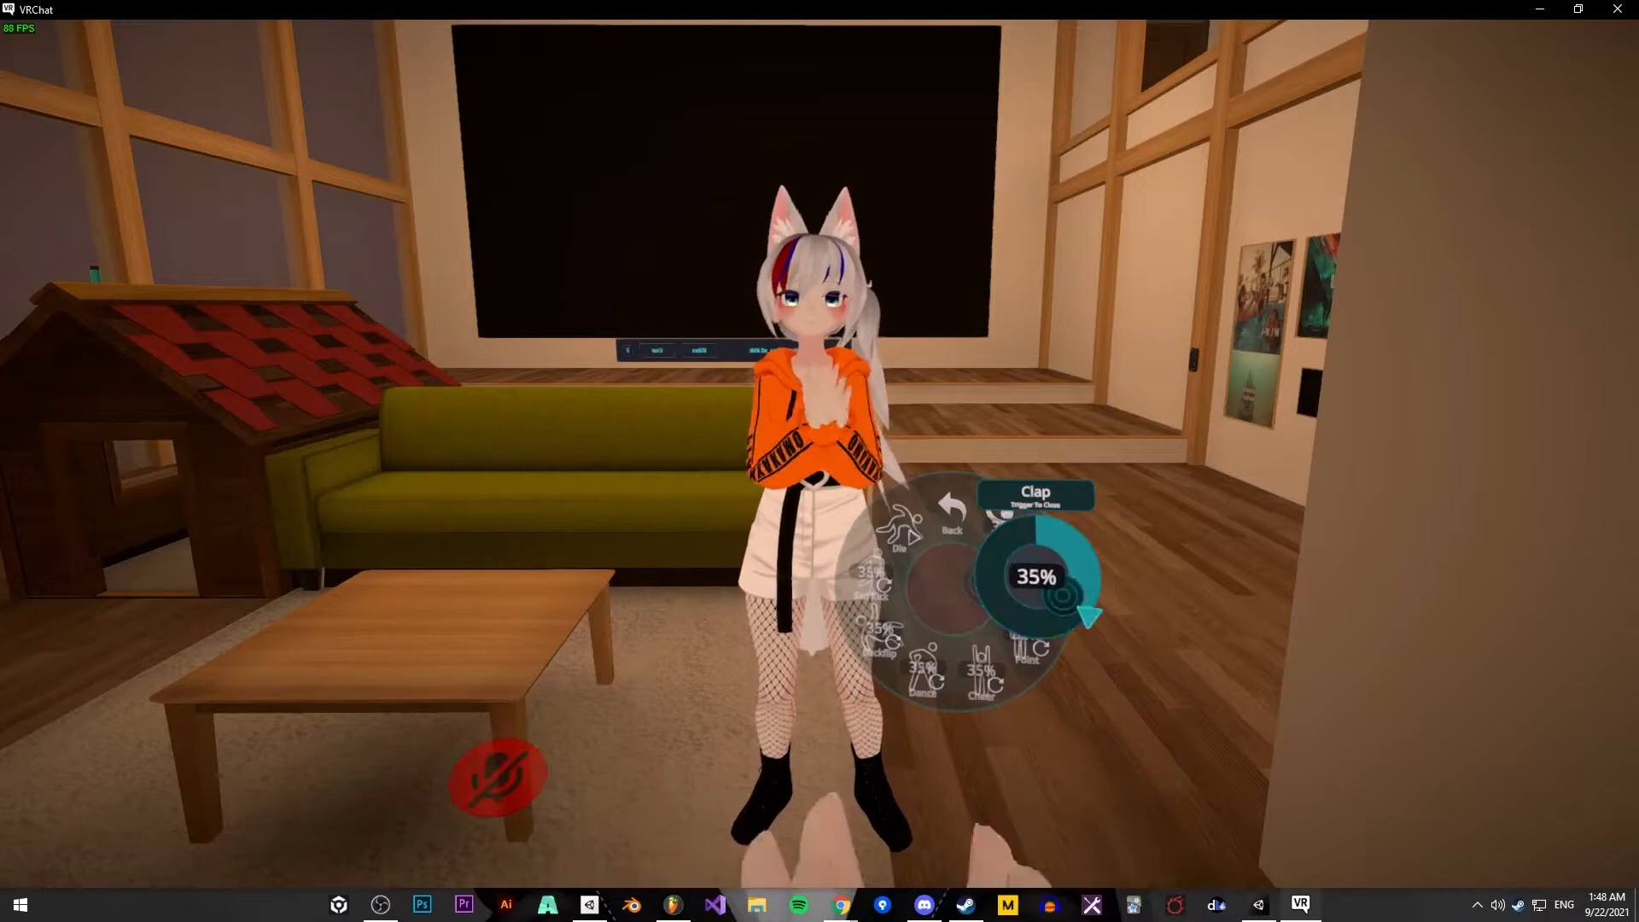
# Preview the Dance emote with its radial at 76%, and play the Clap emote at the same value
pyautogui.click(1035, 576)
pyautogui.click(922, 668)
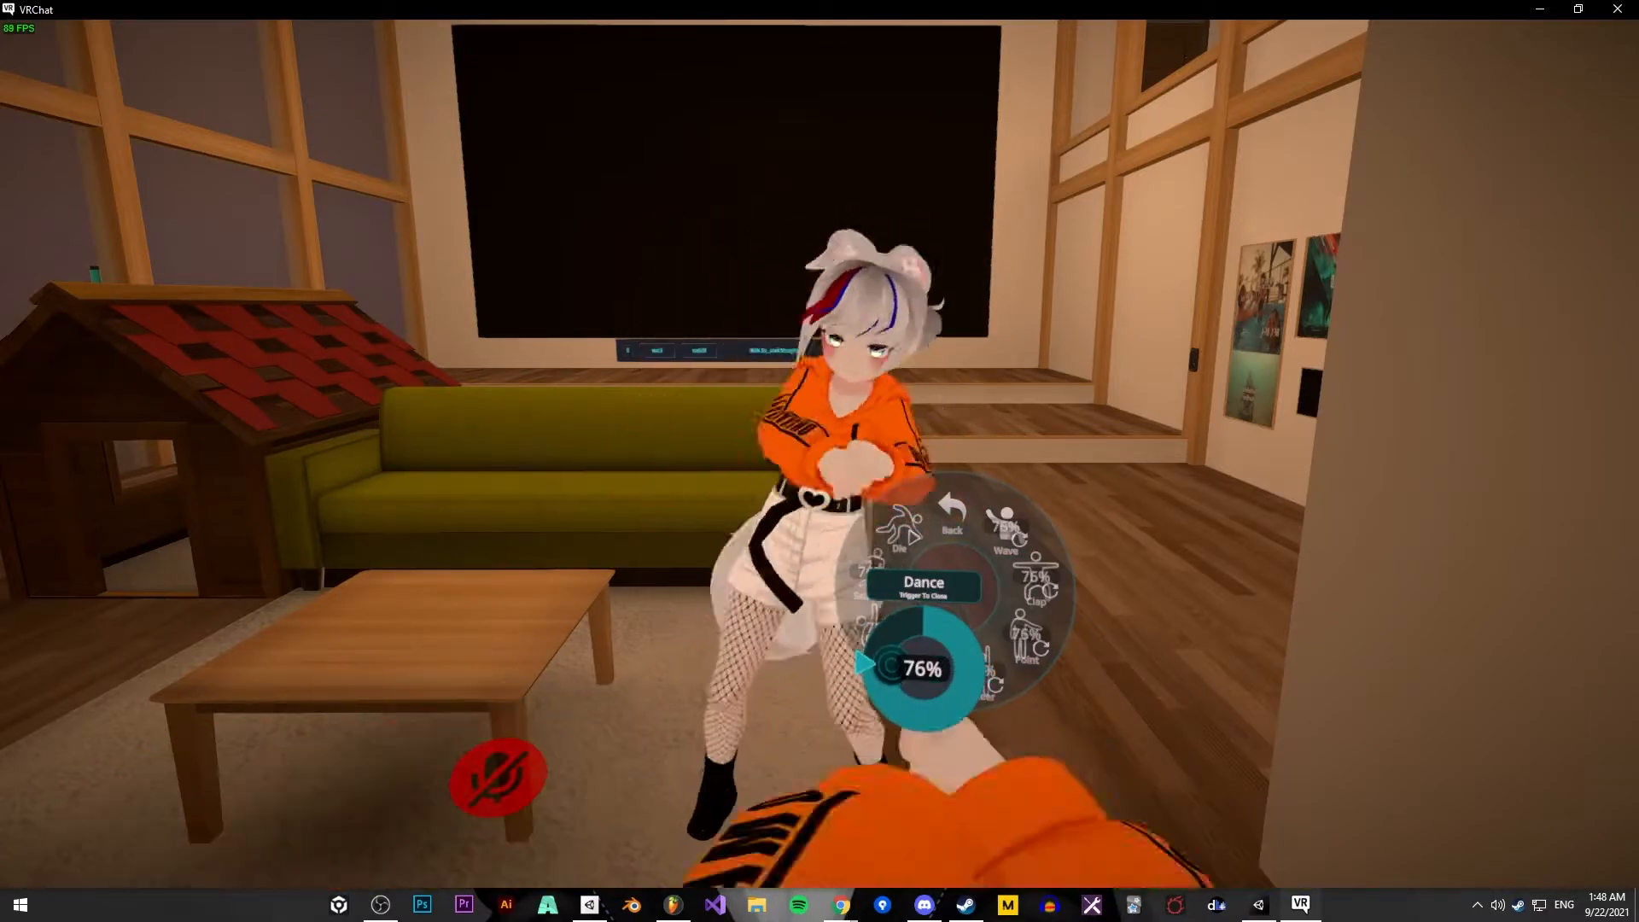
pyautogui.click(922, 669)
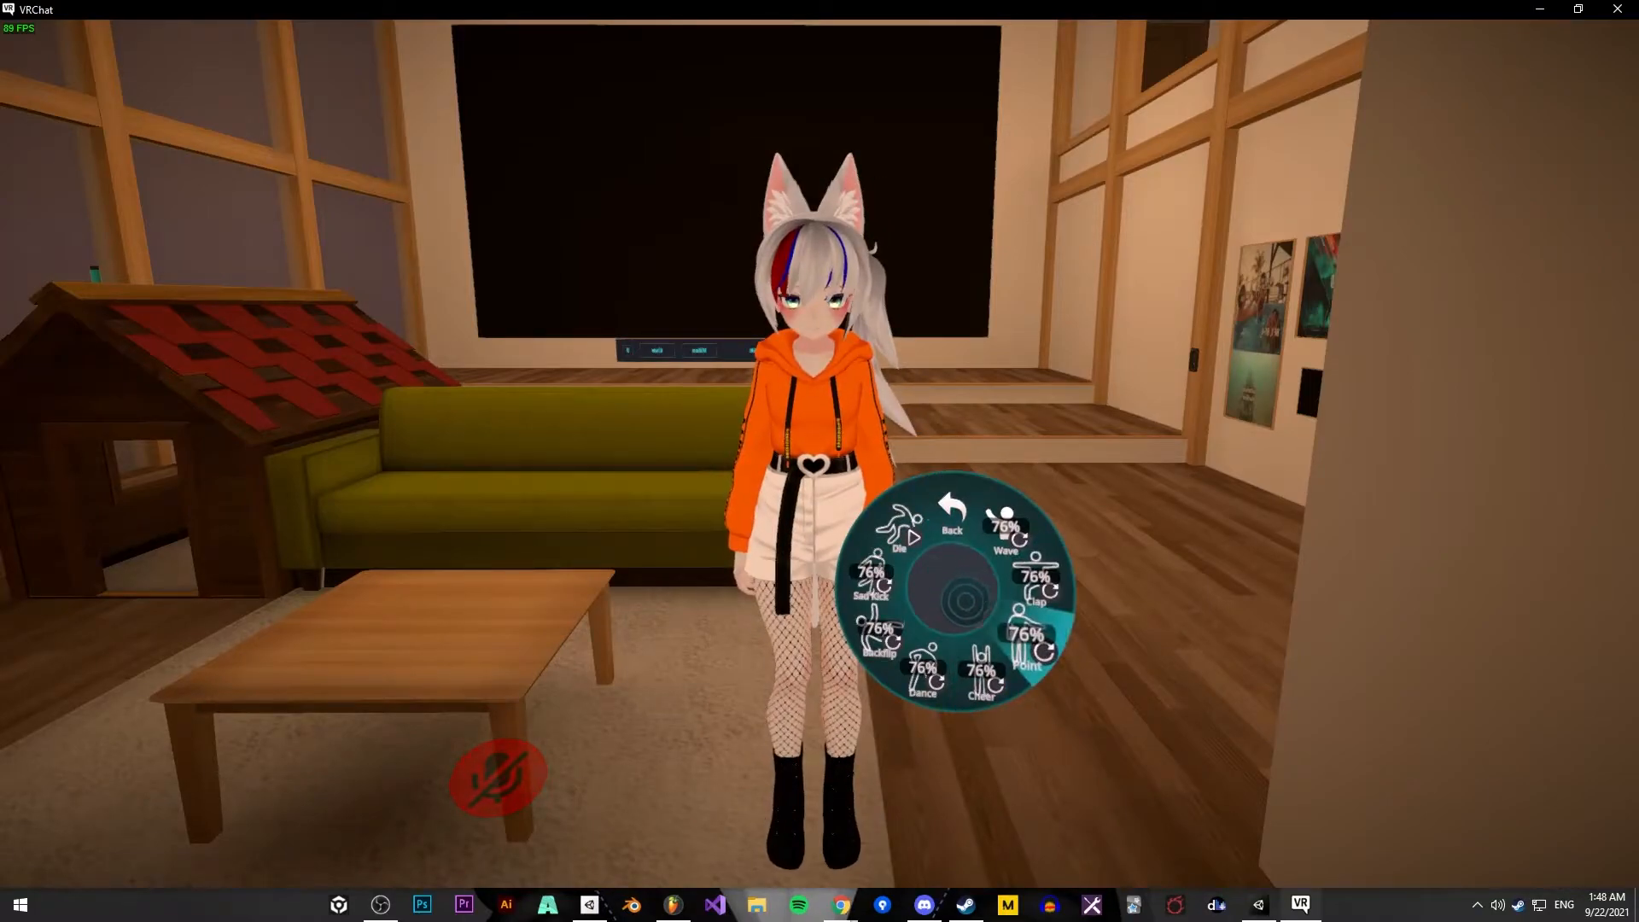
pyautogui.click(985, 582)
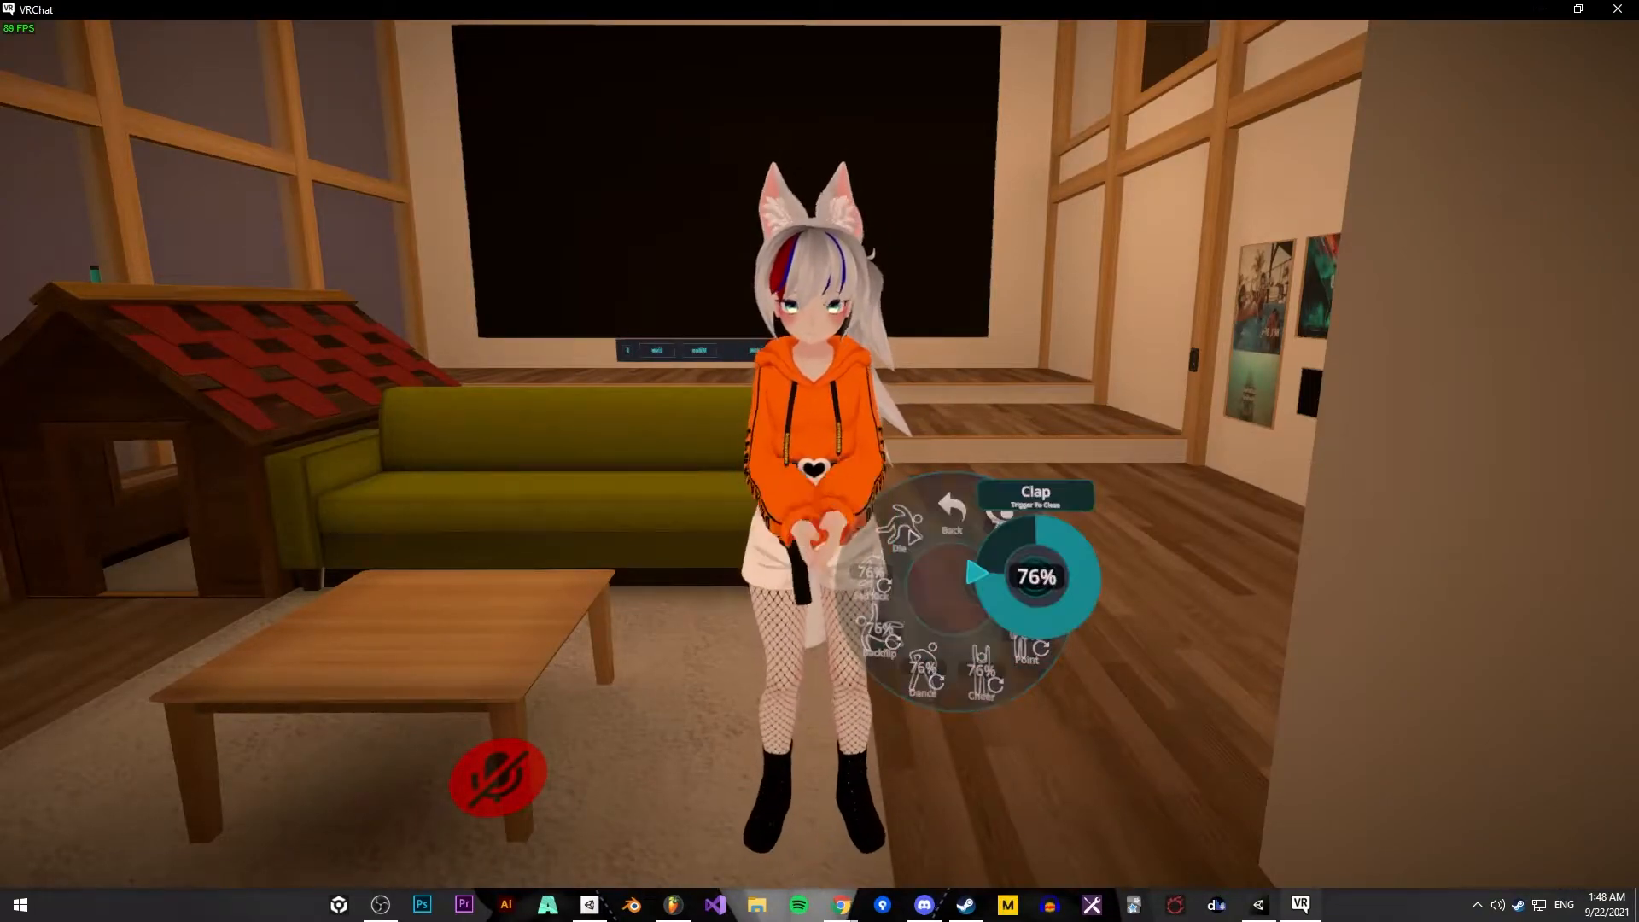
pyautogui.click(950, 587)
# Preview the Backflip and Sad Kick emotes with the radial at 100%
pyautogui.click(879, 638)
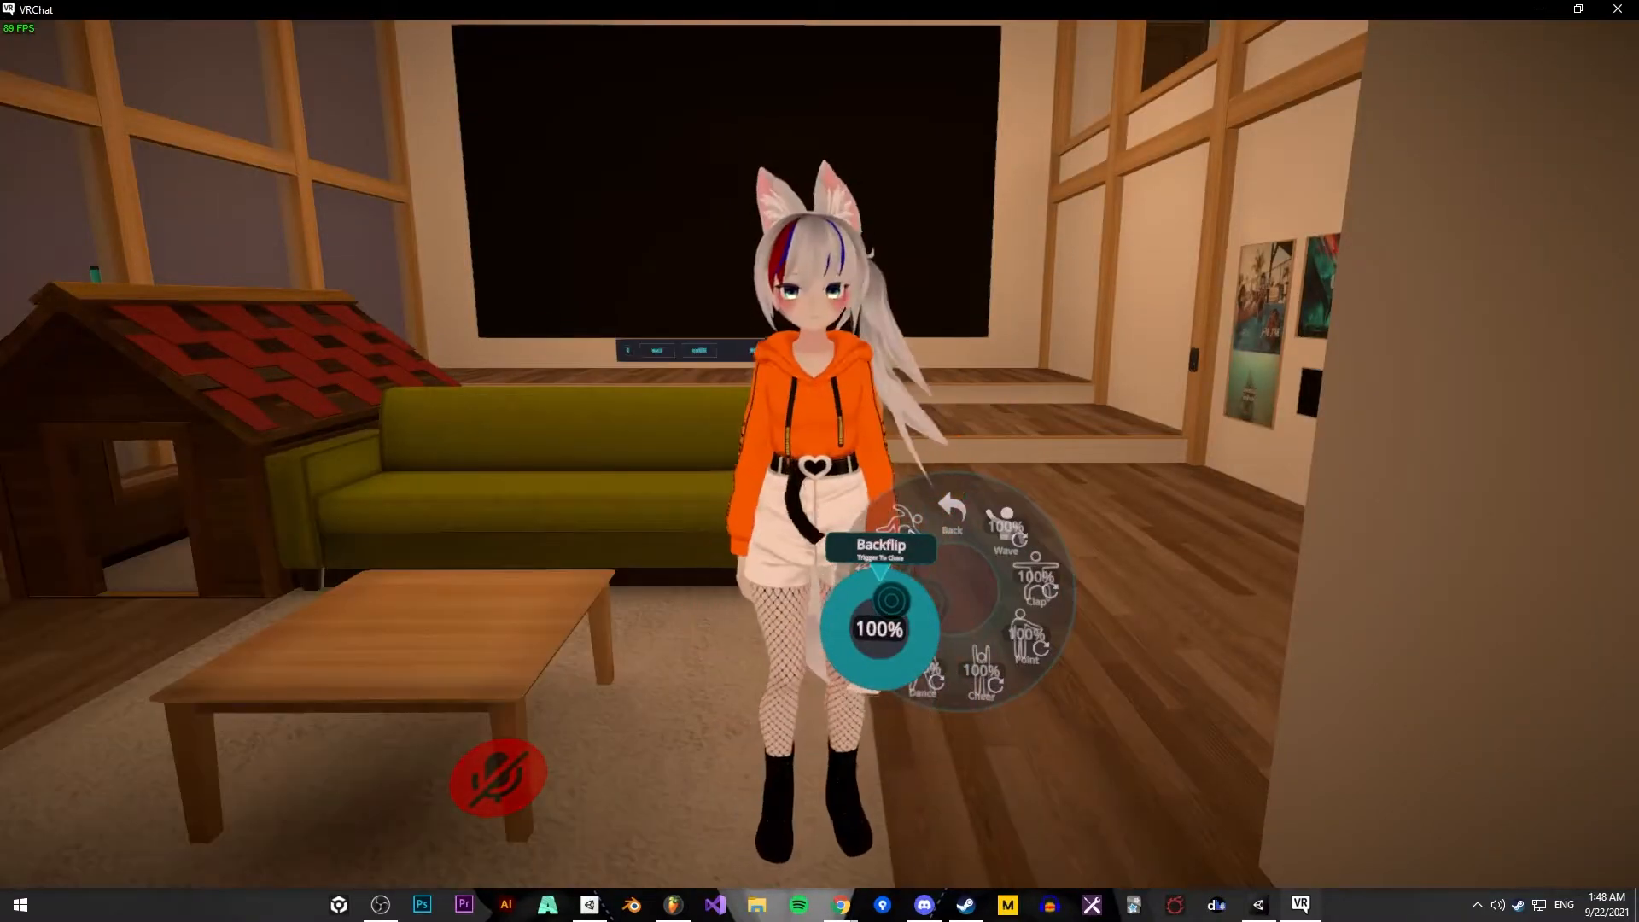
pyautogui.click(879, 628)
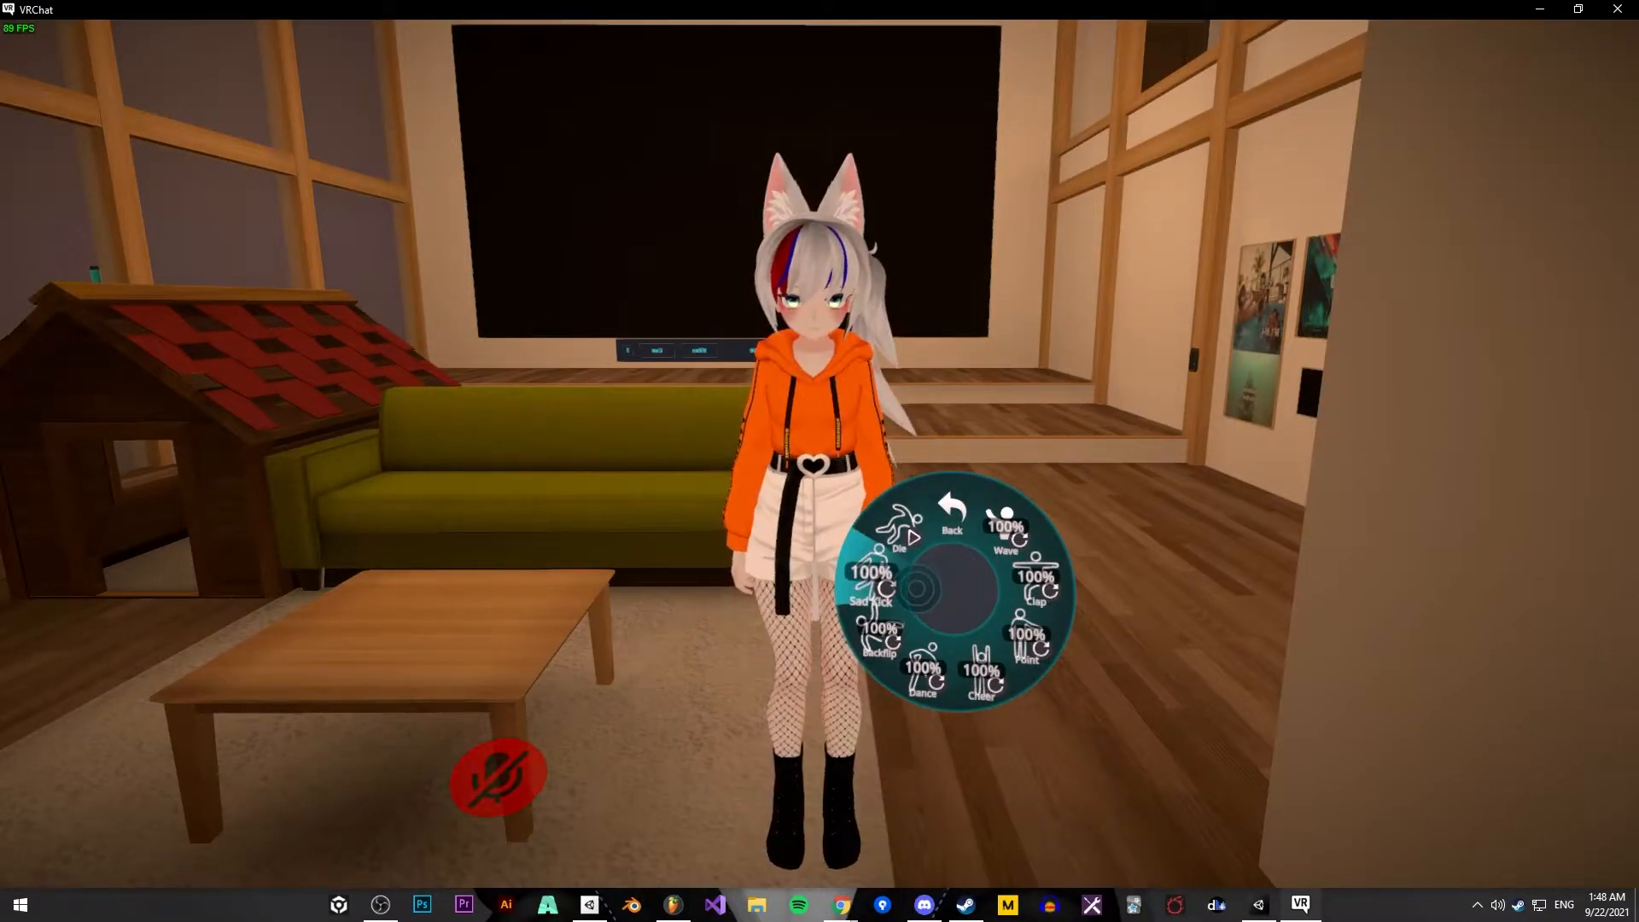
pyautogui.click(871, 580)
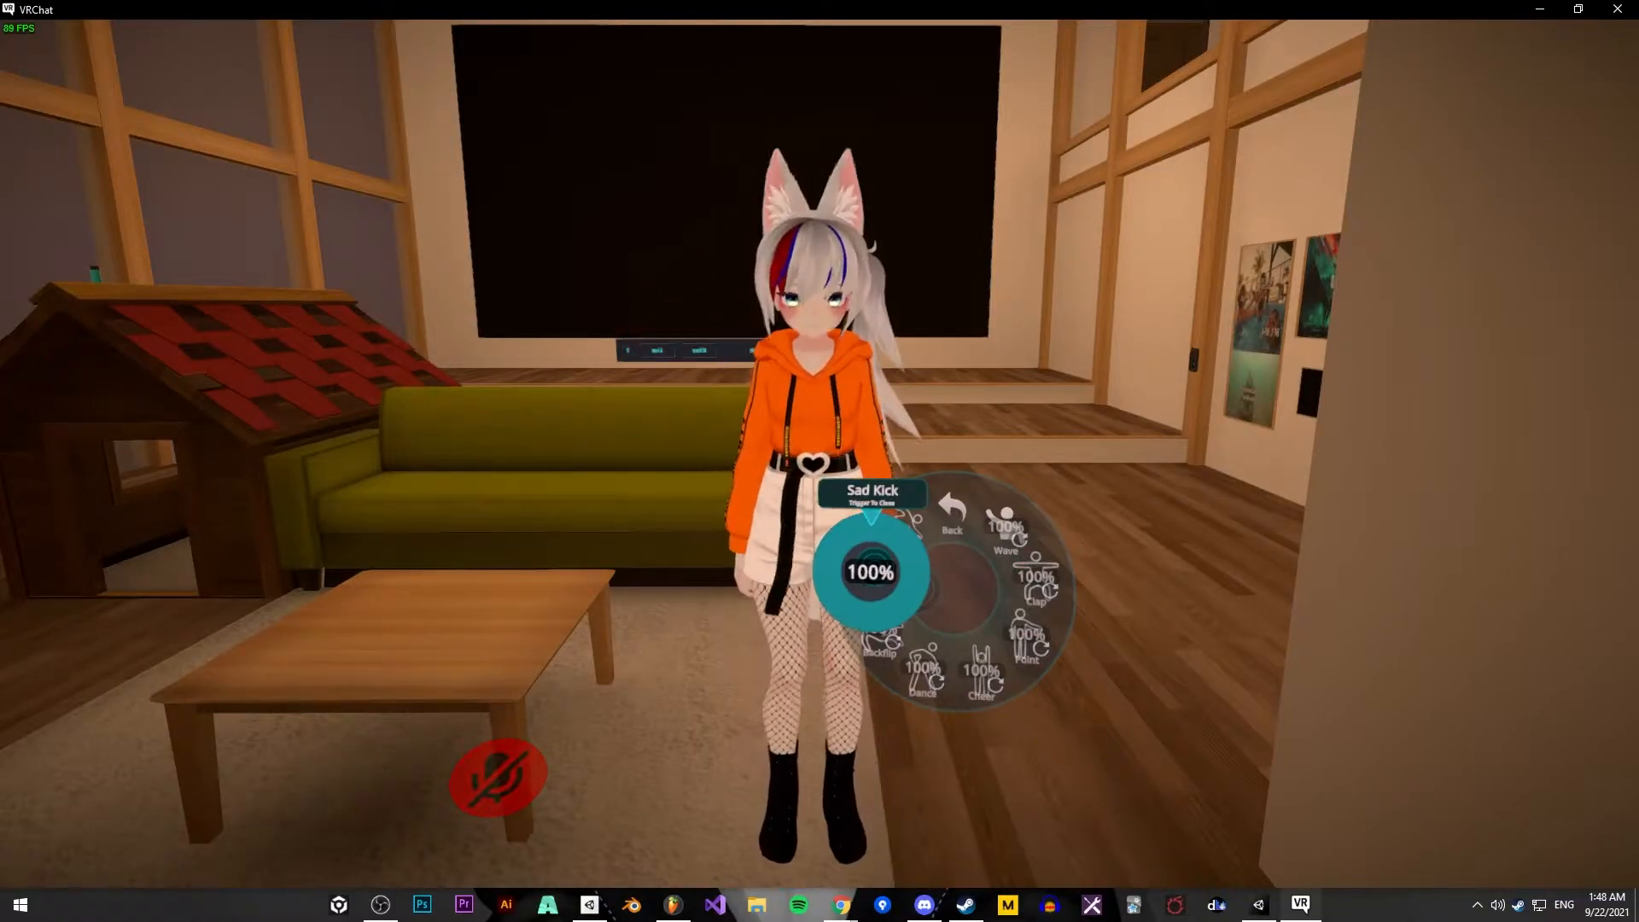
pyautogui.click(870, 572)
# Switch to the submenu with the extra dances and preview Floss at 87% and Macarena at 19%
pyautogui.click(951, 512)
pyautogui.click(990, 670)
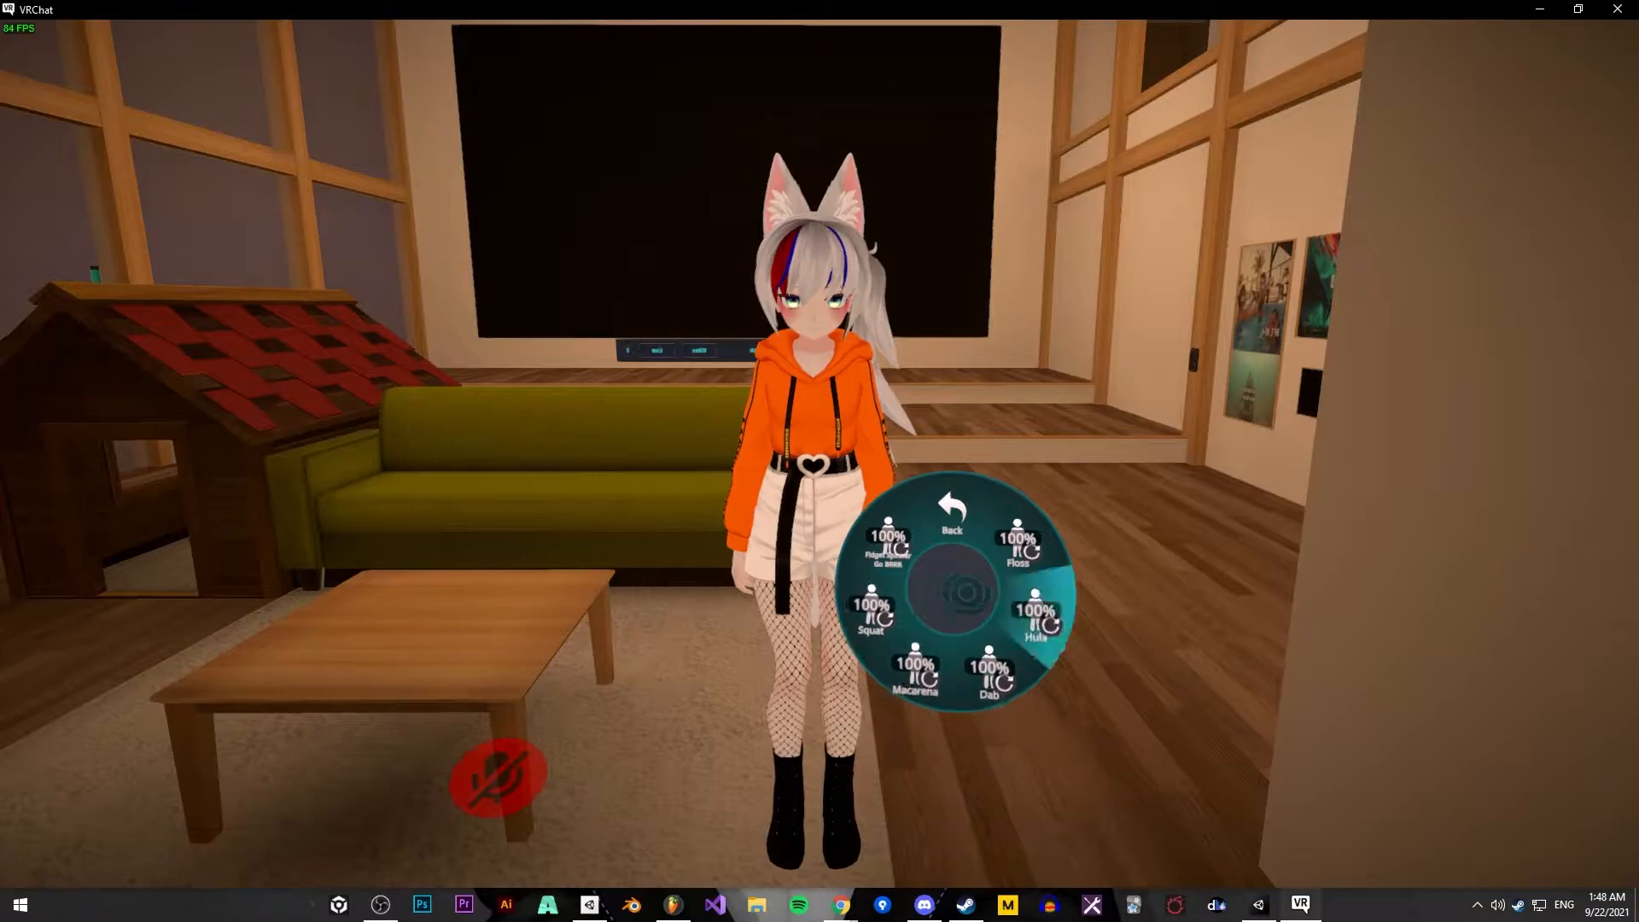
pyautogui.click(1017, 538)
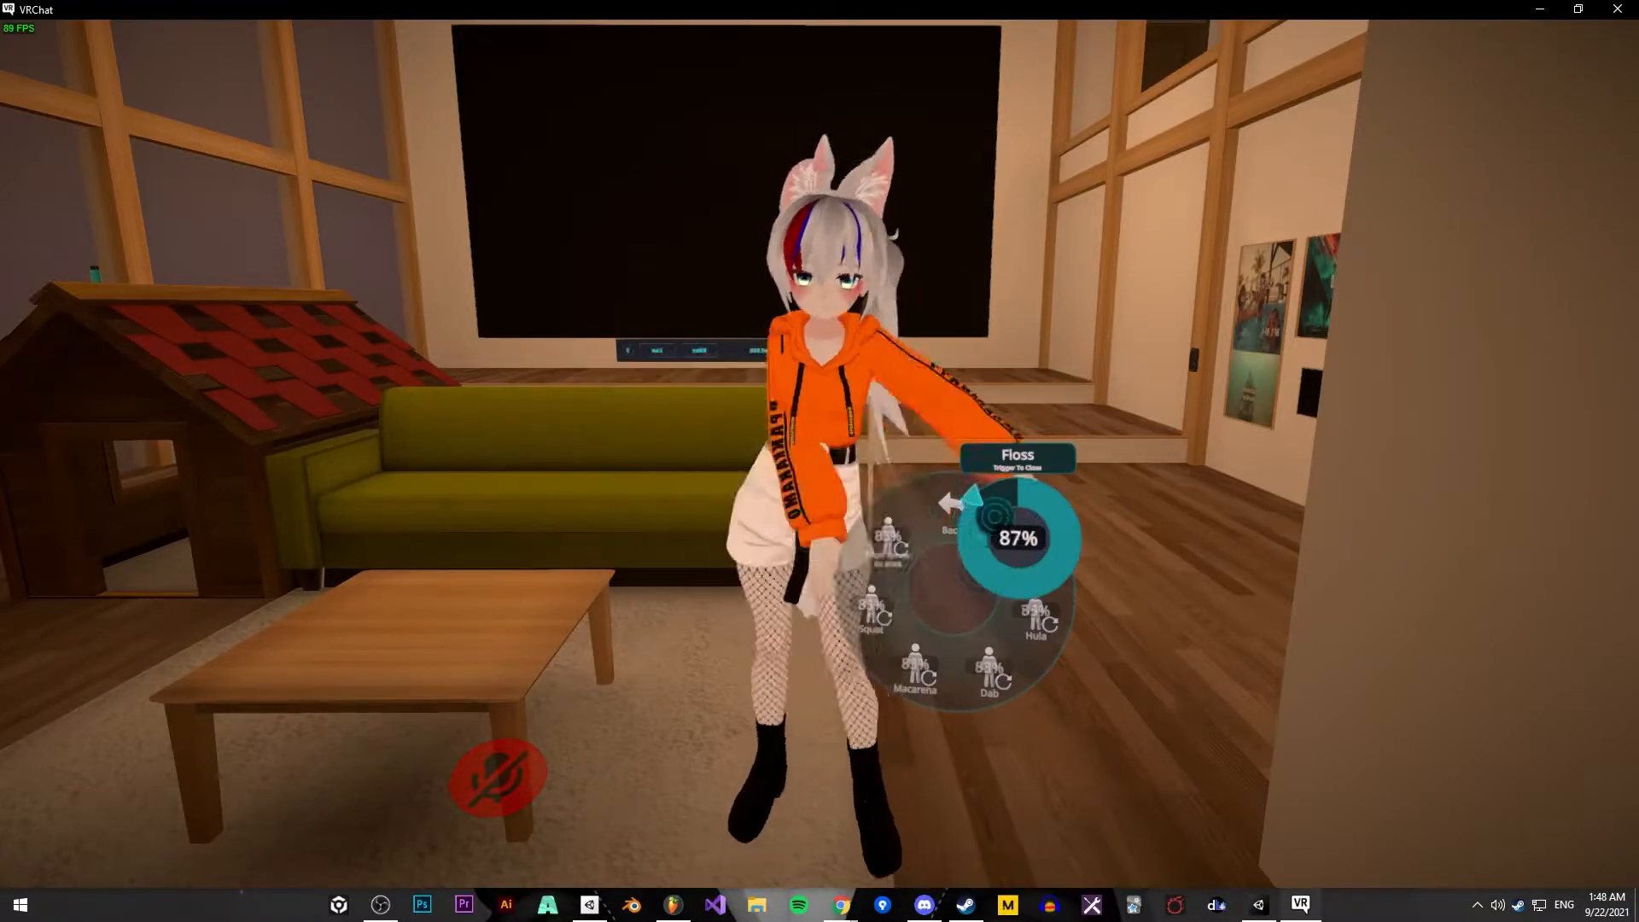
pyautogui.click(1017, 537)
pyautogui.click(915, 670)
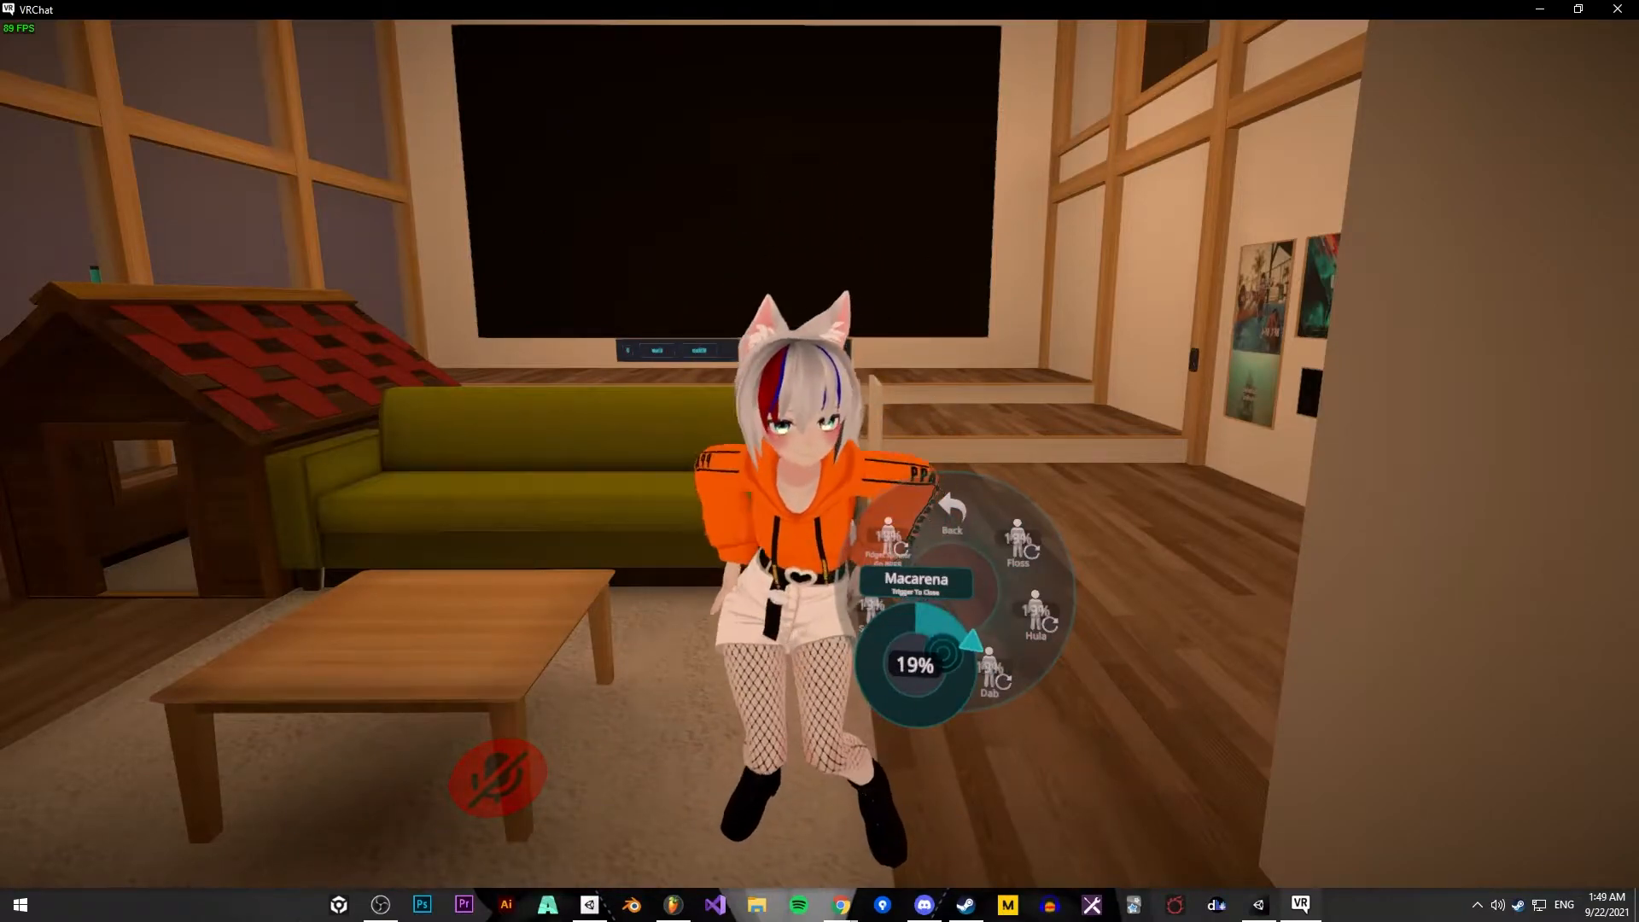
pyautogui.click(914, 665)
# Return to the previous emote menu and preview the Backflip emote with its radial at 0%
pyautogui.click(951, 512)
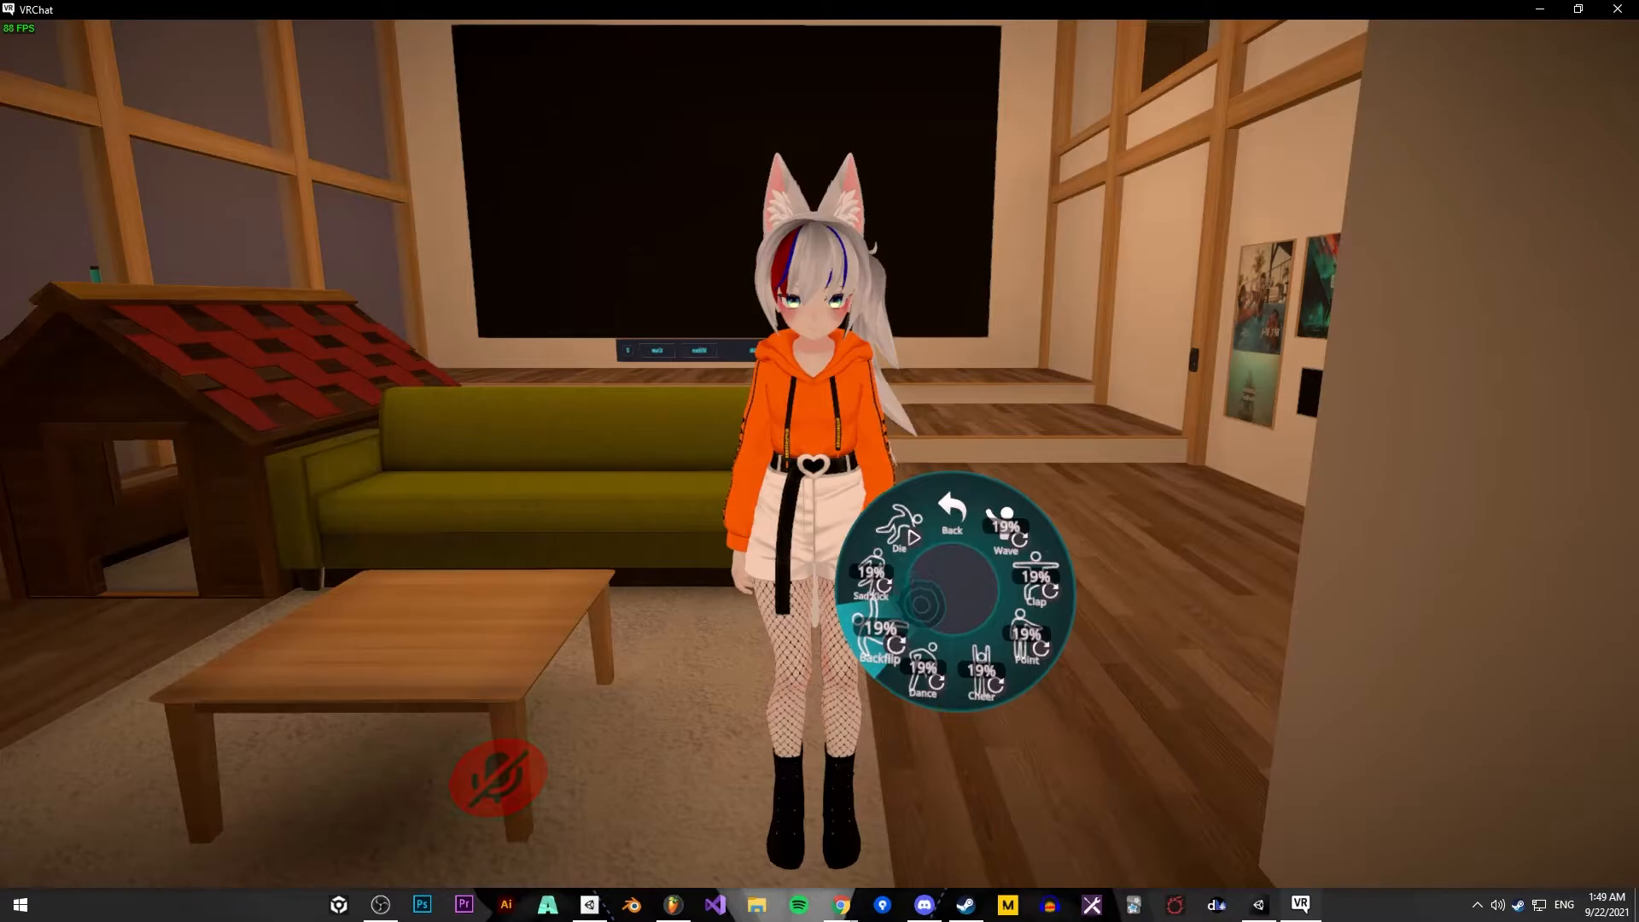
pyautogui.click(922, 605)
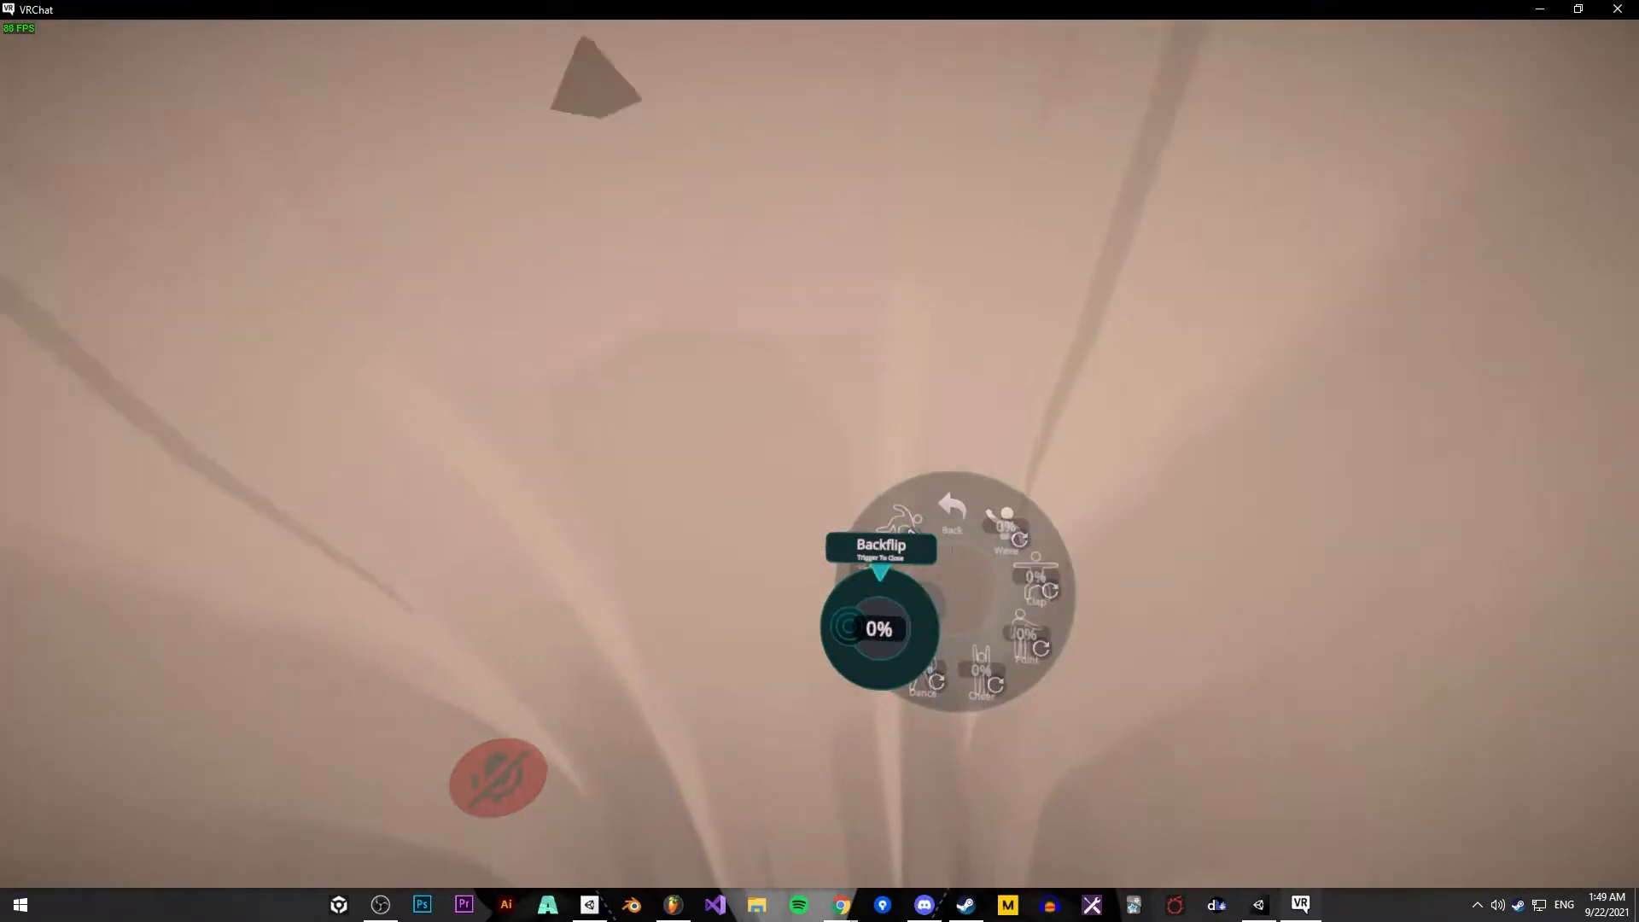
pyautogui.press('r')
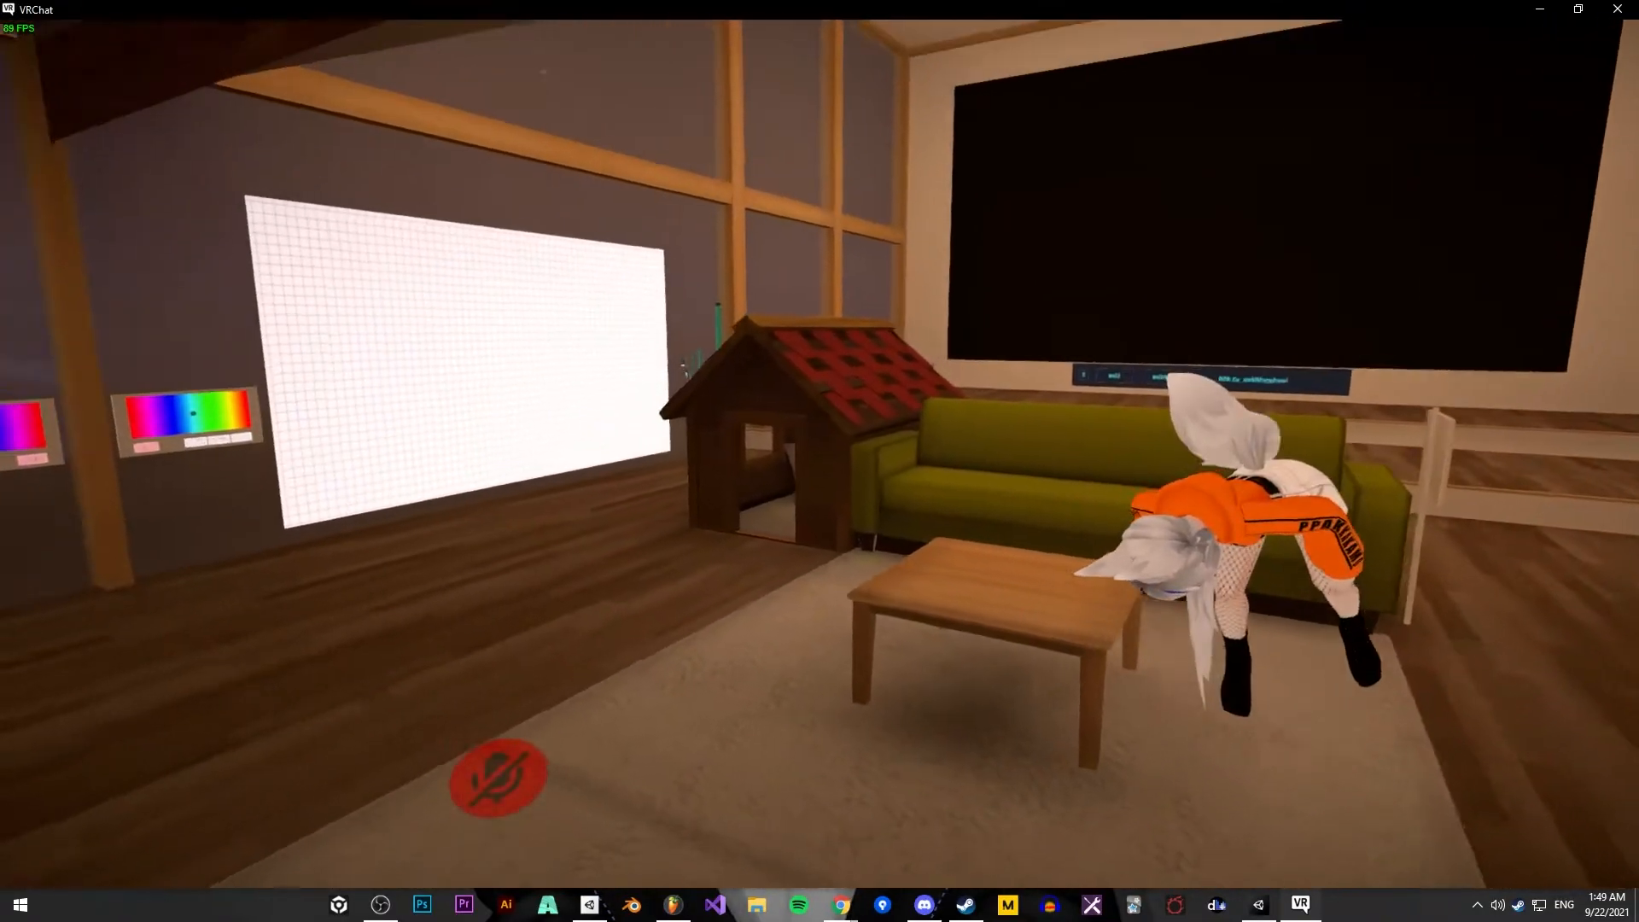
pyautogui.press('r')
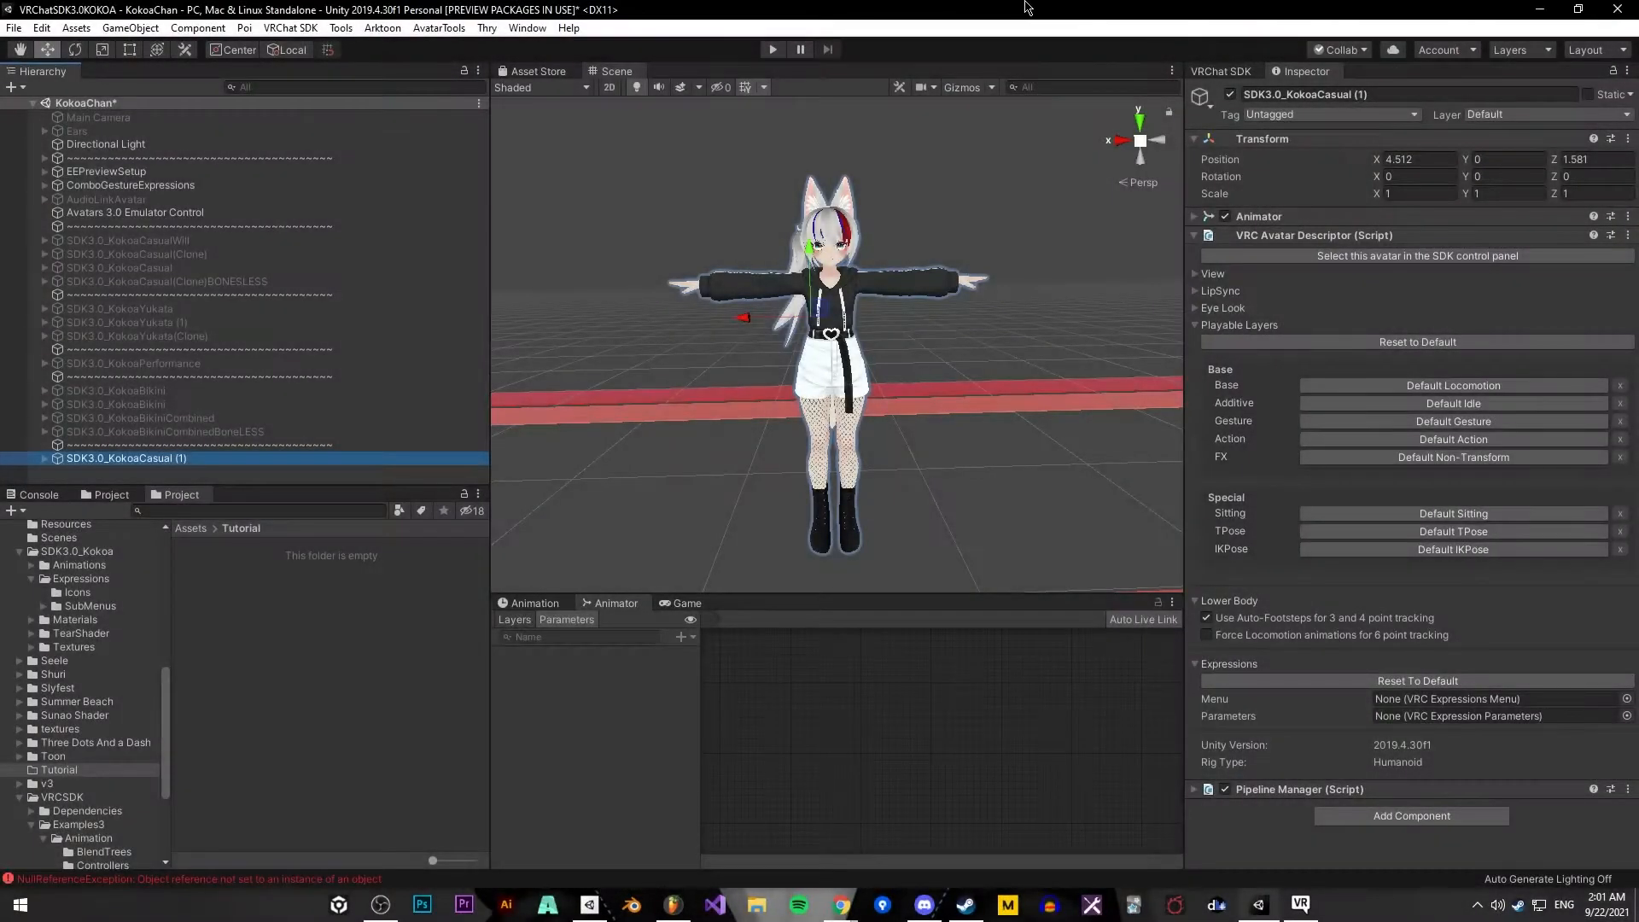
# In Unity, reset the Expressions settings of the SDK3.0_KokoaCasual (1) avatar to default
pyautogui.click(201, 447)
pyautogui.click(196, 434)
pyautogui.click(195, 461)
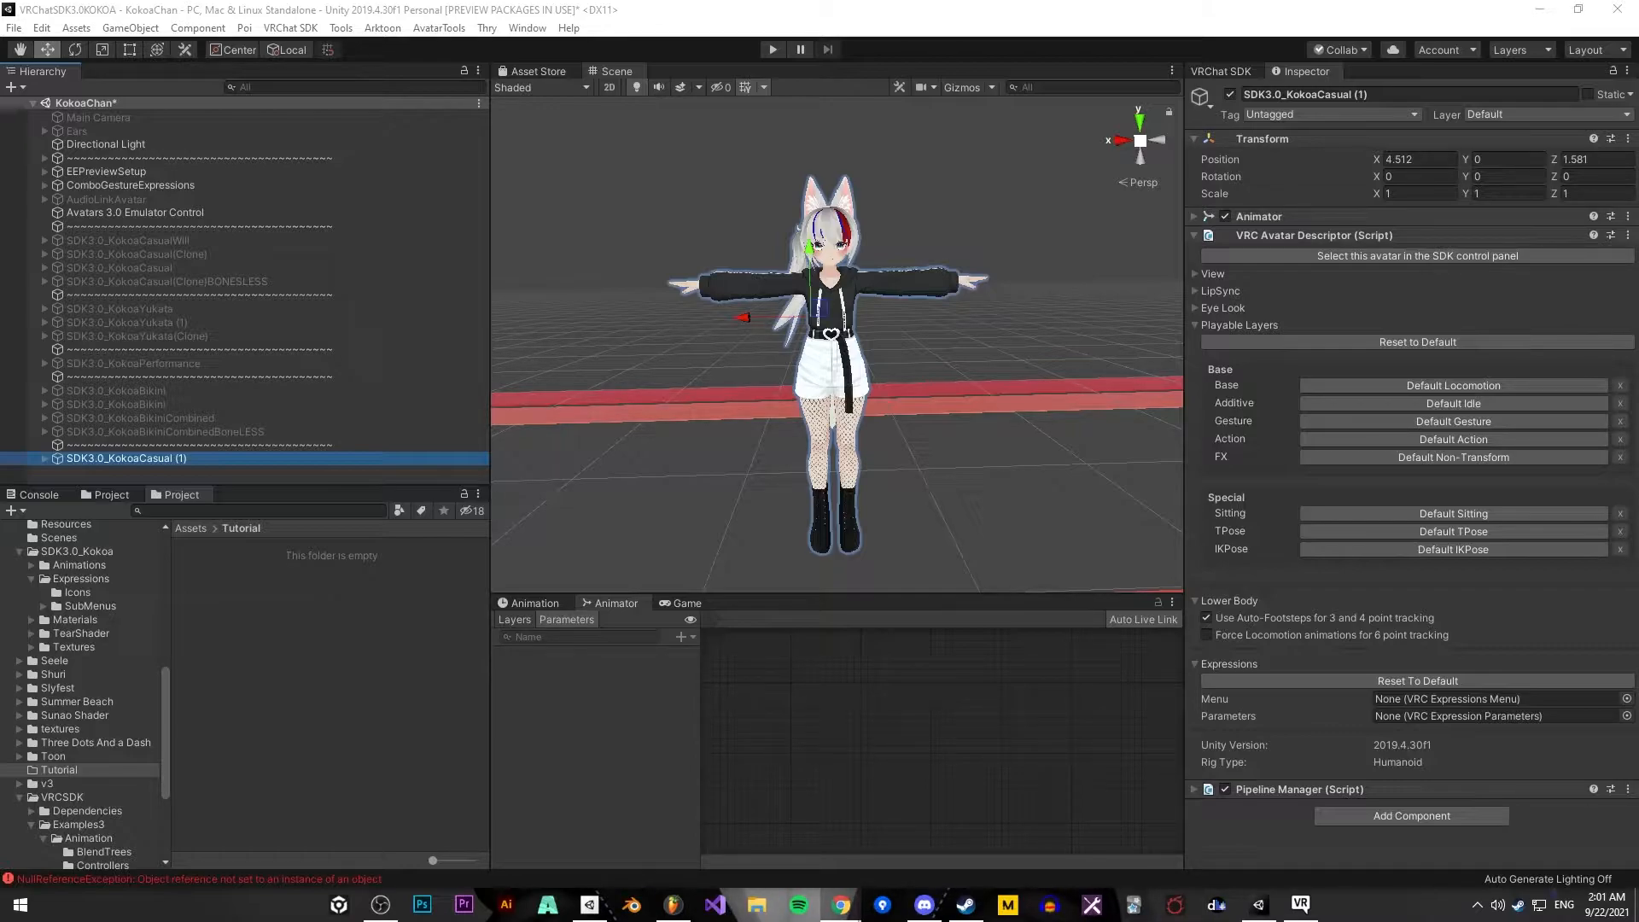
pyautogui.click(1338, 581)
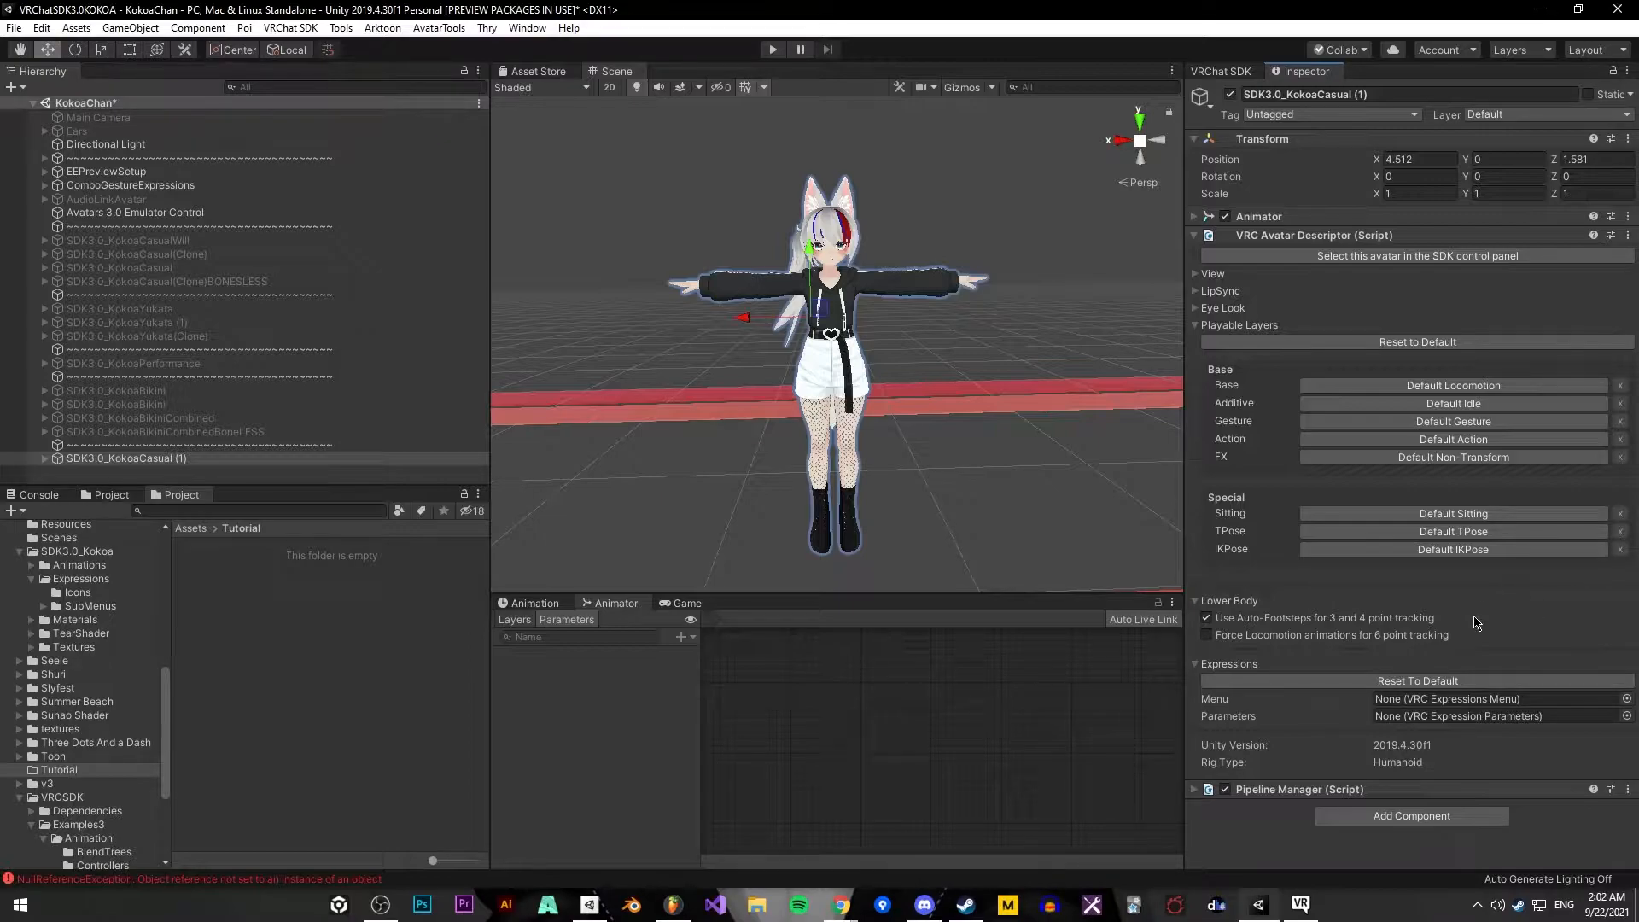
pyautogui.click(1360, 677)
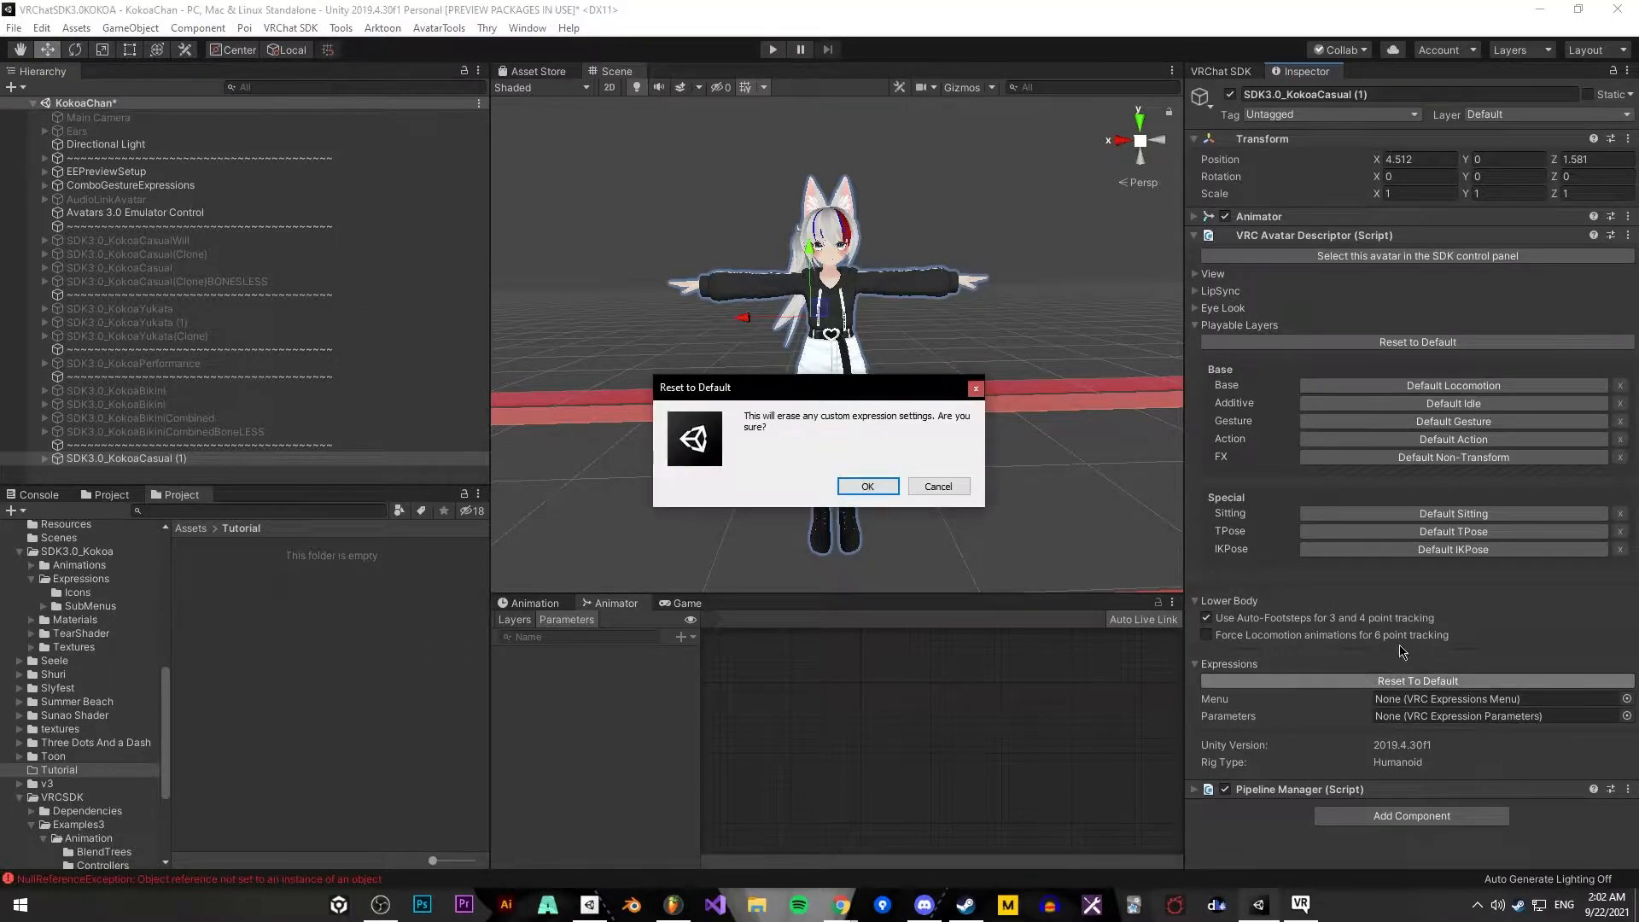
pyautogui.click(867, 486)
pyautogui.click(322, 809)
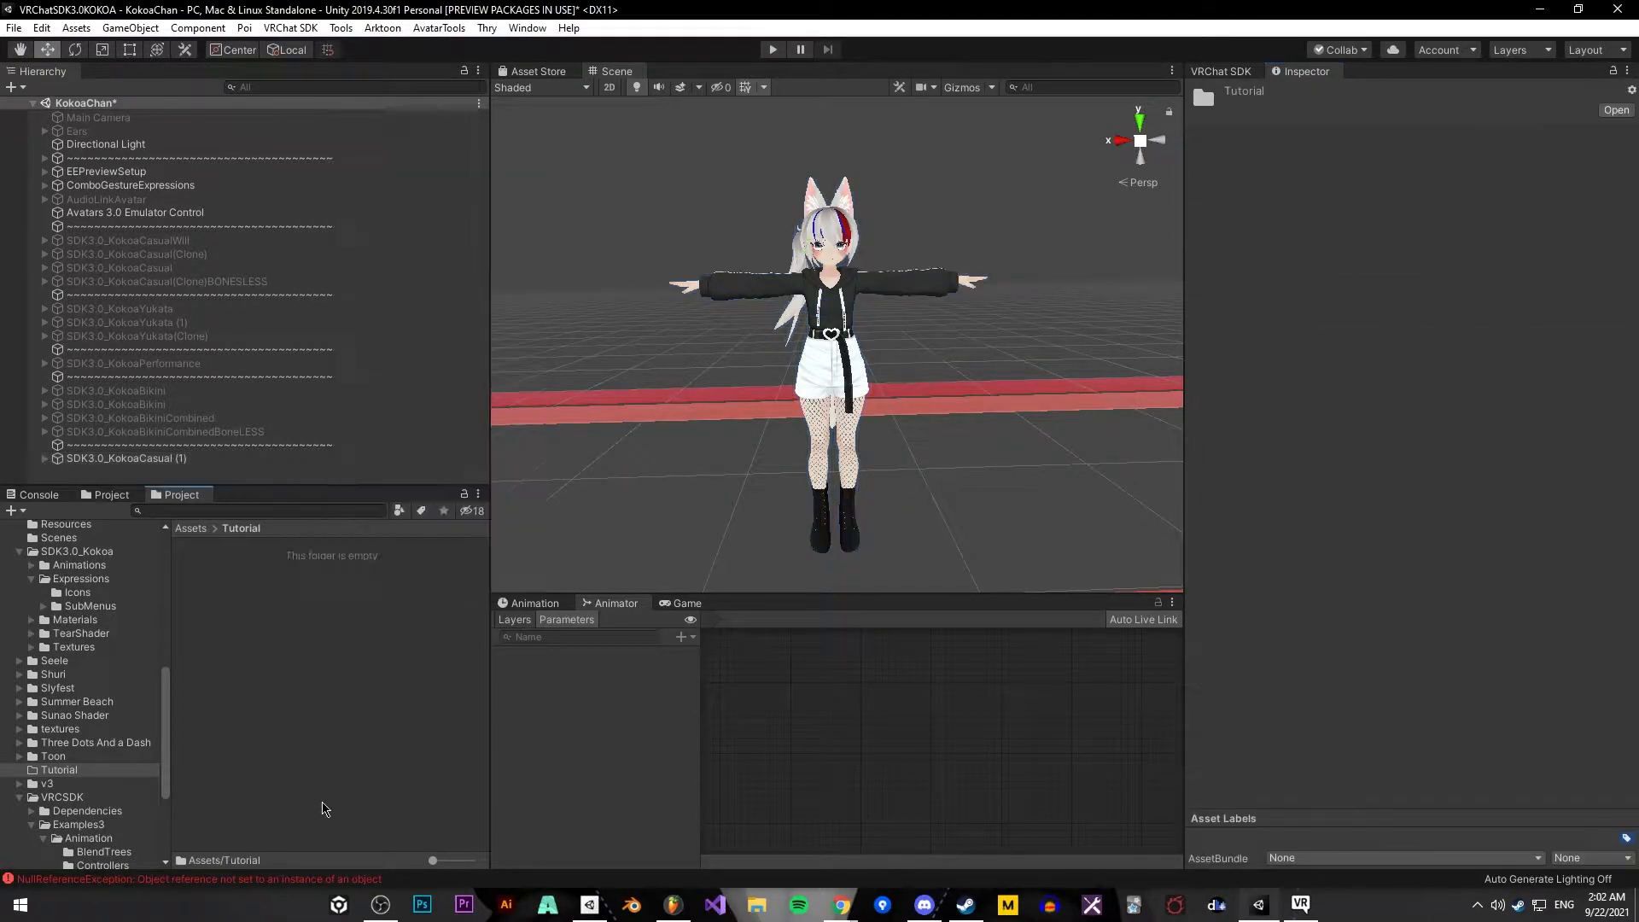
pyautogui.click(171, 458)
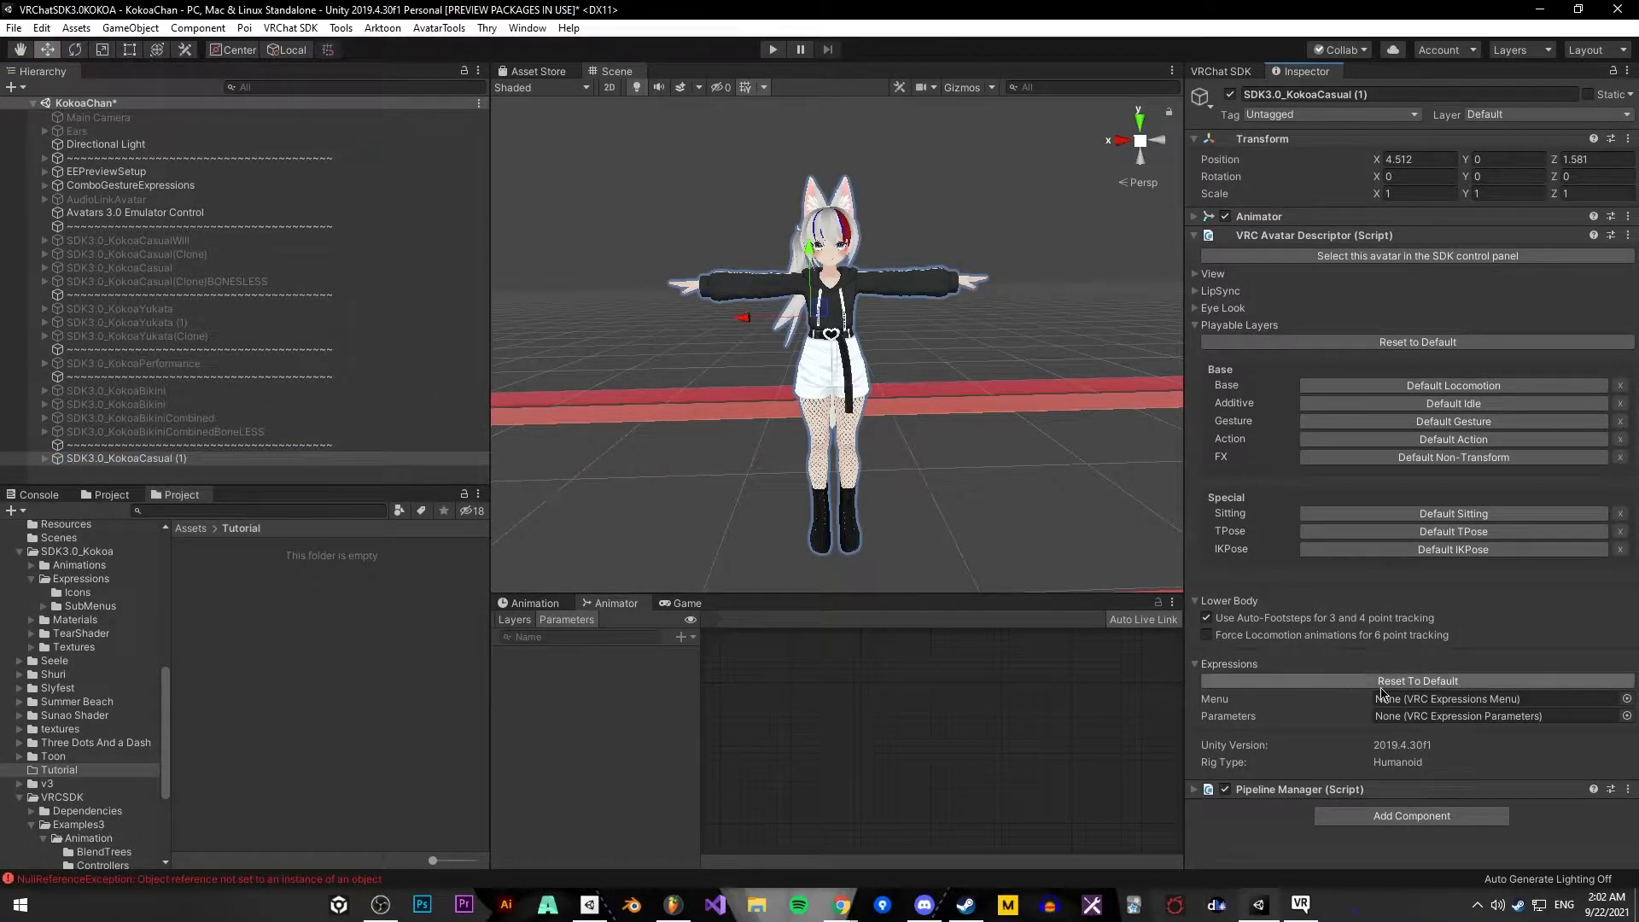
pyautogui.click(1280, 680)
pyautogui.press('Return')
pyautogui.click(1442, 681)
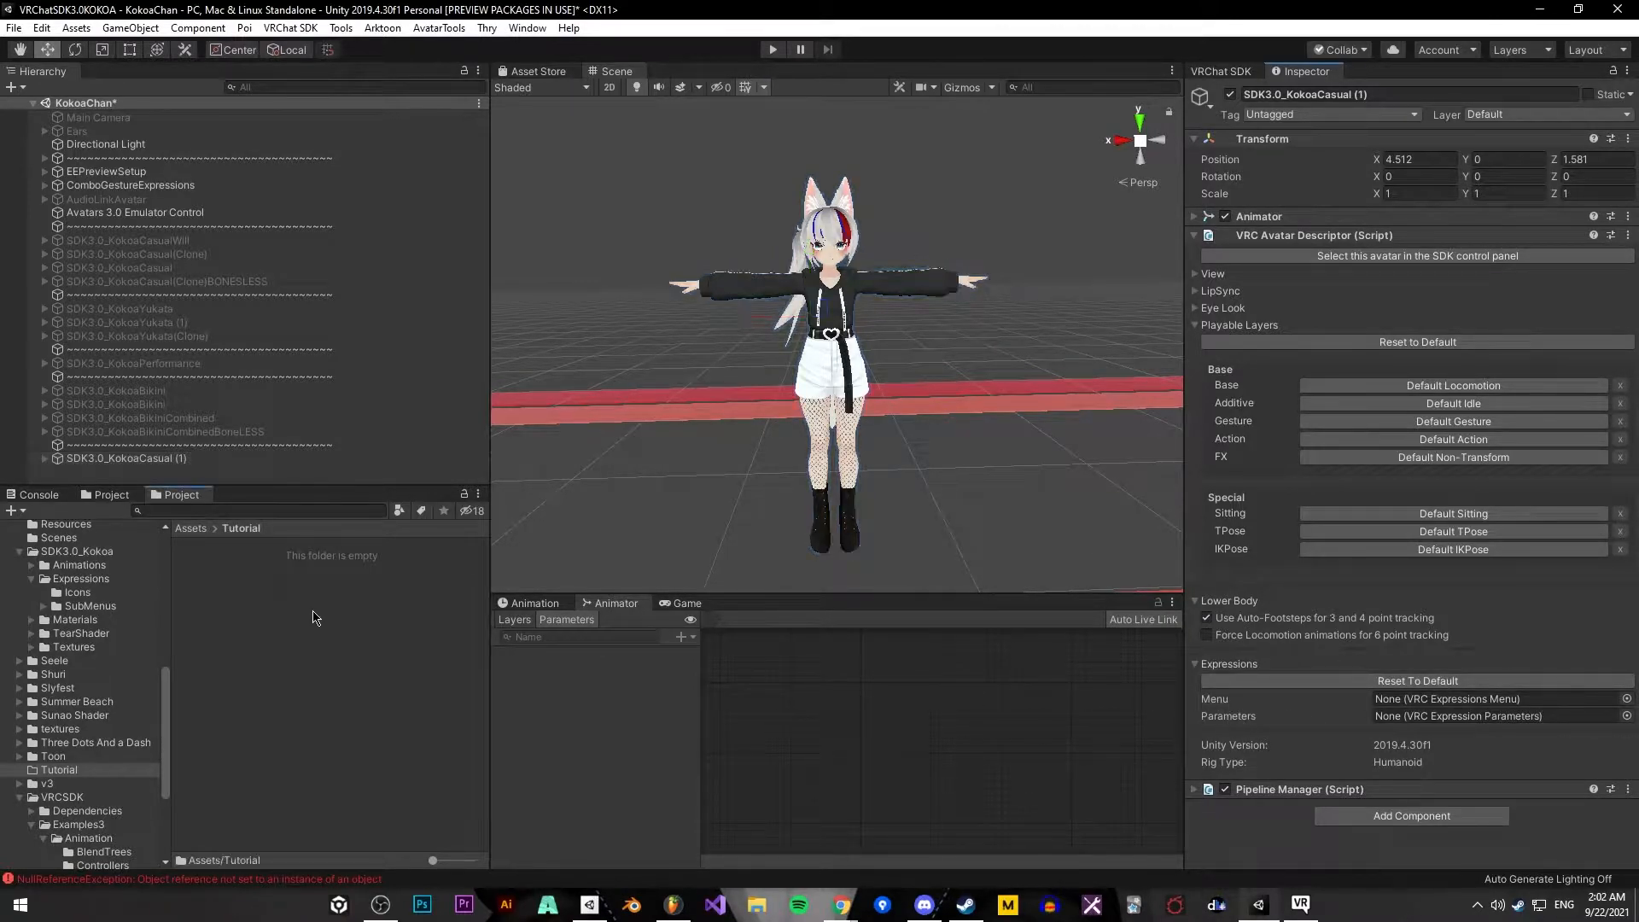
# Create a VRChat Expression Parameters asset named TutorialParameter in the Tutorial folder
pyautogui.rightClick(311, 612)
pyautogui.click(179, 503)
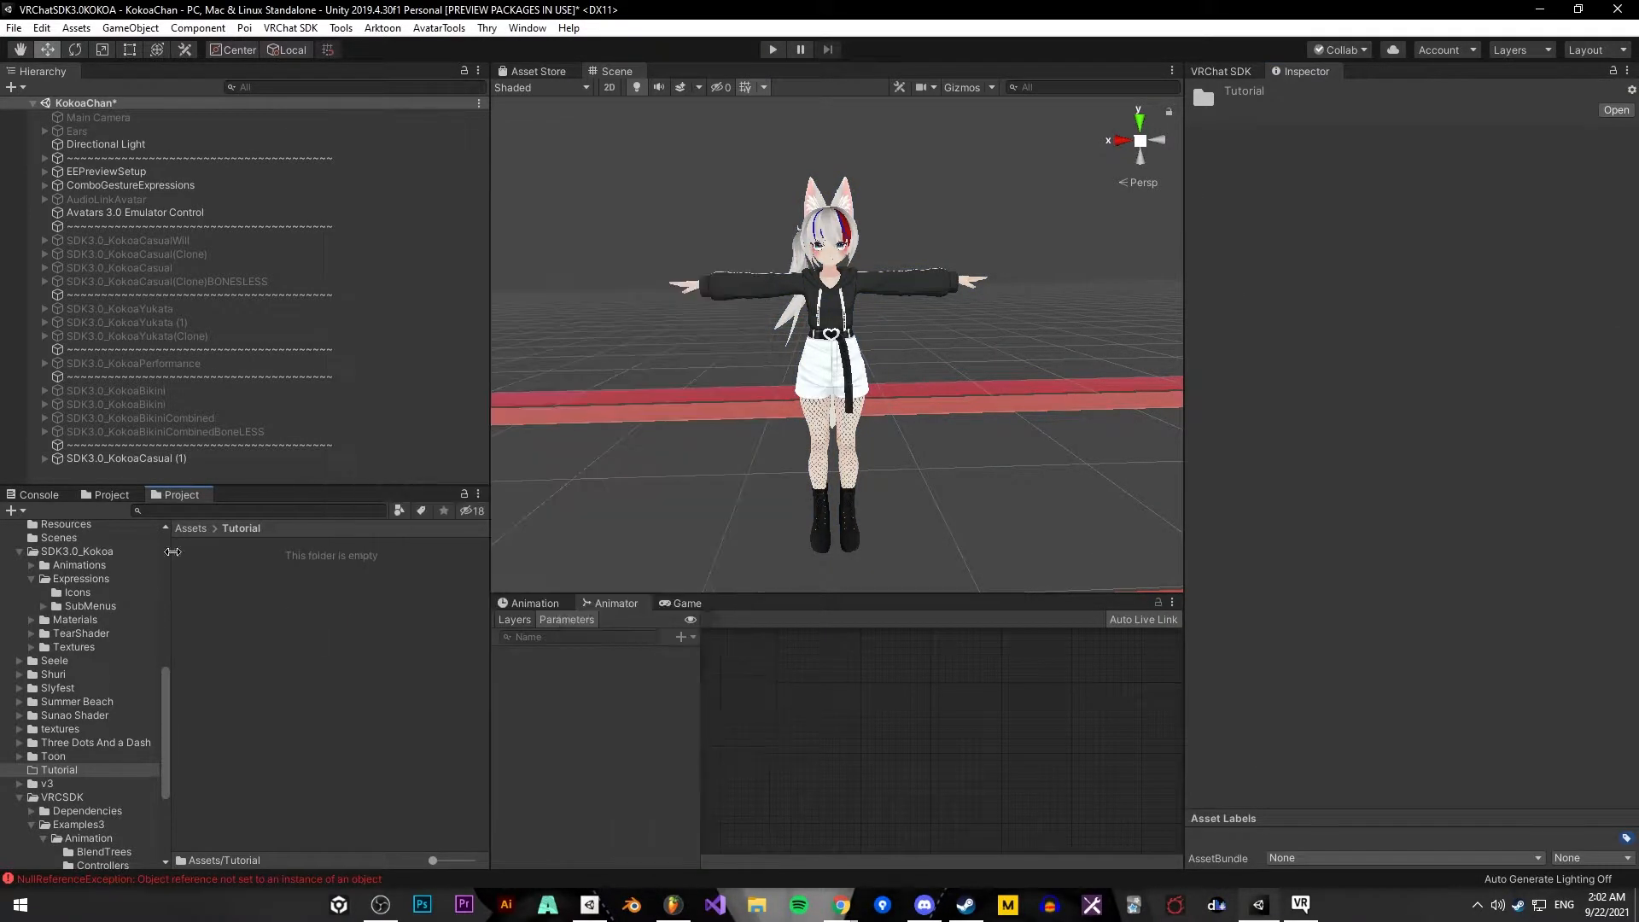
pyautogui.rightClick(273, 622)
pyautogui.moveTo(428, 144)
pyautogui.moveTo(691, 143)
pyautogui.moveTo(781, 142)
pyautogui.click(926, 142)
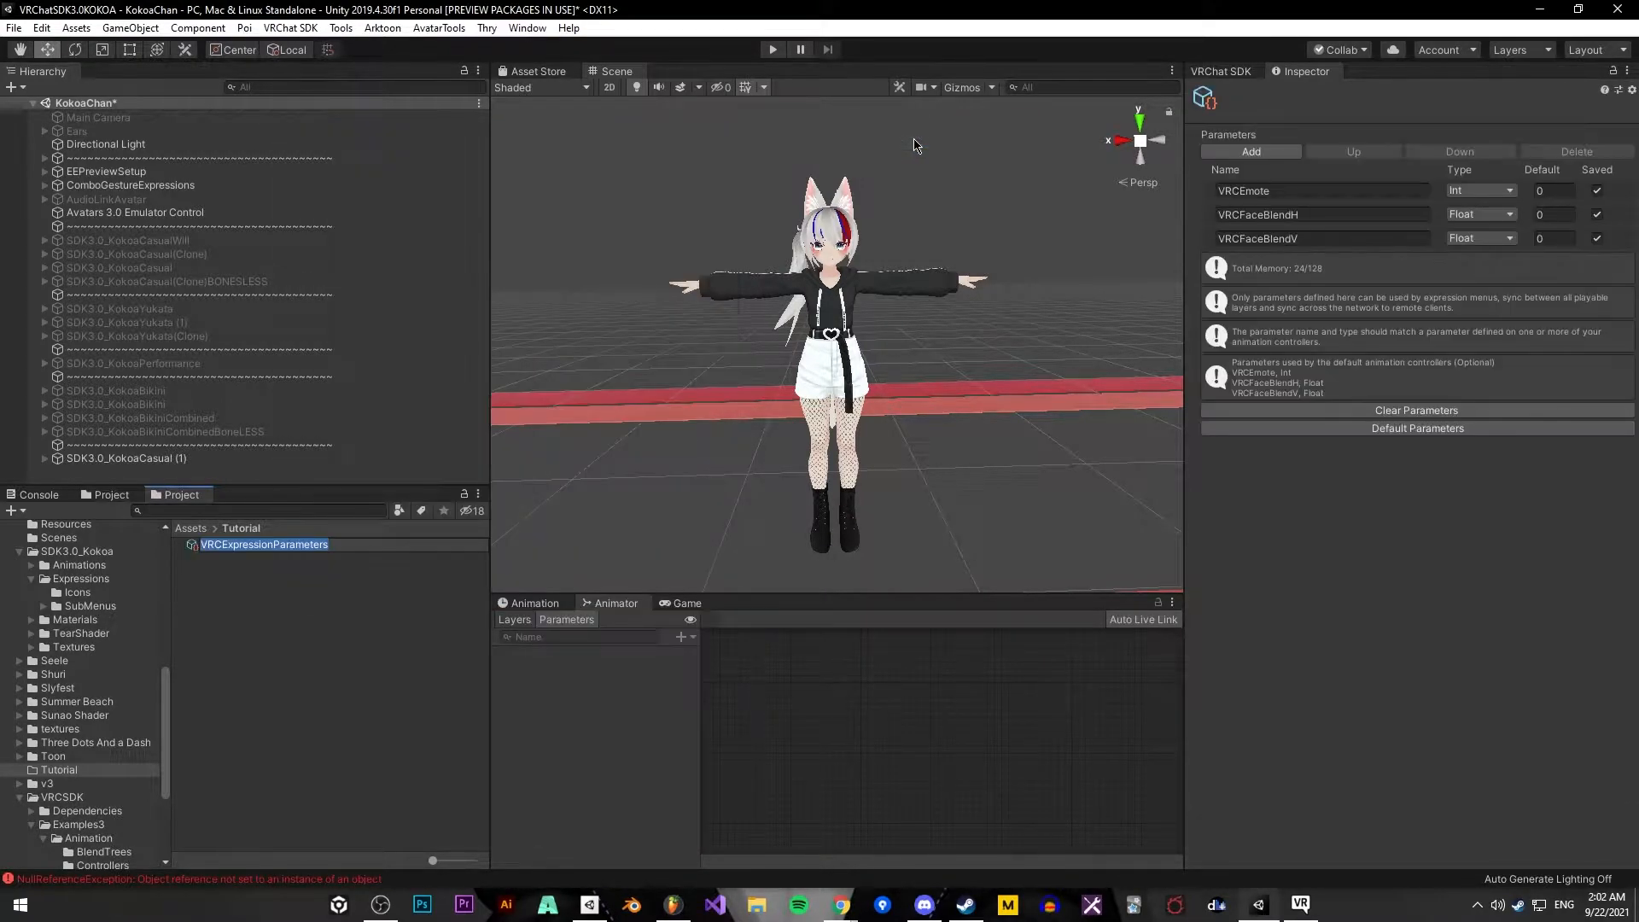
pyautogui.write('Tut')
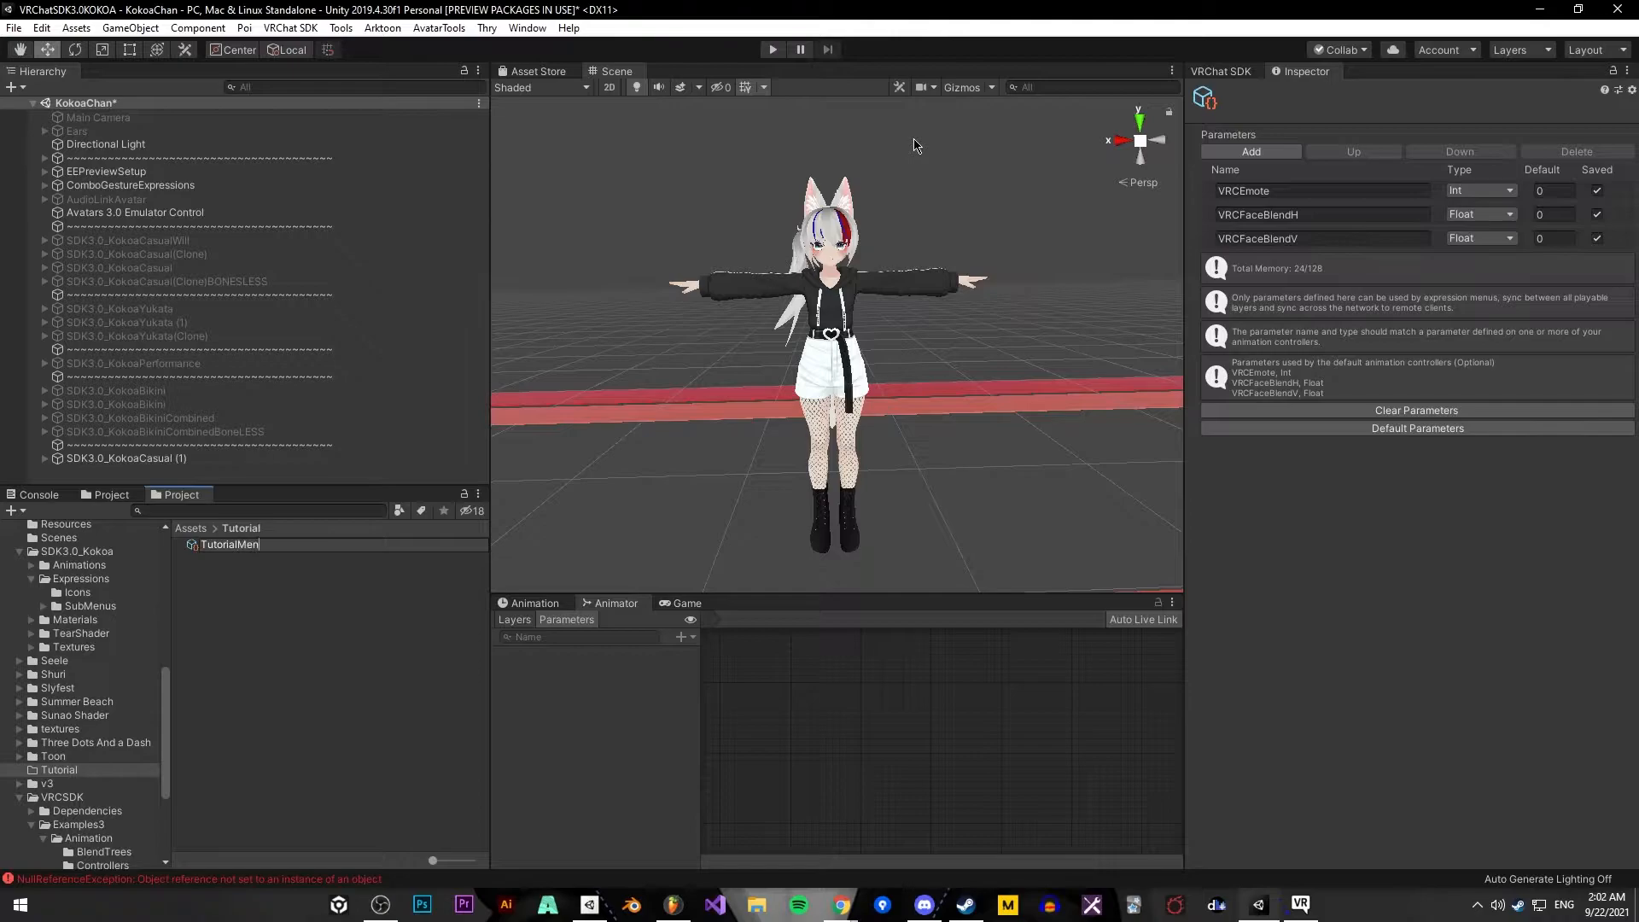
pyautogui.write('orialParameter')
pyautogui.press('Return')
# Create a VRChat Expressions Menu asset named TutorialMenu in the Tutorial folder
pyautogui.rightClick(295, 585)
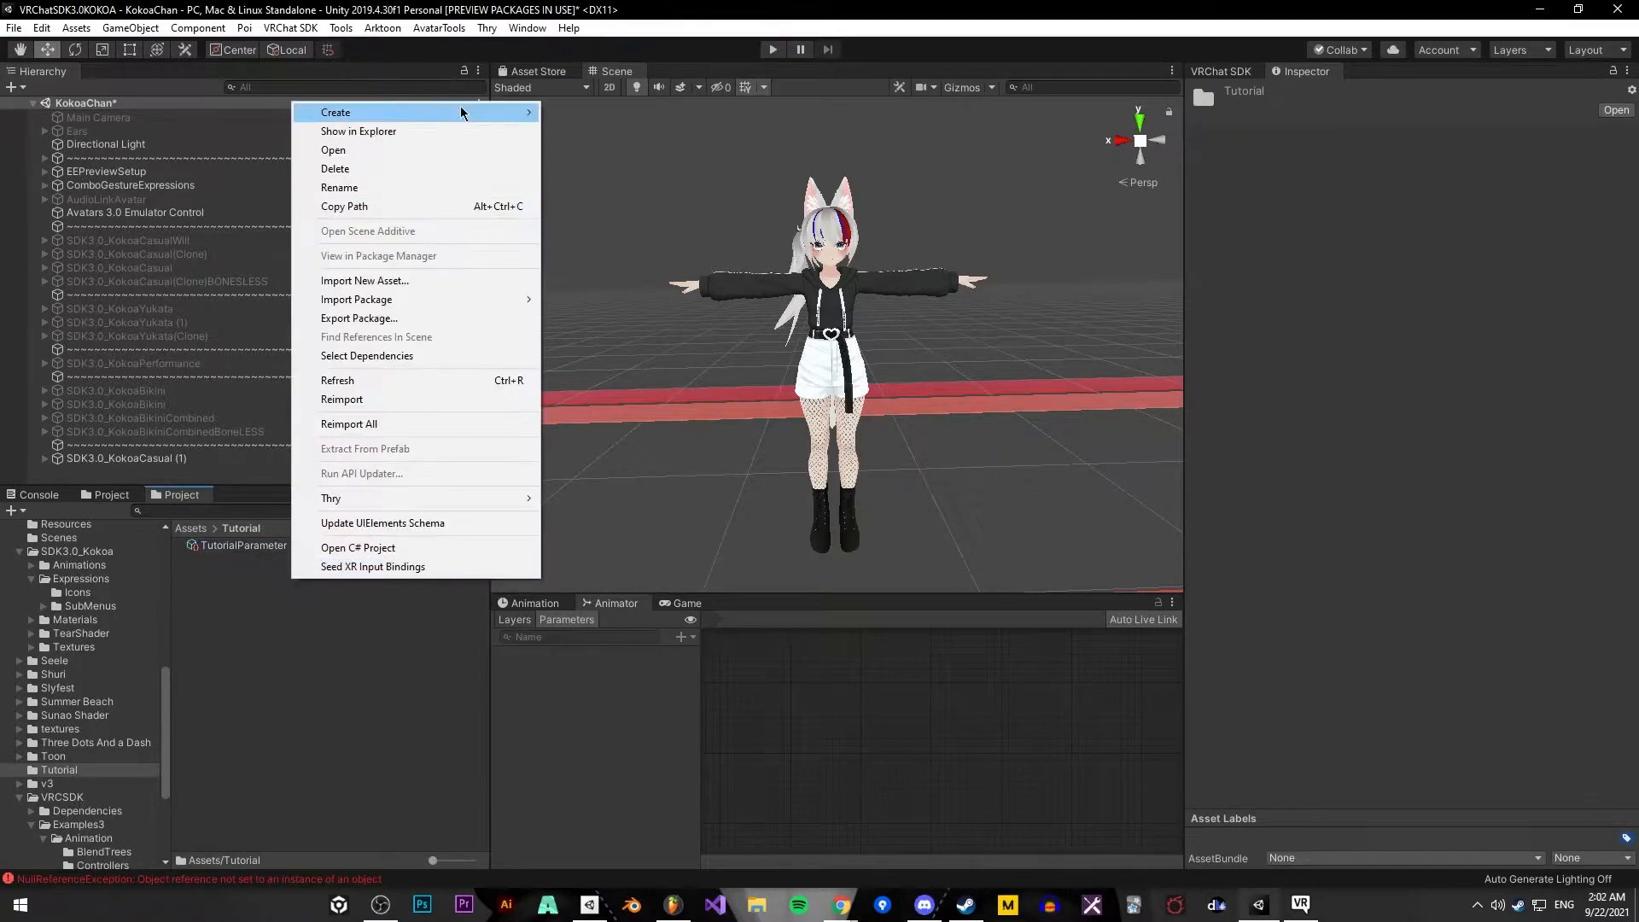
pyautogui.moveTo(459, 111)
pyautogui.moveTo(615, 113)
pyautogui.moveTo(794, 113)
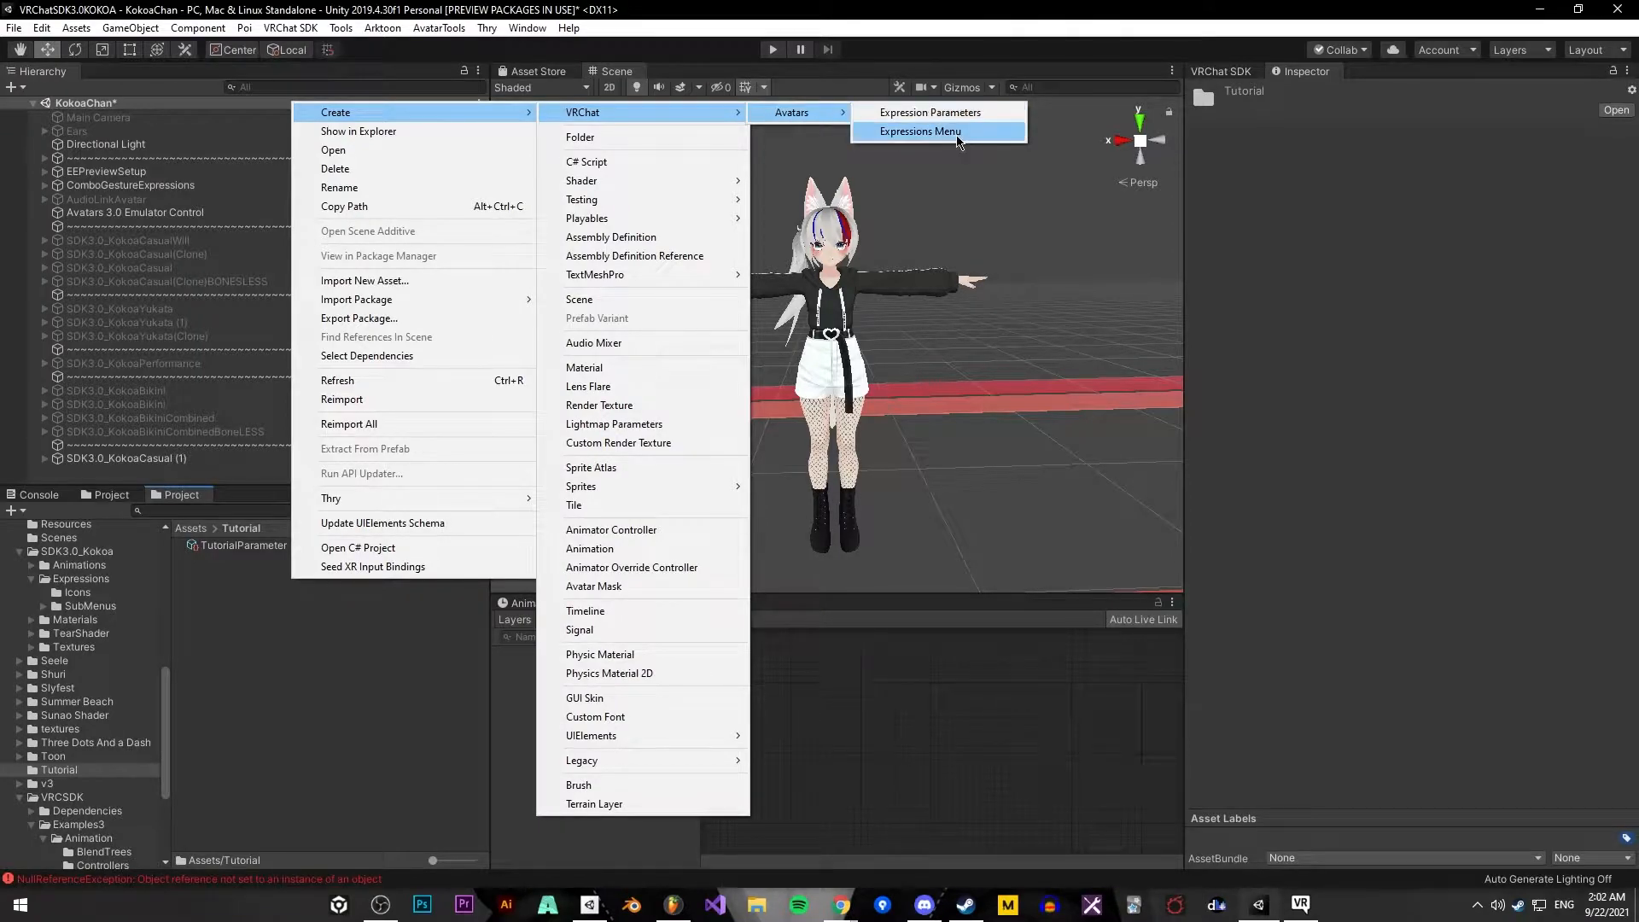
pyautogui.click(957, 132)
pyautogui.write('Tutor')
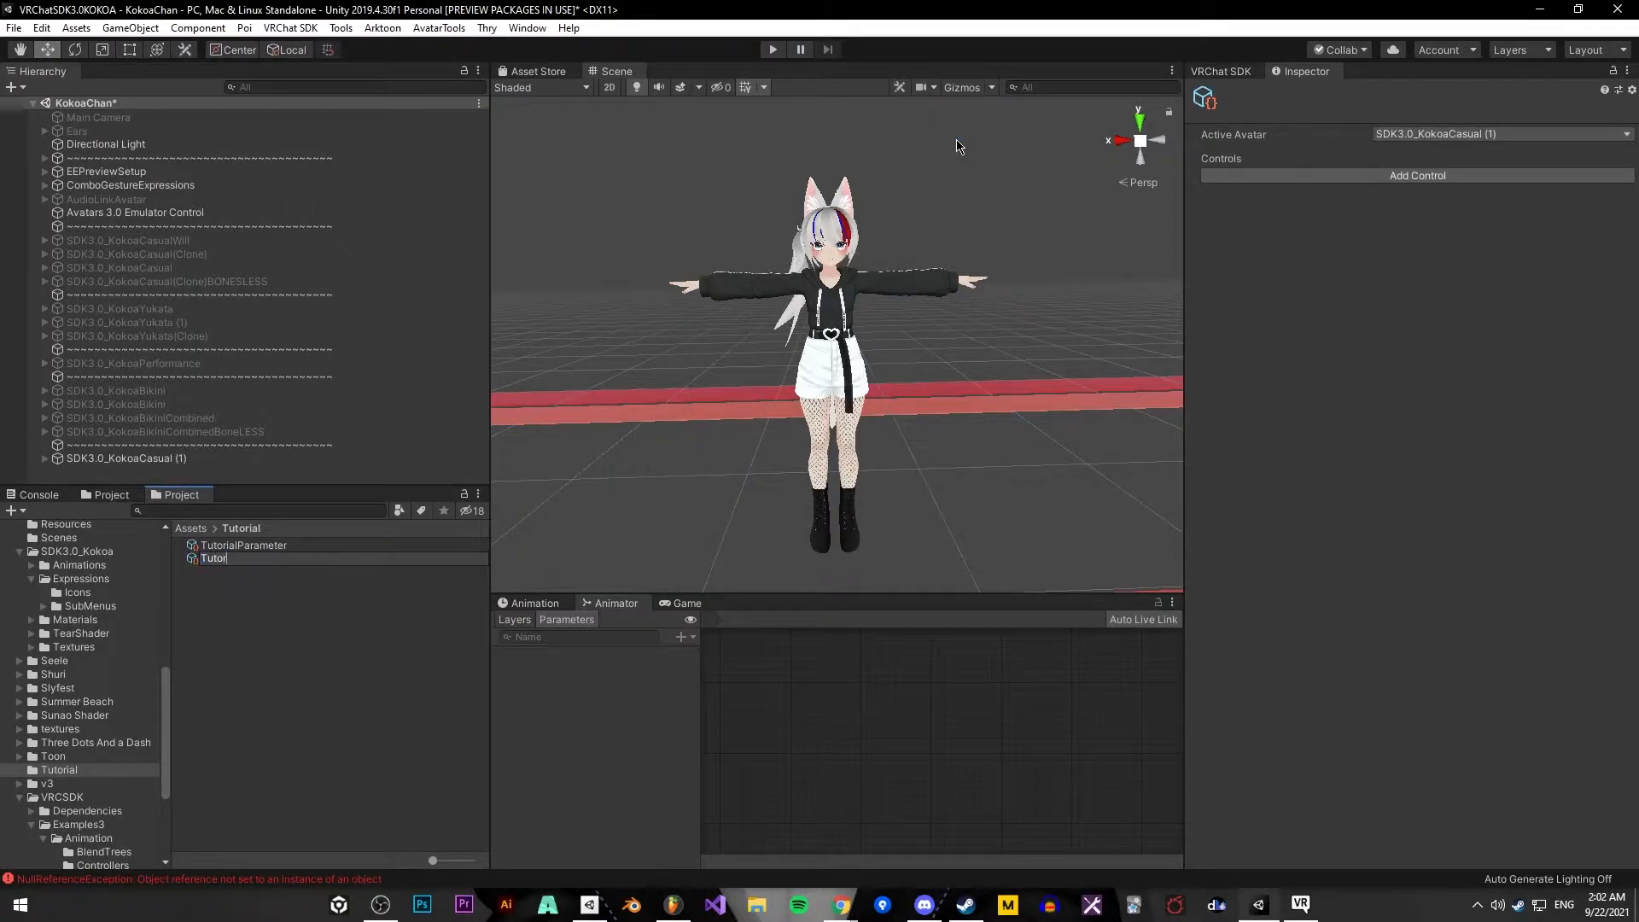
pyautogui.write('ialMenu')
pyautogui.press('Return')
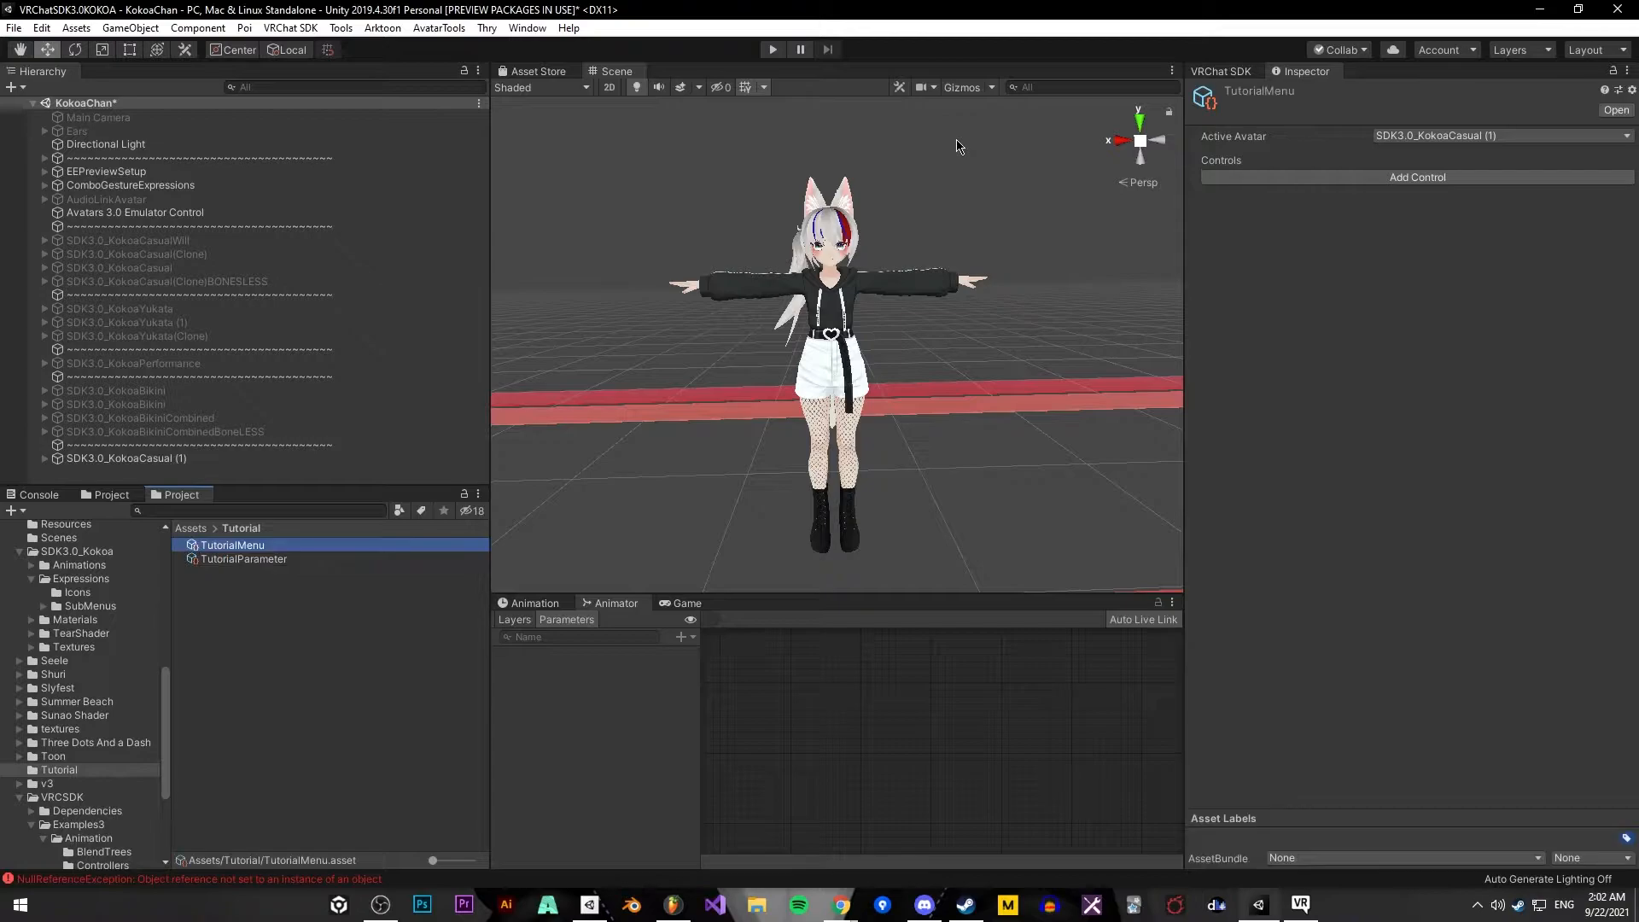
# Add a Float parameter named VRCEmoteSpeed to TutorialParameter
pyautogui.click(247, 559)
pyautogui.click(1314, 193)
pyautogui.click(1334, 218)
pyautogui.click(1336, 241)
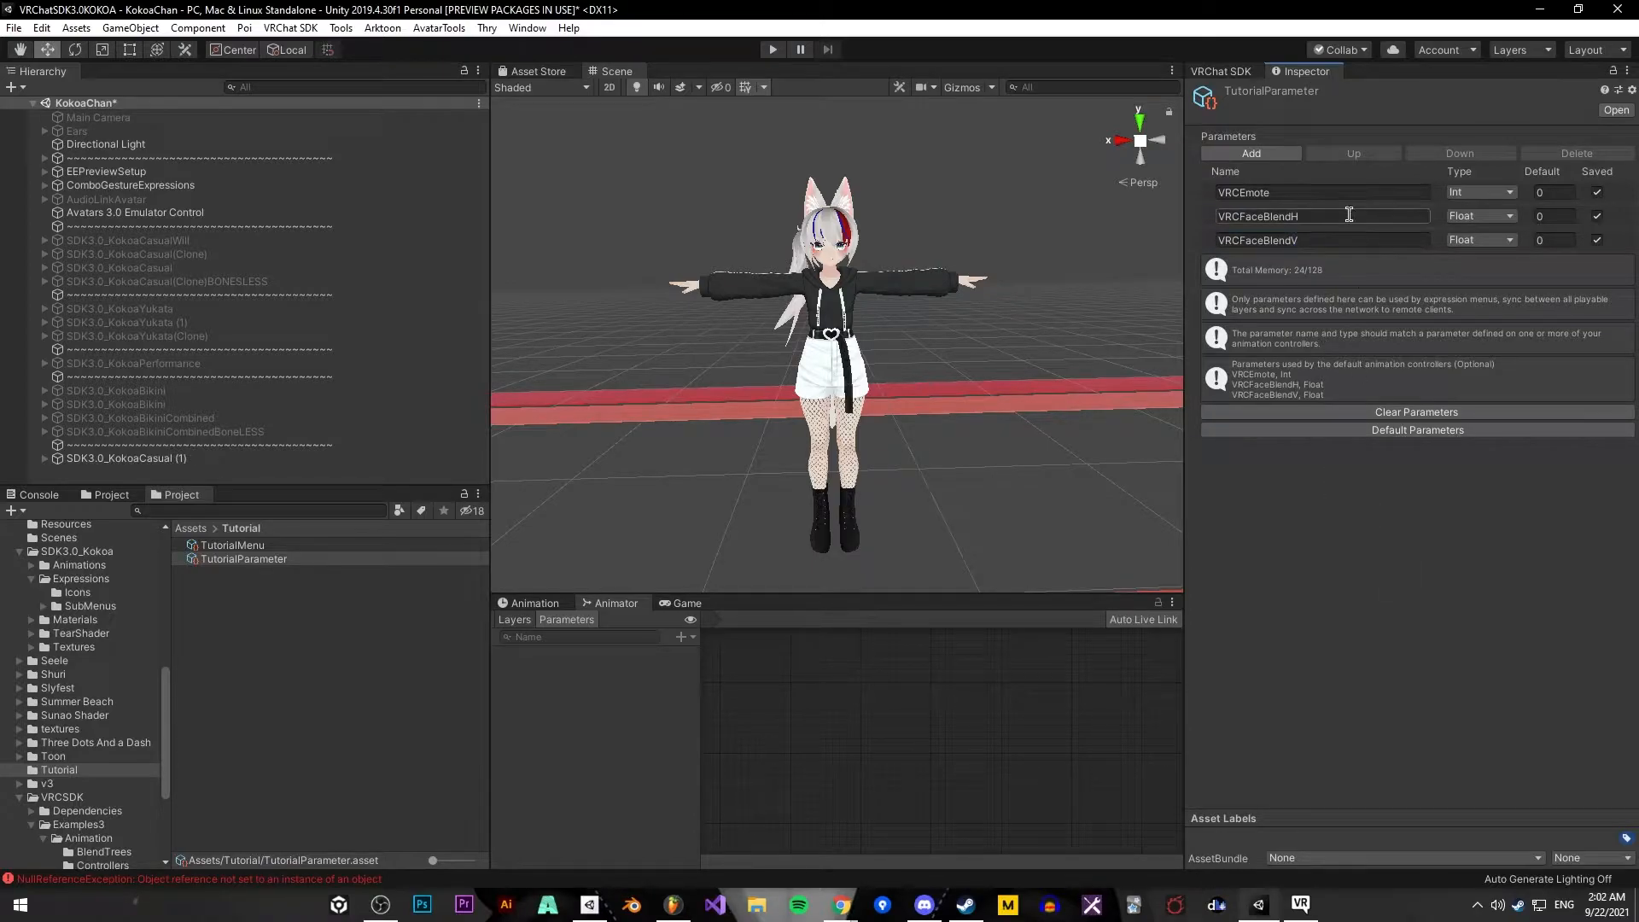
pyautogui.click(1280, 153)
pyautogui.click(1327, 263)
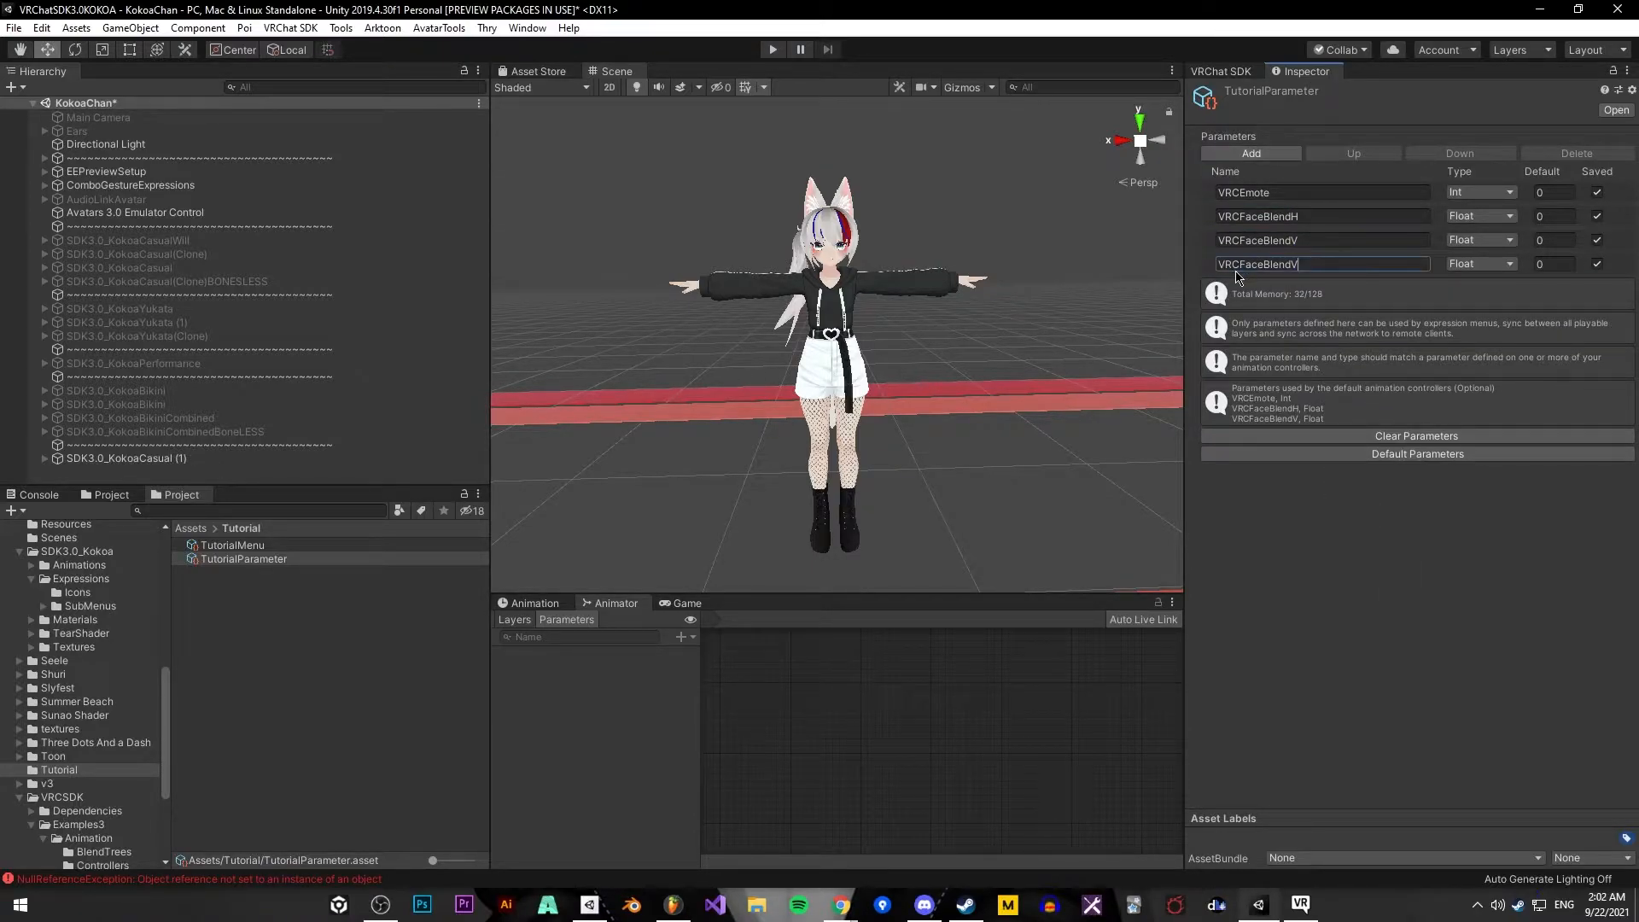
pyautogui.write('VRCEmoteSpeed')
pyautogui.press('Return')
# Add a new control to TutorialMenu and expand its settings
pyautogui.click(286, 646)
pyautogui.click(248, 546)
pyautogui.click(1415, 175)
pyautogui.click(1411, 179)
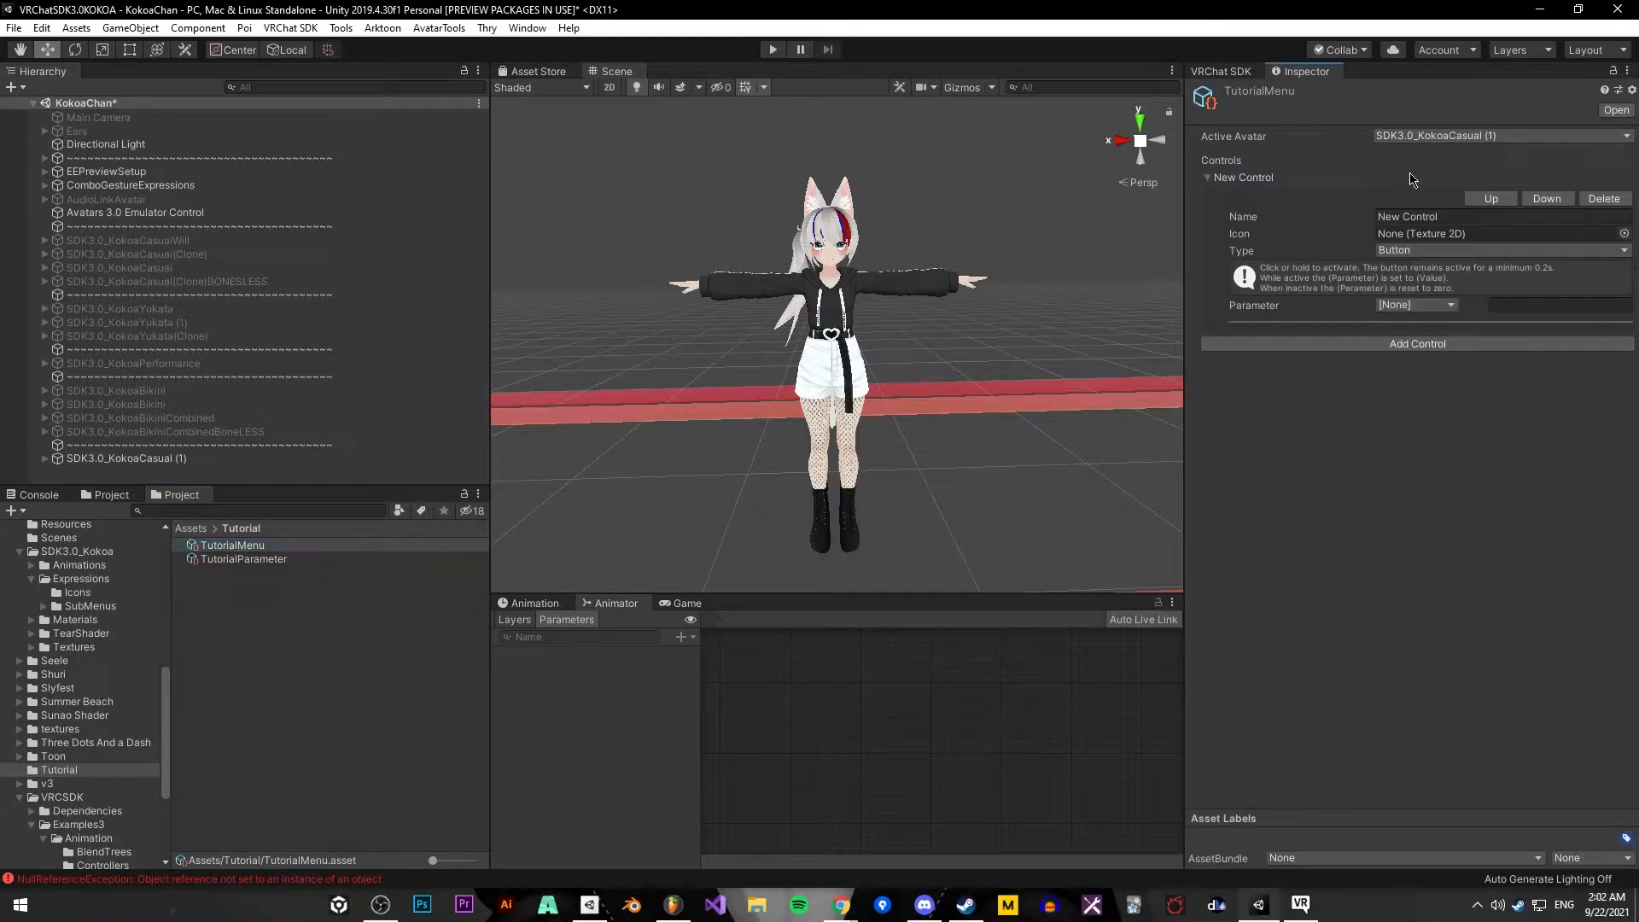
pyautogui.click(1227, 181)
pyautogui.click(1211, 178)
# Name the new TutorialMenu control Defaulte Emote and set its type to Sub Menu
pyautogui.click(1493, 215)
pyautogui.write('Emote')
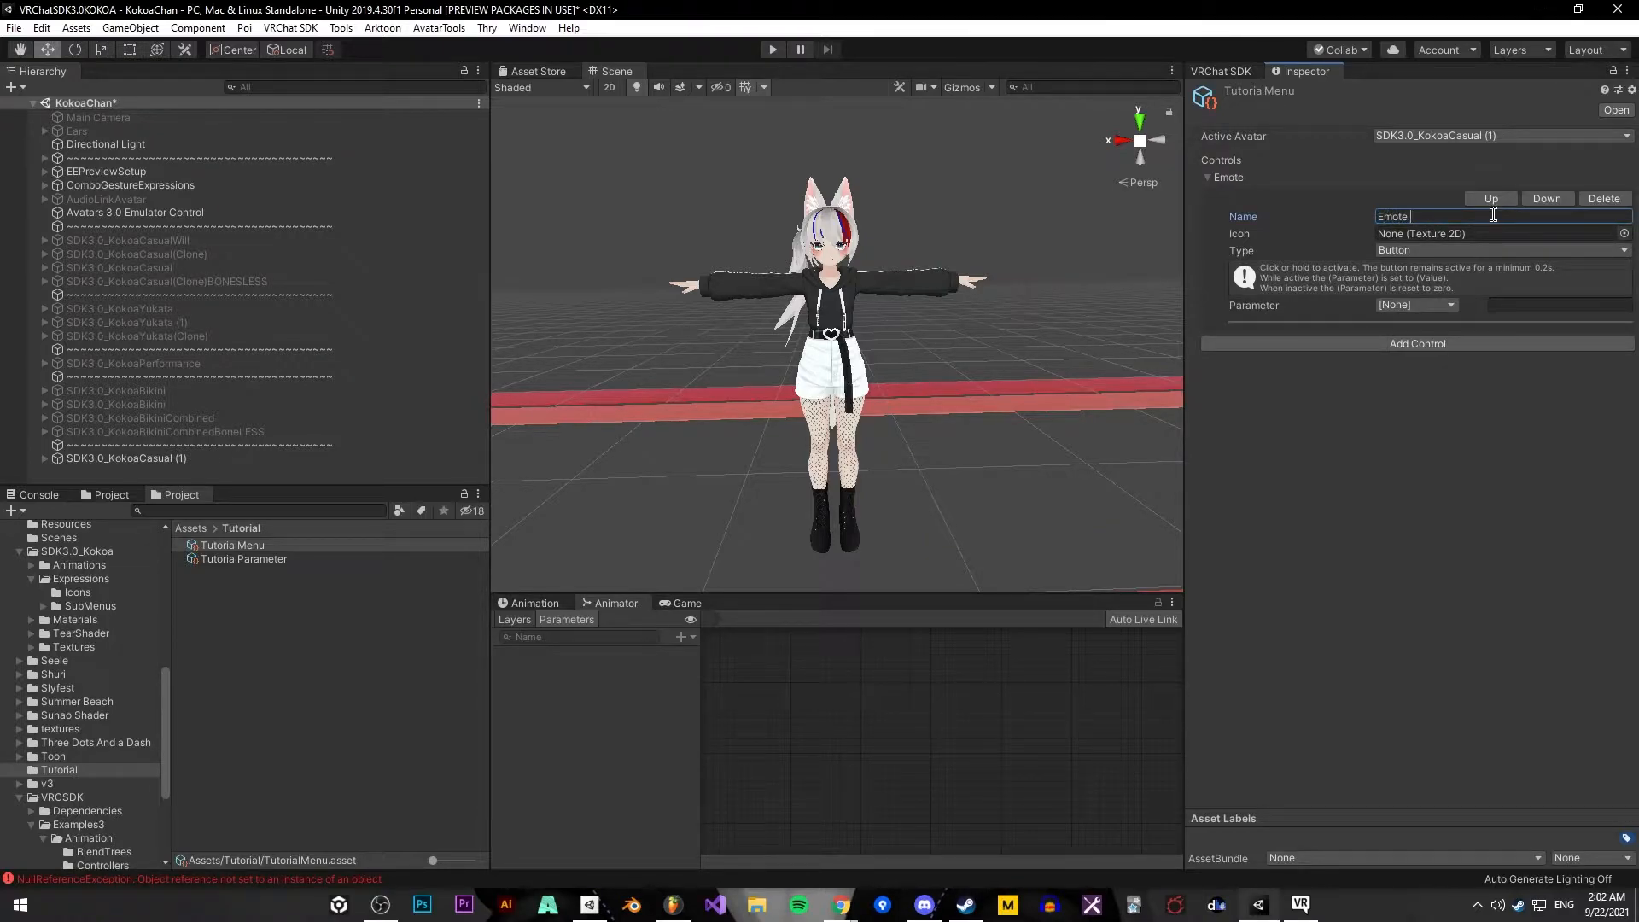
pyautogui.click(1443, 250)
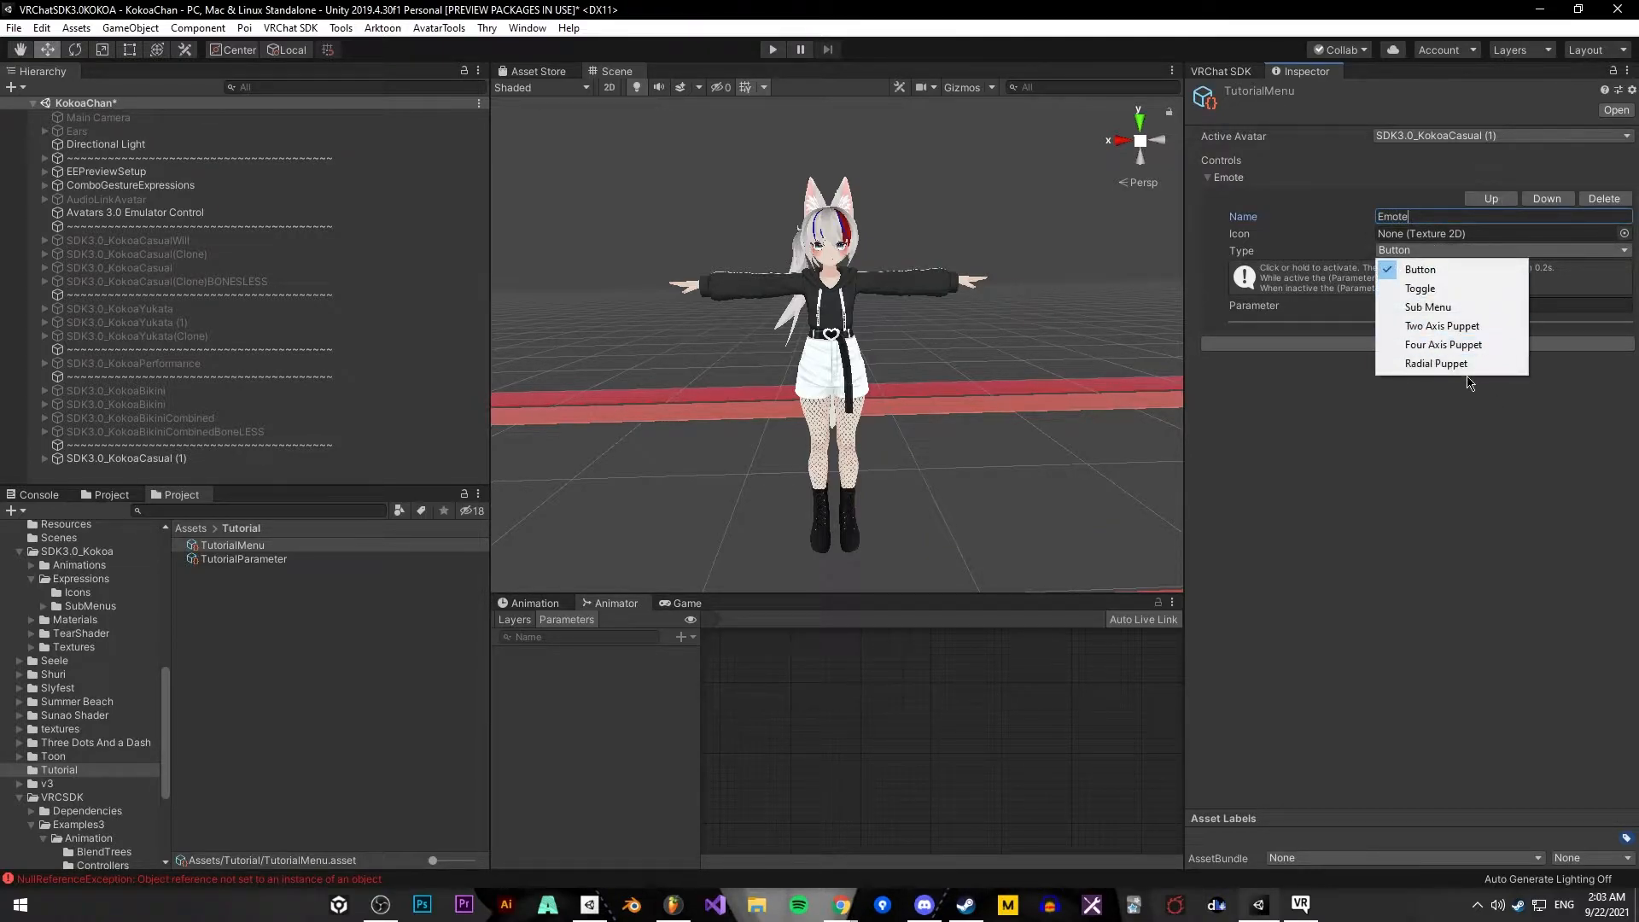
pyautogui.click(1463, 309)
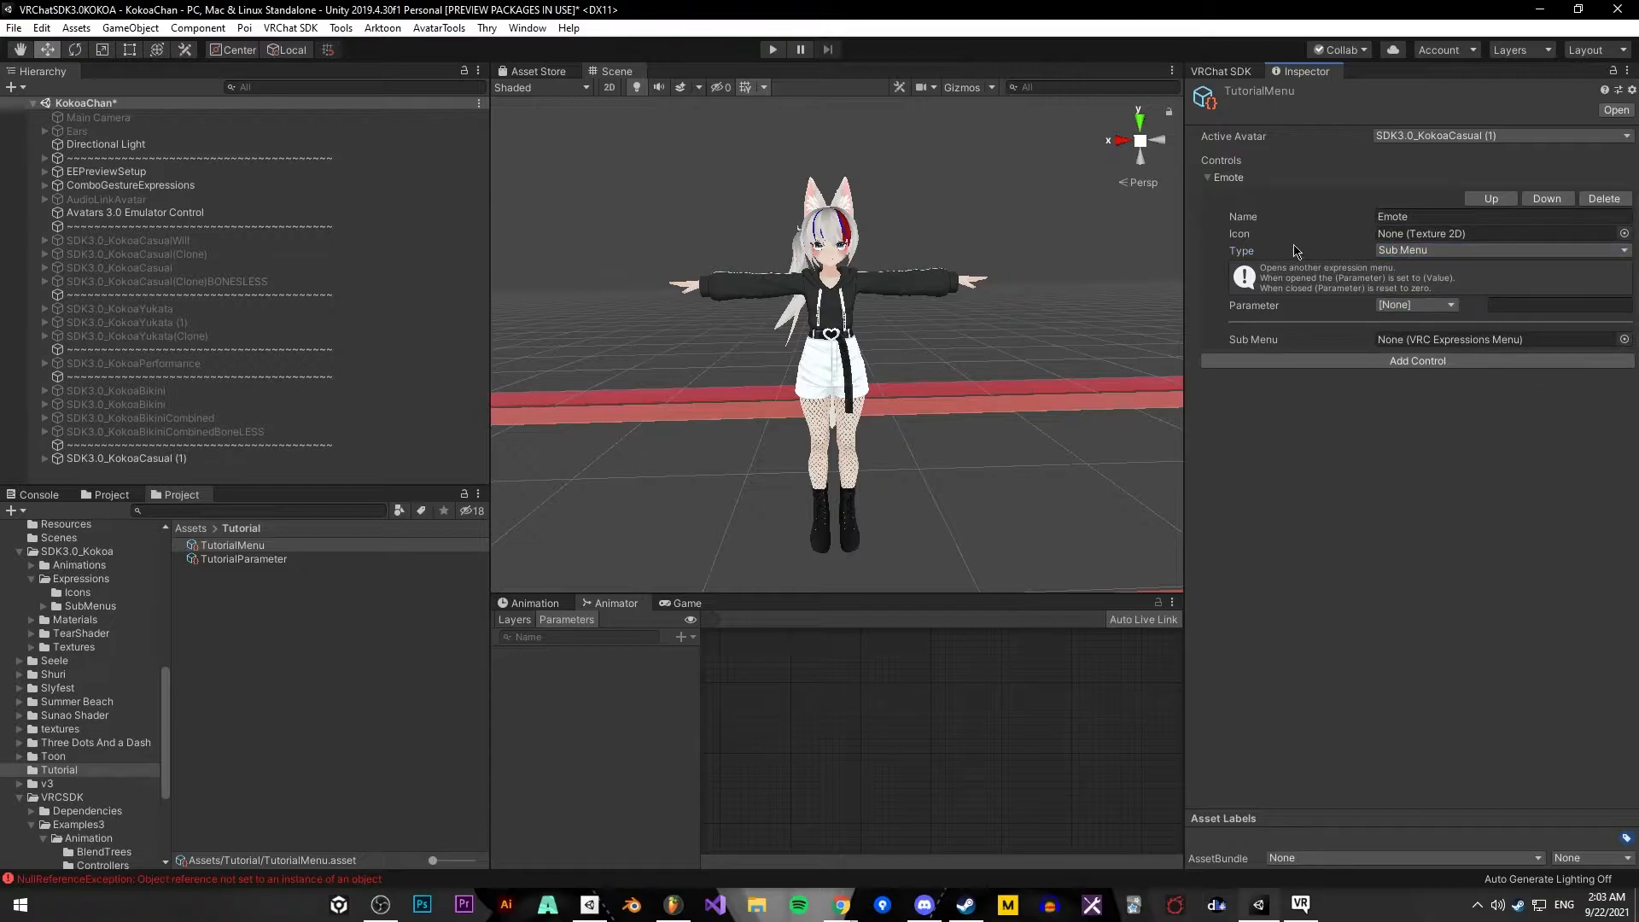
pyautogui.doubleClick(1416, 216)
pyautogui.write('Defaulte')
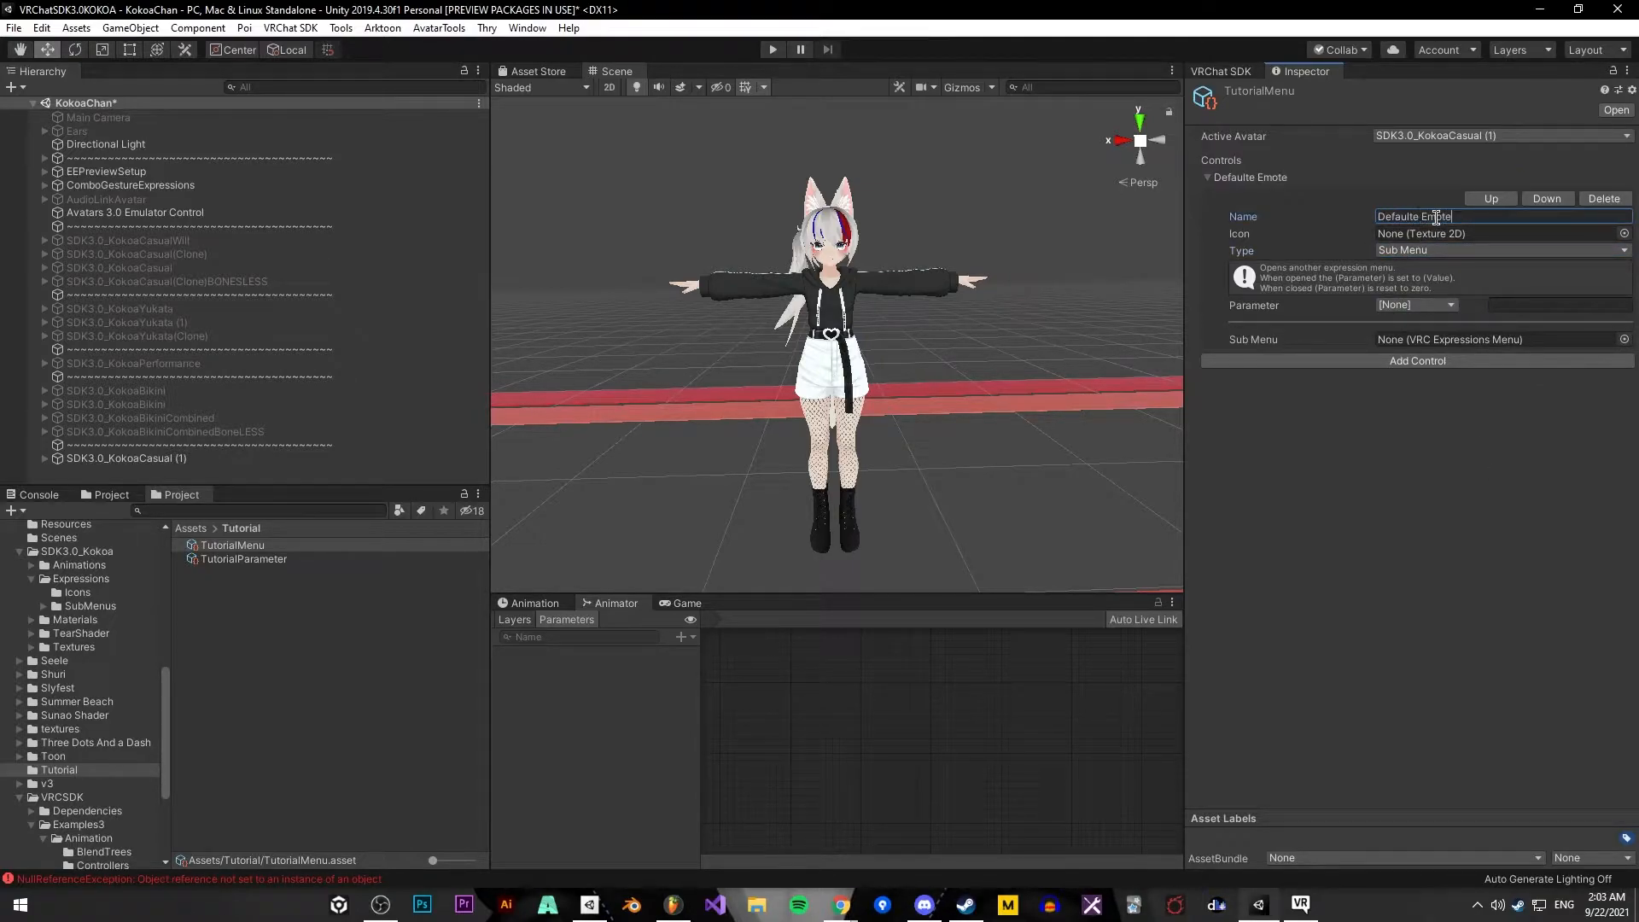
# Create another VRChat Expressions Menu asset in the Tutorial folder and name it TutorialEmoteMenu
pyautogui.click(259, 604)
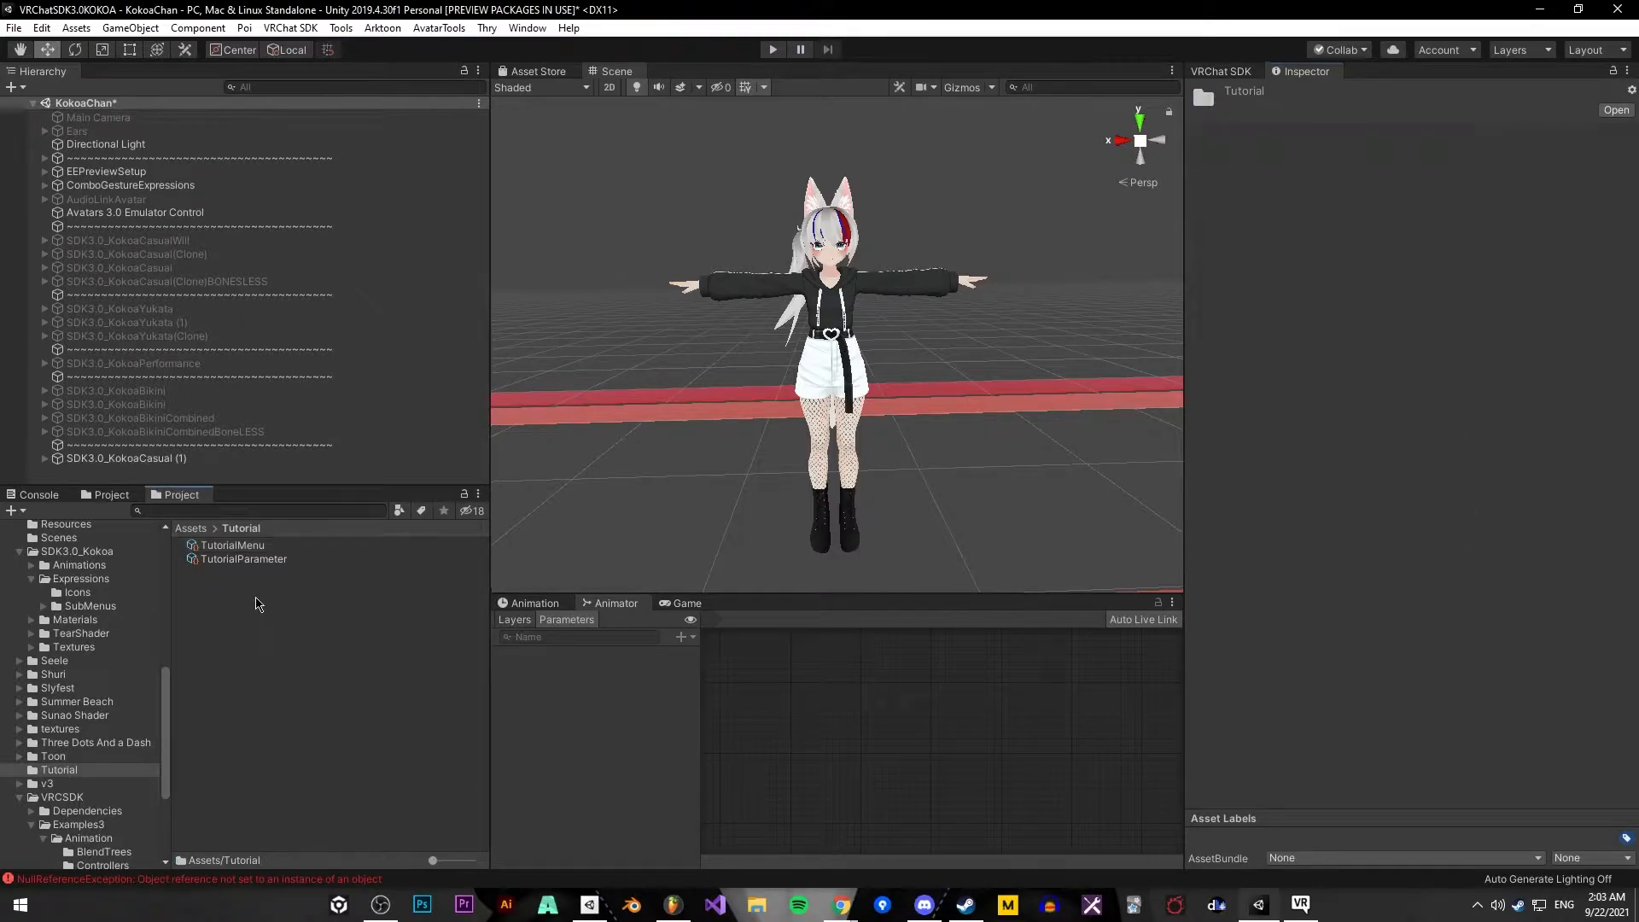
pyautogui.rightClick(259, 604)
pyautogui.moveTo(475, 132)
pyautogui.moveTo(705, 133)
pyautogui.moveTo(772, 130)
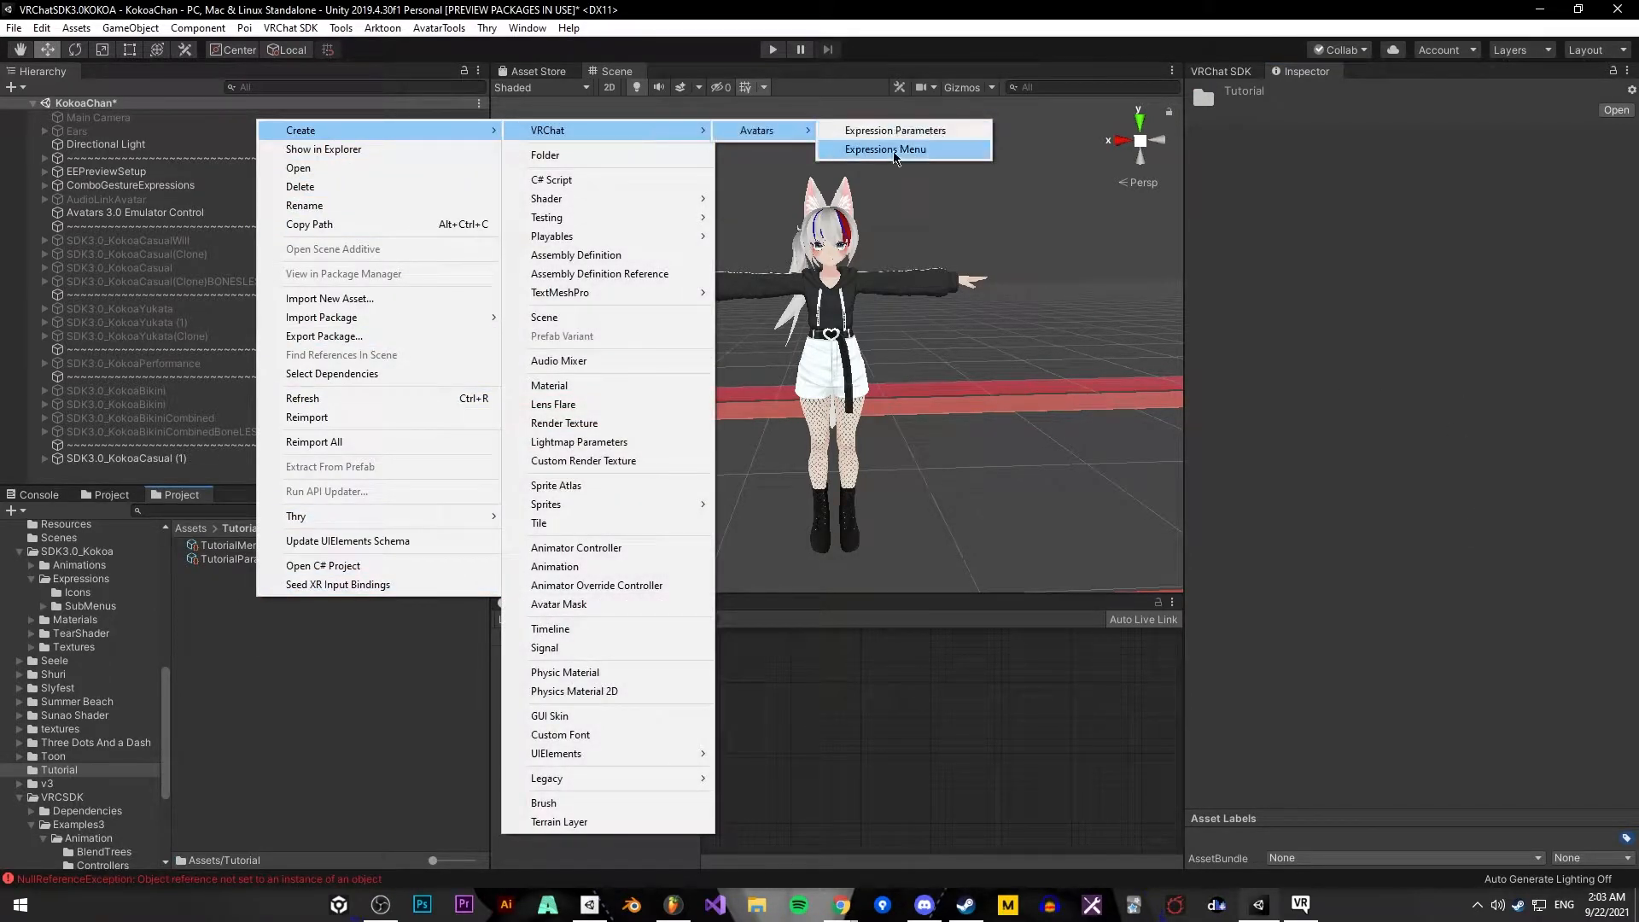
pyautogui.click(880, 151)
pyautogui.write('Tutorial')
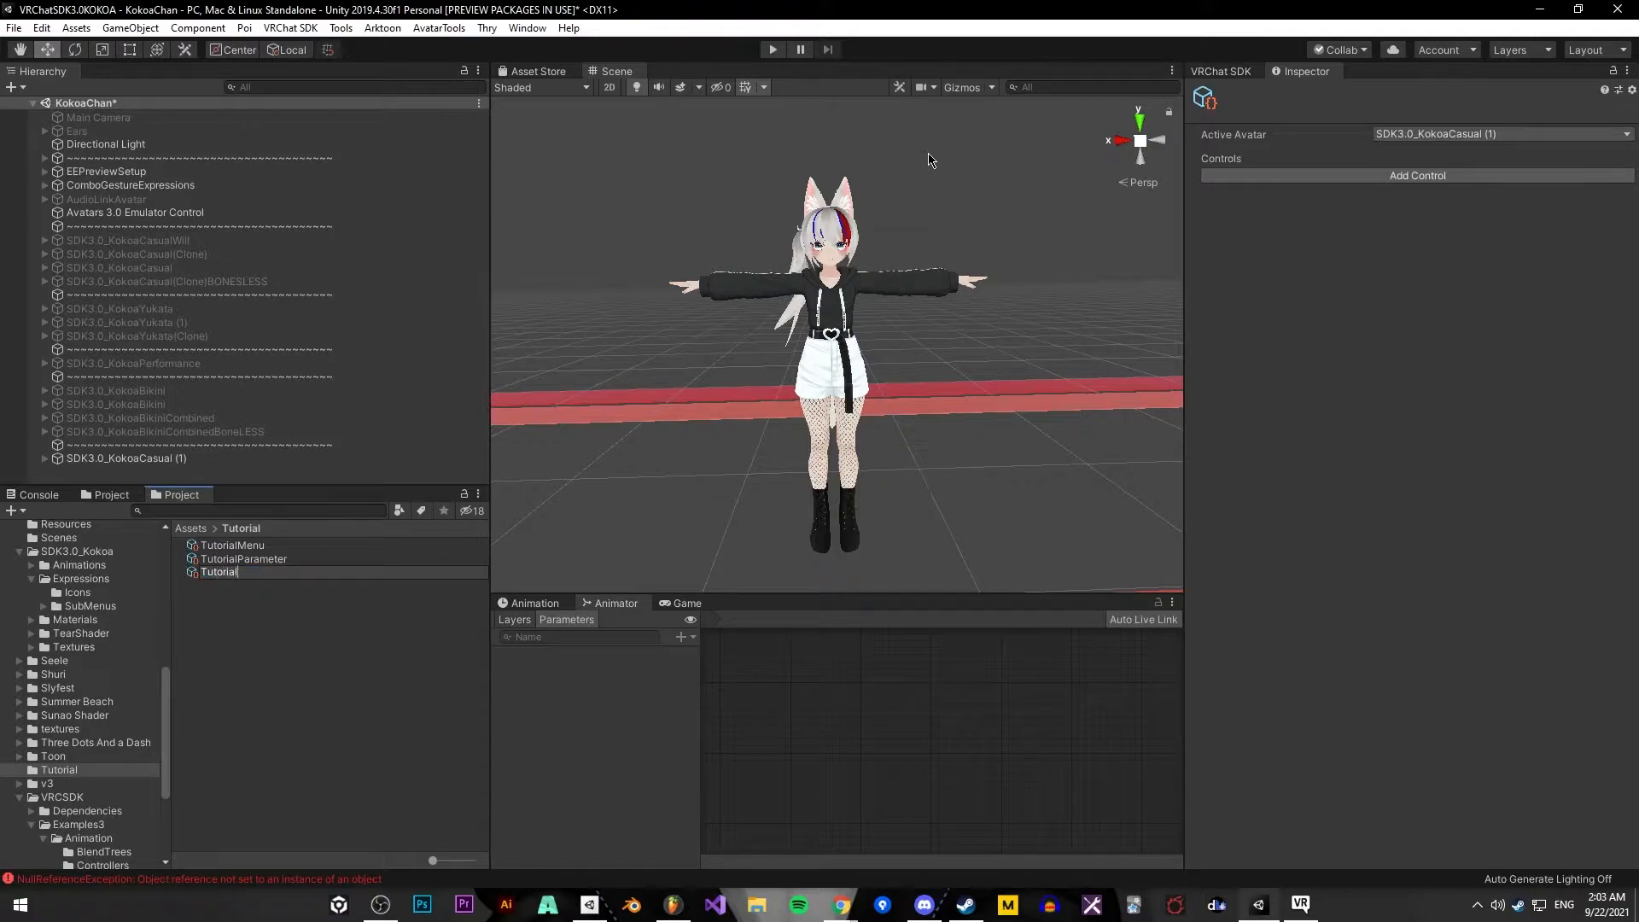
pyautogui.write('EmoteMenu')
pyautogui.press('Return')
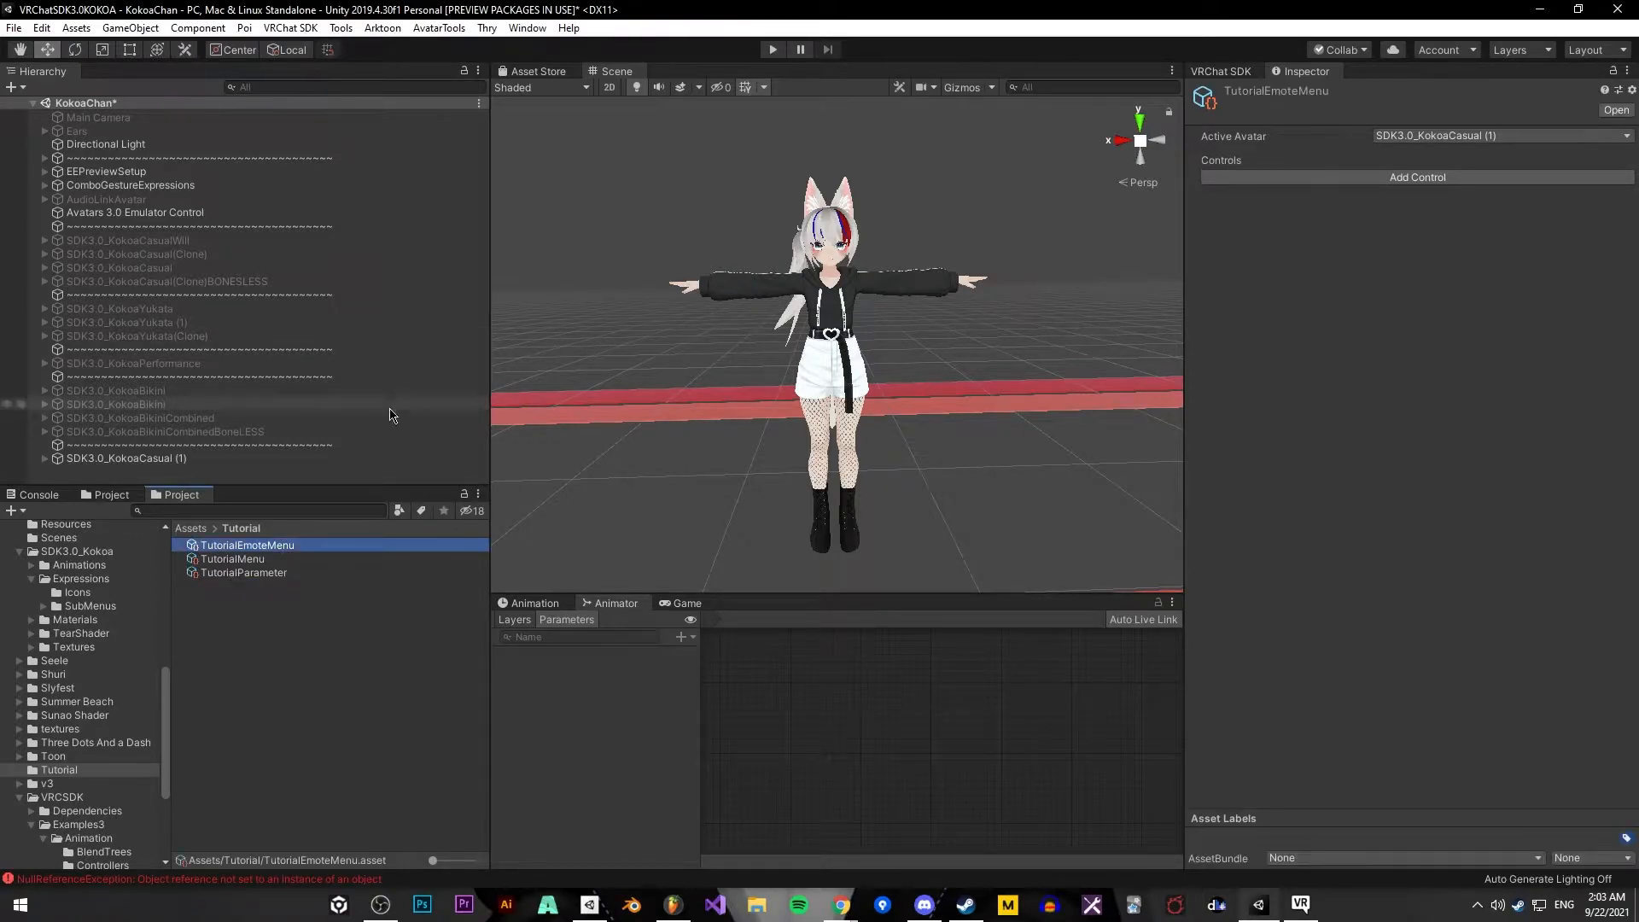
# Assign TutorialEmoteMenu as the sub menu of the Defaulte Emotes control in TutorialMenu
pyautogui.click(407, 560)
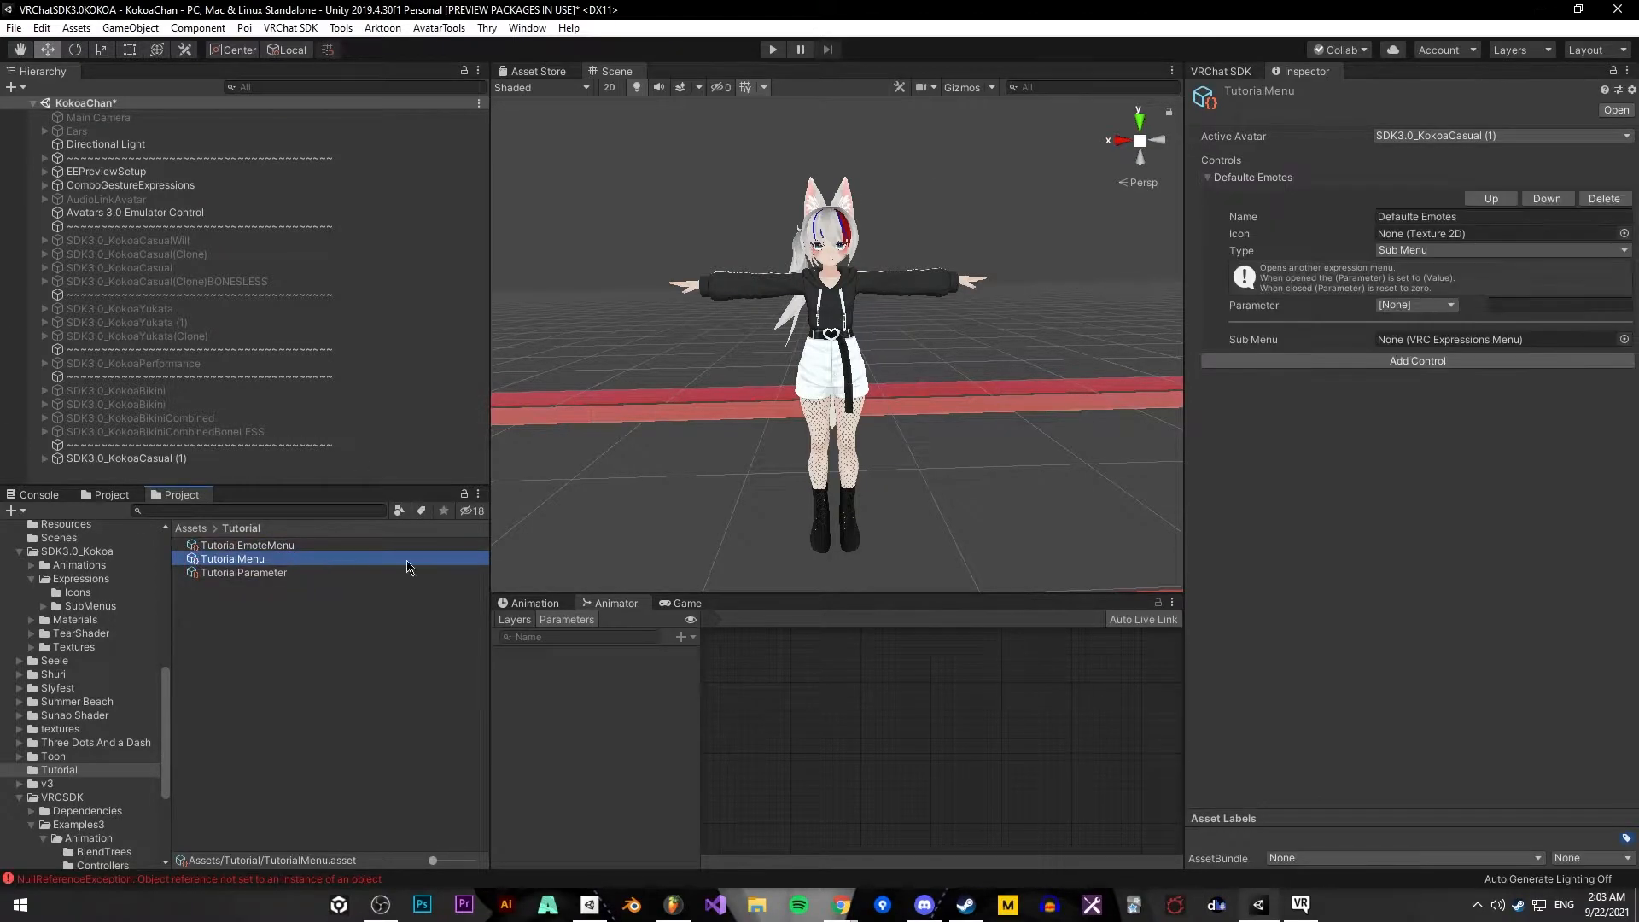
pyautogui.click(1625, 339)
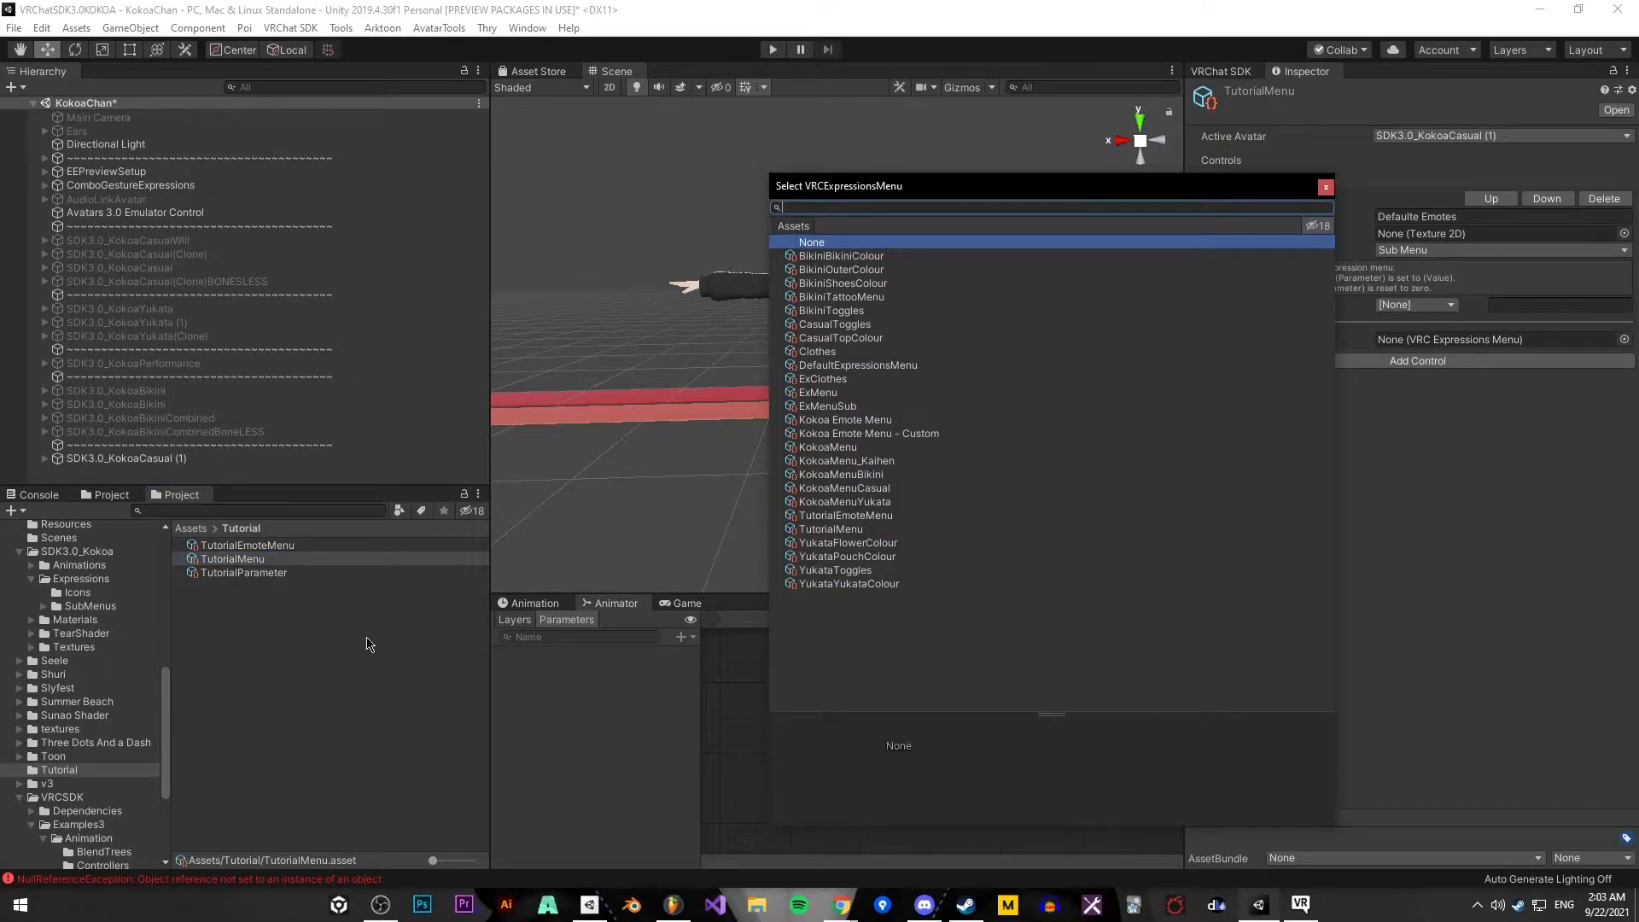
pyautogui.click(1325, 187)
pyautogui.click(1624, 340)
pyautogui.click(1326, 187)
pyautogui.moveTo(277, 550); pyautogui.dragTo(1493, 339)
pyautogui.click(1624, 339)
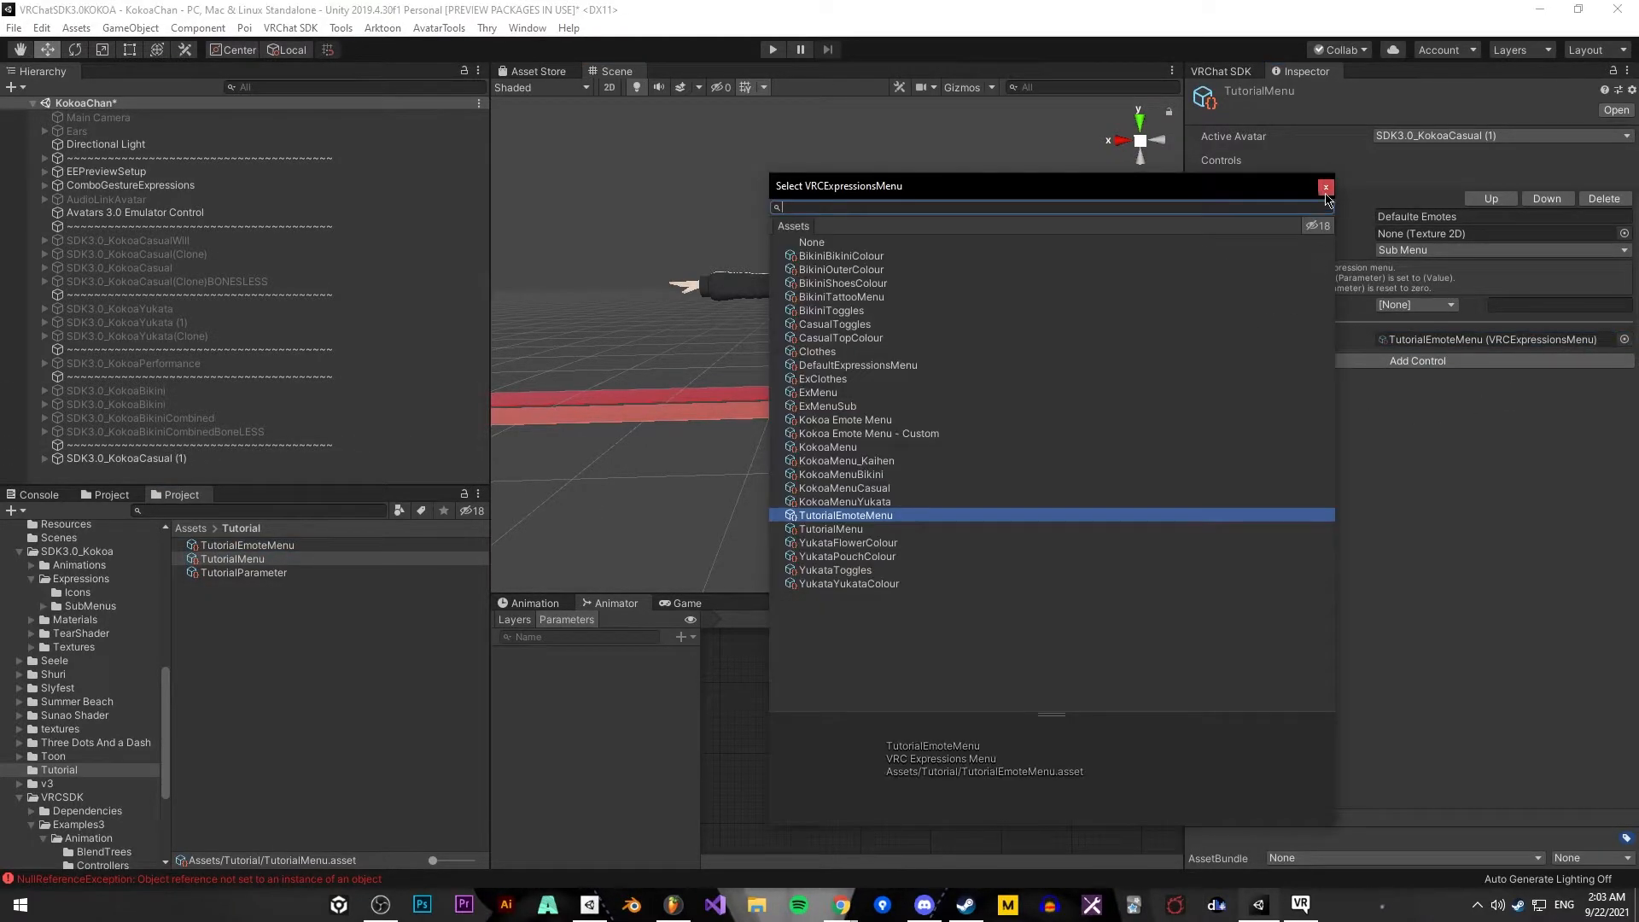
pyautogui.write('Tutorial')
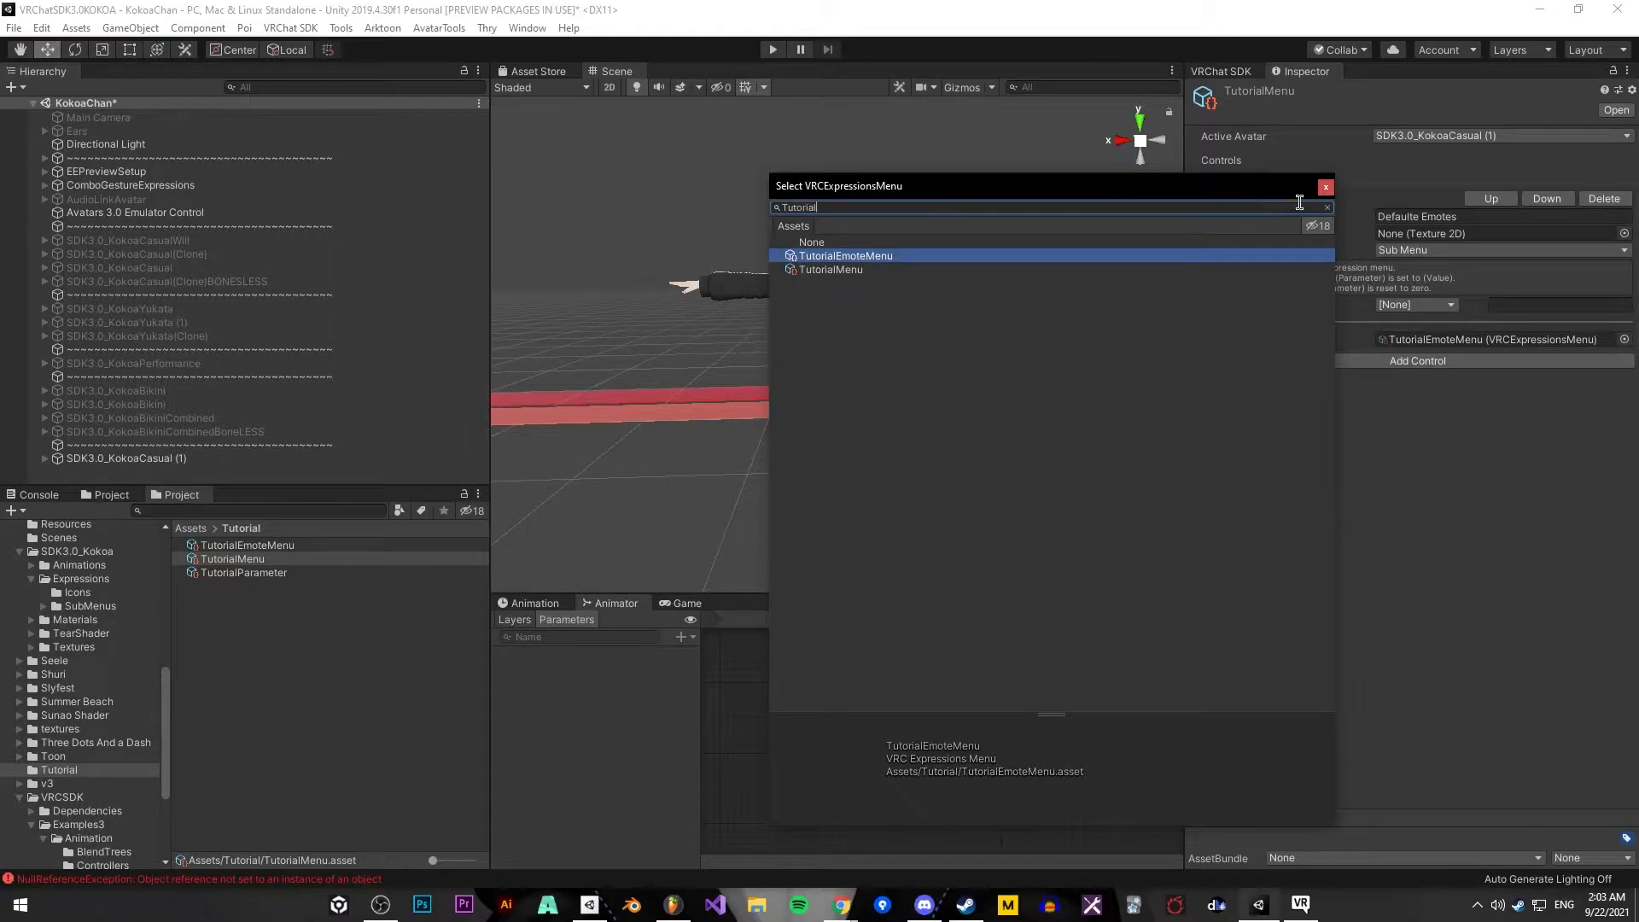
pyautogui.click(1325, 186)
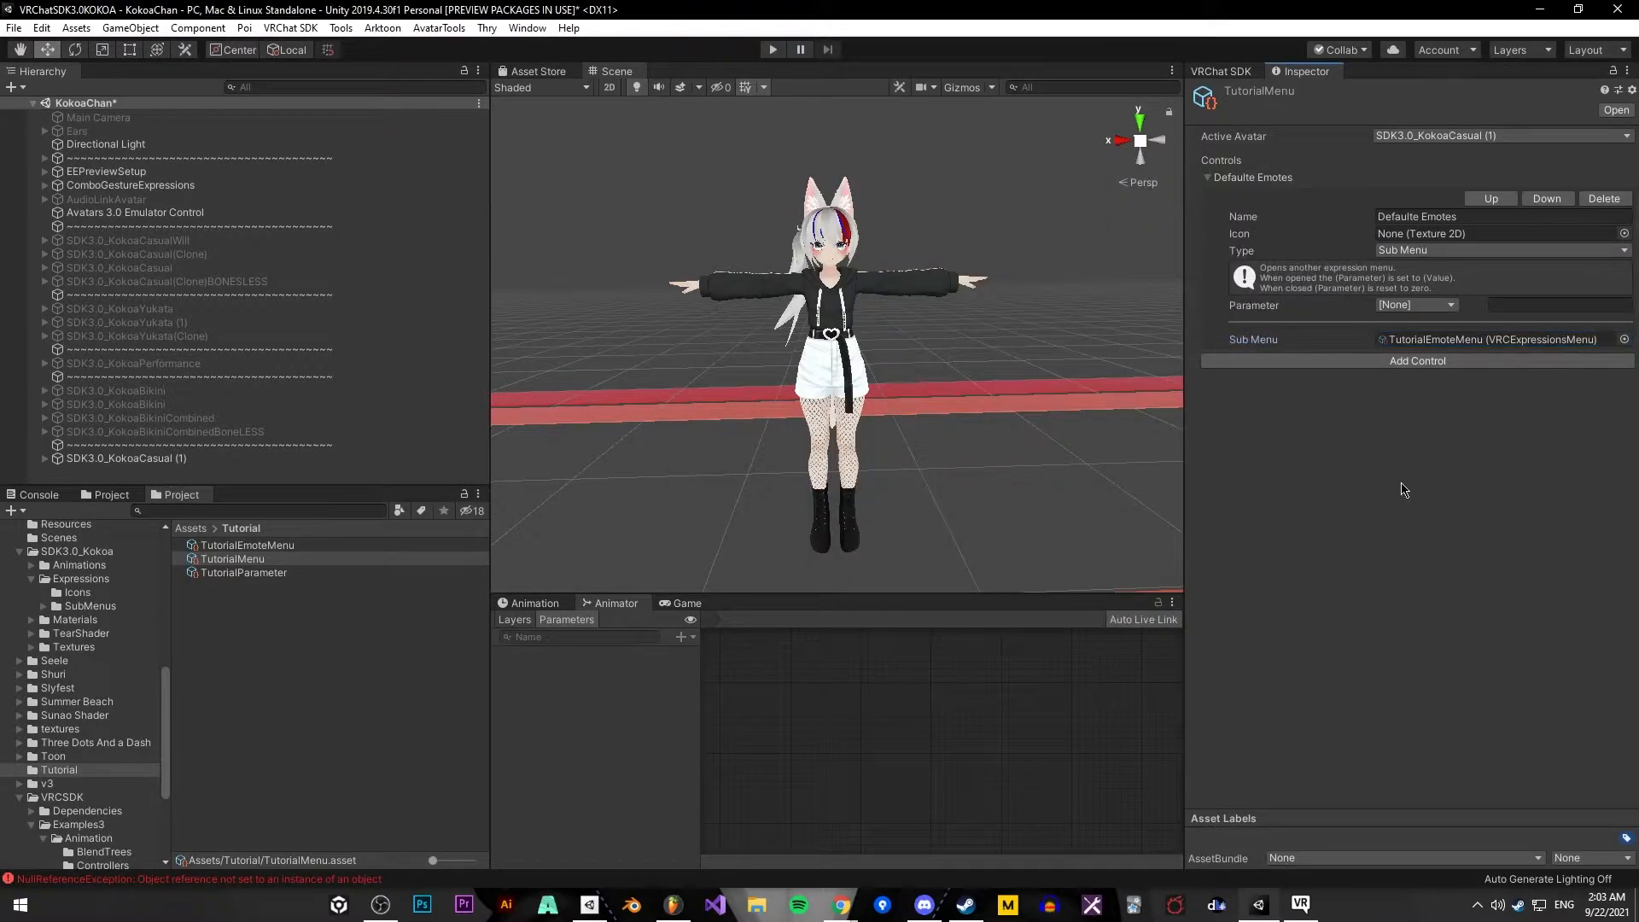
# Assign TutorialMenu and TutorialParameter as the expressions menu and parameters of the SDK3.0_KokoaCasual (1) avatar descriptor
pyautogui.click(282, 547)
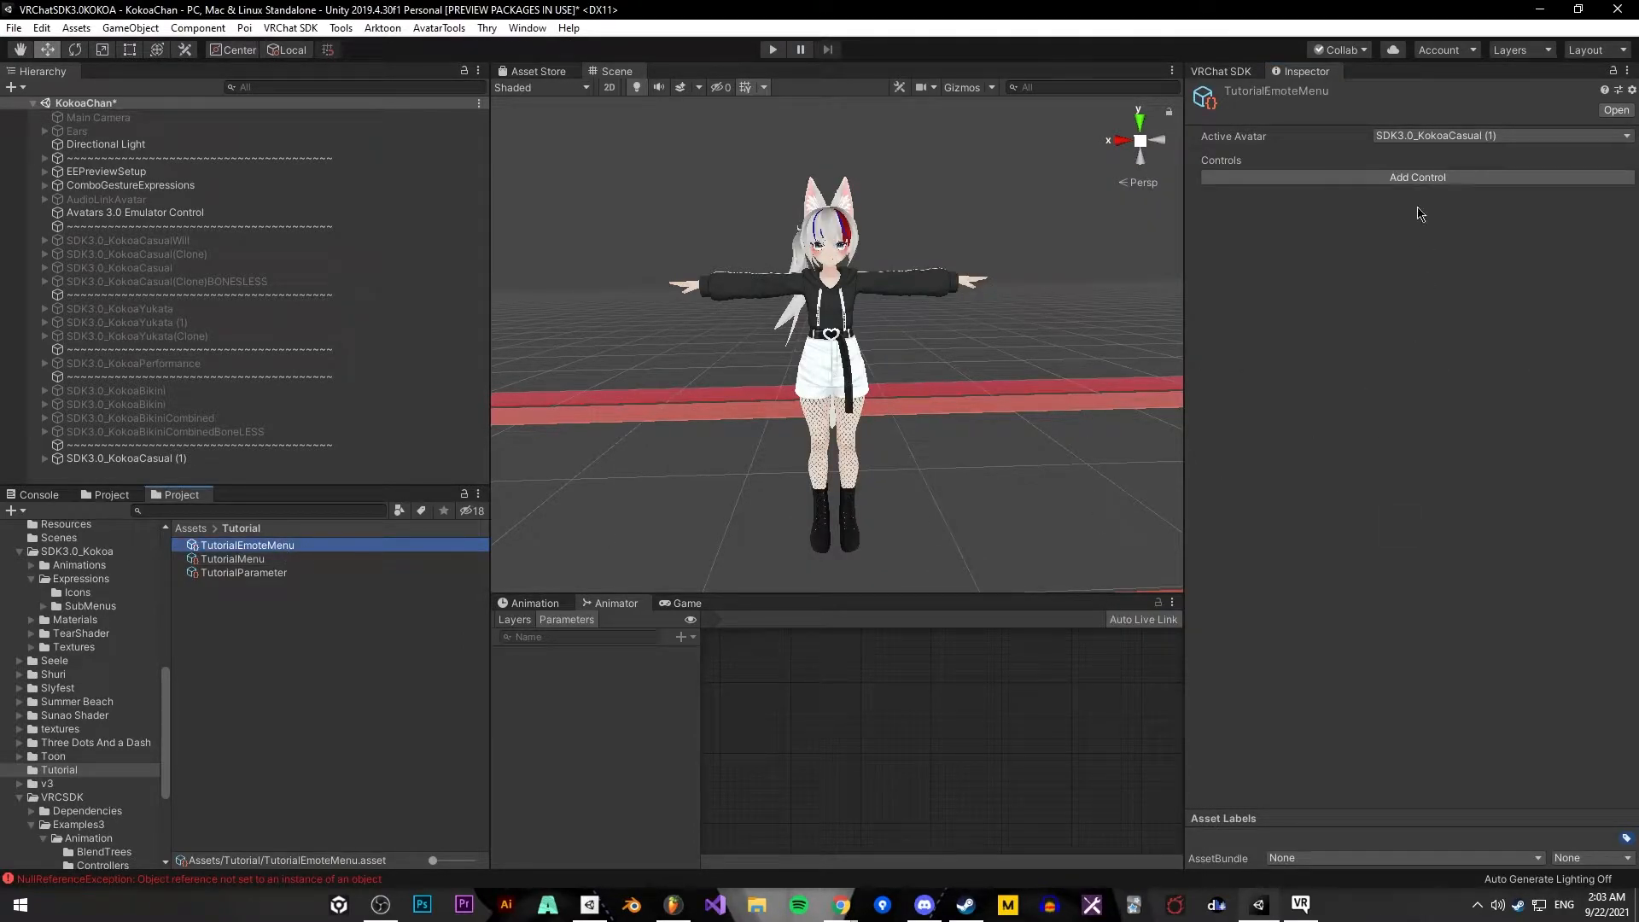
pyautogui.click(1293, 256)
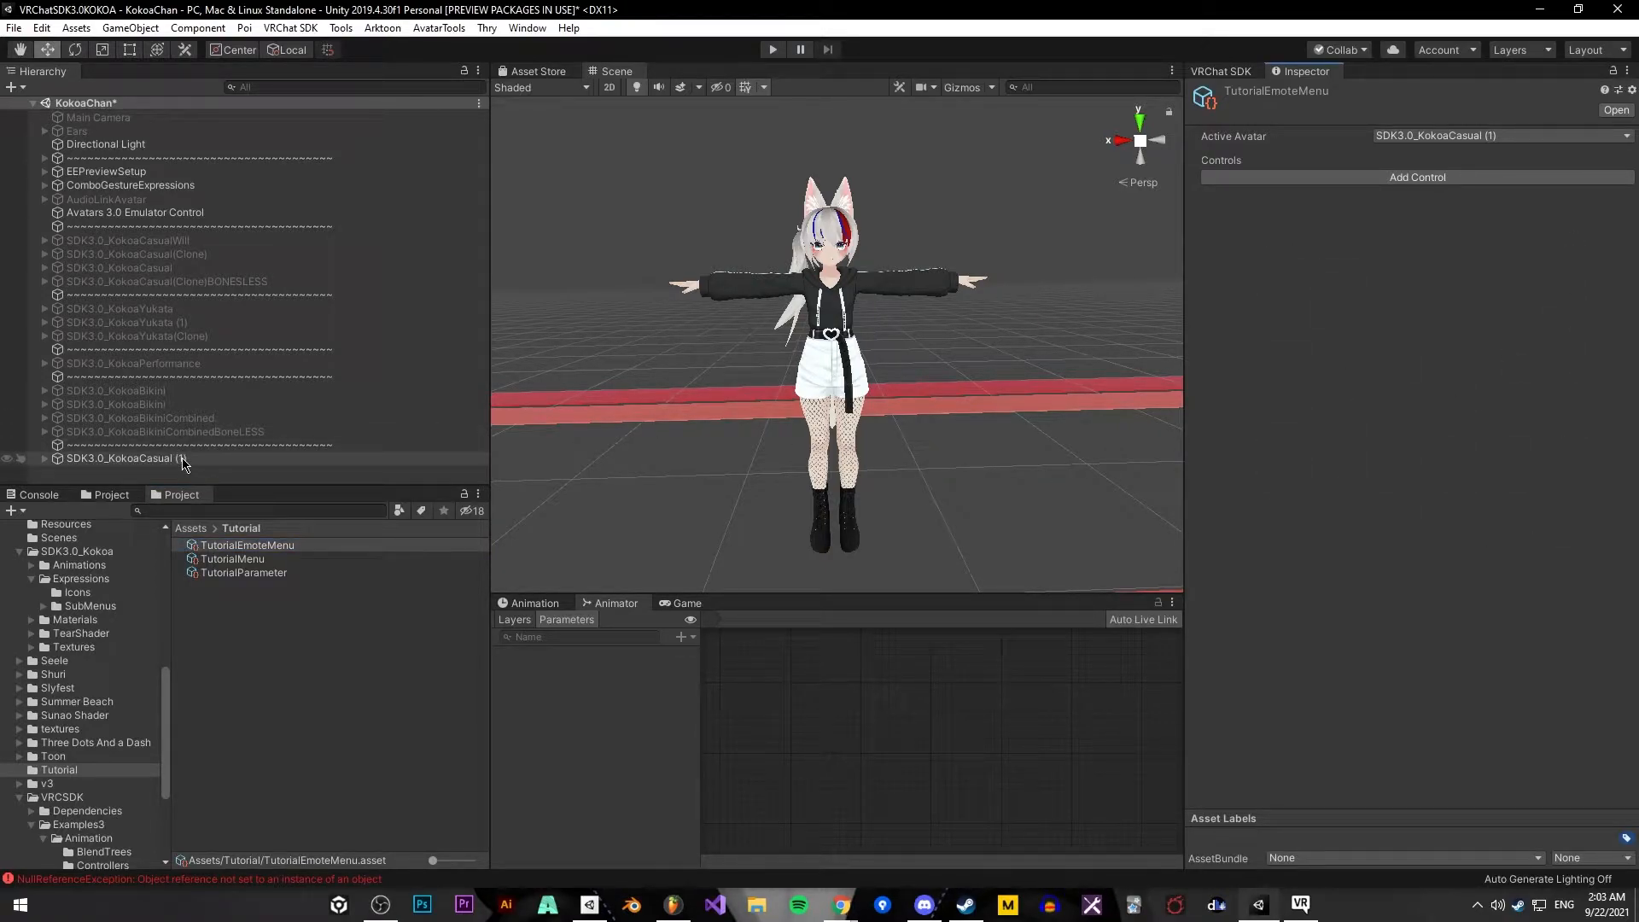
pyautogui.click(167, 462)
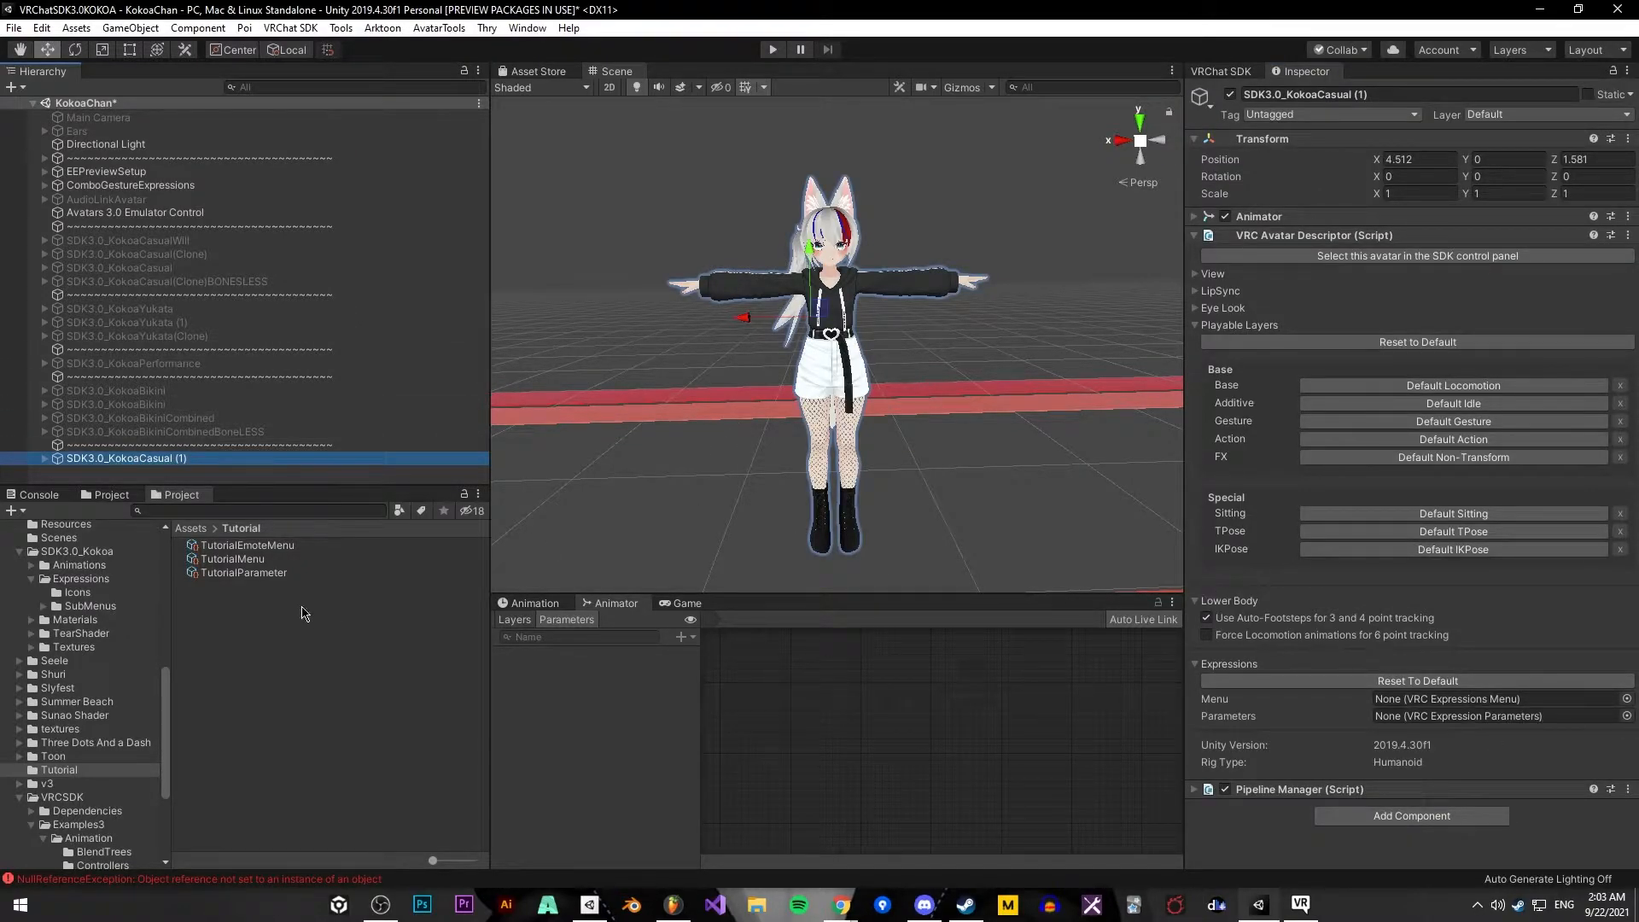
pyautogui.moveTo(255, 575); pyautogui.dragTo(1454, 715)
pyautogui.moveTo(213, 561); pyautogui.dragTo(1538, 700)
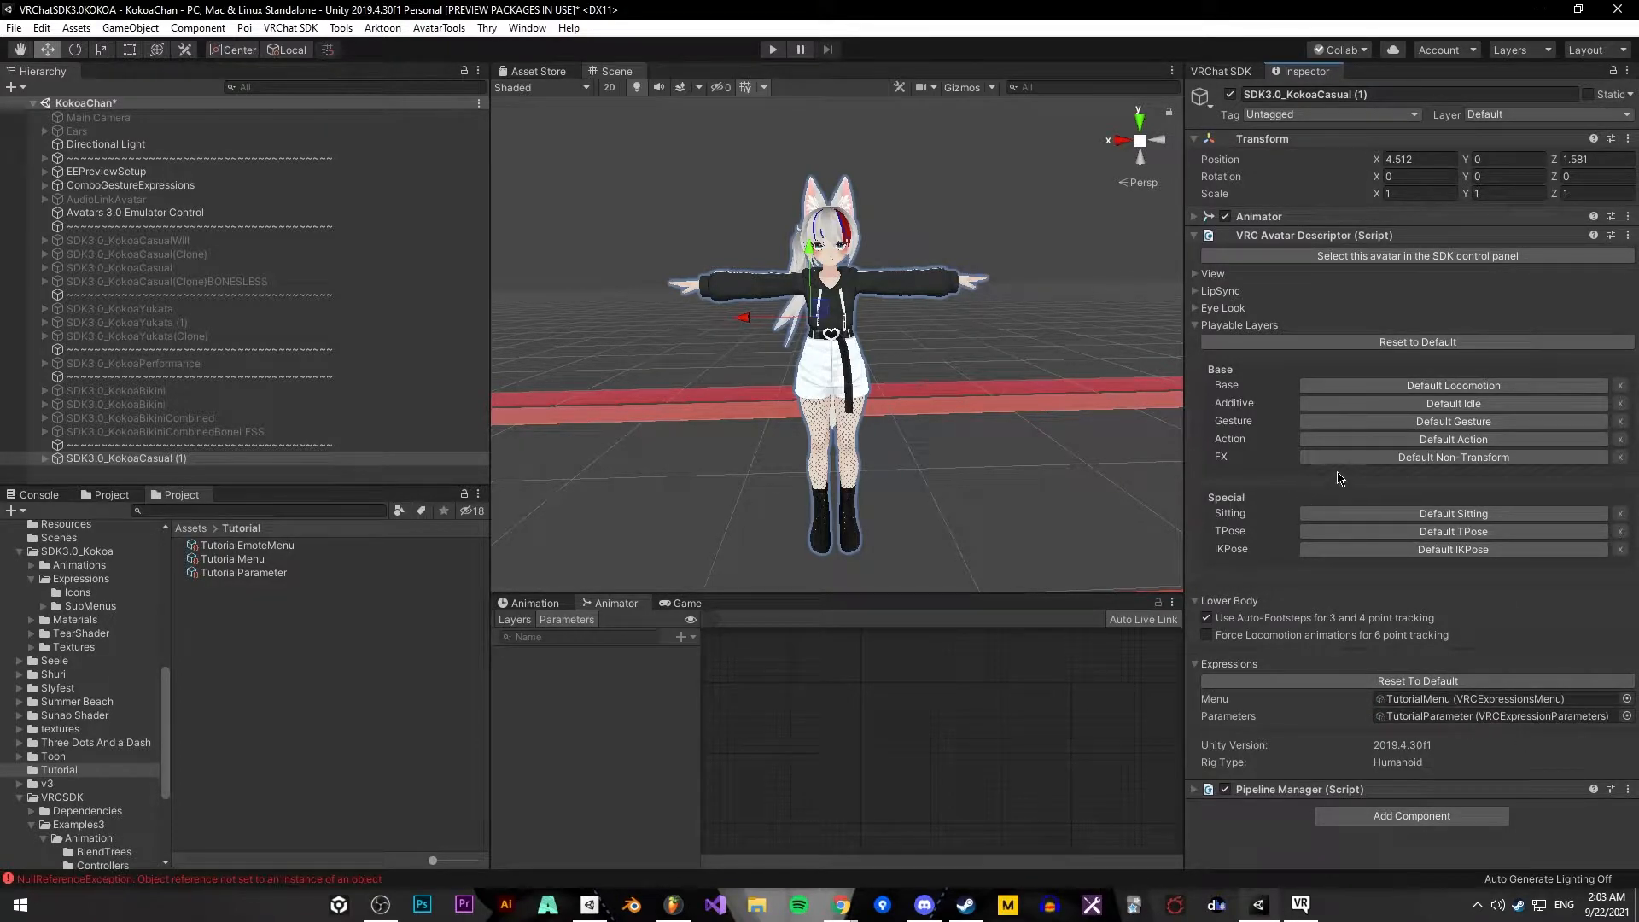
# Replace the avatar's default Action playable layer with an empty custom controller slot
pyautogui.click(1348, 442)
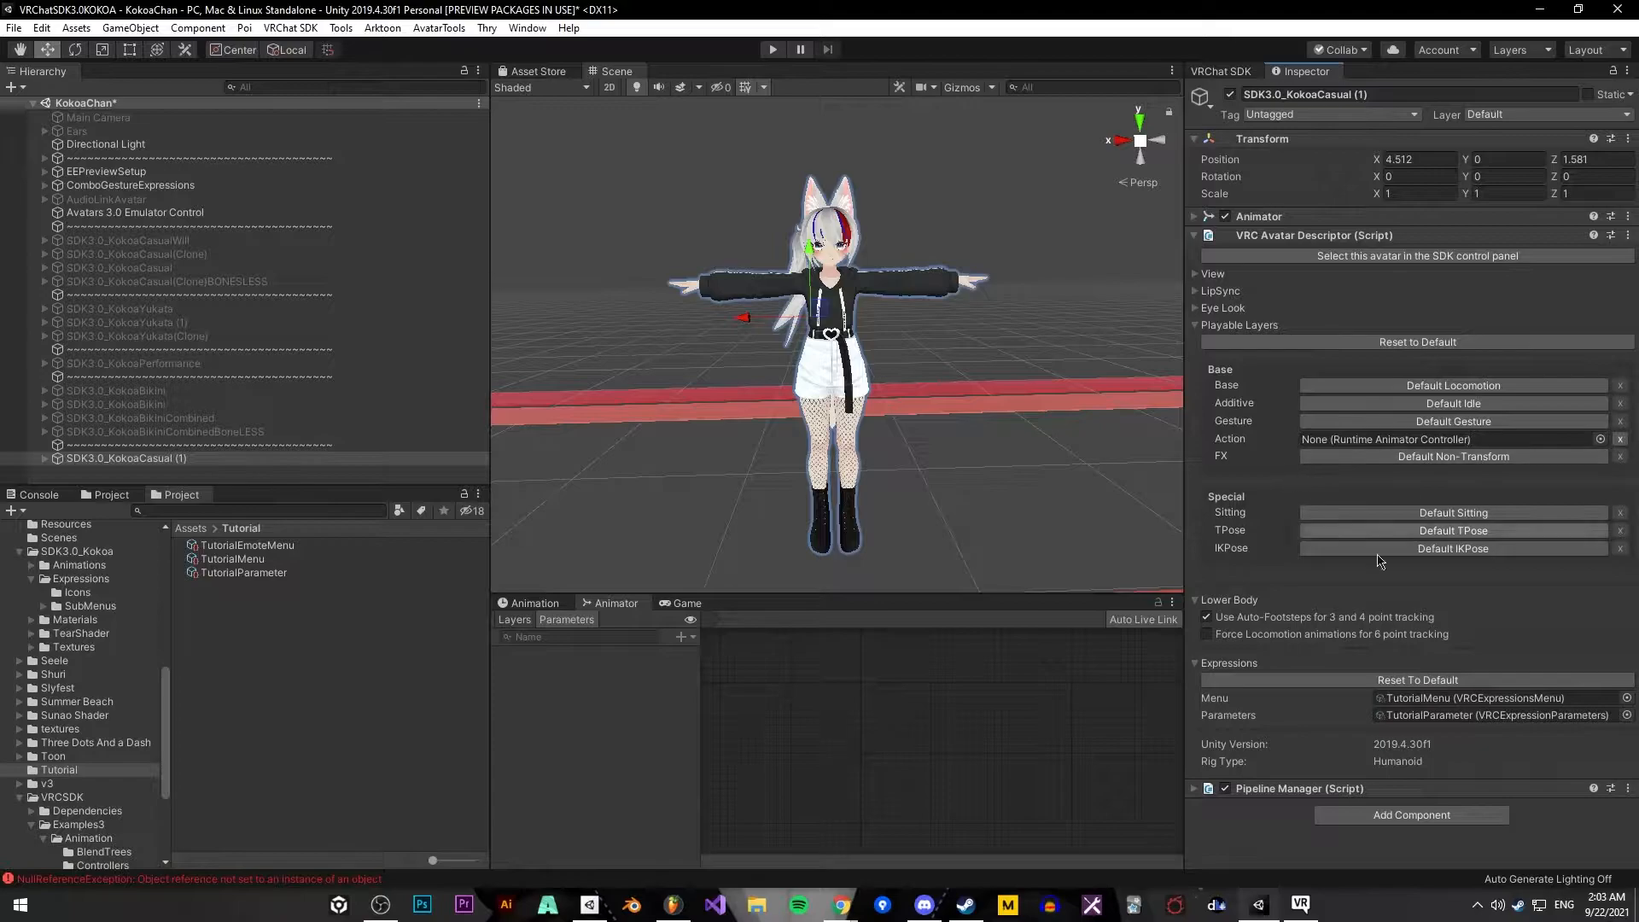
pyautogui.rightClick(228, 598)
pyautogui.click(270, 669)
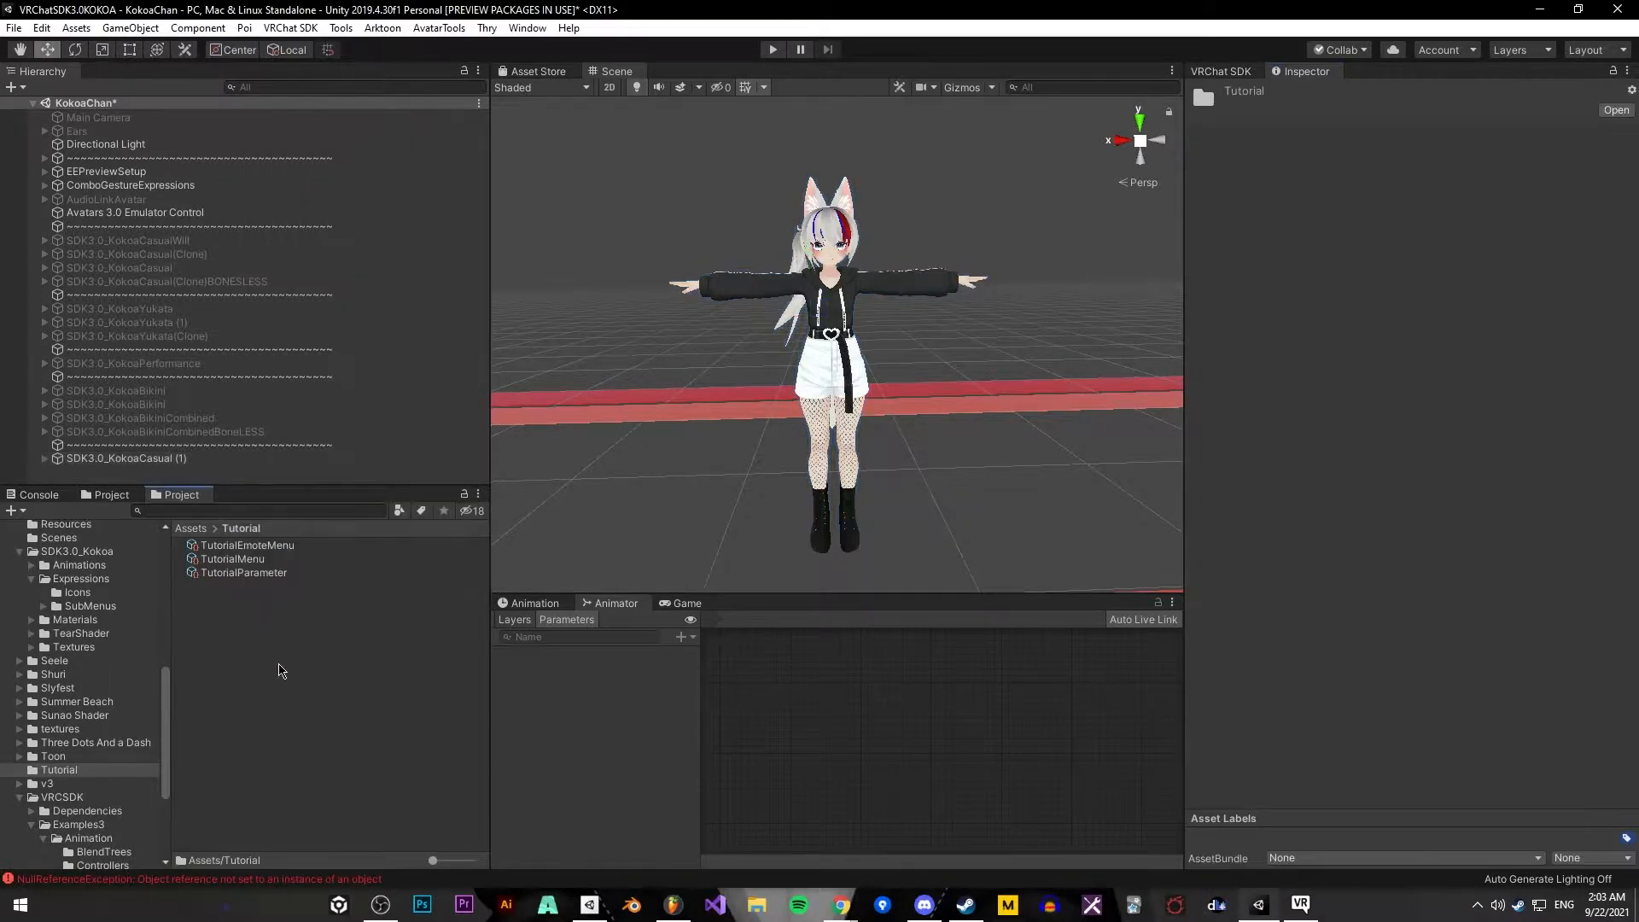
pyautogui.click(165, 461)
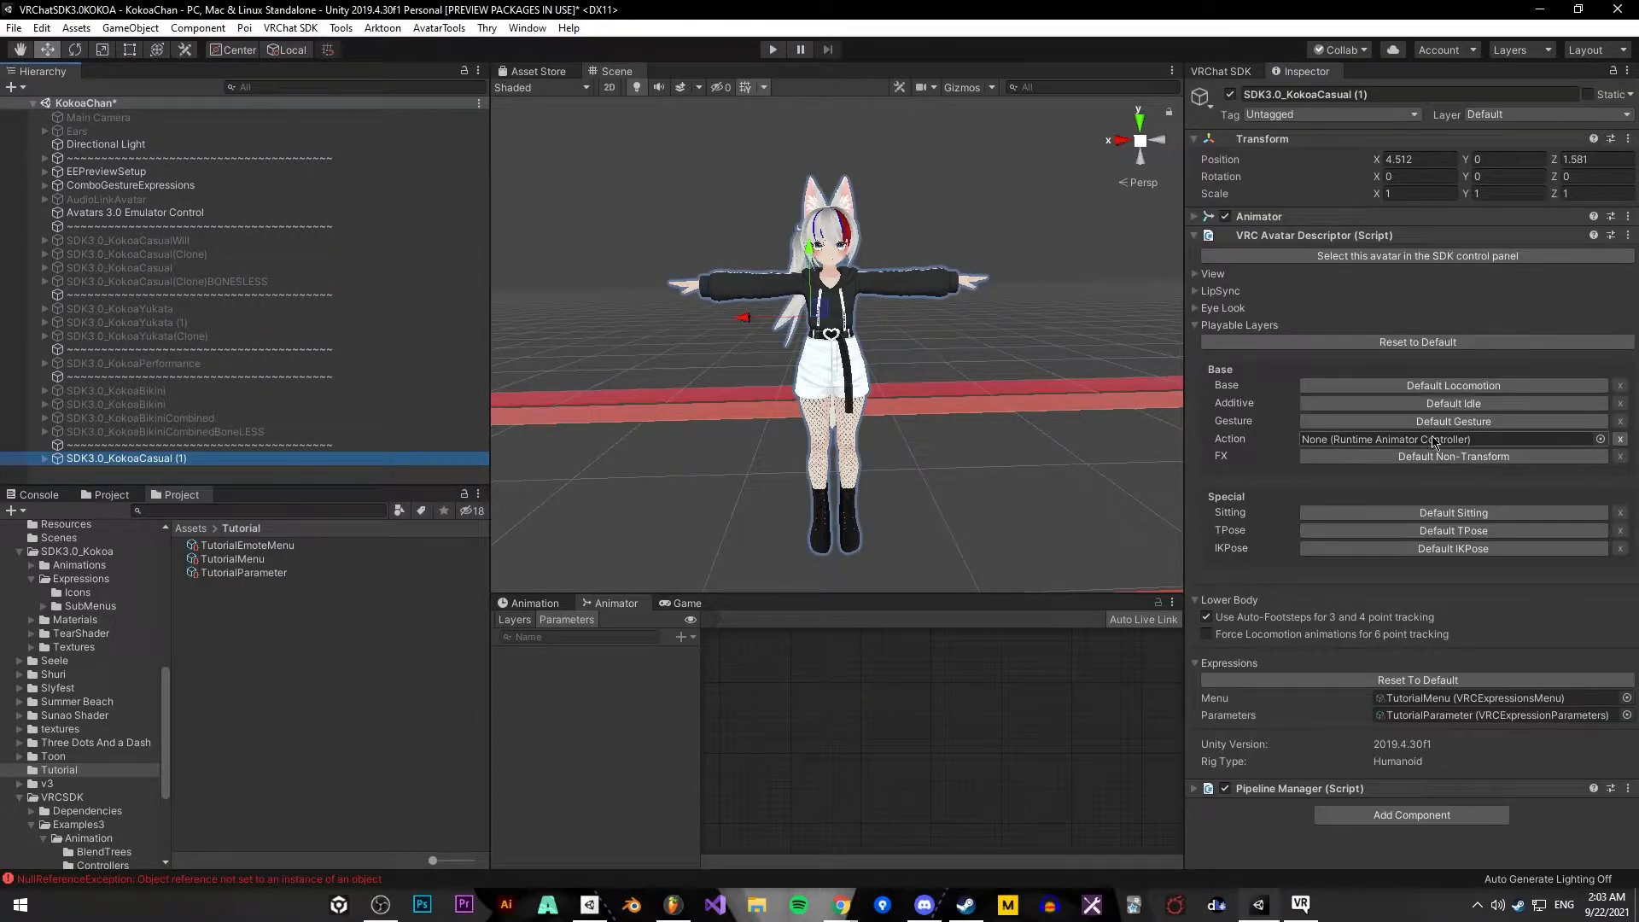
# Duplicate the vrc_AvatarV3ActionLayer controller in VRCSDK/Examples3/Animation/Controllers
pyautogui.click(90, 825)
pyautogui.click(76, 838)
pyautogui.click(61, 796)
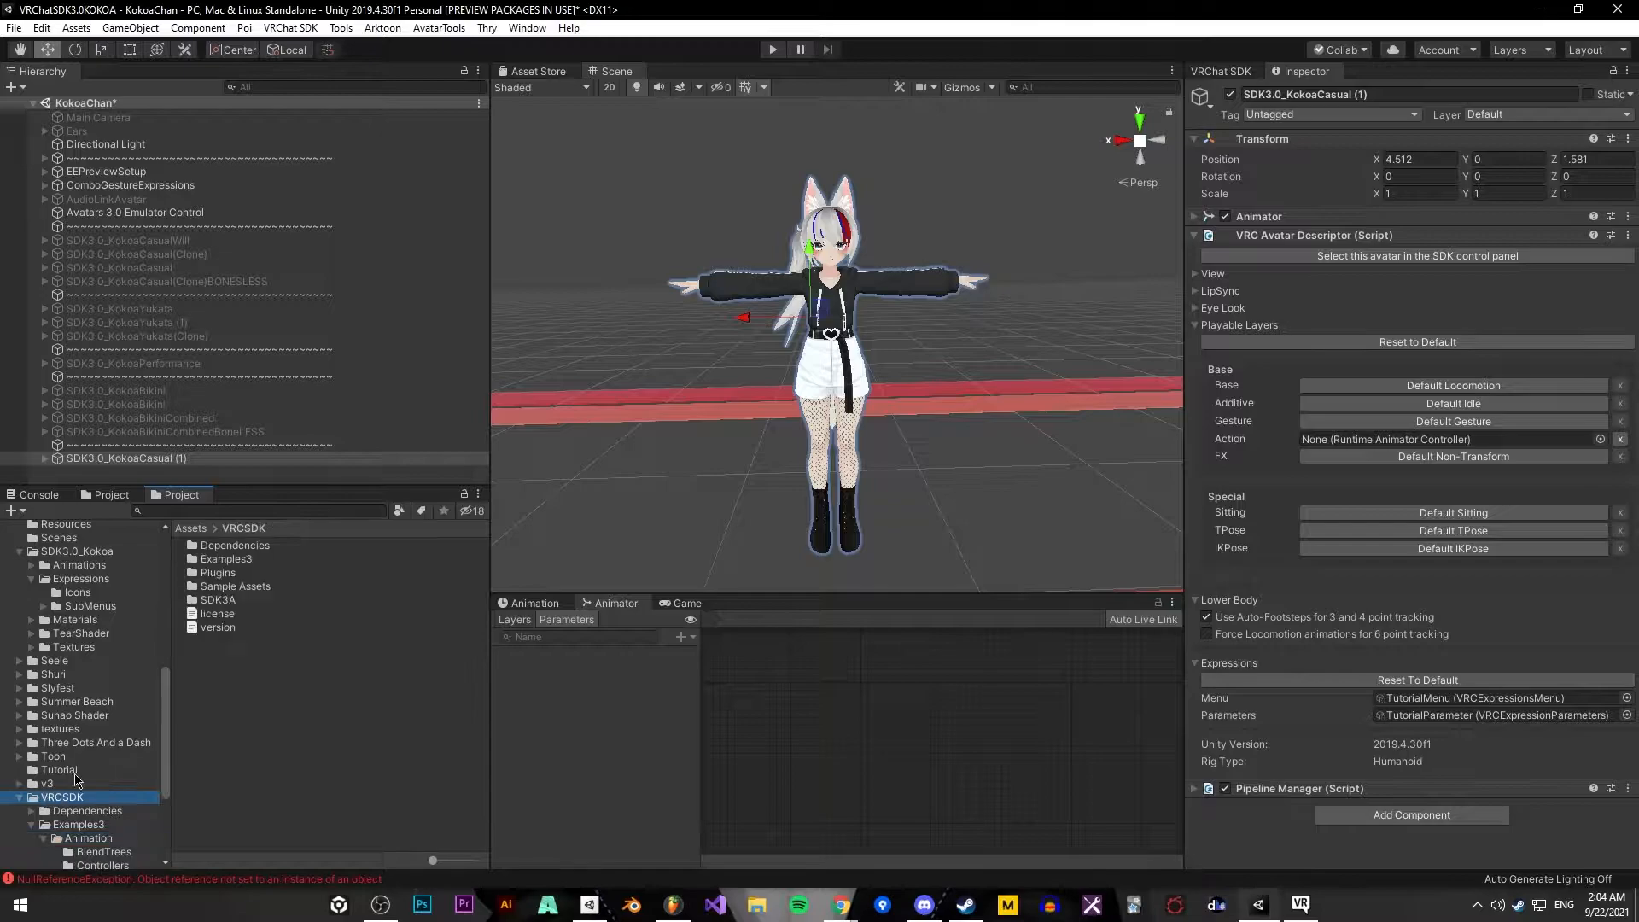
pyautogui.doubleClick(245, 559)
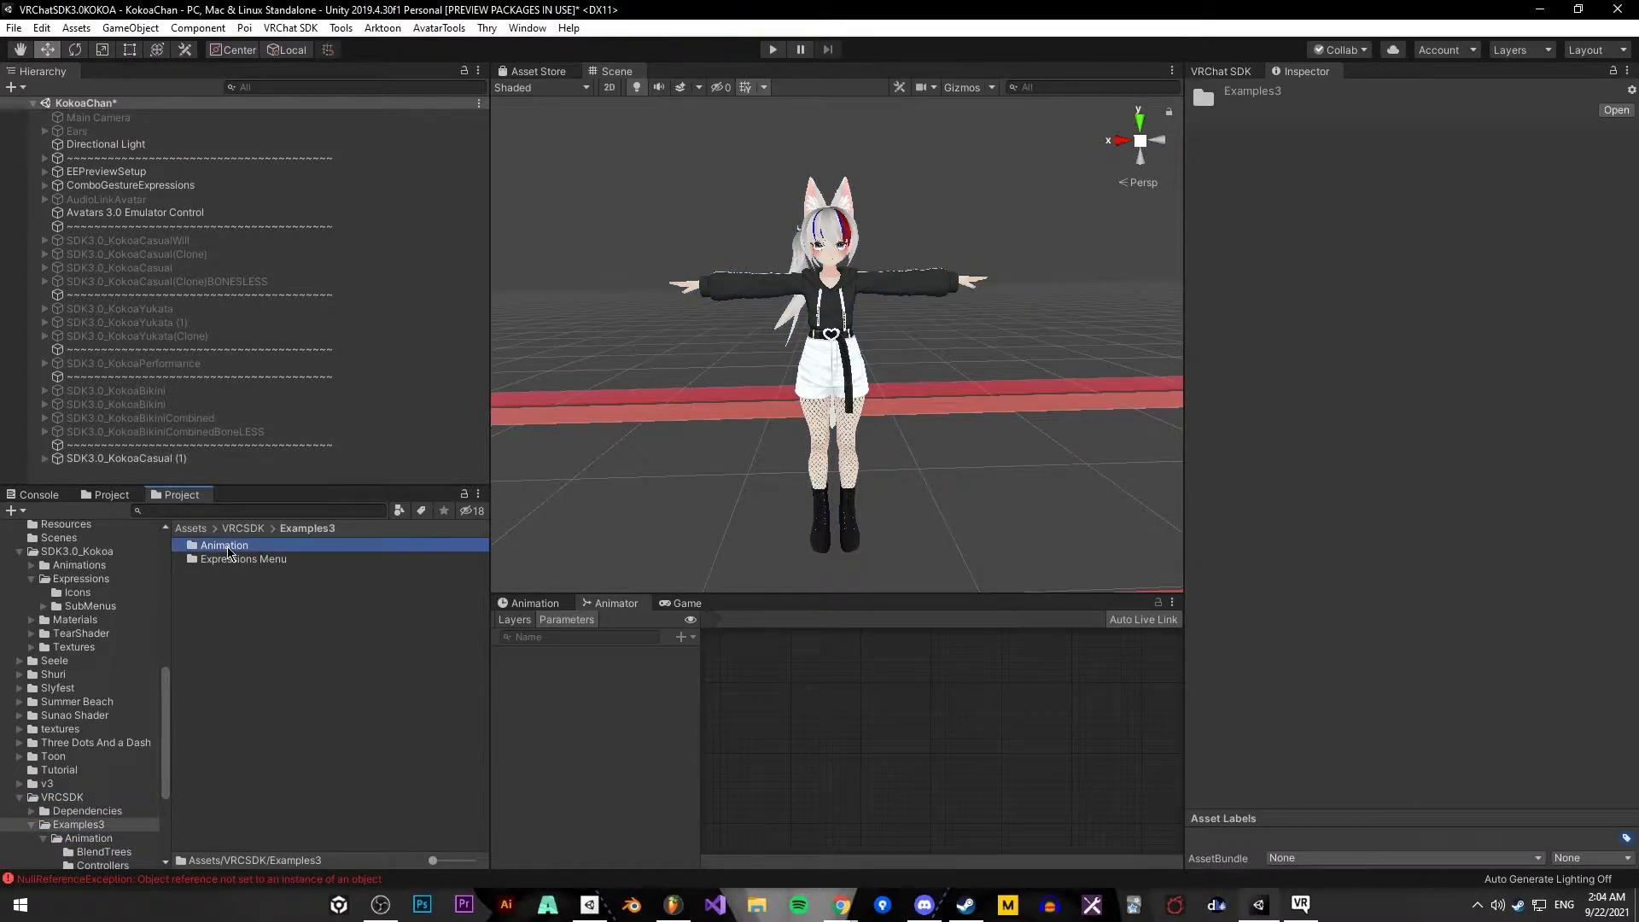
pyautogui.doubleClick(235, 549)
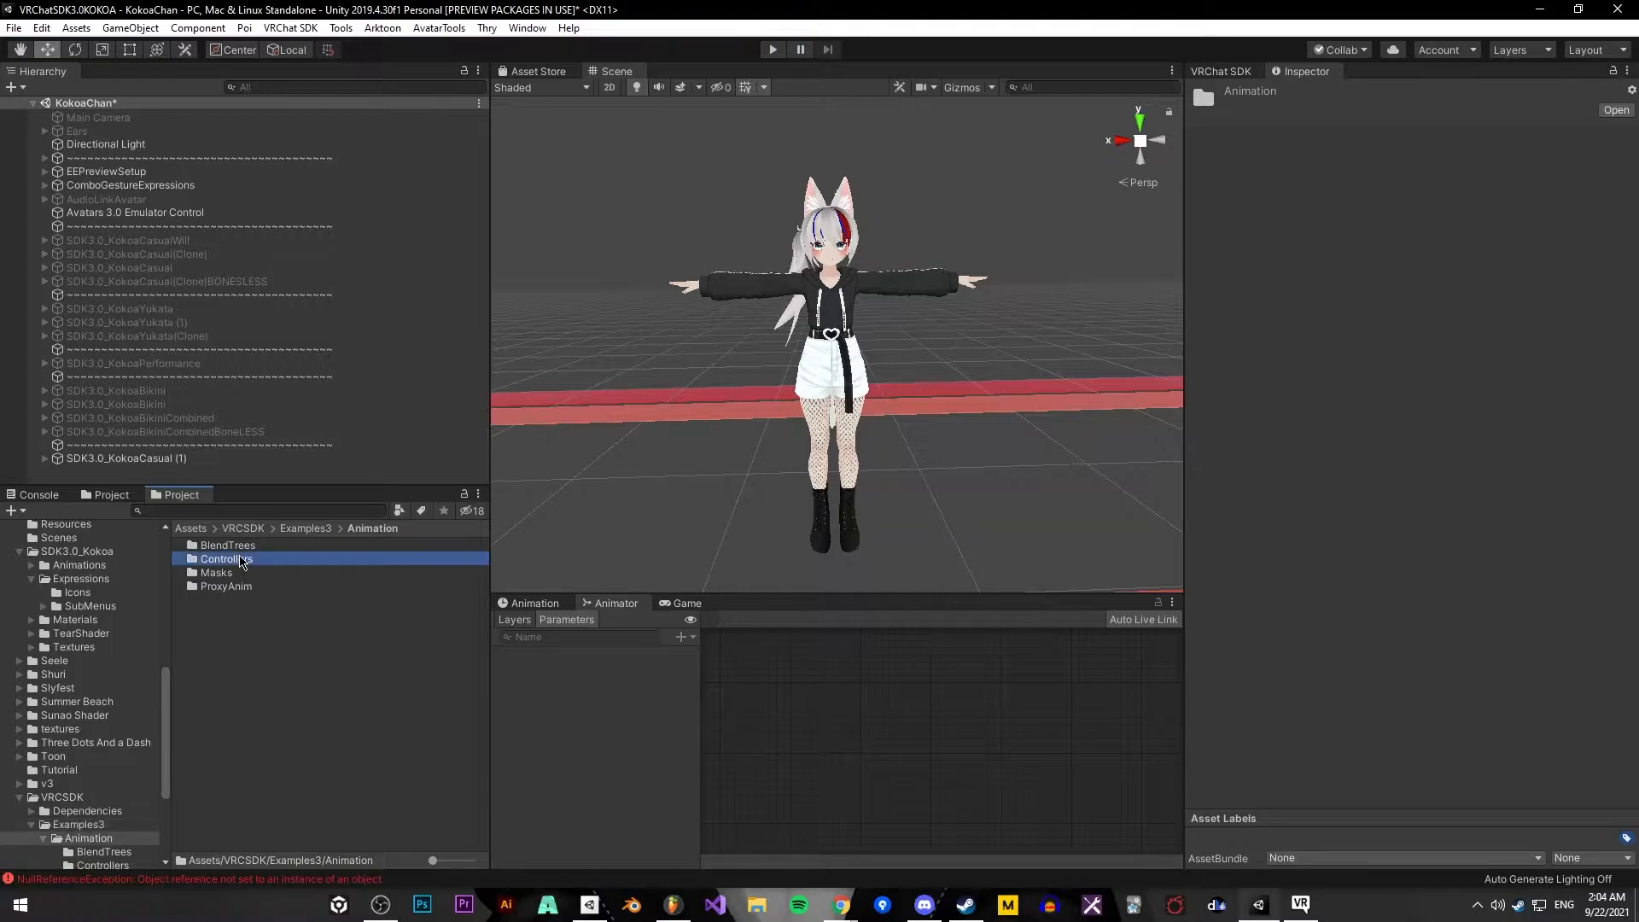
pyautogui.doubleClick(241, 560)
pyautogui.click(288, 549)
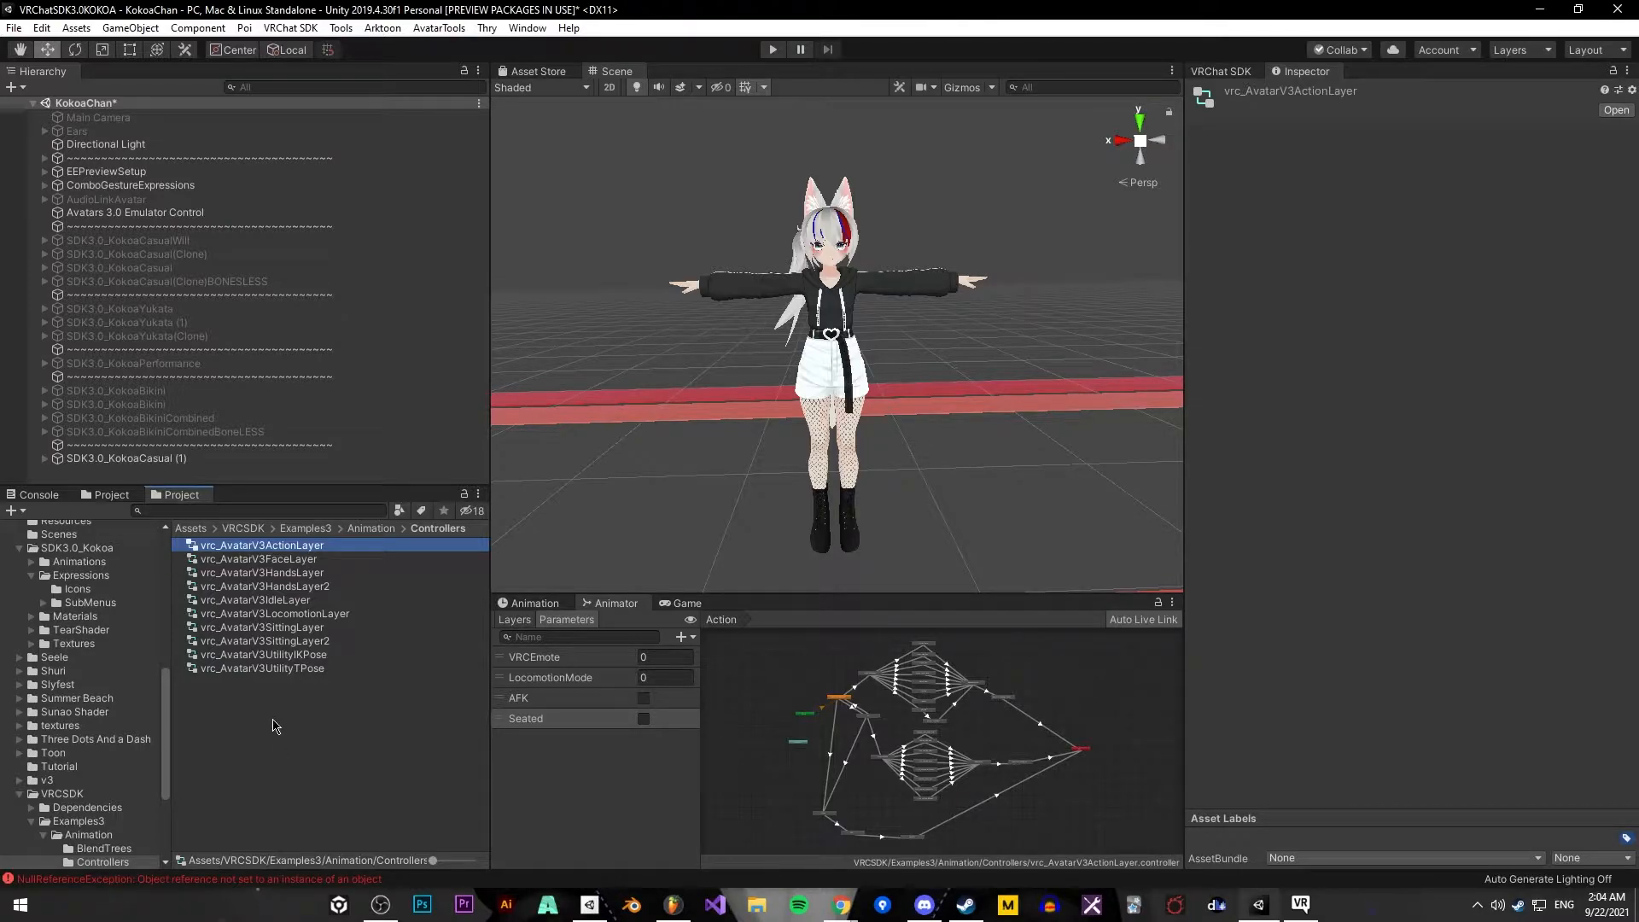
pyautogui.hotkey('ctrl', 'd')
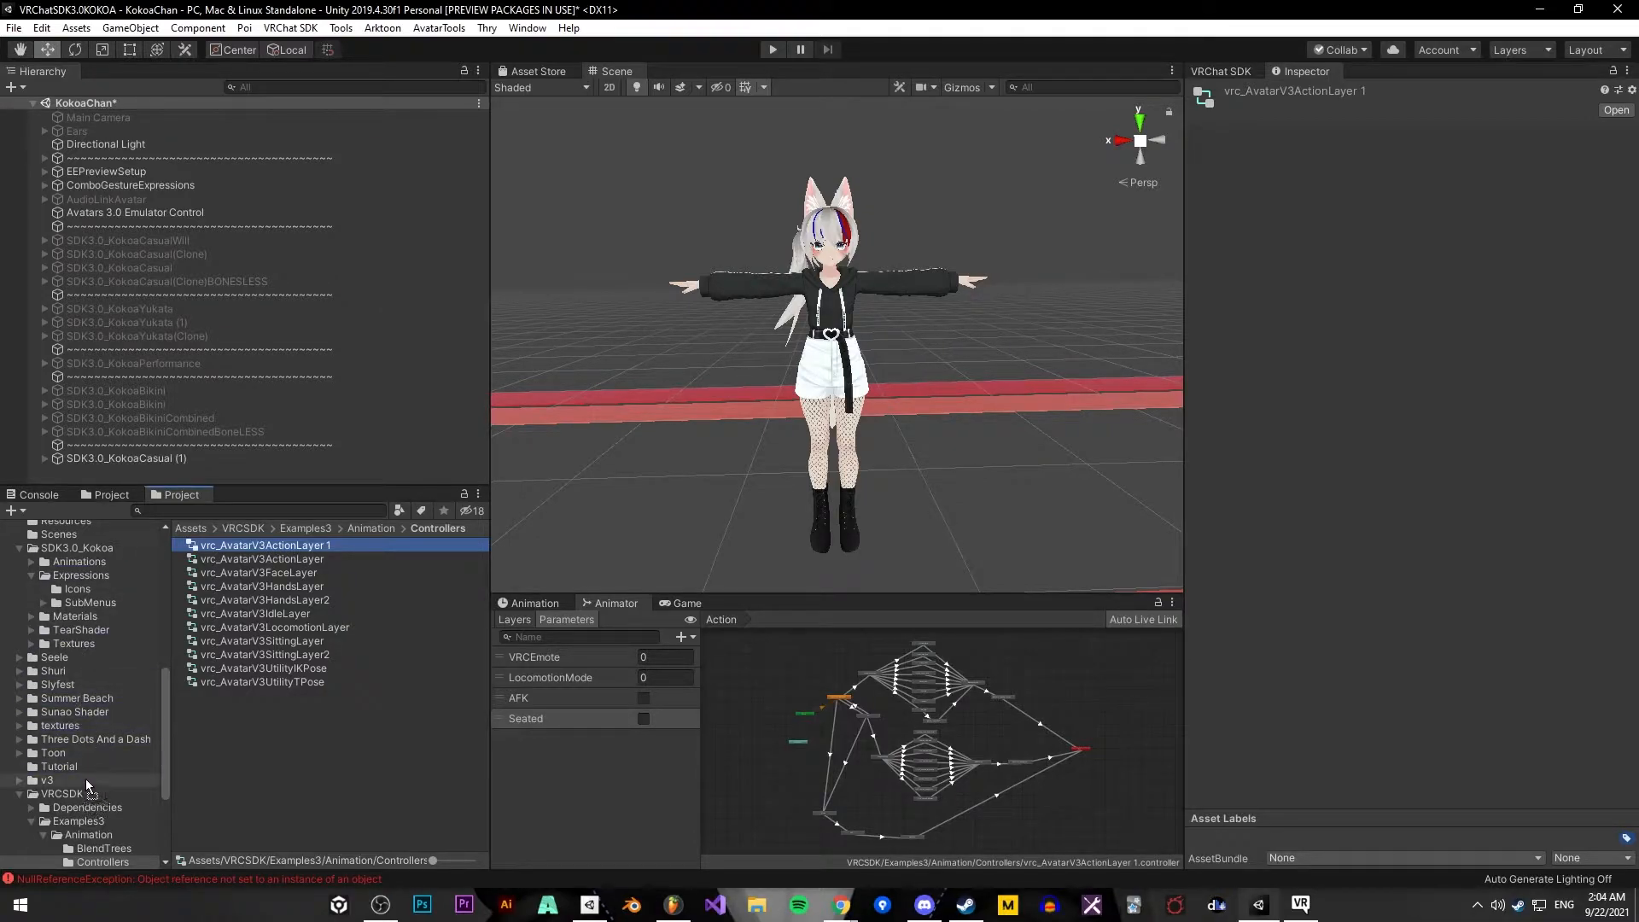
# Move the duplicated action layer controller into the Tutorial folder and rename it TutorialActionLayer
pyautogui.moveTo(73, 773); pyautogui.dragTo(73, 771)
pyautogui.click(292, 588)
pyautogui.press('F2')
pyautogui.click(373, 592)
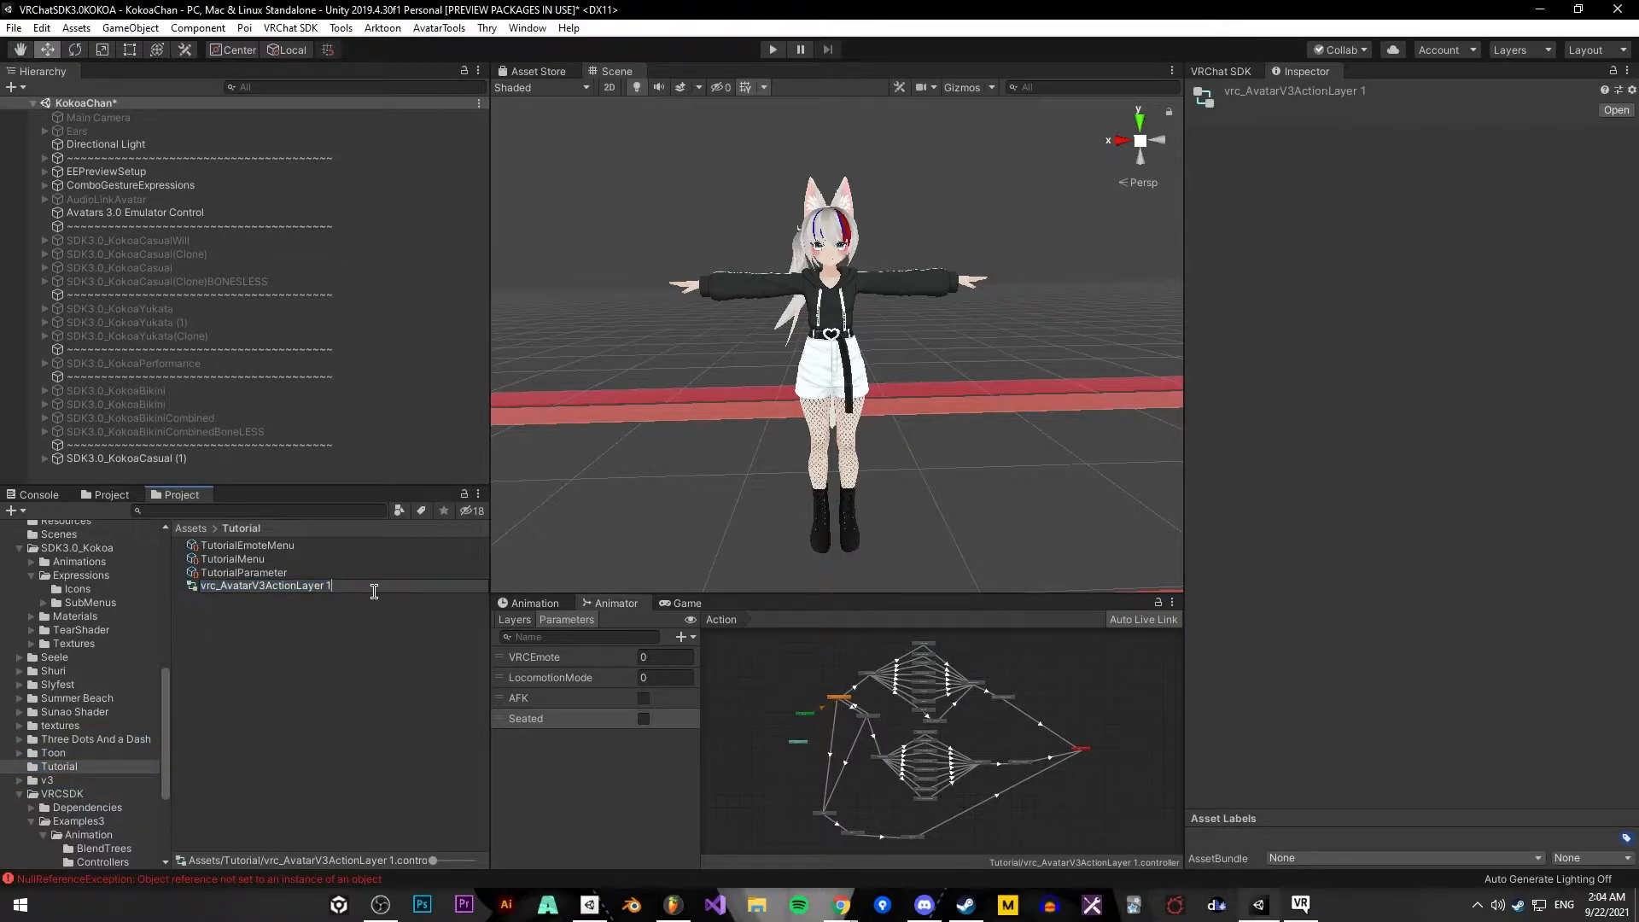
pyautogui.hotkey('ctrl', 'a')
pyautogui.write('TutorialActionLayer')
pyautogui.press('Return')
# Enlarge the Animator graph and delete the two states leading into the seated emotes
pyautogui.scroll(5, 900, 742)
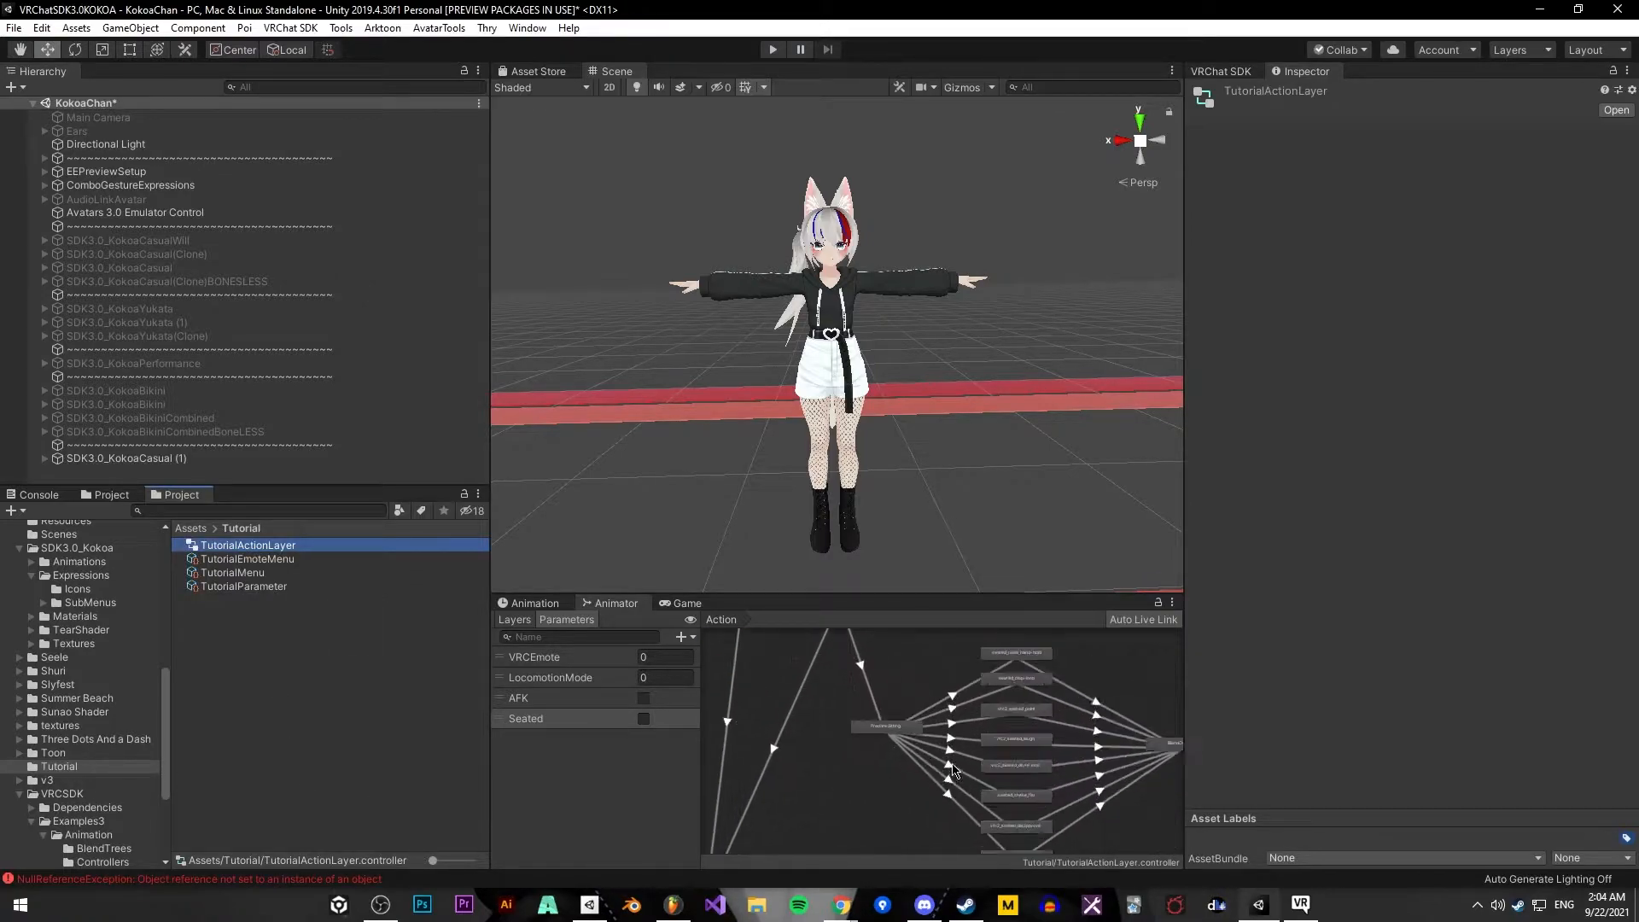
pyautogui.moveTo(833, 595); pyautogui.dragTo(832, 254)
pyautogui.moveTo(833, 336); pyautogui.dragTo(781, 473, button='middle')
pyautogui.scroll(5, 794, 504)
pyautogui.moveTo(959, 453); pyautogui.dragTo(920, 559, button='middle')
pyautogui.scroll(-2, 920, 559)
pyautogui.scroll(5, 878, 622)
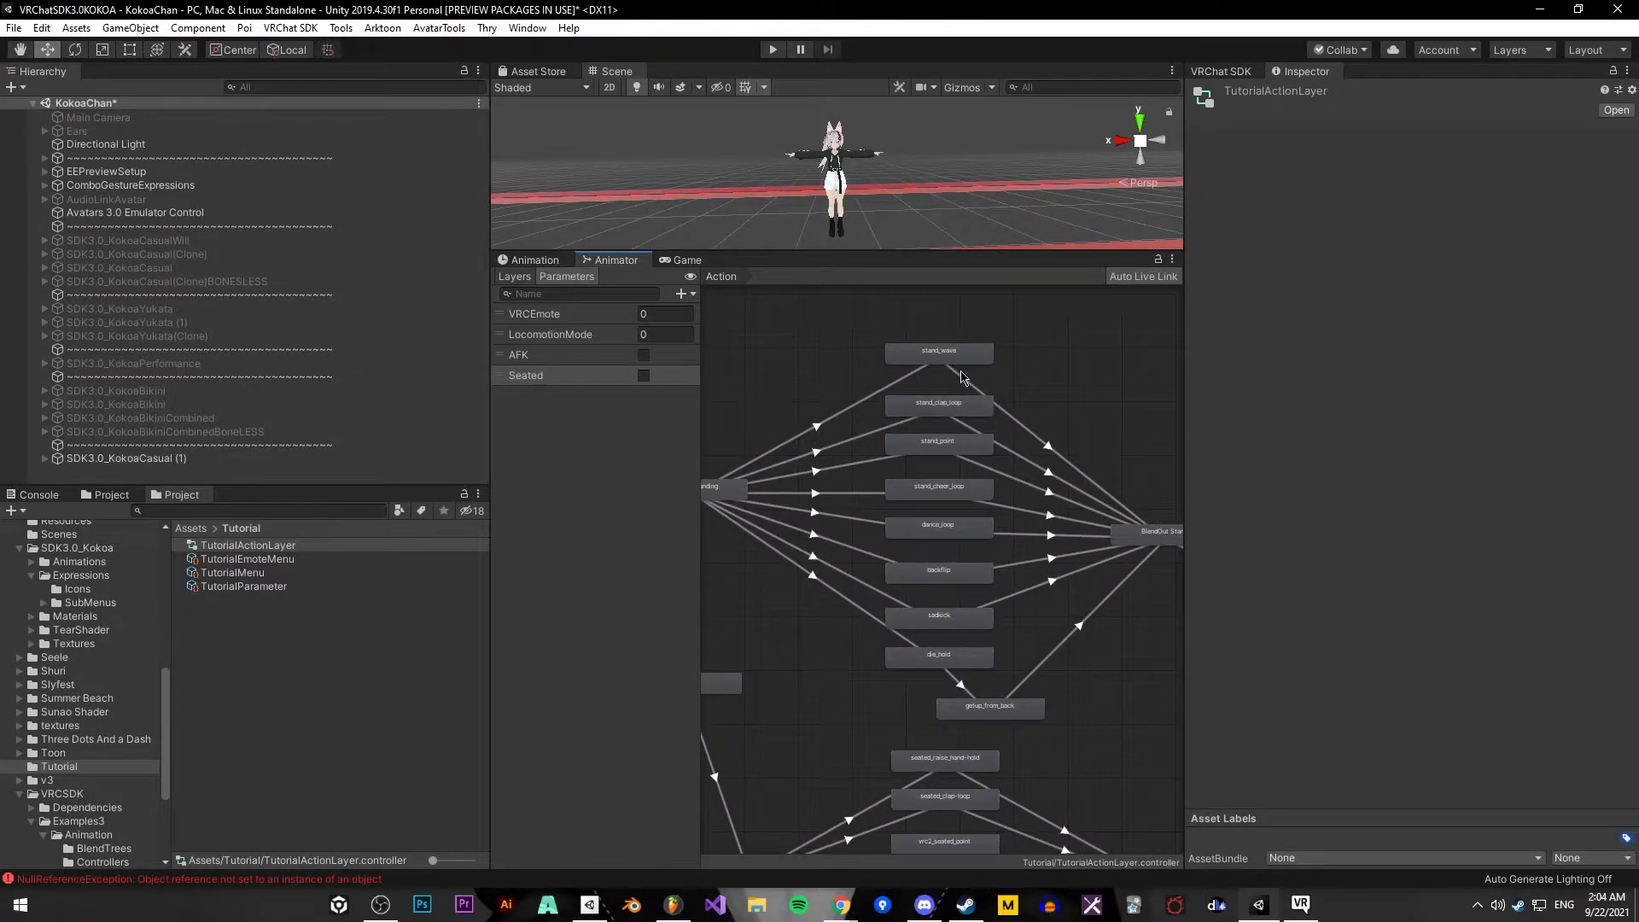
pyautogui.scroll(-4, 888, 574)
pyautogui.moveTo(834, 642); pyautogui.dragTo(790, 499, button='middle')
pyautogui.click(797, 466)
pyautogui.press('Delete')
pyautogui.click(821, 561)
pyautogui.press('Delete')
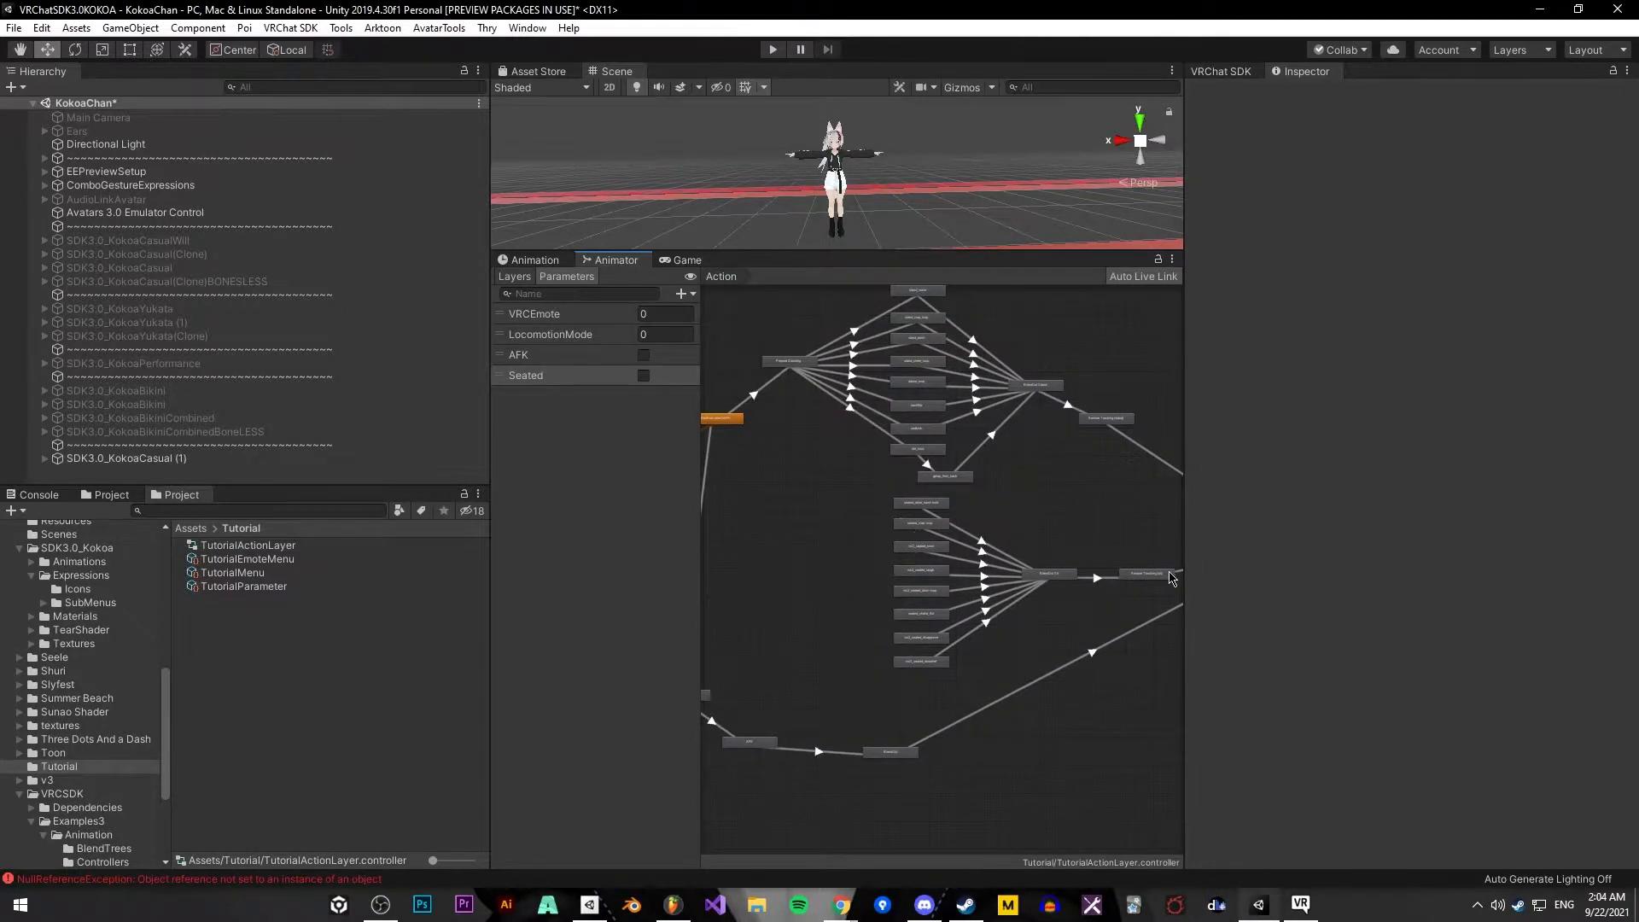
# Delete the seated emote states and the states that follow them in the Action layer
pyautogui.click(1145, 575)
pyautogui.press('Delete')
pyautogui.click(1049, 574)
pyautogui.moveTo(868, 479); pyautogui.dragTo(1011, 704)
pyautogui.press('Delete')
# Move the AFK states closer beneath the standing emote states in the Action layer graph
pyautogui.moveTo(868, 542); pyautogui.dragTo(861, 664, button='middle')
pyautogui.scroll(7, 860, 658)
pyautogui.moveTo(834, 563); pyautogui.dragTo(936, 424, button='middle')
pyautogui.scroll(-3, 780, 831)
pyautogui.scroll(-4, 869, 725)
pyautogui.moveTo(709, 540); pyautogui.dragTo(1094, 496)
pyautogui.click(960, 396)
pyautogui.moveTo(958, 398); pyautogui.dragTo(855, 652, button='middle')
pyautogui.scroll(3, 852, 693)
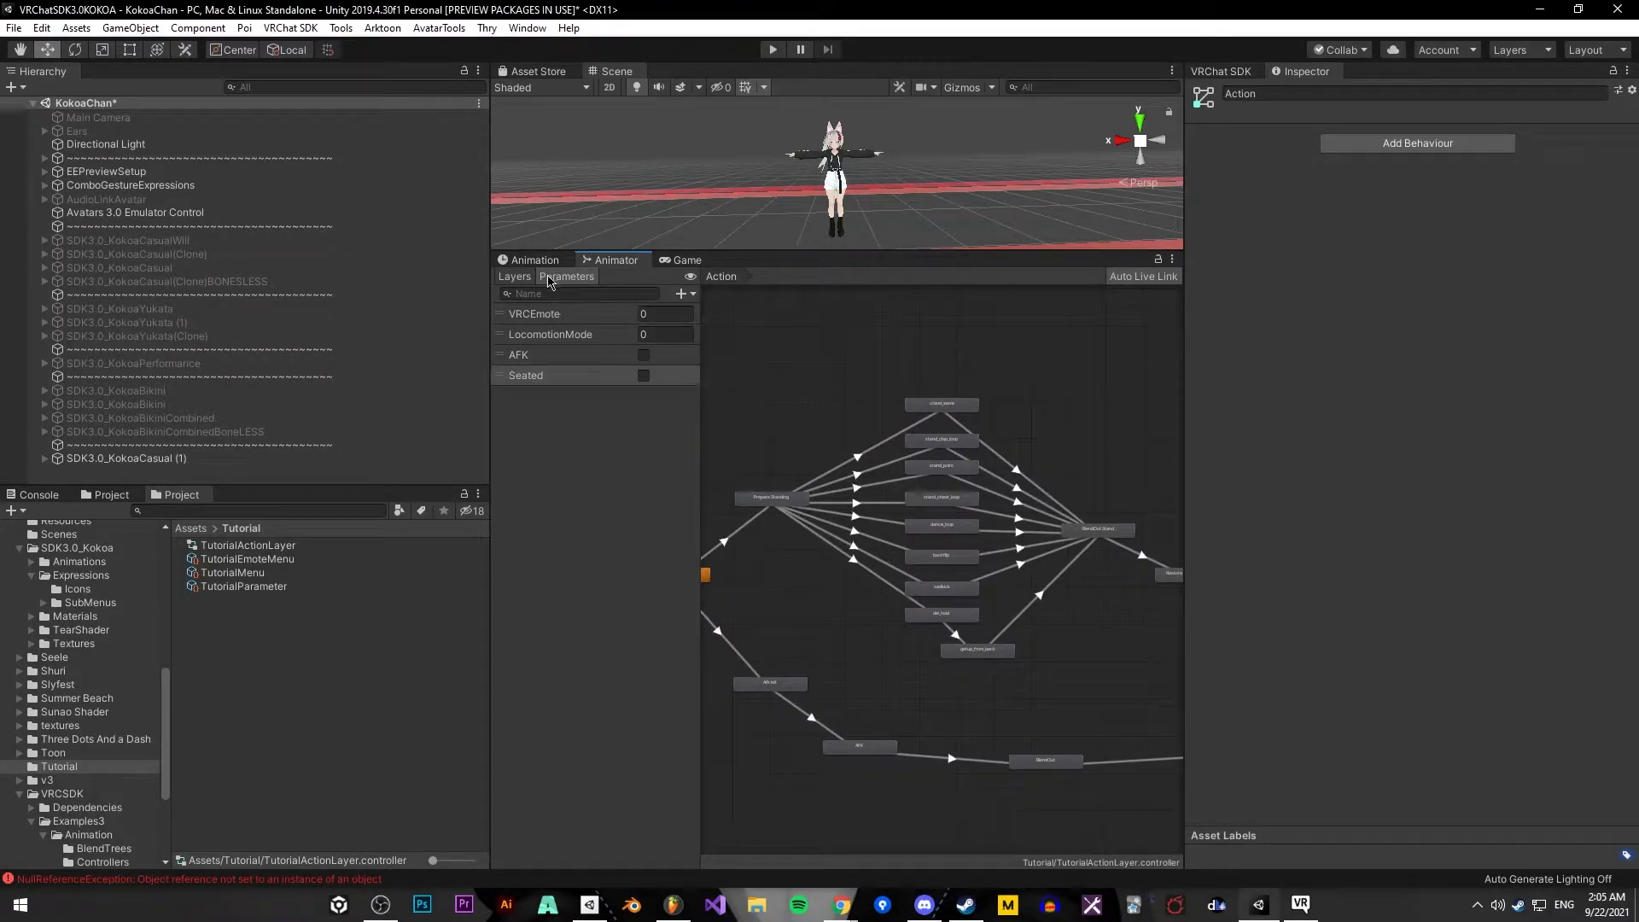
# Add a parameter named VRCEmoteSpeed to TutorialActionLayer and check its name against the entry in TutorialParameter
pyautogui.click(693, 295)
pyautogui.click(706, 333)
pyautogui.write('VRCEmoteS')
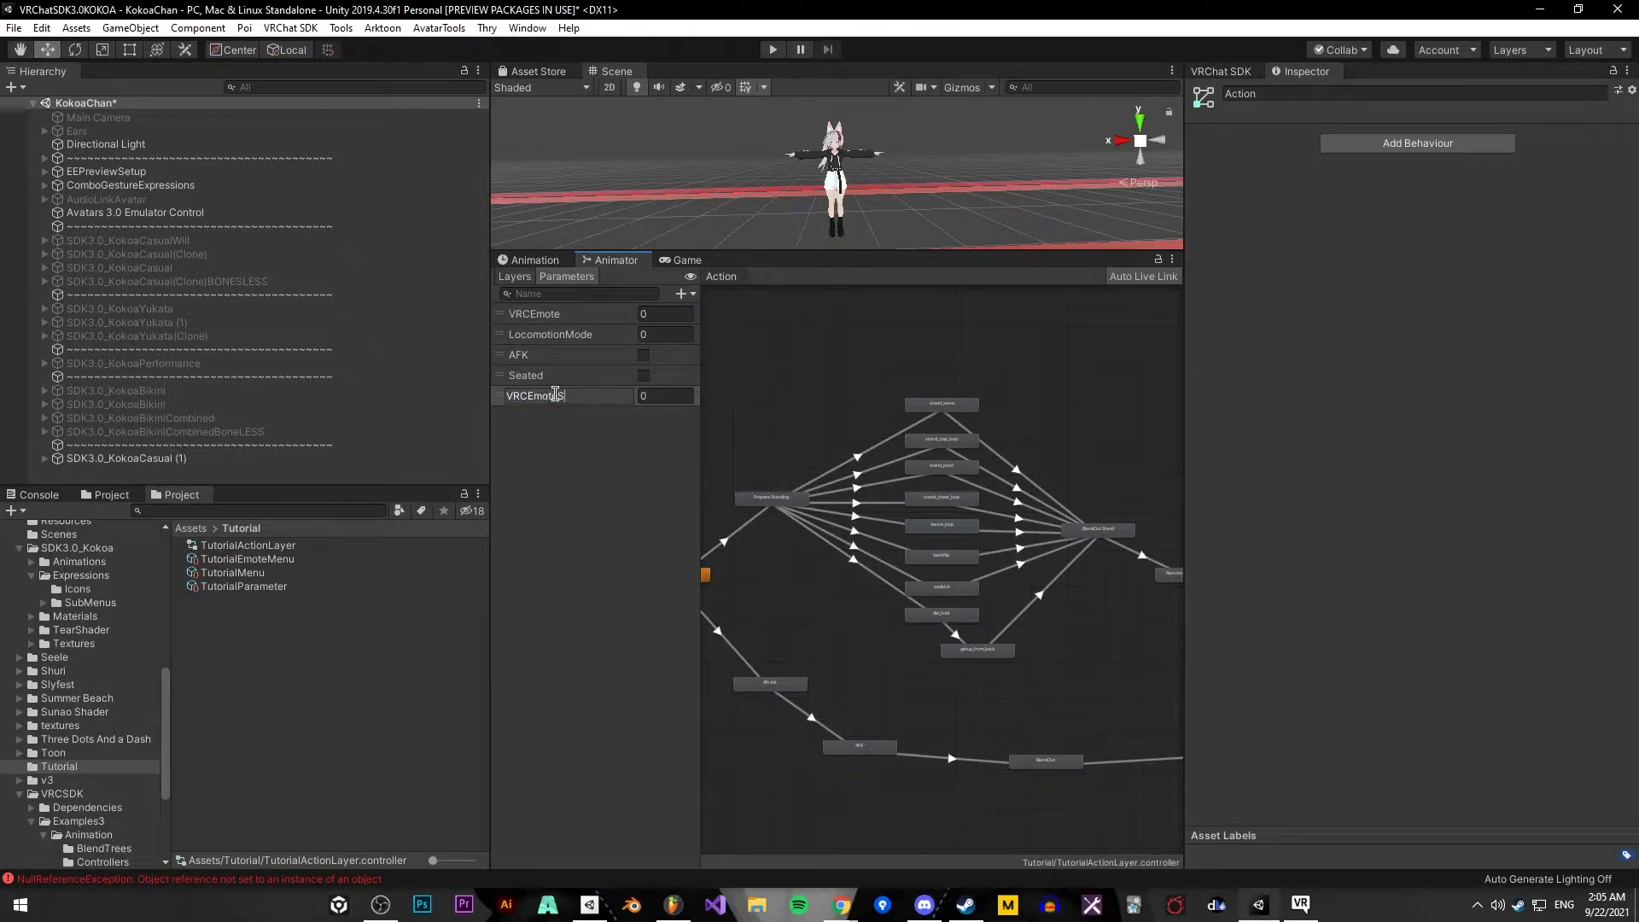
pyautogui.write('peed')
pyautogui.press('Return')
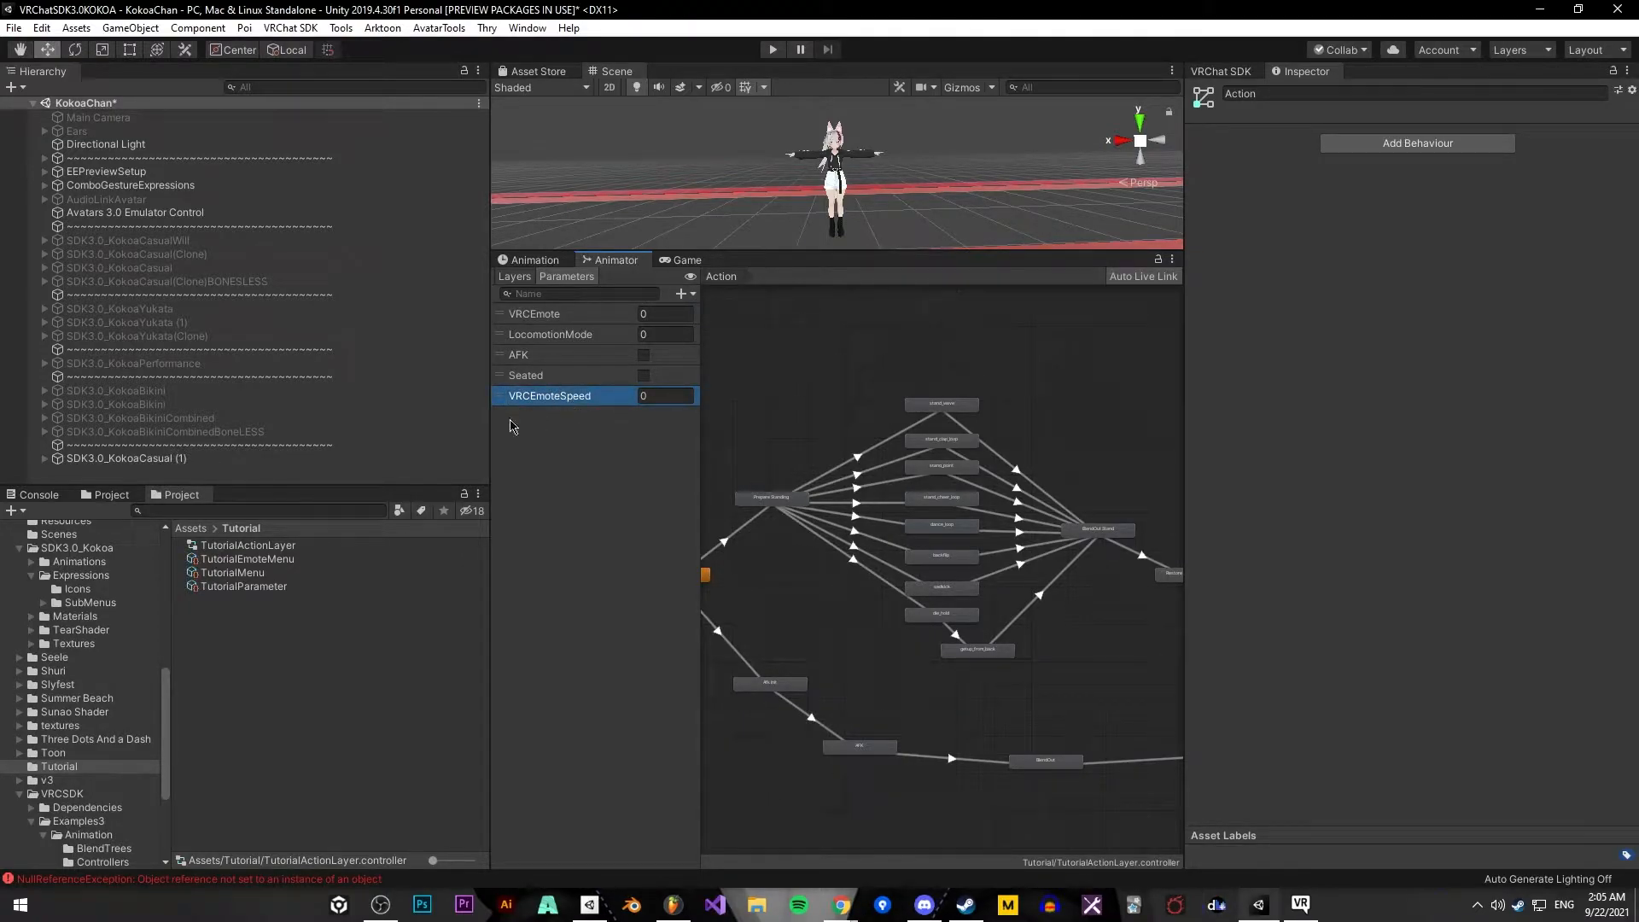
pyautogui.click(243, 586)
pyautogui.click(1330, 266)
pyautogui.doubleClick(1355, 266)
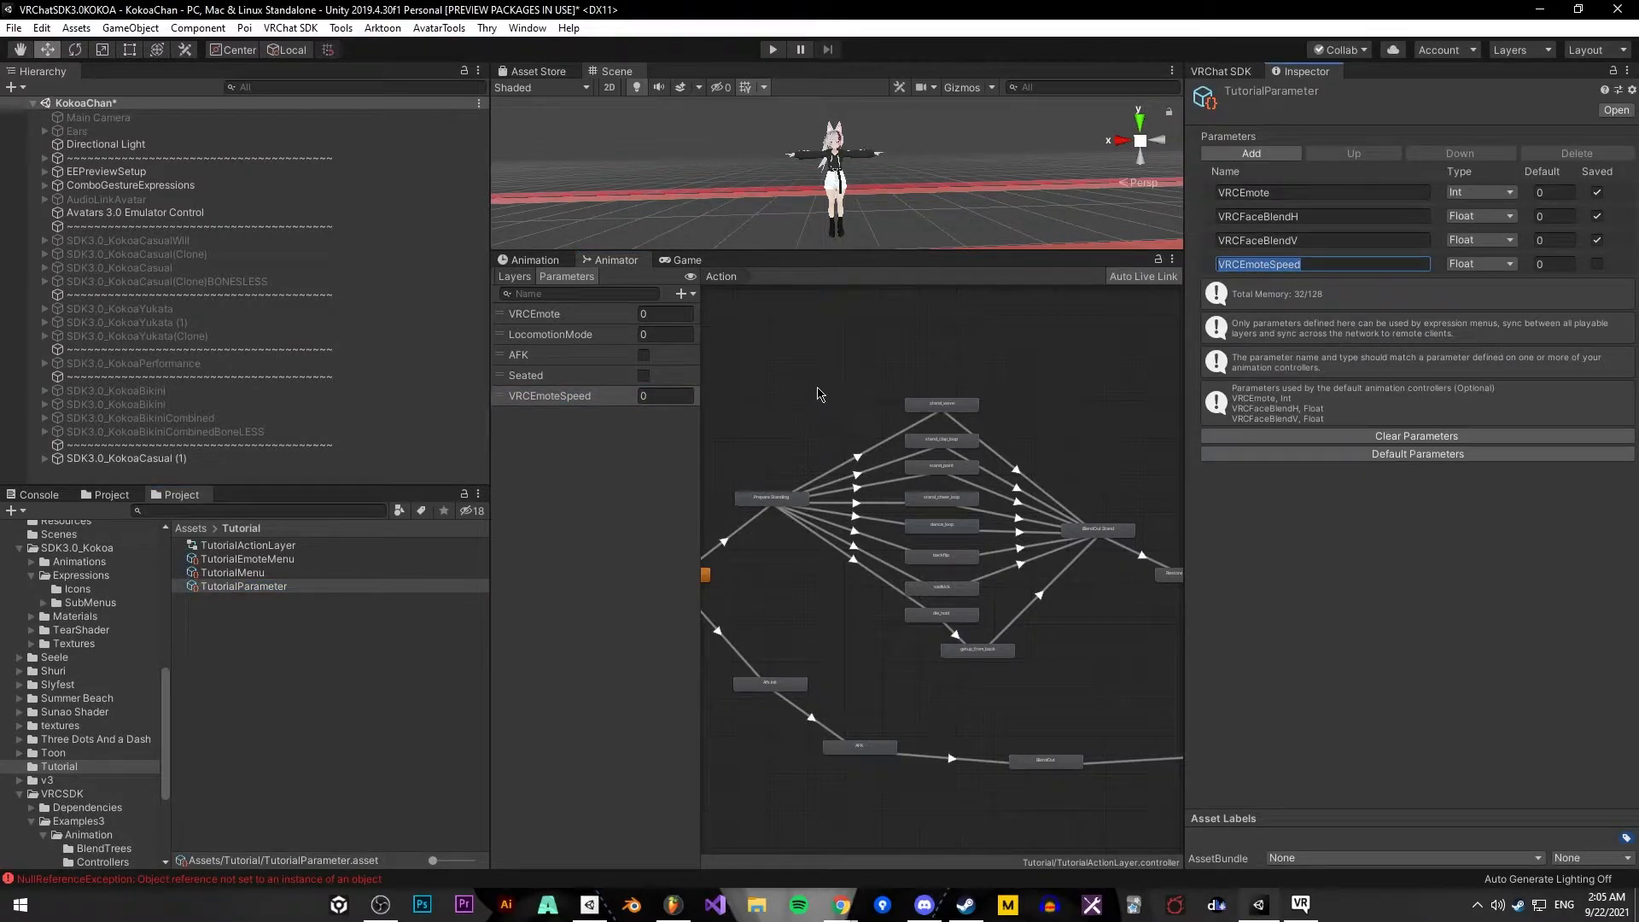
# Examine the transitions from Prepare Standing to the standing emotes for their VRCEmote condition values
pyautogui.moveTo(808, 384); pyautogui.dragTo(867, 418, button='middle')
pyautogui.click(516, 277)
pyautogui.scroll(3, 815, 460)
pyautogui.scroll(-1, 935, 425)
pyautogui.scroll(3, 870, 428)
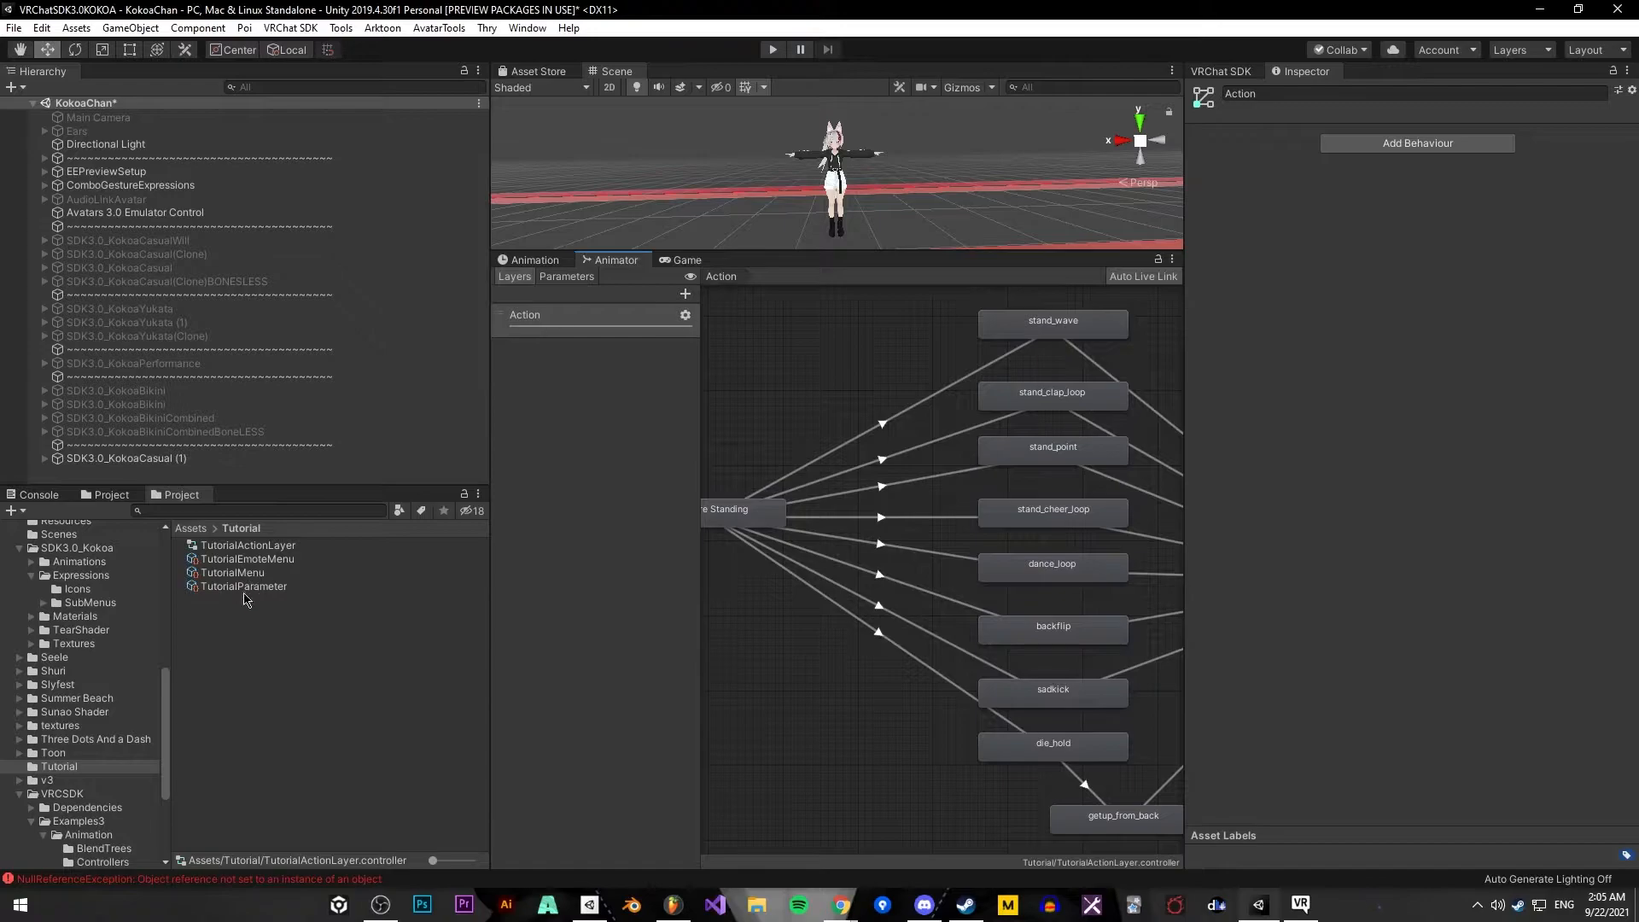
pyautogui.click(248, 559)
pyautogui.moveTo(889, 348); pyautogui.dragTo(901, 354, button='middle')
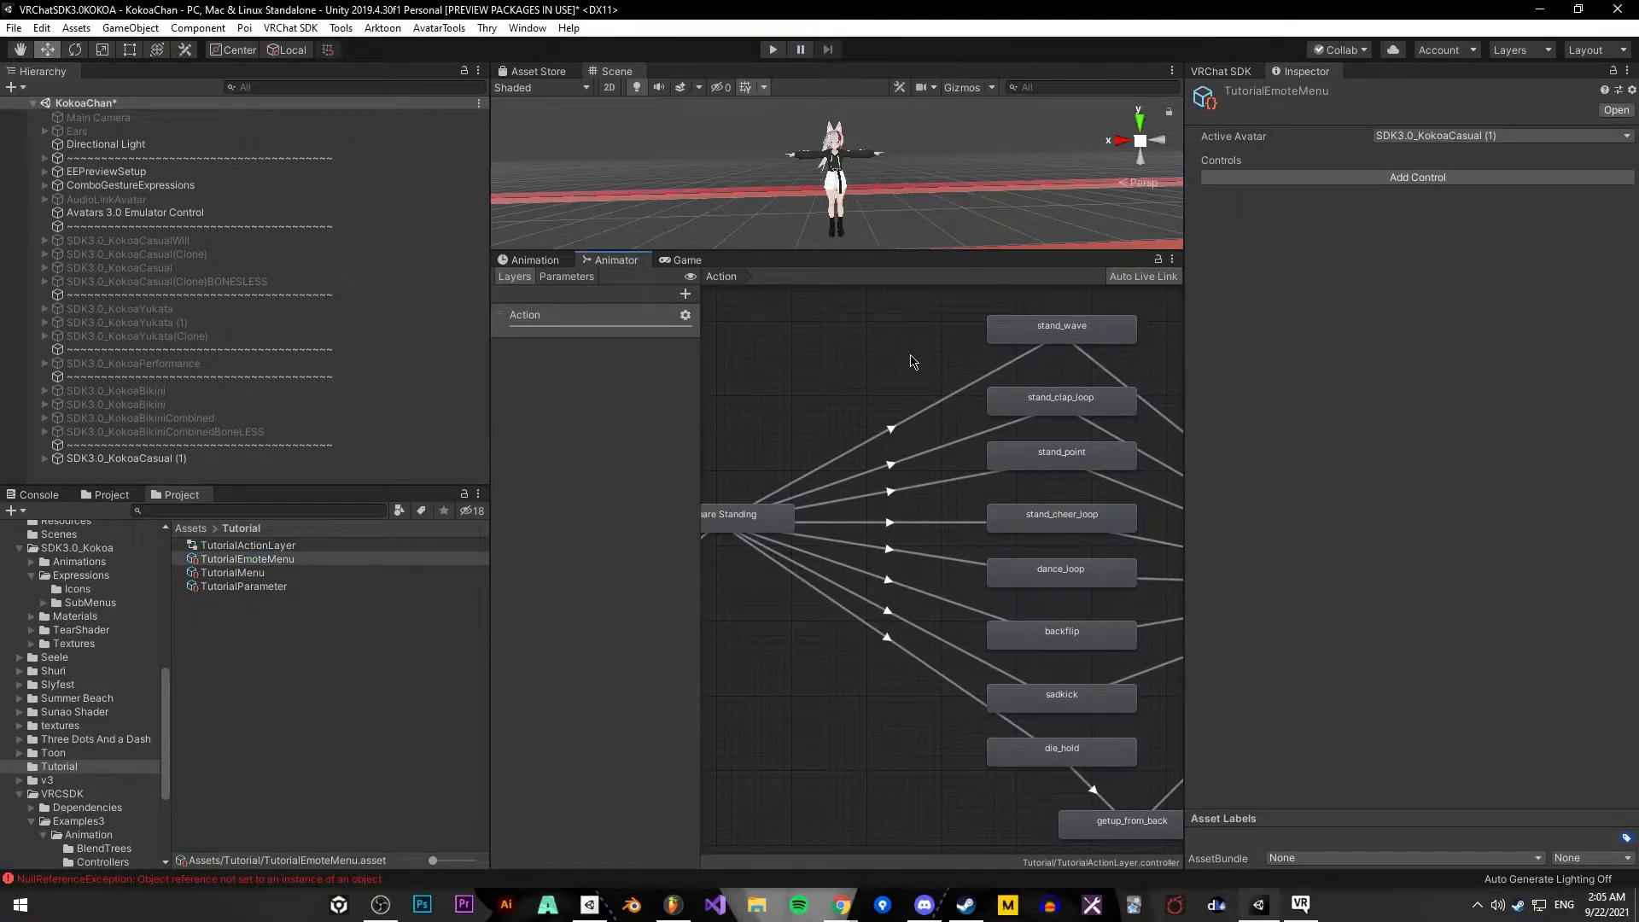
pyautogui.click(972, 390)
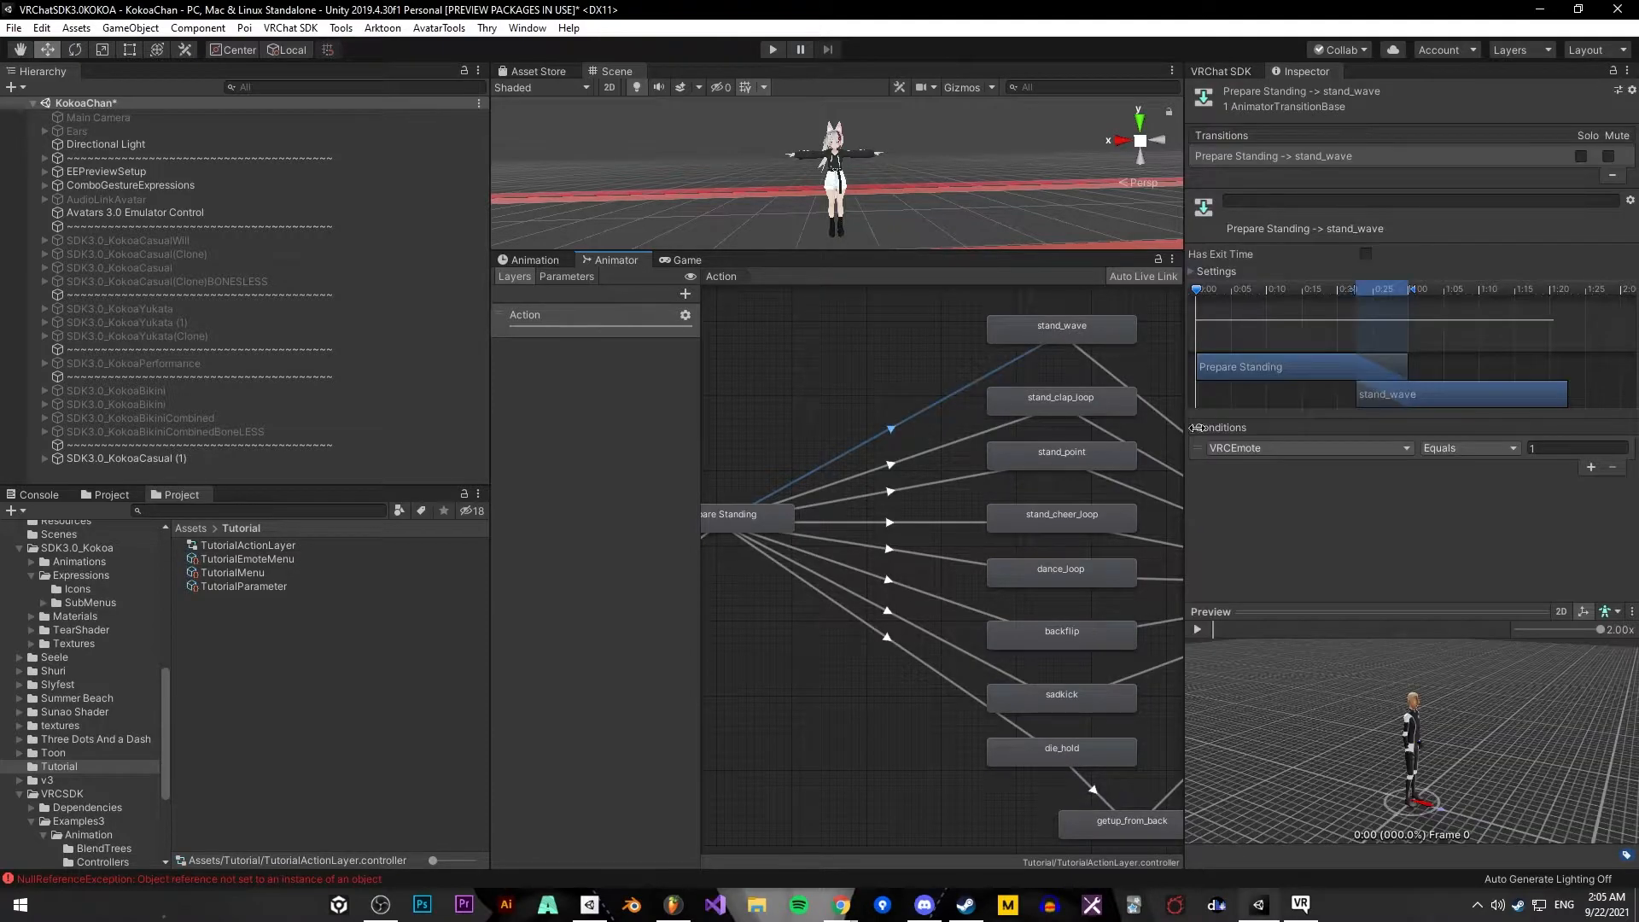
pyautogui.click(944, 447)
pyautogui.click(922, 482)
pyautogui.click(917, 521)
pyautogui.click(918, 655)
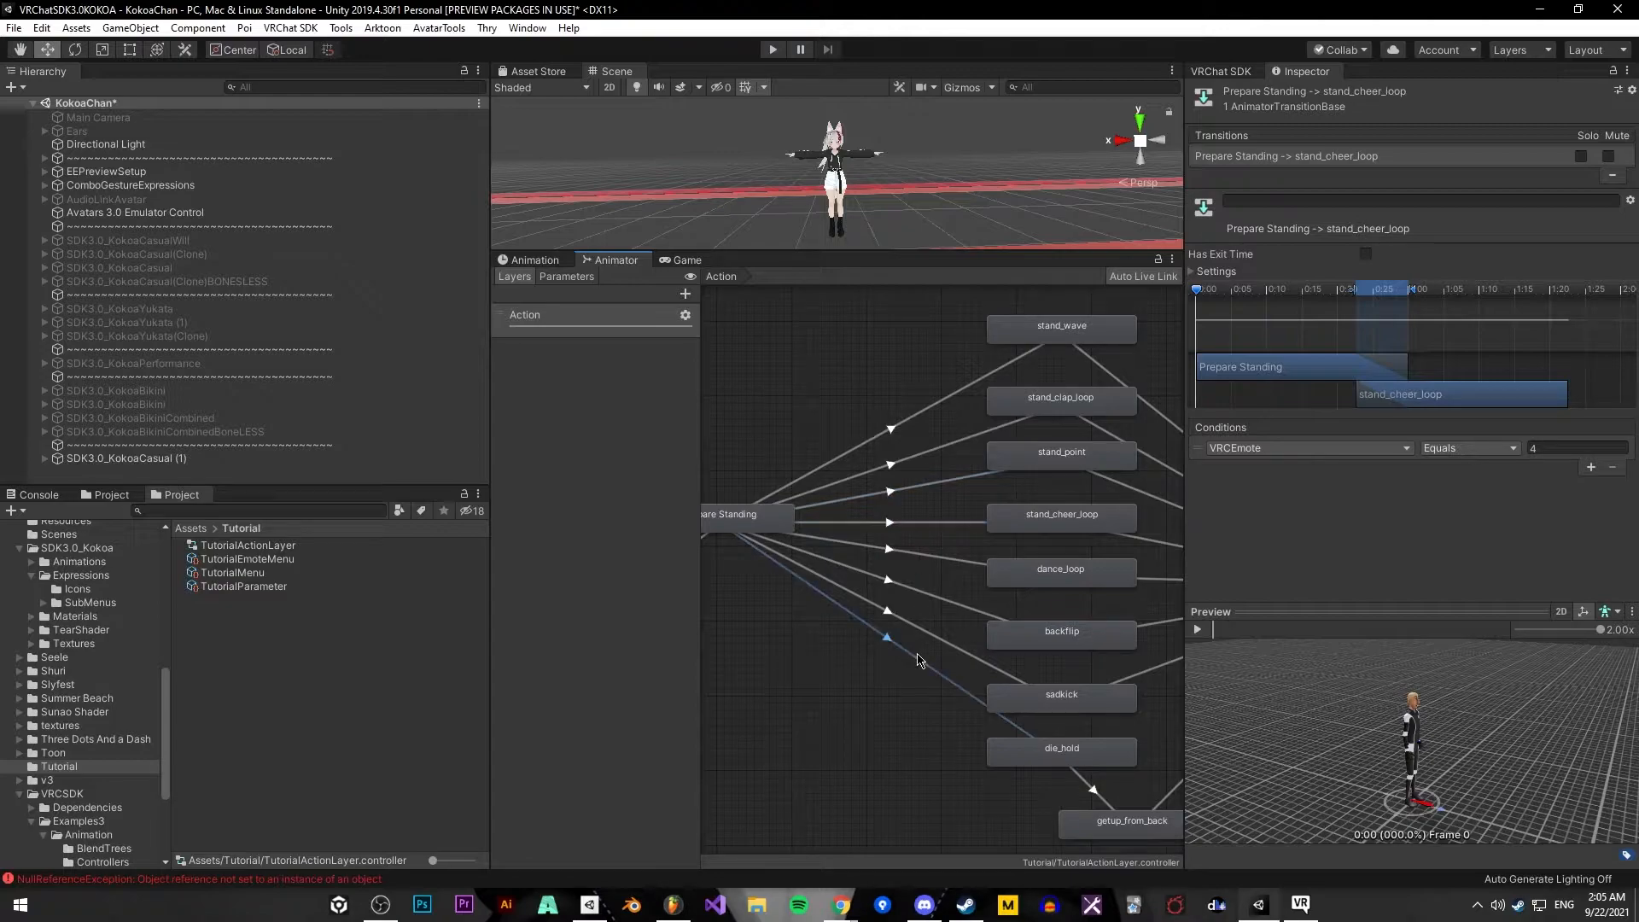
# Add a control named Wave to TutorialEmoteMenu, with its type kept as Button
pyautogui.click(276, 560)
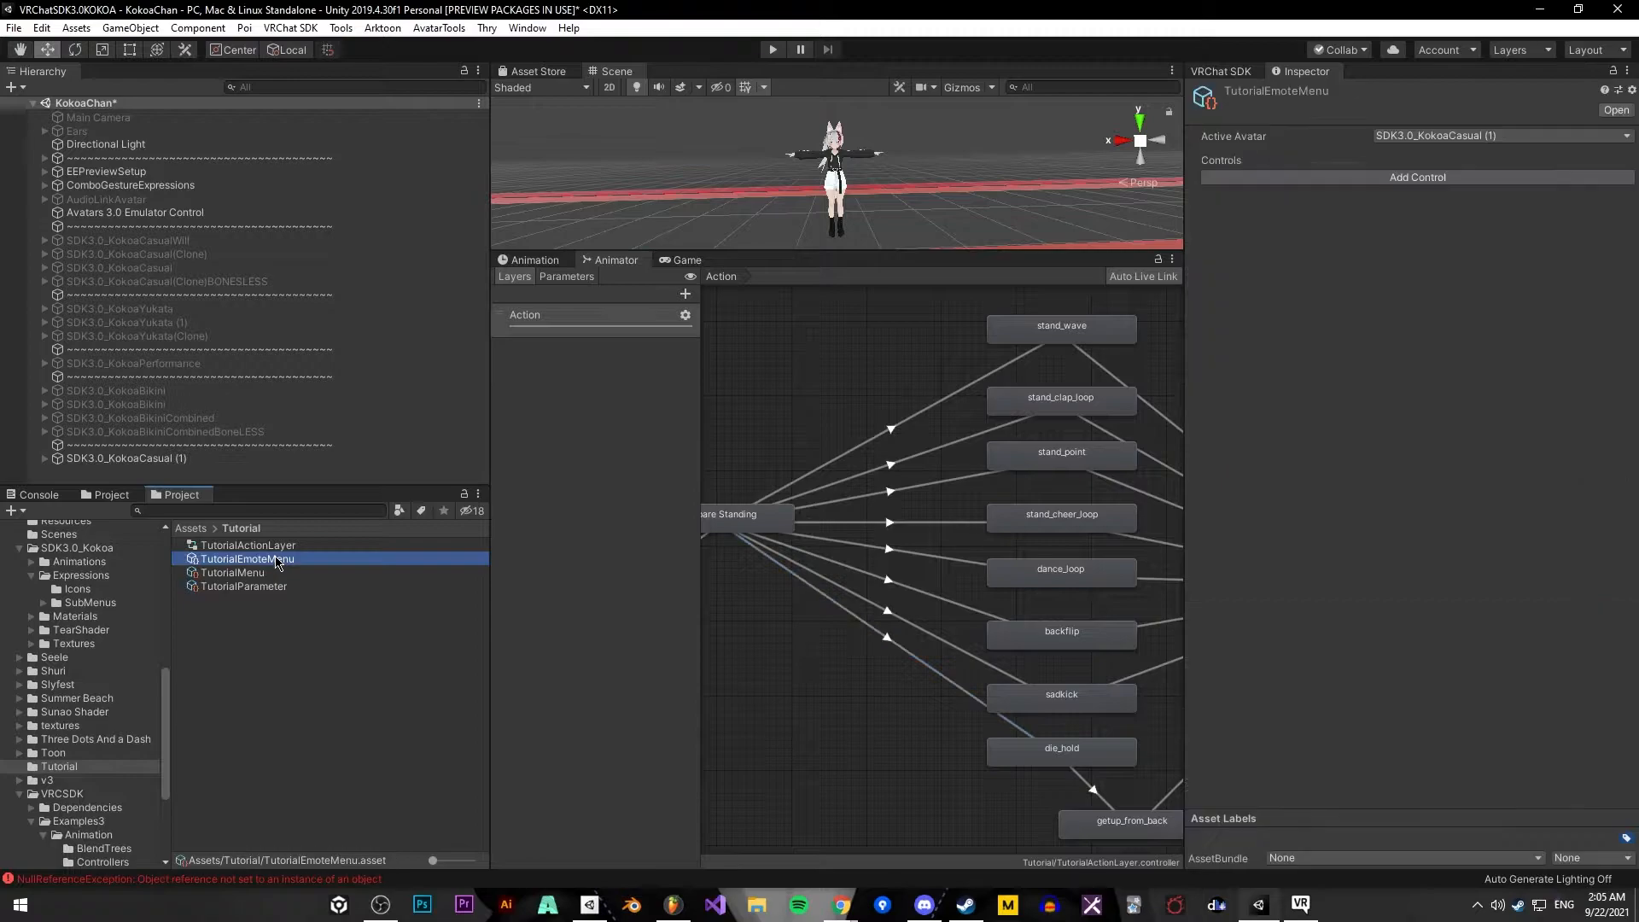
pyautogui.click(1441, 178)
pyautogui.click(1480, 216)
pyautogui.write('Wave')
pyautogui.click(1462, 250)
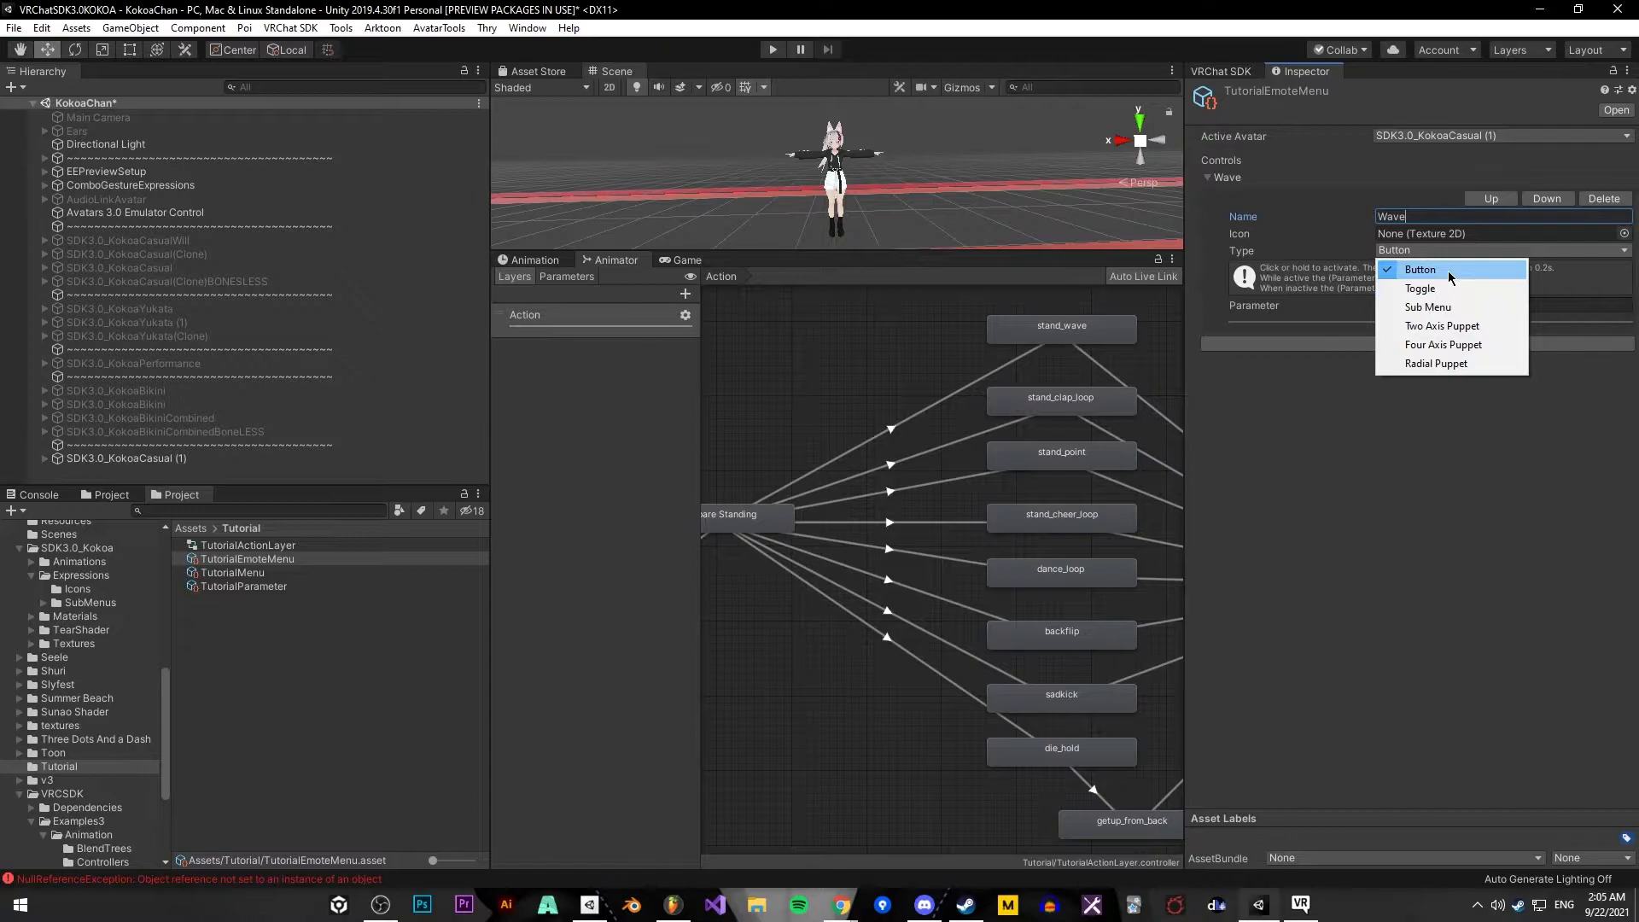
pyautogui.click(1448, 272)
# Review the type options for the Wave control, the stand_clap_loop state and the emote submenu entry in TutorialMenu
pyautogui.click(1415, 250)
pyautogui.click(1424, 256)
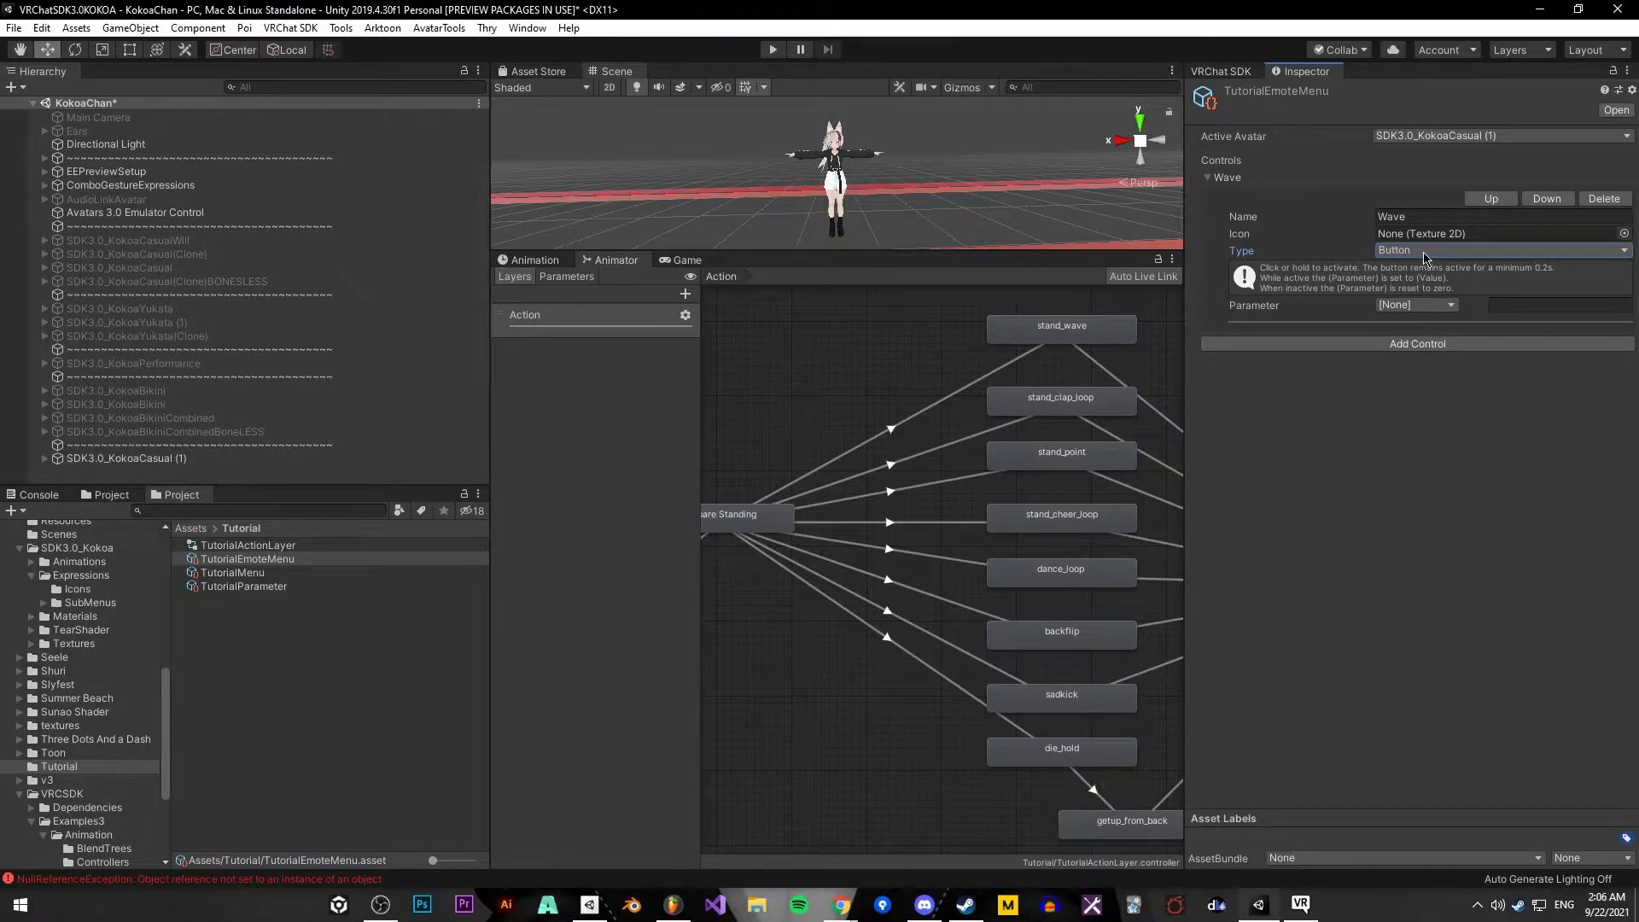
pyautogui.click(1422, 251)
pyautogui.click(1422, 252)
pyautogui.click(1425, 251)
pyautogui.click(1436, 248)
pyautogui.click(1102, 402)
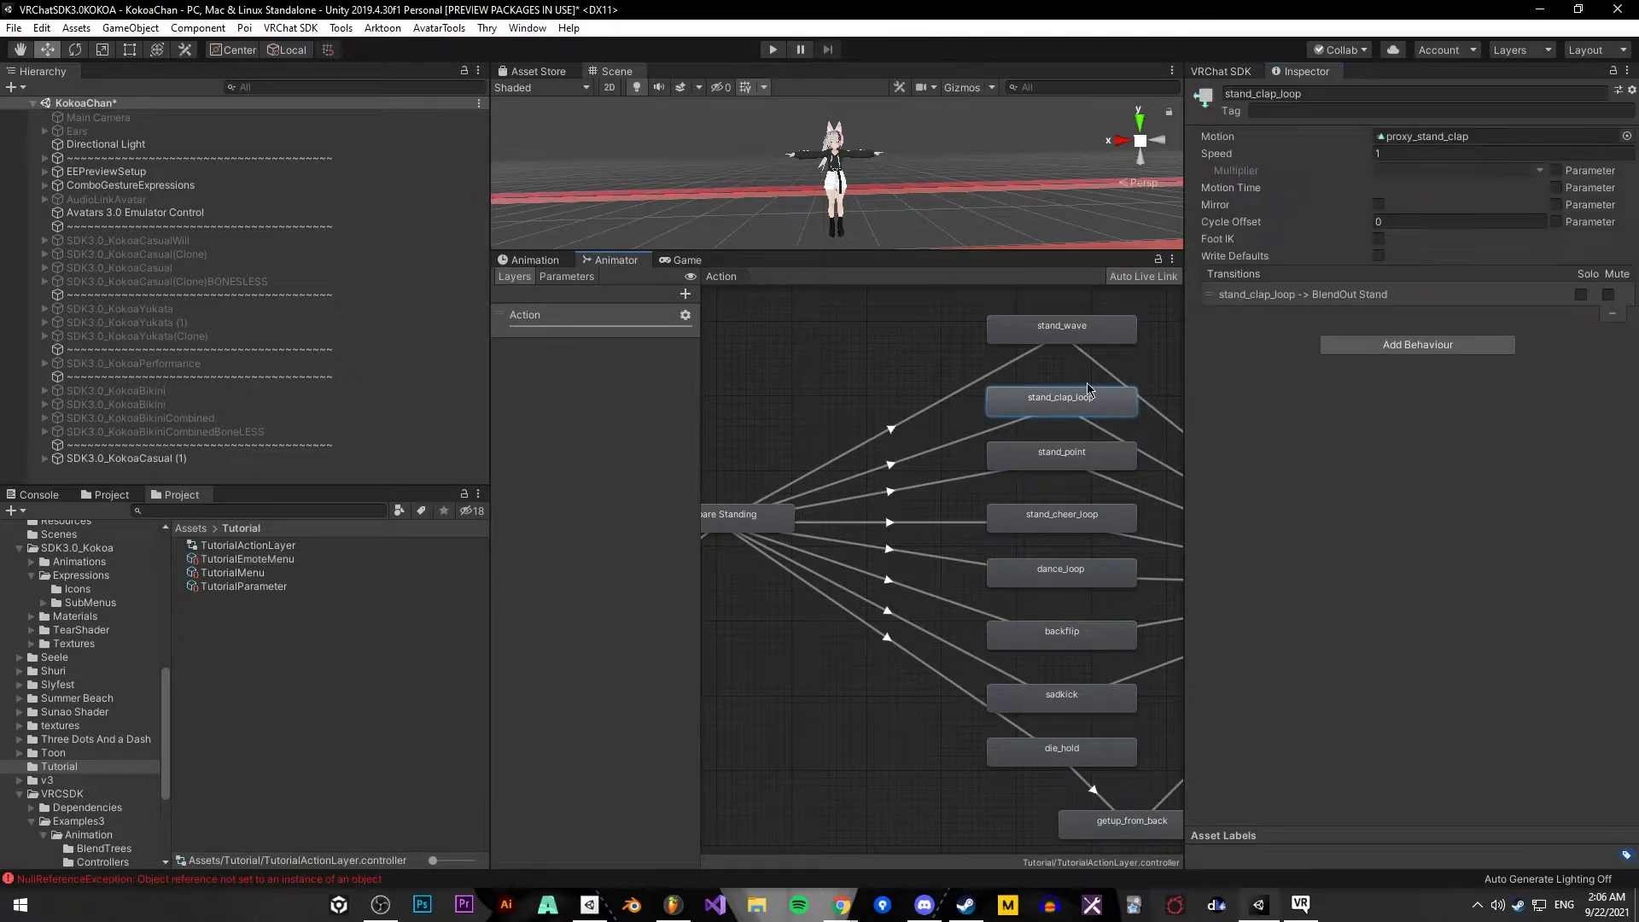
pyautogui.click(265, 570)
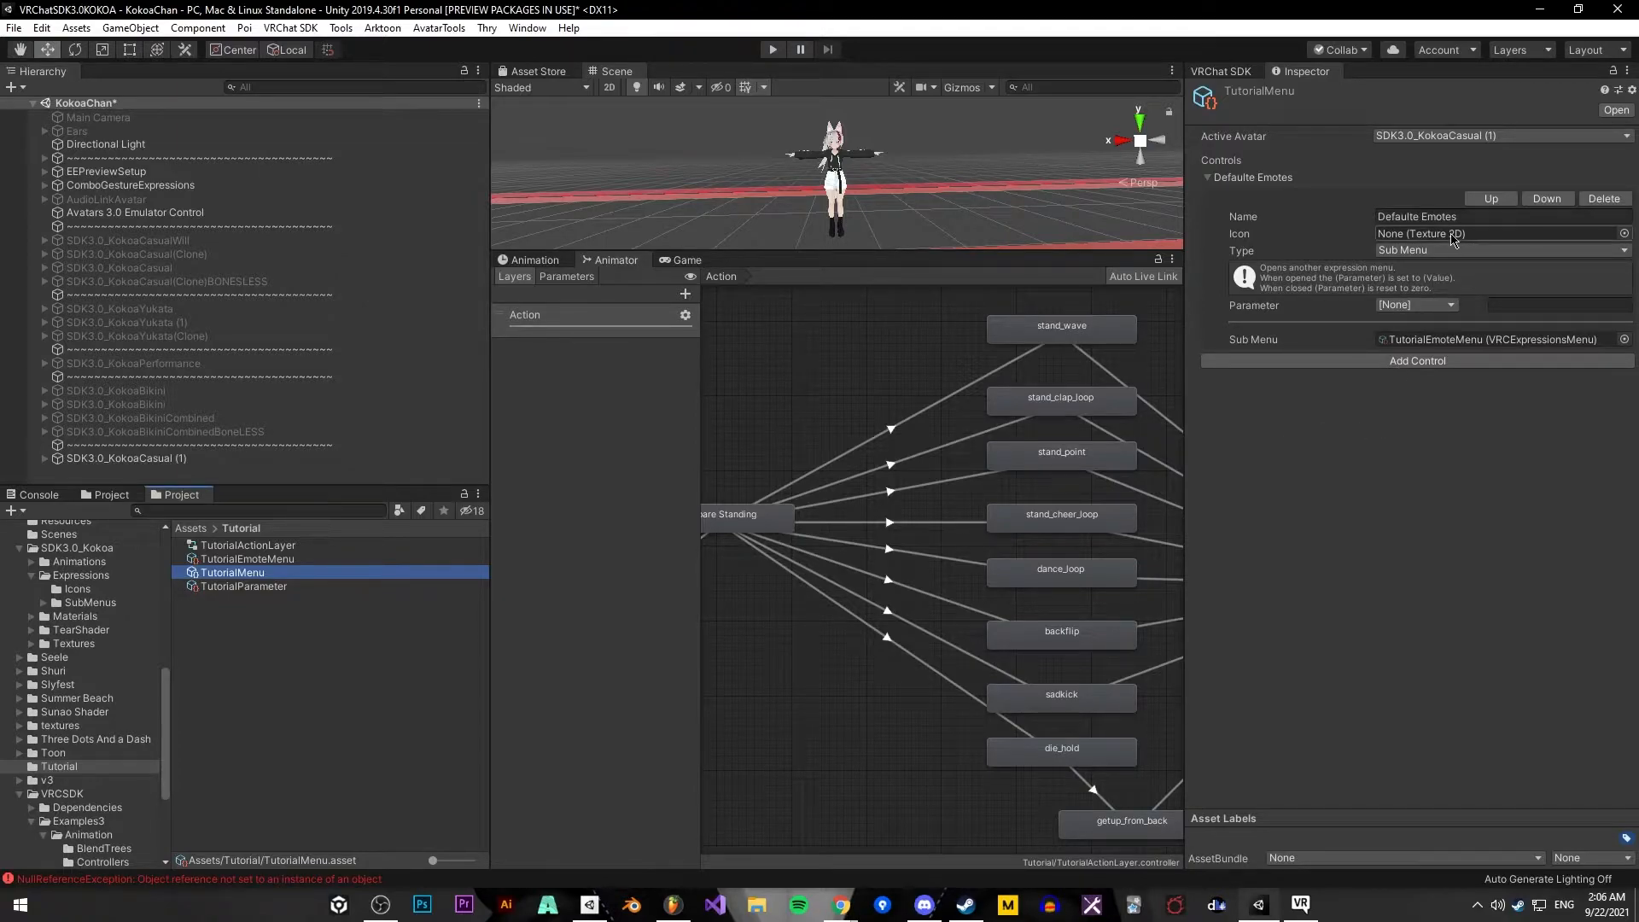
# Change the Wave control in TutorialEmoteMenu to the Radial Puppet type
pyautogui.click(273, 560)
pyautogui.click(1388, 251)
pyautogui.click(1407, 252)
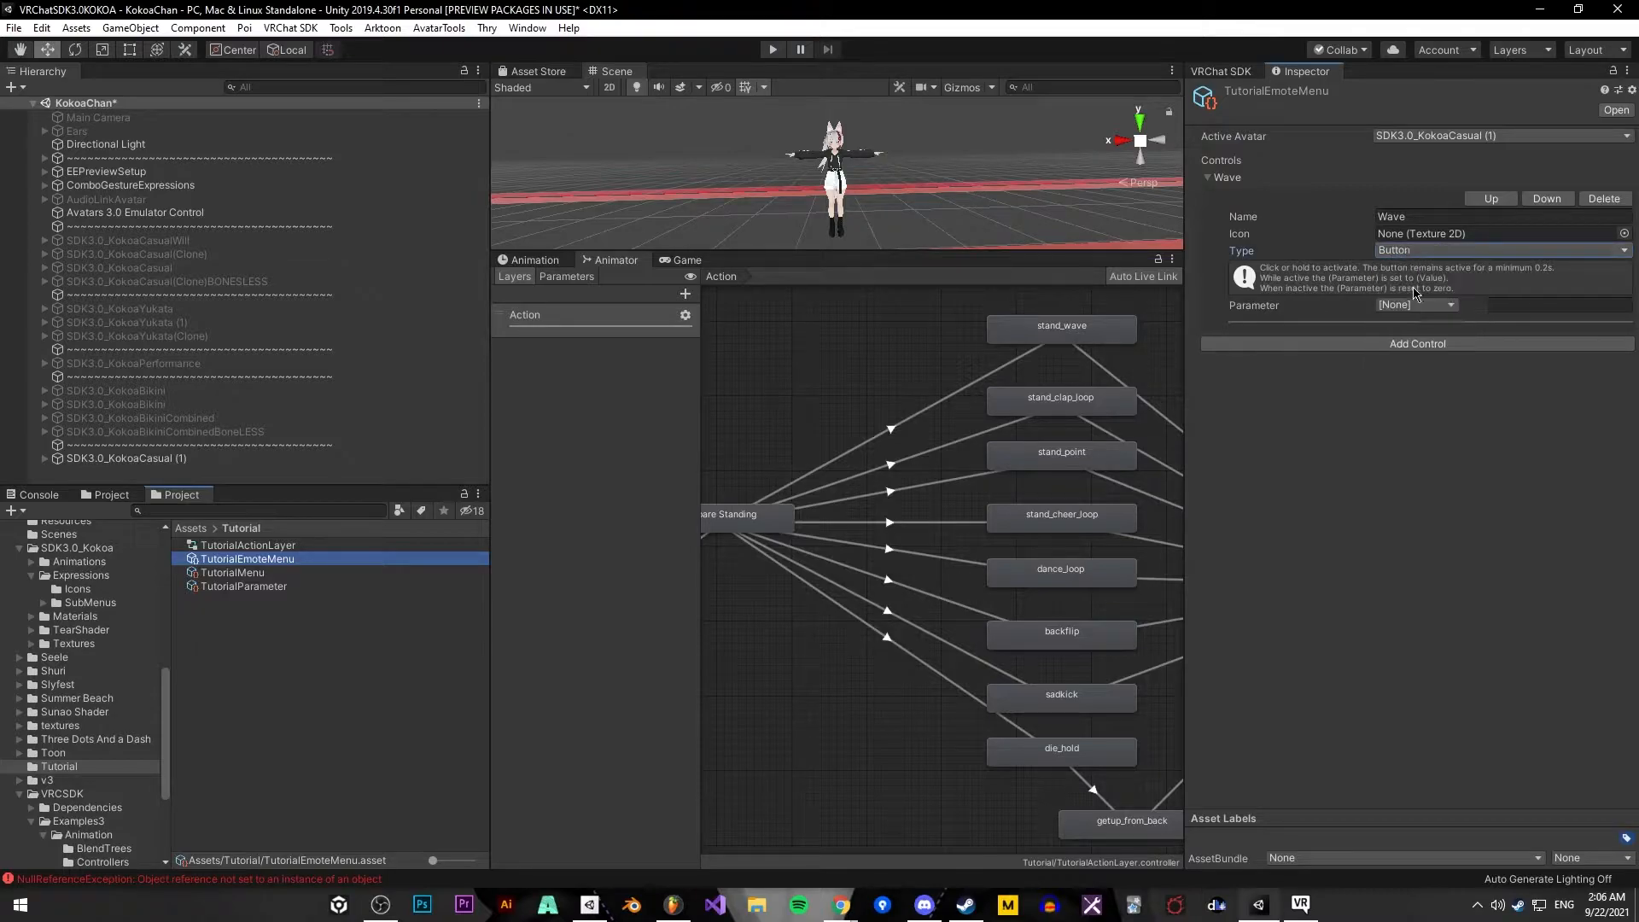
pyautogui.click(1420, 250)
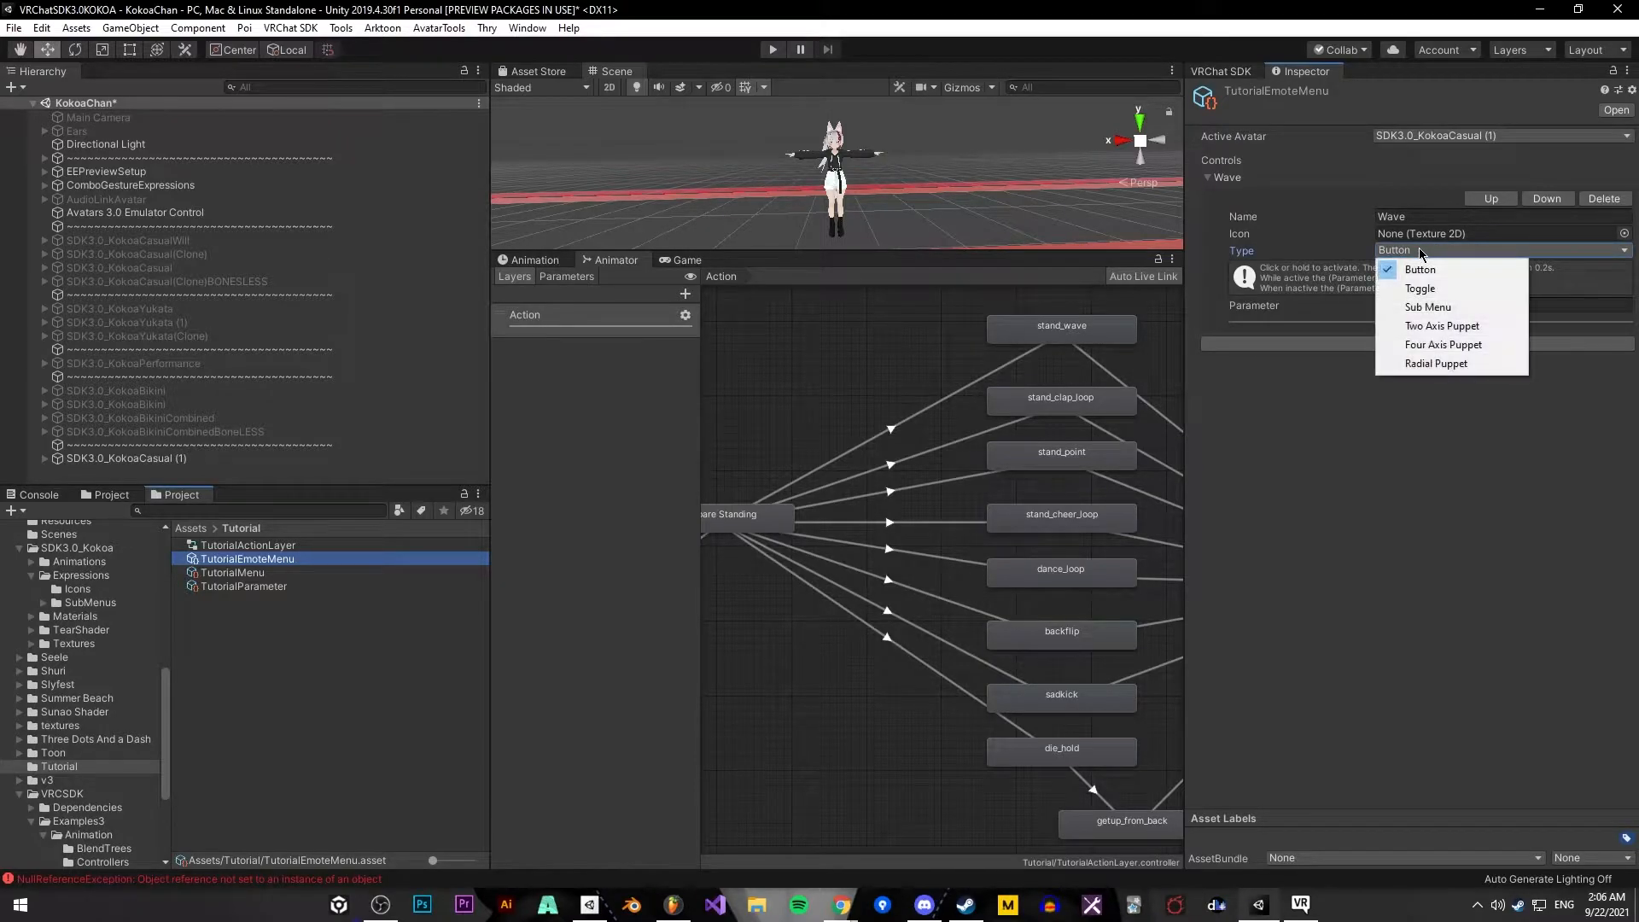
pyautogui.click(1439, 365)
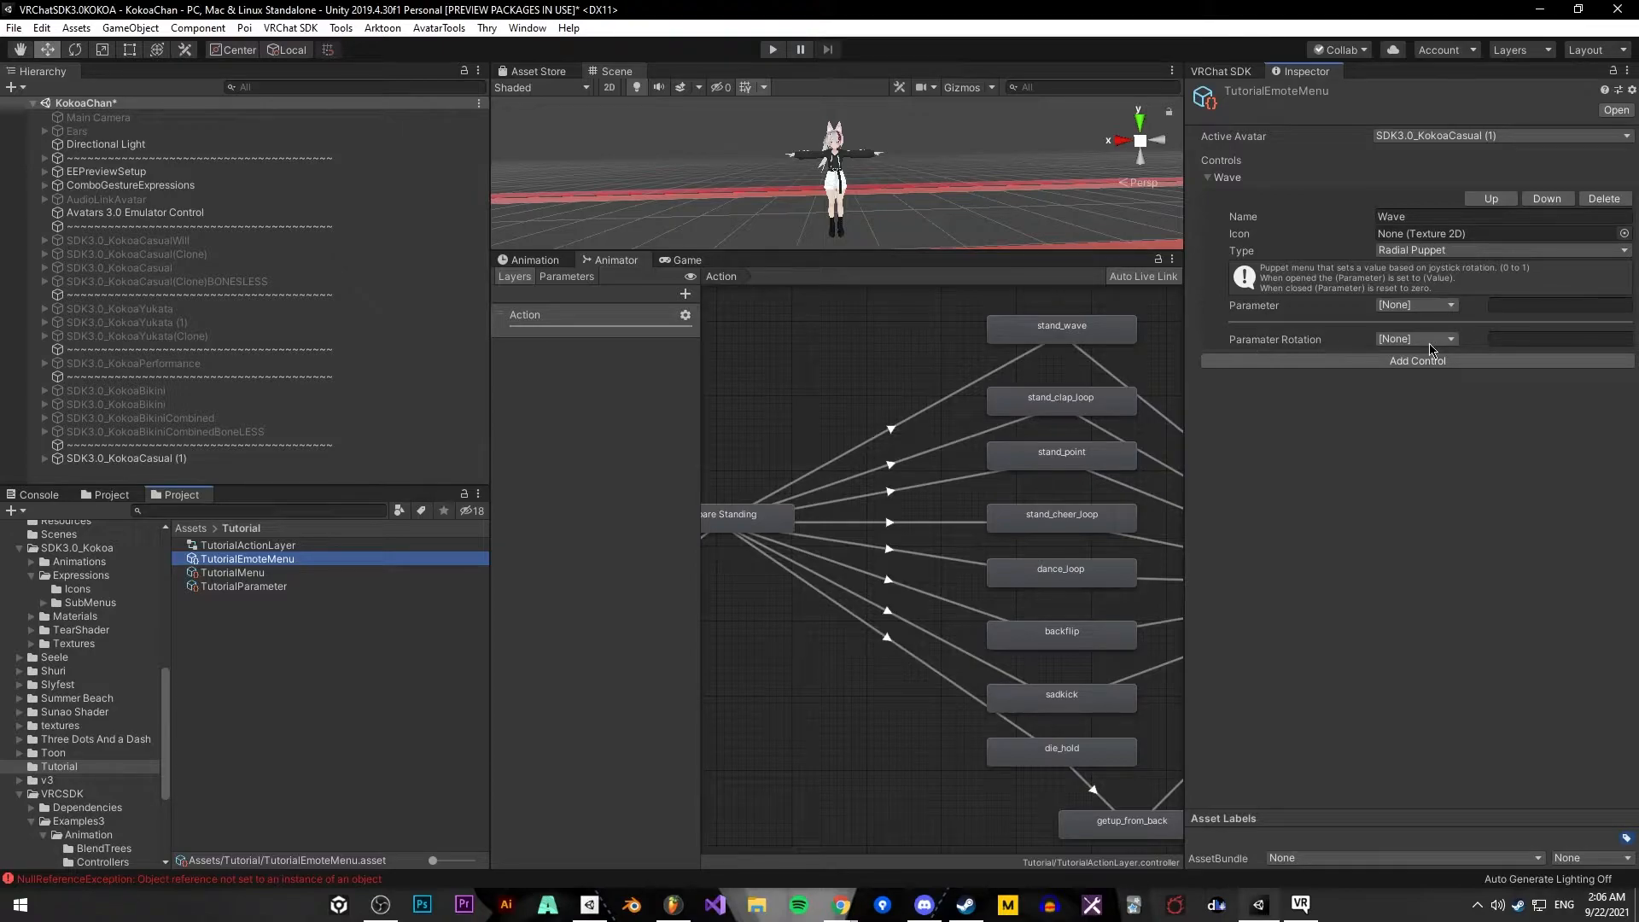
# Assign VRCEmote with value 1 as Wave's parameter and check it against the transition condition into stand_wave
pyautogui.click(1410, 307)
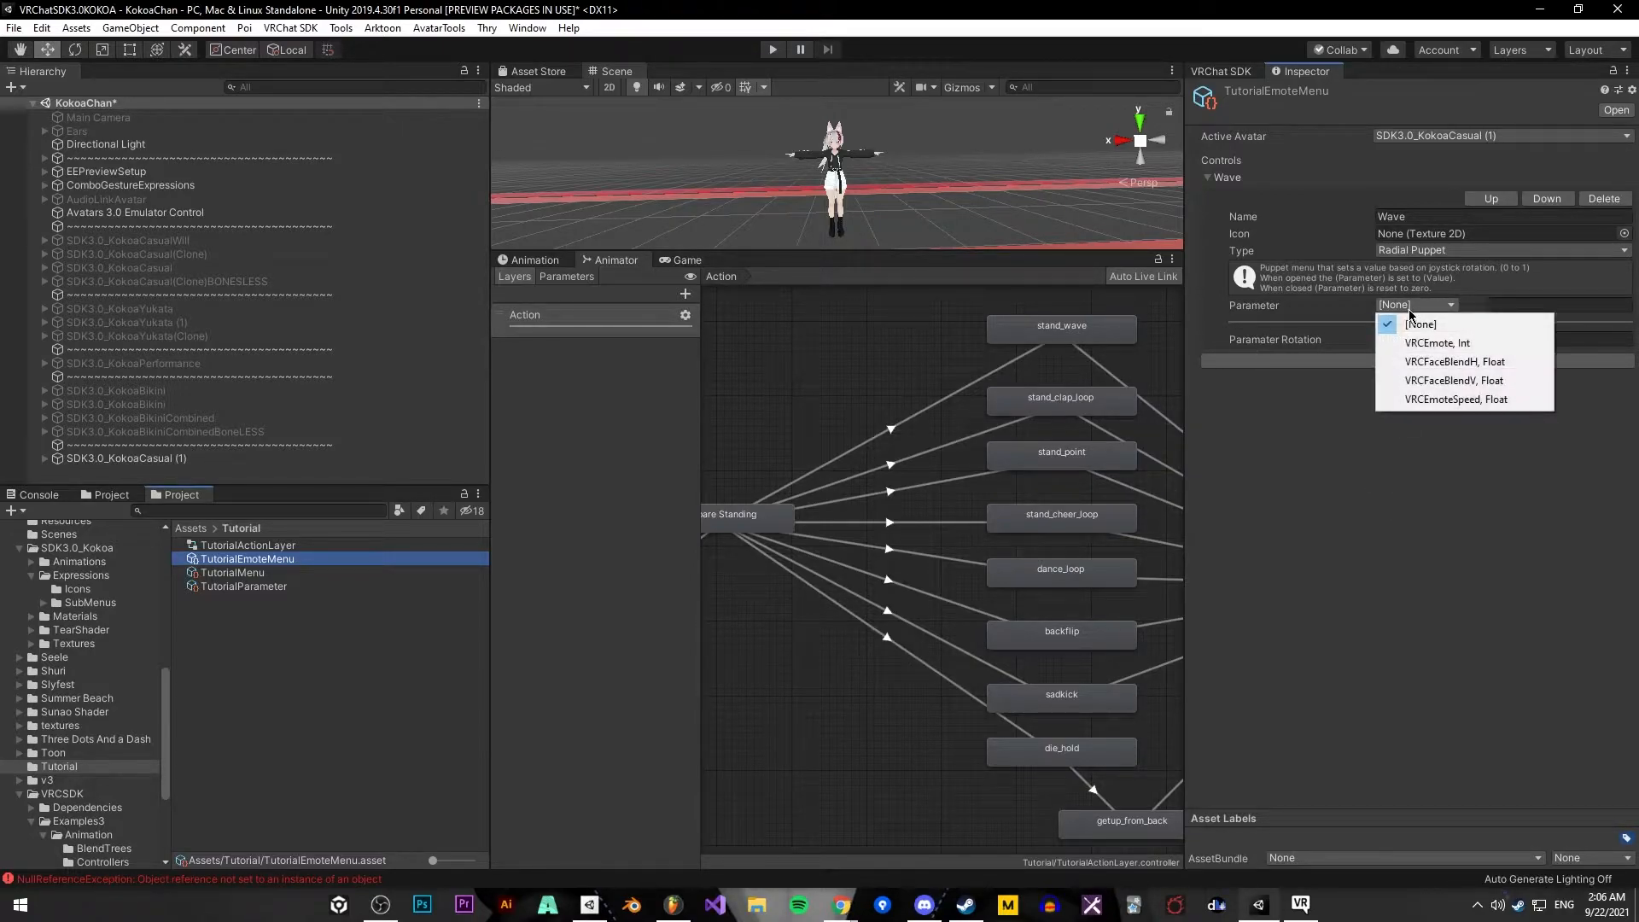
pyautogui.click(1434, 306)
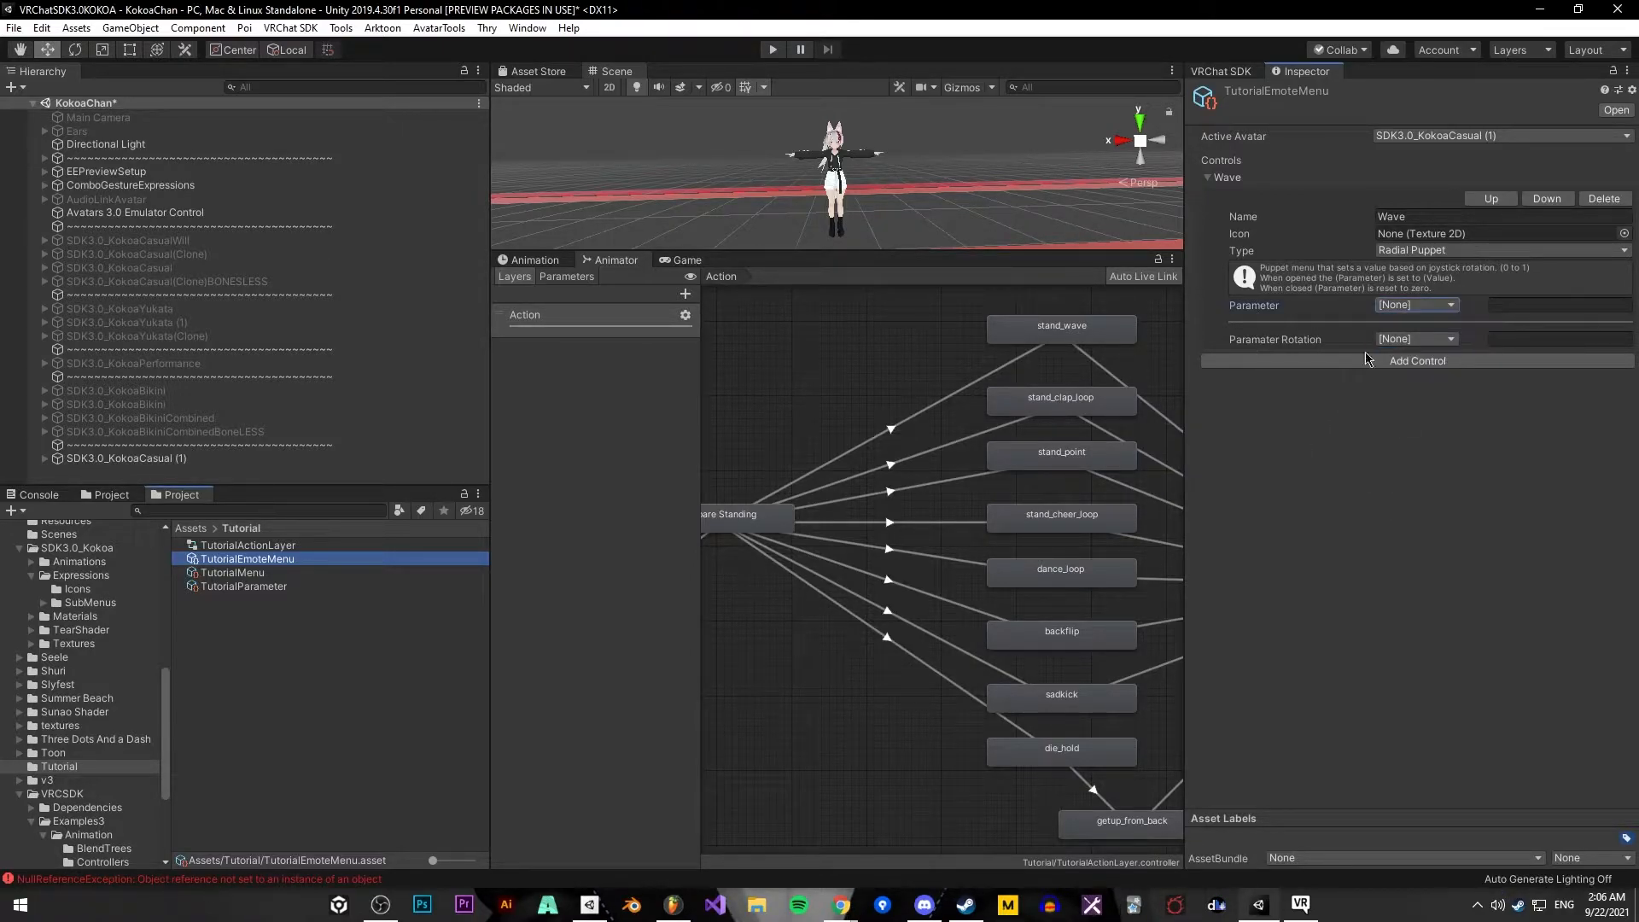
pyautogui.click(1413, 308)
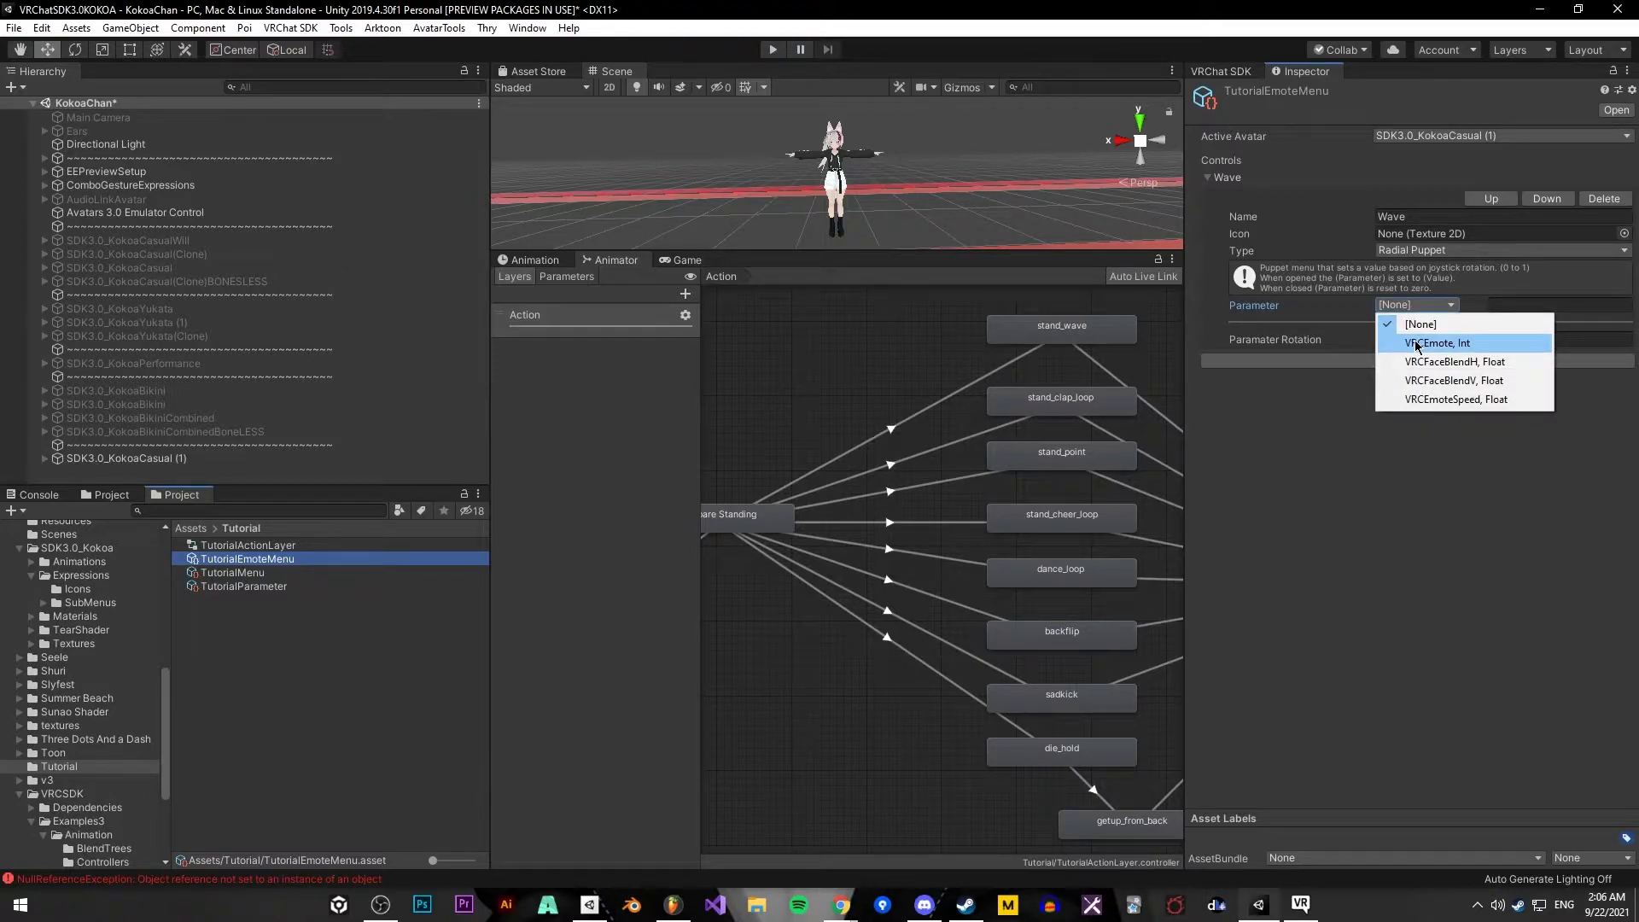
pyautogui.click(1416, 344)
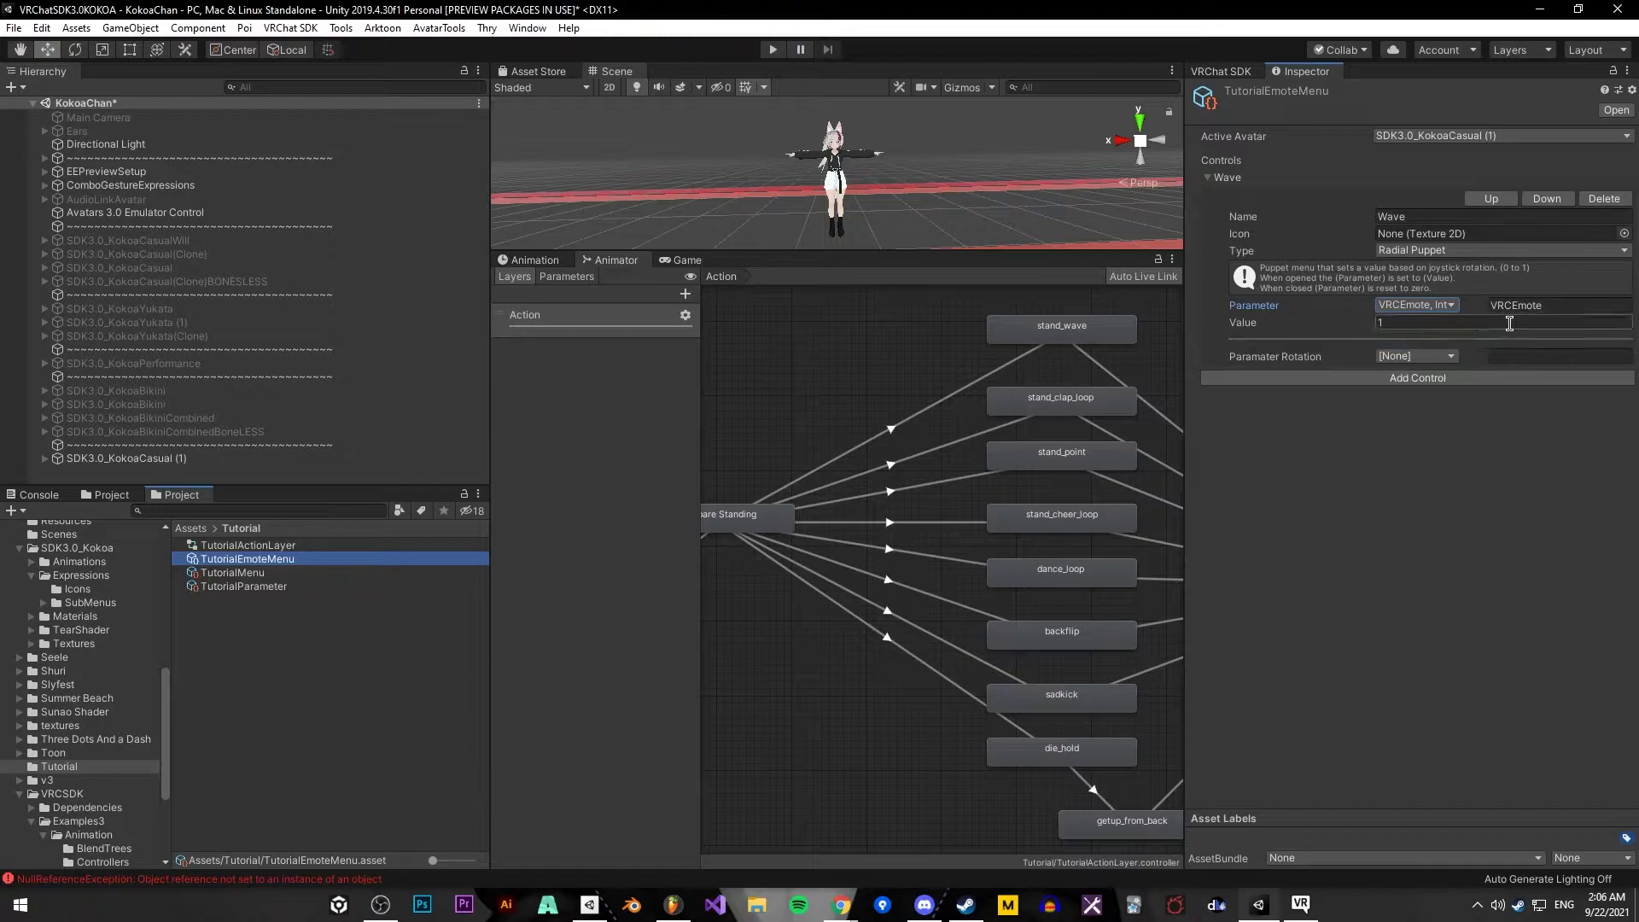
pyautogui.click(902, 421)
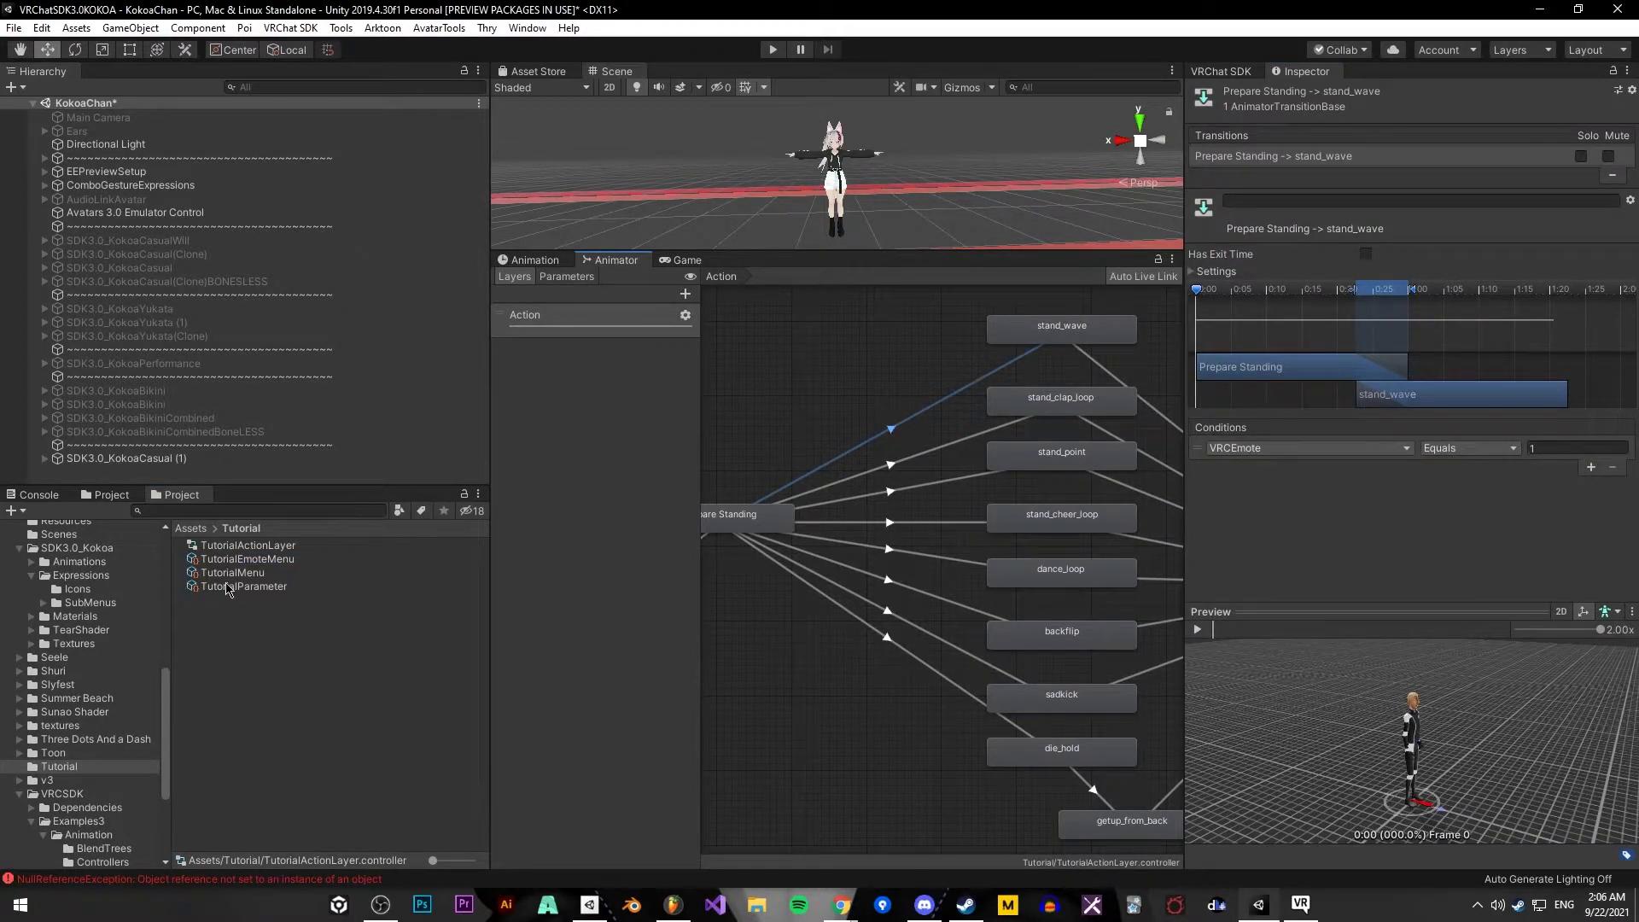
pyautogui.click(245, 560)
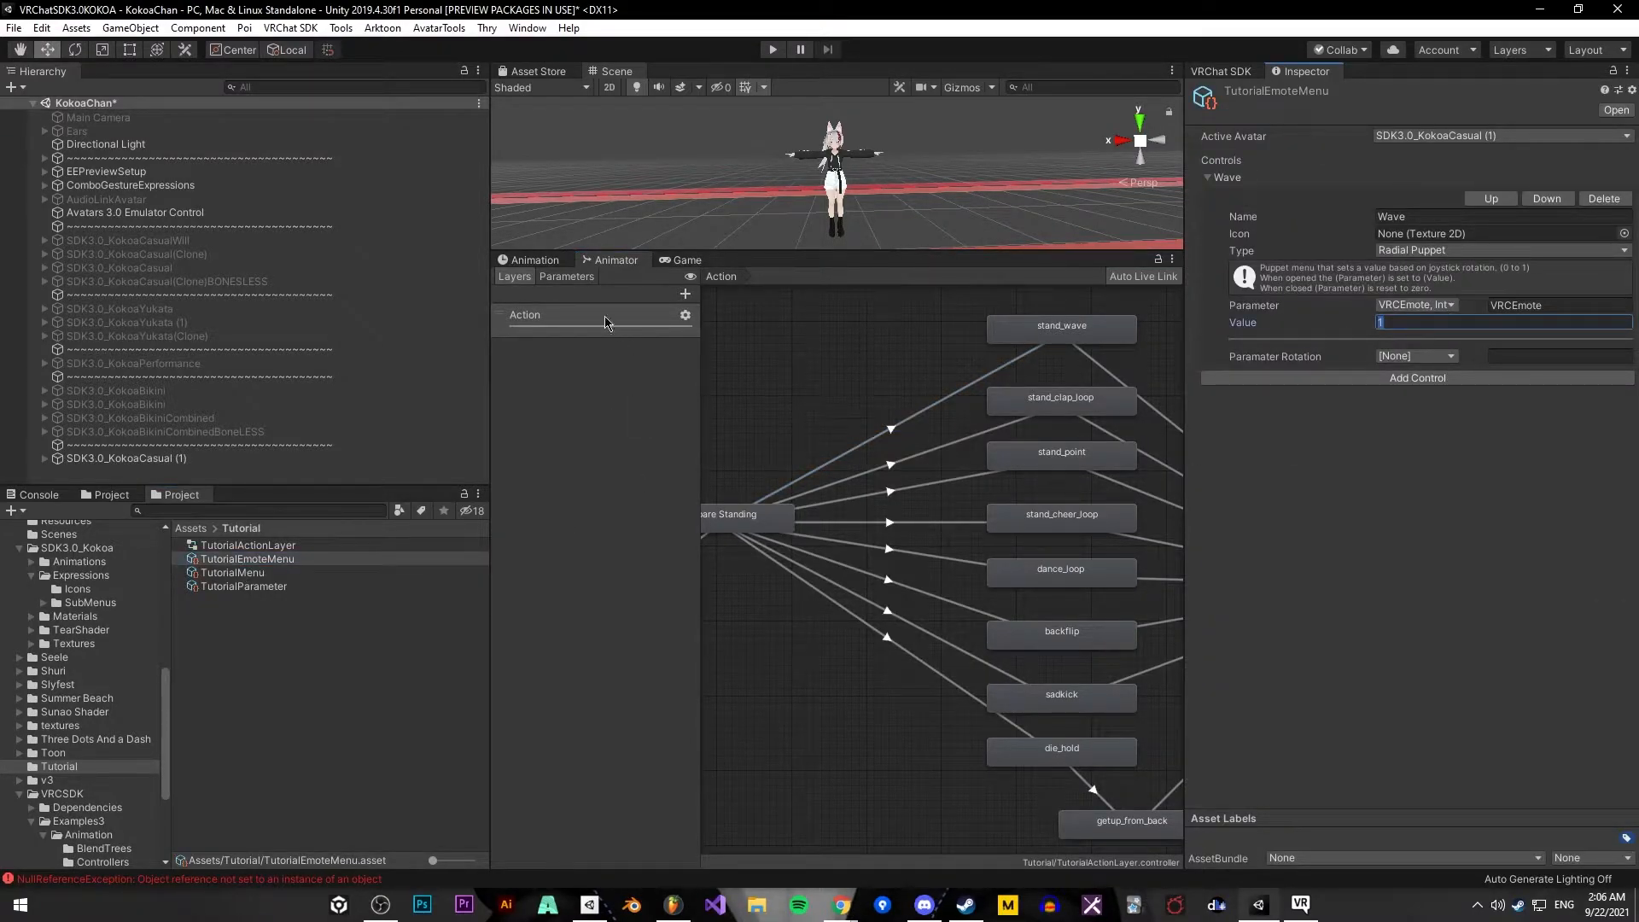
pyautogui.click(566, 276)
pyautogui.click(645, 395)
pyautogui.write('1')
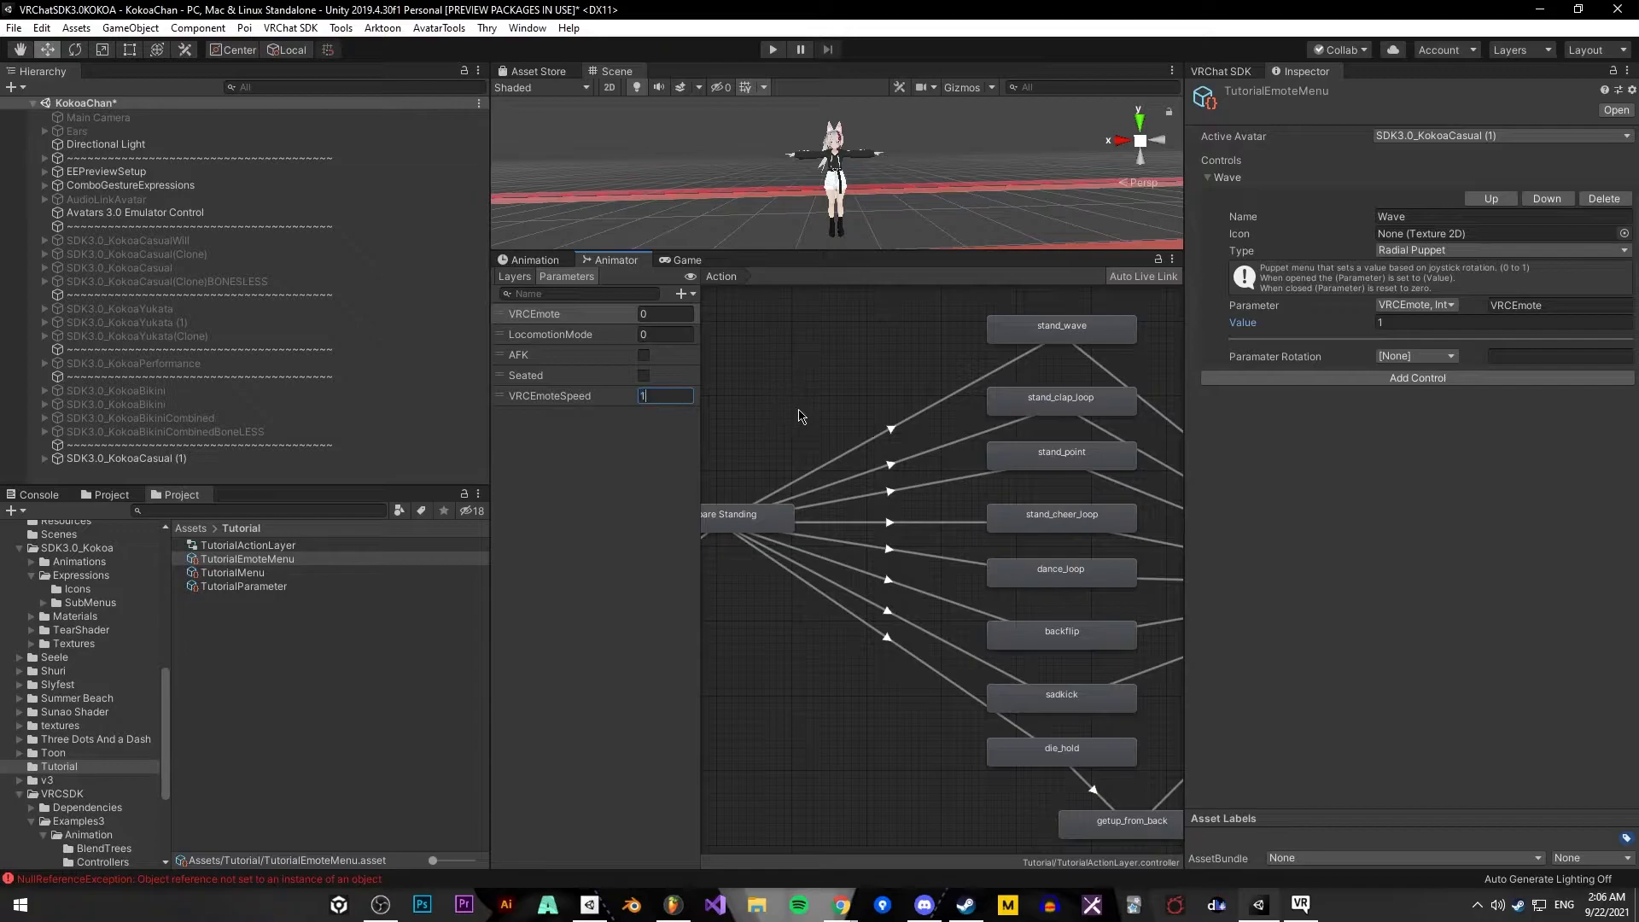
pyautogui.press('BackSpace')
pyautogui.write('0')
# Set the Wave control's rotation parameter to VRCEmoteSpeed
pyautogui.click(1350, 450)
pyautogui.click(1406, 357)
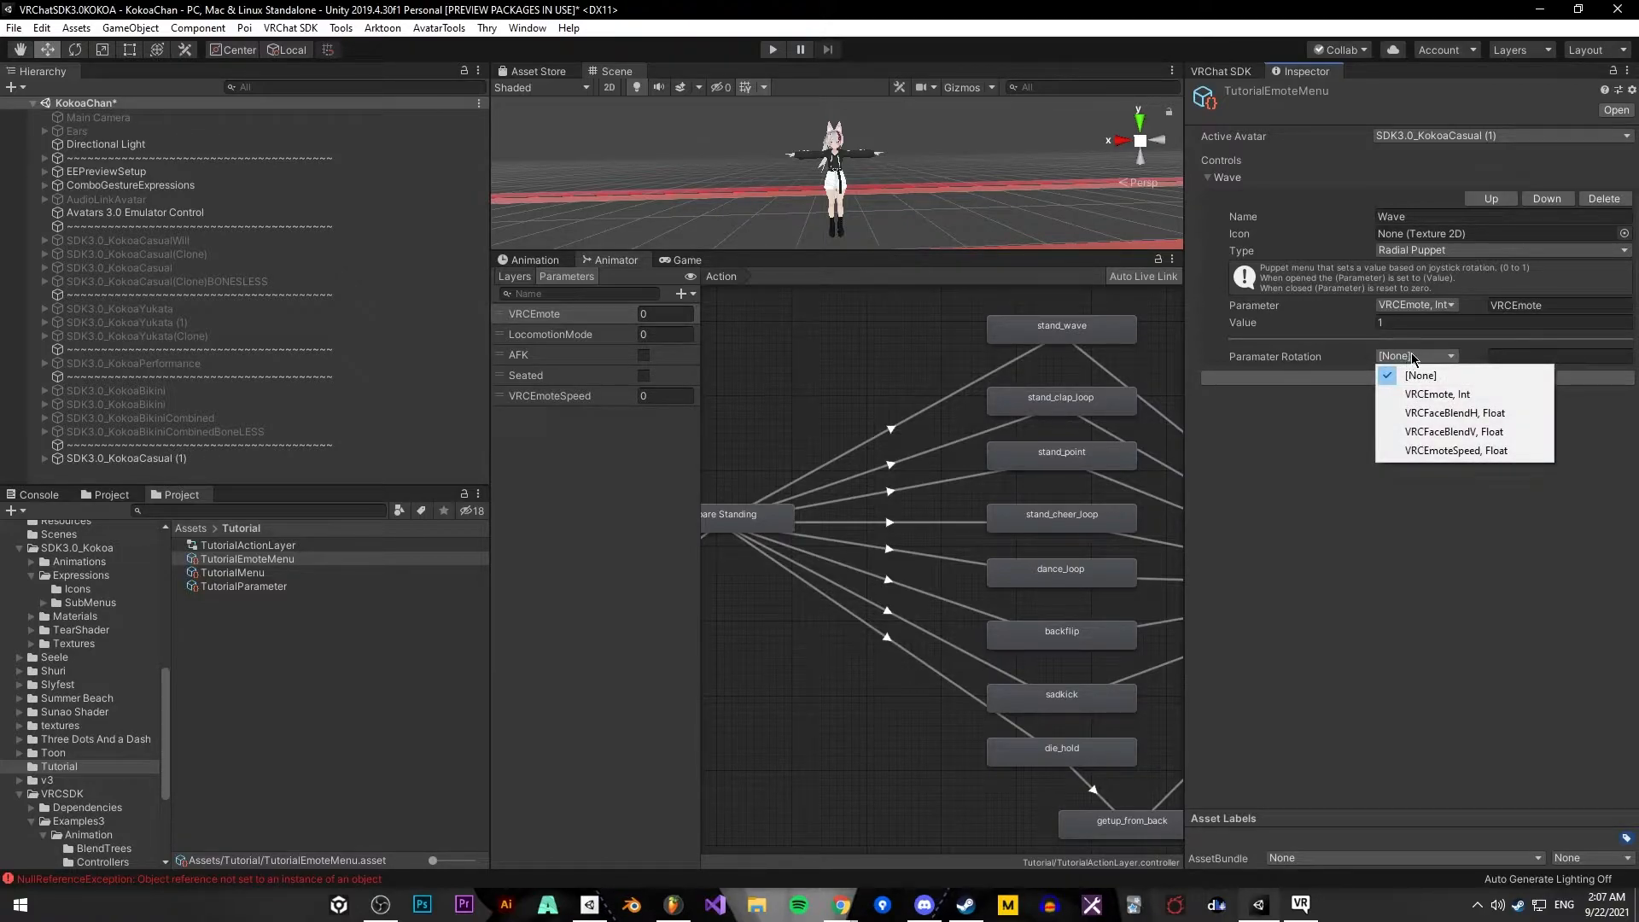
pyautogui.click(1448, 452)
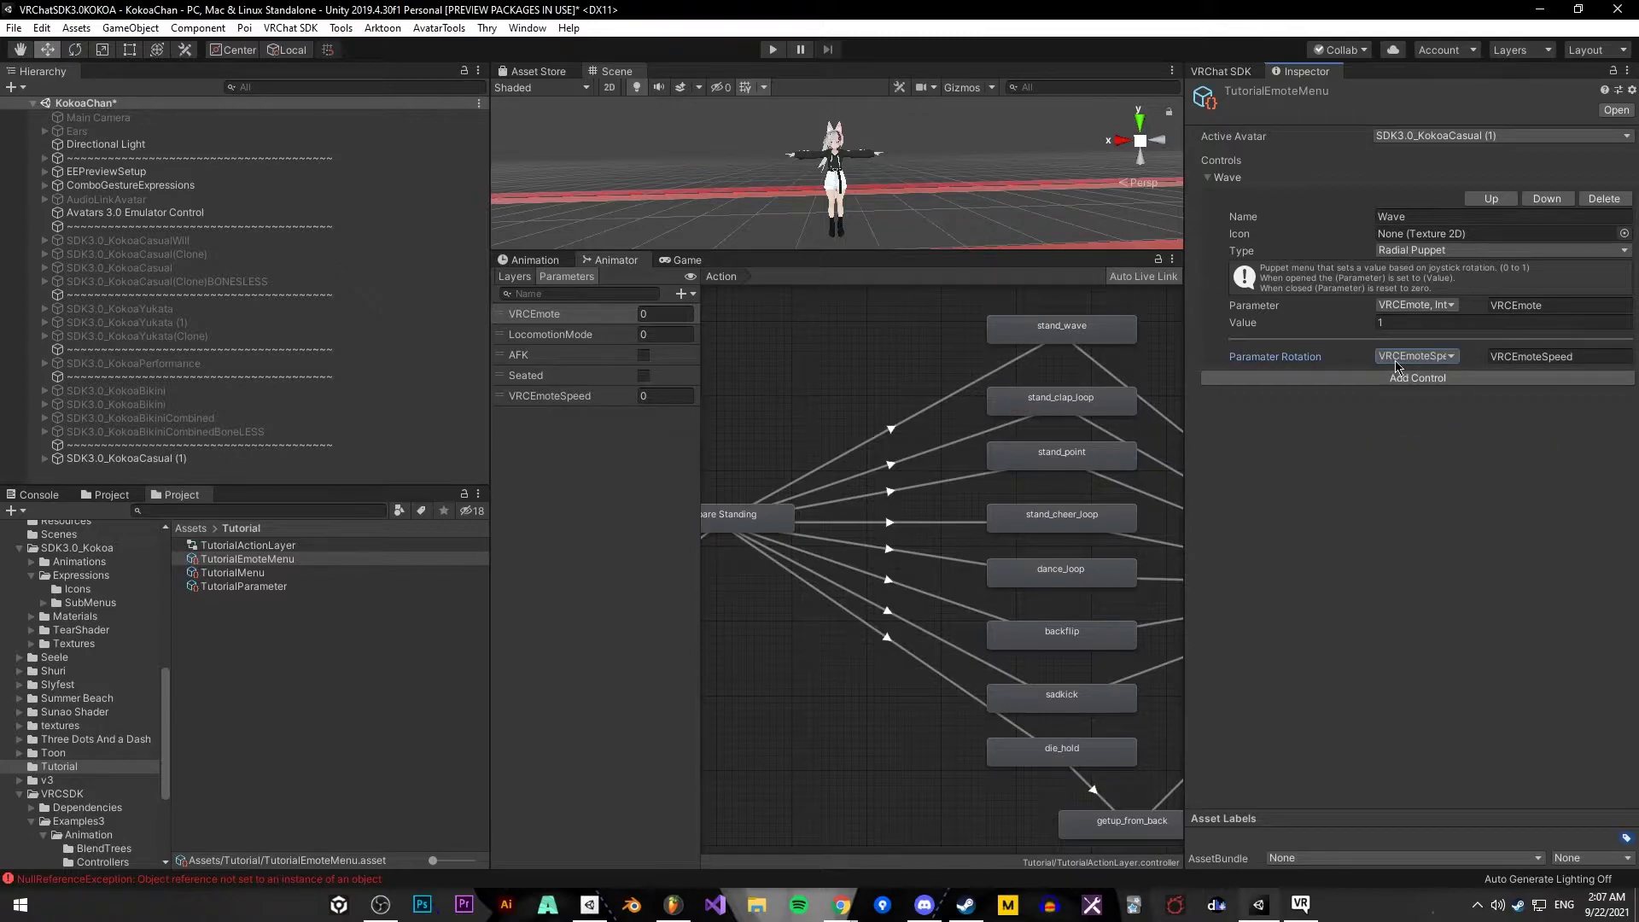
# Add a second control named Clap to TutorialEmoteMenu and make it a Radial Puppet
pyautogui.click(1464, 488)
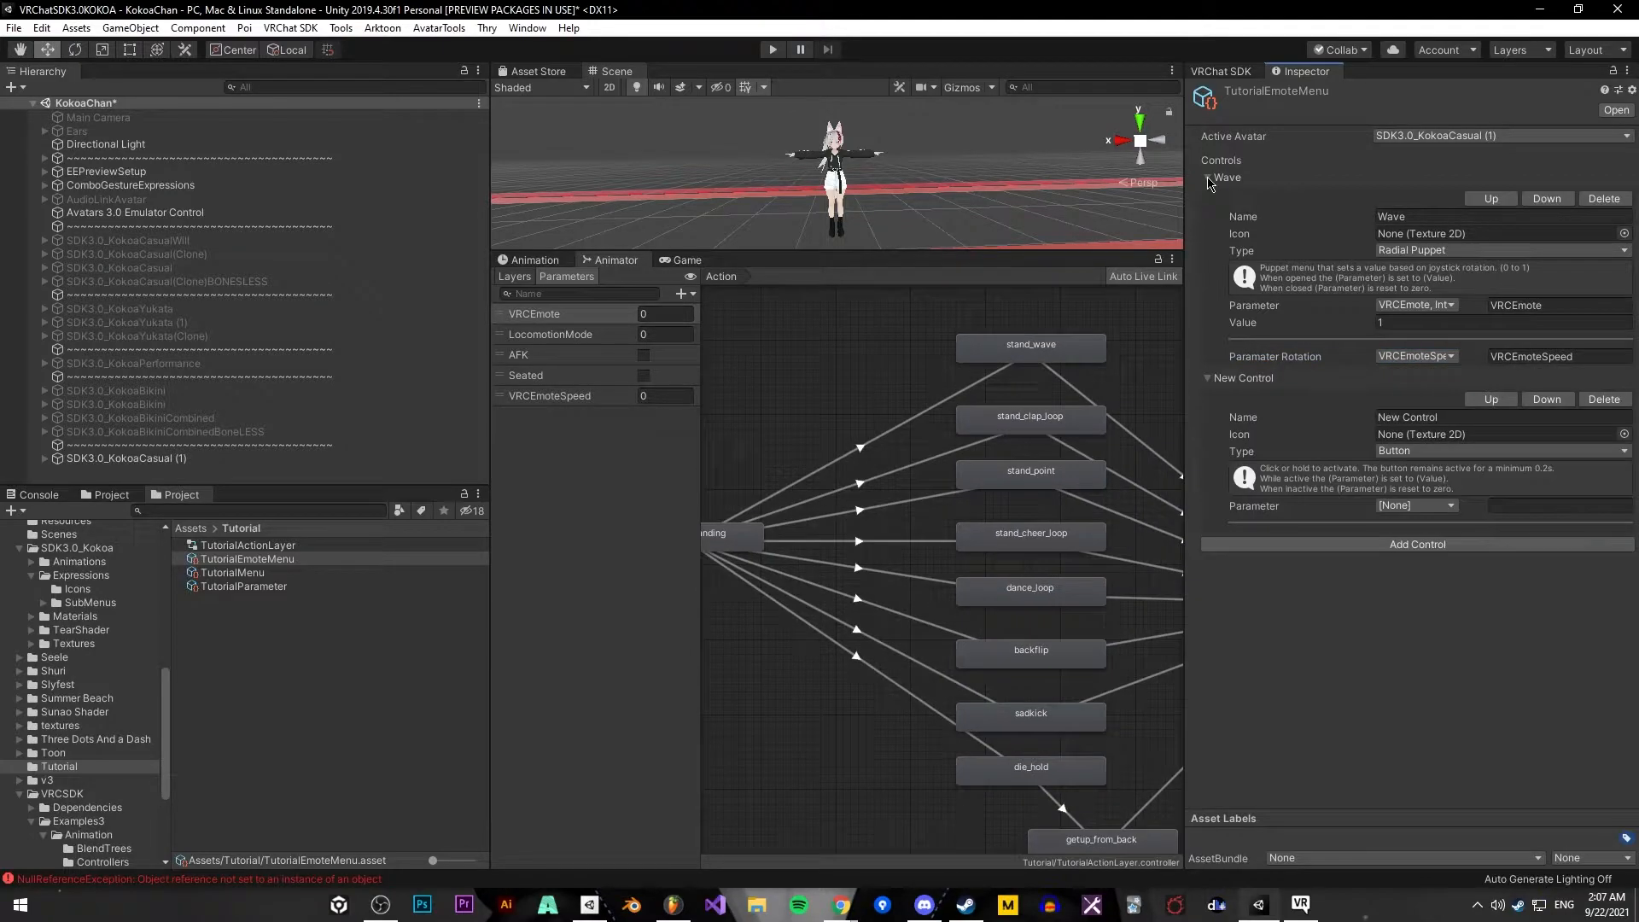
pyautogui.click(1207, 177)
pyautogui.click(1541, 239)
pyautogui.write('Clap')
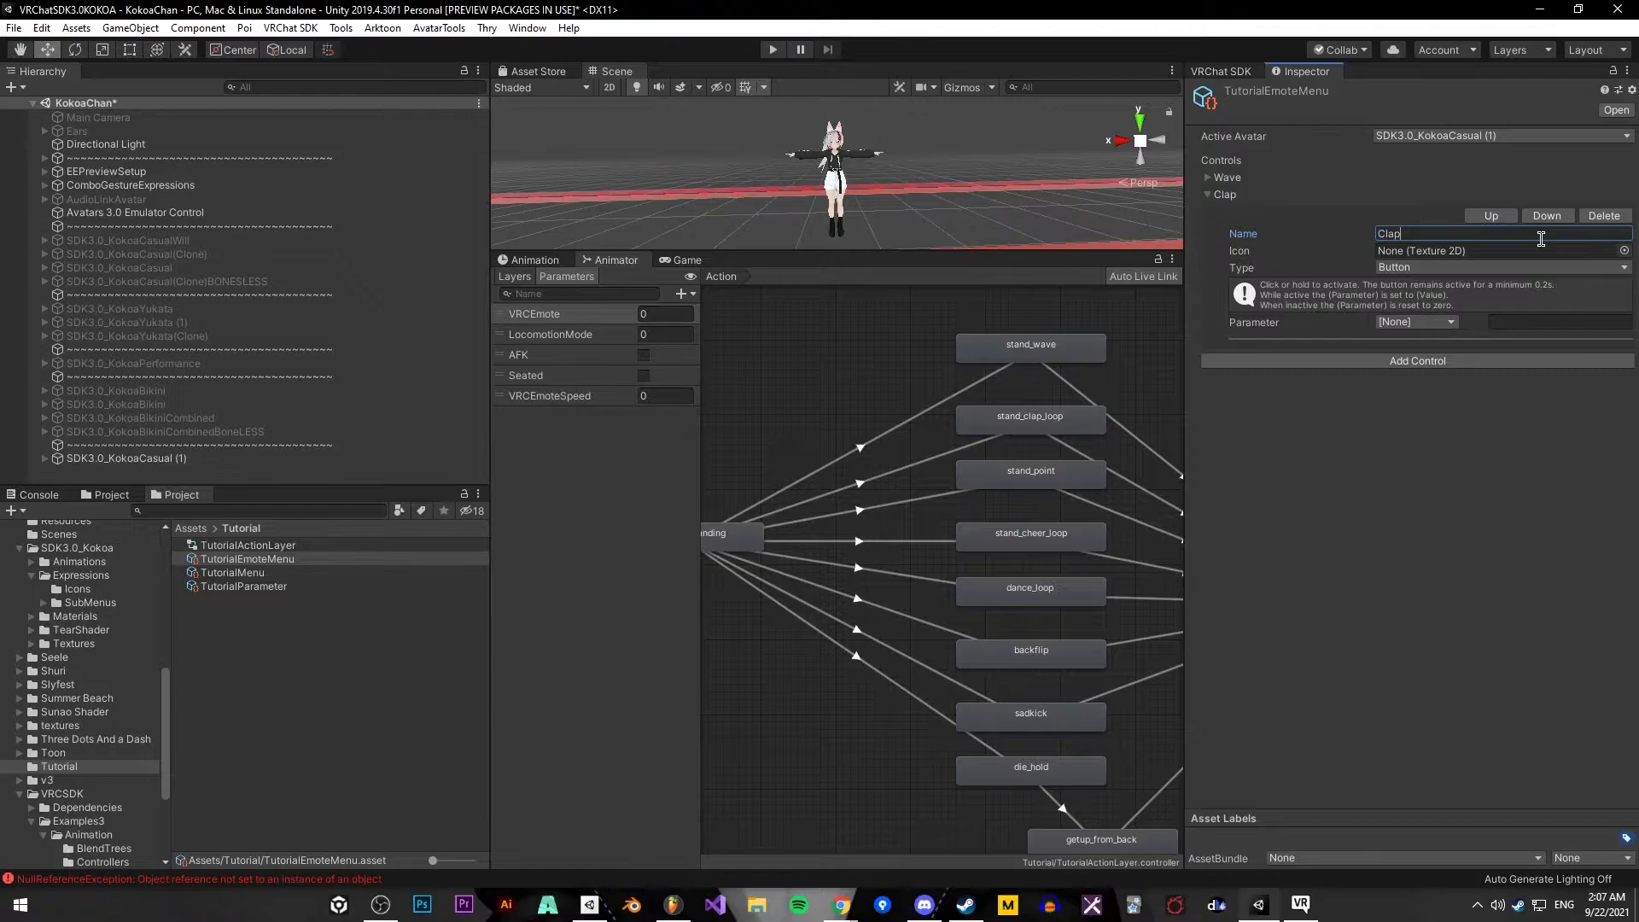
pyautogui.click(1421, 267)
pyautogui.click(1445, 305)
pyautogui.click(1434, 267)
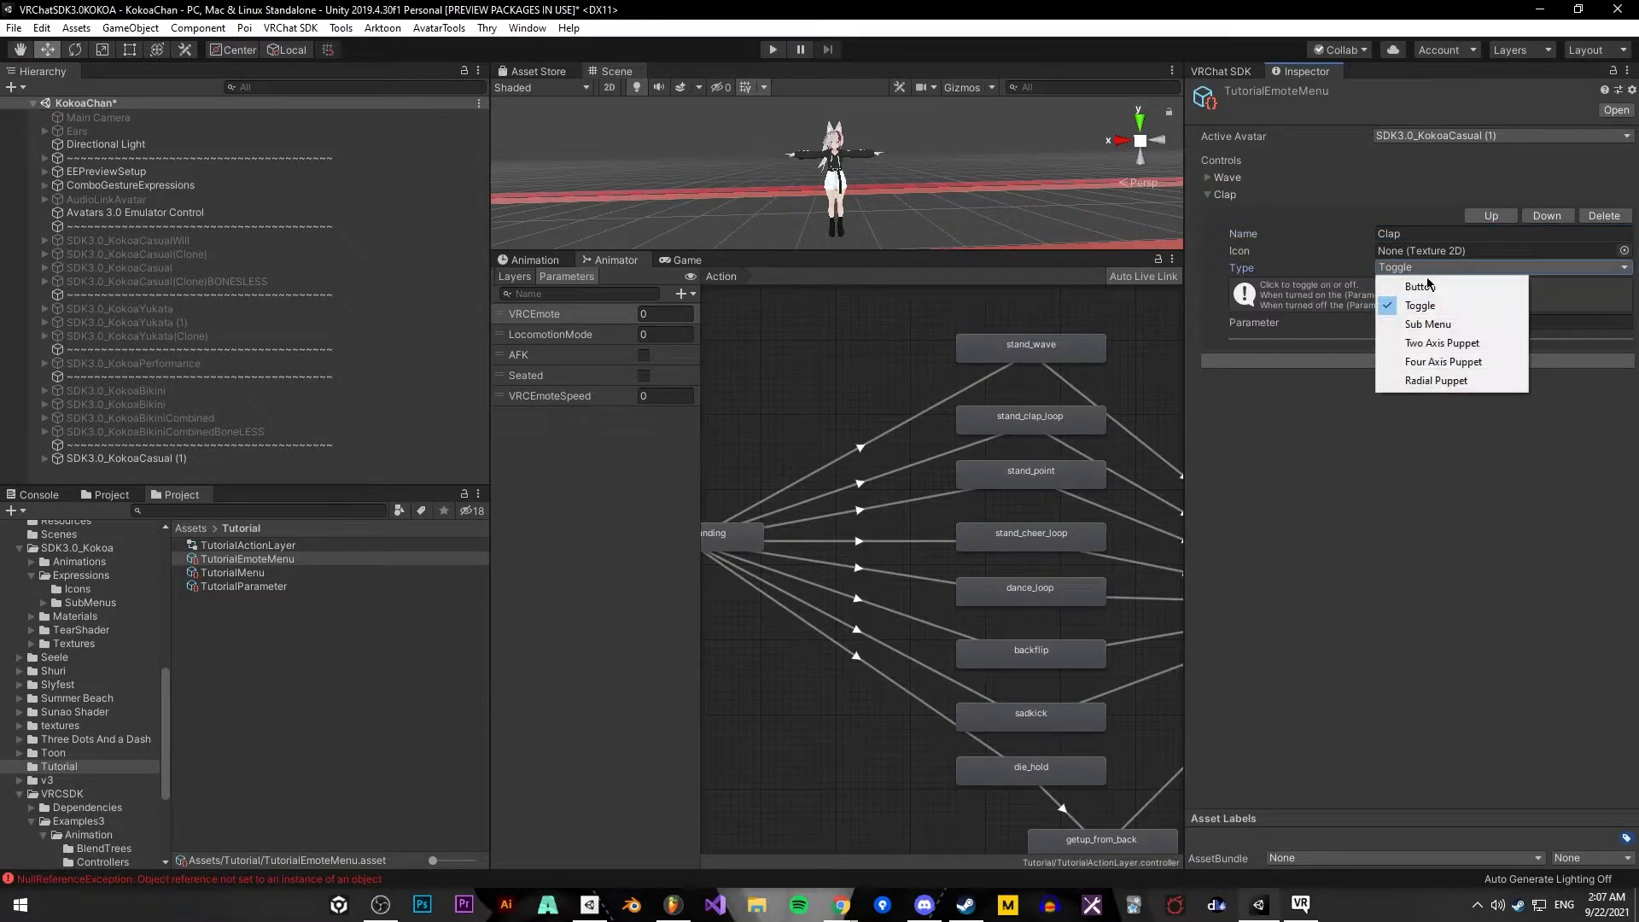
pyautogui.click(1456, 386)
# Assign VRCEmote with value 2, matching the stand_clap_loop transition, as Clap's parameter and VRCEmoteSpeed as its rotation parameter
pyautogui.click(1417, 322)
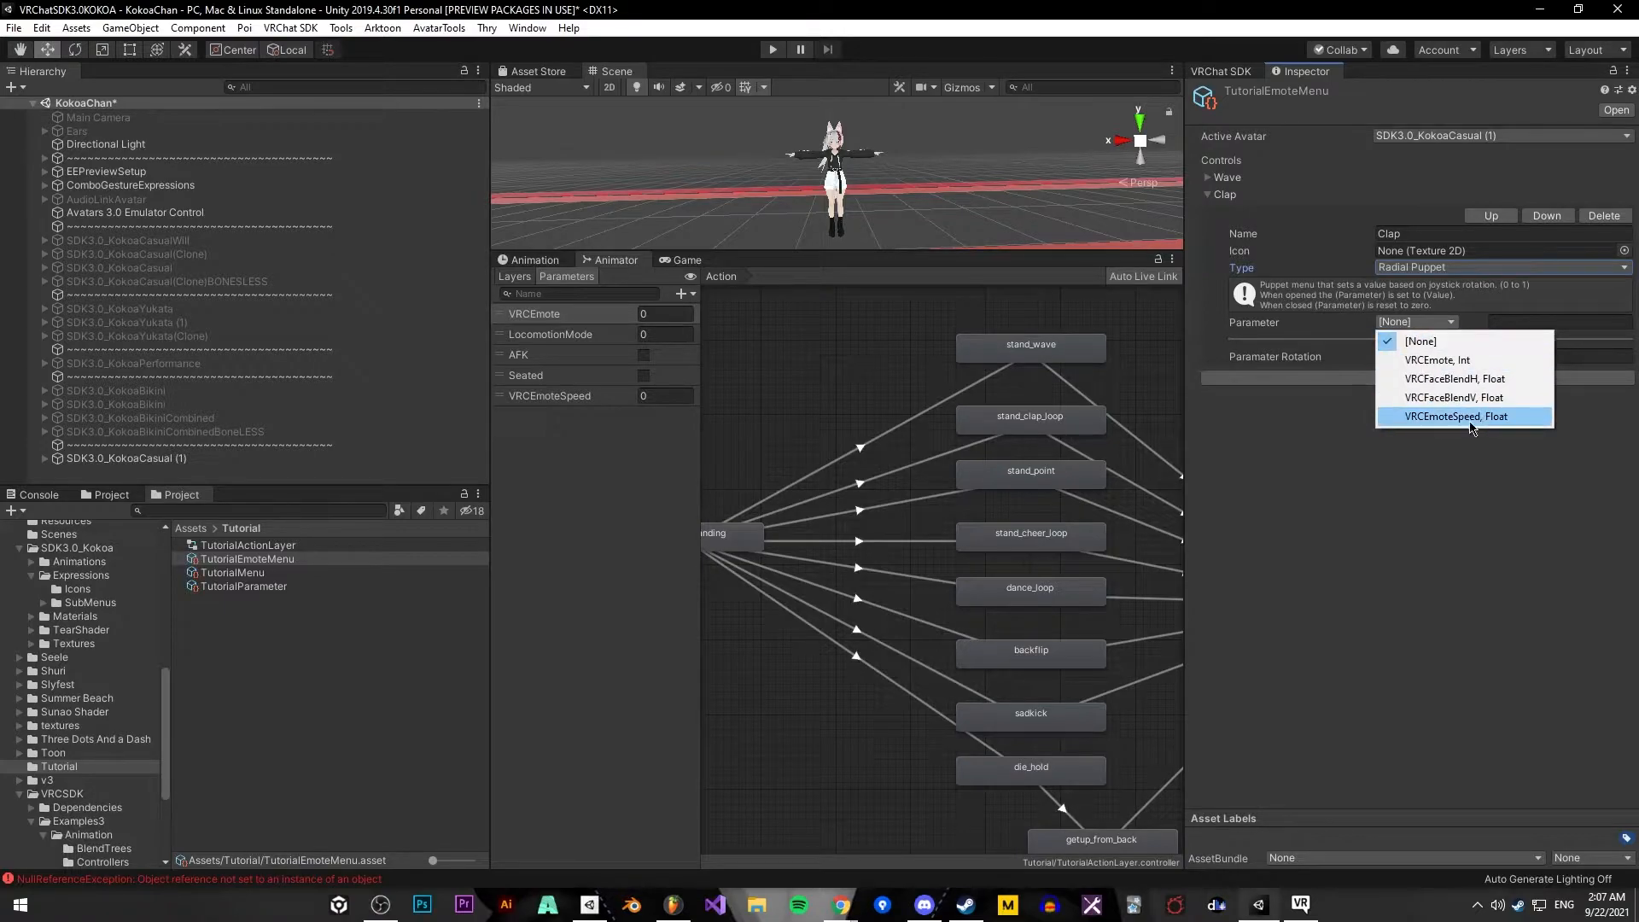
pyautogui.click(1442, 359)
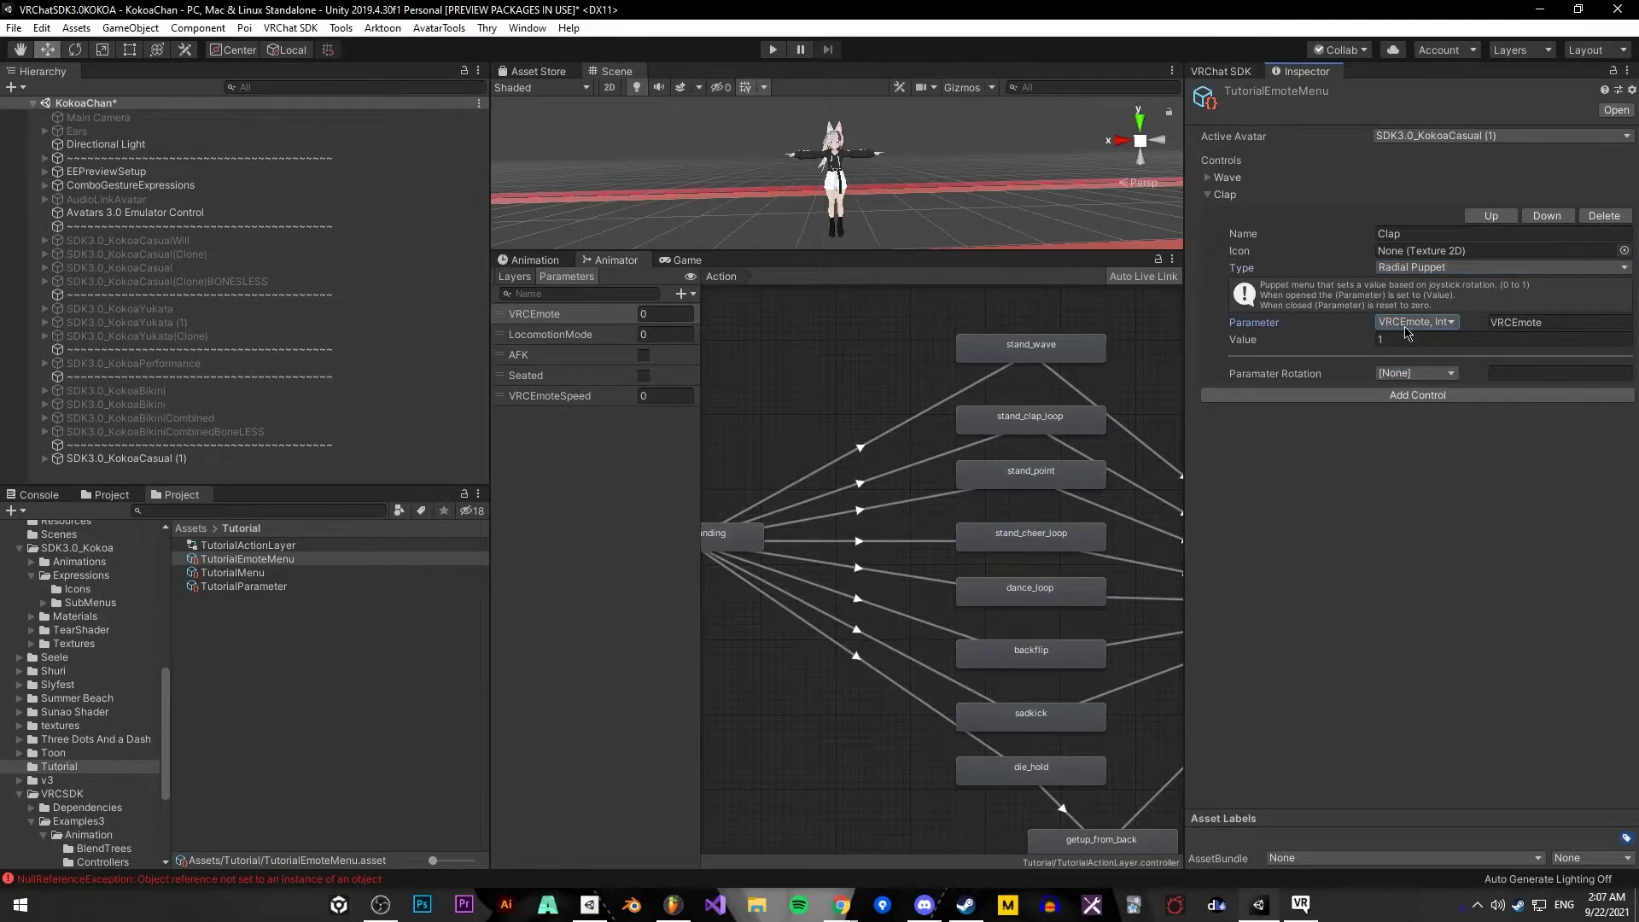
pyautogui.click(899, 482)
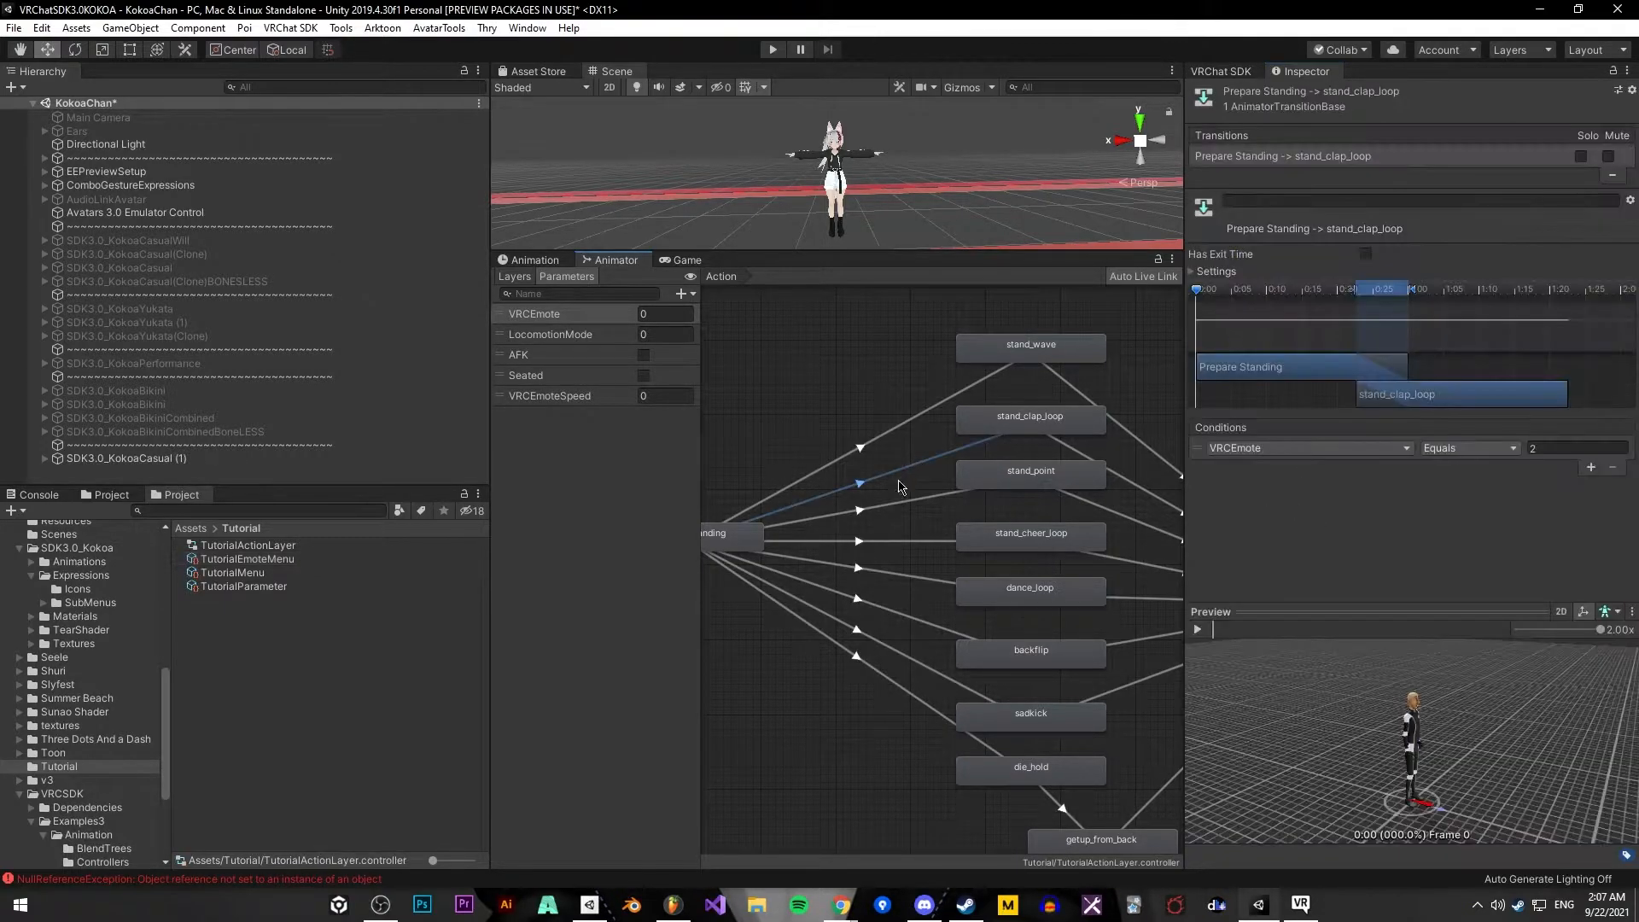
pyautogui.click(247, 559)
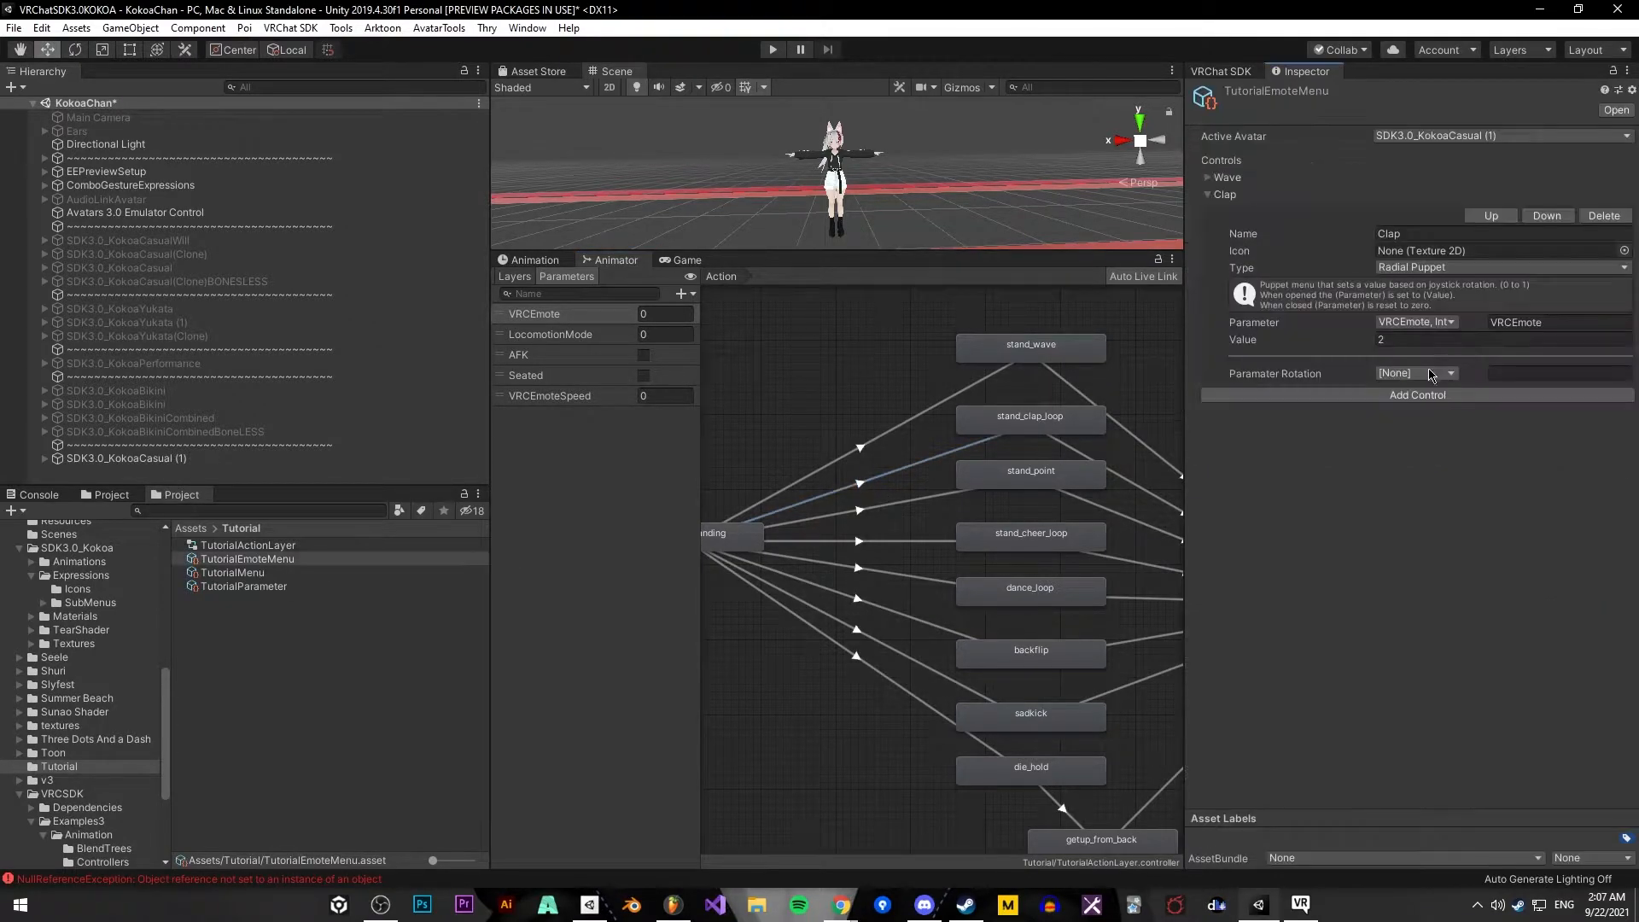
pyautogui.click(1416, 373)
pyautogui.click(1498, 470)
pyautogui.click(1441, 448)
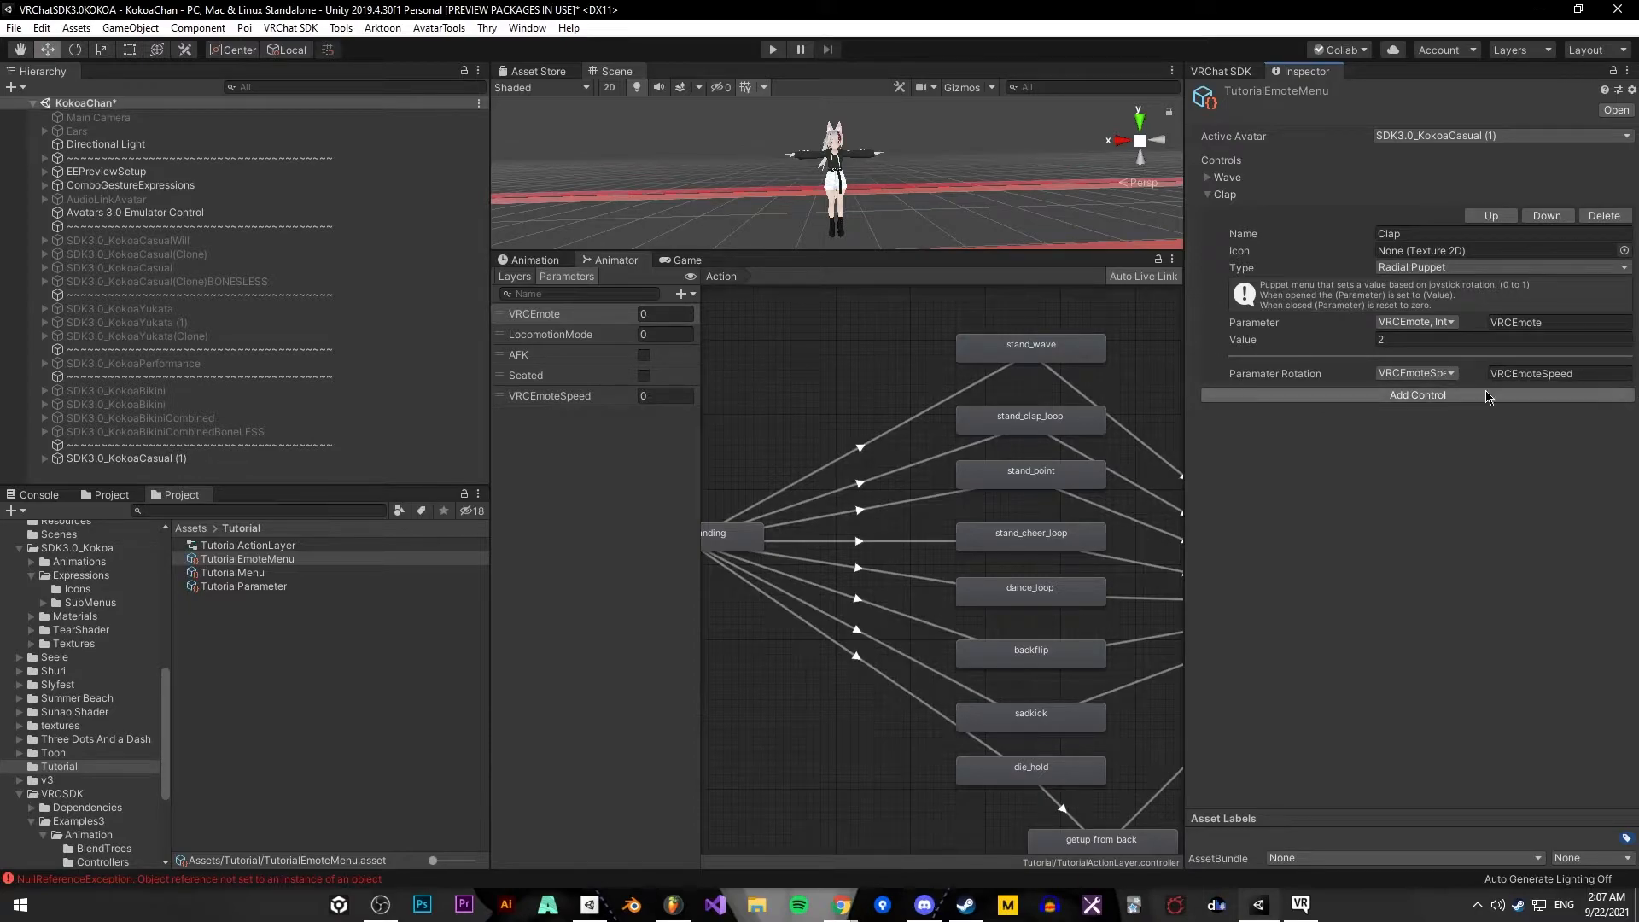
# Add the remaining emote controls below Clap: Point, Cheer, Dance, Backflip, Sadkick and Die
pyautogui.click(1207, 194)
pyautogui.click(1291, 214)
pyautogui.click(1207, 211)
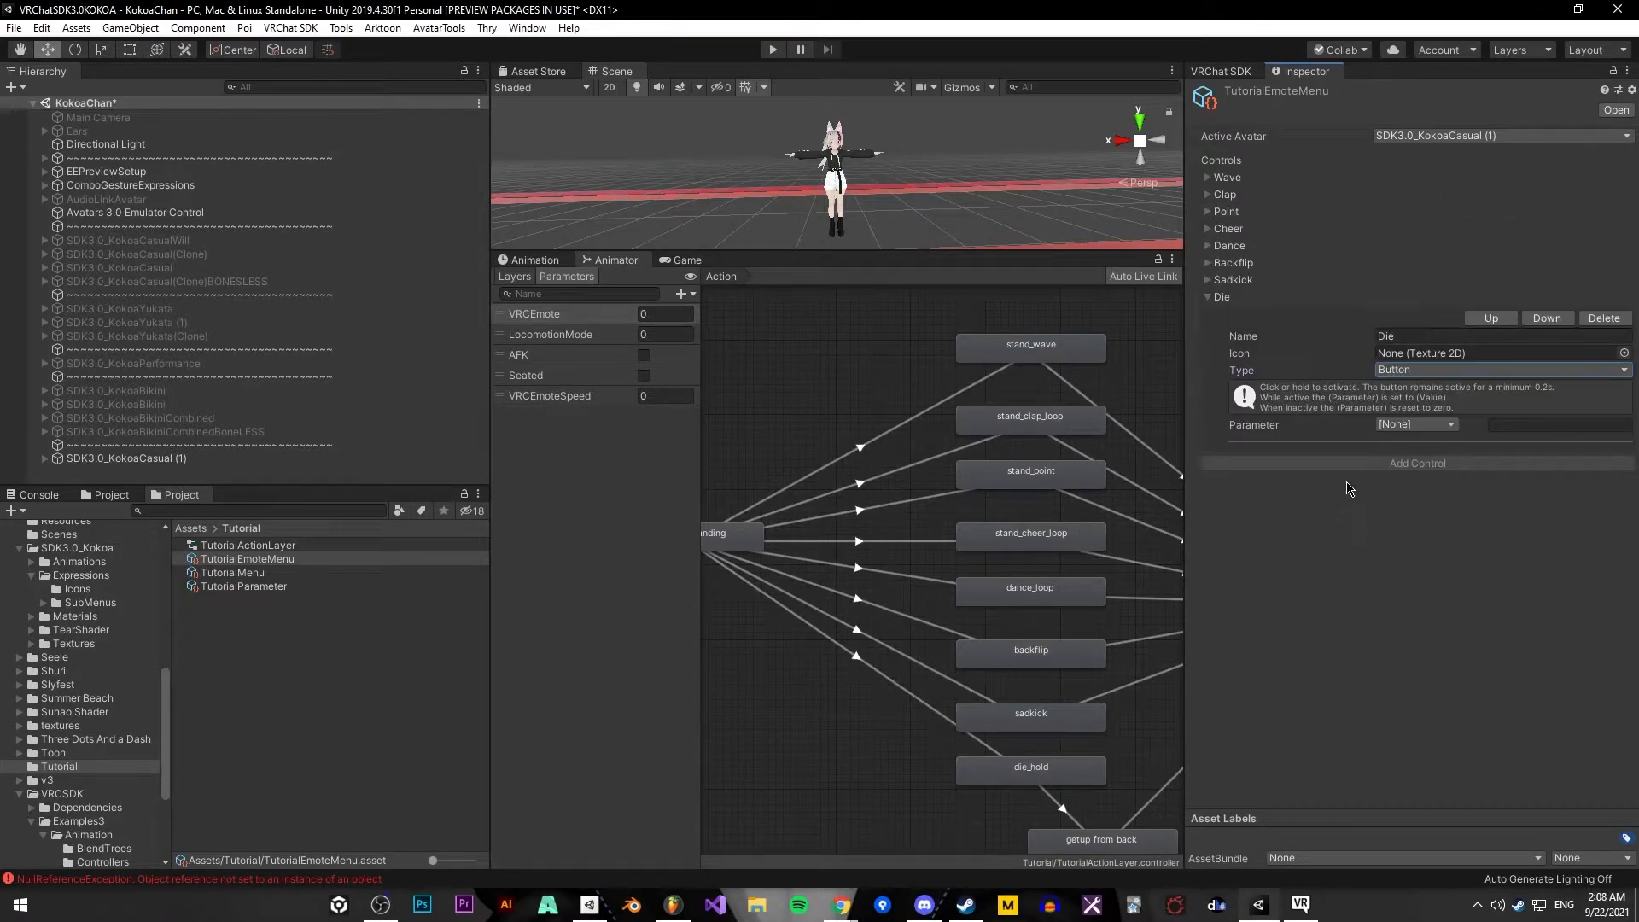
# Change the Die control to the Toggle type and look over the die_hold and getup_from_back states in the graph
pyautogui.click(1437, 370)
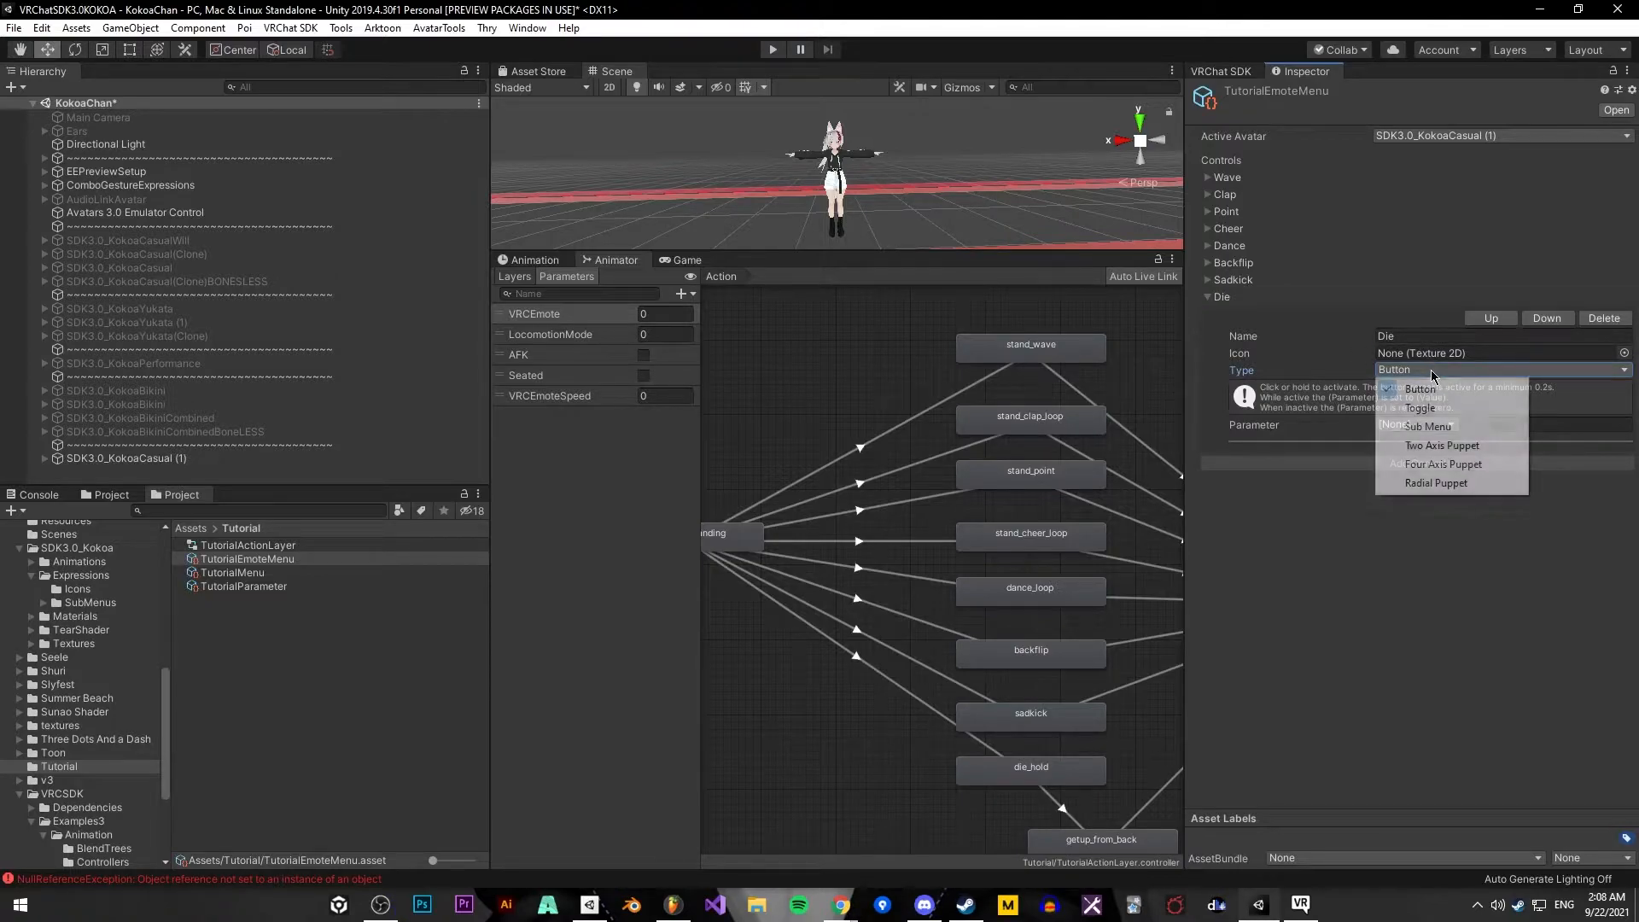
pyautogui.click(1439, 415)
pyautogui.moveTo(886, 737); pyautogui.dragTo(785, 578, button='middle')
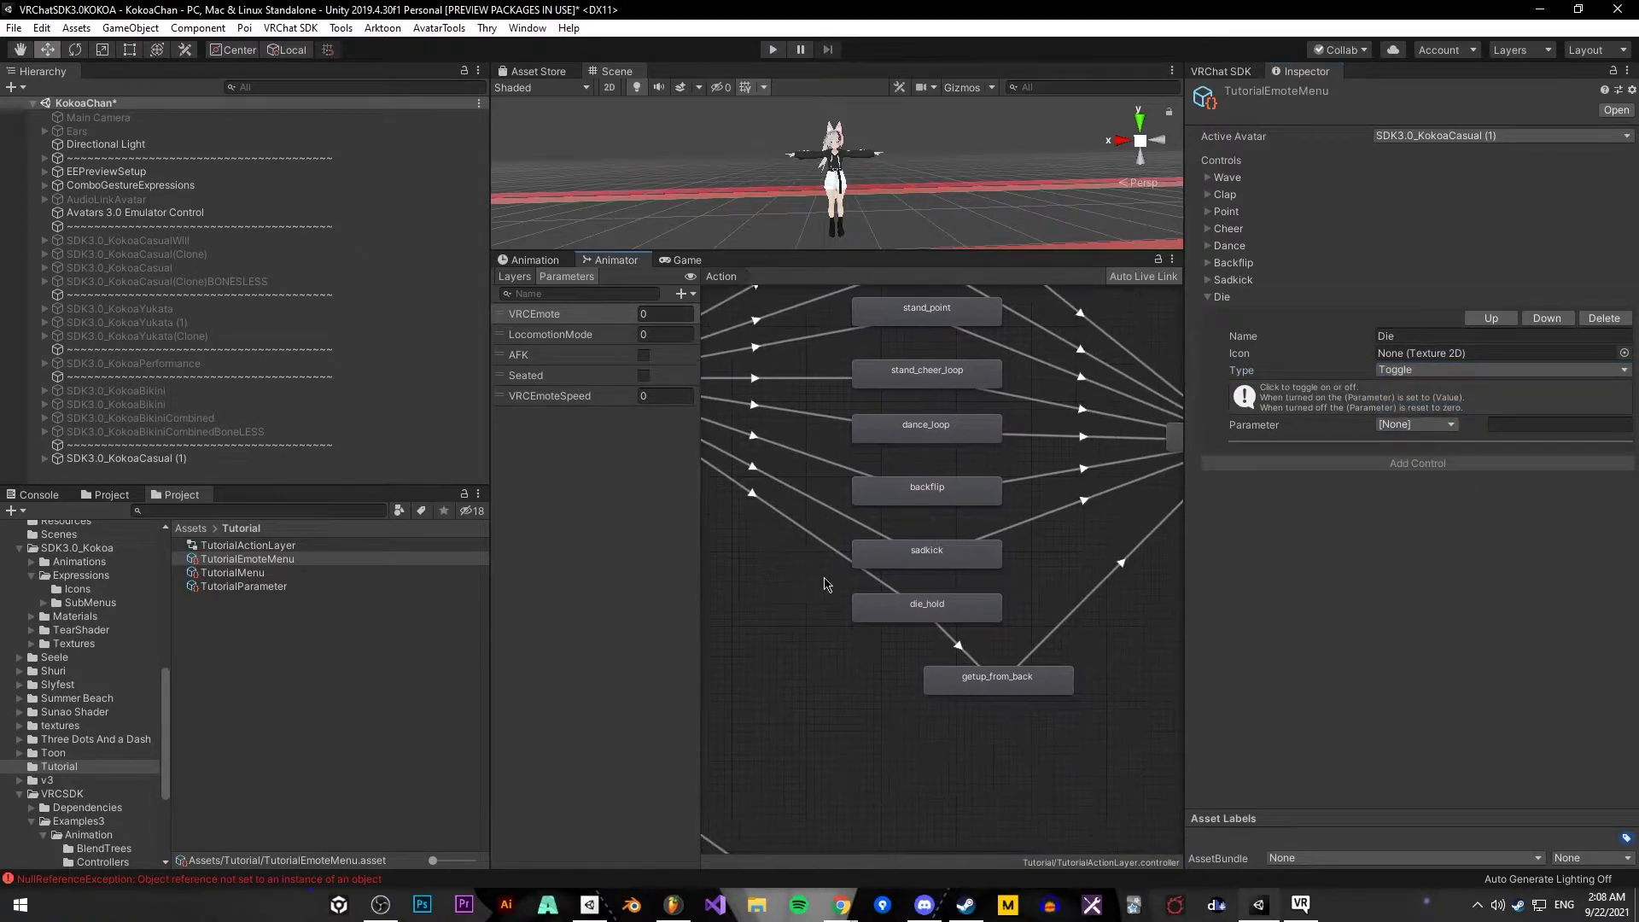
pyautogui.moveTo(944, 562); pyautogui.dragTo(866, 563, button='middle')
pyautogui.moveTo(1024, 515); pyautogui.dragTo(1018, 570, button='middle')
pyautogui.moveTo(947, 465)
pyautogui.mouseDown(button='middle')
pyautogui.moveTo(961, 485)
pyautogui.moveTo(959, 466)
pyautogui.mouseUp(button='middle')
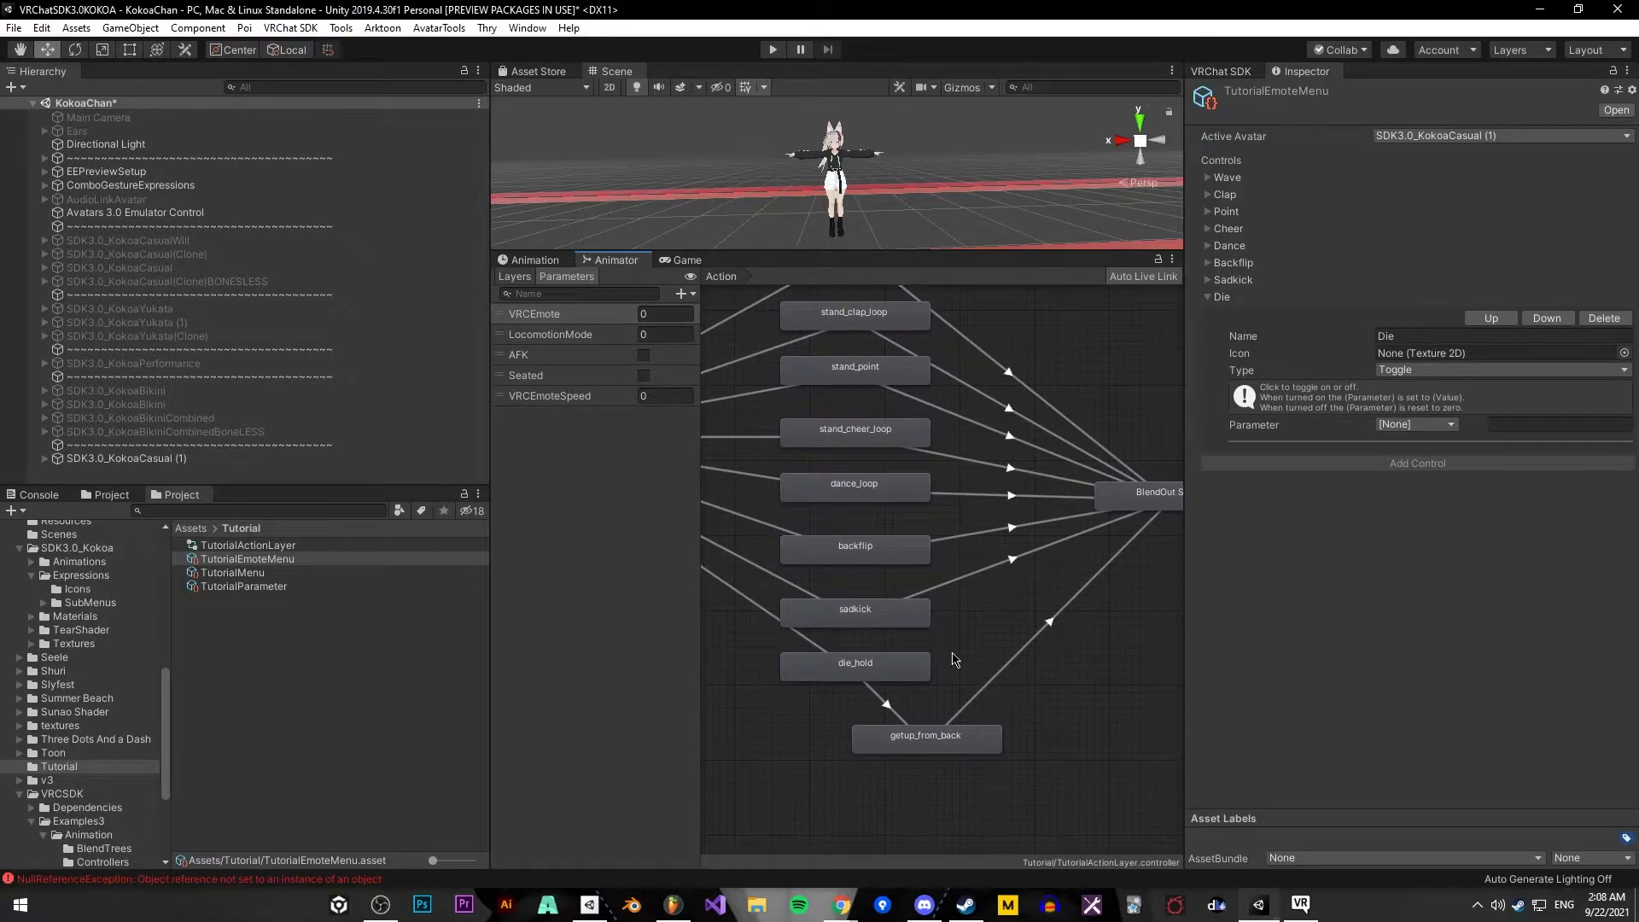
# Assign VRCEmote with value 8 as the Die control's parameter, check the transition into die_hold, and collapse the control
pyautogui.click(1336, 536)
pyautogui.click(1416, 425)
pyautogui.click(1421, 453)
pyautogui.click(1443, 441)
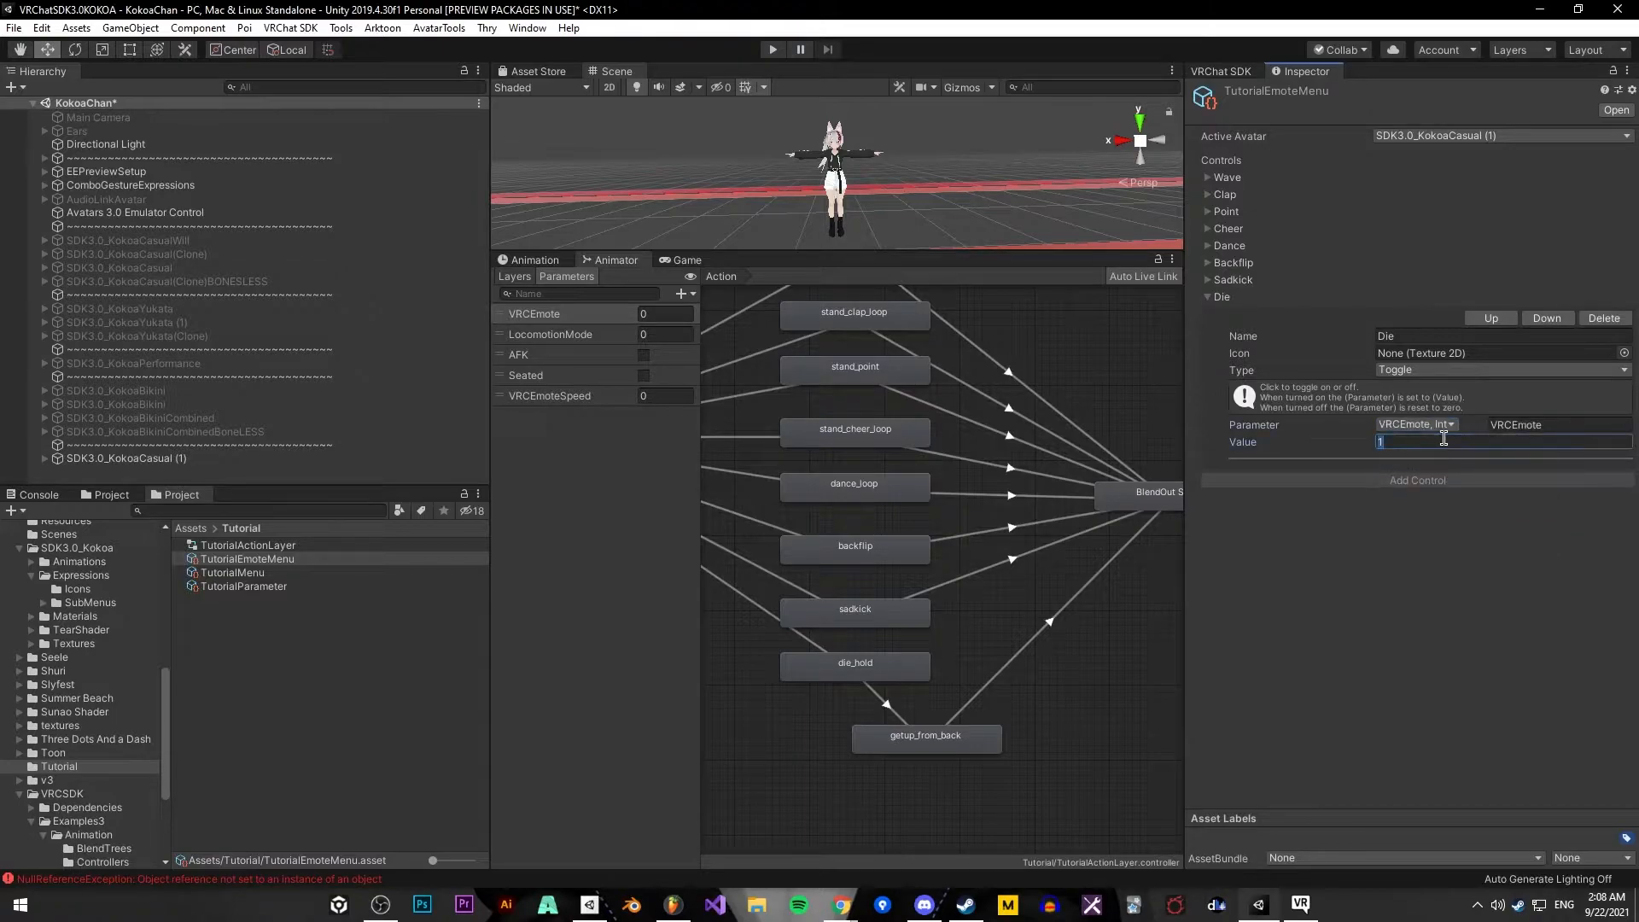
pyautogui.write('8')
pyautogui.press('Return')
pyautogui.click(747, 600)
pyautogui.moveTo(751, 579); pyautogui.dragTo(957, 628, button='middle')
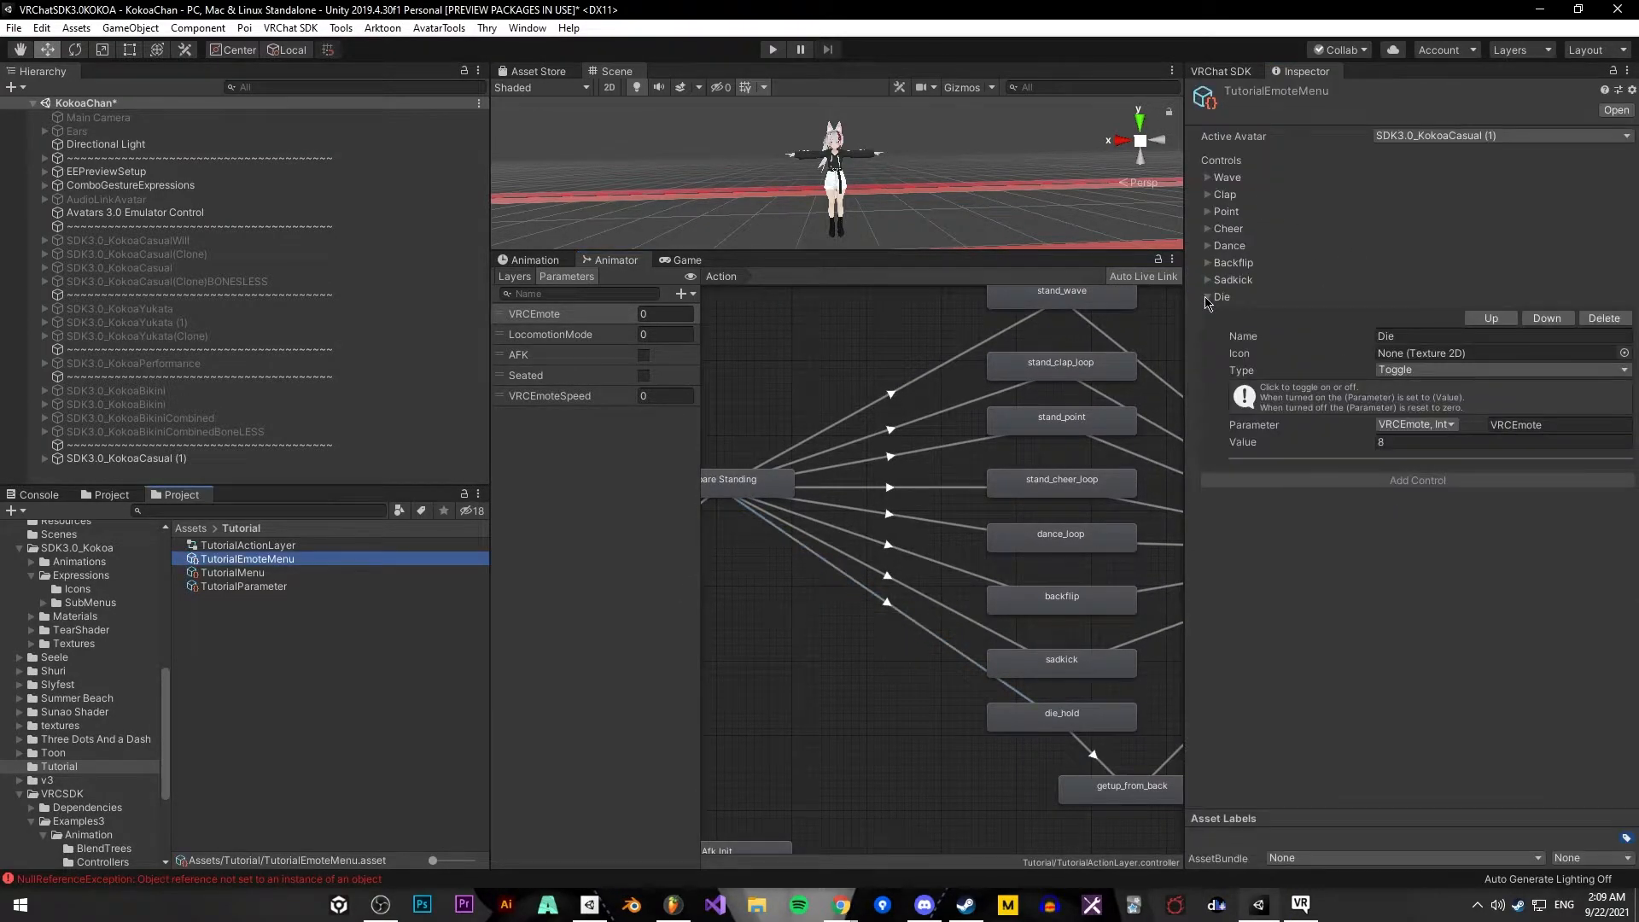
pyautogui.click(1207, 298)
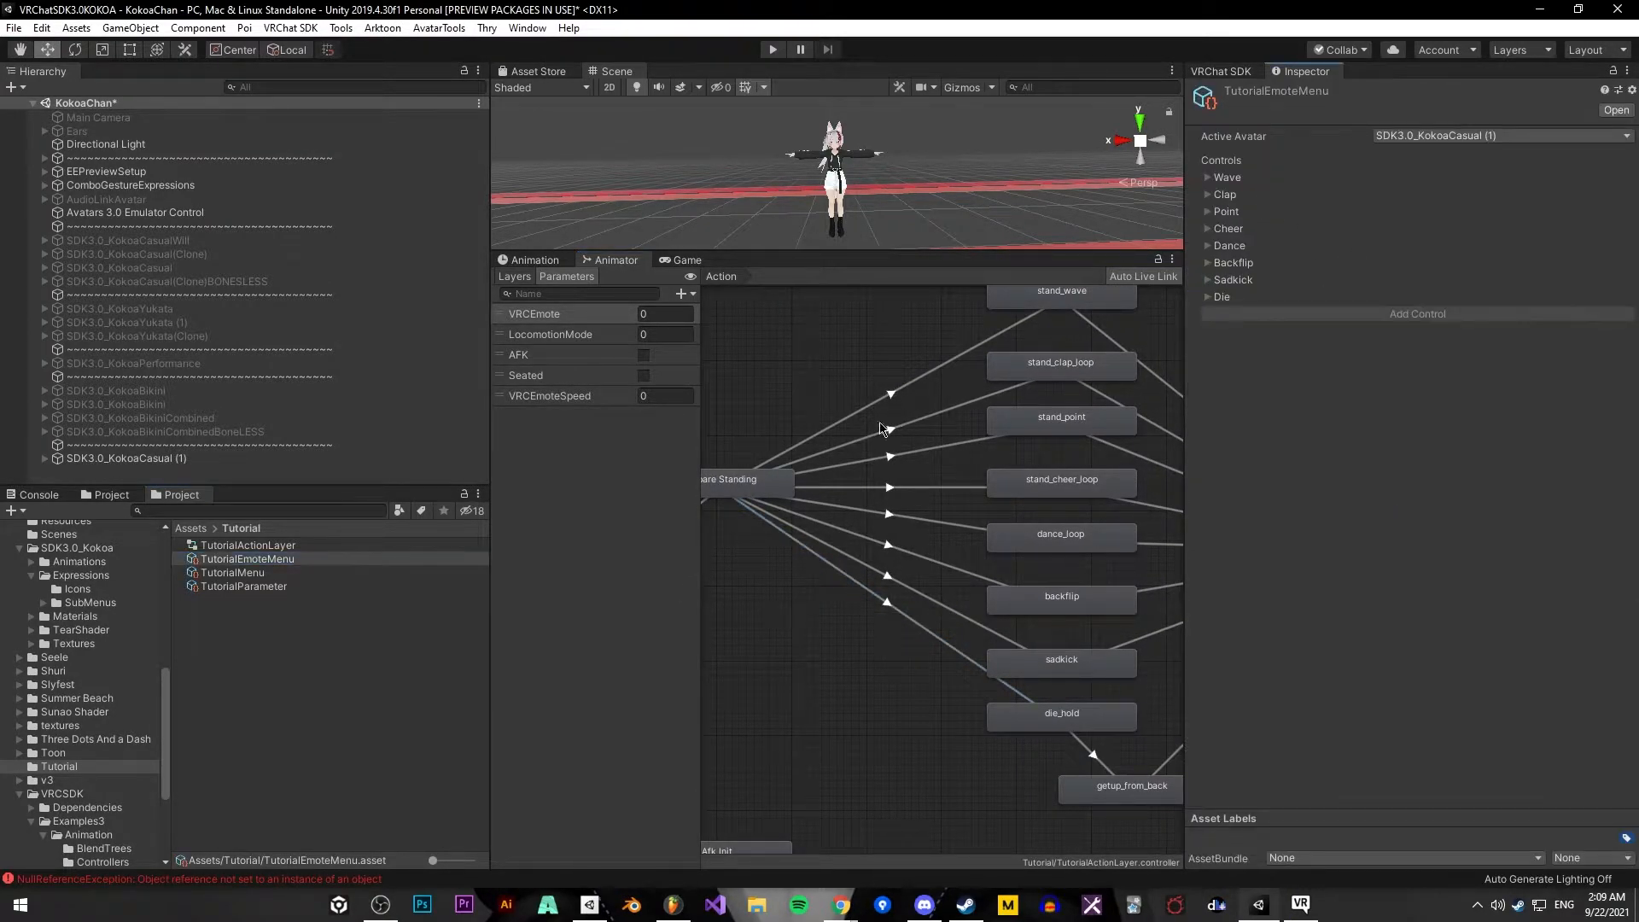
# Enable a speed multiplier driven by VRCEmoteSpeed on all seven emote states from stand_wave through sadkick, leaving die_hold out
pyautogui.moveTo(888, 350); pyautogui.dragTo(839, 429, button='middle')
pyautogui.click(888, 385)
pyautogui.click(970, 412)
pyautogui.moveTo(1023, 369); pyautogui.dragTo(992, 325, button='middle')
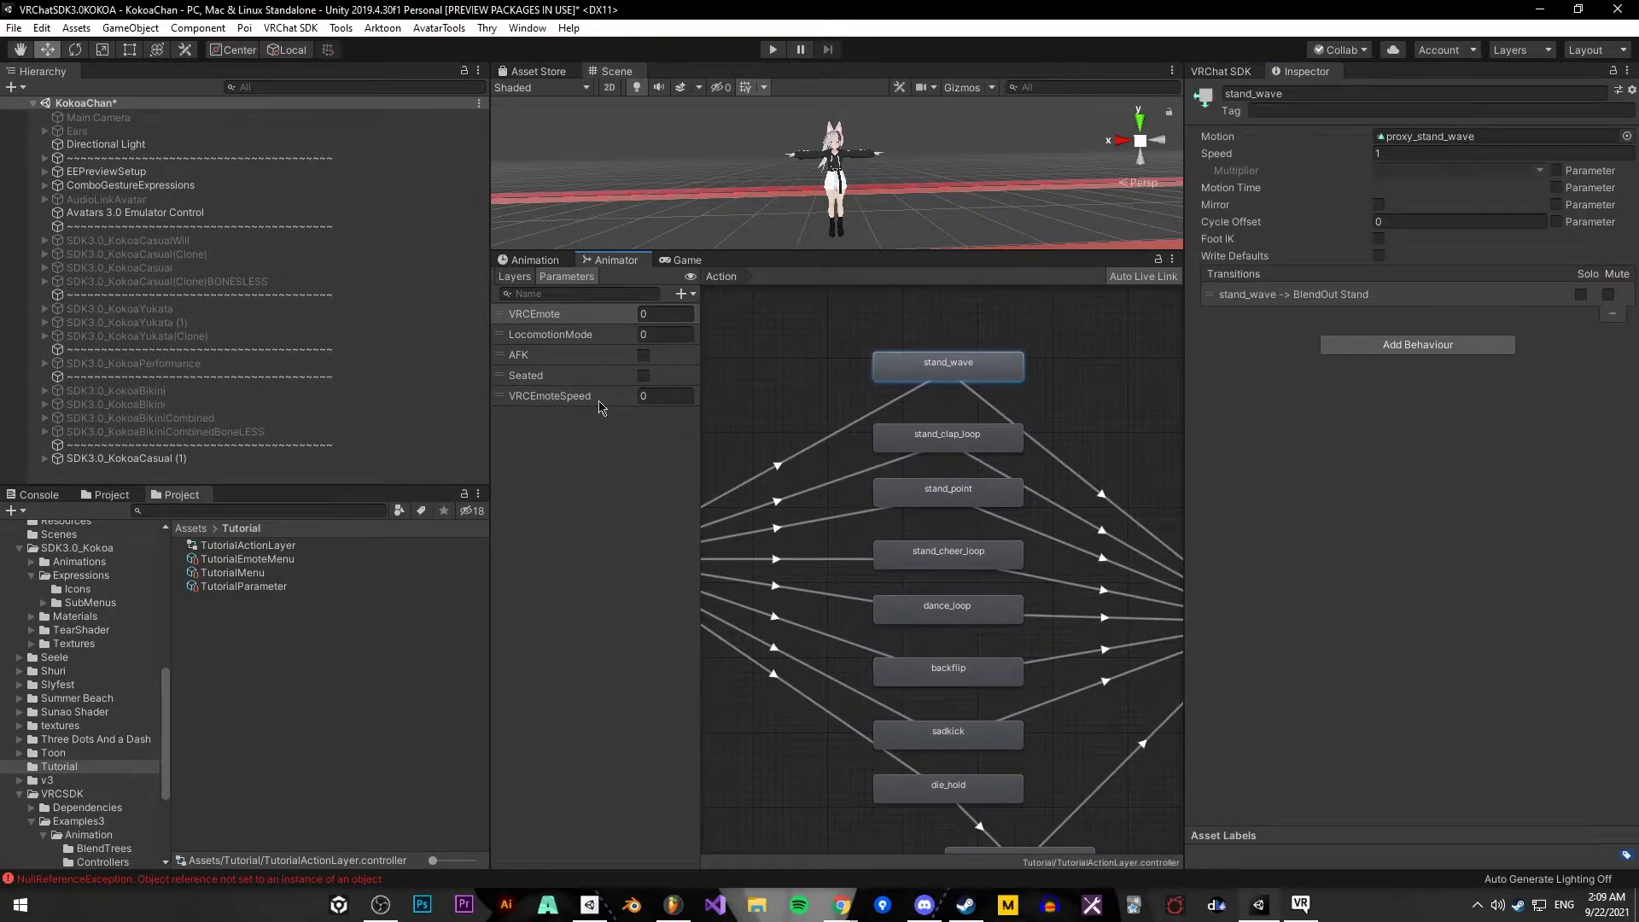
pyautogui.moveTo(1101, 339)
pyautogui.mouseDown(button='middle')
pyautogui.moveTo(1109, 318)
pyautogui.moveTo(1103, 362)
pyautogui.mouseUp(button='middle')
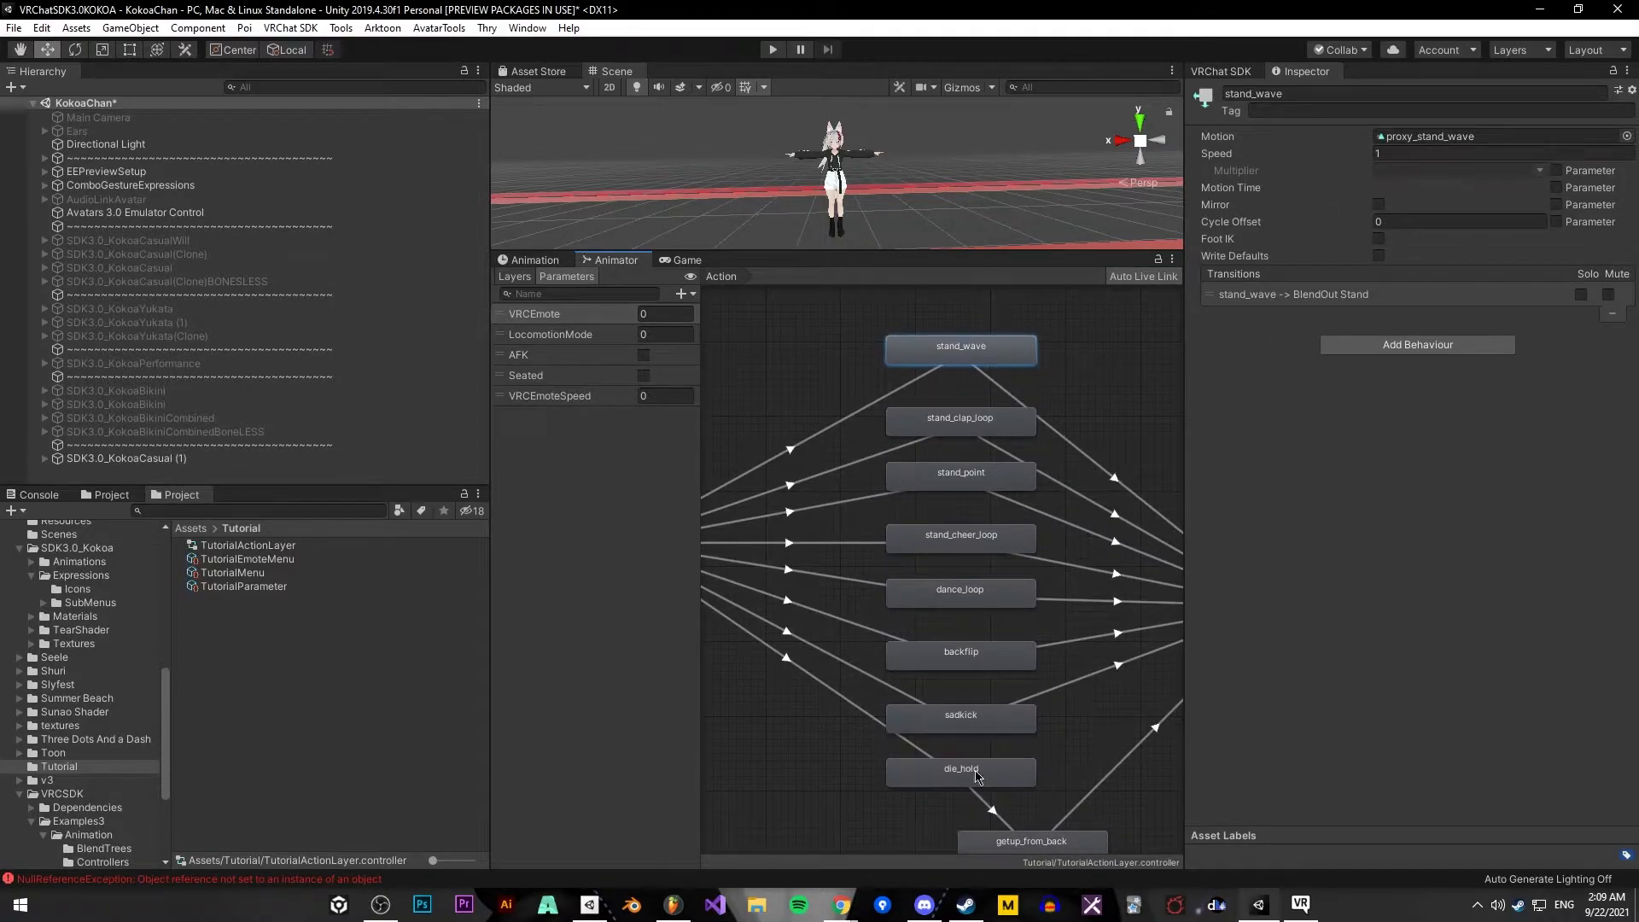
pyautogui.keyDown('ctrl'); pyautogui.click(966, 422); pyautogui.keyUp('ctrl')
pyautogui.keyDown('ctrl'); pyautogui.click(964, 482); pyautogui.keyUp('ctrl')
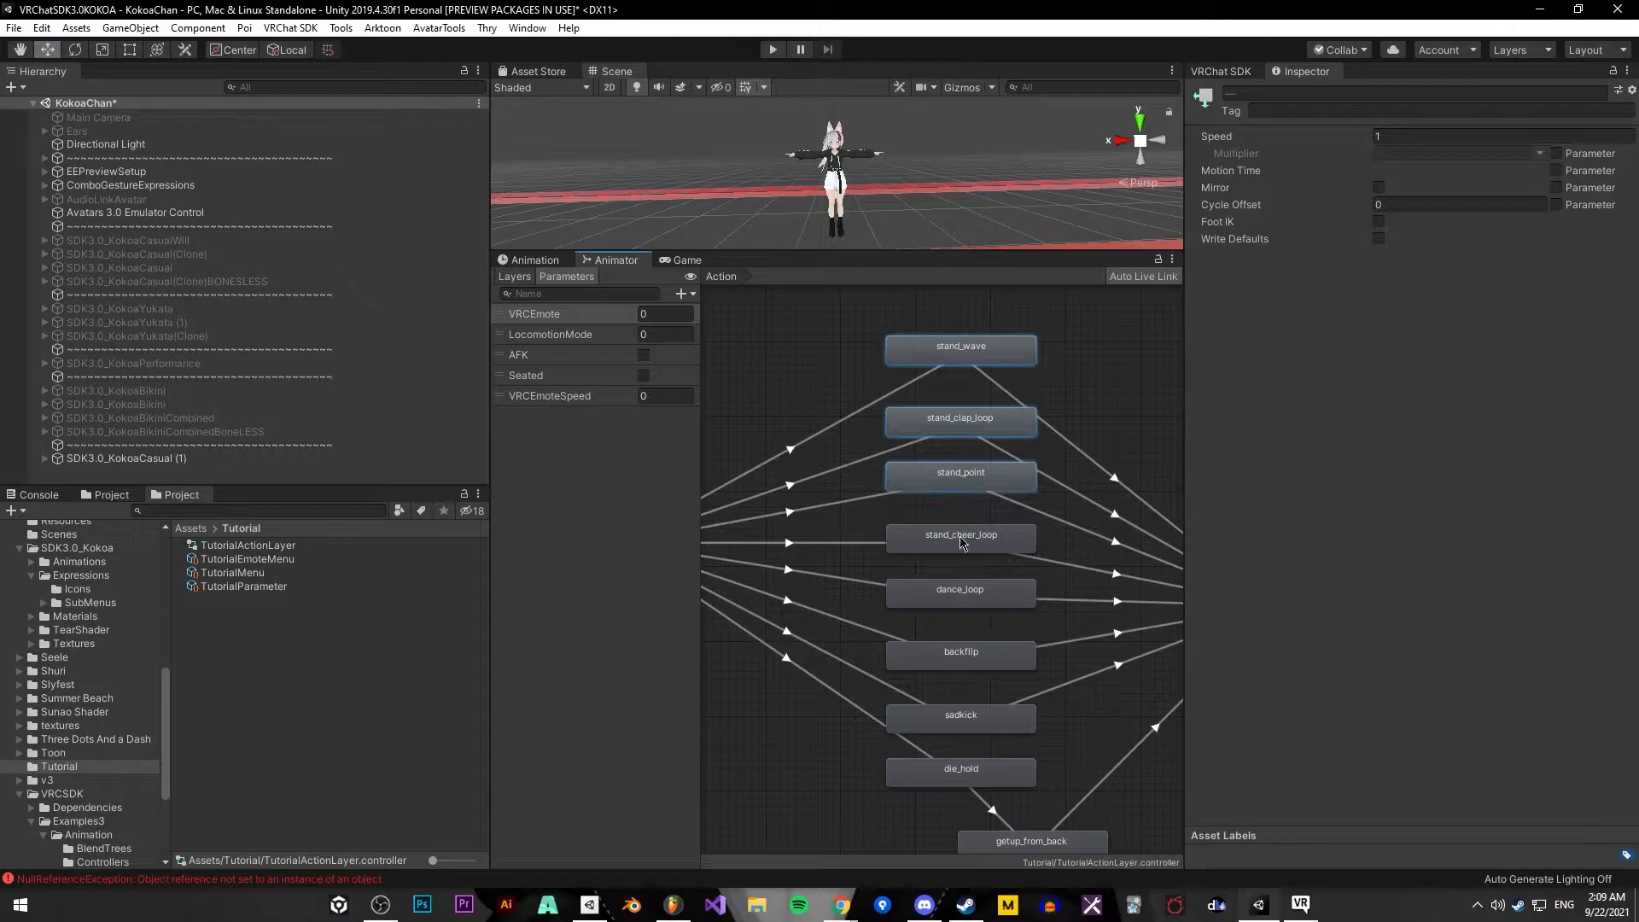
pyautogui.keyDown('ctrl'); pyautogui.click(961, 537); pyautogui.keyUp('ctrl')
pyautogui.keyDown('ctrl'); pyautogui.click(961, 597); pyautogui.keyUp('ctrl')
pyautogui.keyDown('ctrl'); pyautogui.click(964, 662); pyautogui.keyUp('ctrl')
pyautogui.keyDown('ctrl'); pyautogui.click(967, 718); pyautogui.keyUp('ctrl')
pyautogui.keyDown('ctrl'); pyautogui.click(971, 777); pyautogui.keyUp('ctrl')
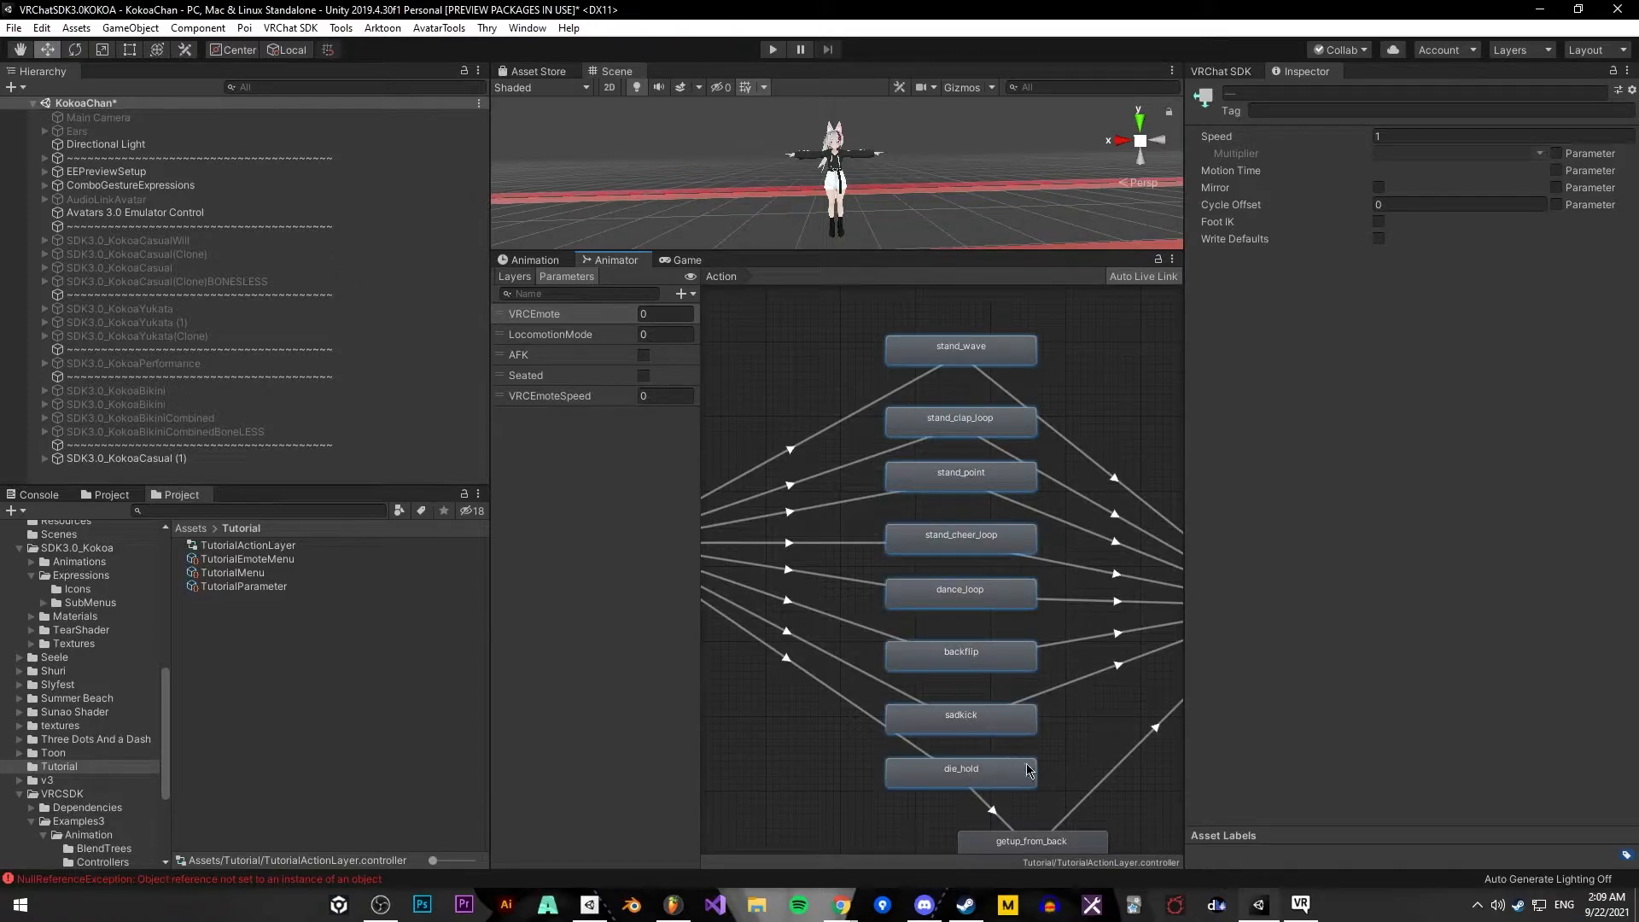
pyautogui.keyDown('ctrl'); pyautogui.click(988, 777); pyautogui.keyUp('ctrl')
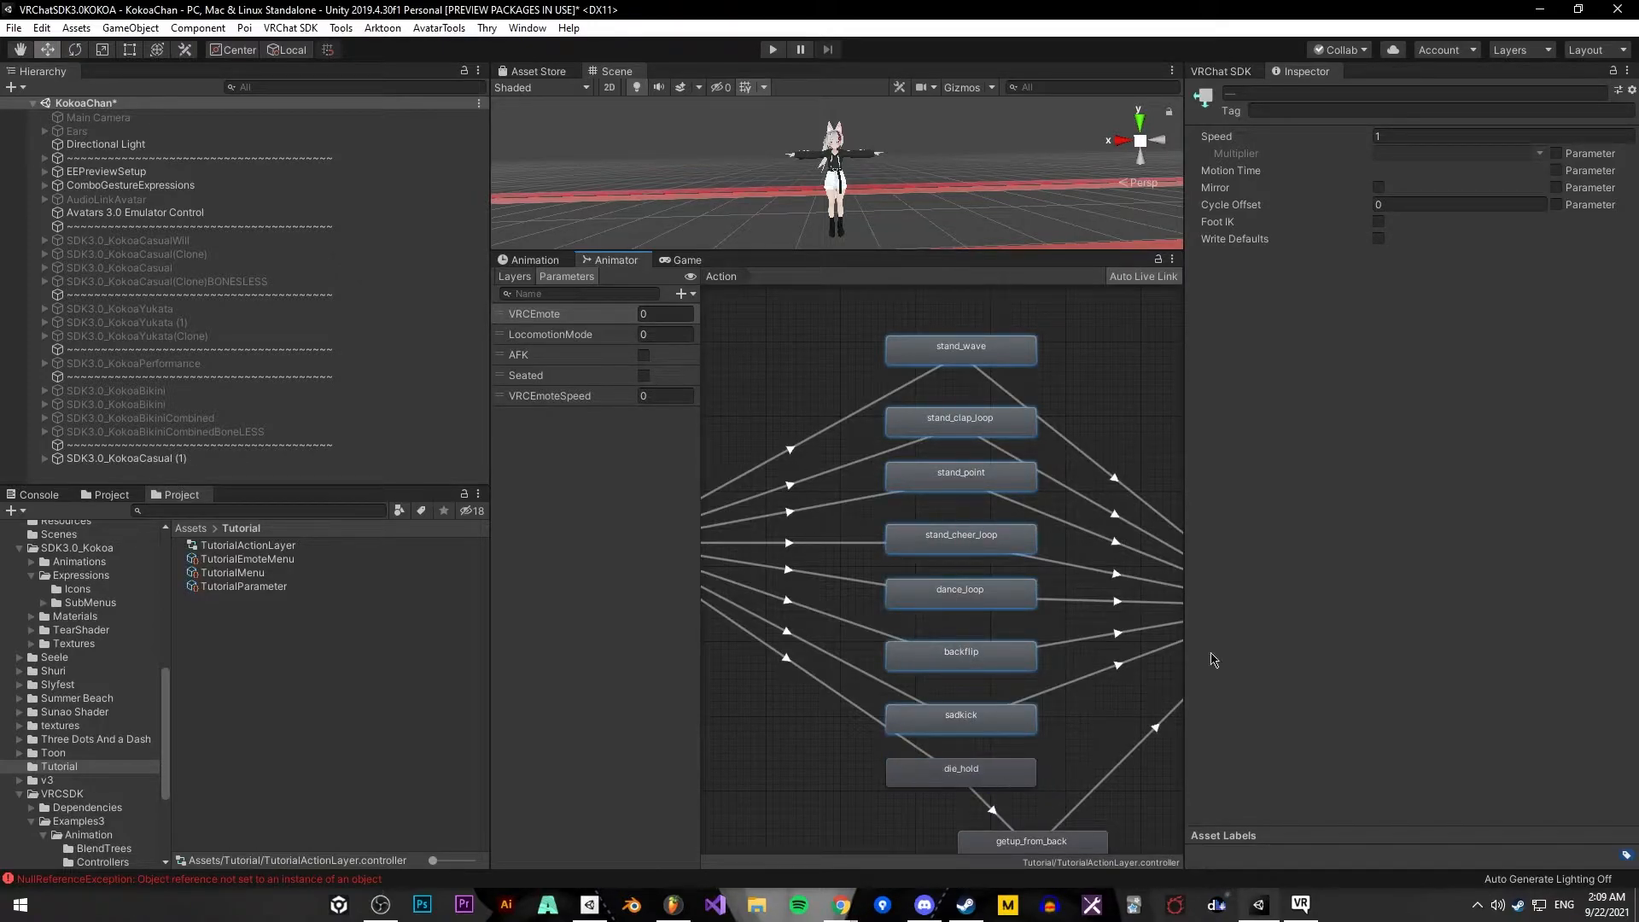
pyautogui.click(1555, 156)
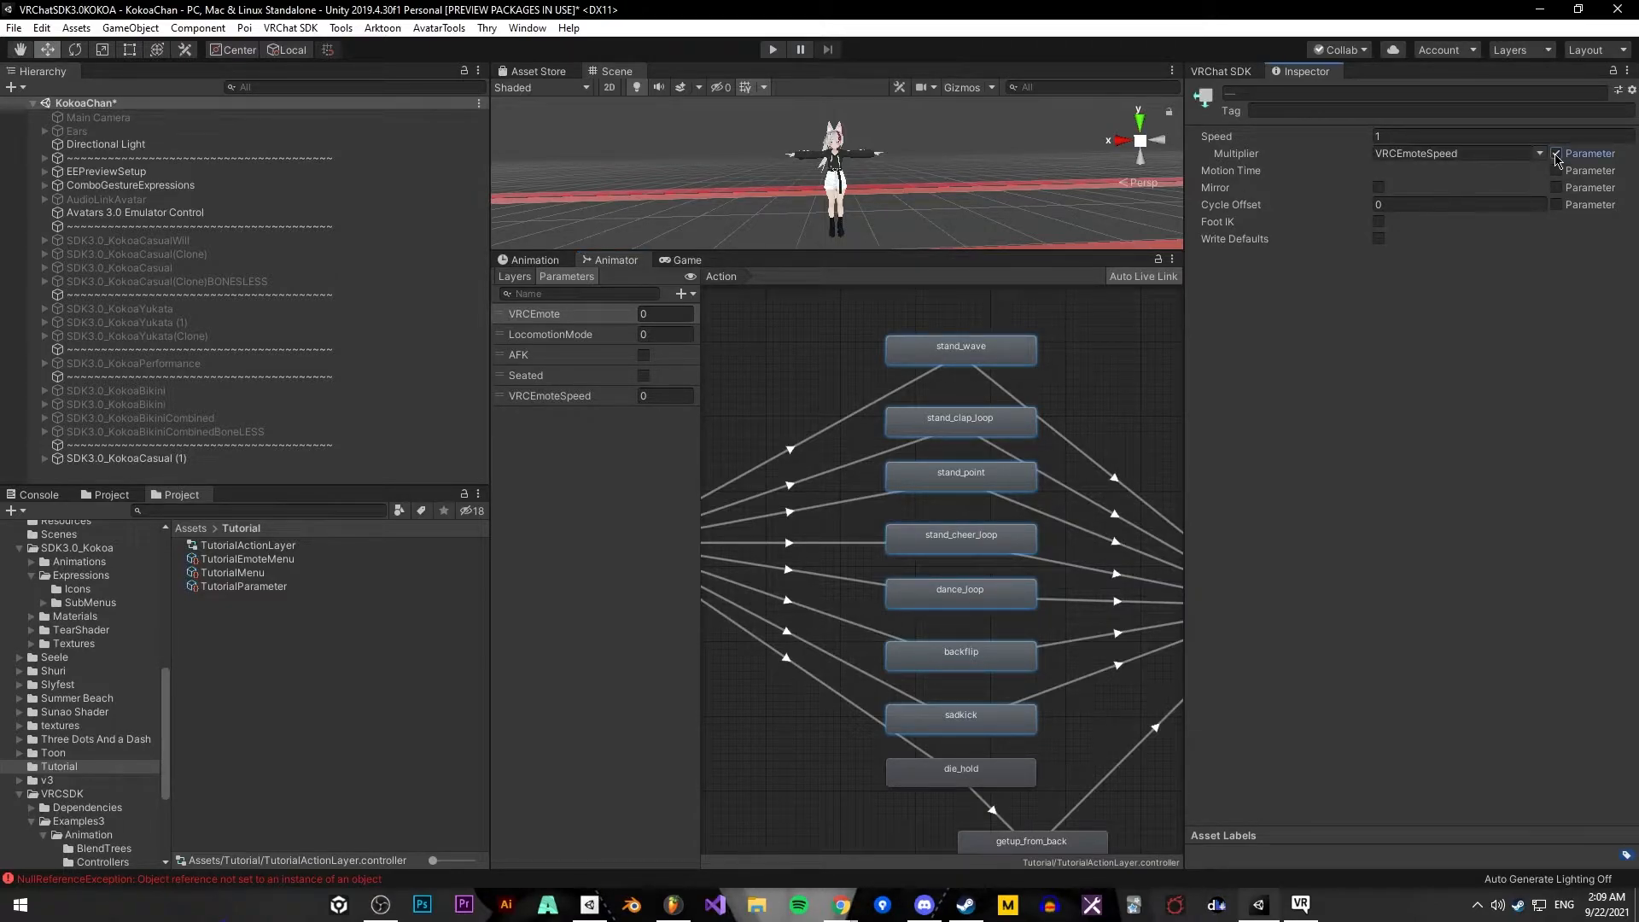
pyautogui.click(1542, 155)
pyautogui.click(1534, 173)
# Check the speed and multiplier settings of individual emote states, including stand_wave, stand_clap_loop and die_hold
pyautogui.click(983, 420)
pyautogui.click(997, 353)
pyautogui.click(947, 558)
pyautogui.click(976, 535)
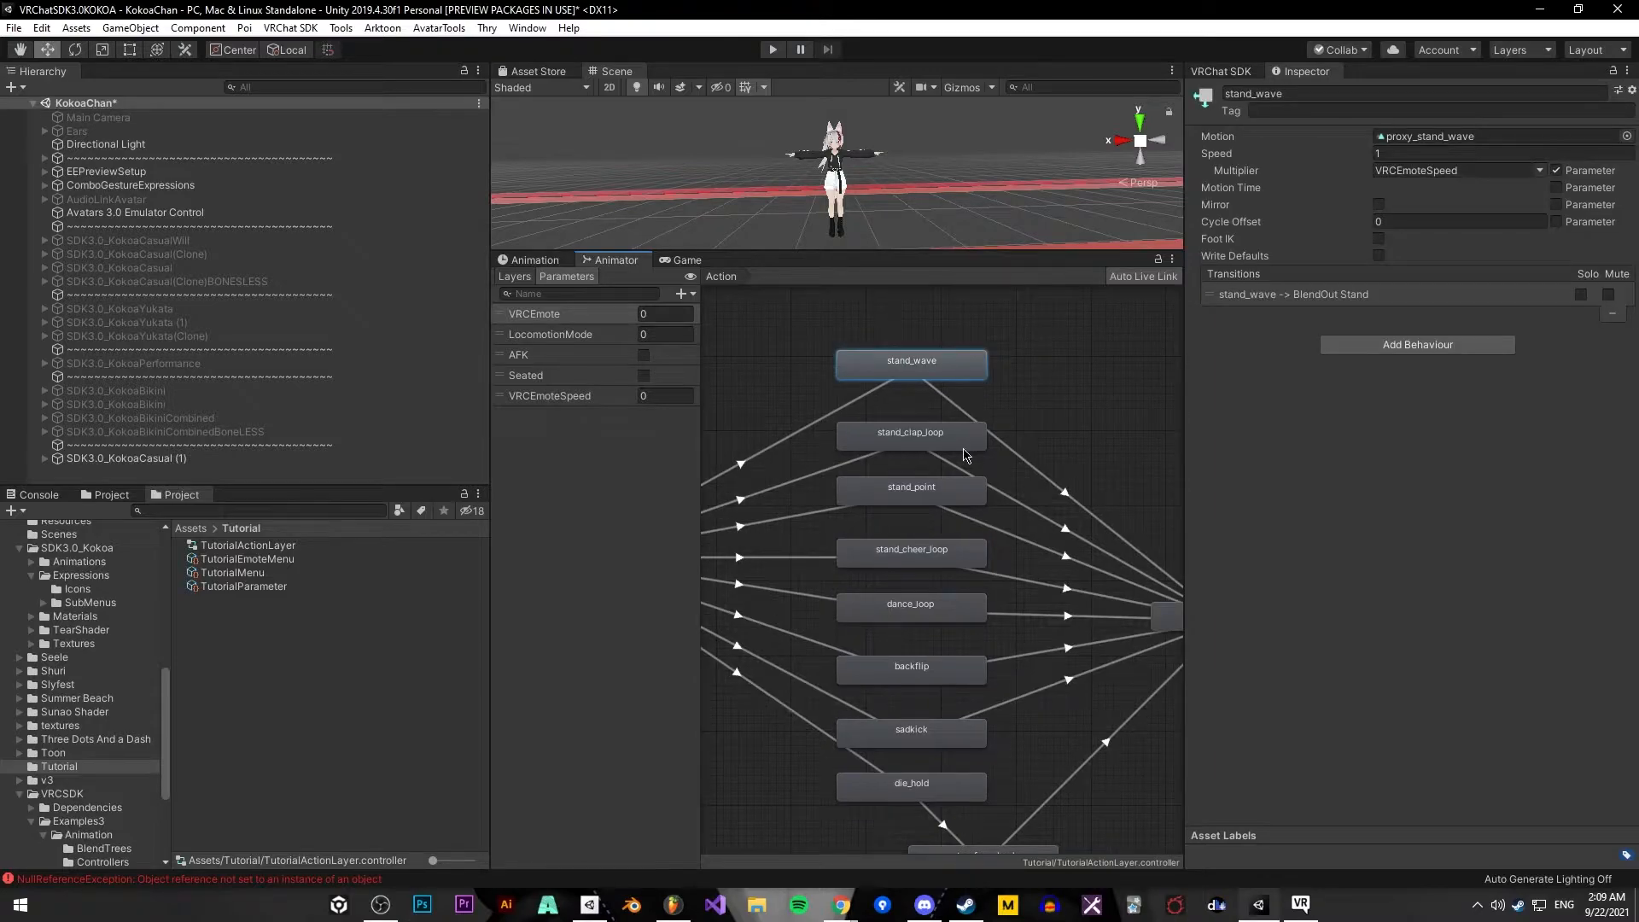
pyautogui.moveTo(1066, 408); pyautogui.dragTo(1080, 367, button='middle')
pyautogui.click(901, 755)
pyautogui.click(1054, 389)
pyautogui.click(937, 345)
pyautogui.click(935, 410)
pyautogui.click(1066, 369)
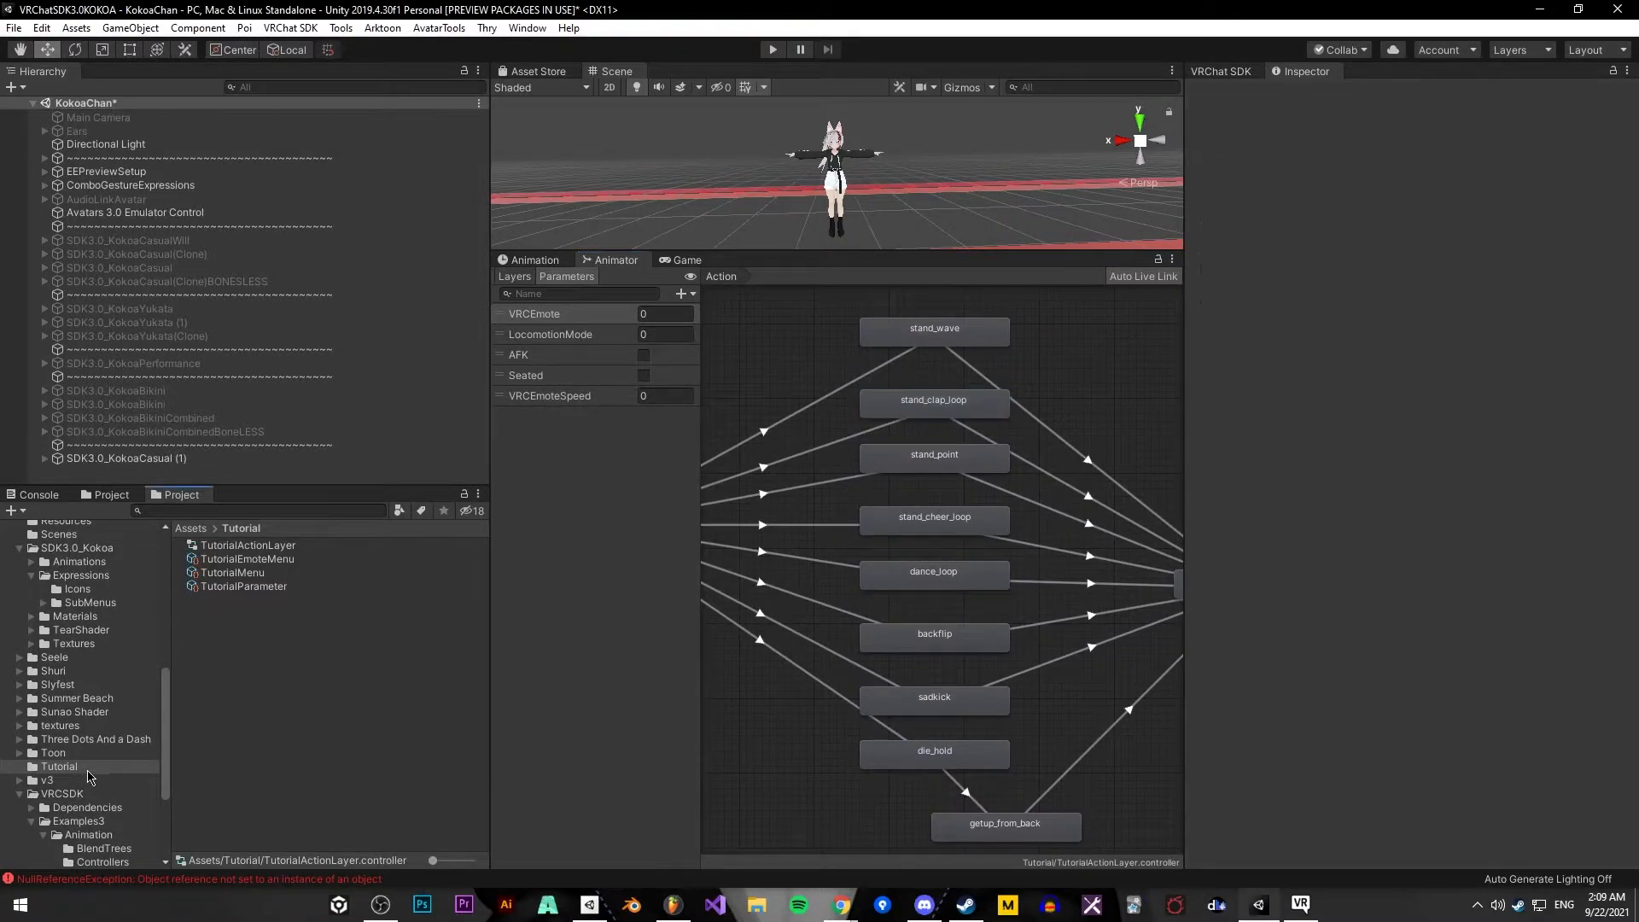
# Open the vrc_AvatarV3ActionLayerKOKOA controller from SDK3.0_Kokoa/Animations and examine the speeds of its wave, point, dance, backflip and sadkick states
pyautogui.scroll(5, 77, 725)
pyautogui.click(79, 663)
pyautogui.click(279, 709)
pyautogui.click(888, 375)
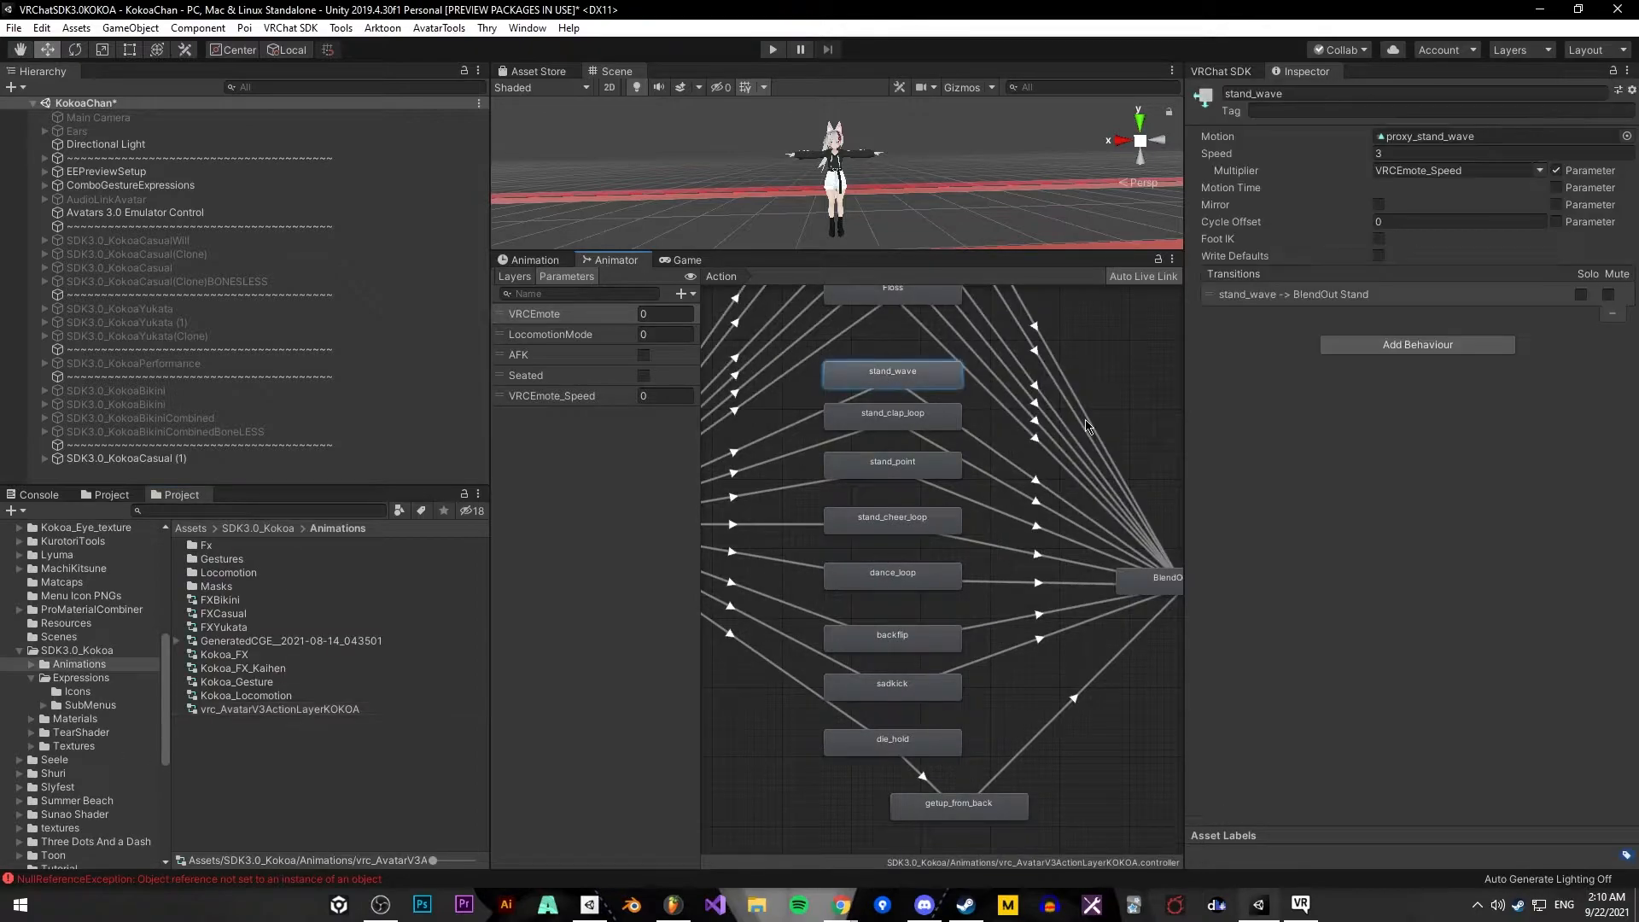
pyautogui.click(913, 469)
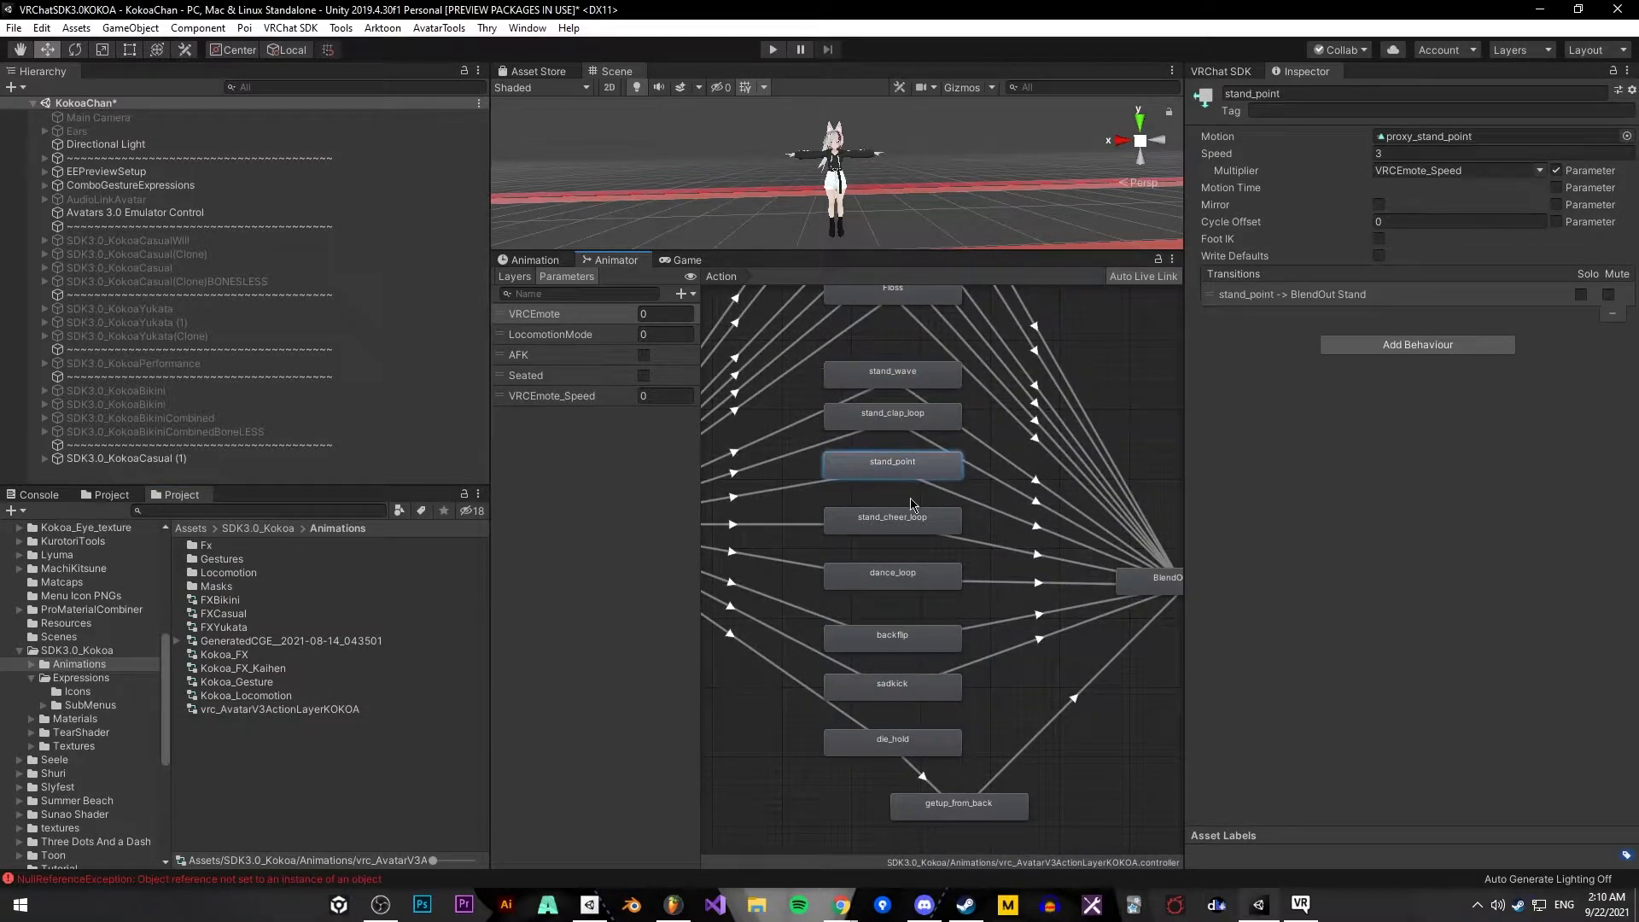
pyautogui.click(915, 578)
pyautogui.click(913, 642)
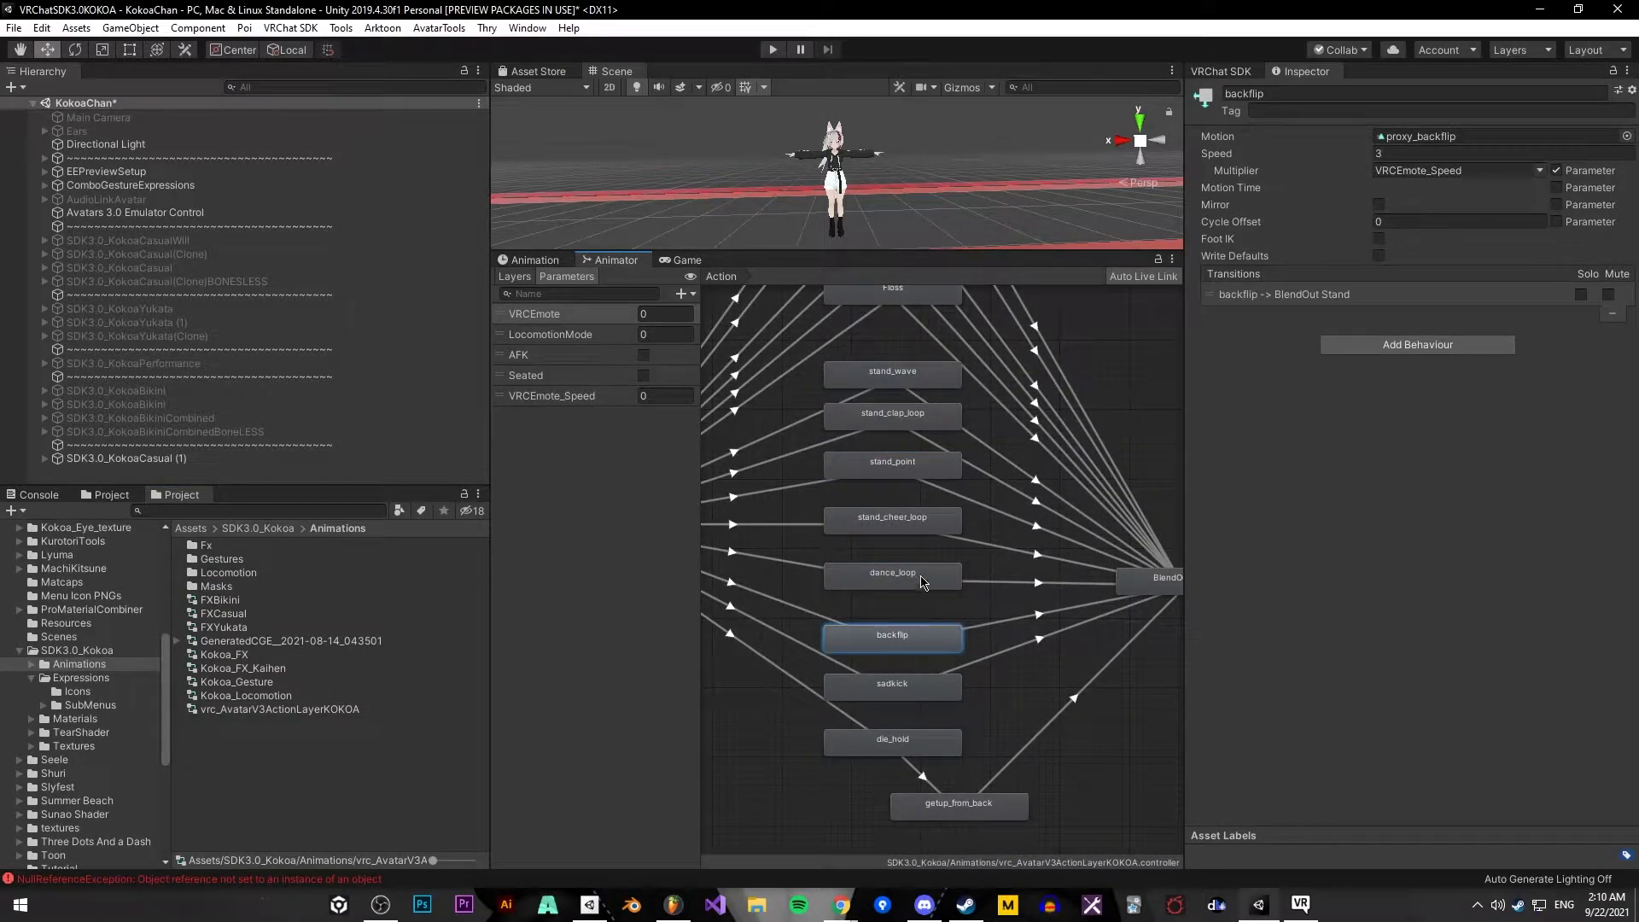
pyautogui.click(907, 467)
pyautogui.click(921, 379)
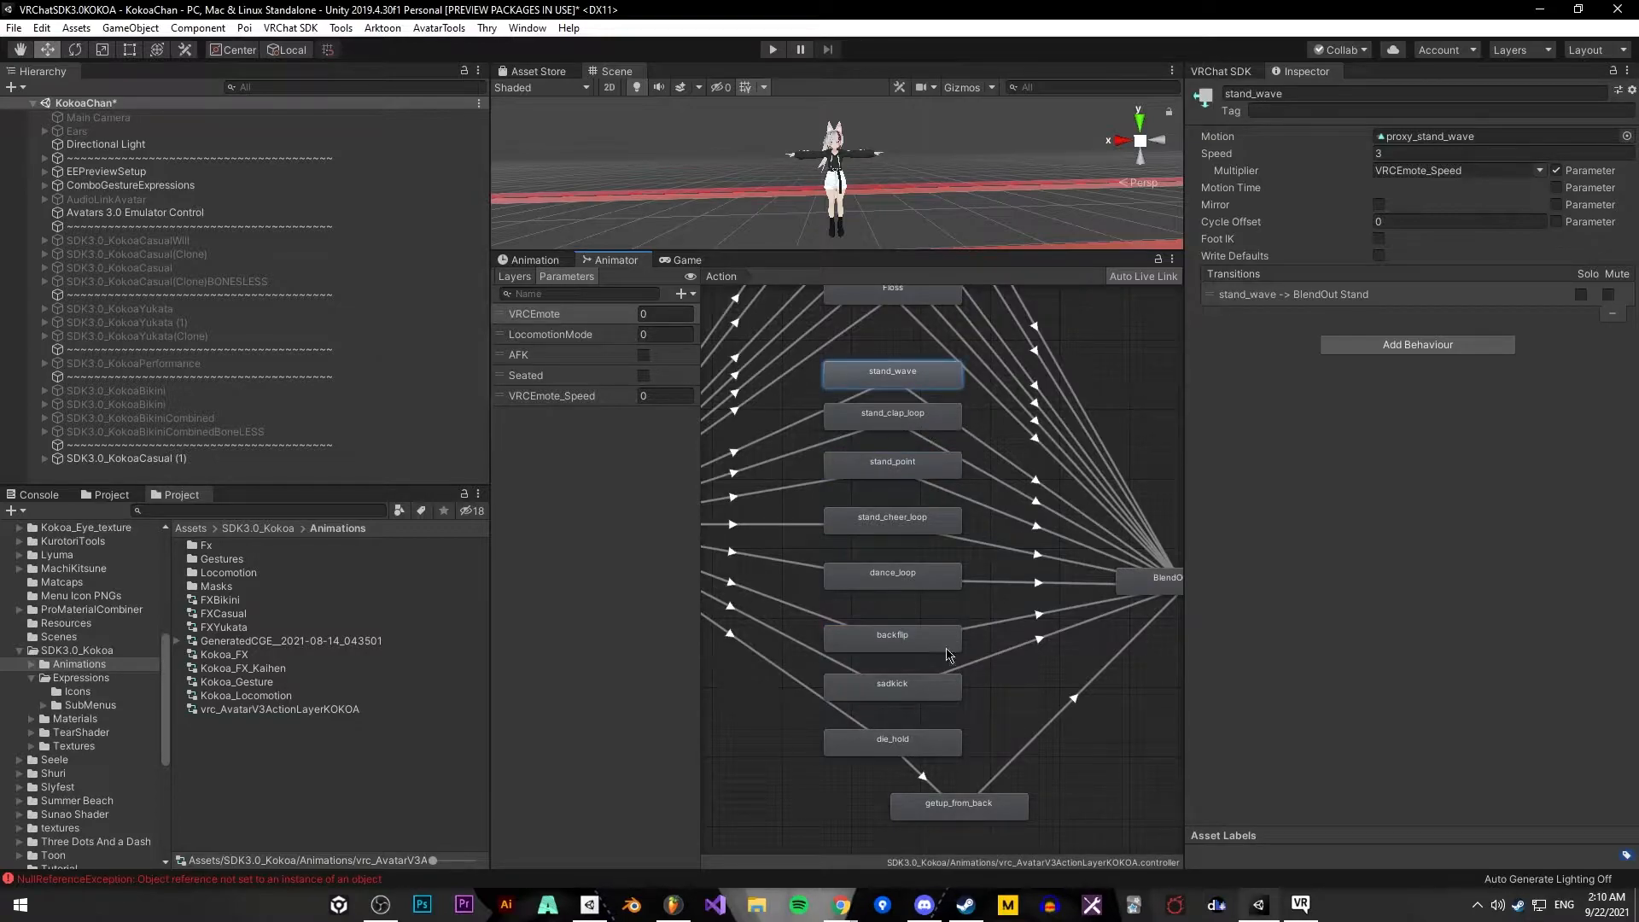
pyautogui.click(933, 688)
pyautogui.click(924, 640)
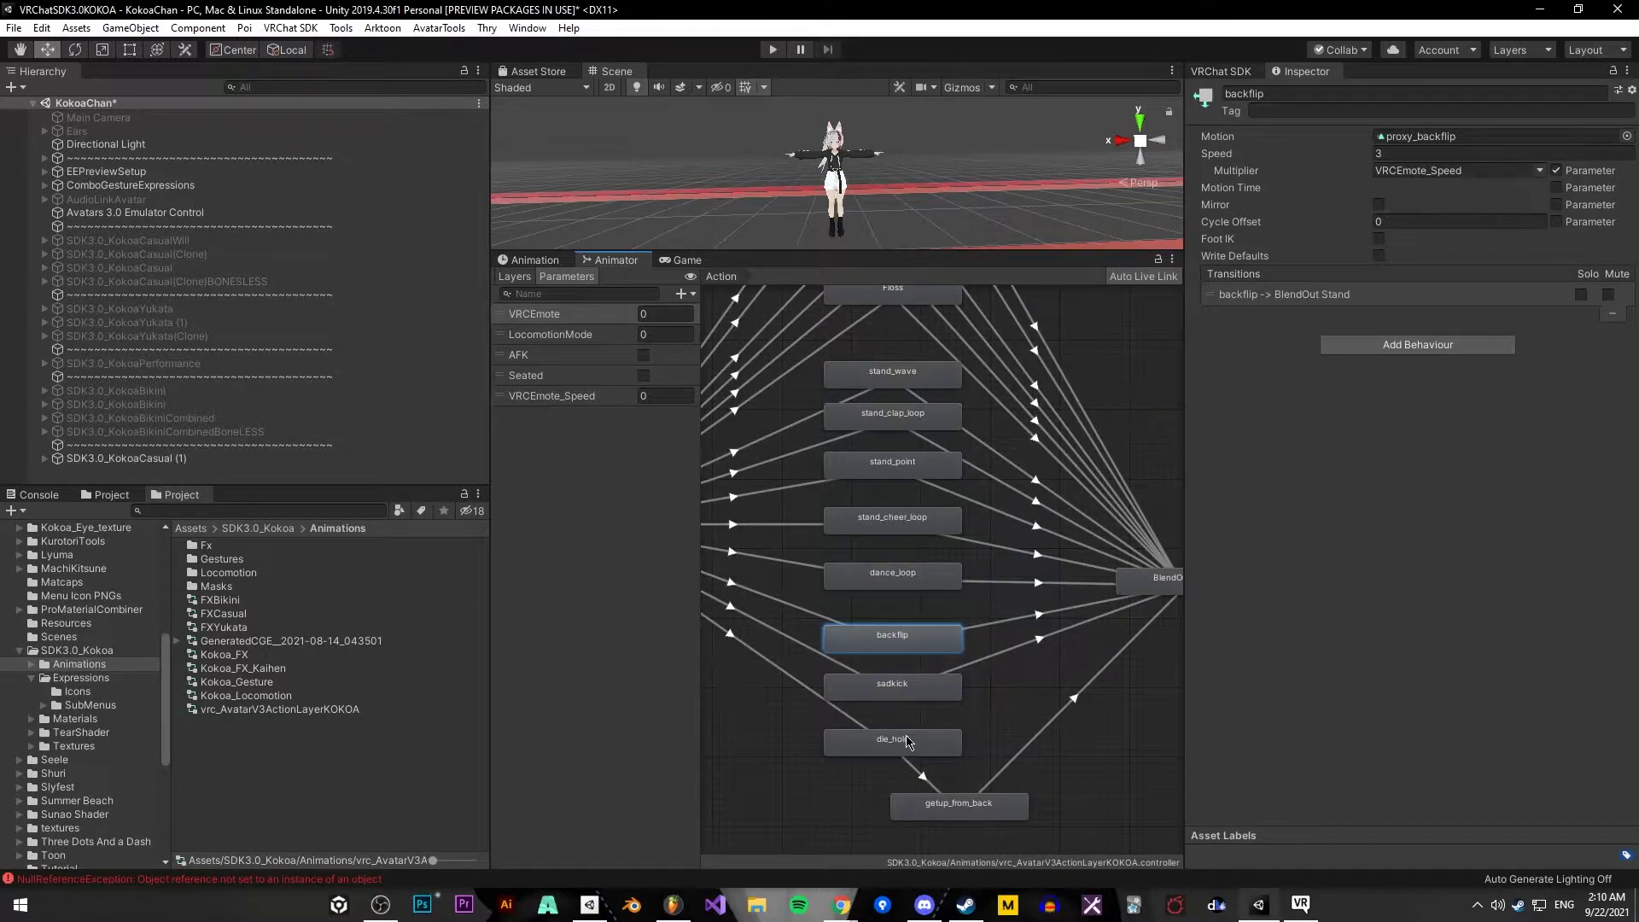
# Compare the reference controller's stand_wave and stand_clap_loop speed settings
pyautogui.scroll(-8, 845, 622)
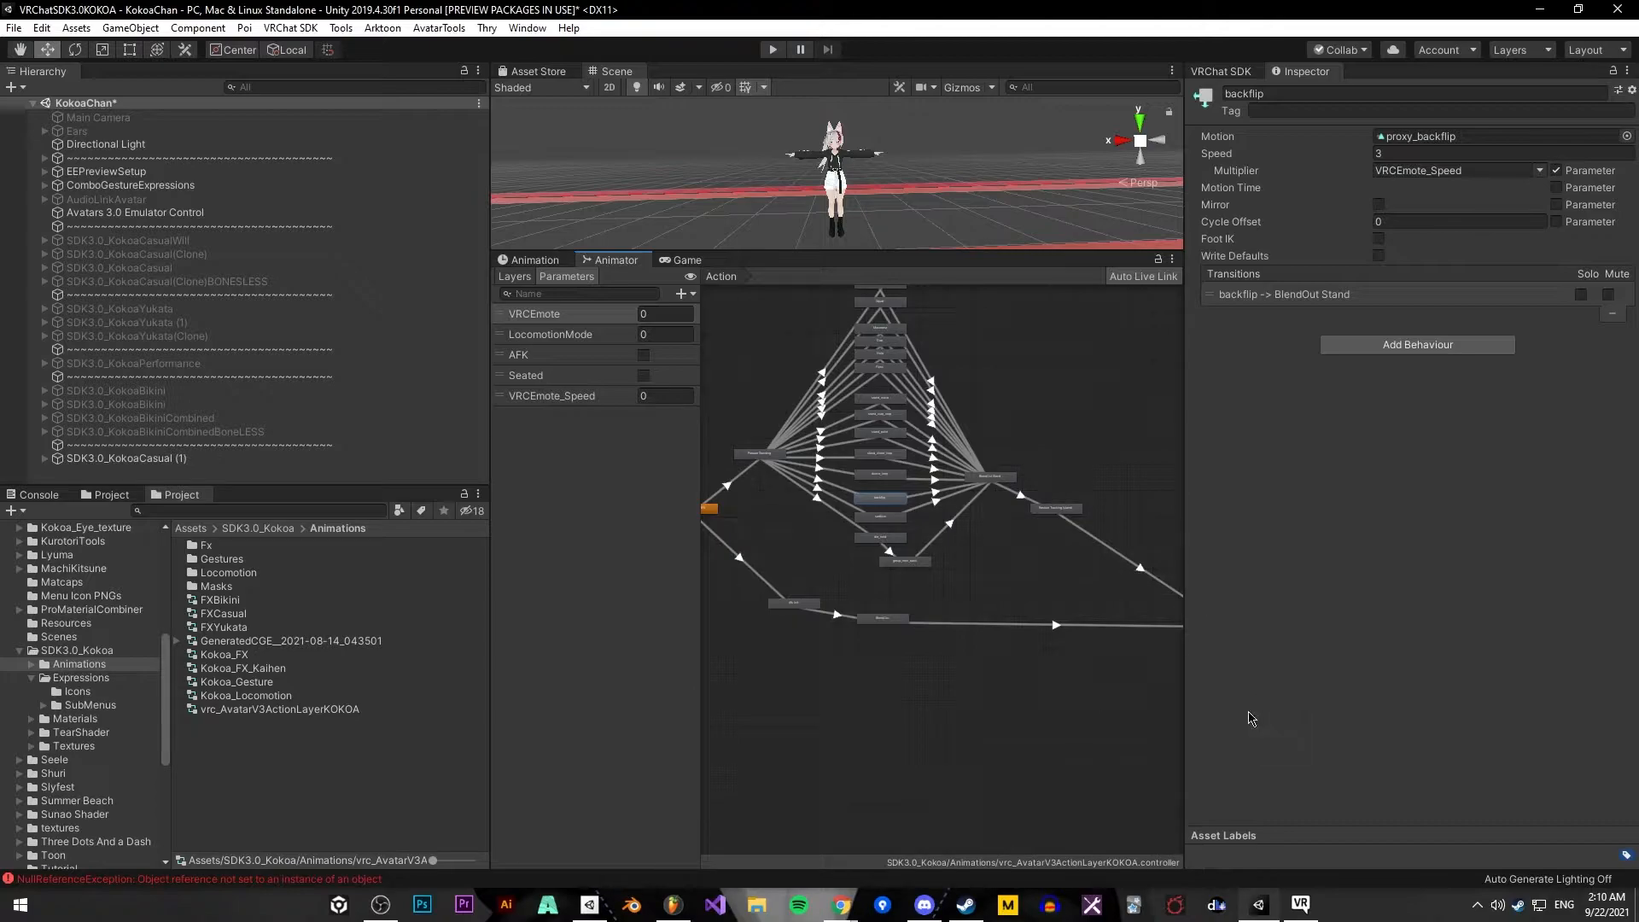
pyautogui.scroll(6, 841, 516)
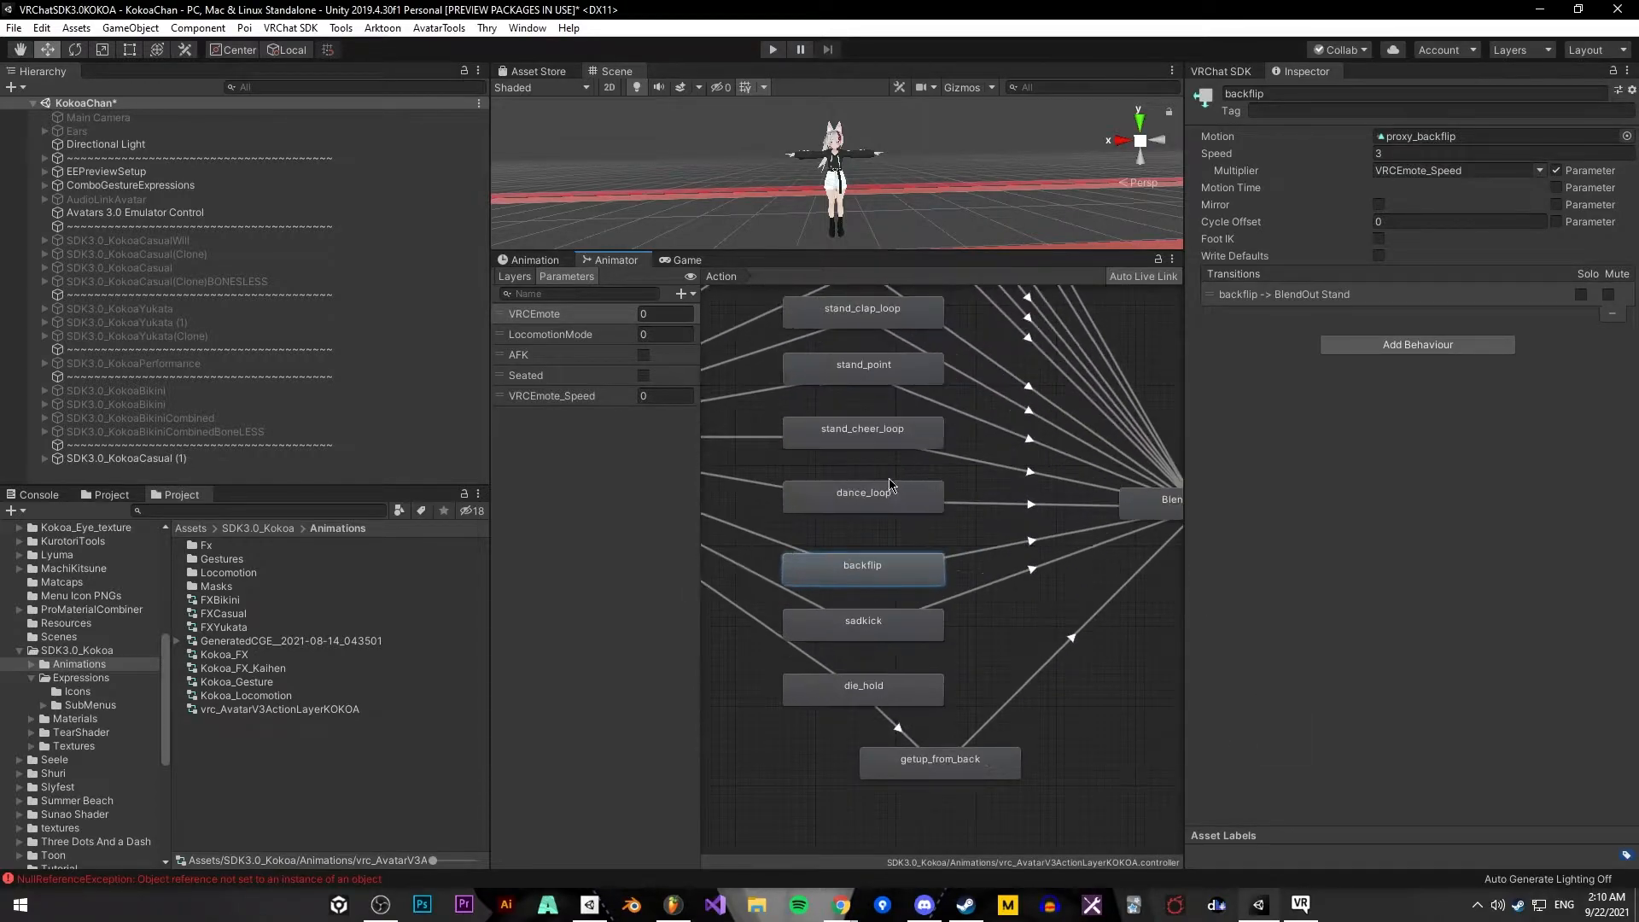
pyautogui.moveTo(889, 460); pyautogui.dragTo(894, 542, button='middle')
pyautogui.click(943, 491)
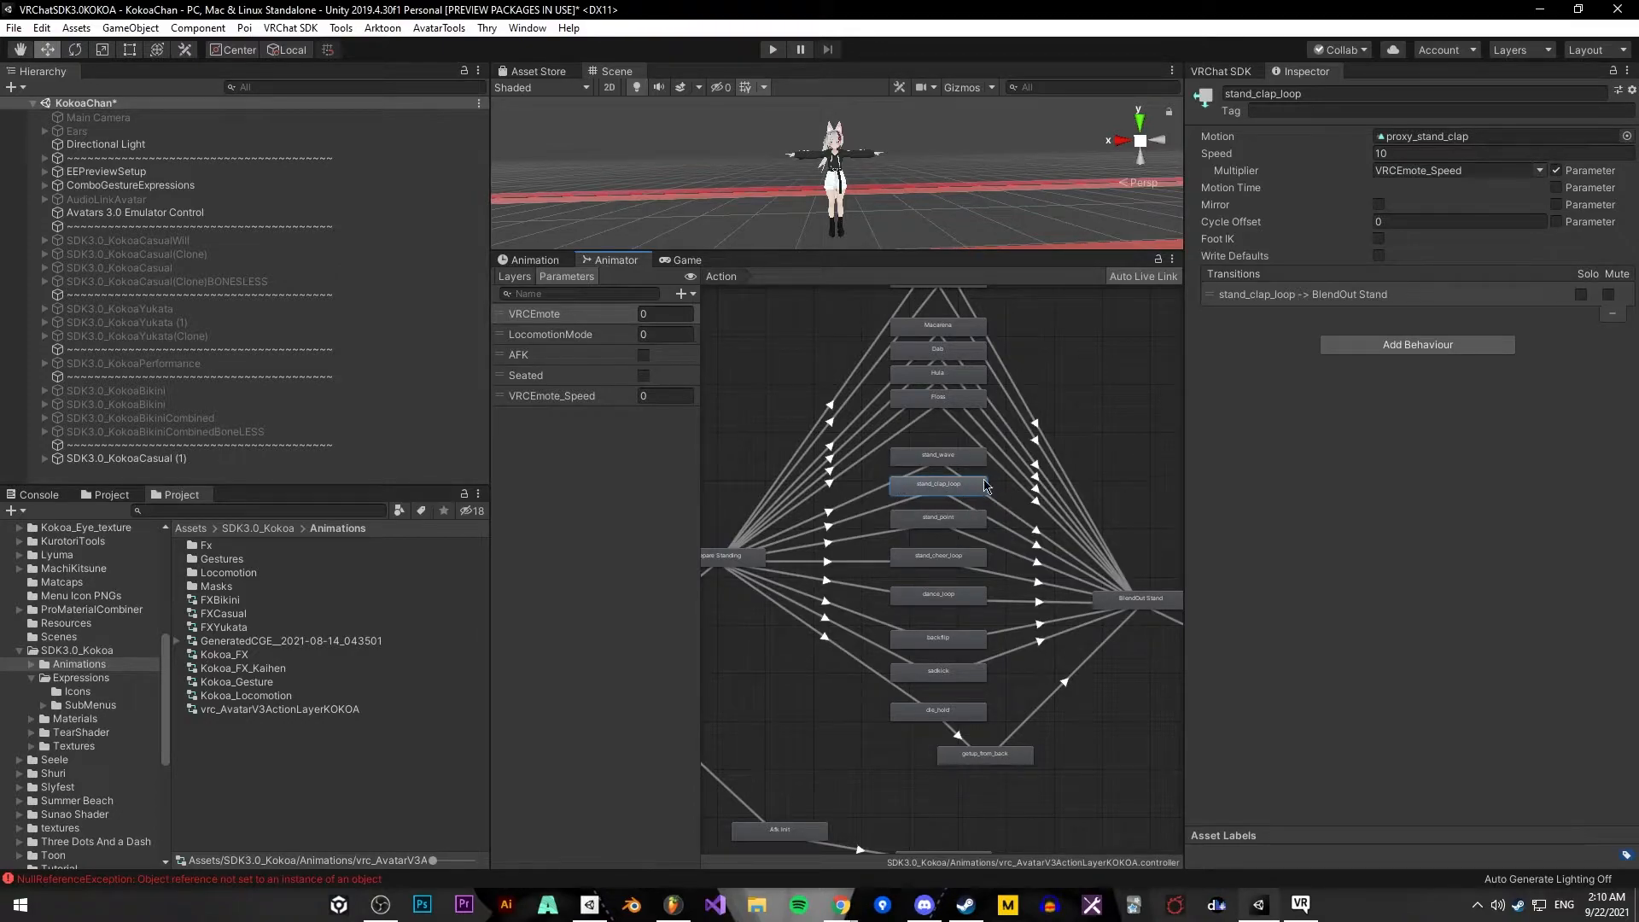
pyautogui.scroll(5, 1032, 537)
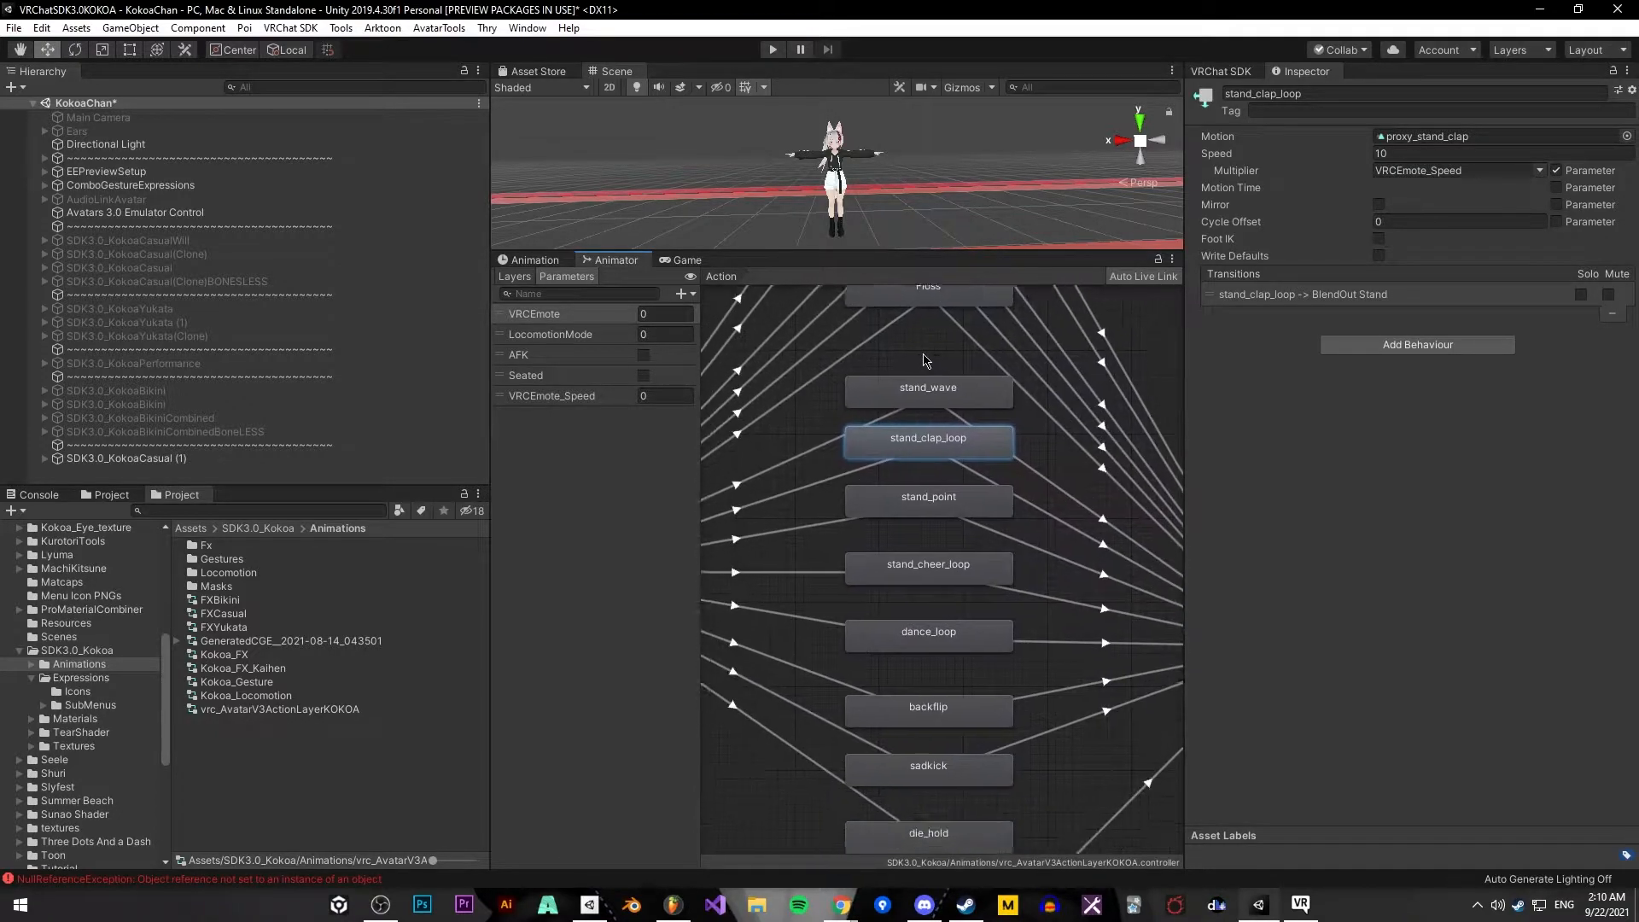
pyautogui.moveTo(1007, 441); pyautogui.dragTo(975, 396, button='middle')
pyautogui.click(931, 329)
pyautogui.click(927, 381)
pyautogui.moveTo(995, 700); pyautogui.dragTo(973, 546, button='middle')
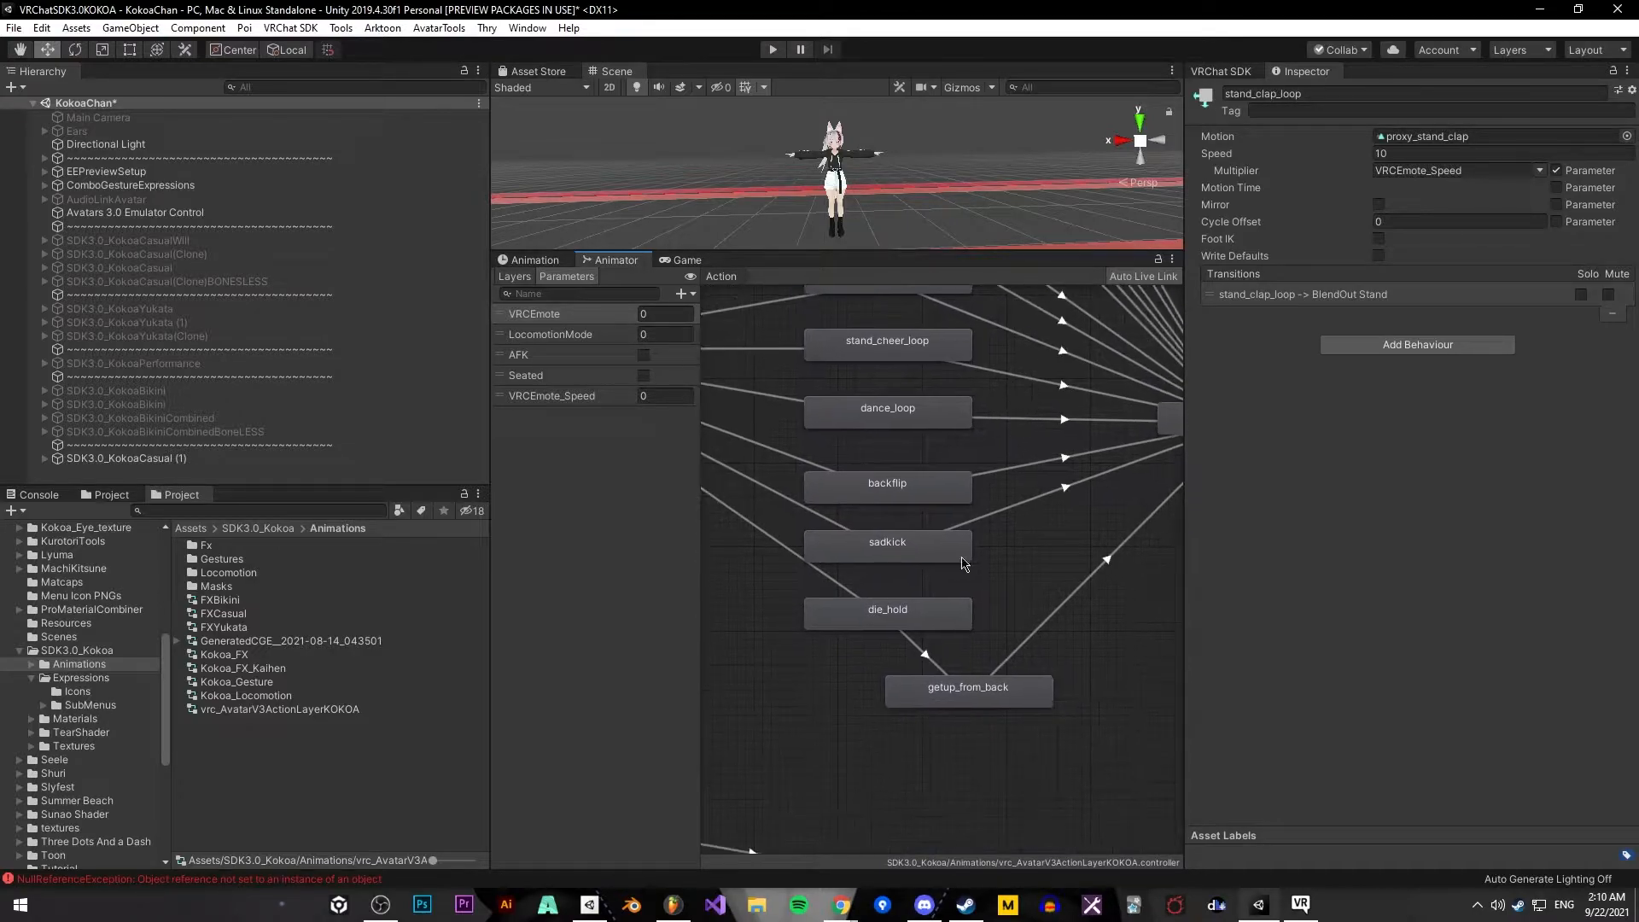
# Examine the speed and multiplier settings of die_hold, getup_from_back and backflip in the reference controller
pyautogui.click(885, 620)
pyautogui.moveTo(1022, 435); pyautogui.dragTo(959, 400, button='middle')
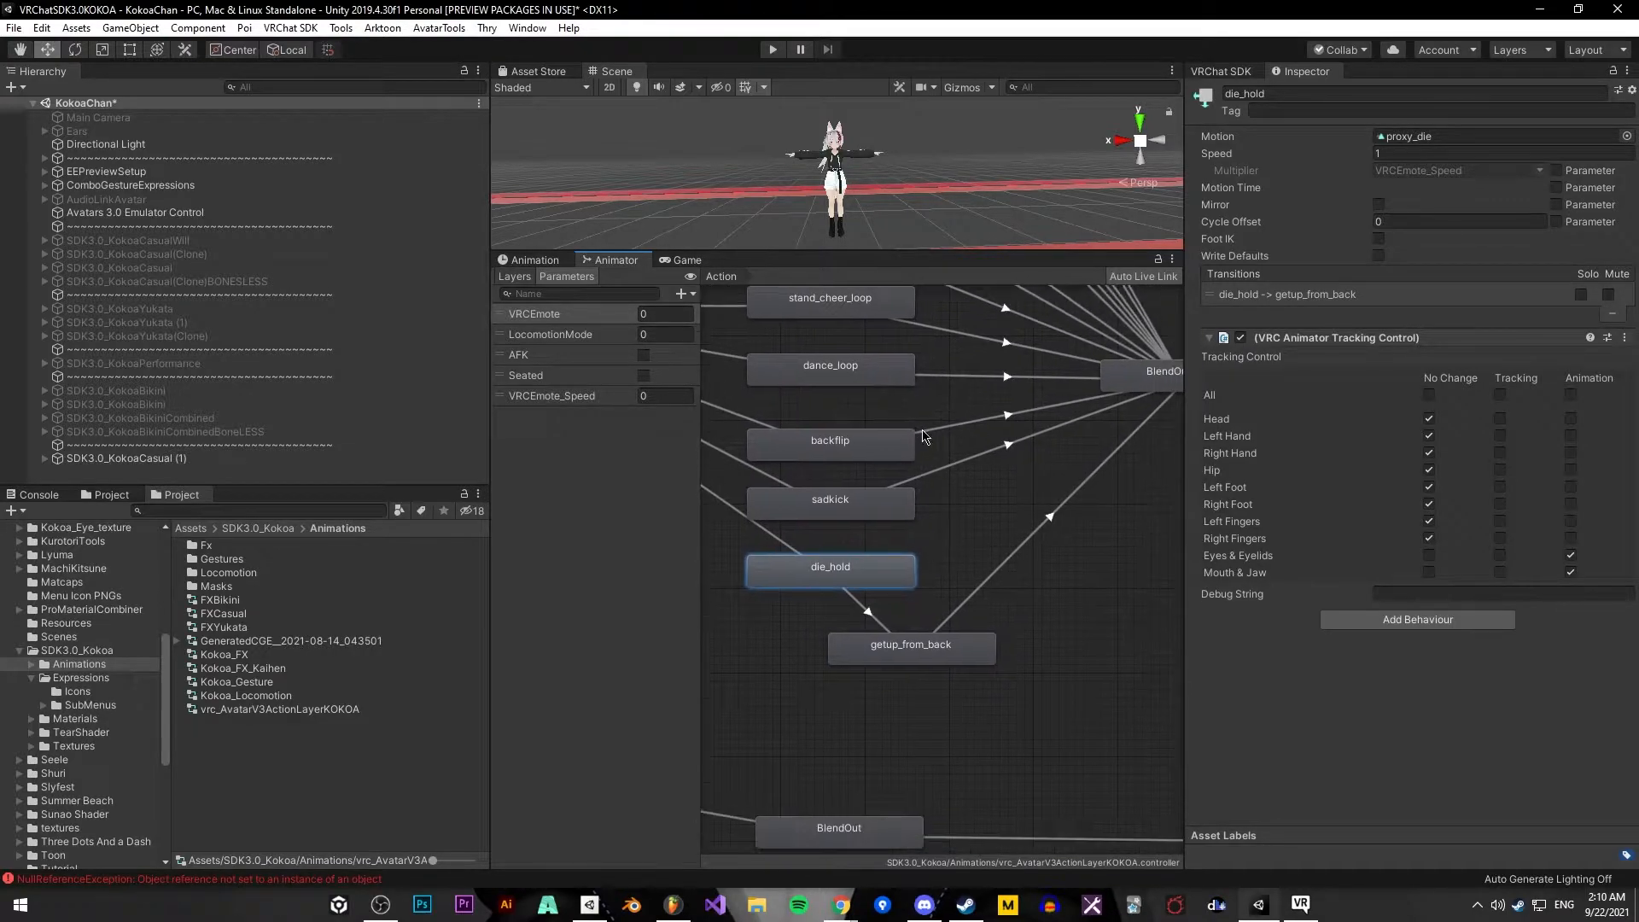
pyautogui.click(910, 646)
pyautogui.moveTo(902, 606); pyautogui.dragTo(973, 582, button='middle')
pyautogui.click(918, 556)
pyautogui.click(923, 422)
pyautogui.moveTo(922, 422); pyautogui.dragTo(917, 664, button='middle')
pyautogui.moveTo(1026, 404); pyautogui.dragTo(1040, 674, button='middle')
pyautogui.moveTo(789, 570); pyautogui.dragTo(809, 350, button='middle')
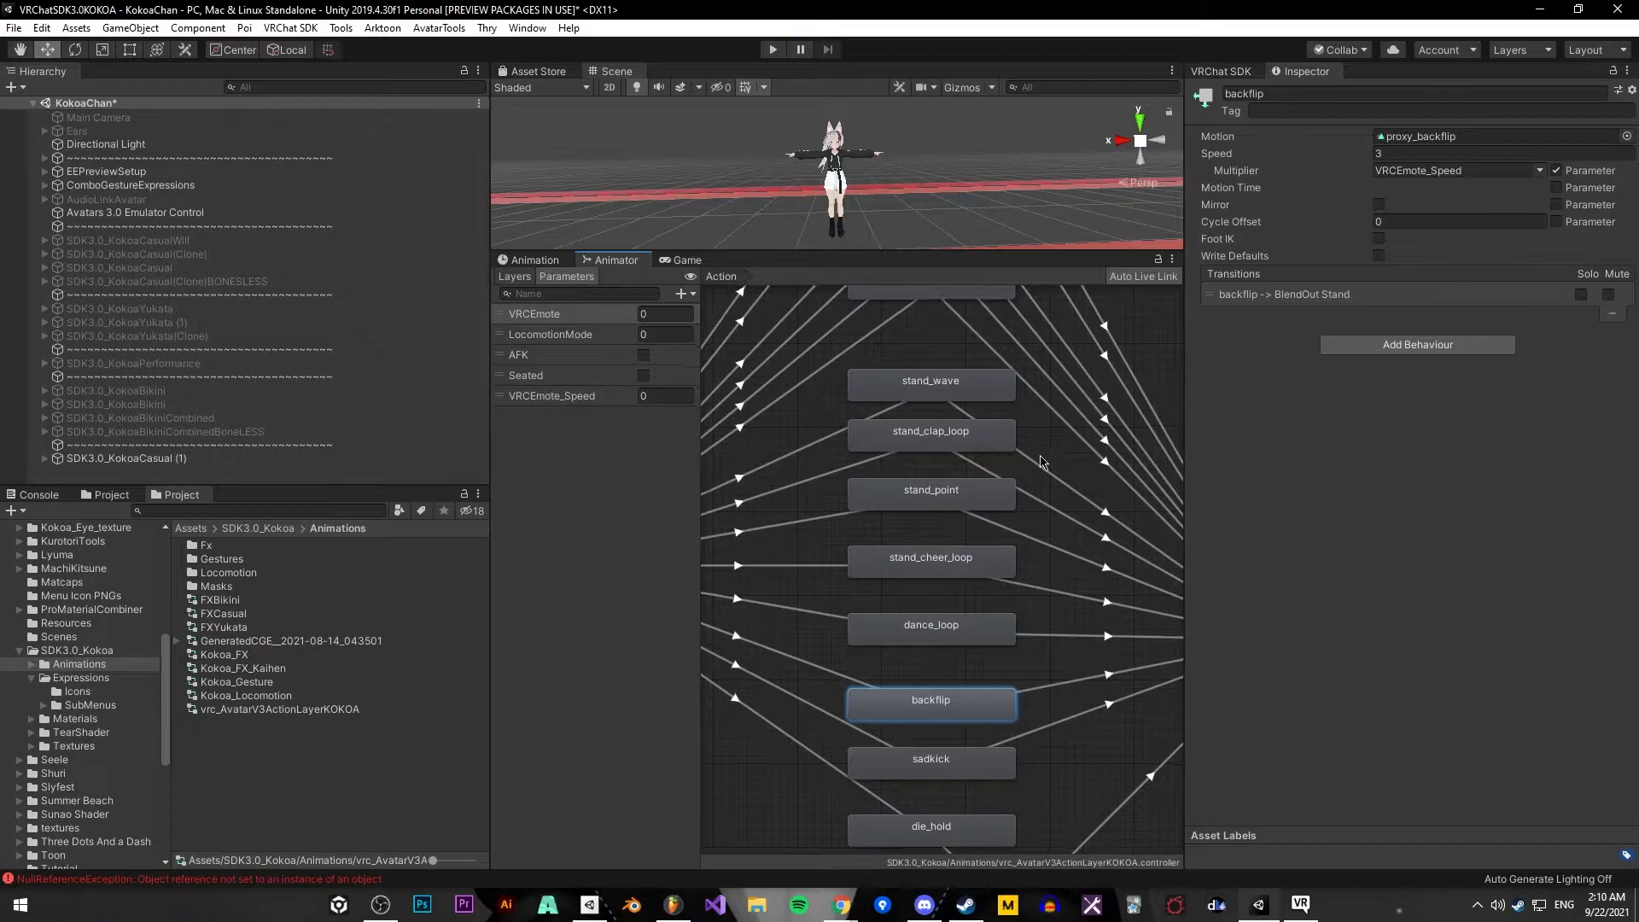
pyautogui.scroll(-3, 1004, 608)
pyautogui.moveTo(974, 589); pyautogui.dragTo(950, 458, button='middle')
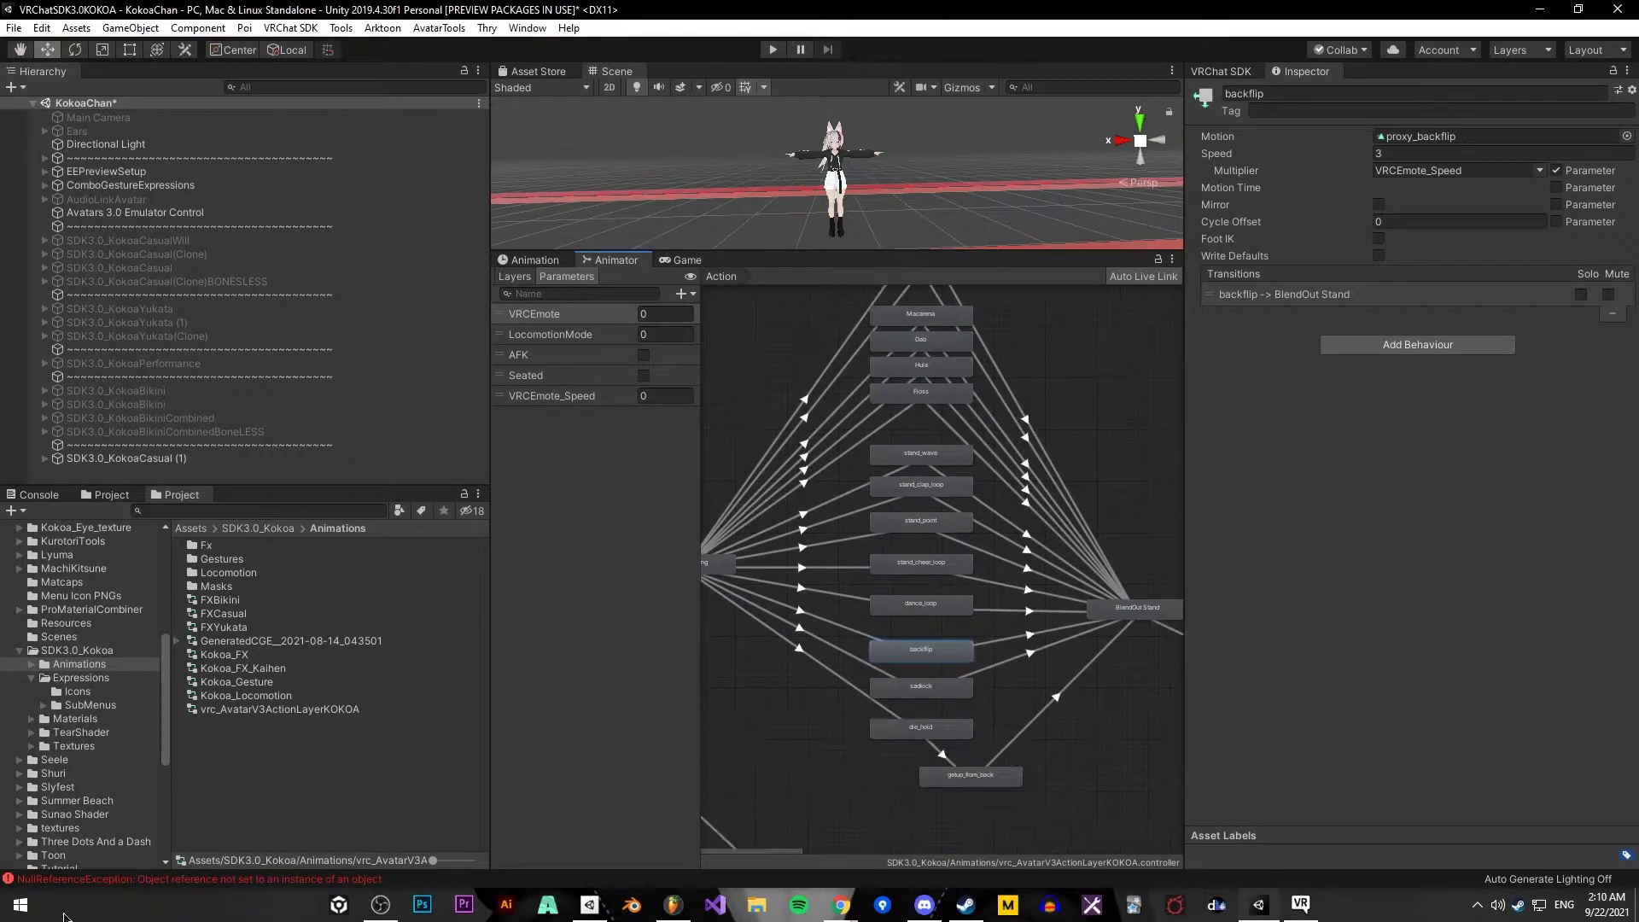
# Reopen the TutorialActionLayer controller from the Tutorial folder and bring its emote states into view
pyautogui.scroll(-4, 96, 771)
pyautogui.click(56, 715)
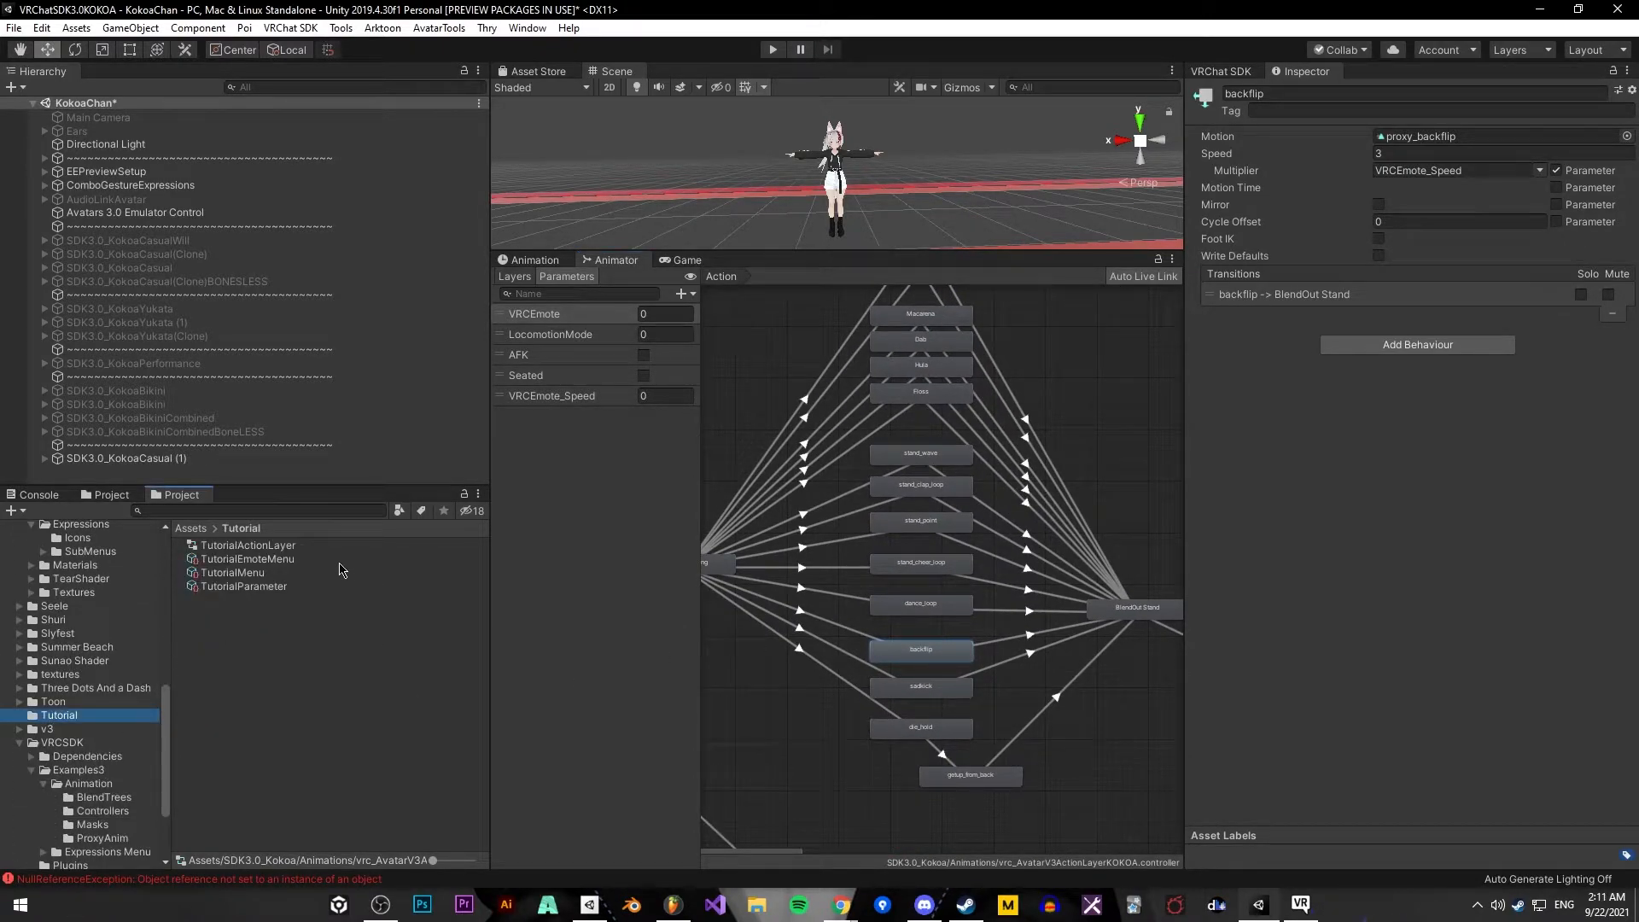
pyautogui.click(277, 547)
pyautogui.scroll(6, 1046, 435)
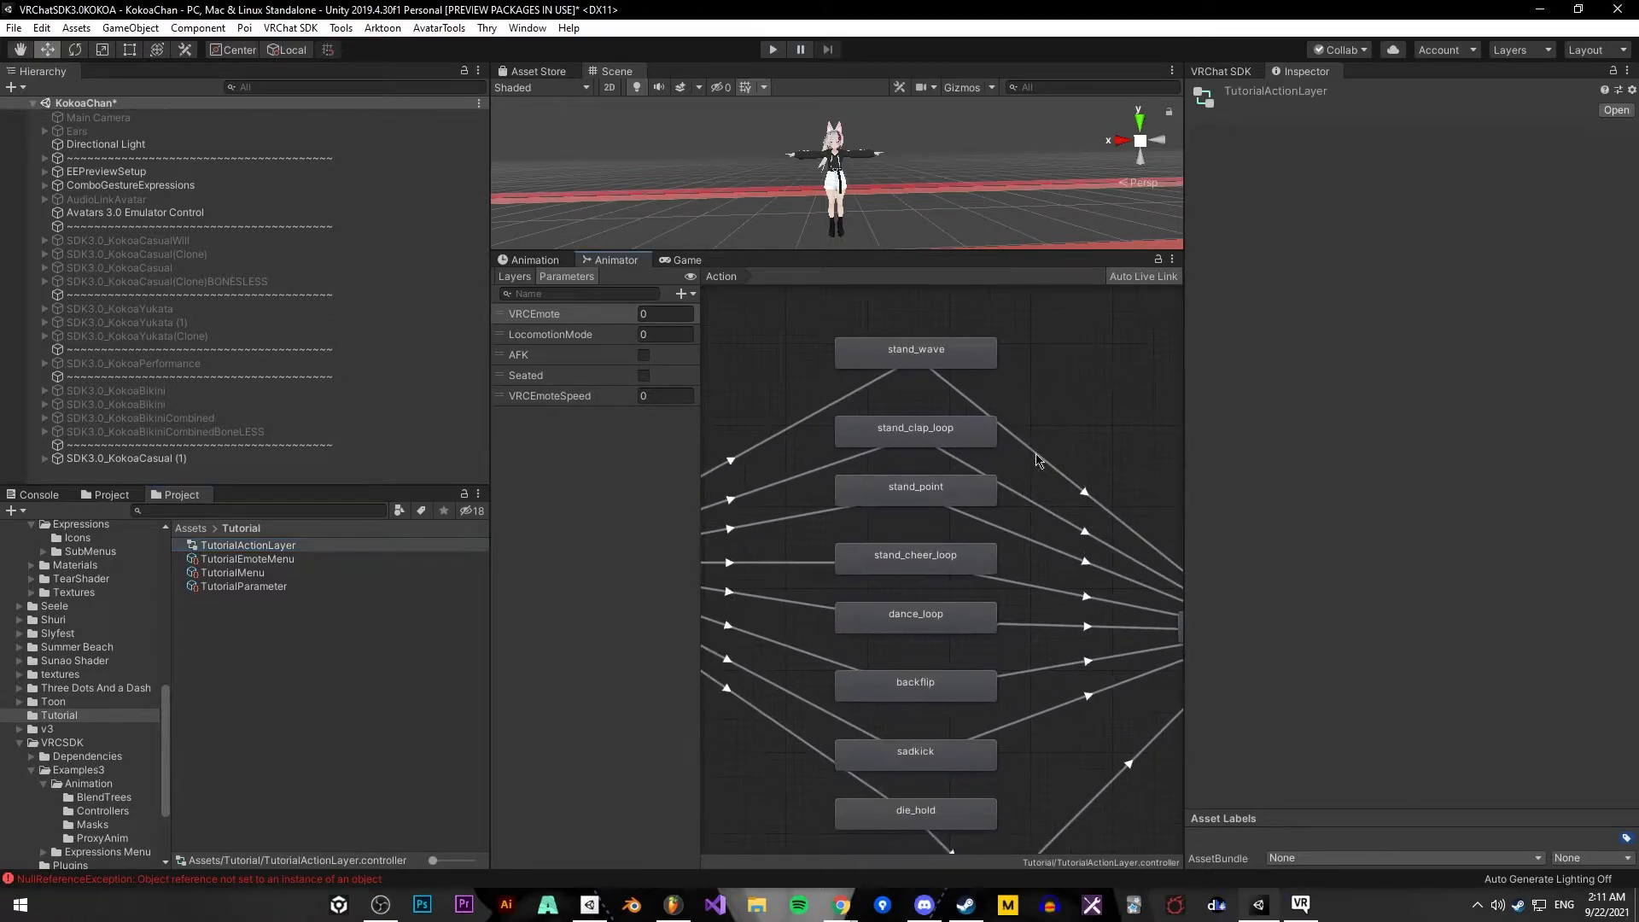
pyautogui.scroll(-2, 1037, 456)
pyautogui.click(930, 435)
pyautogui.click(947, 373)
pyautogui.click(1421, 153)
pyautogui.keyDown('shift'); pyautogui.click(937, 480); pyautogui.keyUp('shift')
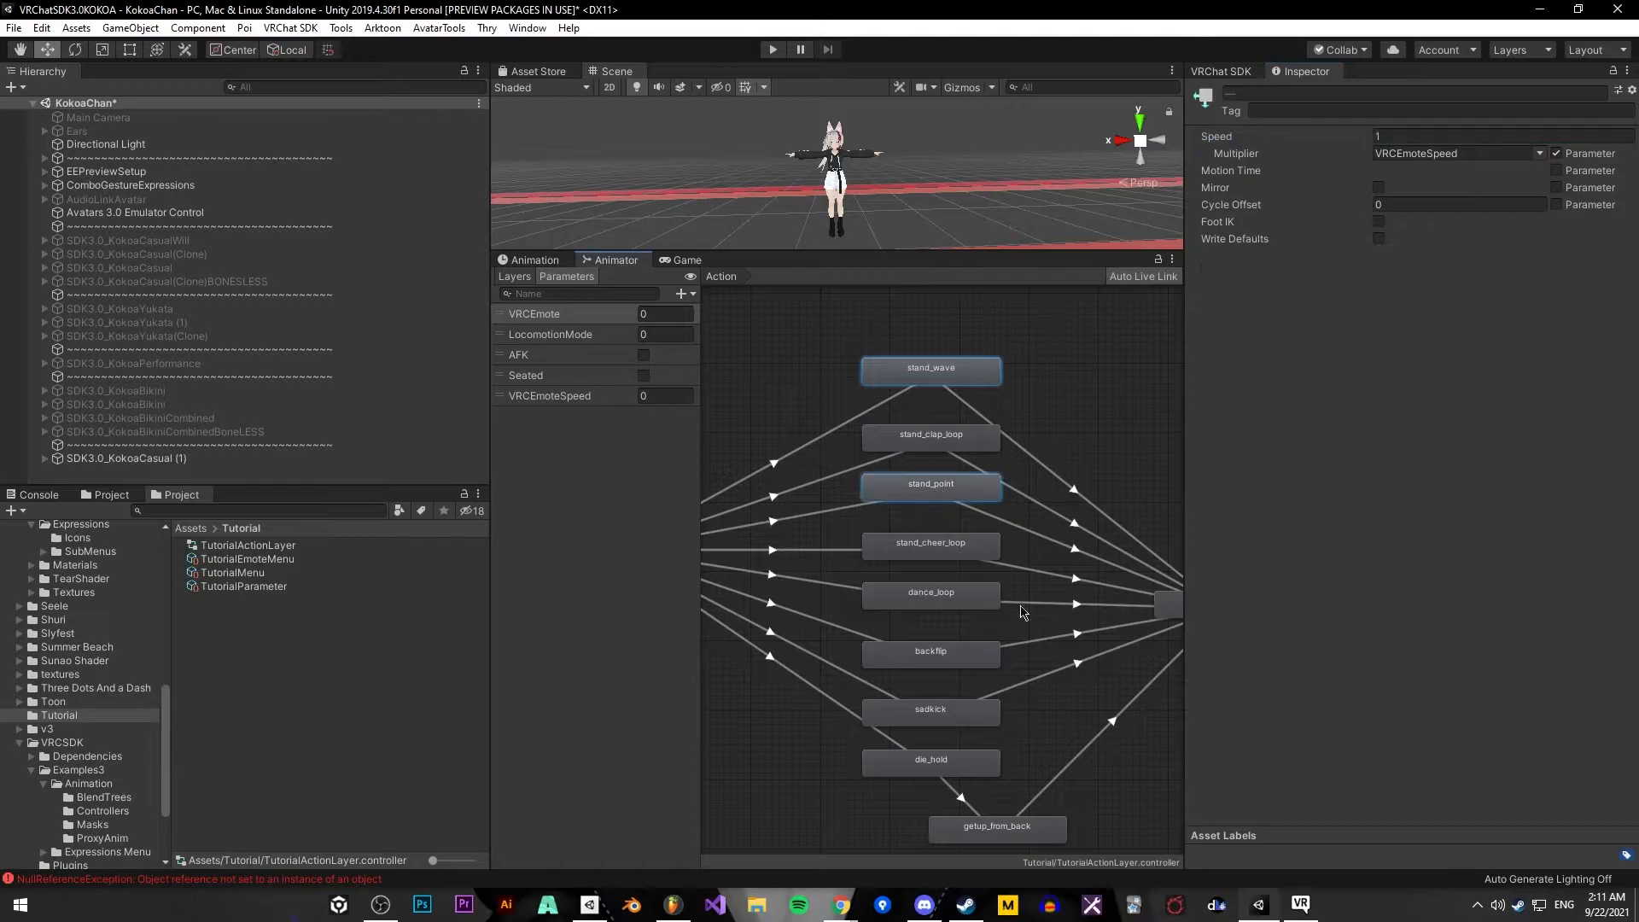
pyautogui.keyDown('shift'); pyautogui.click(953, 597); pyautogui.keyUp('shift')
pyautogui.keyDown('shift'); pyautogui.click(942, 658); pyautogui.keyUp('shift')
pyautogui.keyDown('shift'); pyautogui.click(949, 715); pyautogui.keyUp('shift')
pyautogui.keyDown('shift'); pyautogui.click(955, 754); pyautogui.keyUp('shift')
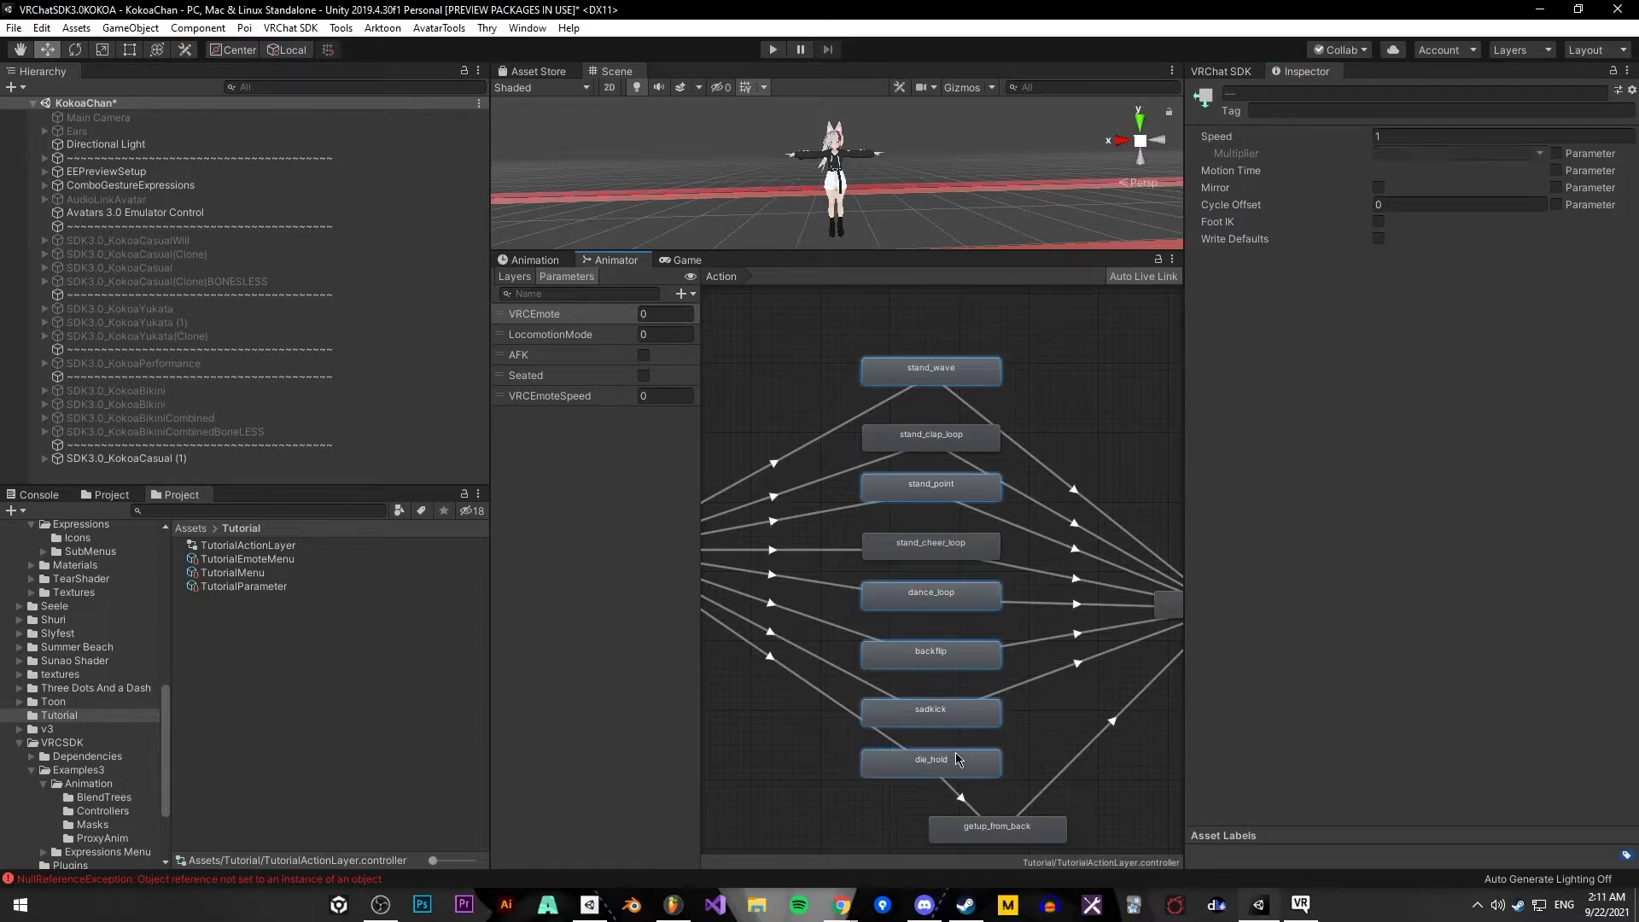
pyautogui.click(1028, 374)
# Set the speed of the stand_wave, stand_point, backflip and sadkick states to 3
pyautogui.click(928, 373)
pyautogui.keyDown('shift'); pyautogui.click(952, 505); pyautogui.keyUp('shift')
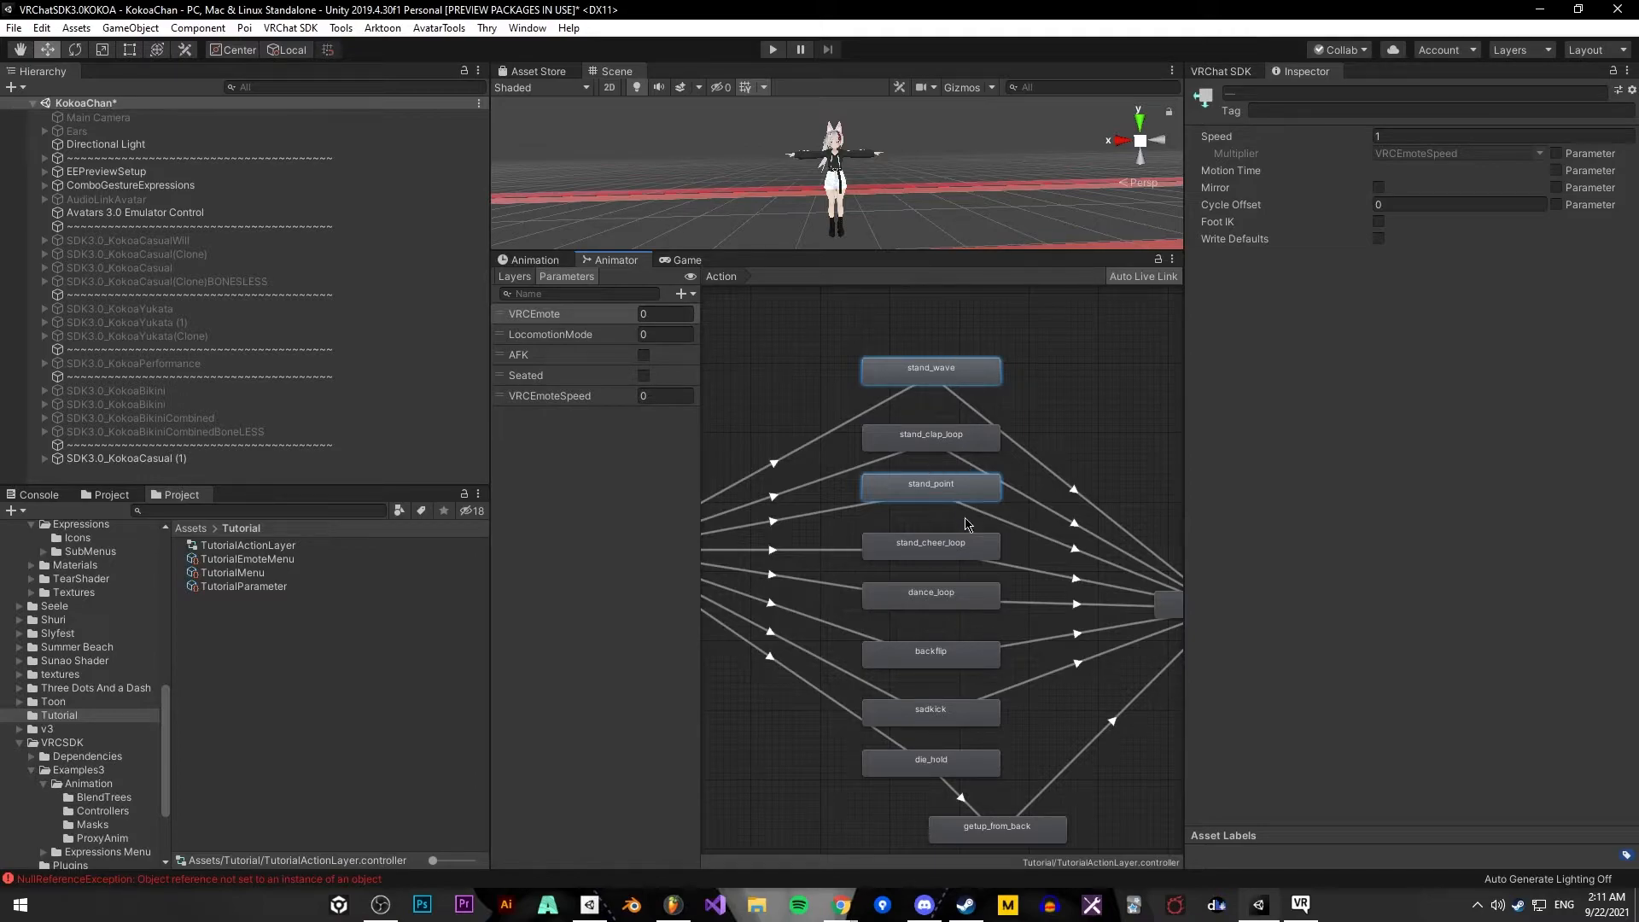
pyautogui.keyDown('shift'); pyautogui.click(958, 652); pyautogui.keyUp('shift')
pyautogui.keyDown('shift'); pyautogui.click(952, 719); pyautogui.keyUp('shift')
pyautogui.click(1417, 137)
pyautogui.write('3')
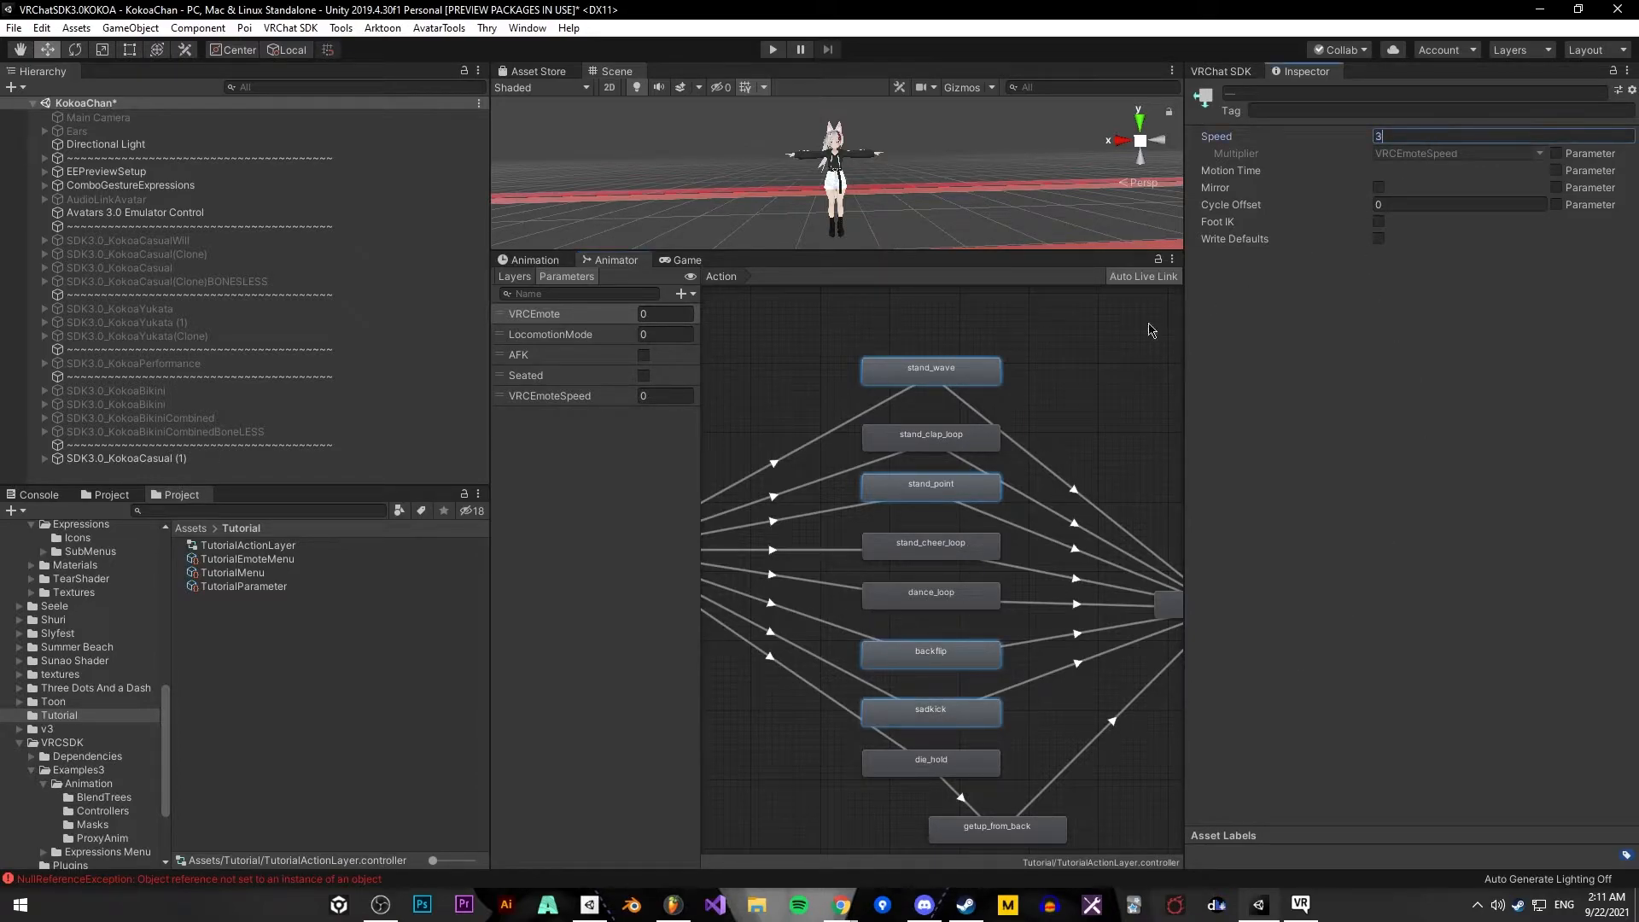
# Set the speed of the looping stand_clap_loop, stand_cheer_loop and dance_loop states to 10
pyautogui.click(944, 437)
pyautogui.keyDown('shift'); pyautogui.click(956, 547); pyautogui.keyUp('shift')
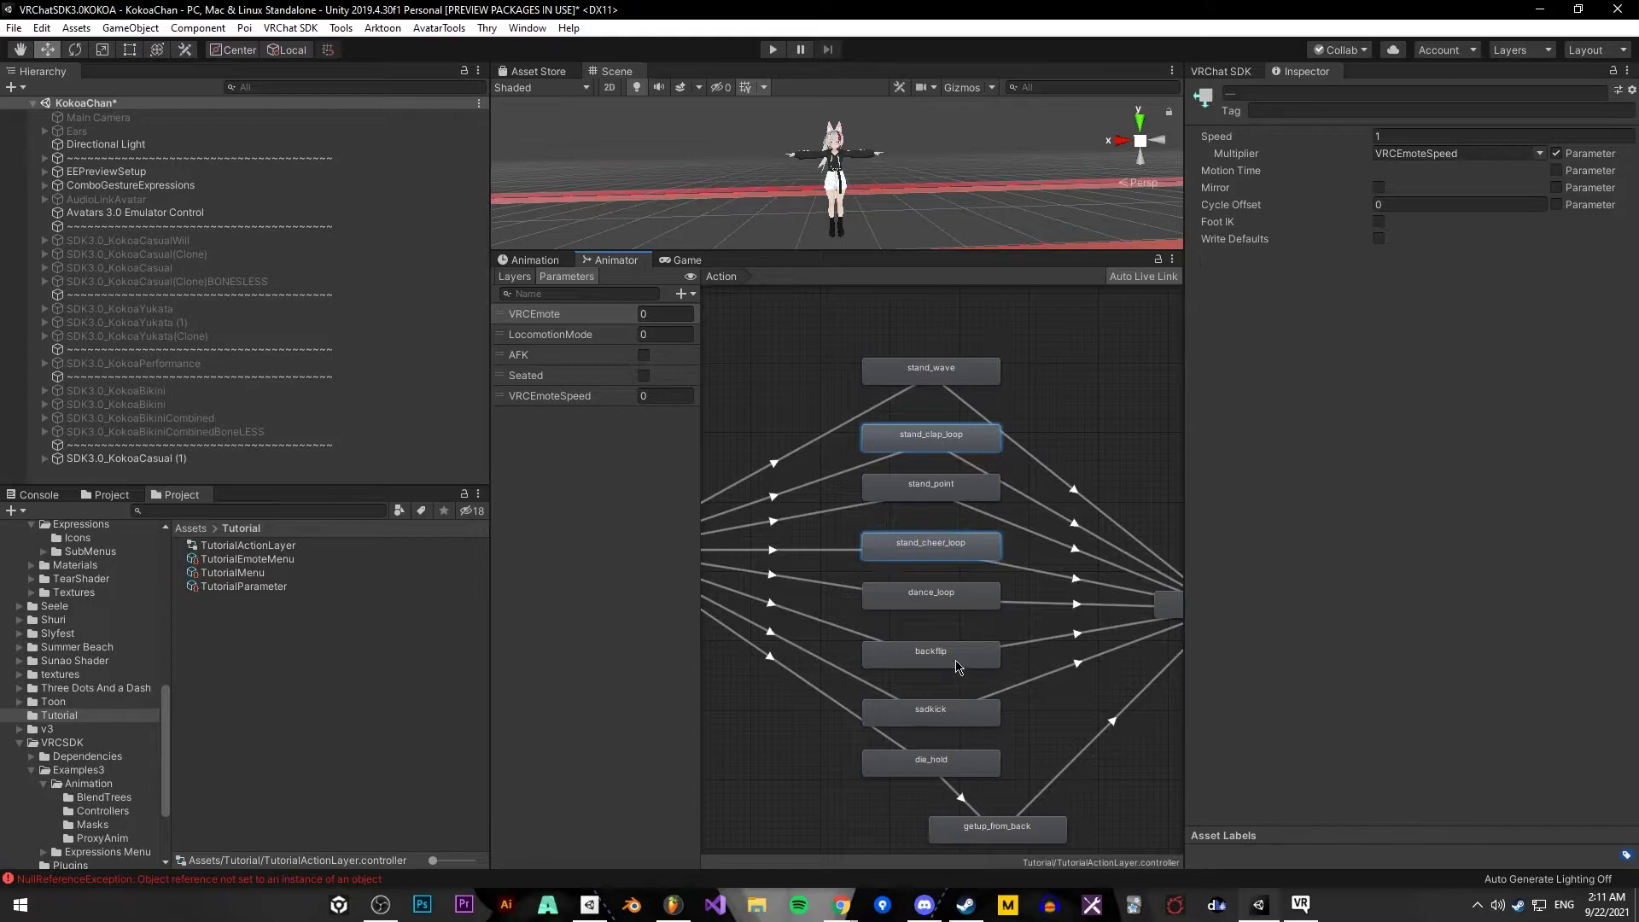
pyautogui.keyDown('shift'); pyautogui.click(950, 594); pyautogui.keyUp('shift')
pyautogui.click(1432, 139)
pyautogui.write('10')
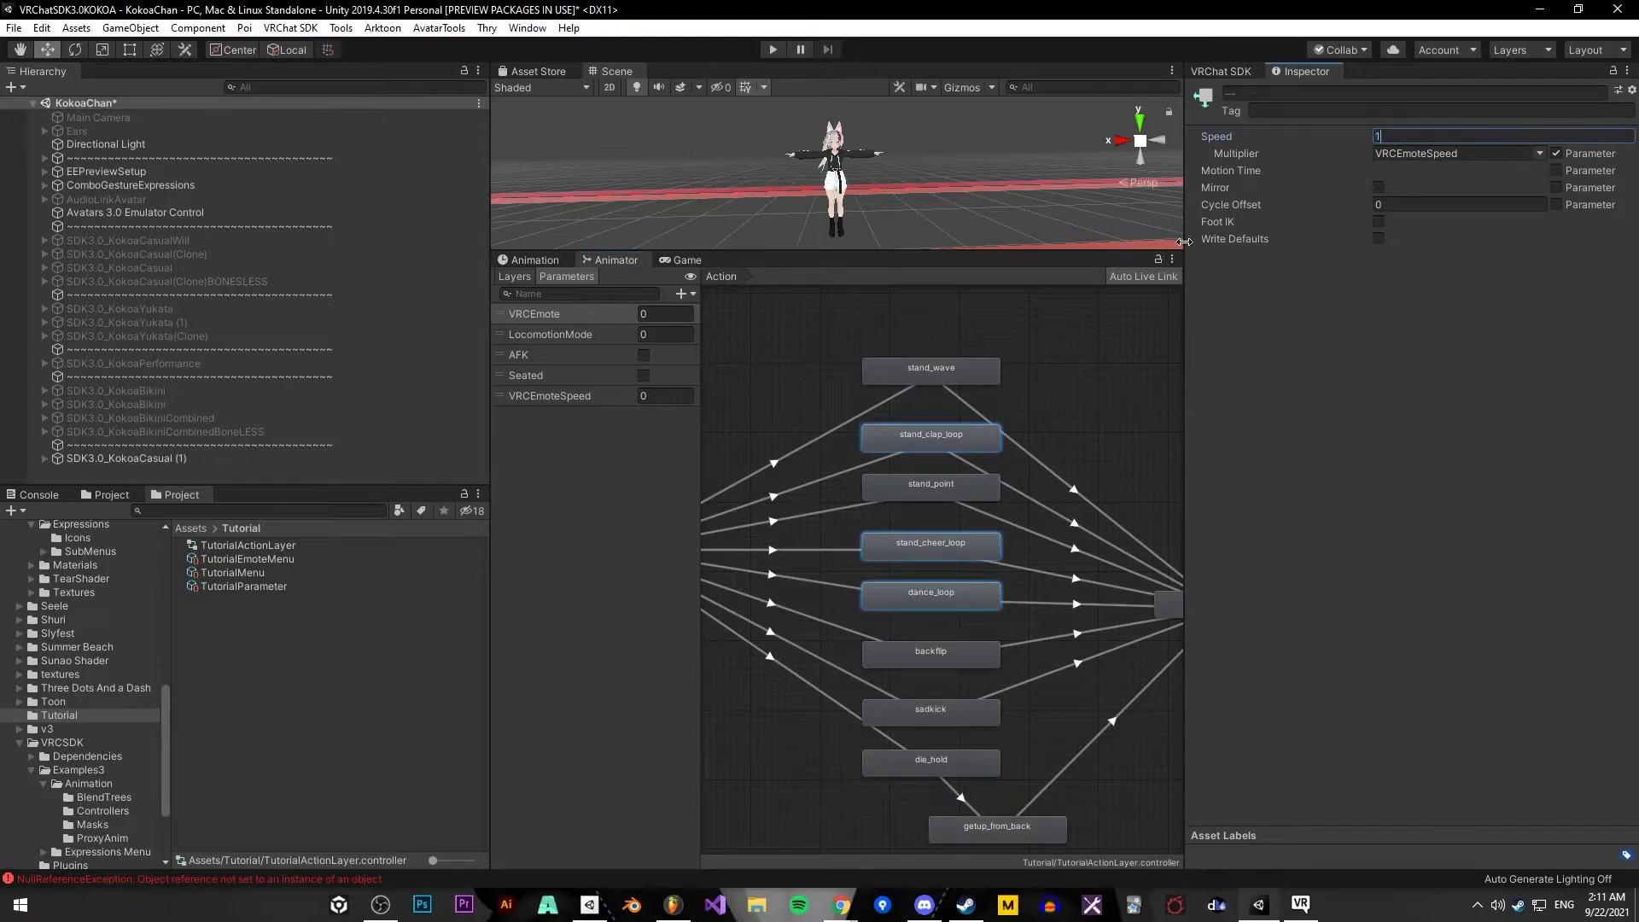
pyautogui.click(1116, 397)
# Check the speed settings of the die_hold and sadkick states
pyautogui.moveTo(1110, 416); pyautogui.dragTo(1030, 516, button='middle')
pyautogui.click(913, 761)
pyautogui.click(935, 708)
pyautogui.click(1058, 422)
pyautogui.scroll(3, 143, 691)
pyautogui.scroll(5, 137, 688)
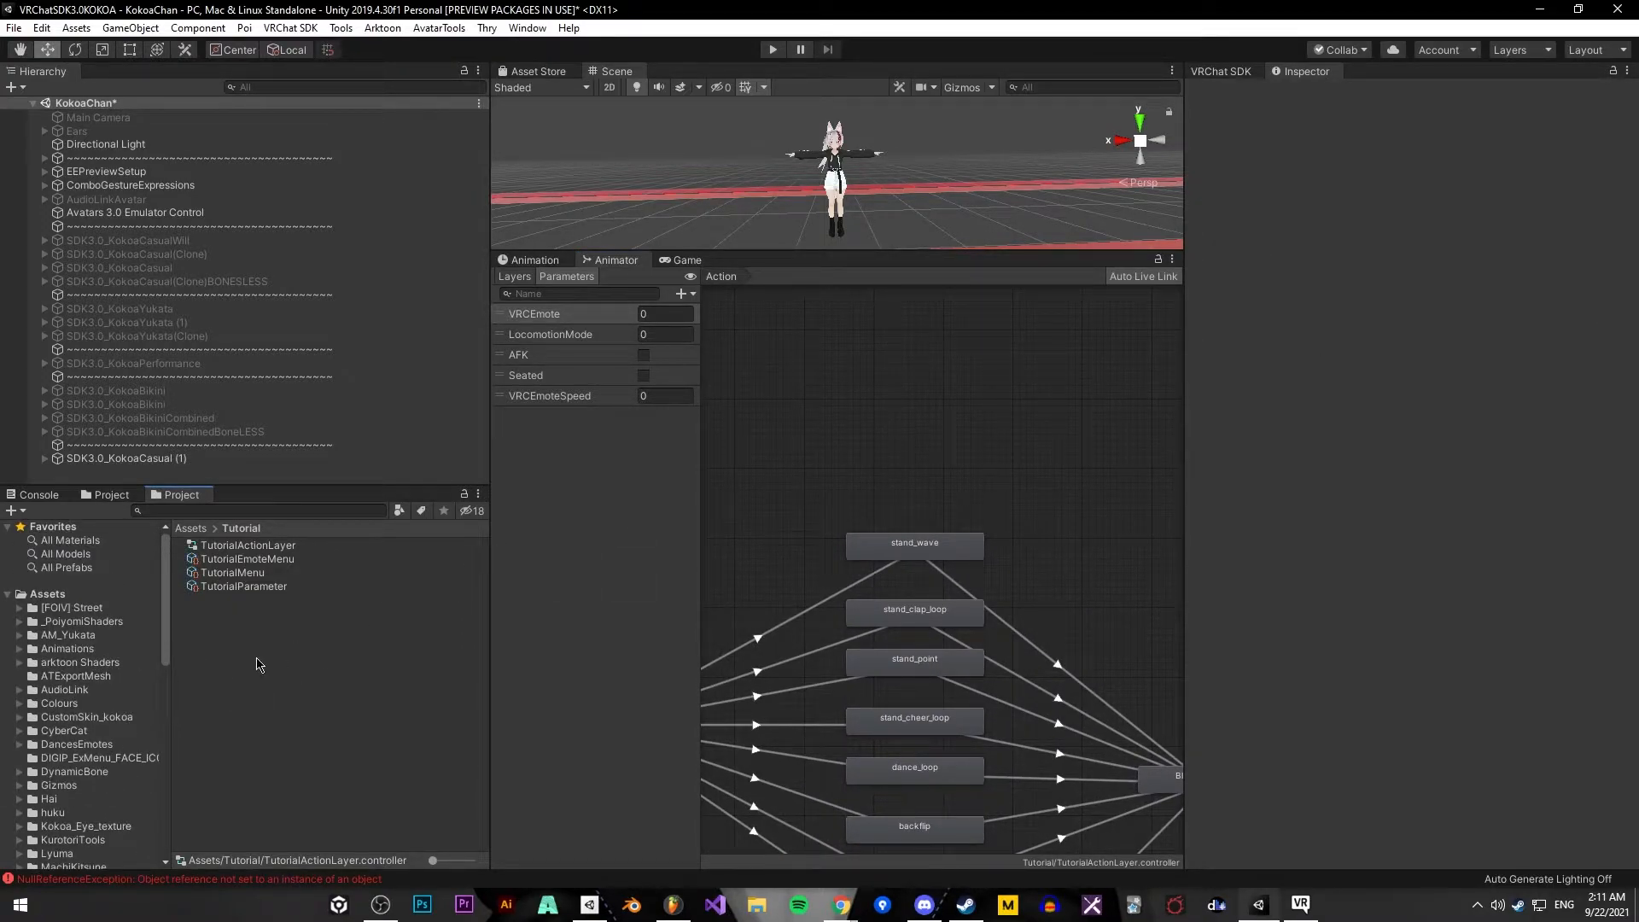
pyautogui.click(256, 559)
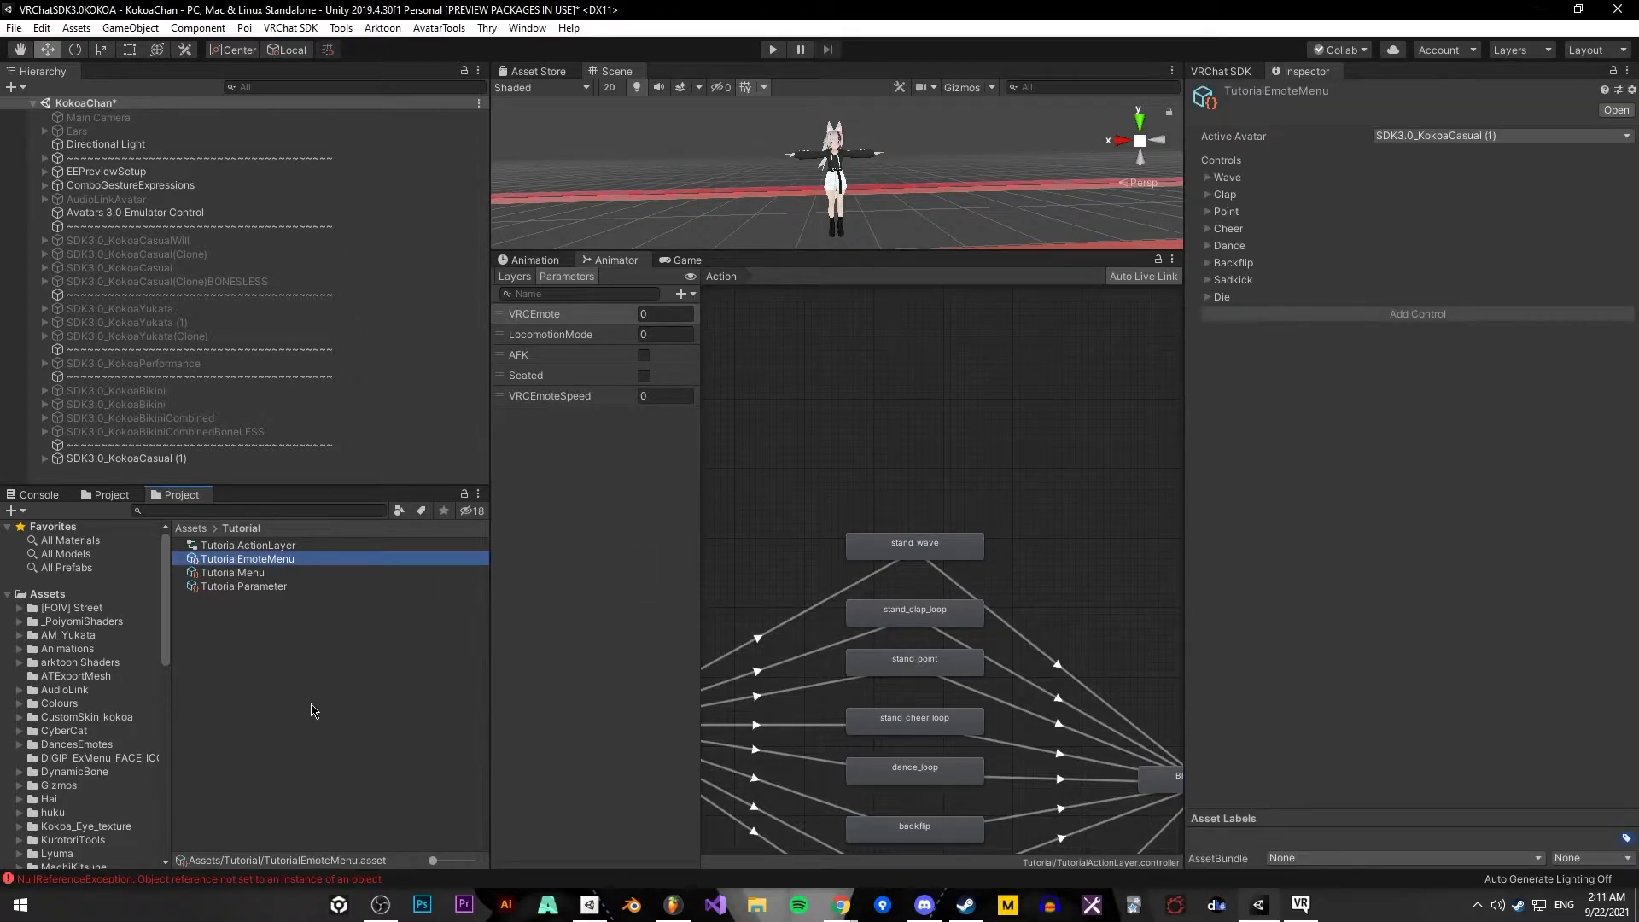
pyautogui.rightClick(251, 625)
pyautogui.click(216, 650)
# Add a second control to TutorialMenu and set its type to Sub Menu
pyautogui.click(245, 569)
pyautogui.click(1363, 199)
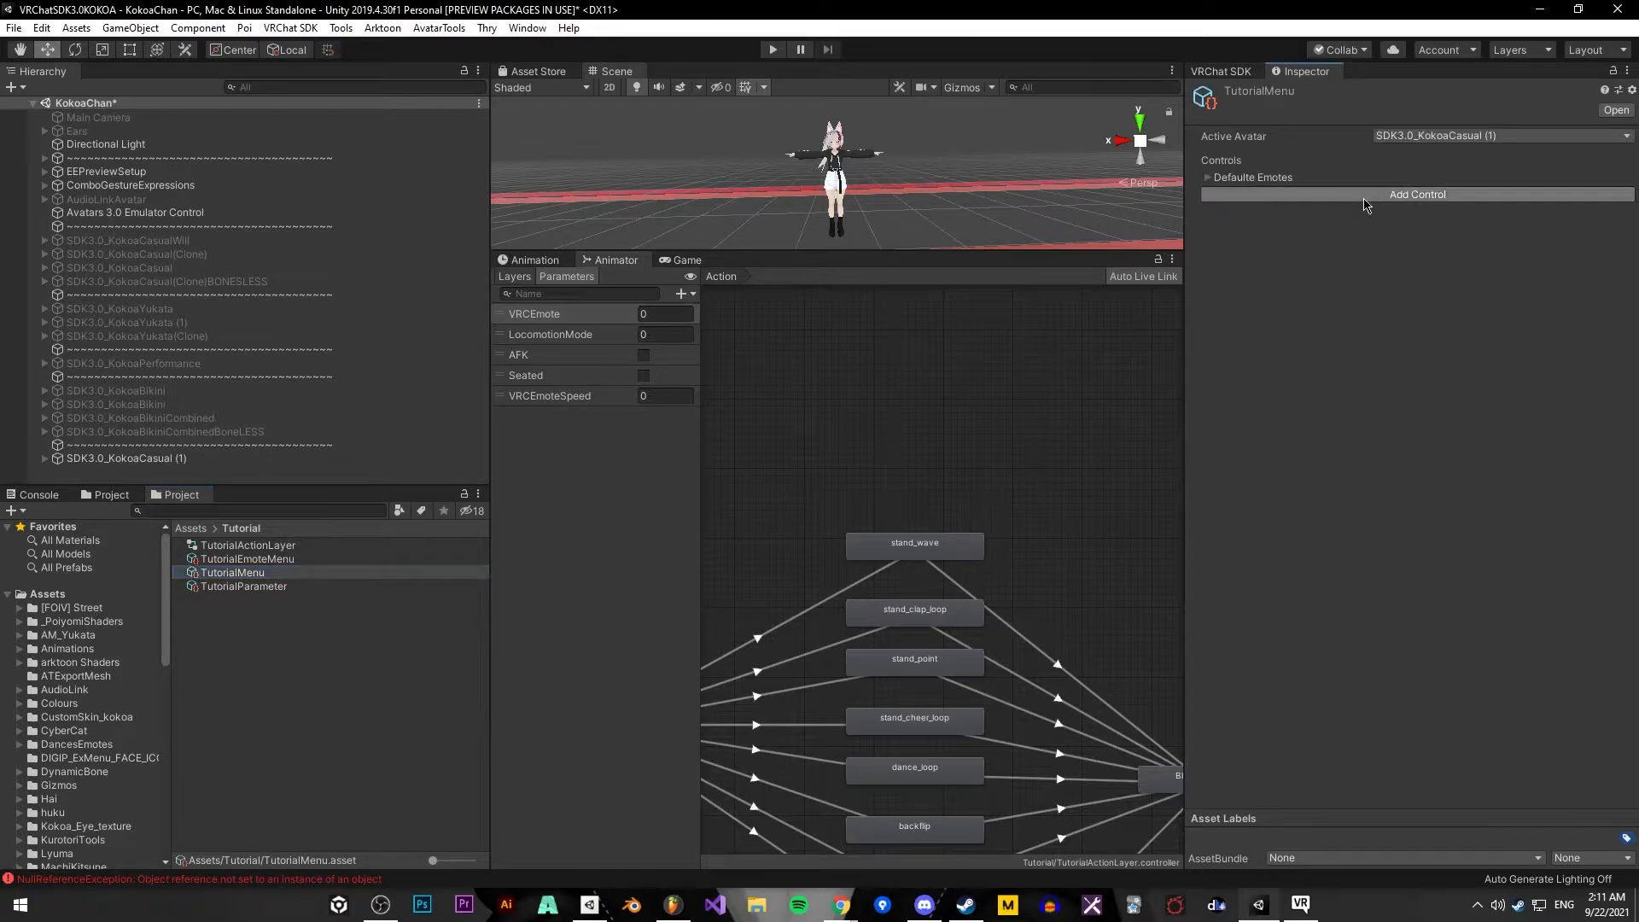
pyautogui.click(1207, 198)
pyautogui.click(1460, 270)
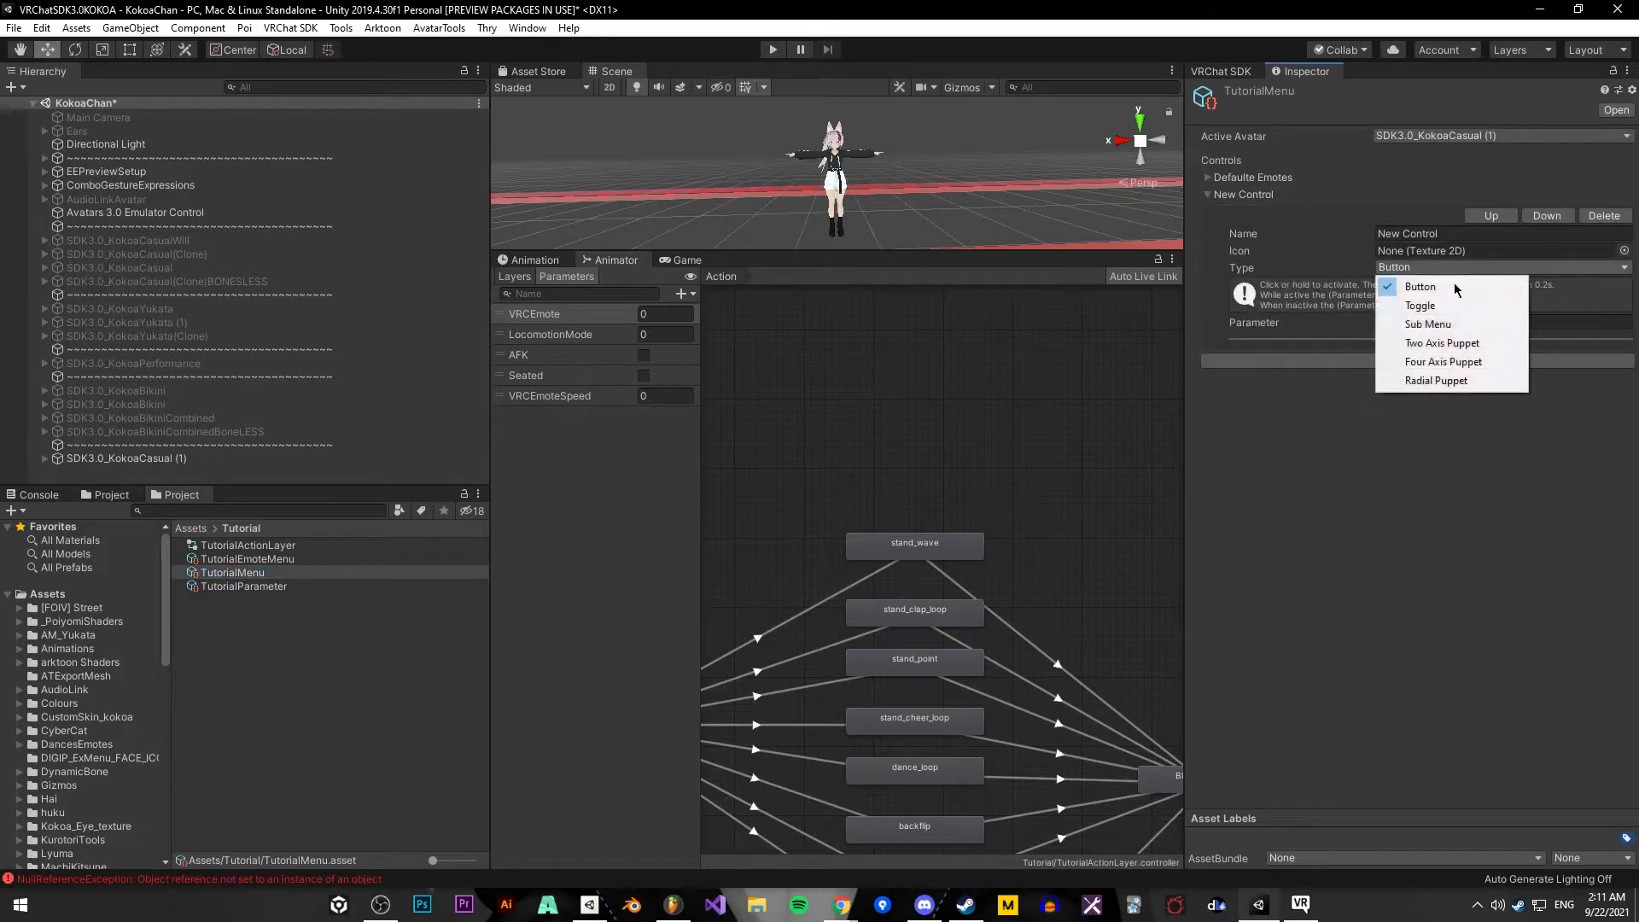
pyautogui.click(1459, 271)
pyautogui.click(1460, 268)
pyautogui.click(1461, 324)
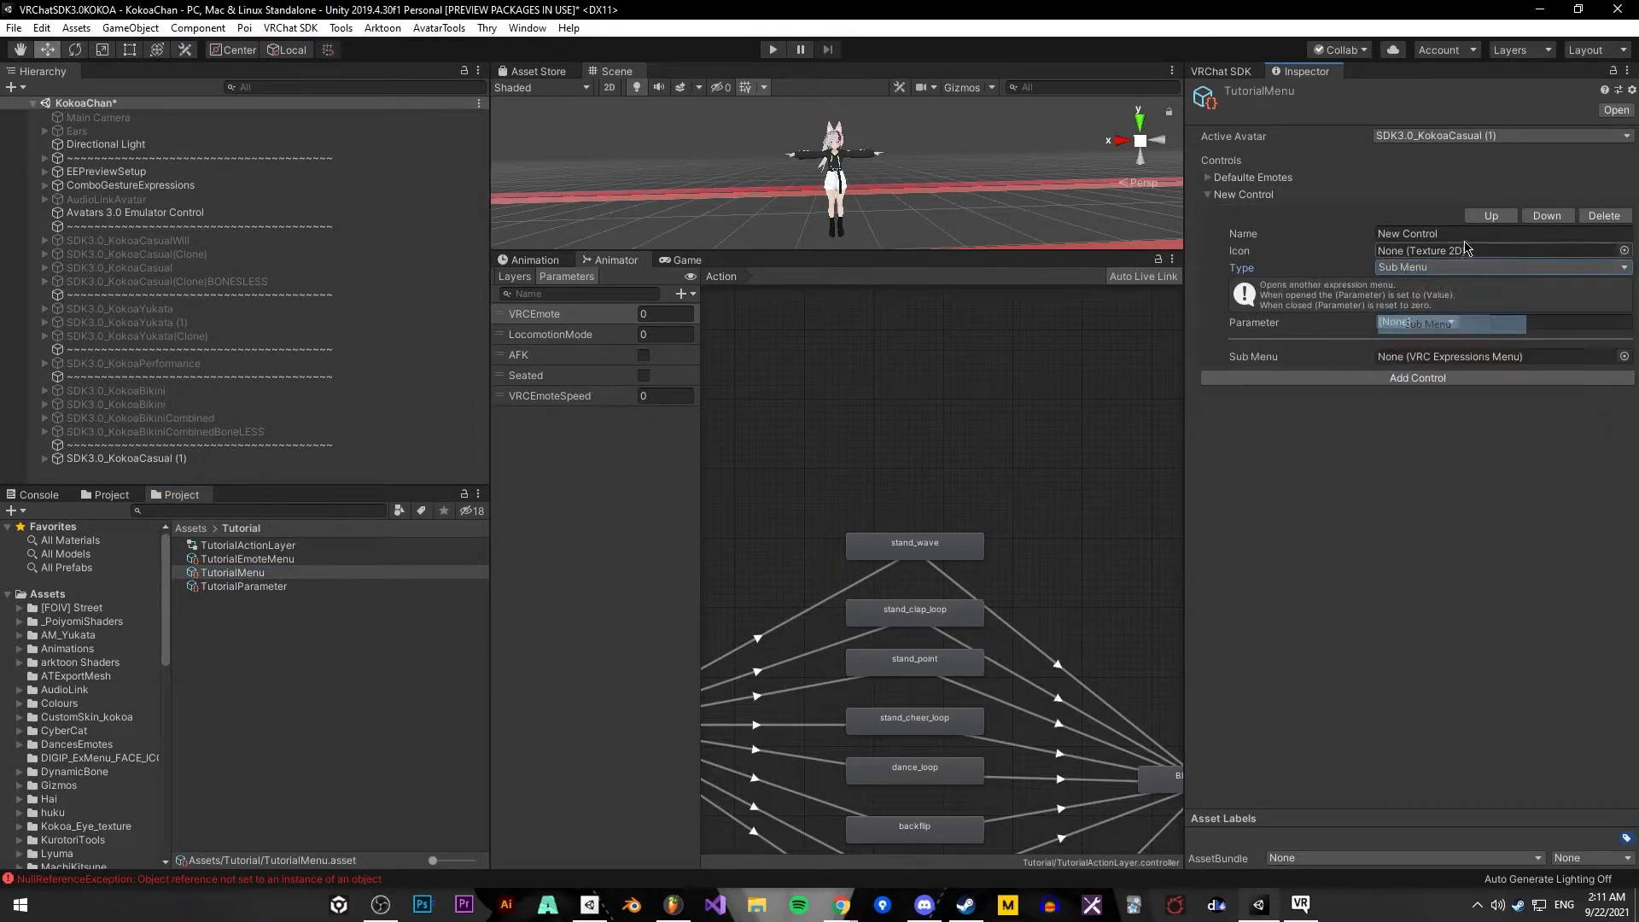
# Name the new submenu control Custom Emotes
pyautogui.click(1472, 233)
pyautogui.press('BackSpace')
pyautogui.write('CXu')
pyautogui.write('stom Emotes')
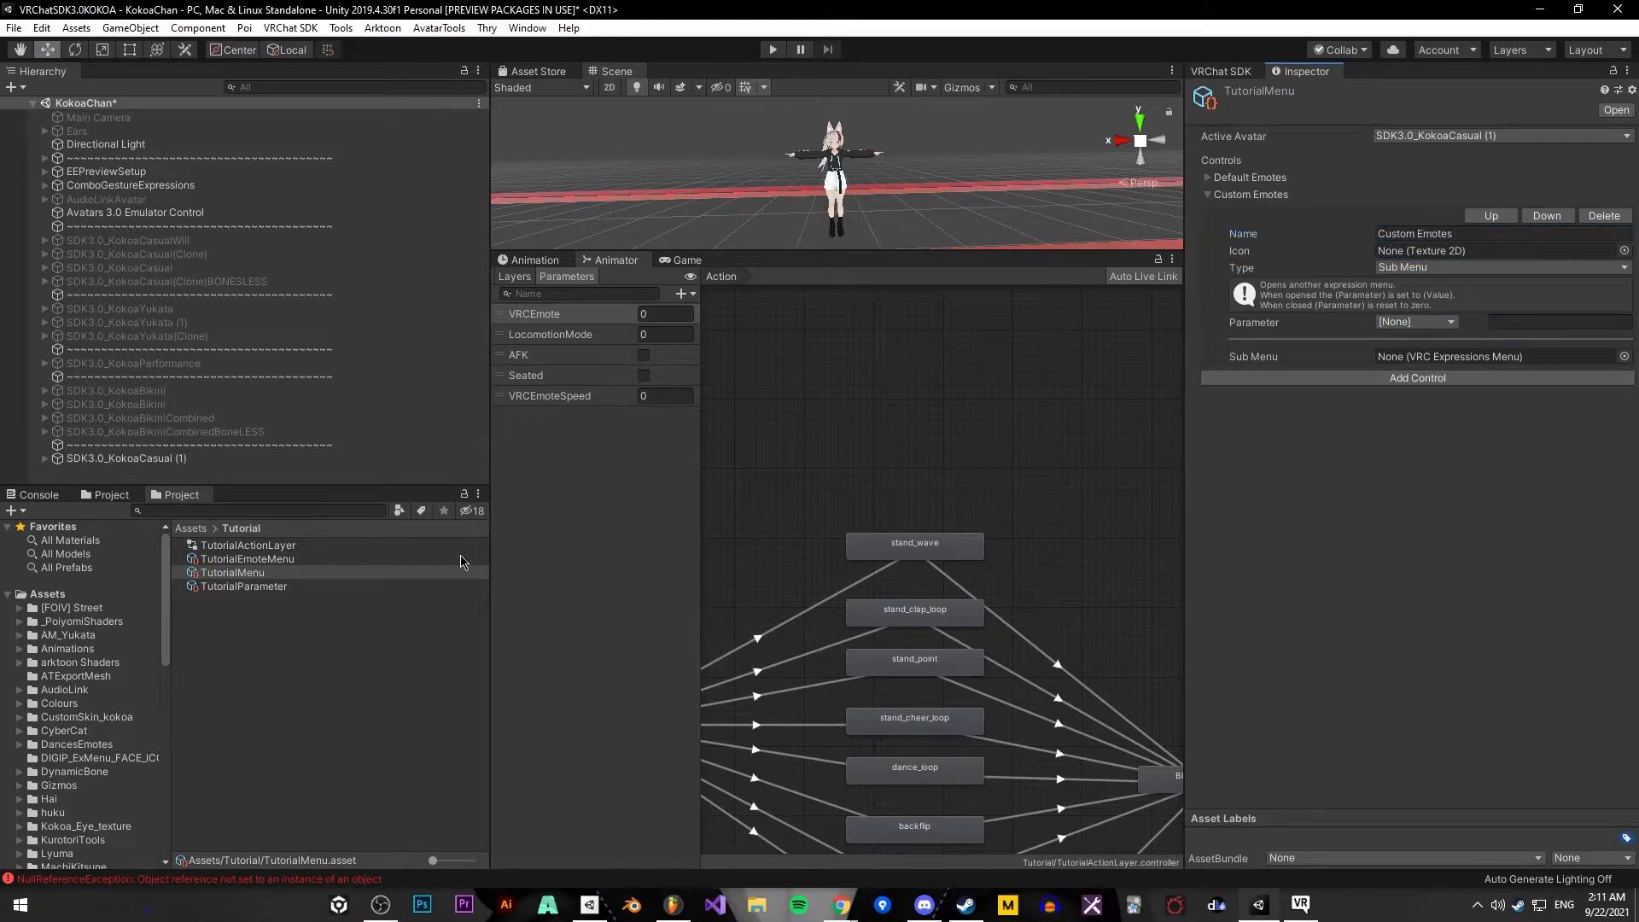
# Create a new VRC expressions menu asset in the Tutorial folder and name it TutorialCustomEmoteMenu
pyautogui.rightClick(323, 648)
pyautogui.moveTo(450, 168)
pyautogui.moveTo(648, 168)
pyautogui.moveTo(805, 168)
pyautogui.click(950, 188)
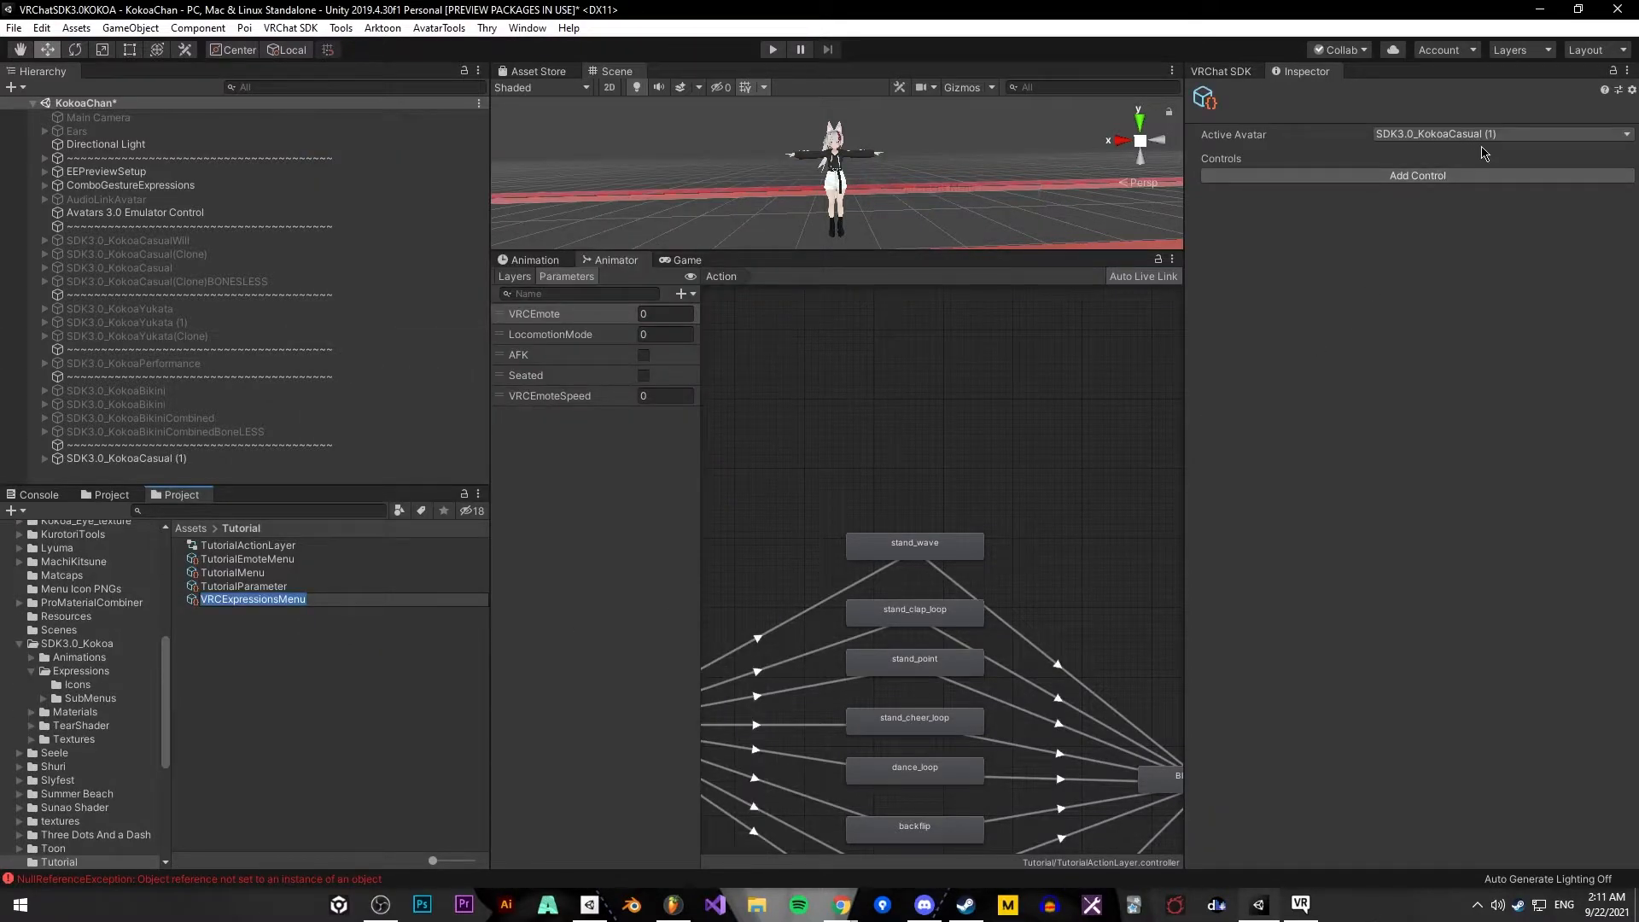
pyautogui.write('Tutorial')
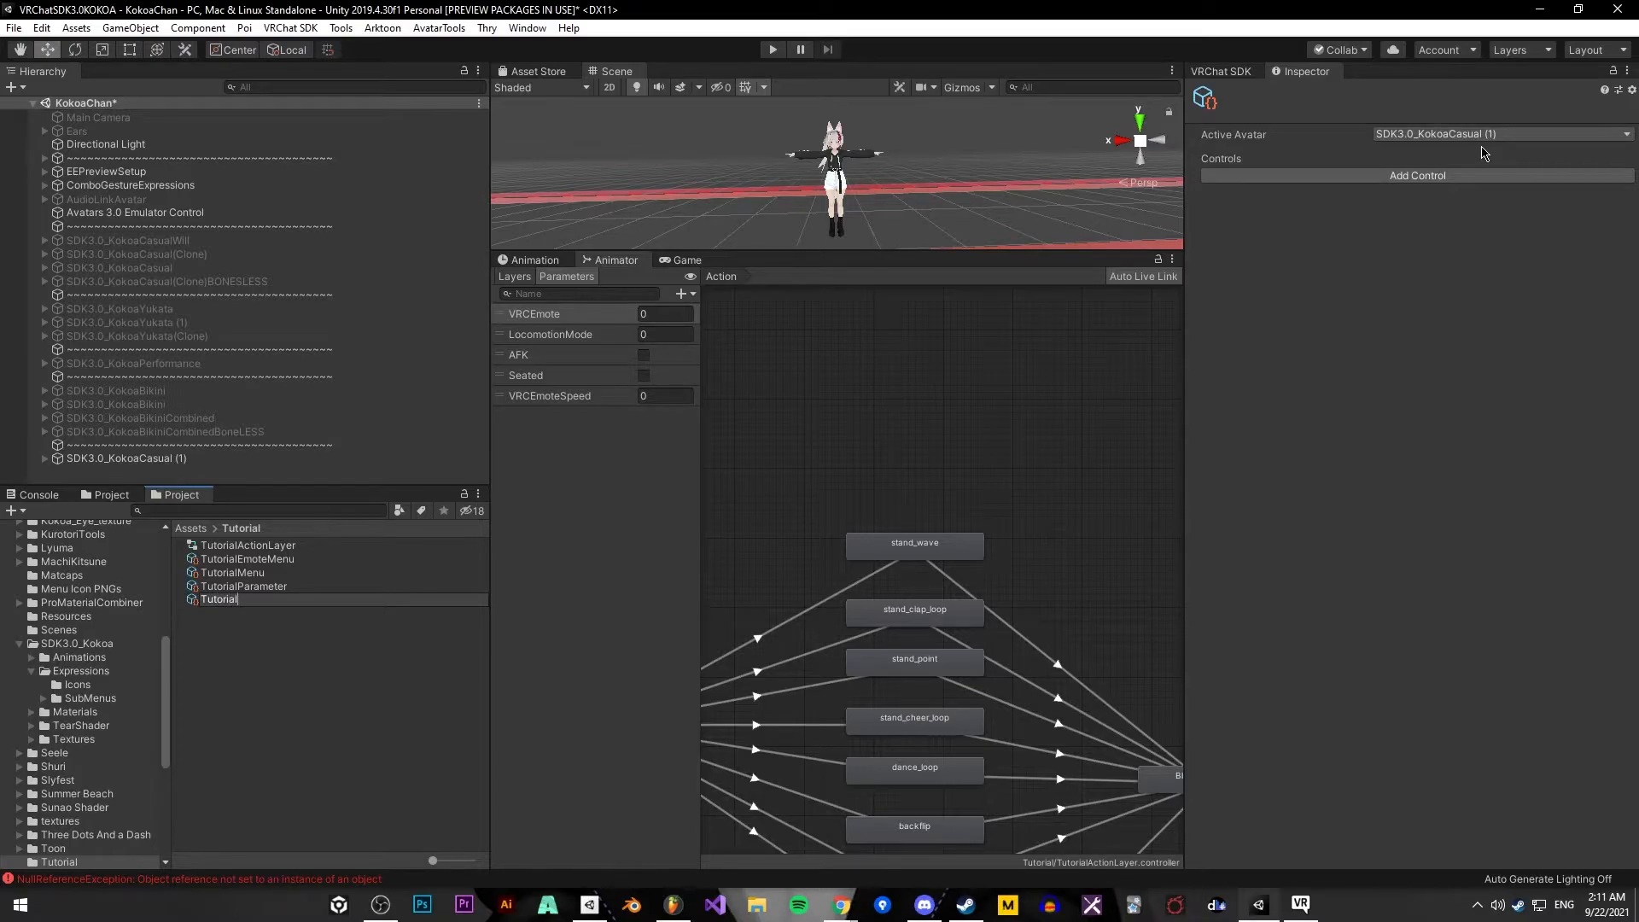
pyautogui.write('CustomEmoteMenu')
pyautogui.press('Return')
# Assign TutorialCustomEmoteMenu as the sub menu of the Custom Emotes control in TutorialMenu
pyautogui.click(248, 586)
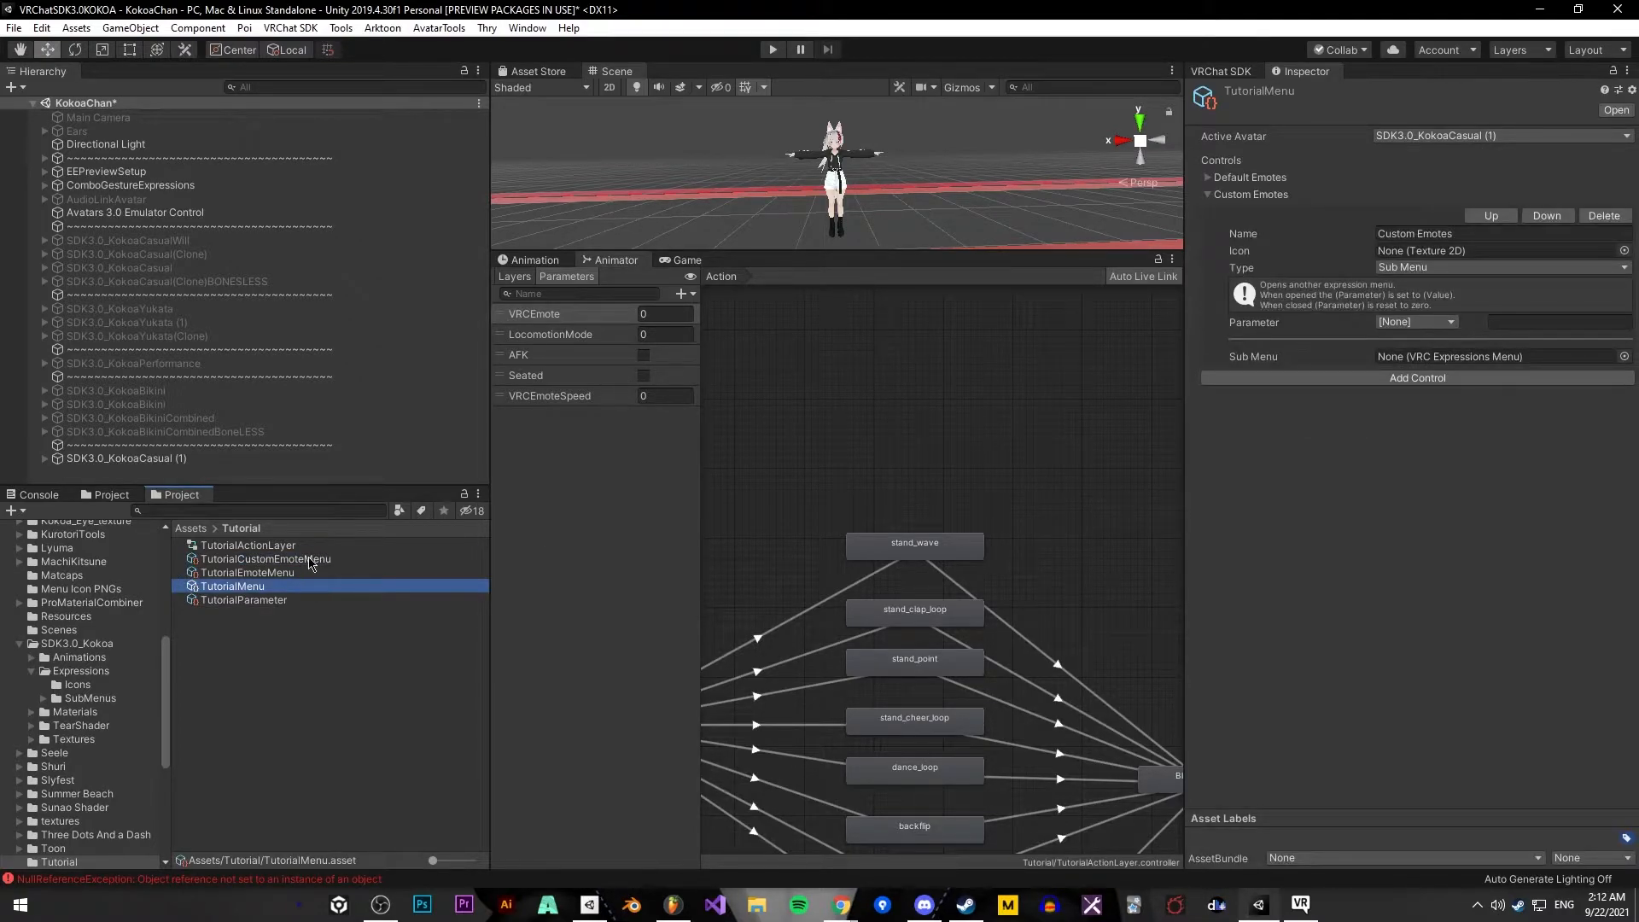
pyautogui.moveTo(308, 558); pyautogui.dragTo(1434, 356)
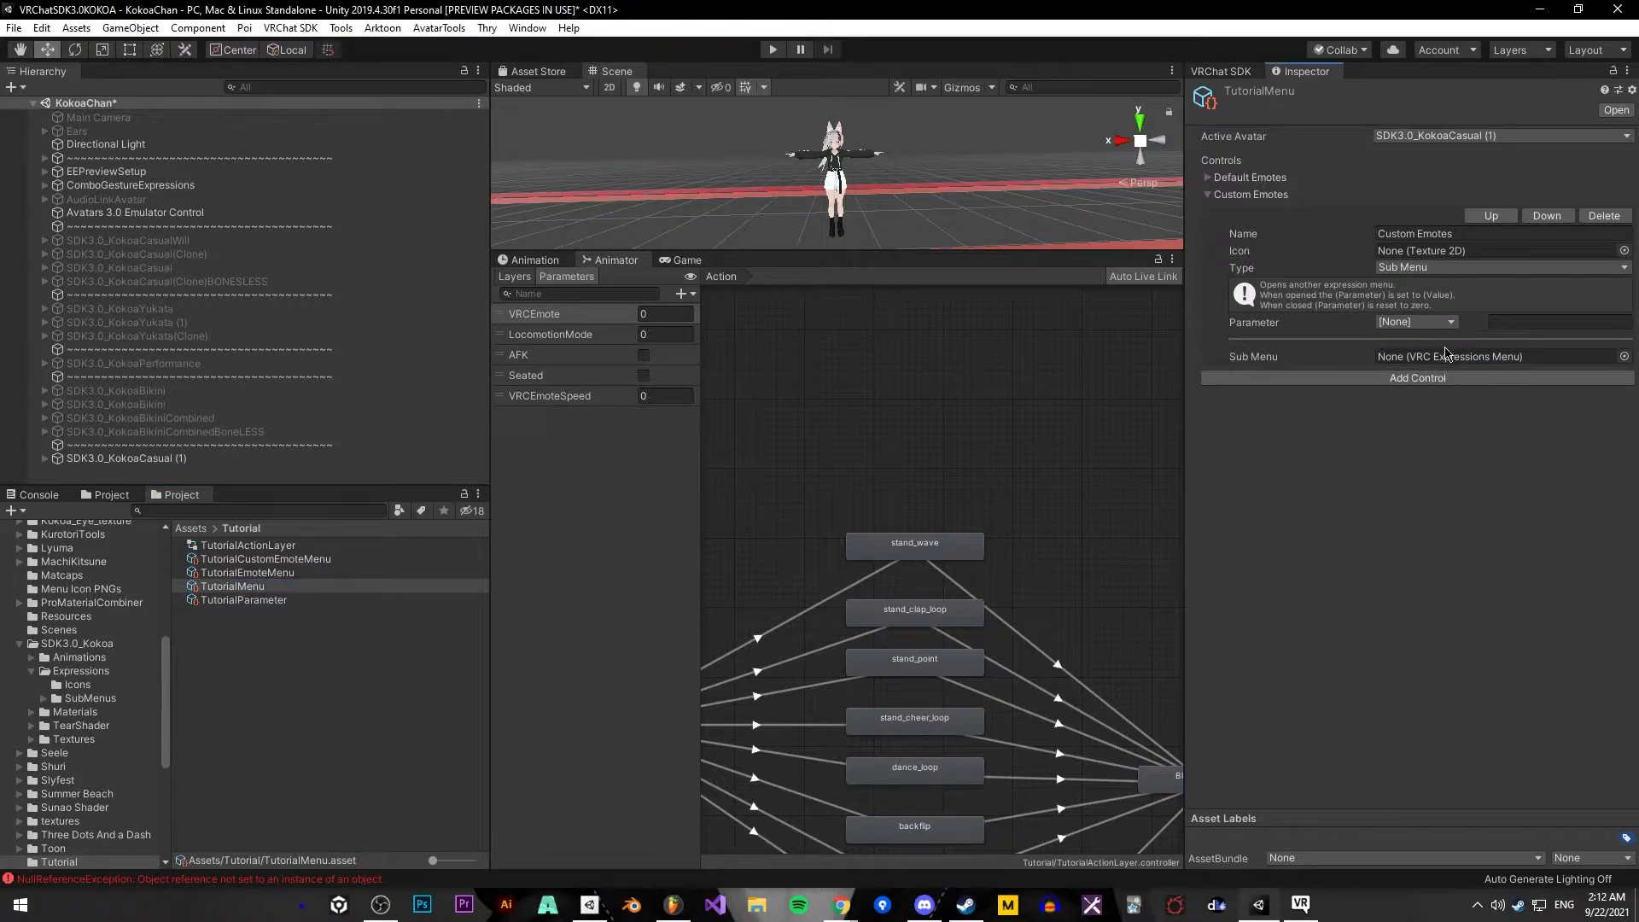
pyautogui.moveTo(313, 562); pyautogui.dragTo(1442, 358)
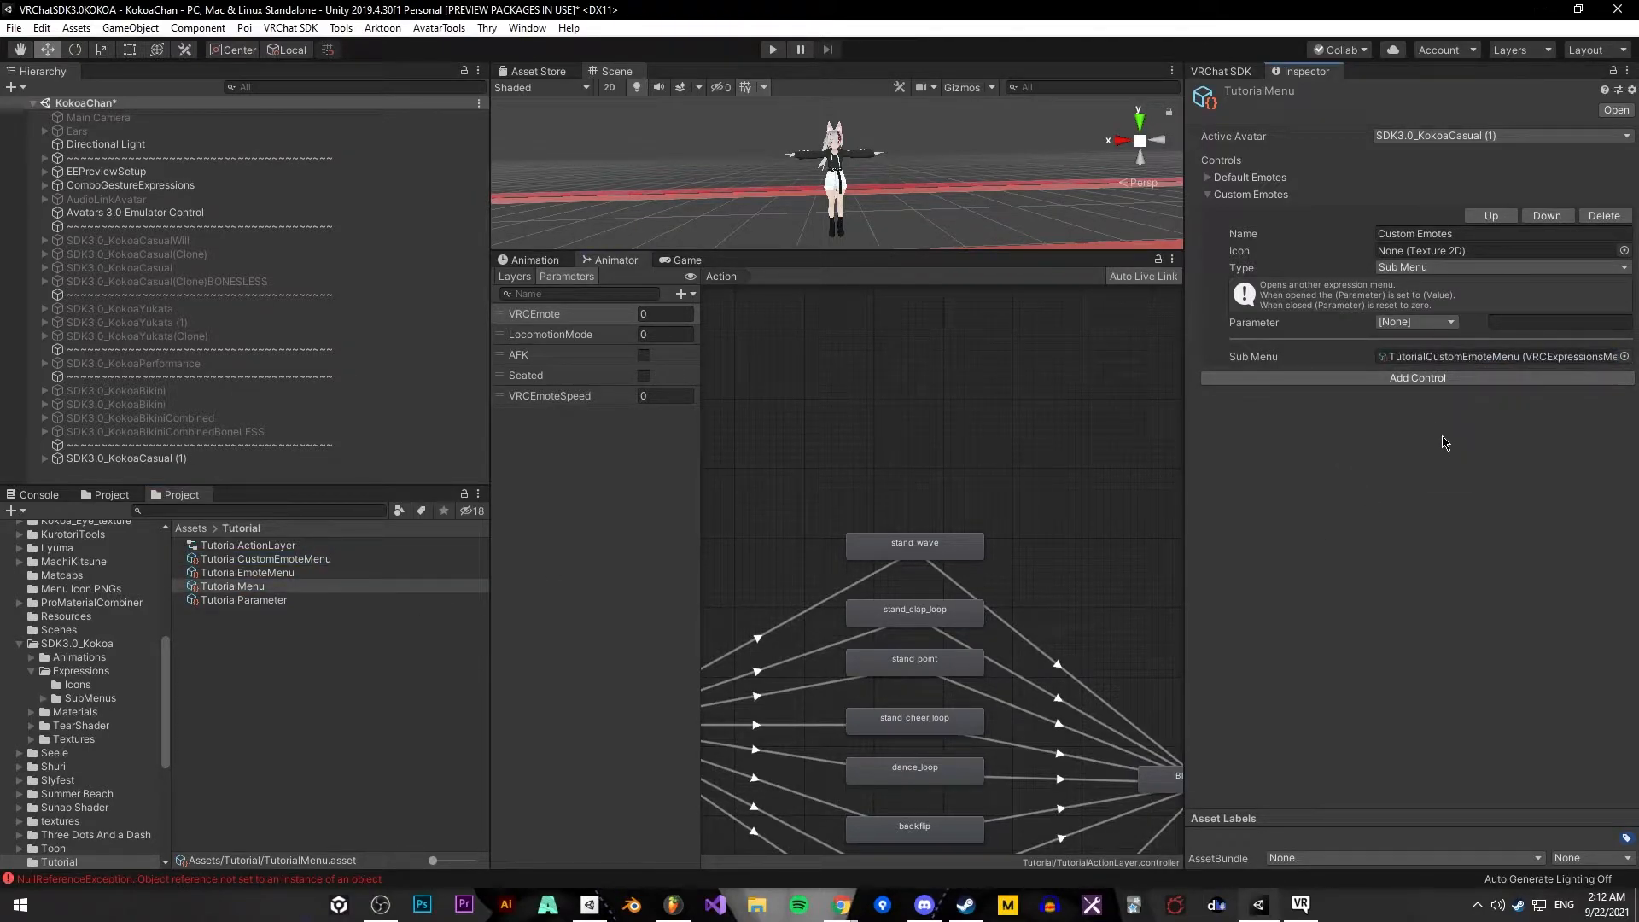
pyautogui.click(1206, 198)
pyautogui.click(1206, 181)
pyautogui.click(1206, 181)
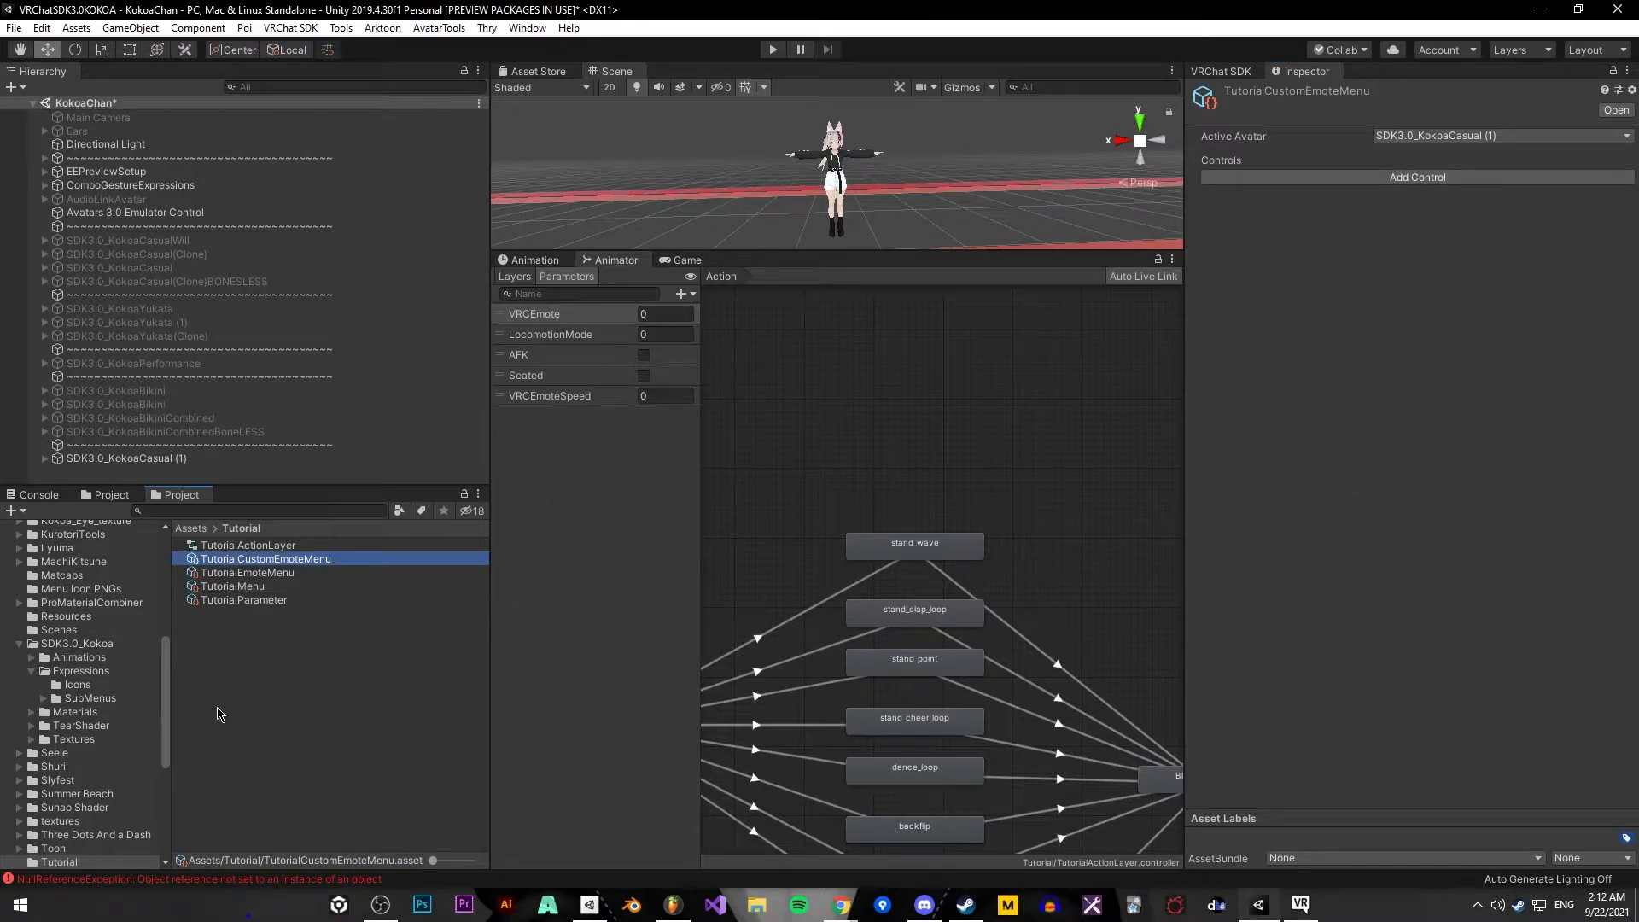
# Open the Dances folder in Assets/Animations and preview the Cripwalk animation
pyautogui.scroll(7, 85, 630)
pyautogui.click(31, 650)
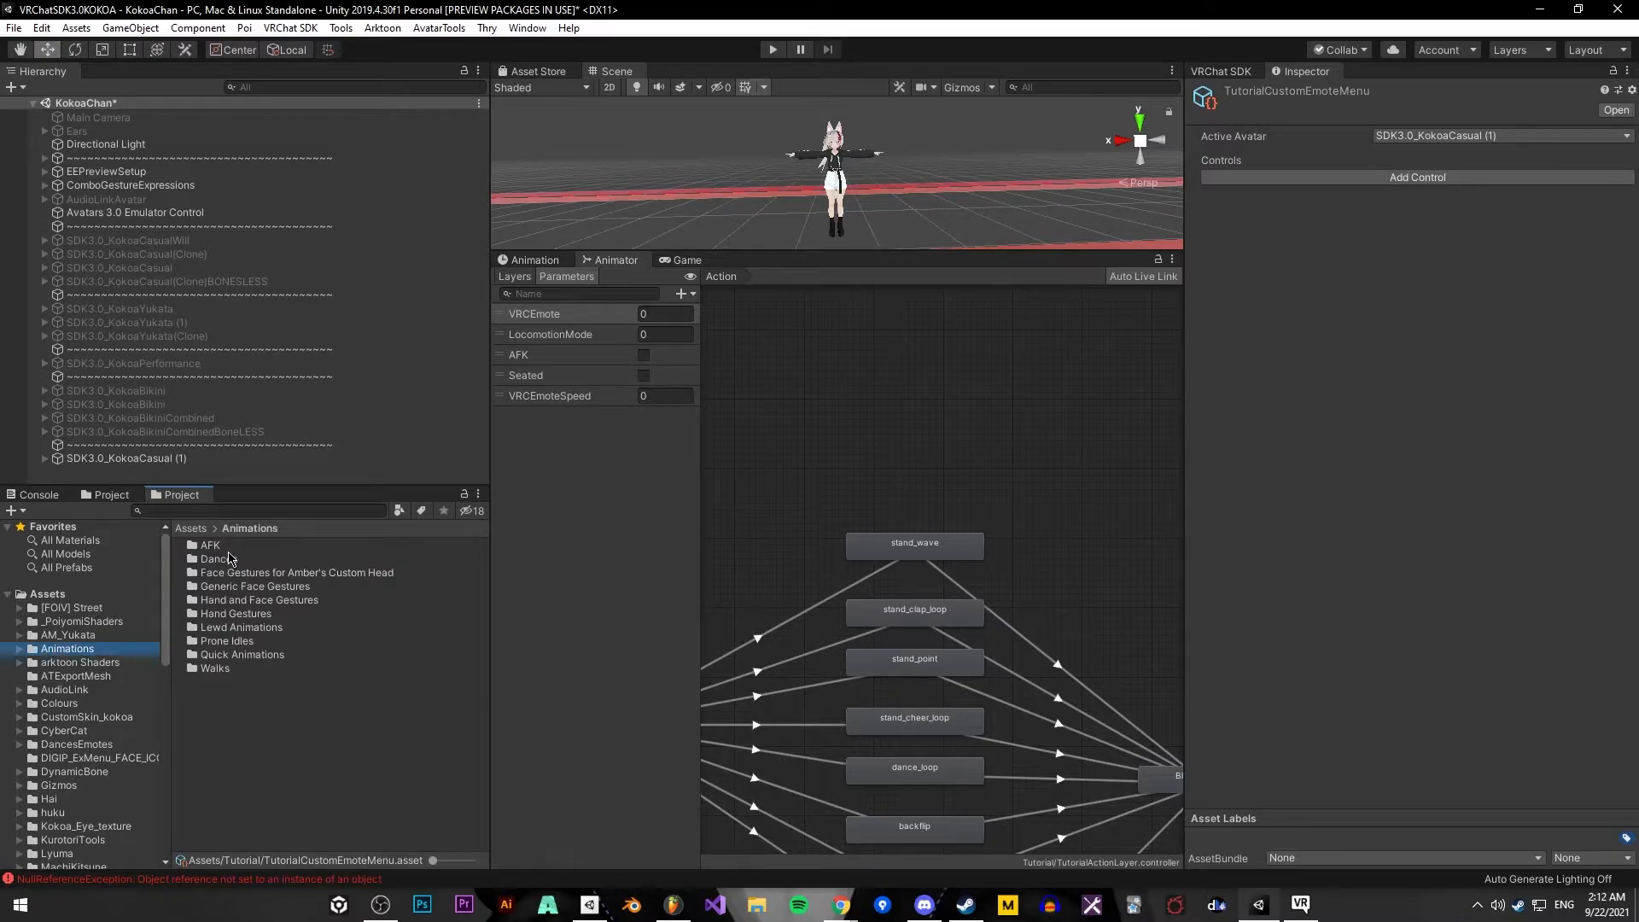
pyautogui.click(224, 562)
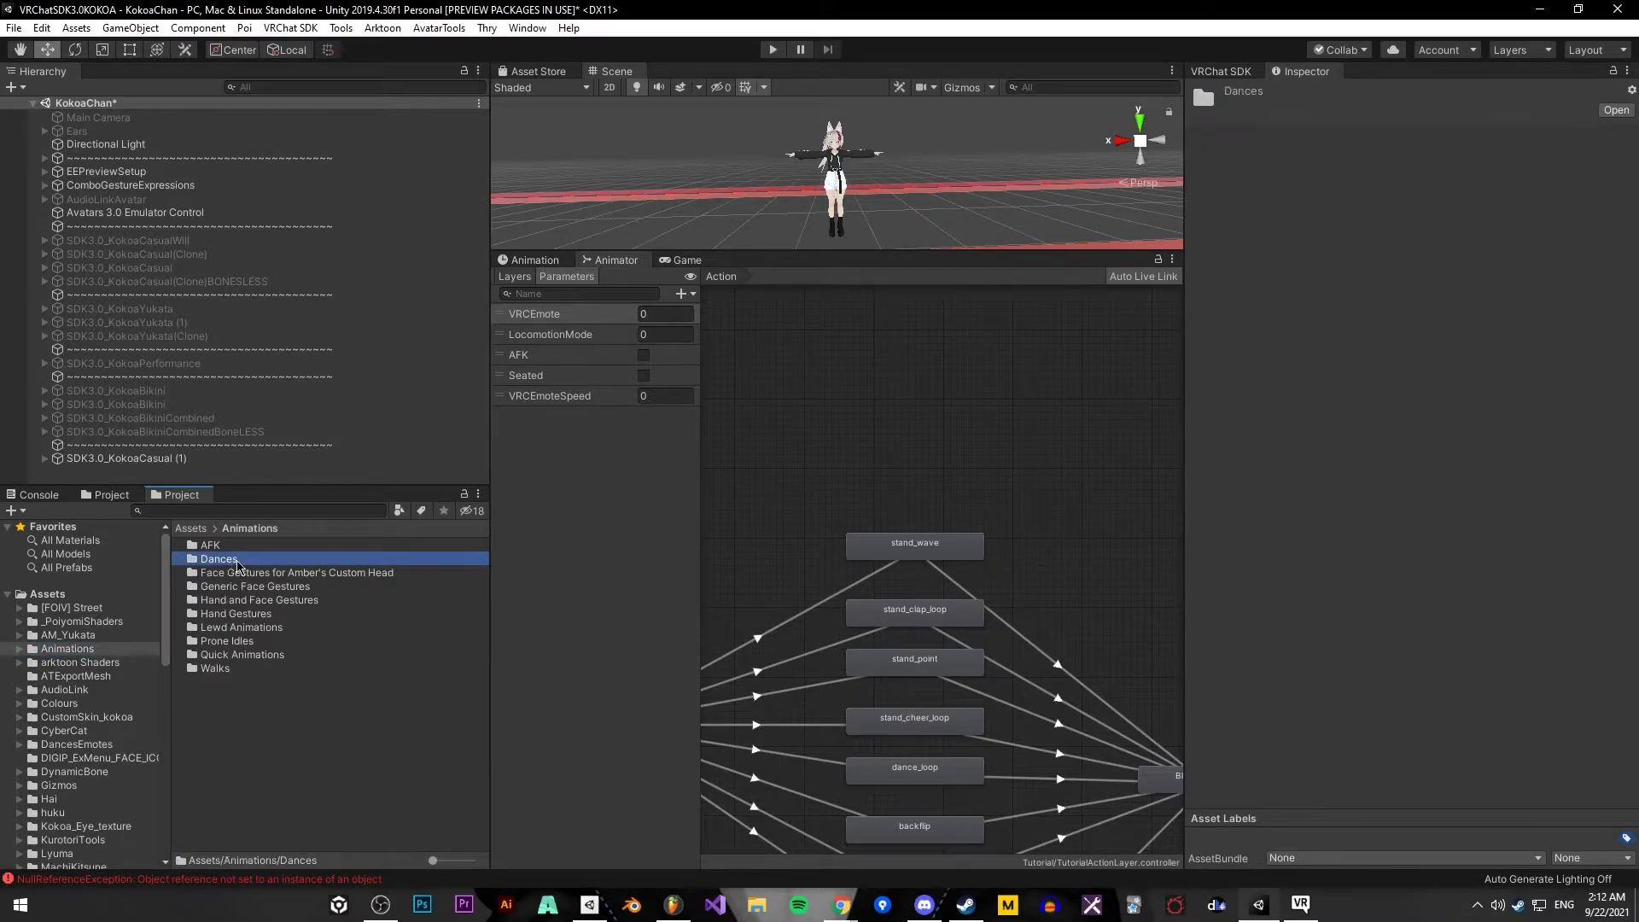
pyautogui.doubleClick(220, 560)
pyautogui.click(222, 561)
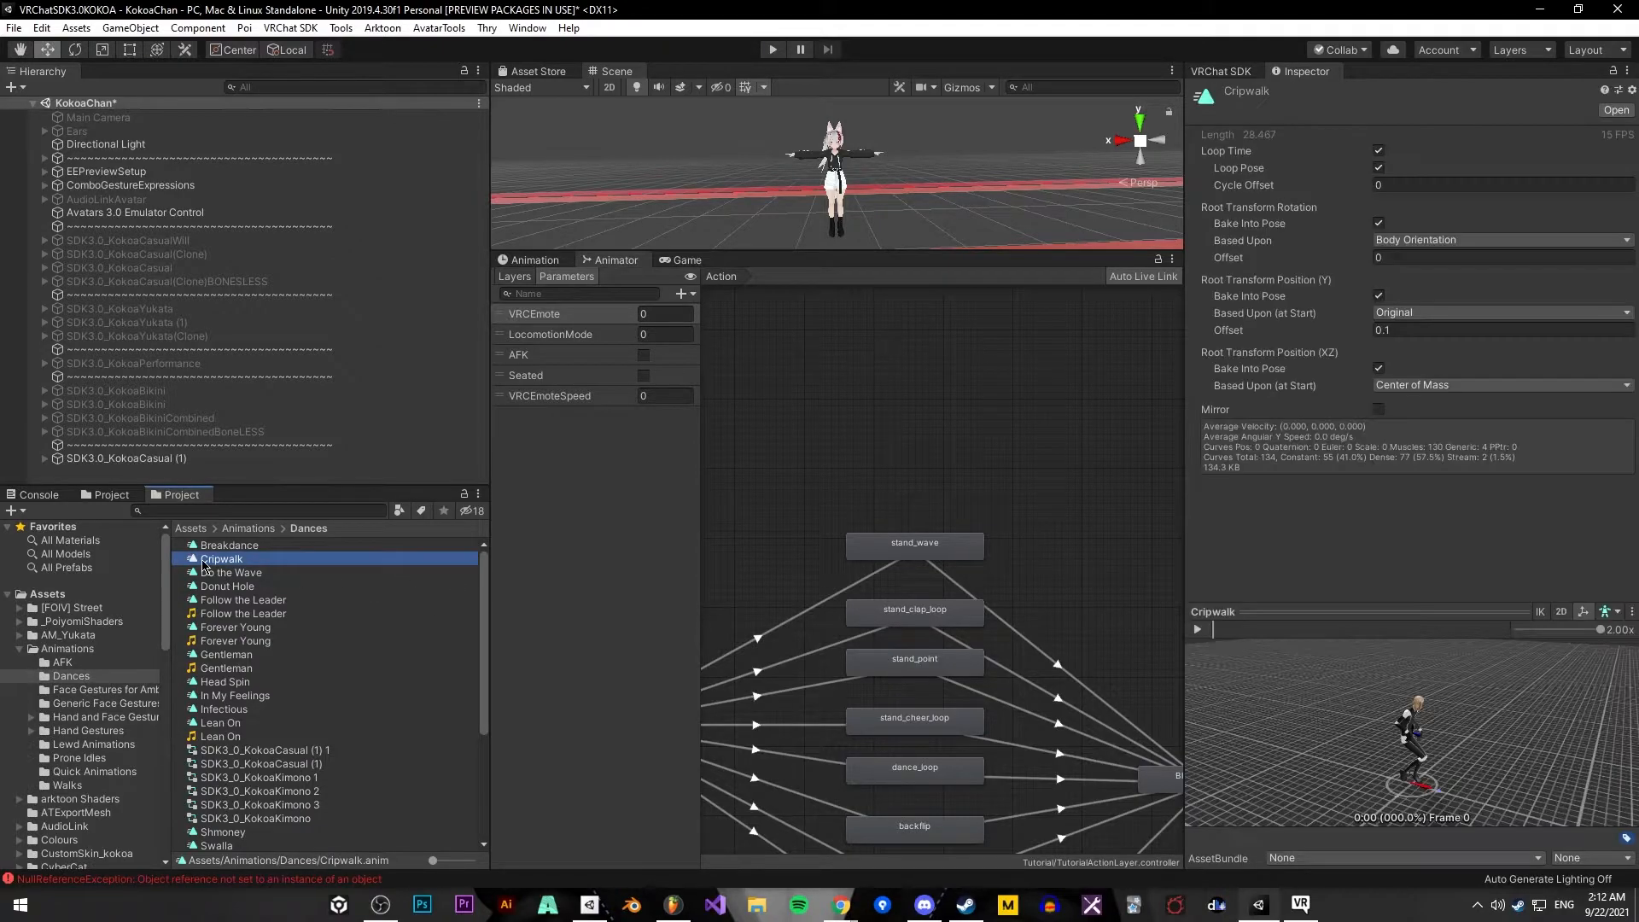
pyautogui.click(1197, 629)
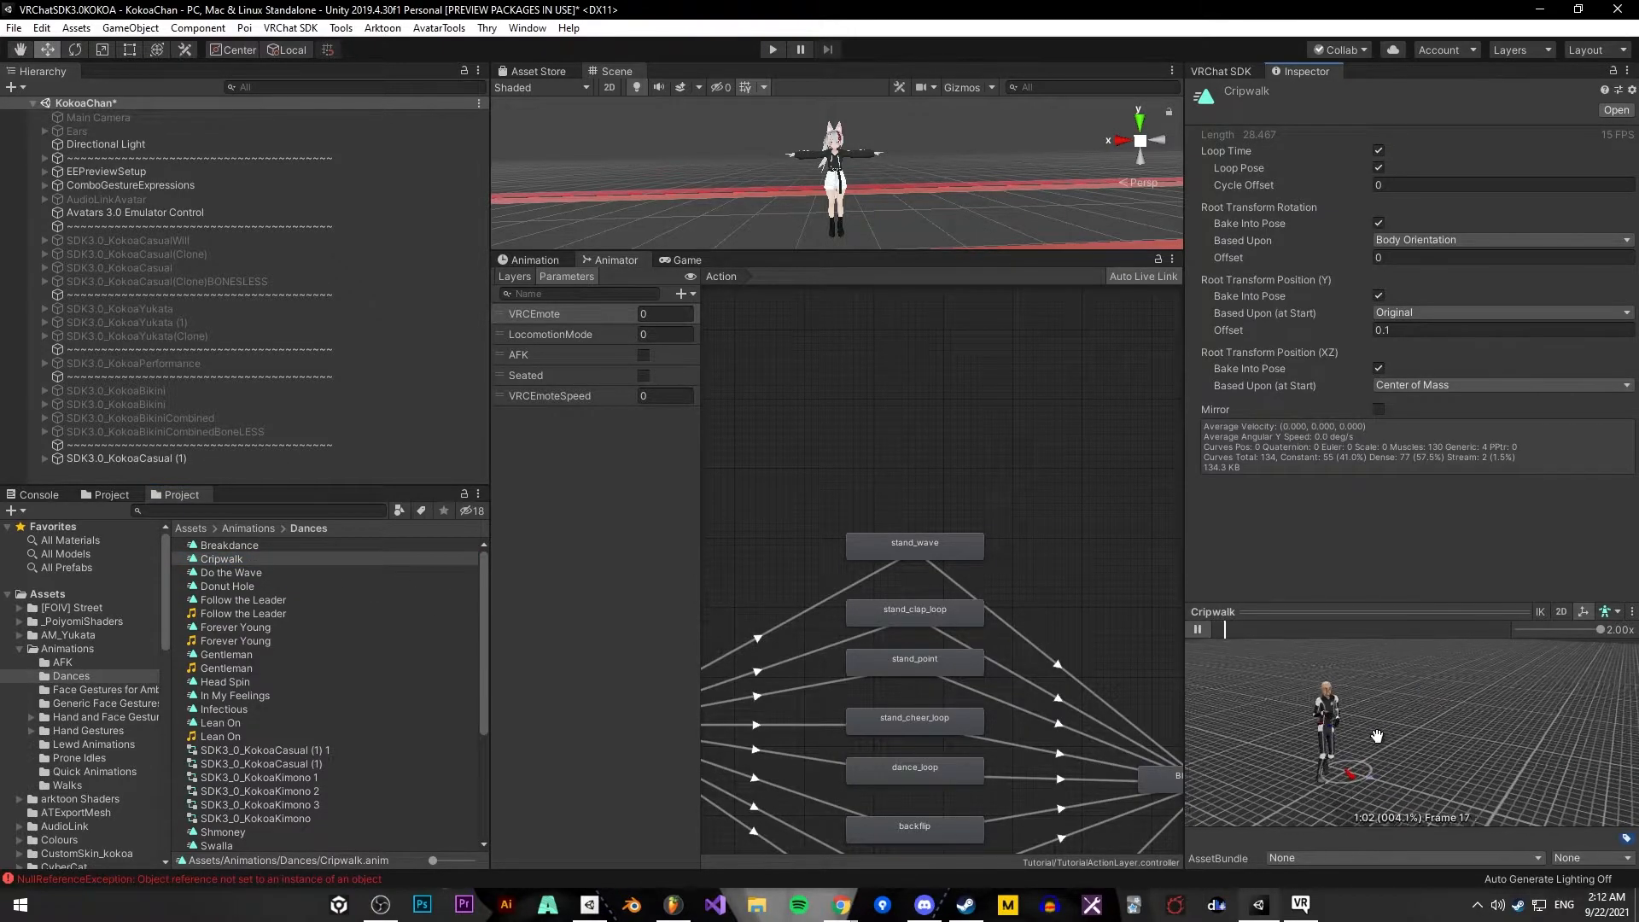
pyautogui.moveTo(1466, 725); pyautogui.dragTo(1524, 722, button='right')
pyautogui.click(1198, 631)
# Add the Cripwalk, Breakdance, Floss, SquatdanceLoop and InfiniteDab clips as states above stand_wave in the Action layer
pyautogui.moveTo(239, 565); pyautogui.dragTo(937, 325)
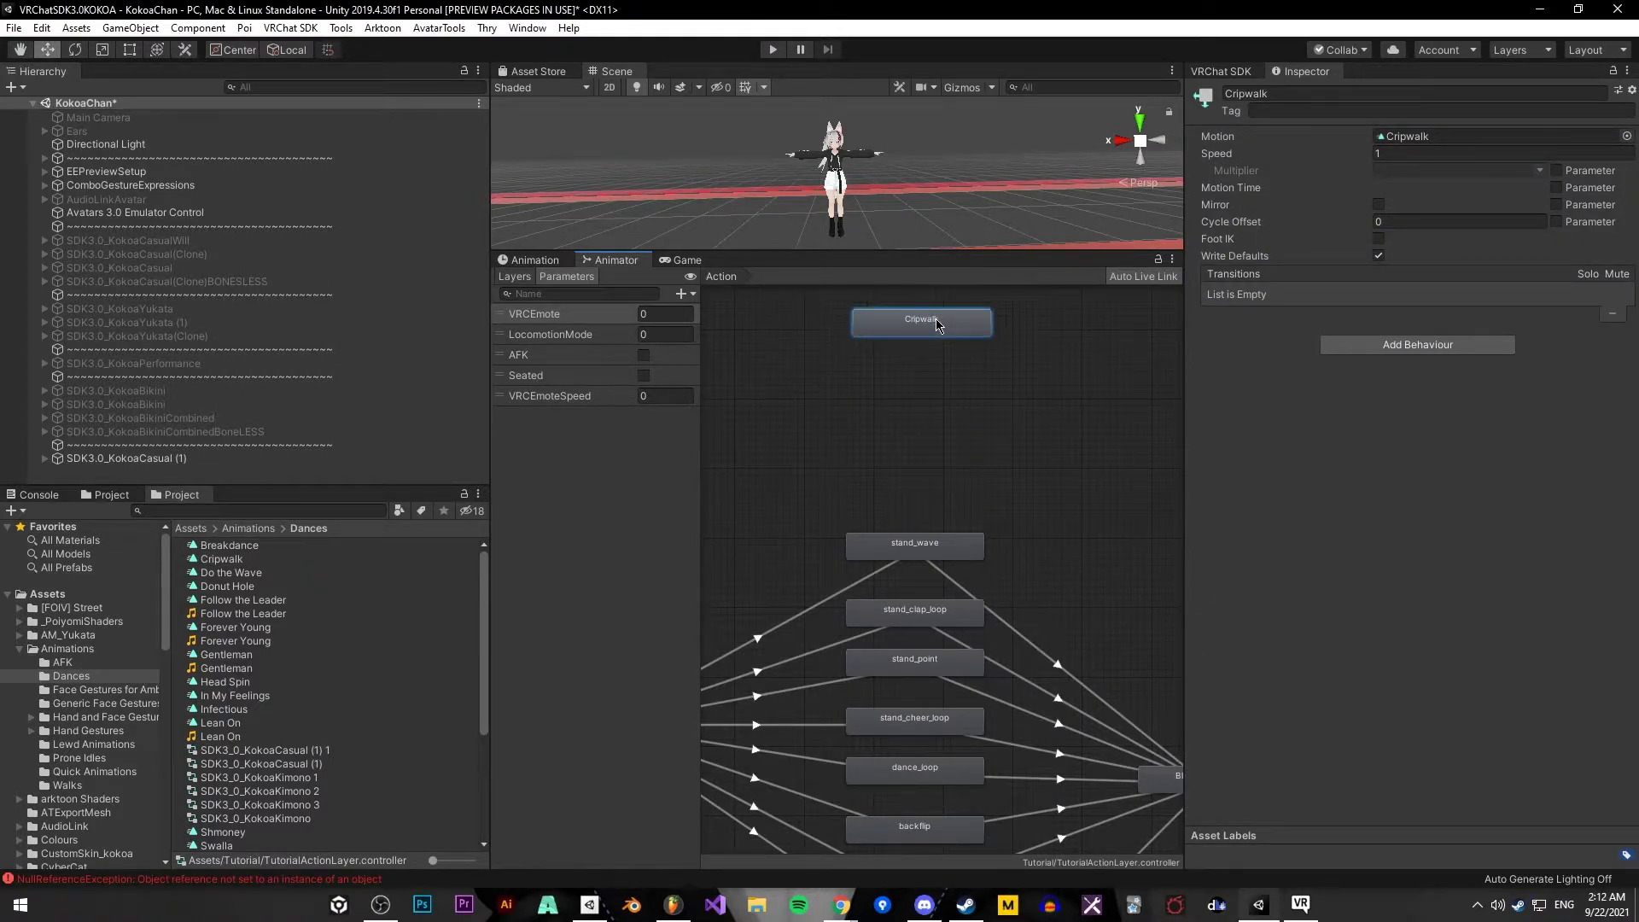
pyautogui.click(240, 556)
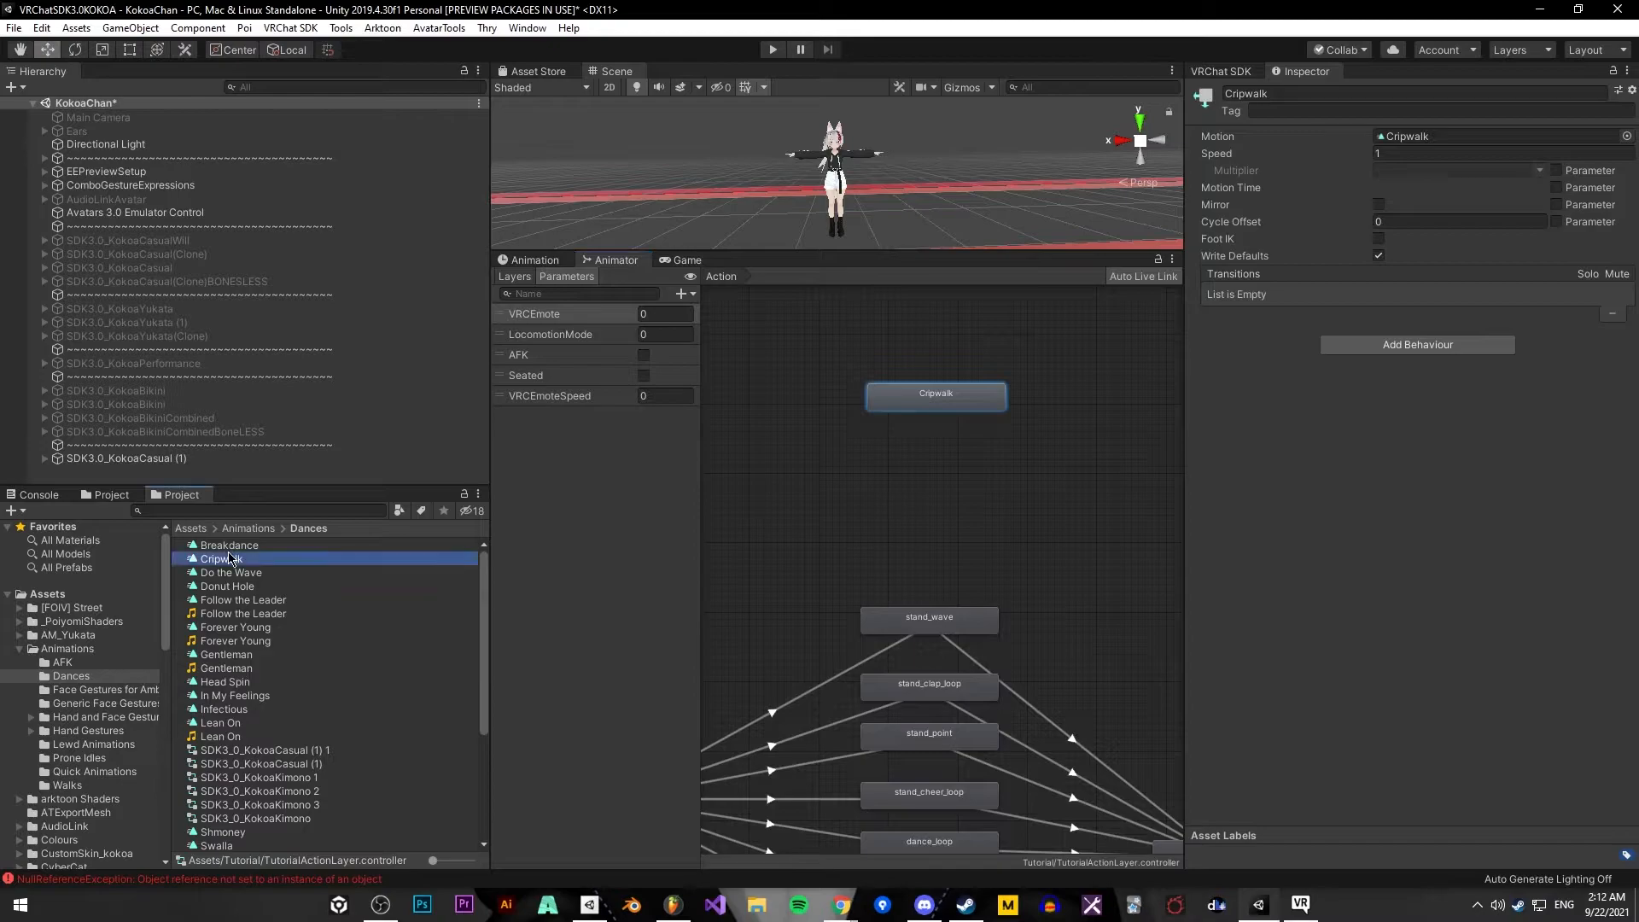
pyautogui.click(247, 547)
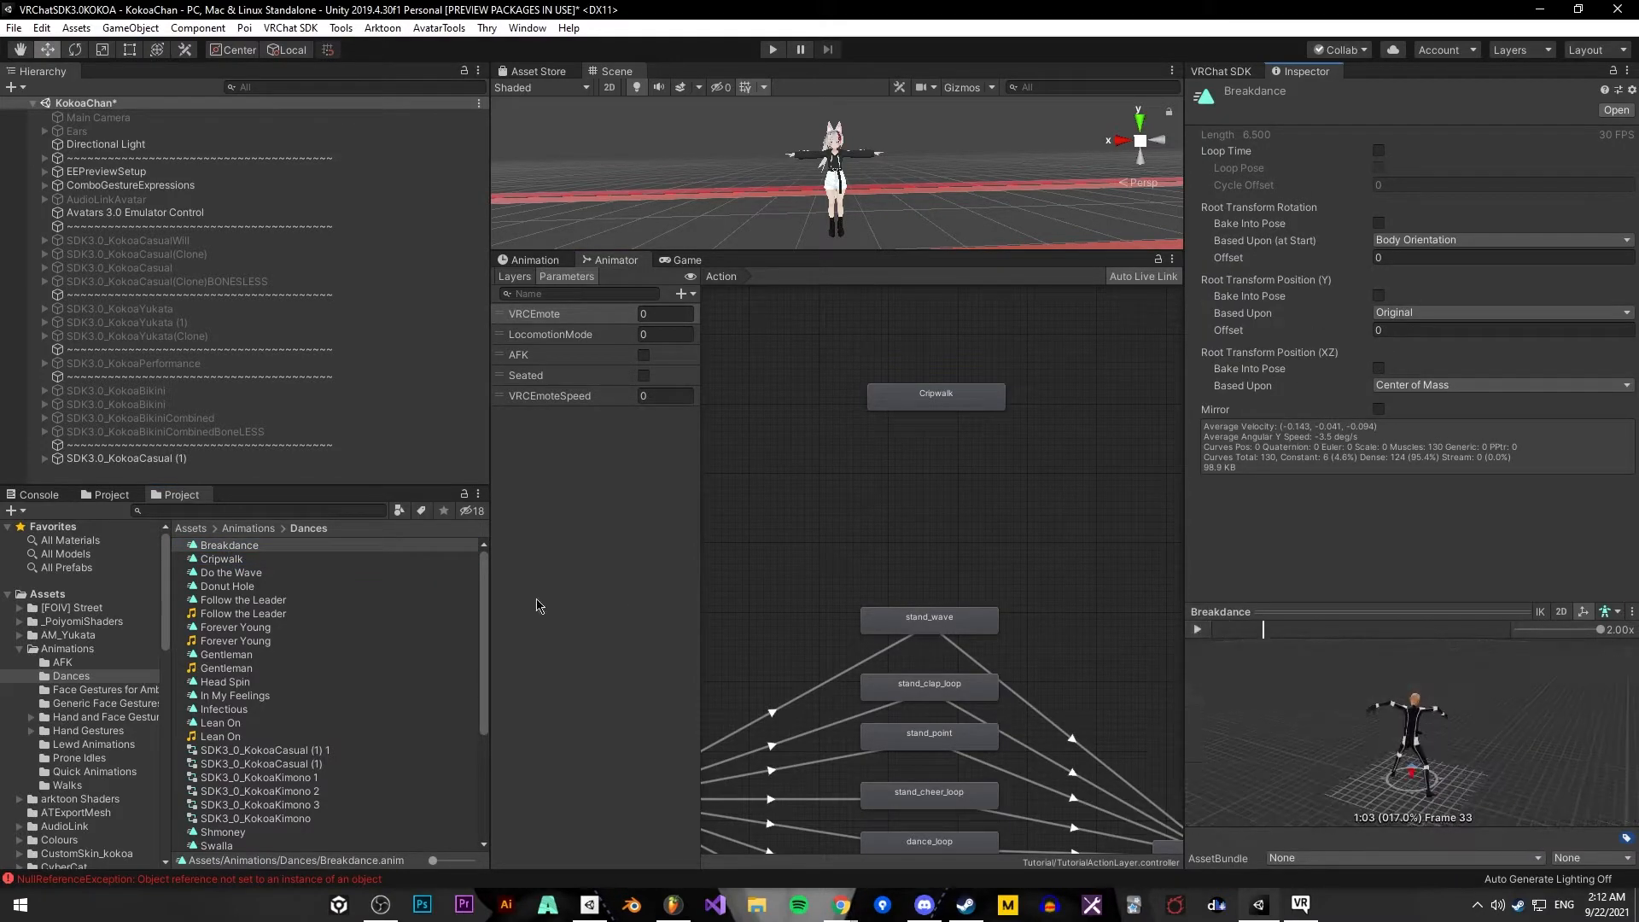
pyautogui.moveTo(310, 544); pyautogui.dragTo(926, 446)
pyautogui.click(282, 695)
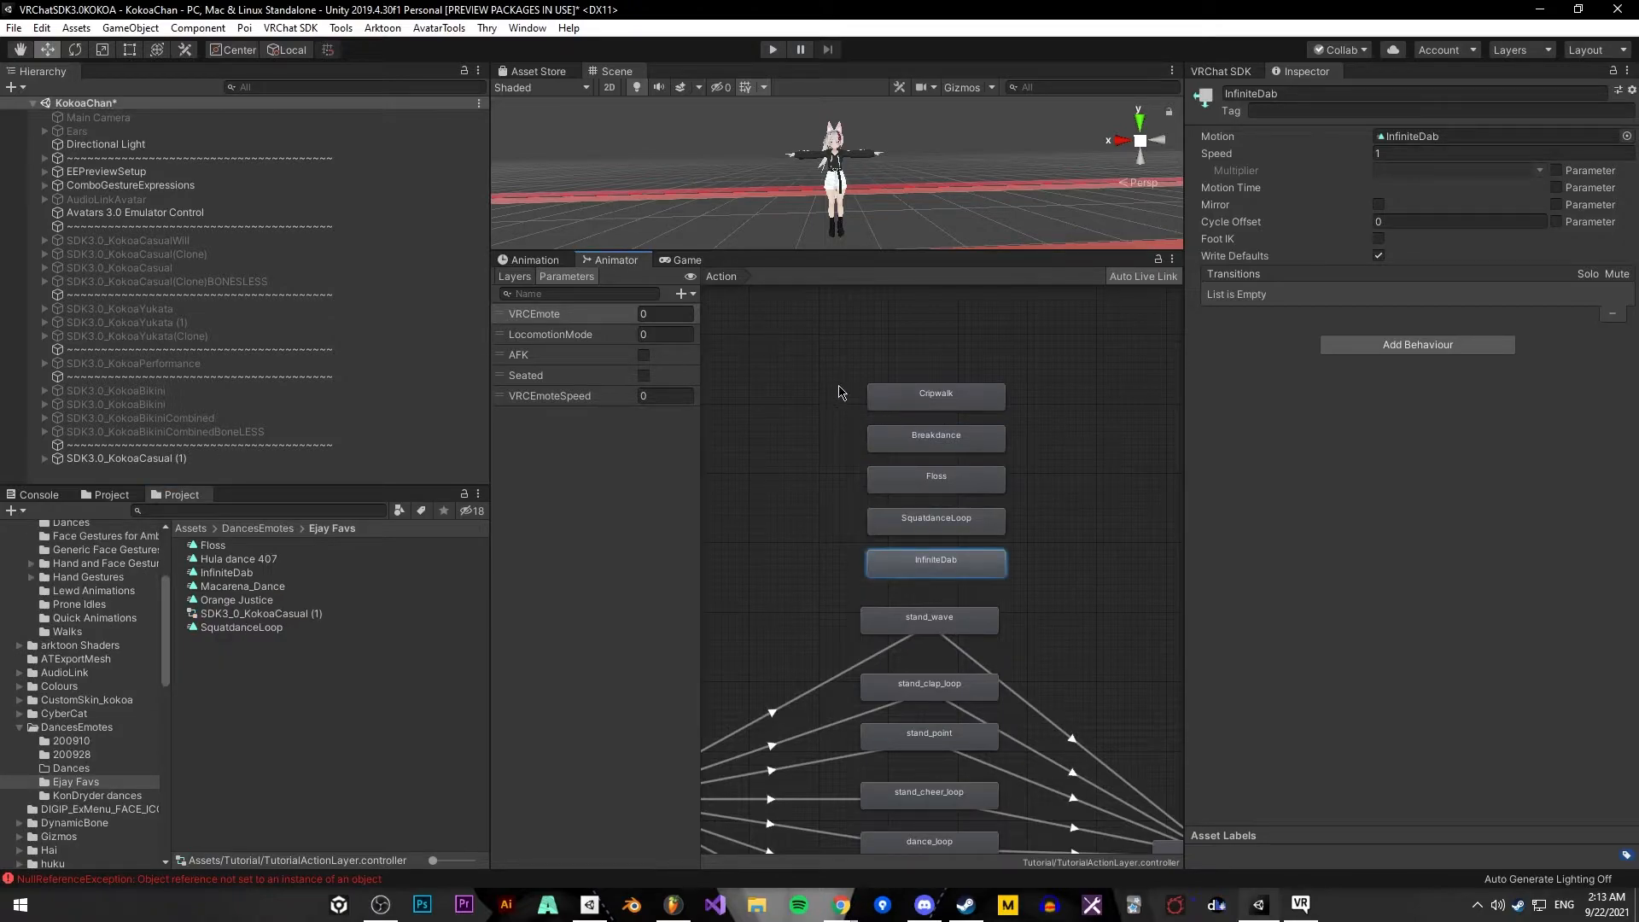
# Give all five new dance states a speed of 5 with the VRCEmoteSpeed parameter as multiplier
pyautogui.click(932, 393)
pyautogui.click(963, 449)
pyautogui.click(952, 478)
pyautogui.click(939, 516)
pyautogui.click(930, 566)
pyautogui.keyDown('shift'); pyautogui.click(934, 524); pyautogui.keyUp('shift')
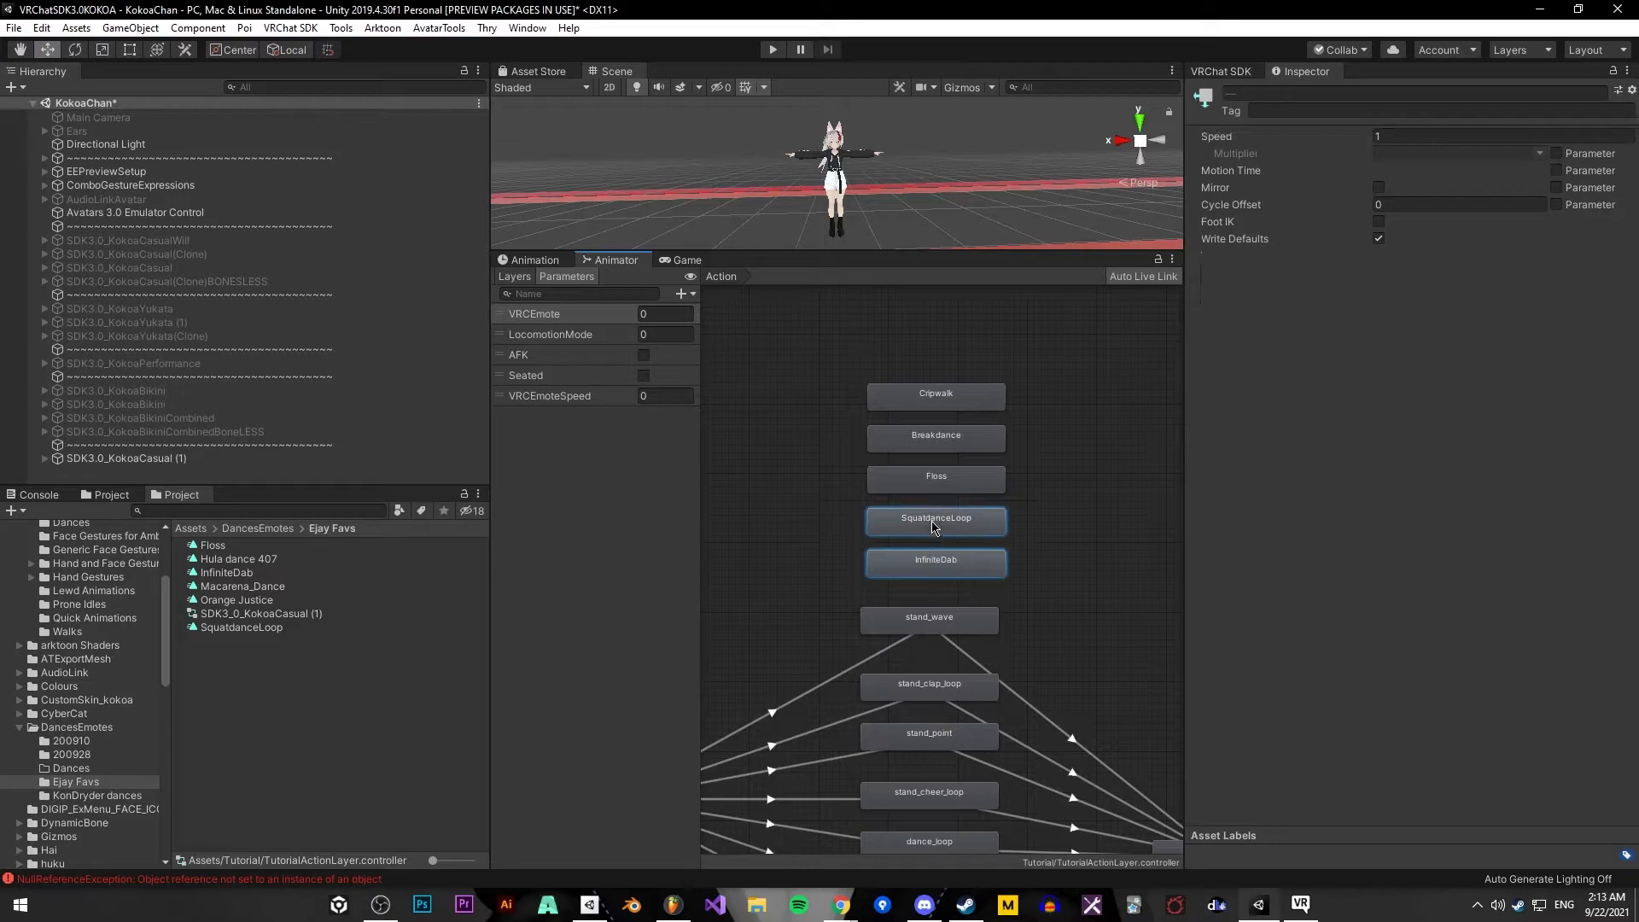
pyautogui.keyDown('shift'); pyautogui.click(949, 482); pyautogui.keyUp('shift')
pyautogui.keyDown('shift'); pyautogui.click(960, 440); pyautogui.keyUp('shift')
pyautogui.keyDown('shift'); pyautogui.click(963, 399); pyautogui.keyUp('shift')
pyautogui.click(1555, 153)
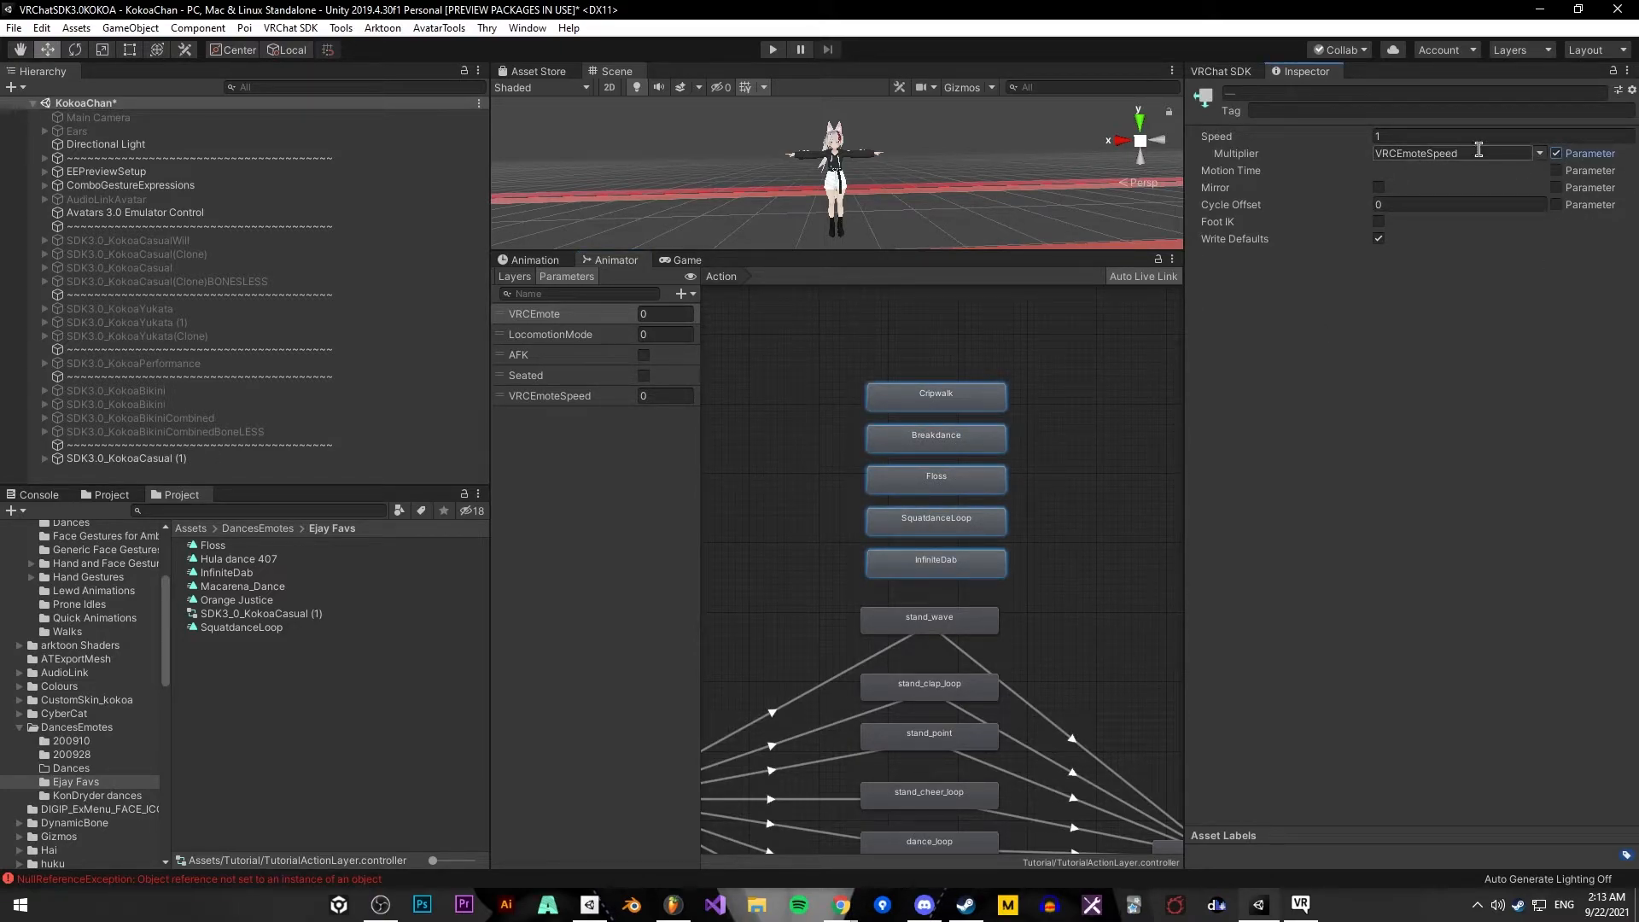
pyautogui.click(1398, 136)
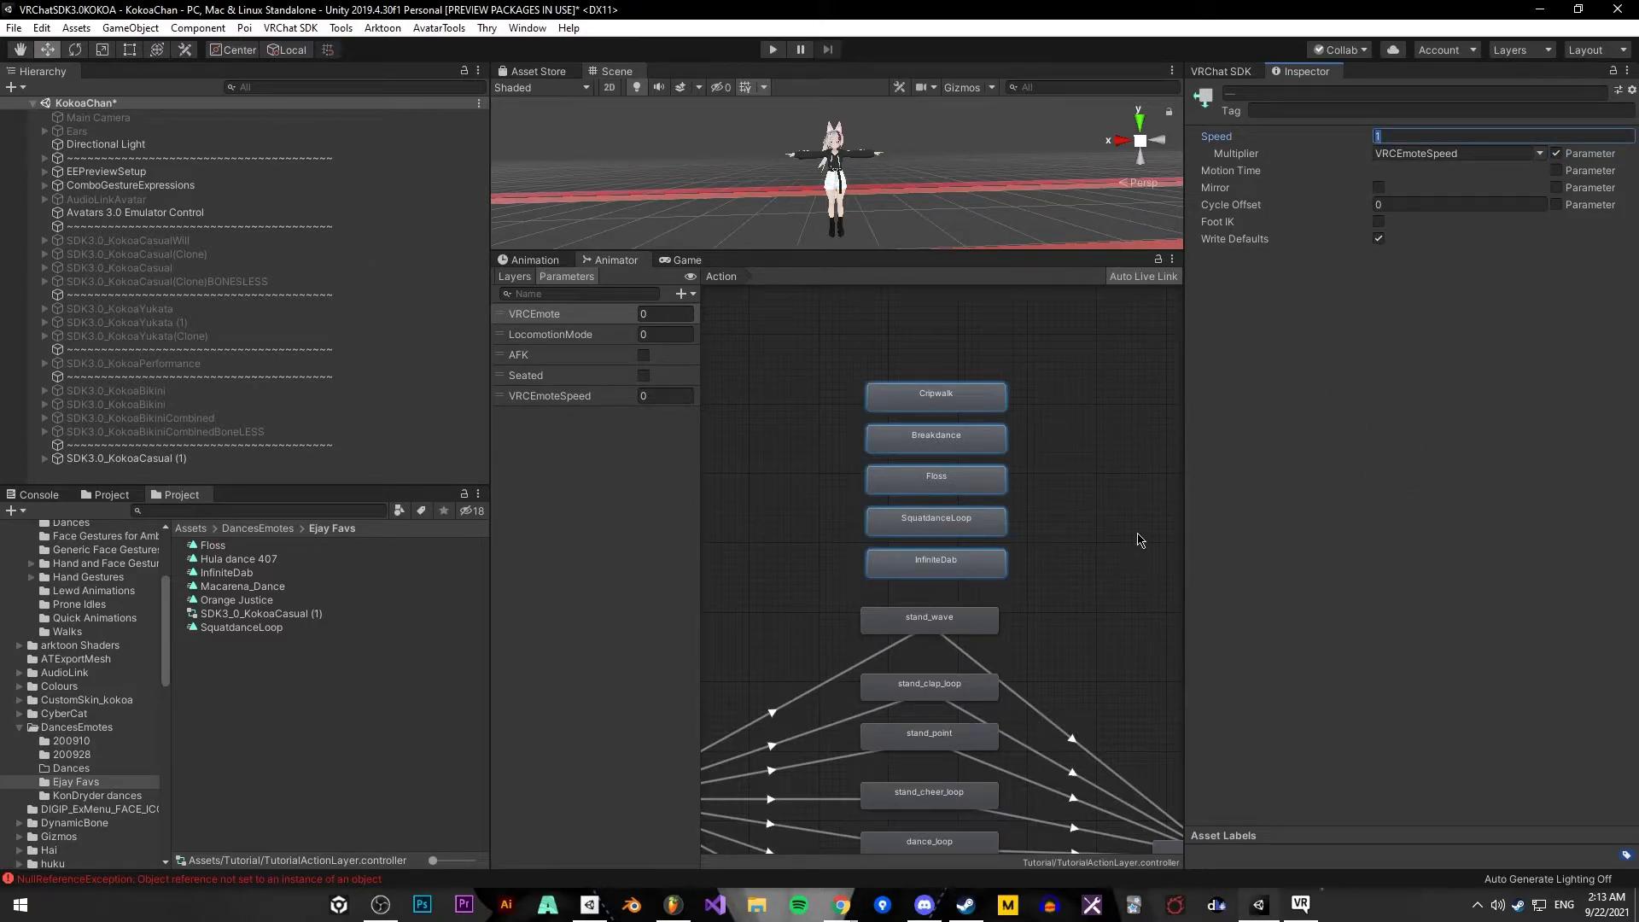
# Align the five dance states with the stand_wave column and check the Cripwalk state's speed settings
pyautogui.click(1083, 447)
pyautogui.moveTo(855, 371); pyautogui.dragTo(973, 569)
pyautogui.click(1063, 518)
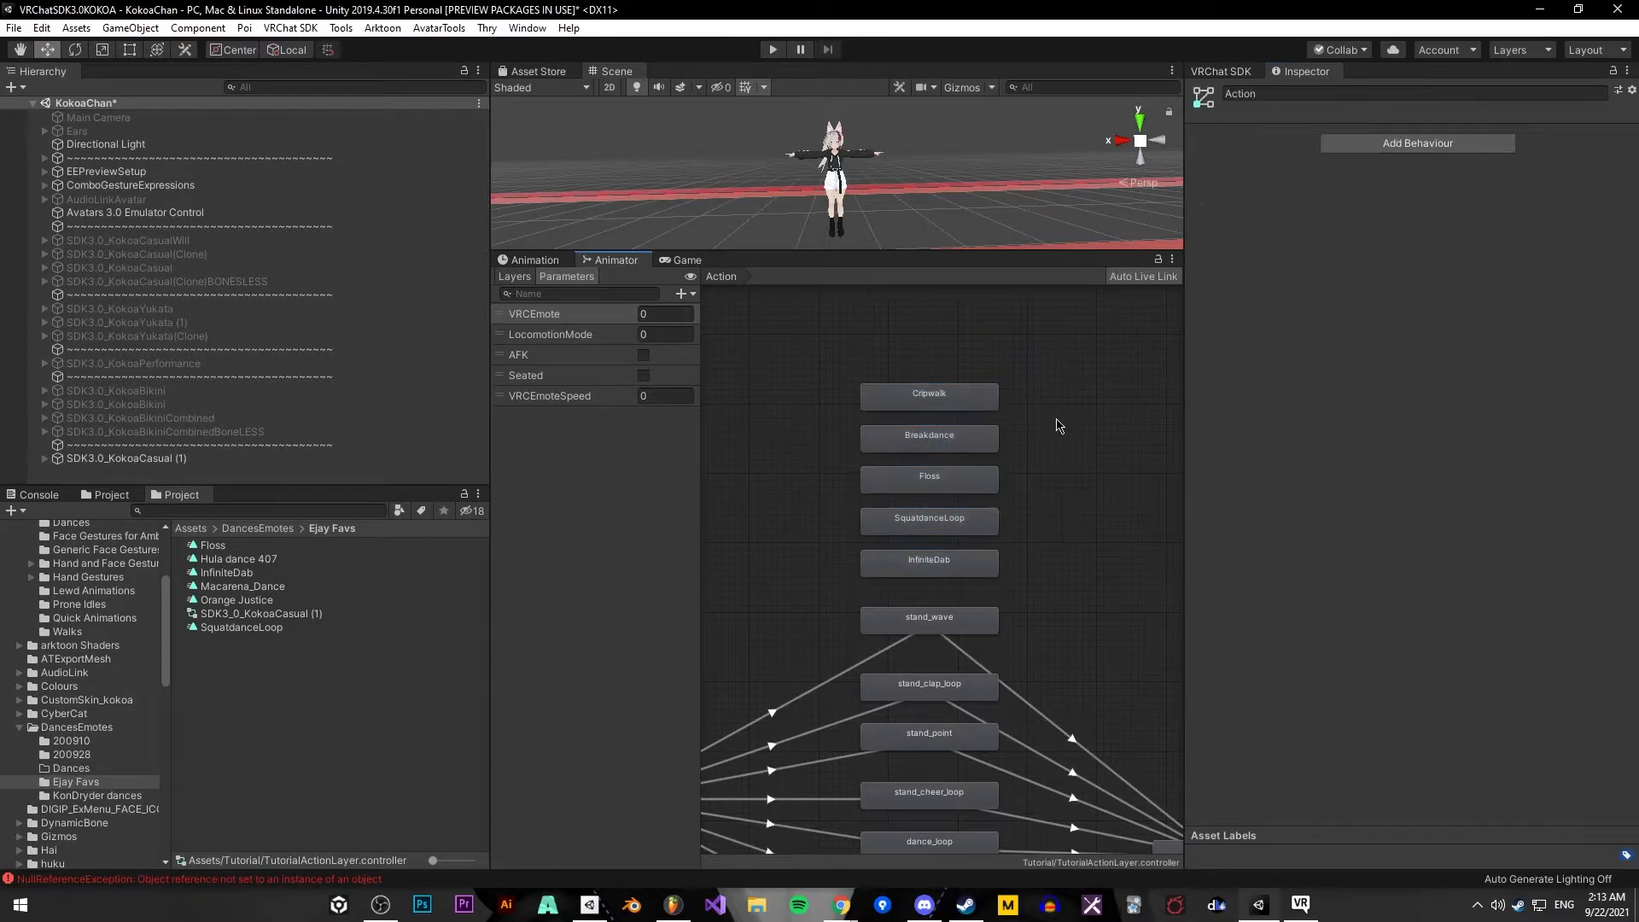
pyautogui.moveTo(1077, 414); pyautogui.dragTo(1032, 384, button='middle')
pyautogui.click(967, 399)
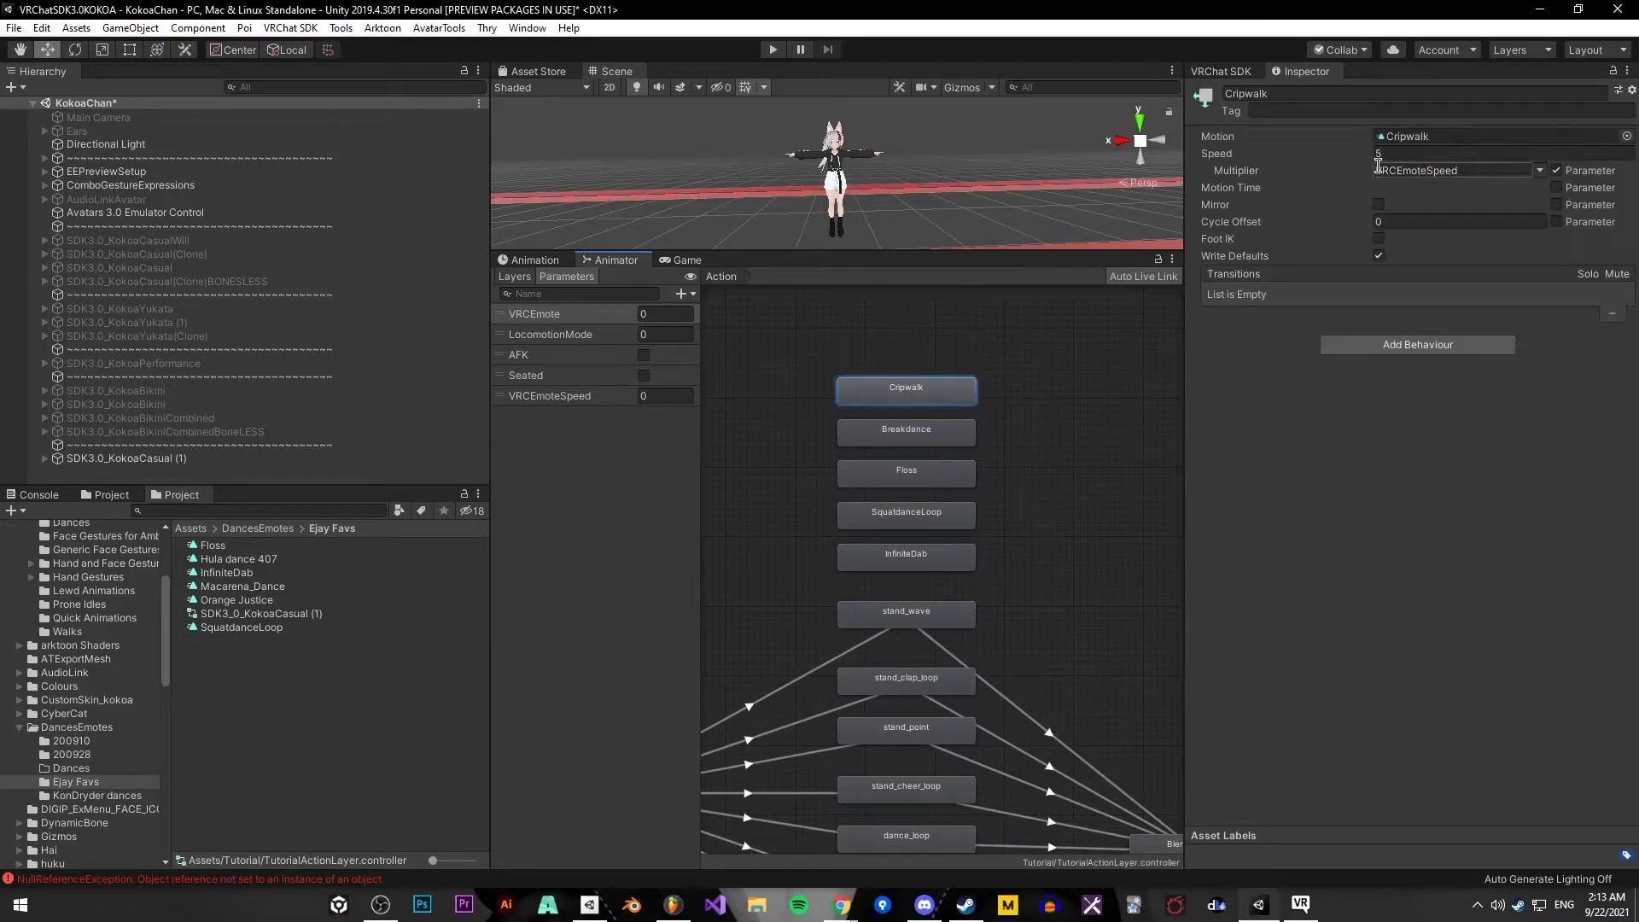
pyautogui.click(1054, 431)
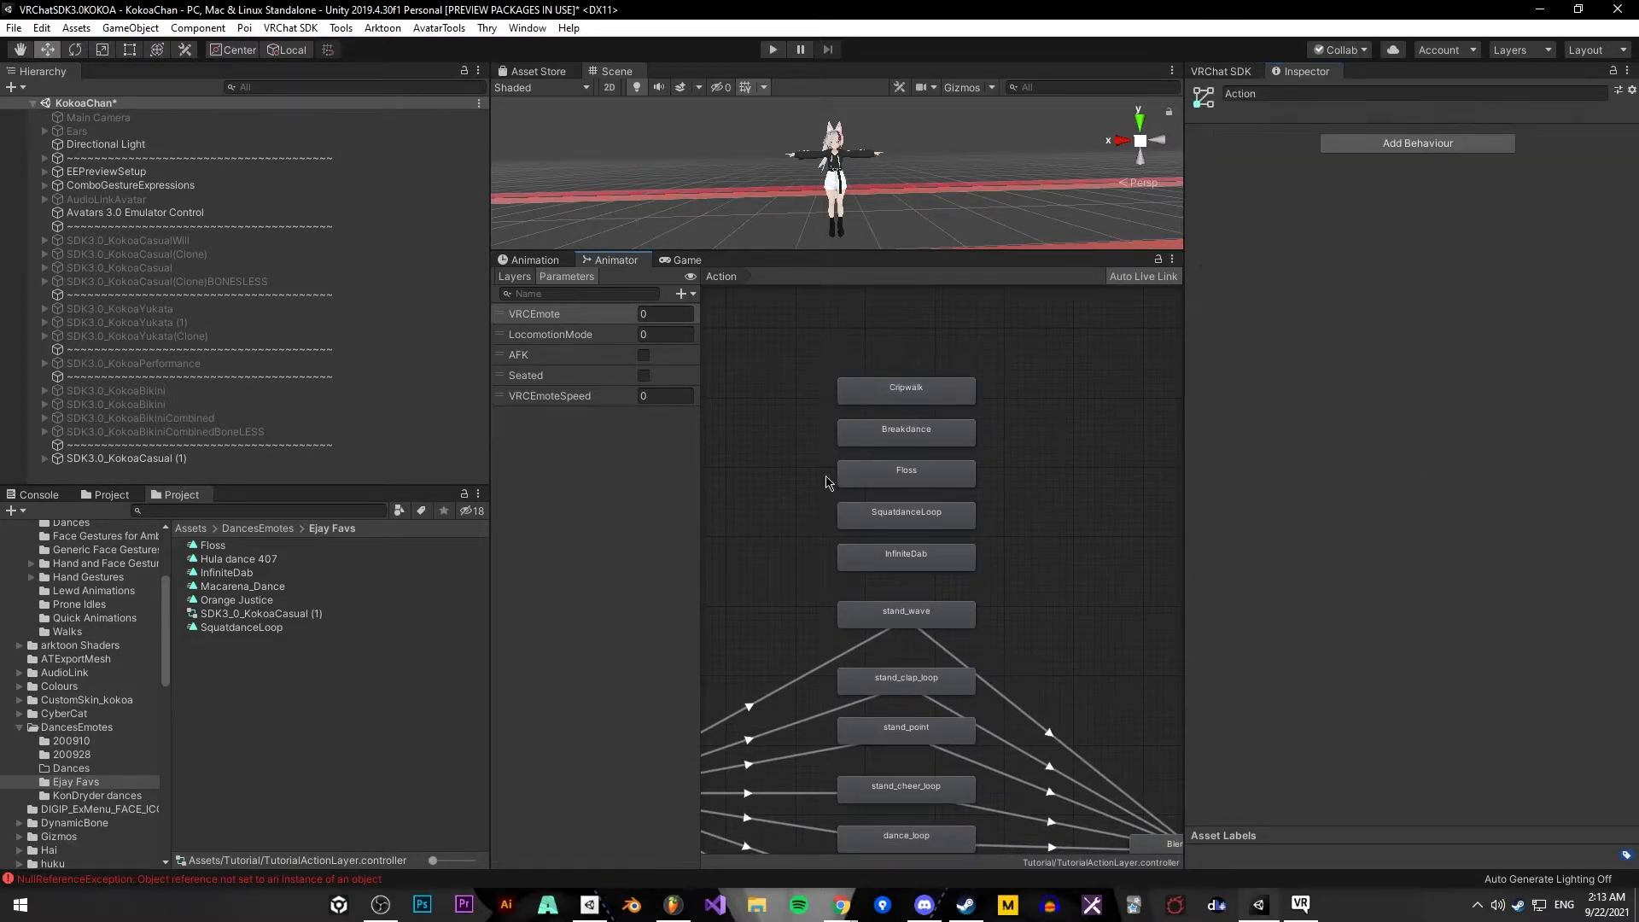
# Add five controls to TutorialCustomEmoteMenu in the Tutorial folder
pyautogui.scroll(-8, 128, 666)
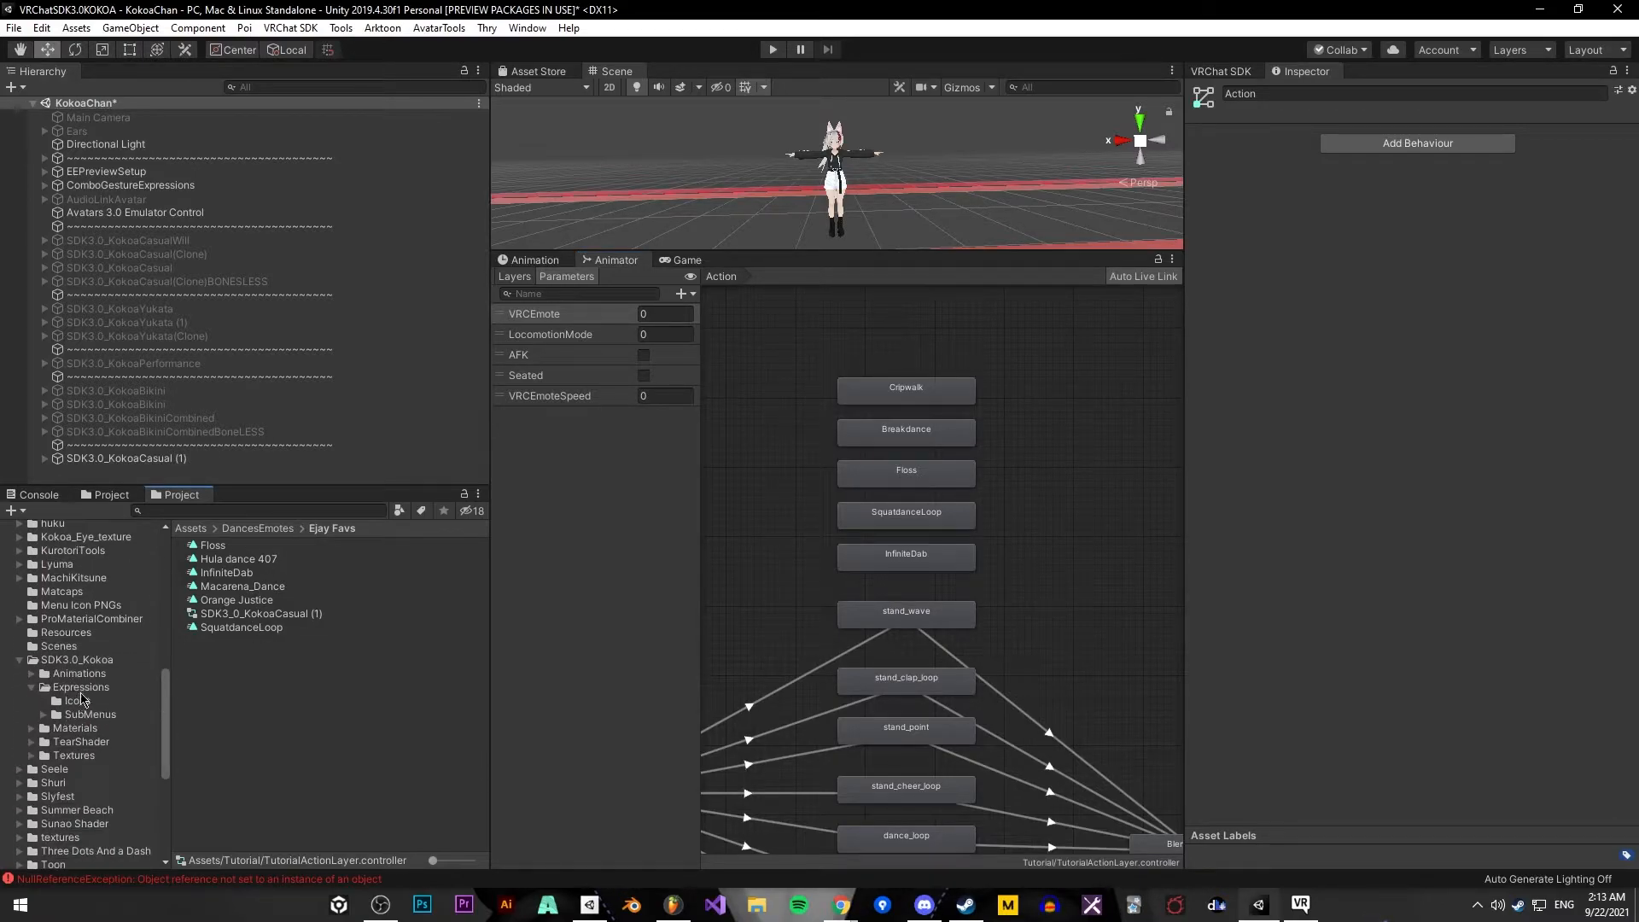
pyautogui.click(1342, 203)
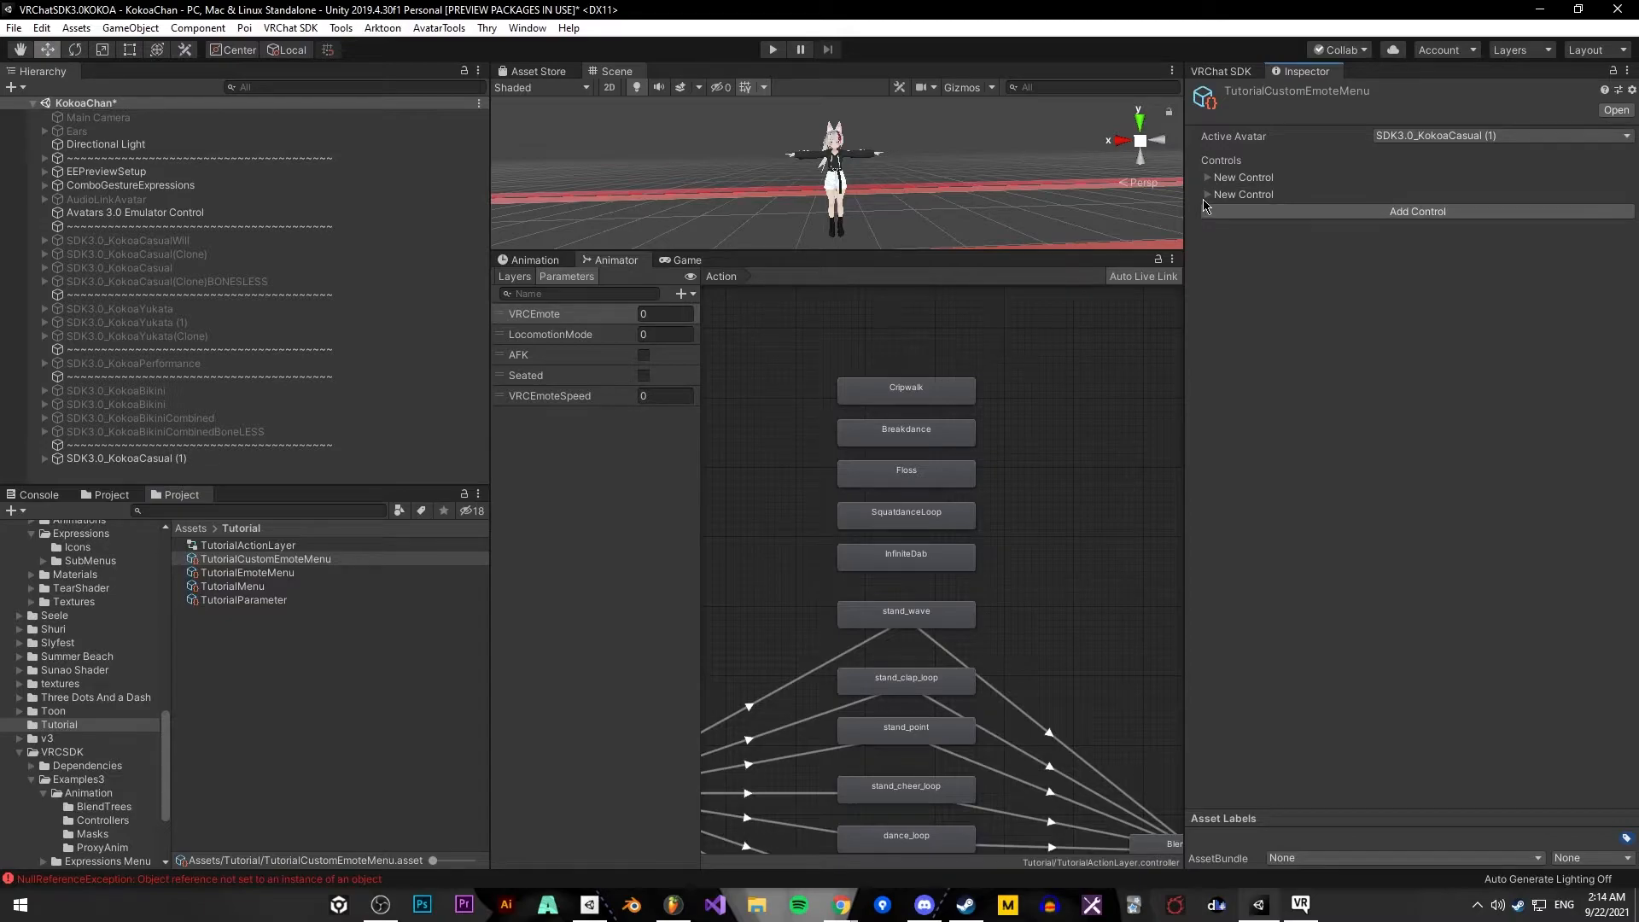
pyautogui.click(1236, 195)
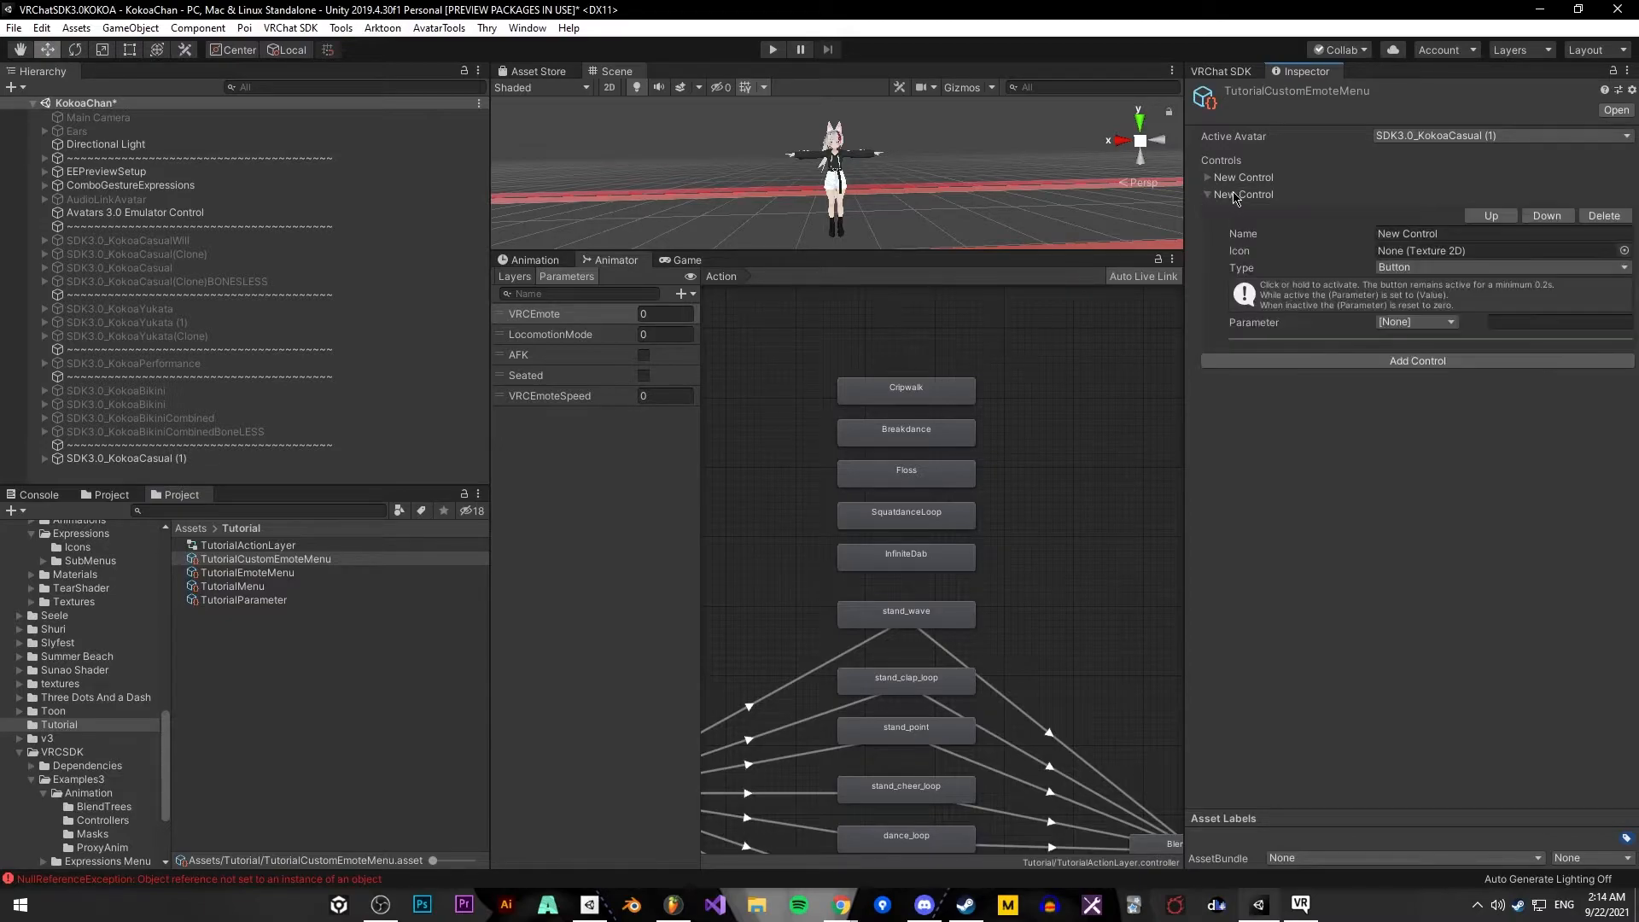
# Configure the first control as a Radial Puppet named Cripwalk with VRCEmote value 101 and VRCEmoteSpeed as parameter rotation
pyautogui.write('l')
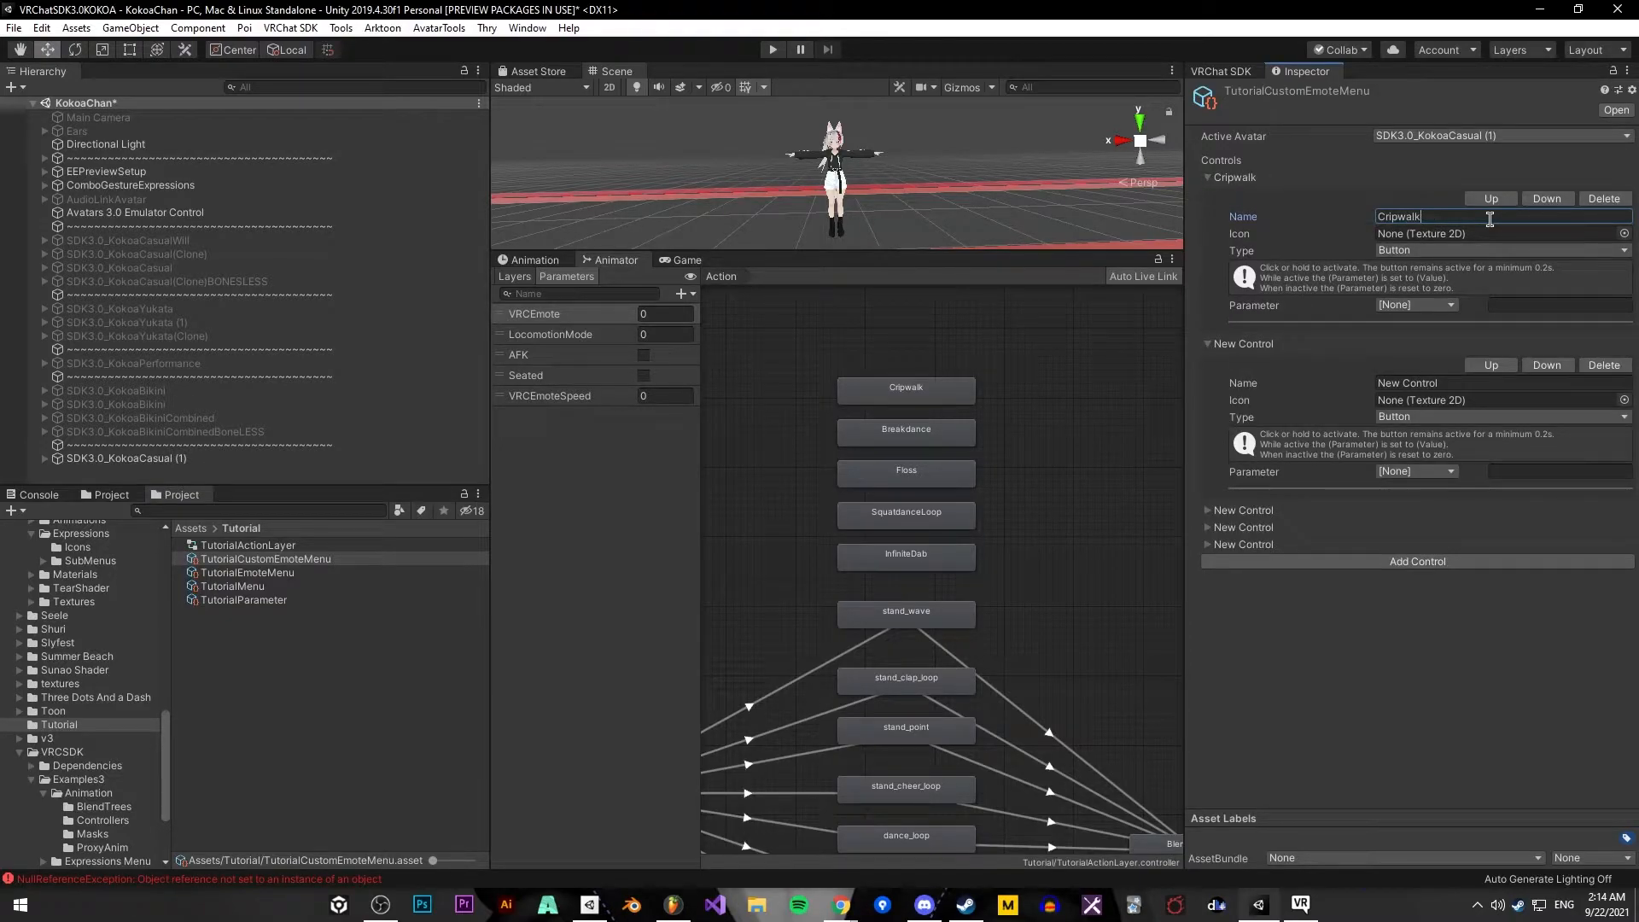
pyautogui.click(1425, 250)
pyautogui.click(1417, 366)
pyautogui.click(1434, 356)
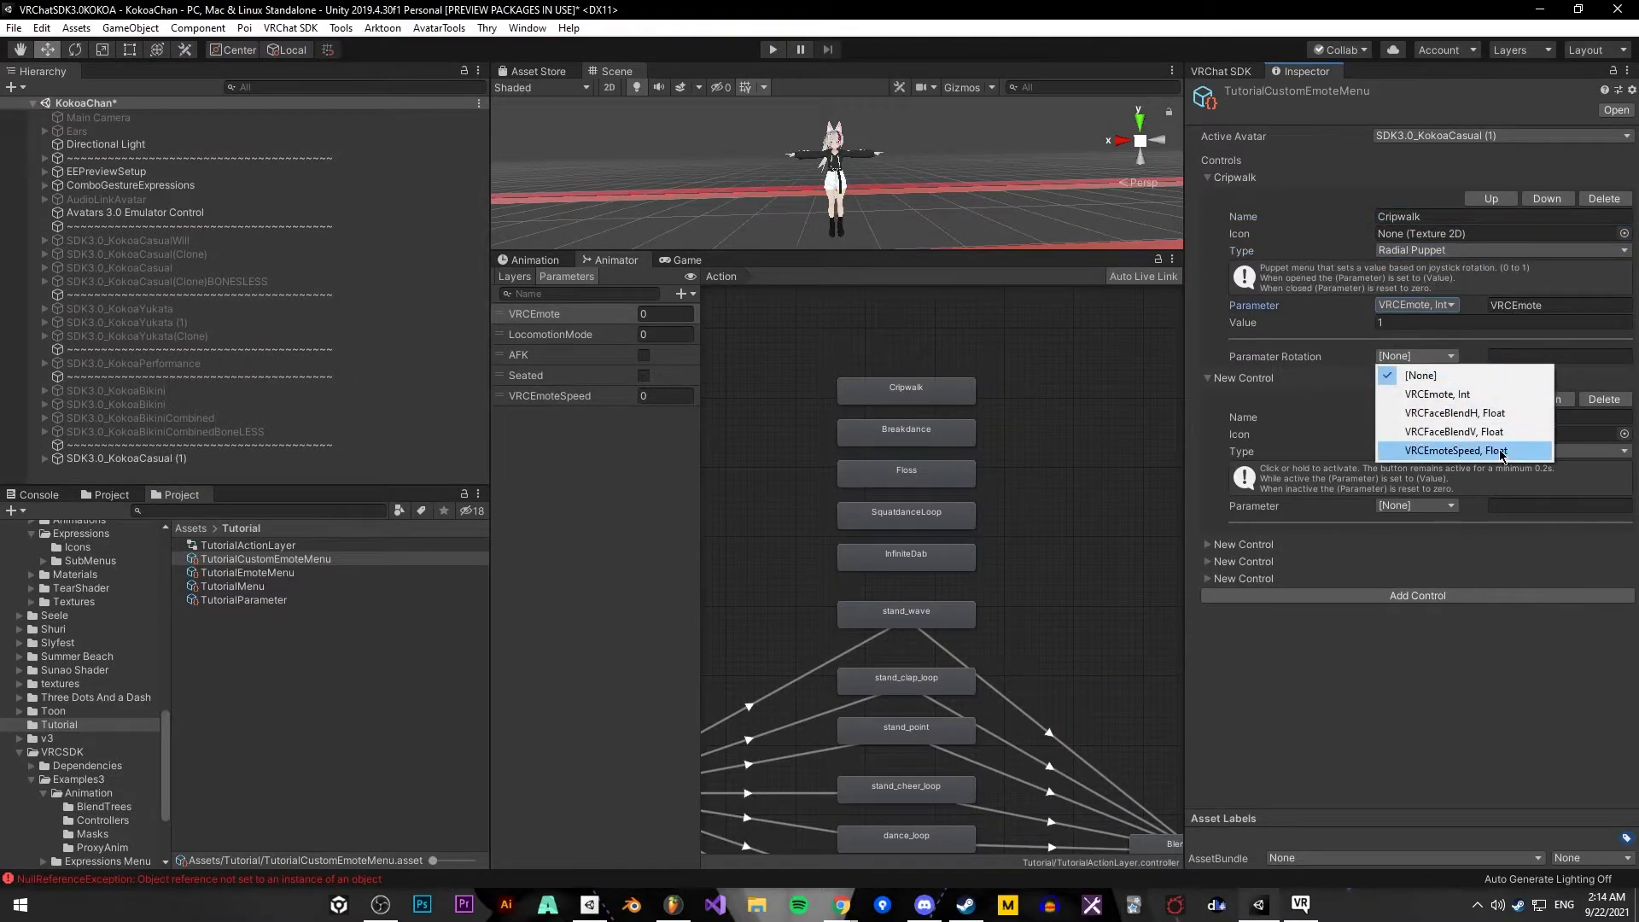
pyautogui.click(1455, 450)
pyautogui.click(1425, 323)
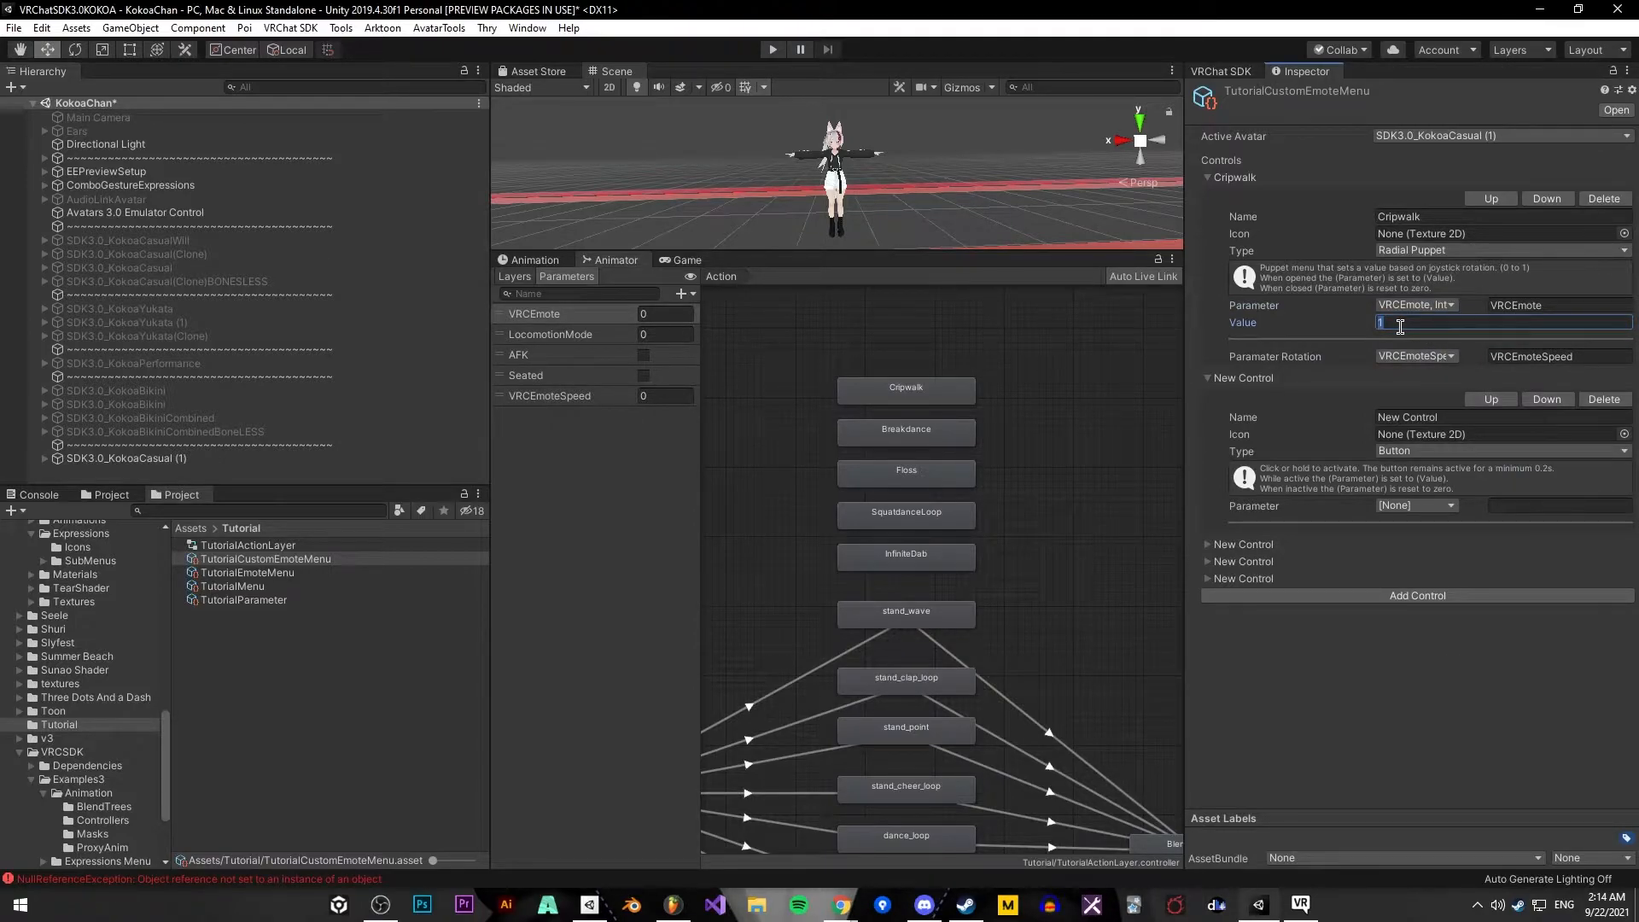
# Configure the second control as a Radial Puppet named Breakdance with VRCEmote value 102 and VRCEmoteSpeed as parameter rotation
pyautogui.click(1442, 417)
pyautogui.write('Breakdance')
pyautogui.click(1451, 449)
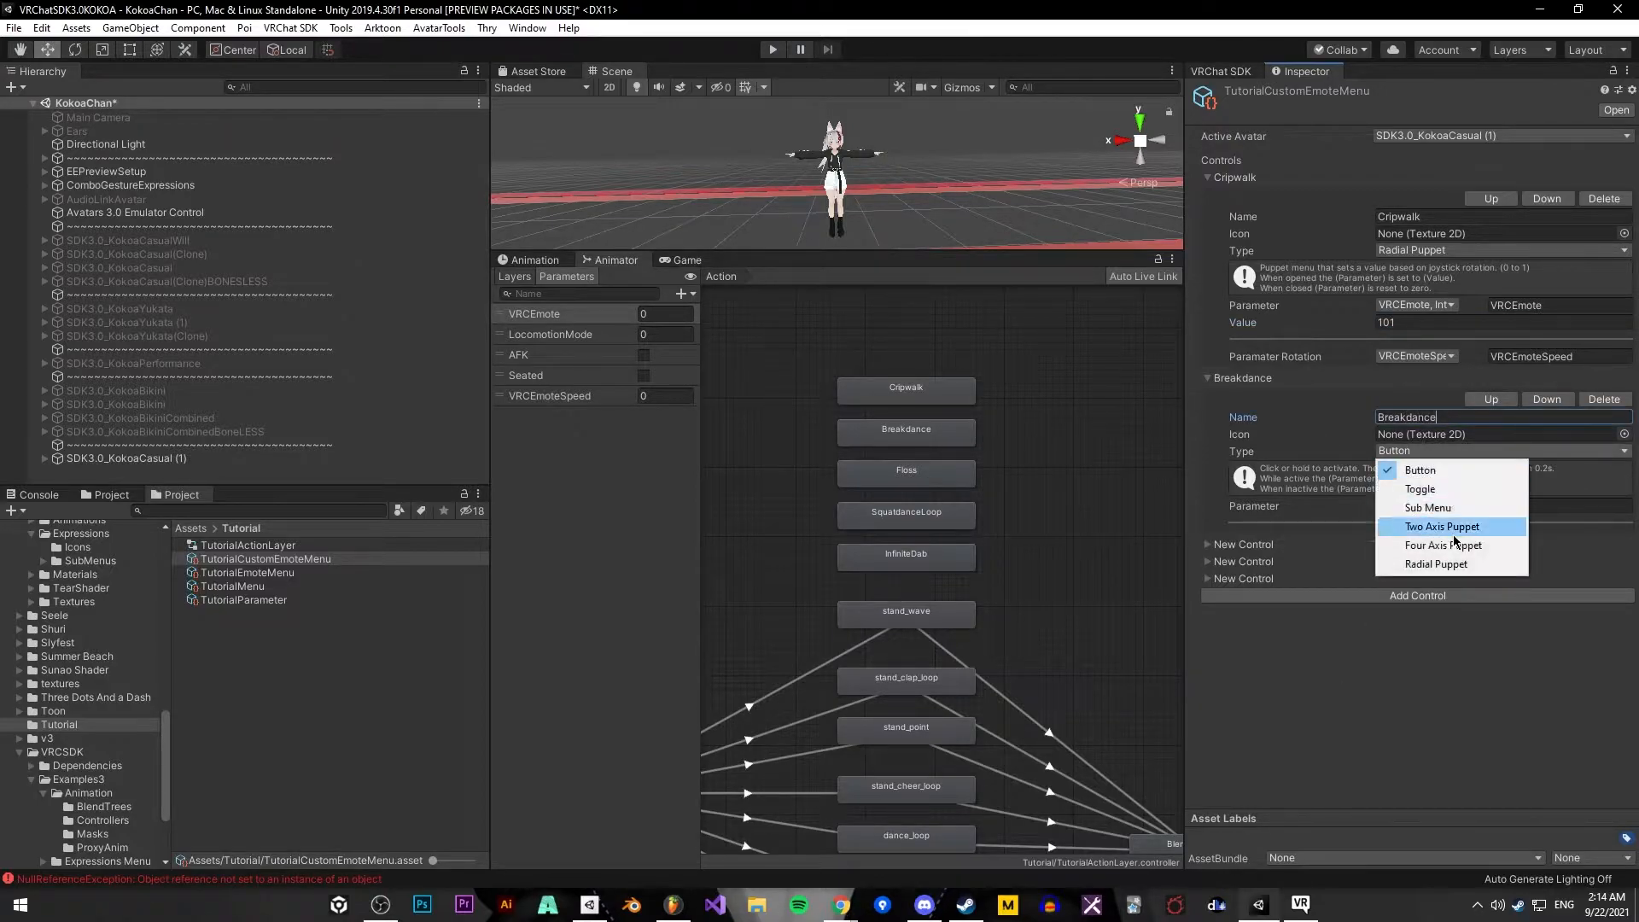
pyautogui.click(1451, 567)
pyautogui.click(1417, 505)
pyautogui.click(1488, 544)
pyautogui.click(1455, 523)
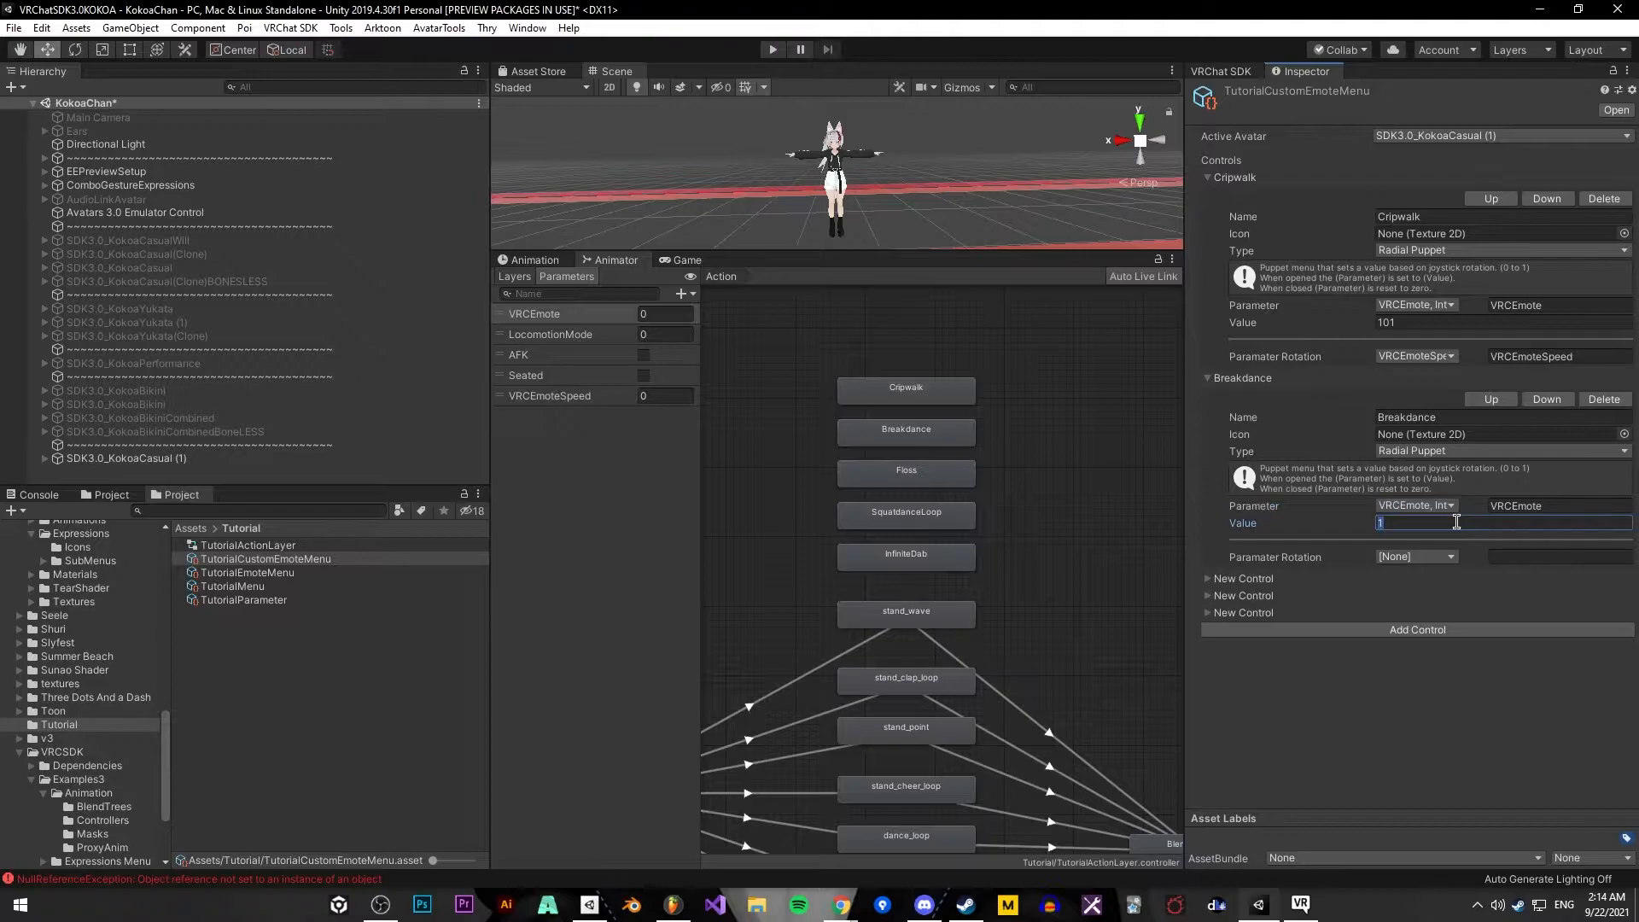
pyautogui.click(1415, 556)
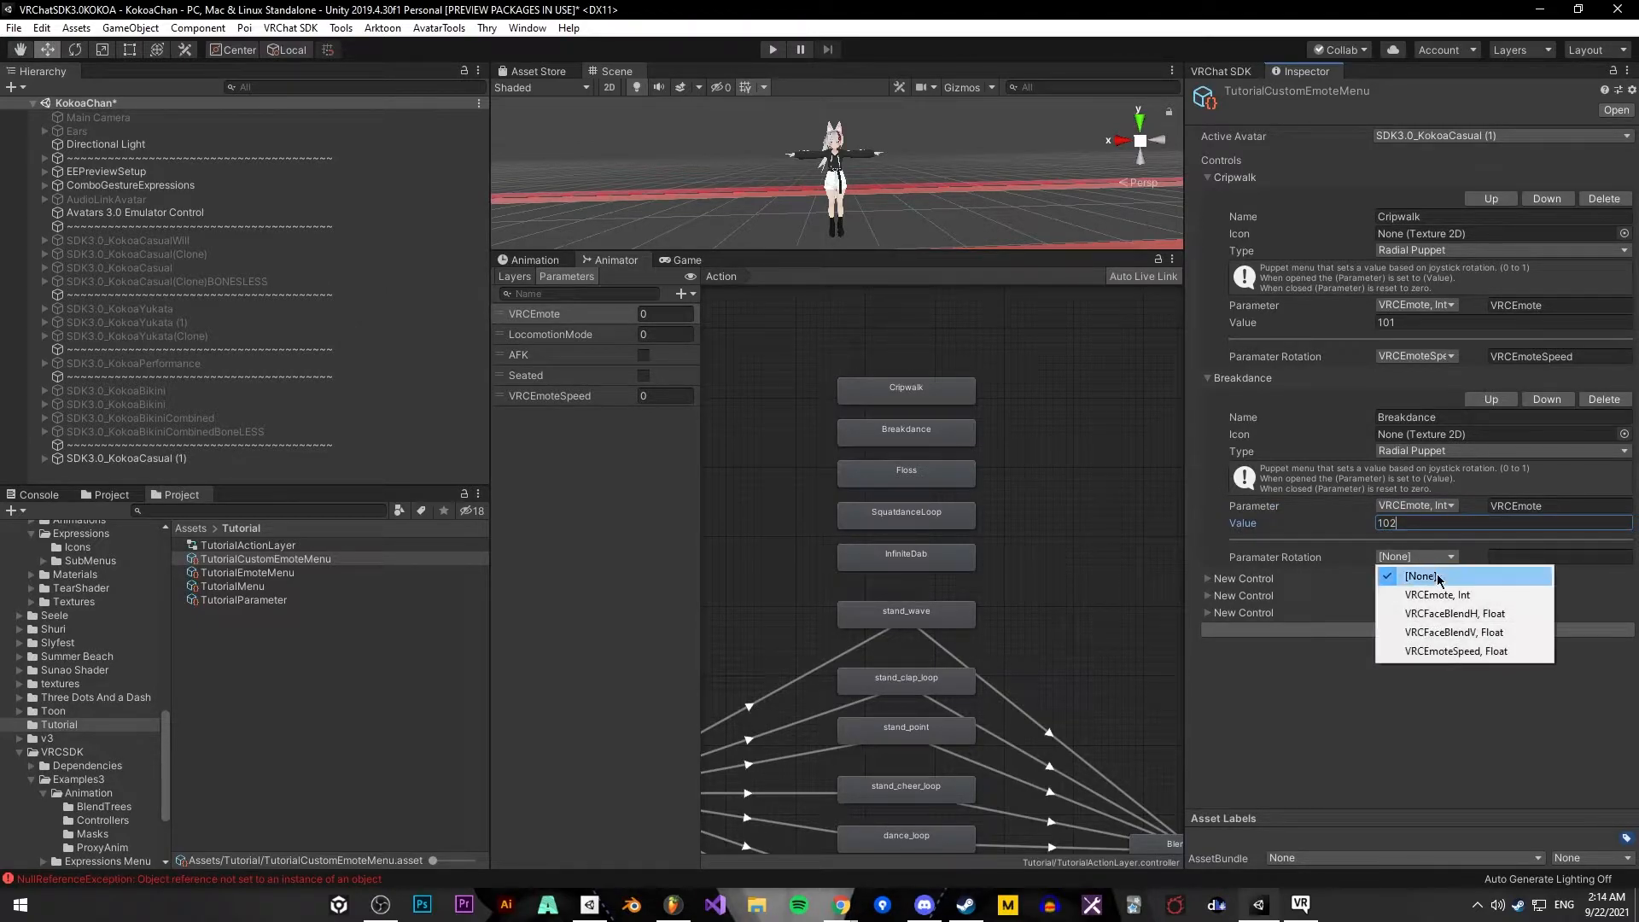
pyautogui.click(1447, 652)
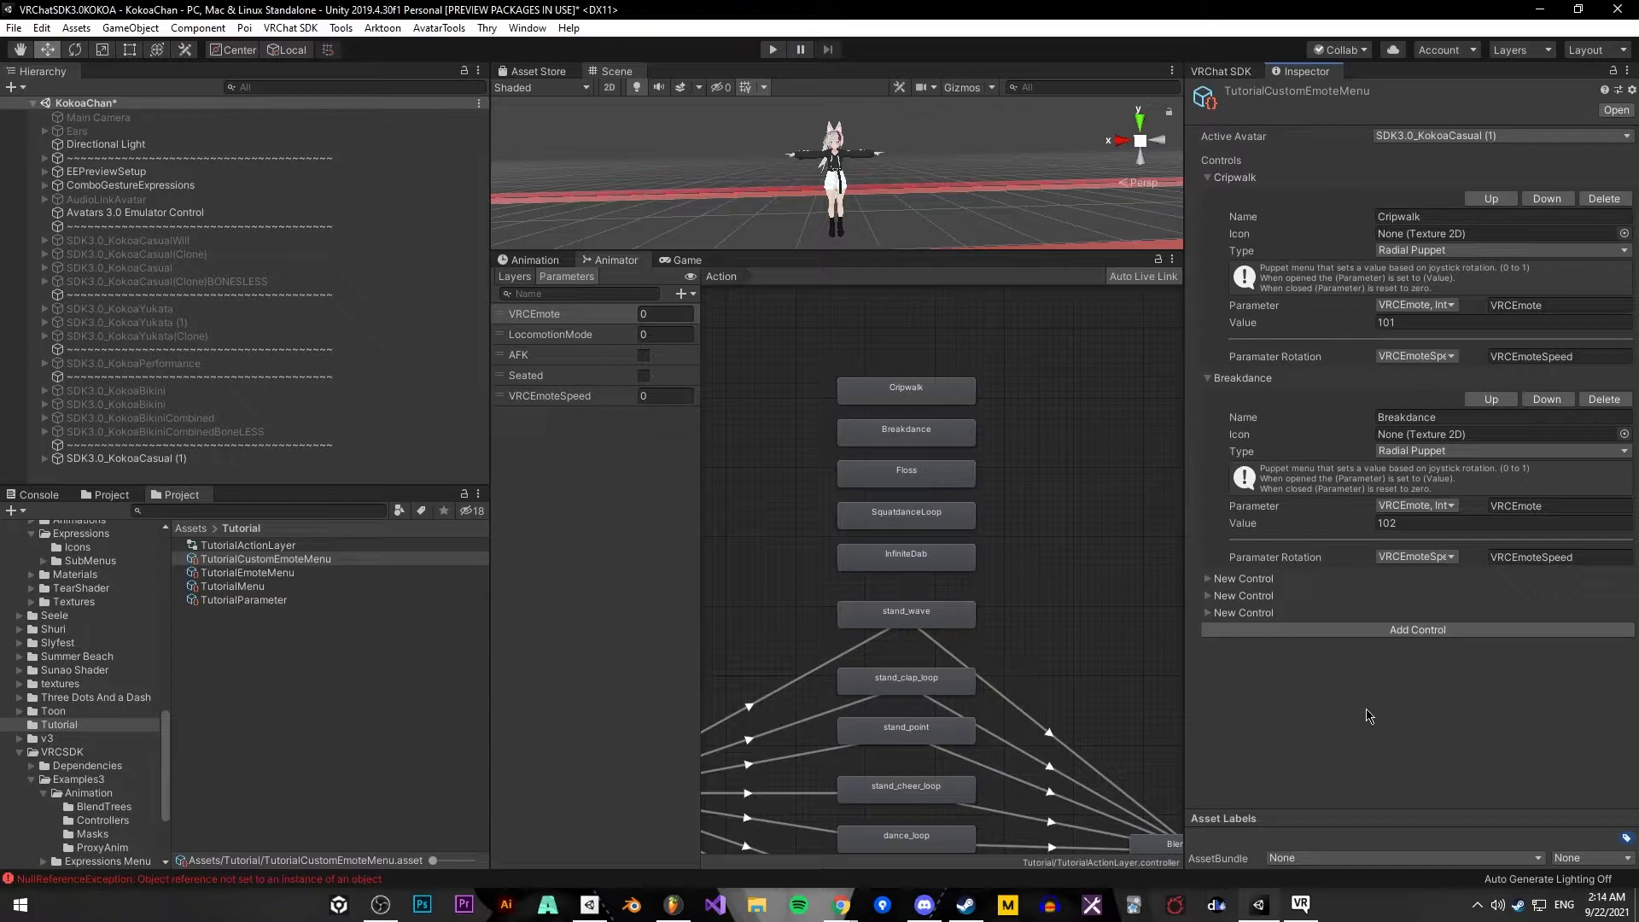
# Add three more blank controls to TutorialCustomEmoteMenu to fill it up
pyautogui.click(1342, 632)
pyautogui.click(1347, 646)
pyautogui.click(1351, 664)
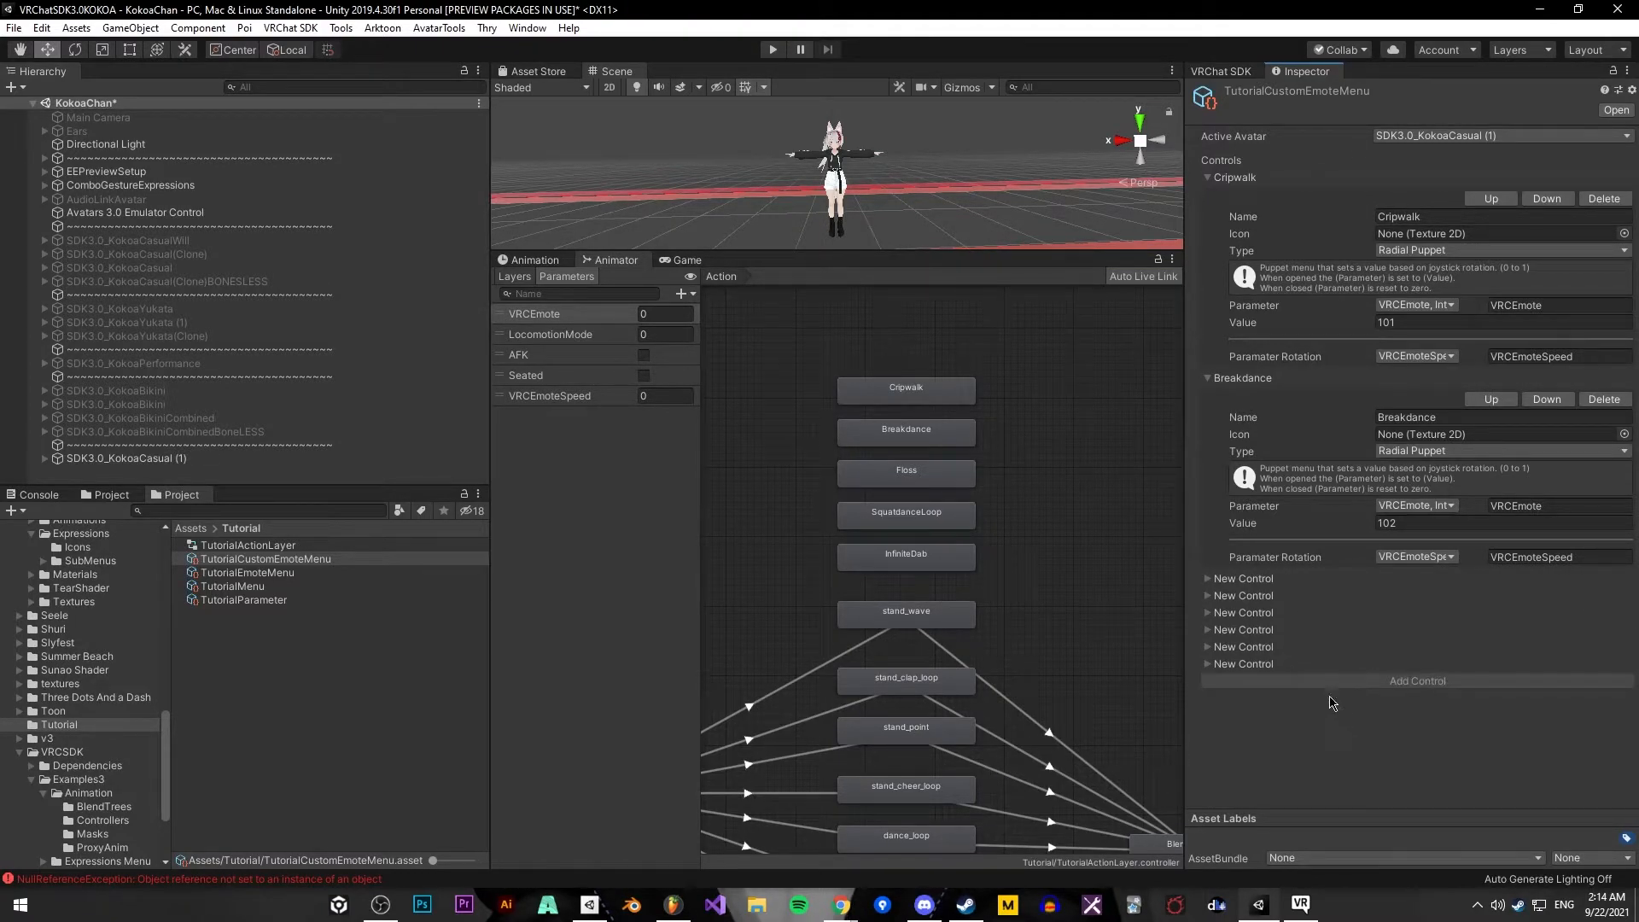
# Delete the last four blank controls from TutorialCustomEmoteMenu
pyautogui.click(1208, 664)
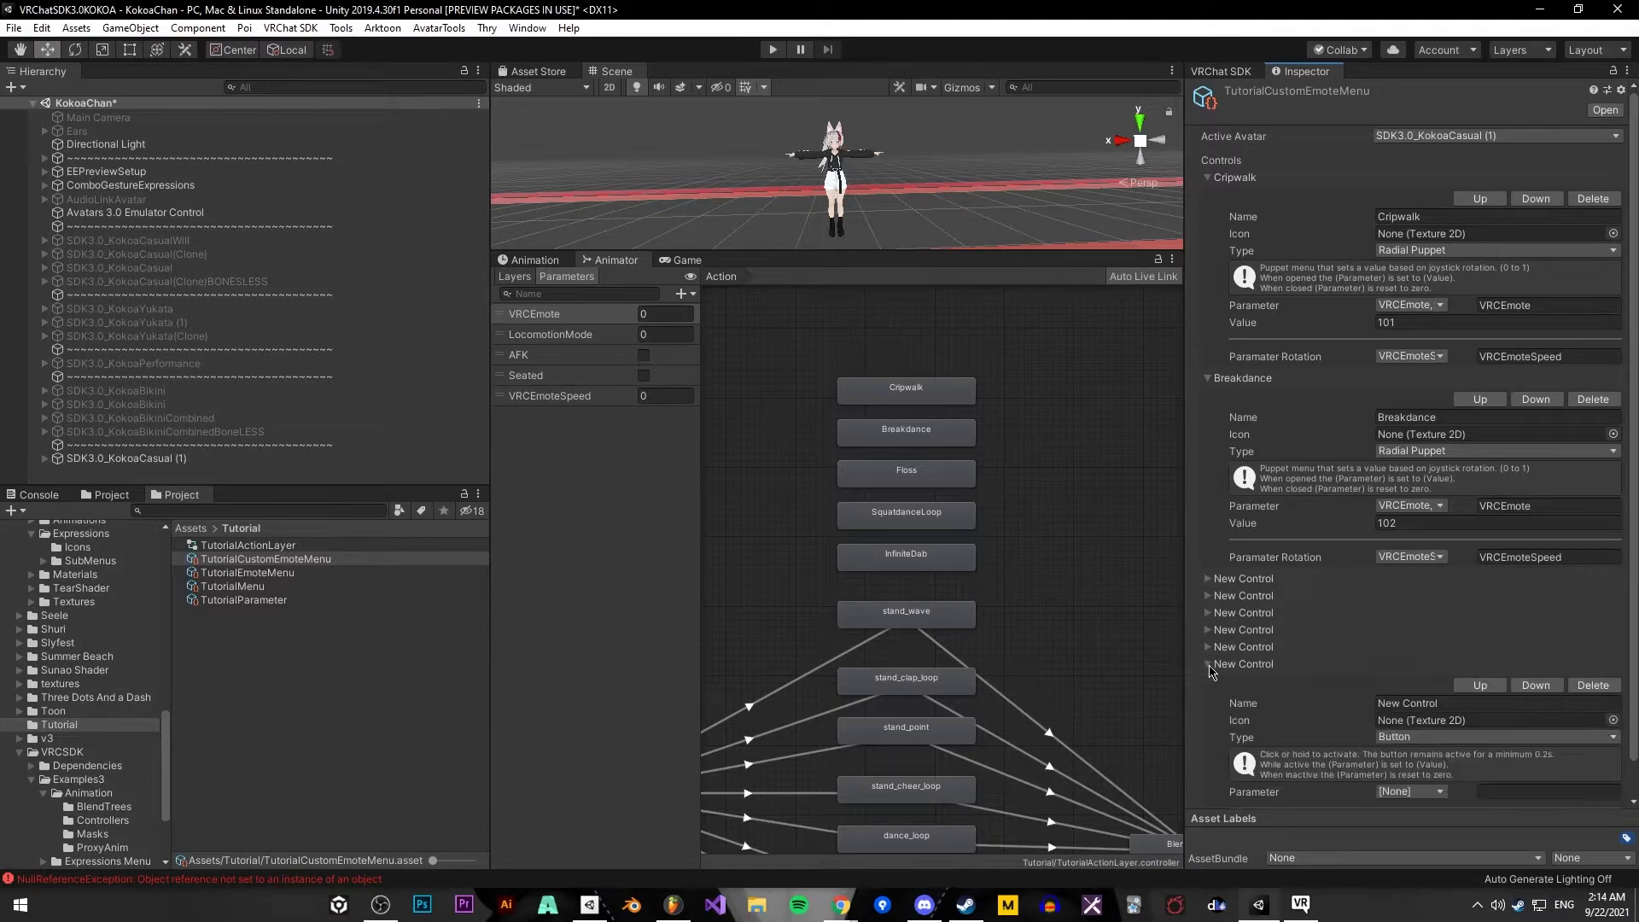
pyautogui.click(1593, 685)
pyautogui.click(1208, 647)
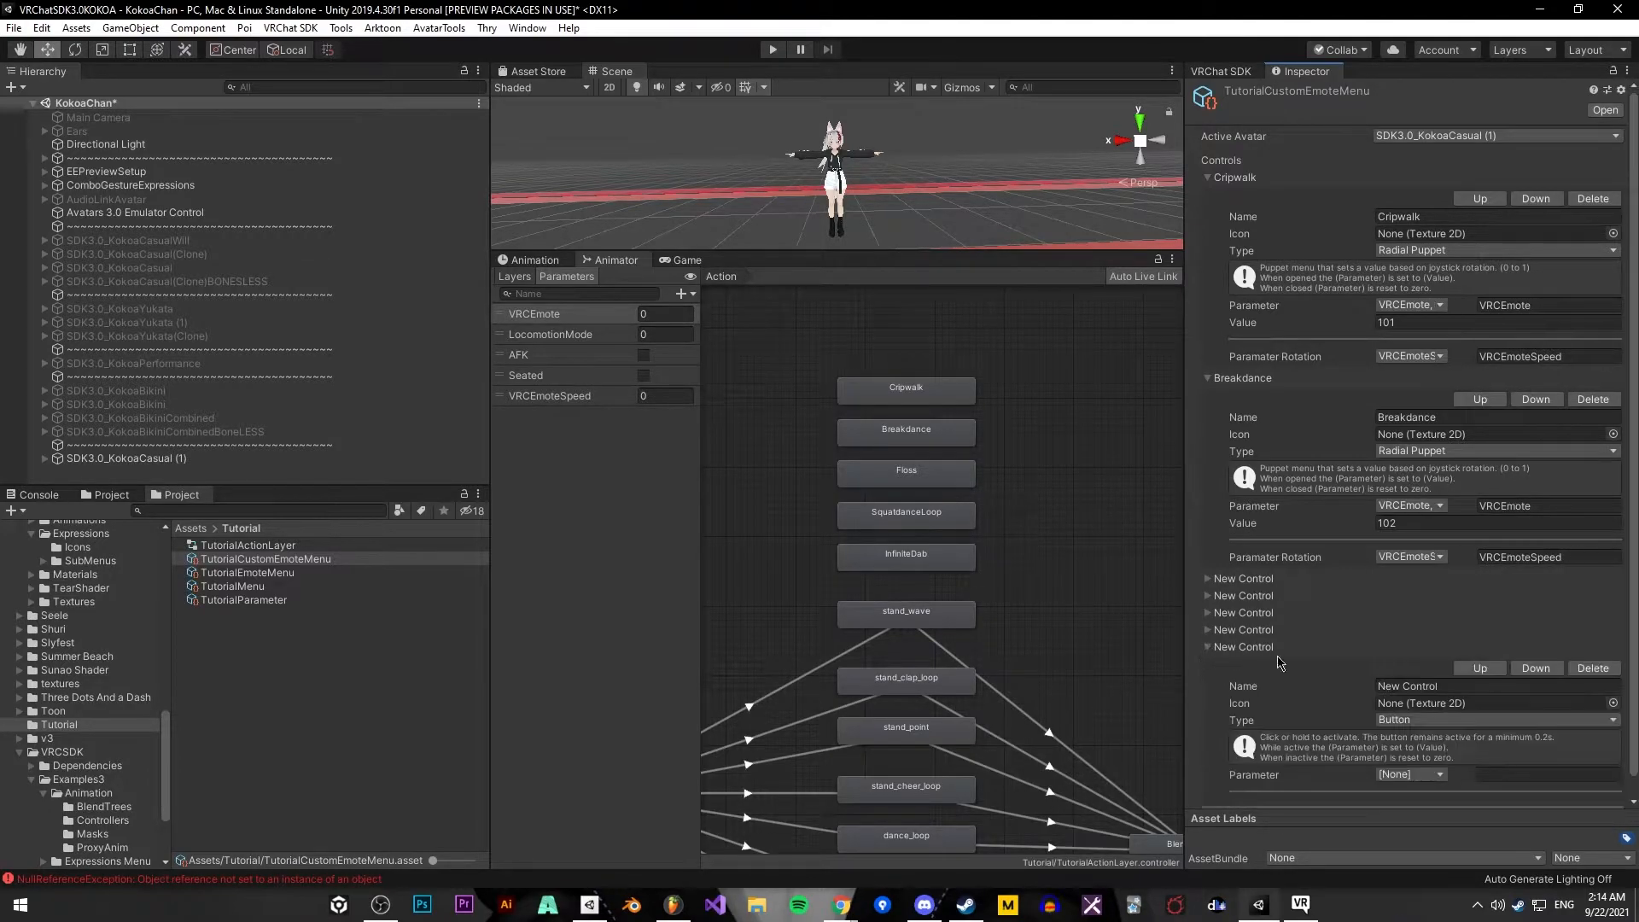
pyautogui.click(1593, 668)
pyautogui.click(1207, 630)
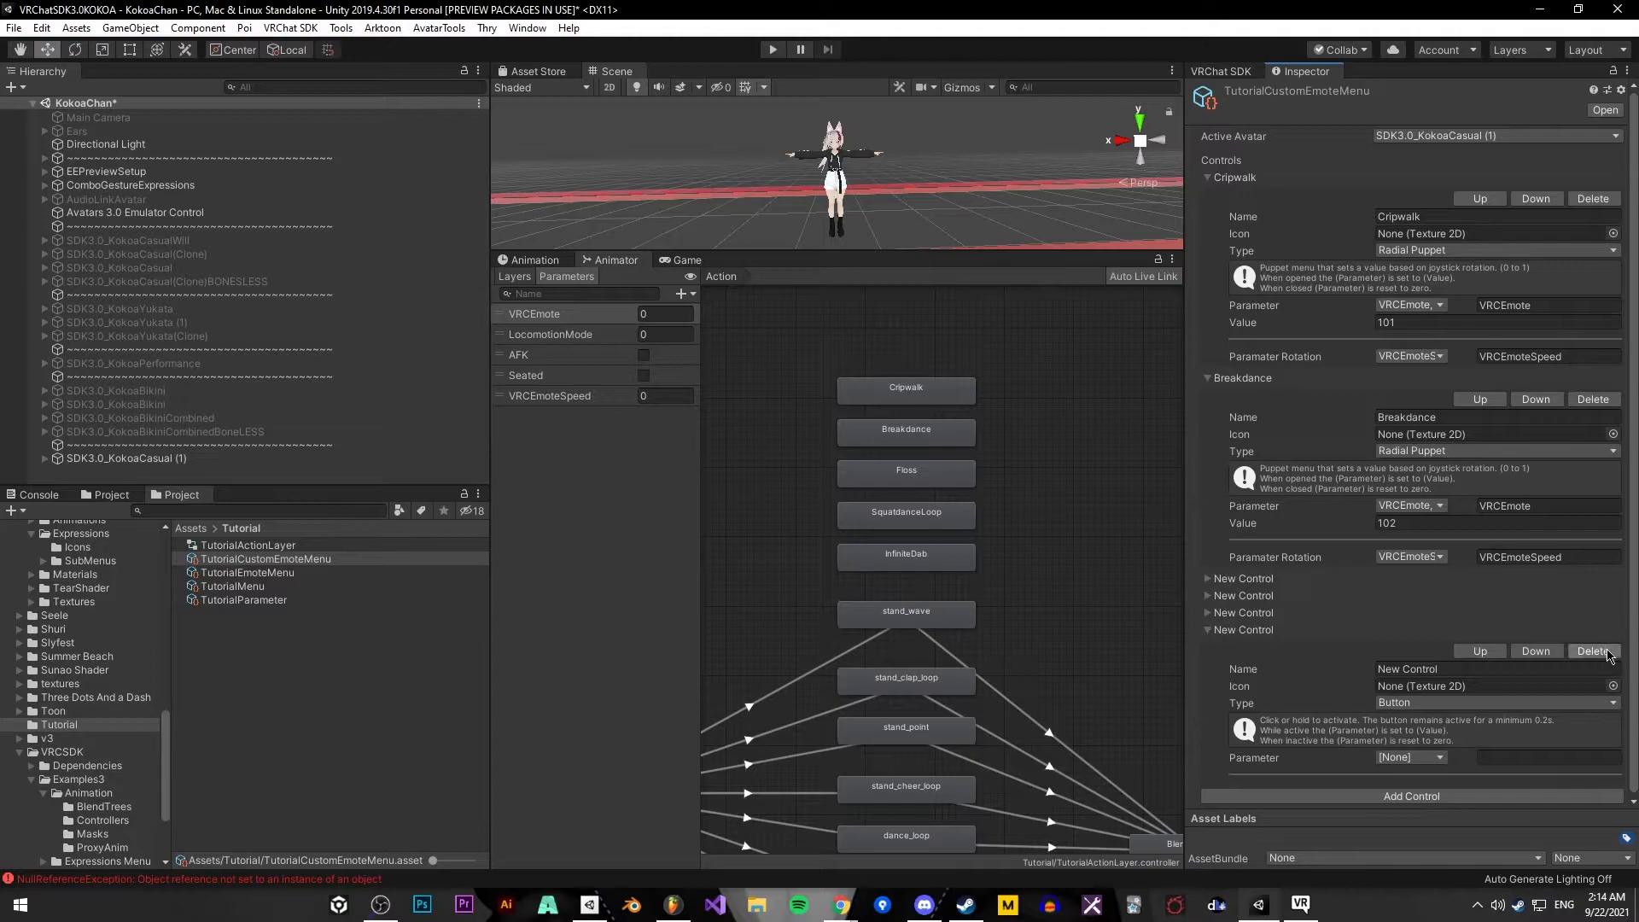
pyautogui.click(1593, 651)
pyautogui.click(1207, 613)
pyautogui.click(1592, 634)
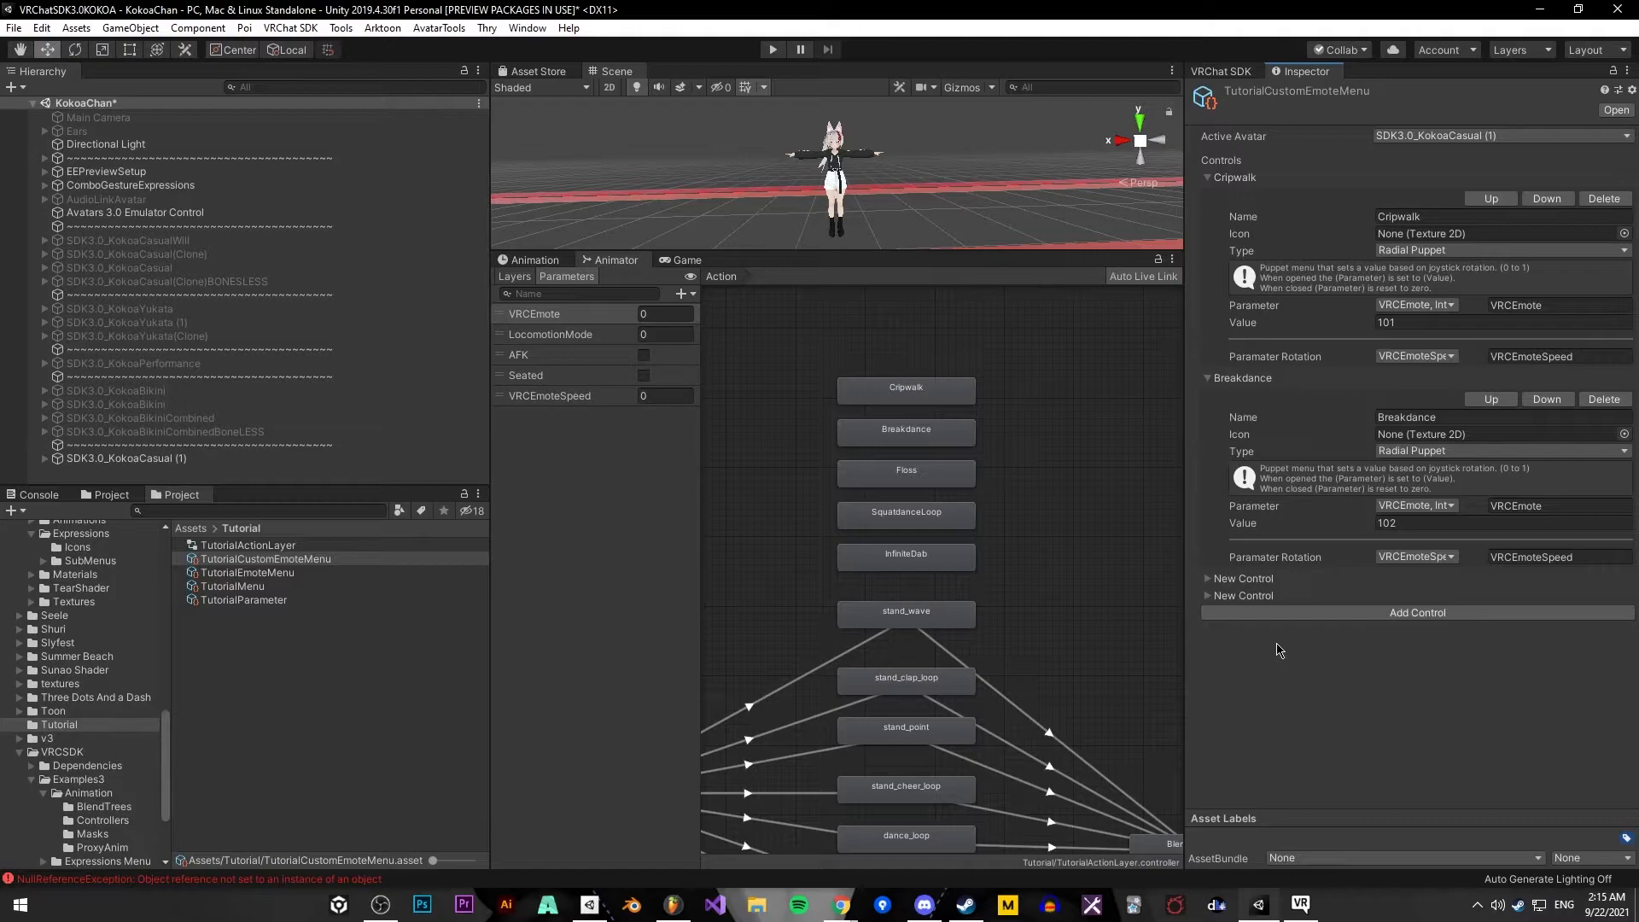
# Configure the remaining custom emote controls as Radial Puppets named Floss, Squat (VRCEmote 104) and Dab (VRCEmote 105), using VRCEmoteSpeed as parameter rotation
pyautogui.click(1207, 580)
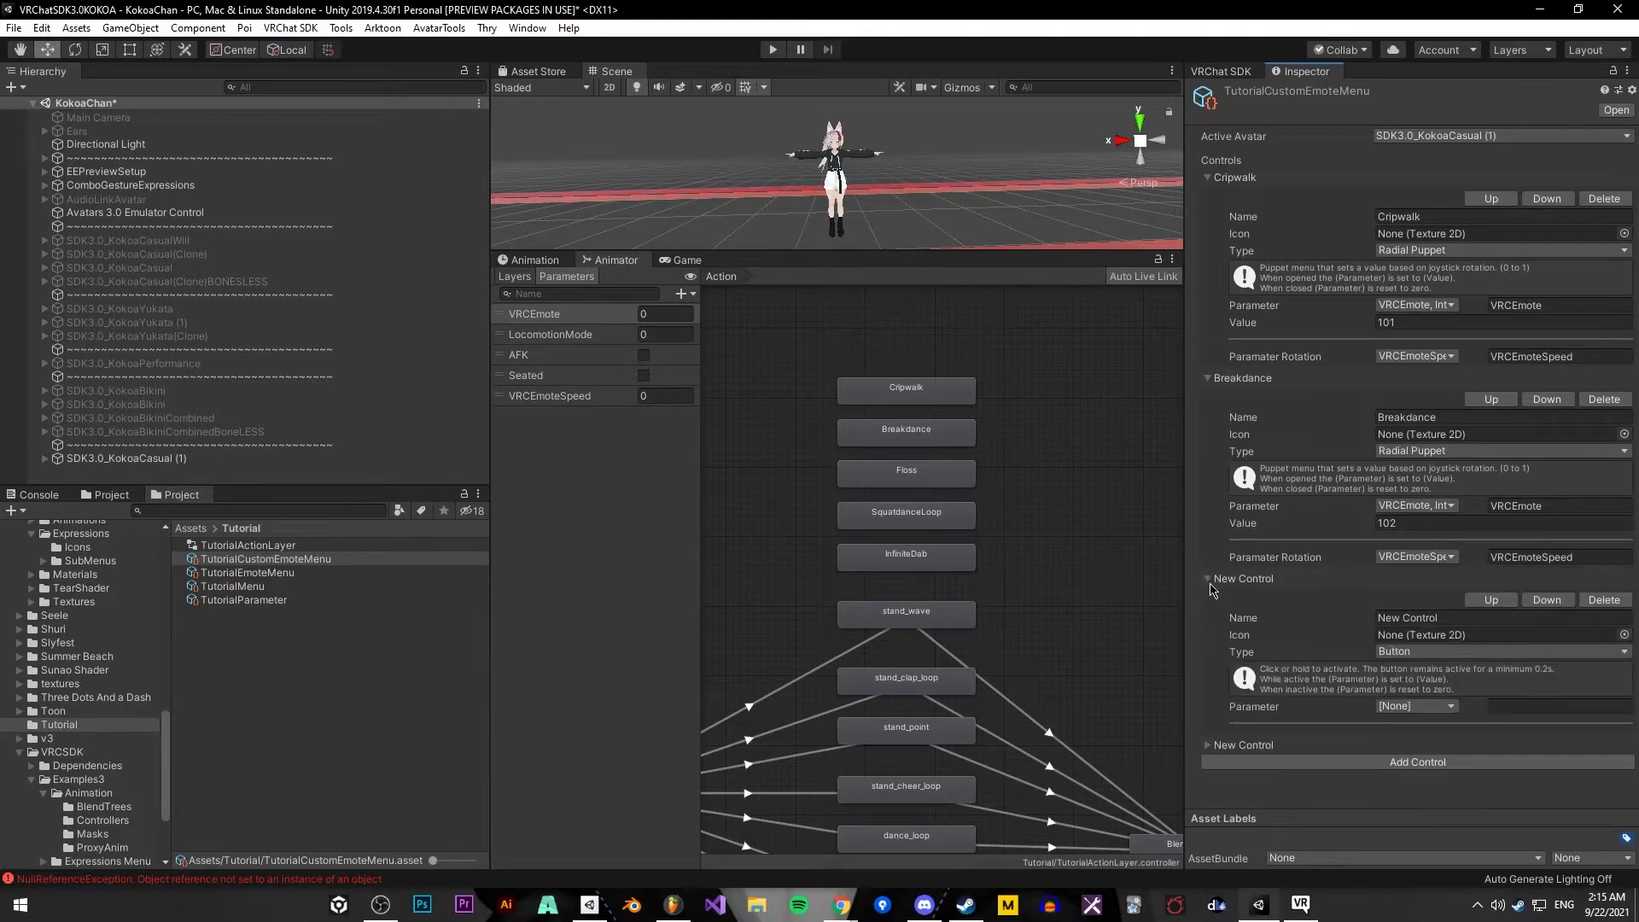
pyautogui.click(1446, 618)
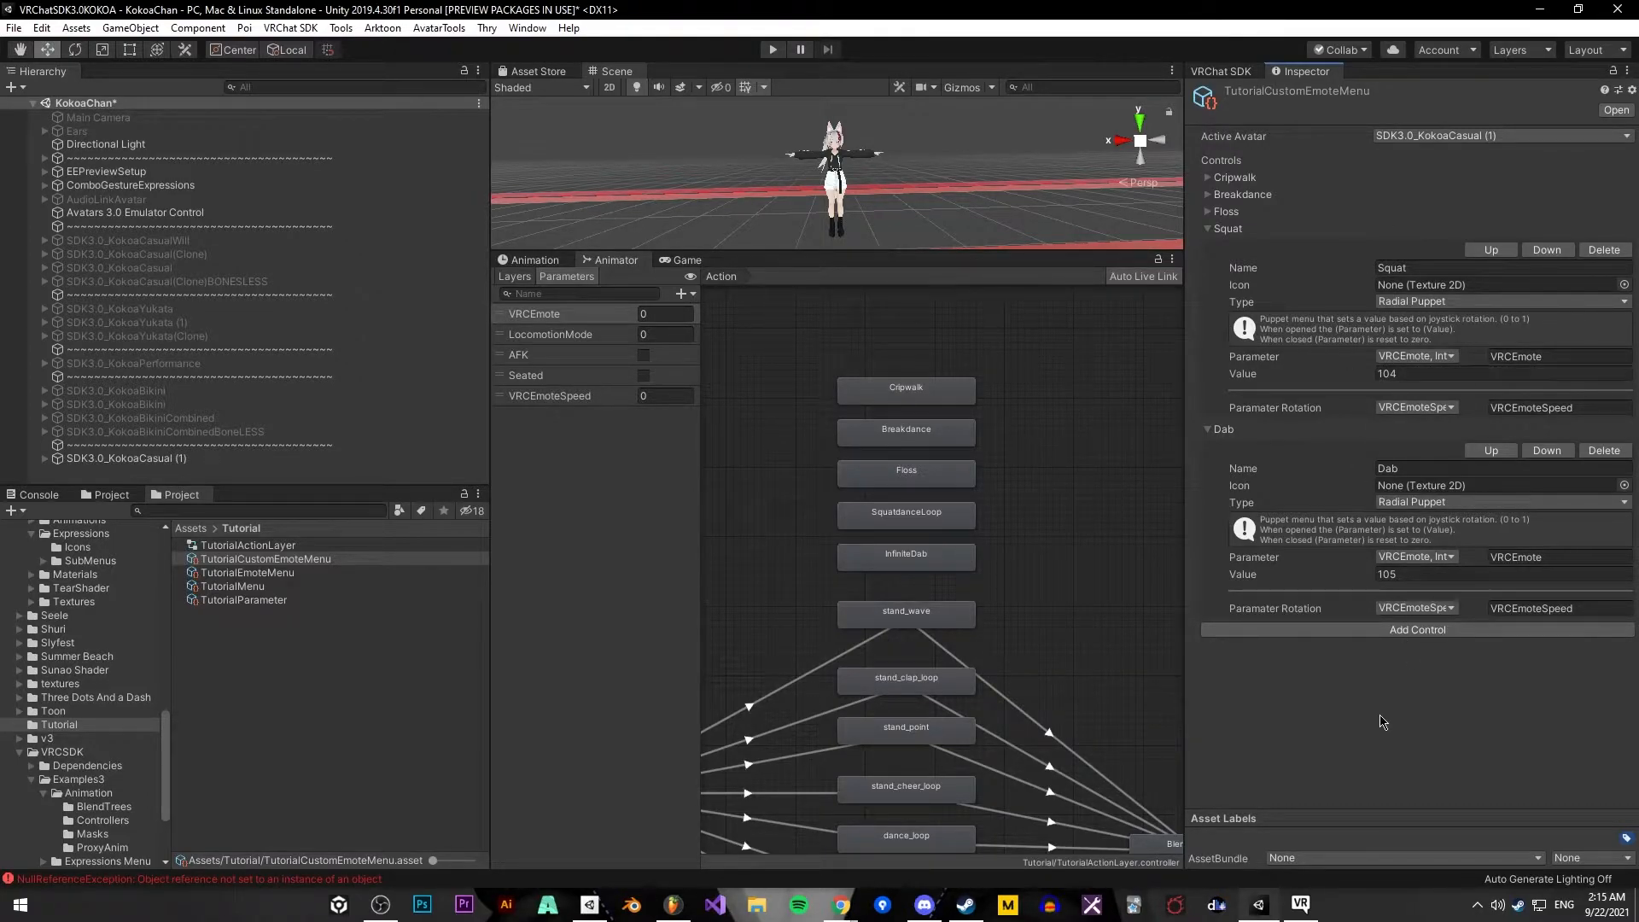
# Create transitions from Prepare Standing to InfiniteDab and from InfiniteDab to BlendOut Stand in the action layer
pyautogui.moveTo(922, 448); pyautogui.dragTo(994, 442, button='middle')
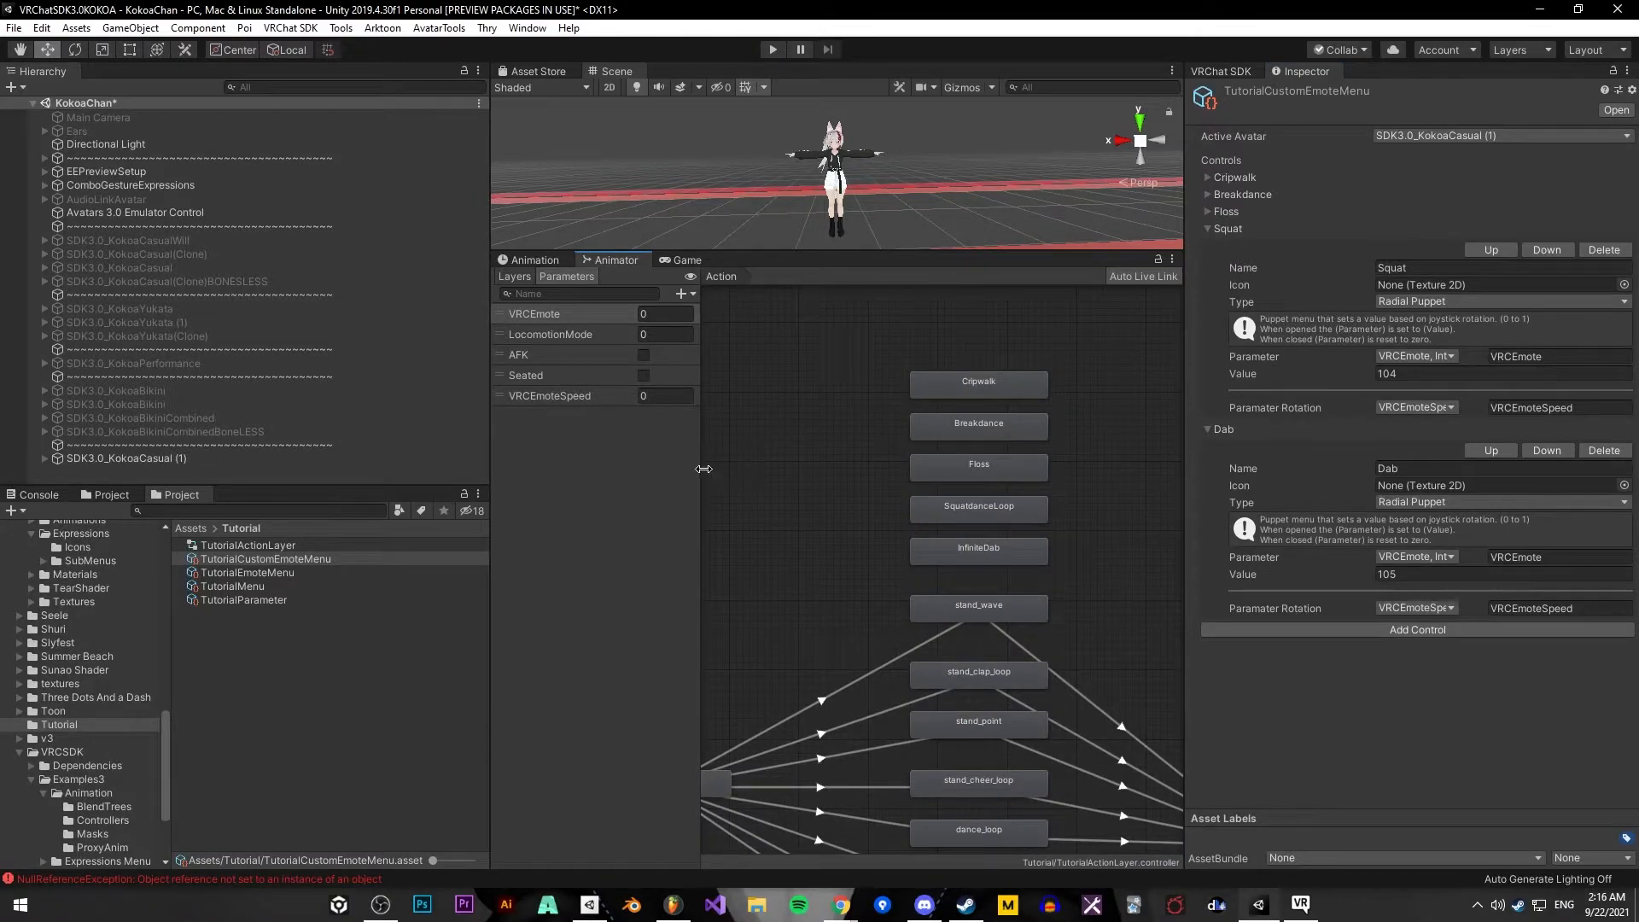
pyautogui.moveTo(703, 469); pyautogui.dragTo(621, 469)
pyautogui.scroll(-3, 750, 683)
pyautogui.click(750, 685)
pyautogui.moveTo(859, 317); pyautogui.dragTo(974, 459)
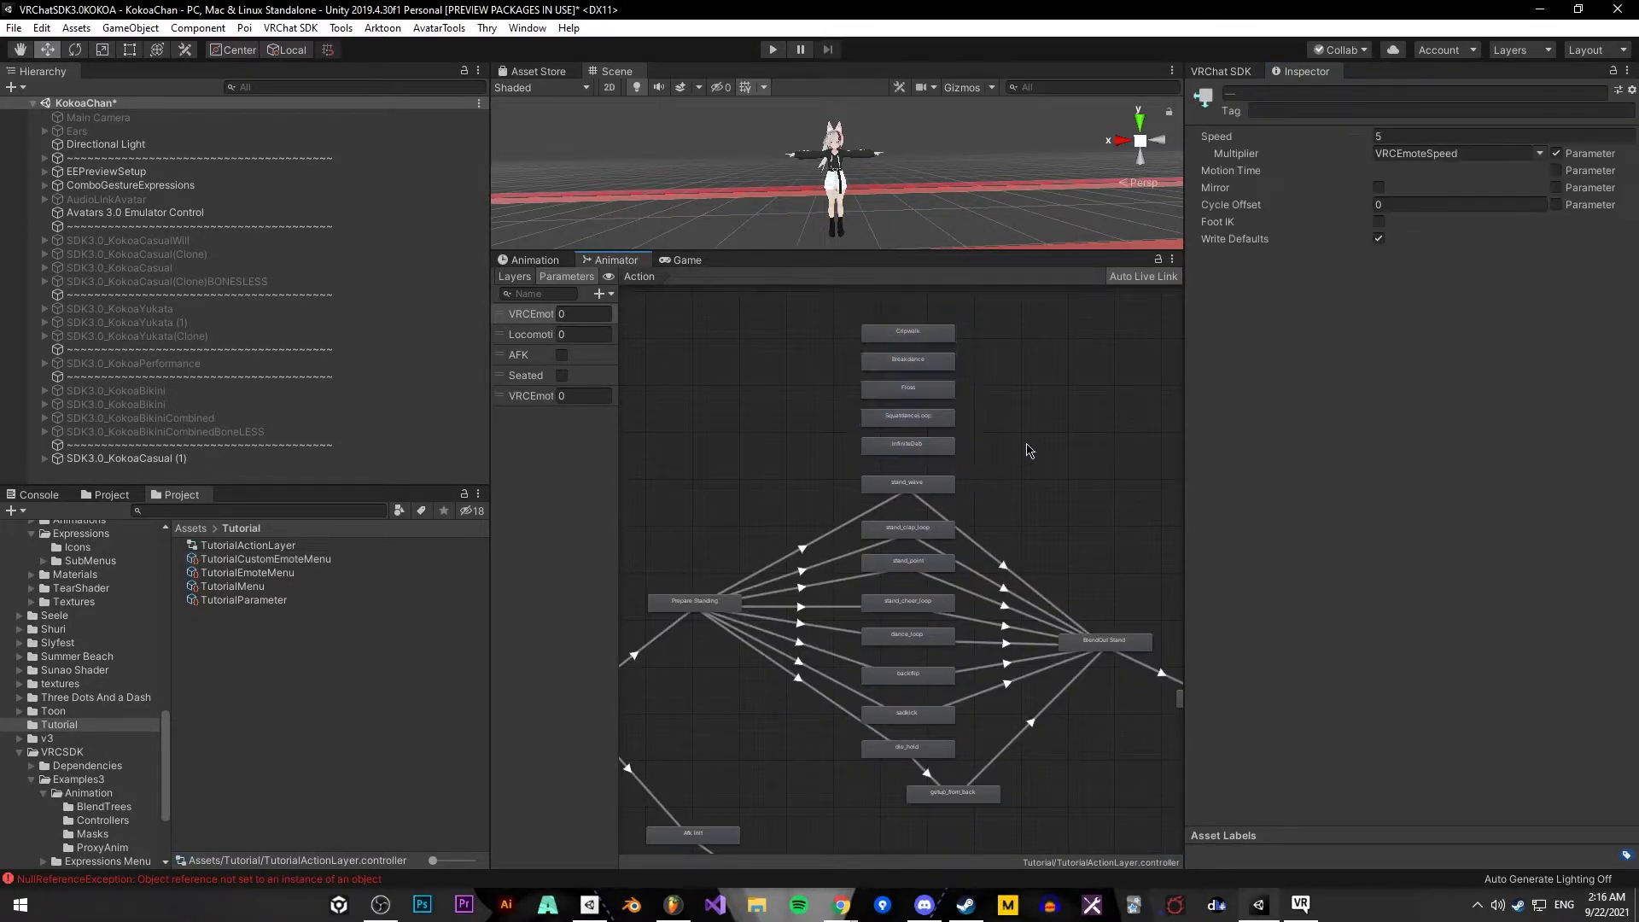
pyautogui.rightClick(702, 606)
pyautogui.click(742, 617)
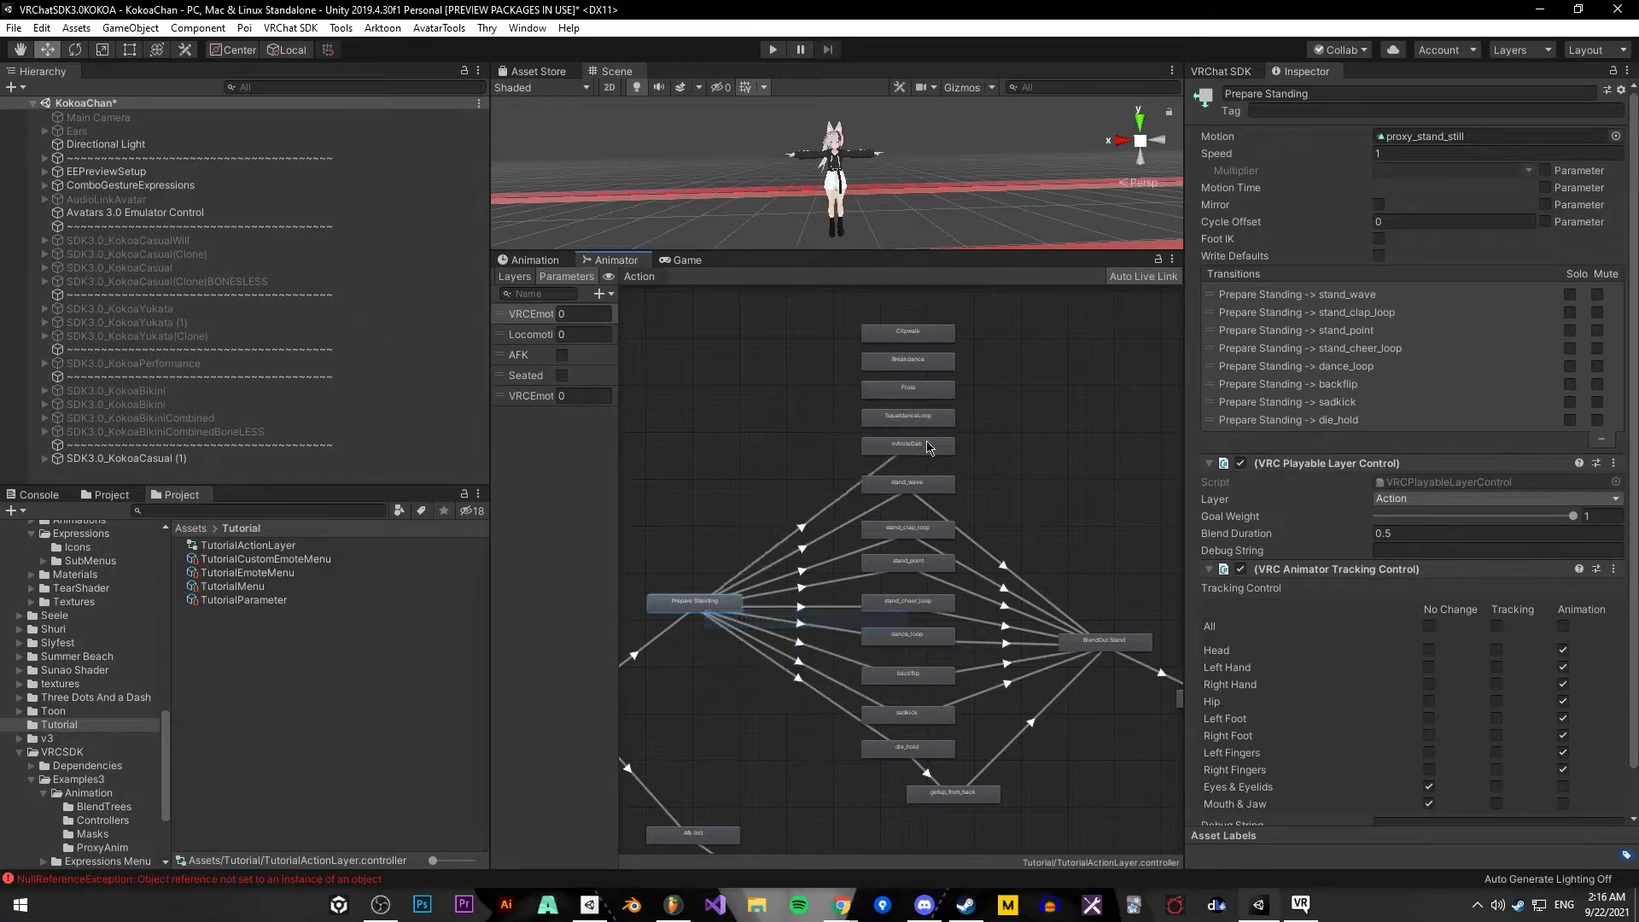
pyautogui.rightClick(924, 452)
pyautogui.click(978, 458)
pyautogui.click(1102, 642)
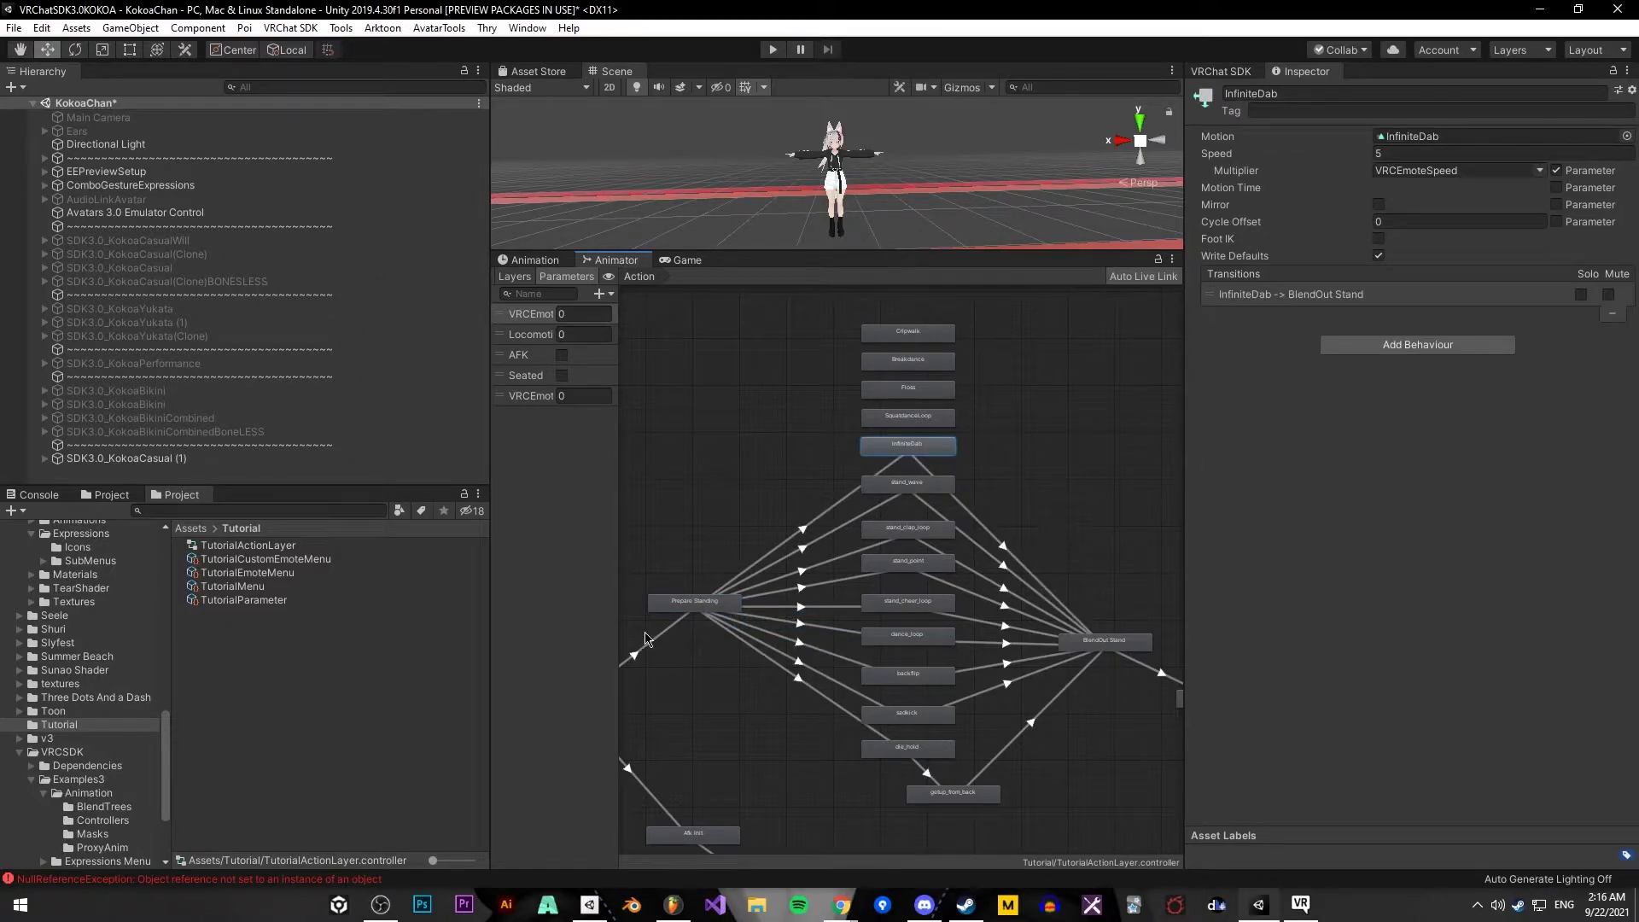
# Create transitions from Prepare Standing to SquatdanceLoop and from SquatdanceLoop to BlendOut Stand
pyautogui.rightClick(702, 609)
pyautogui.click(739, 616)
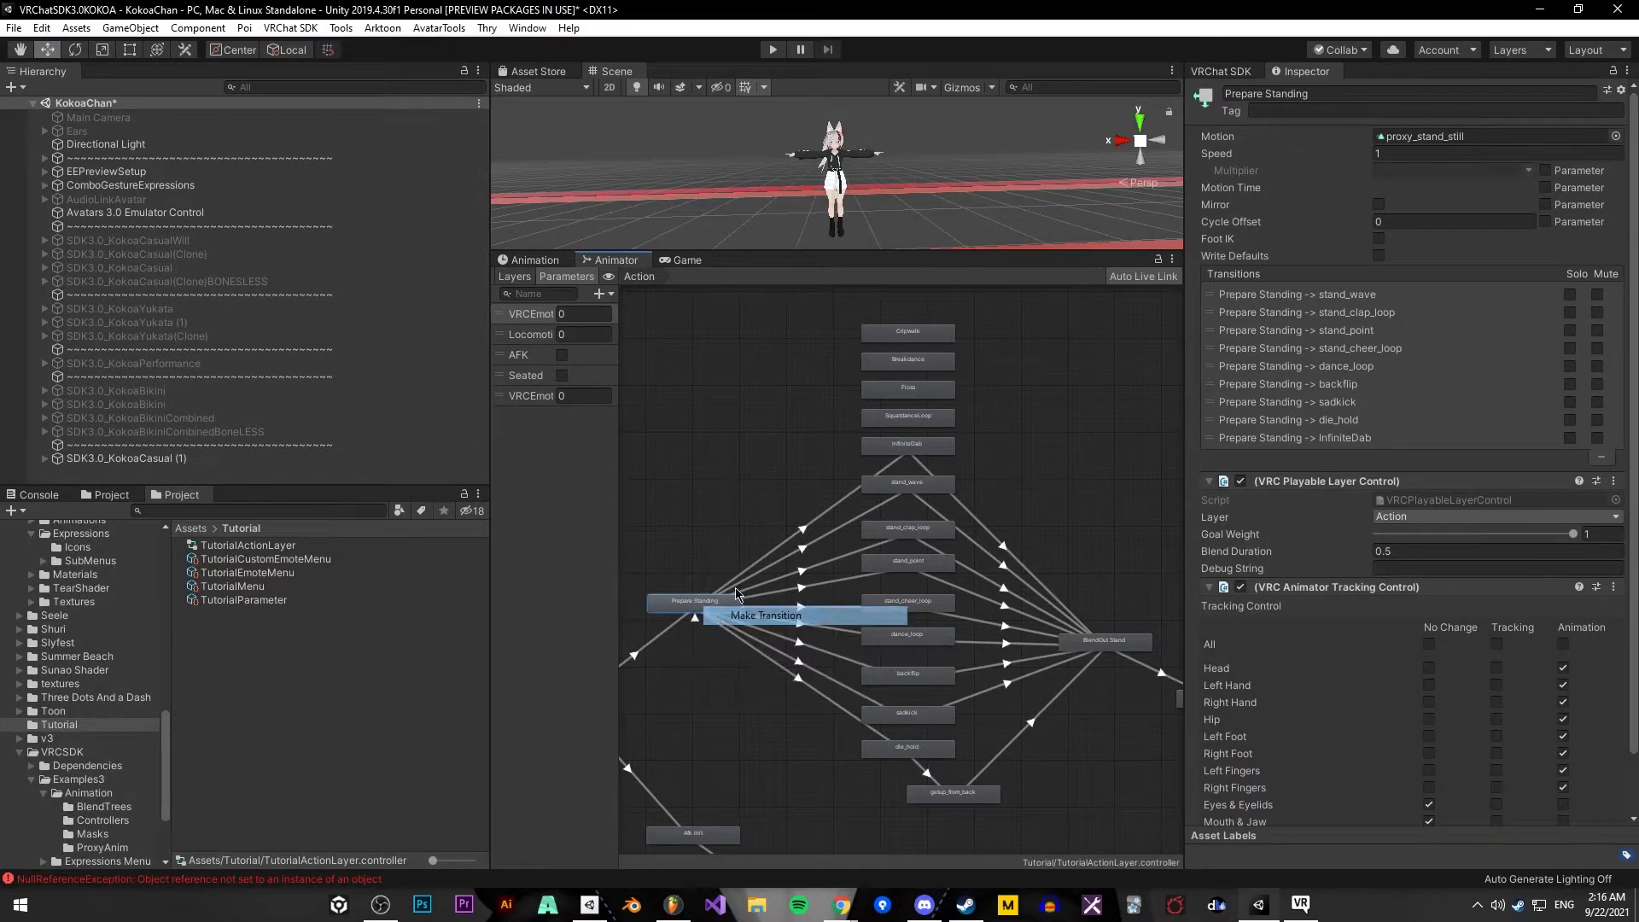
pyautogui.click(911, 422)
pyautogui.click(911, 423)
pyautogui.rightClick(912, 421)
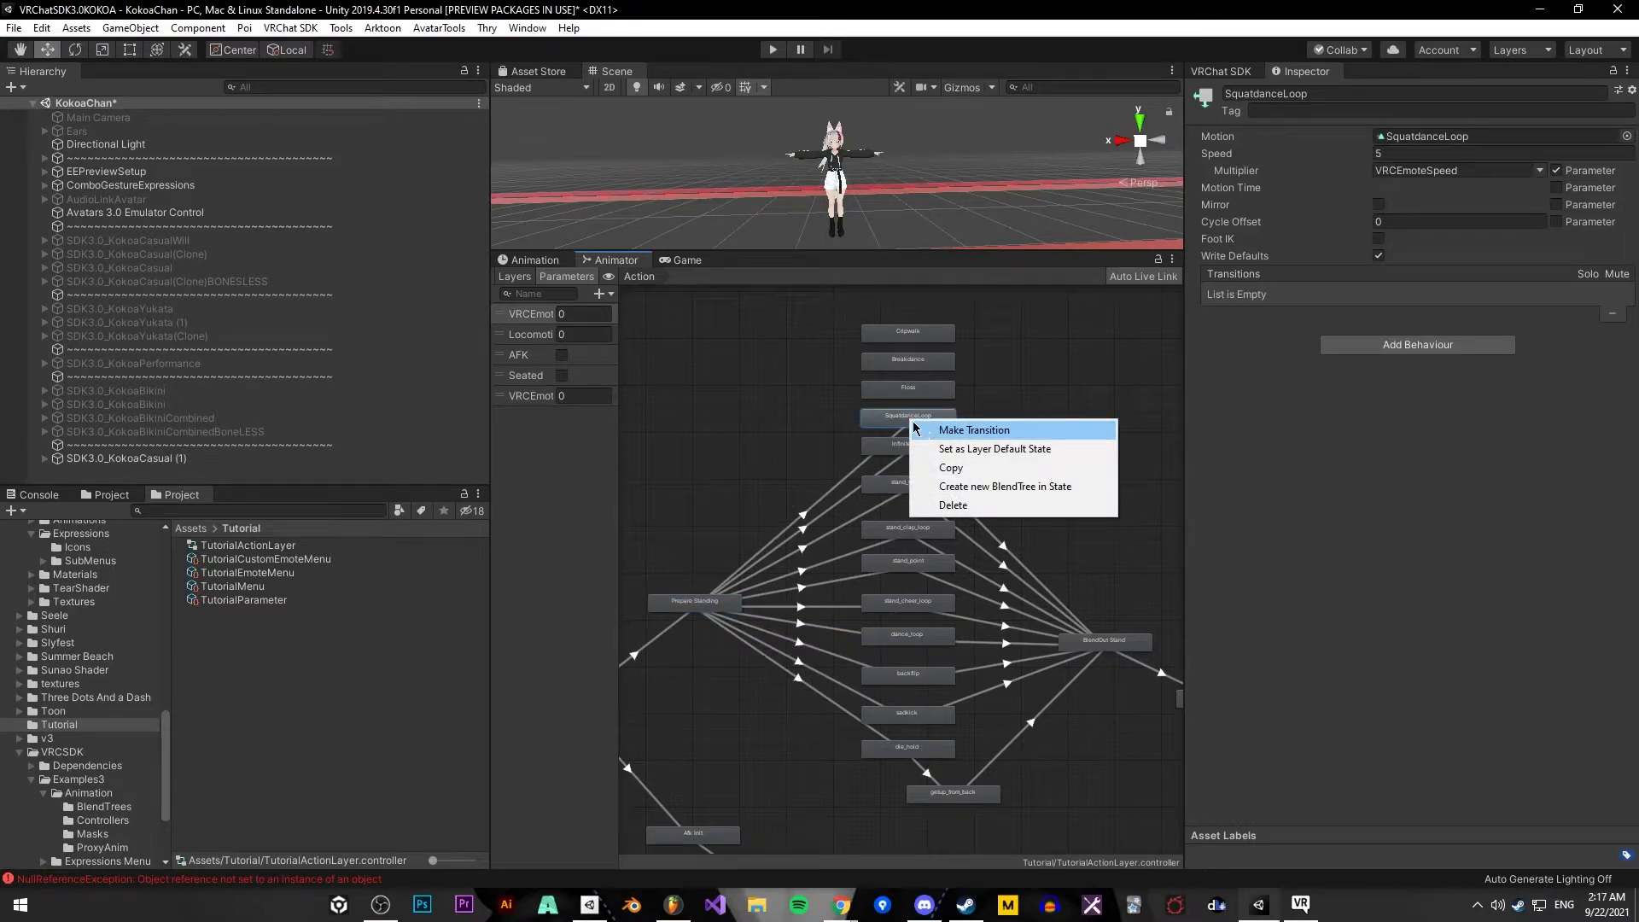
pyautogui.click(972, 430)
pyautogui.click(1103, 644)
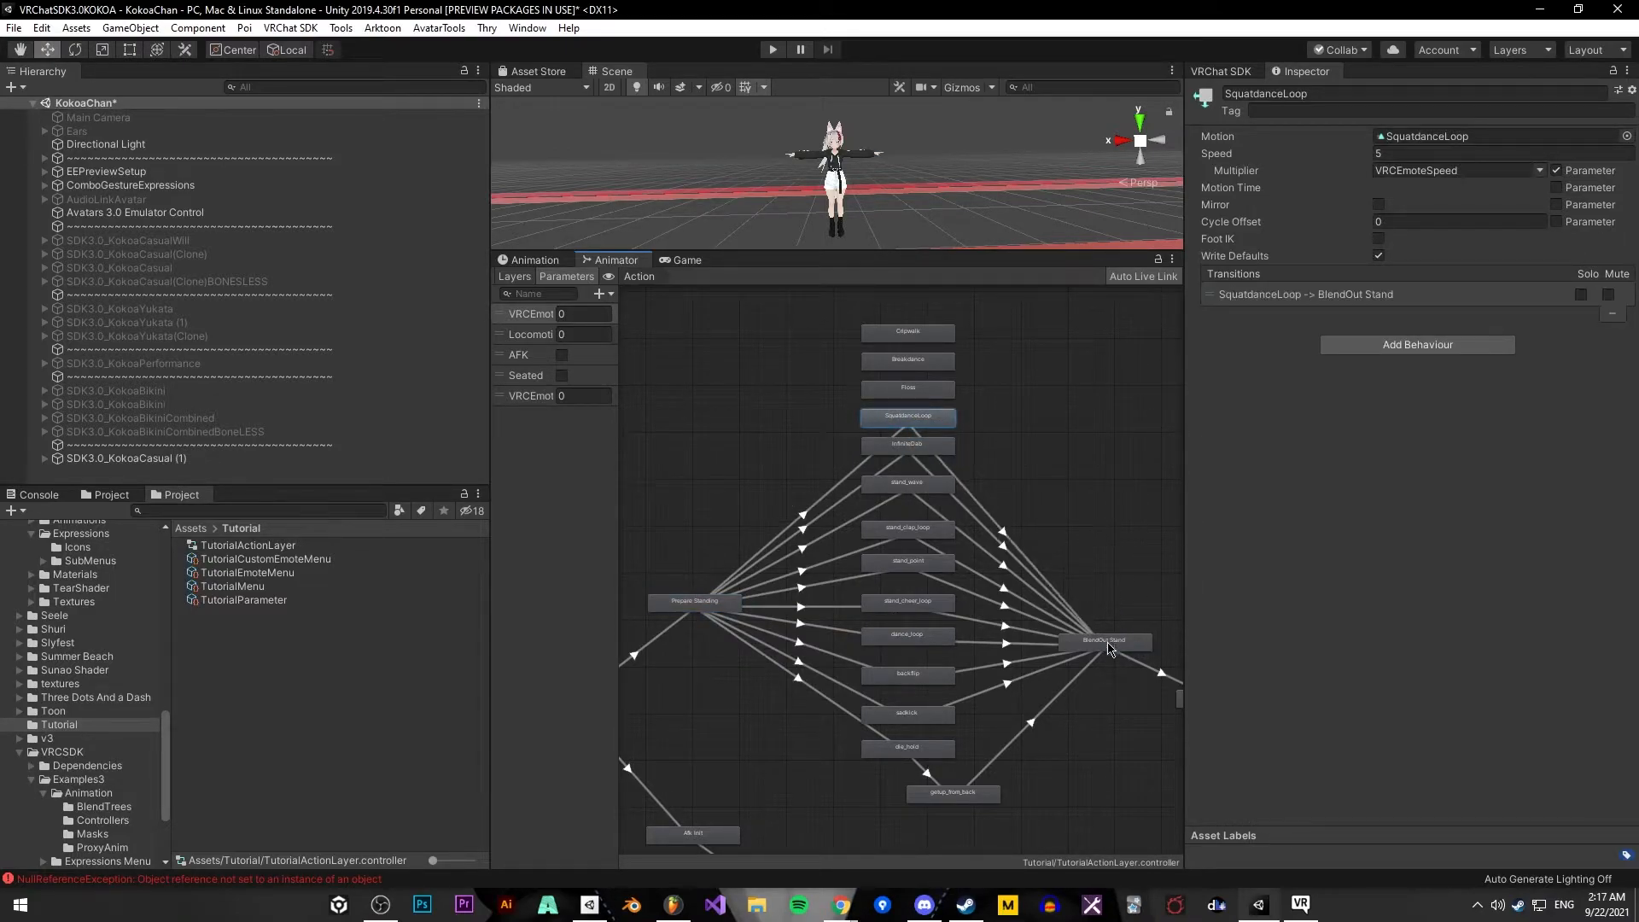
pyautogui.click(1102, 628)
# Create transitions from Prepare Standing to Floss and from Floss to BlendOut Stand
pyautogui.rightClick(702, 608)
pyautogui.click(739, 616)
pyautogui.click(908, 391)
pyautogui.click(908, 389)
pyautogui.rightClick(909, 390)
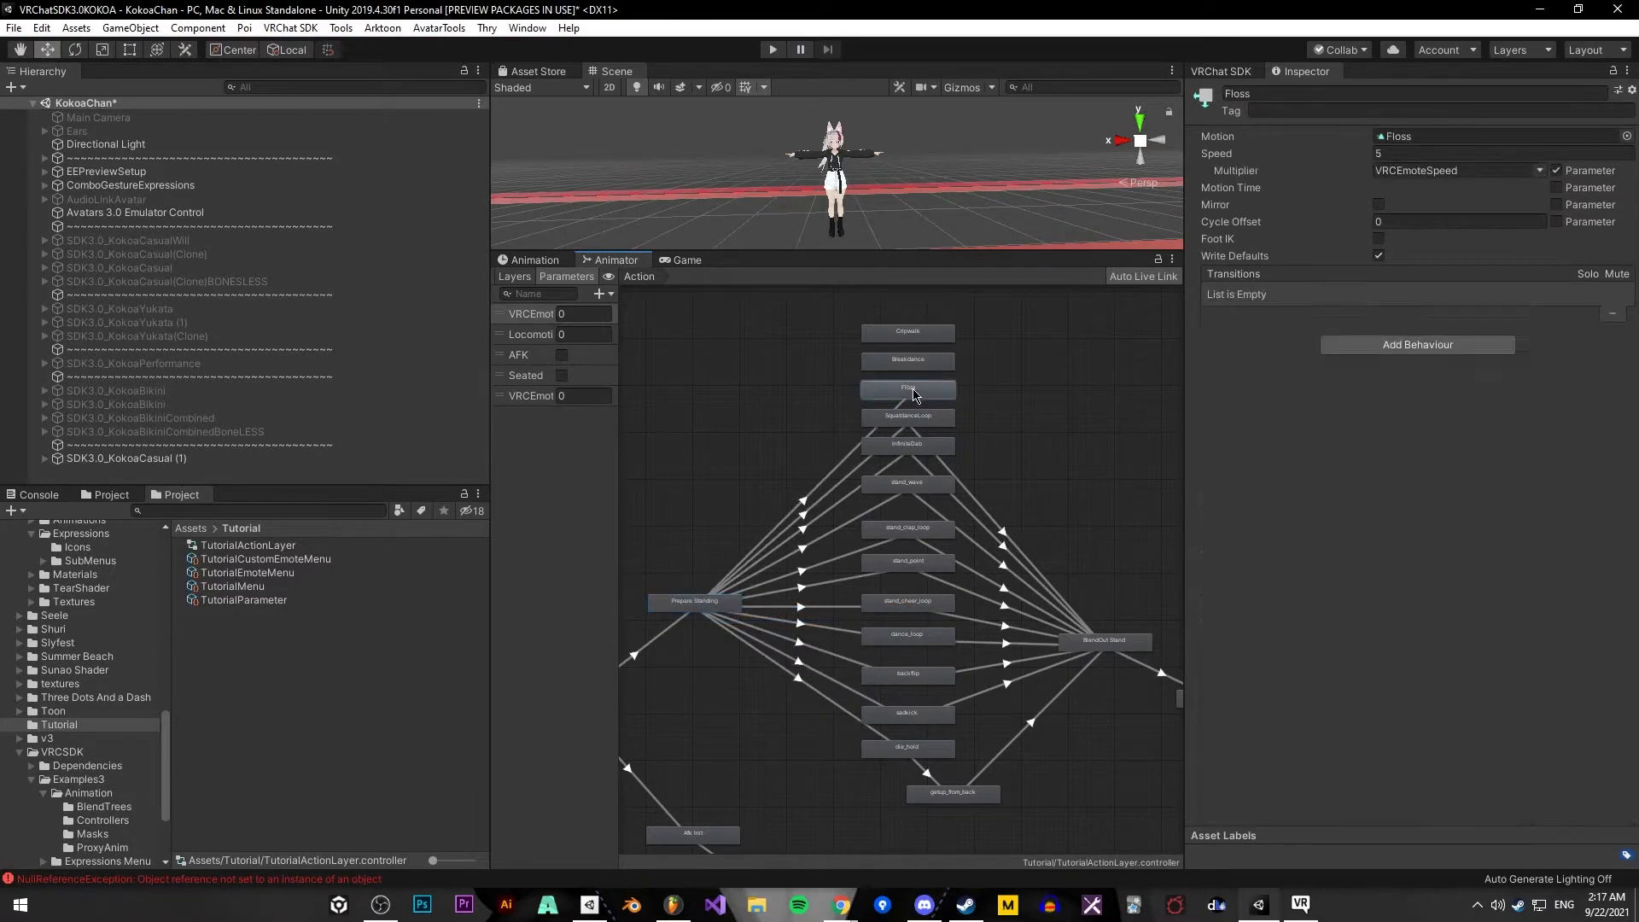
pyautogui.click(939, 401)
pyautogui.click(1099, 642)
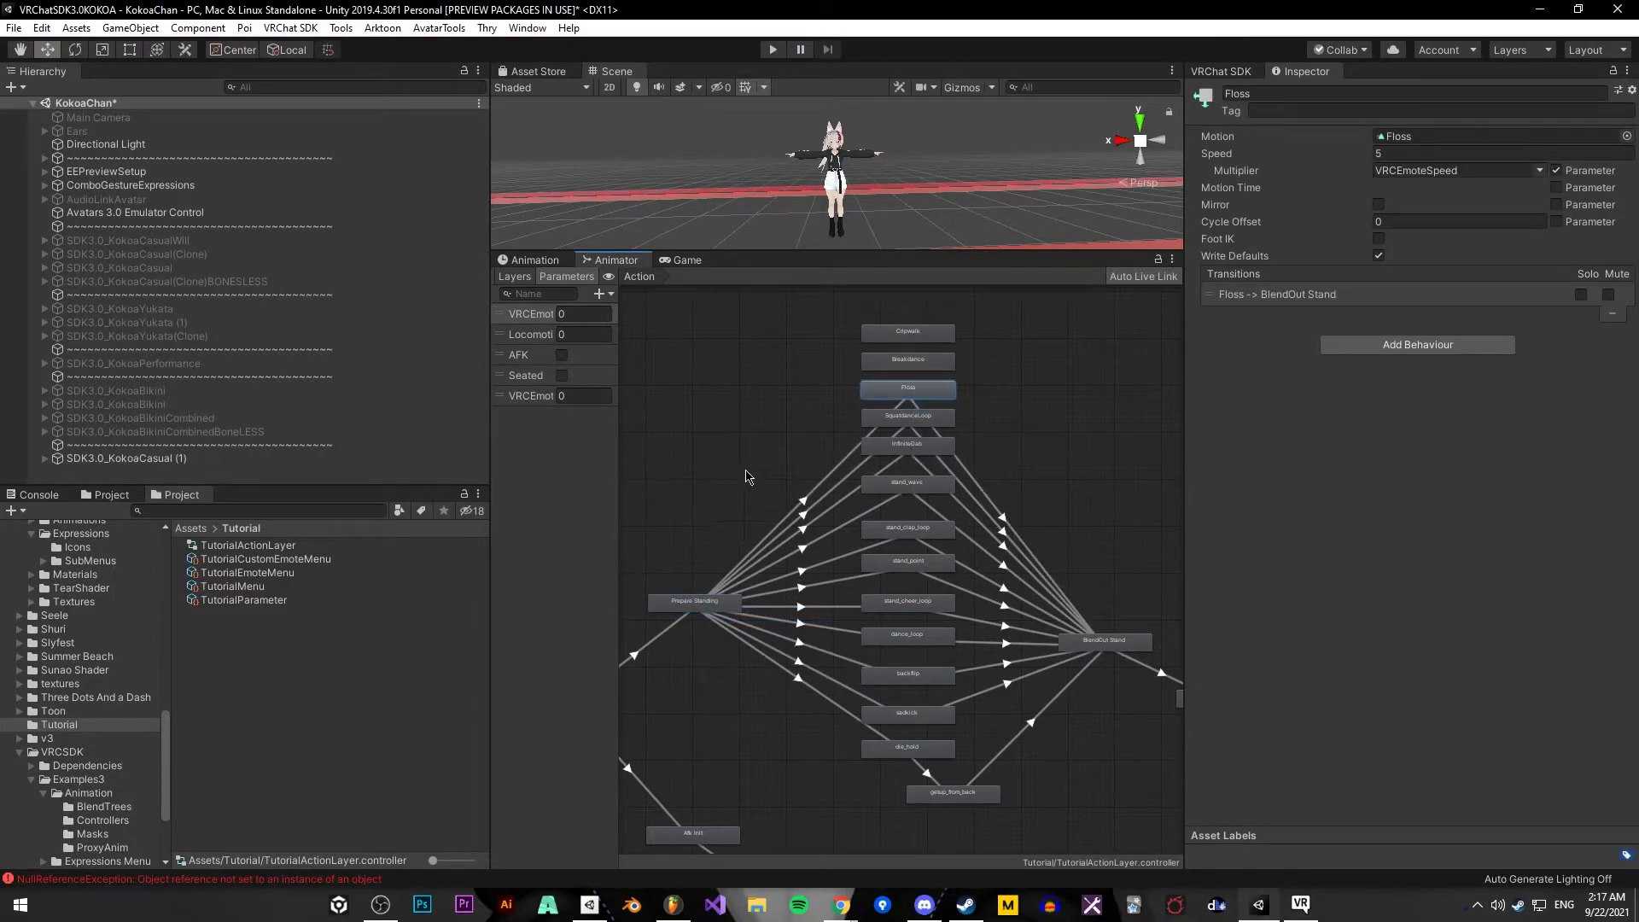
# Remove the VRCEmote Less 9 condition from the WaitForActionOrAFK to Prepare Standing transition
pyautogui.moveTo(742, 476); pyautogui.dragTo(856, 486, button='middle')
pyautogui.moveTo(866, 401); pyautogui.dragTo(974, 395, button='middle')
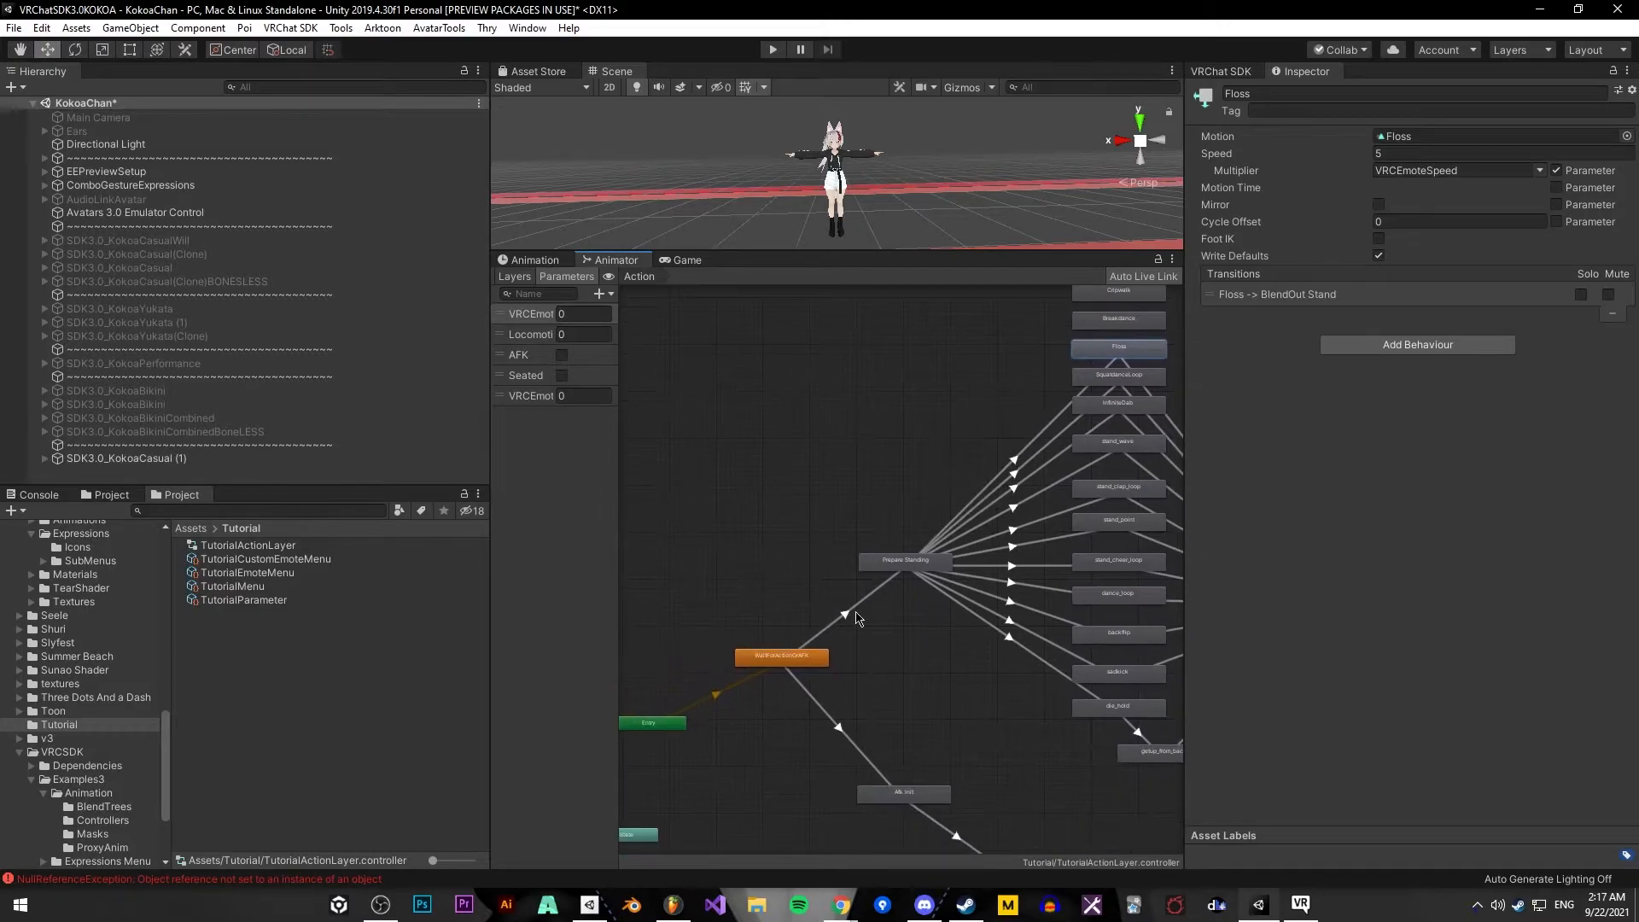
pyautogui.click(849, 608)
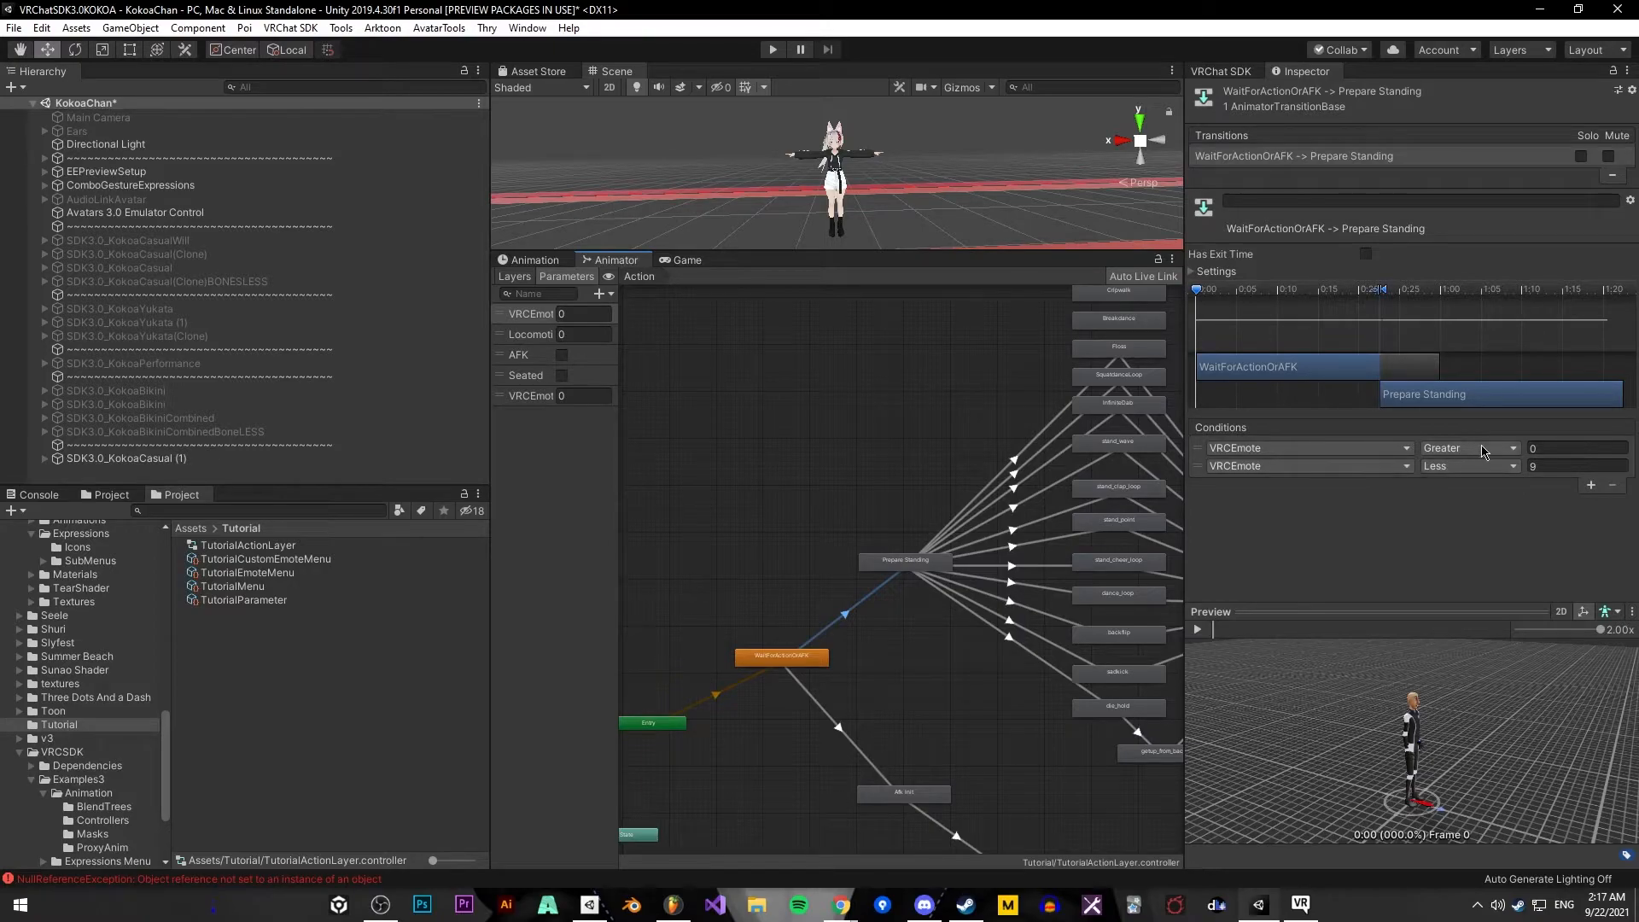
pyautogui.click(1557, 466)
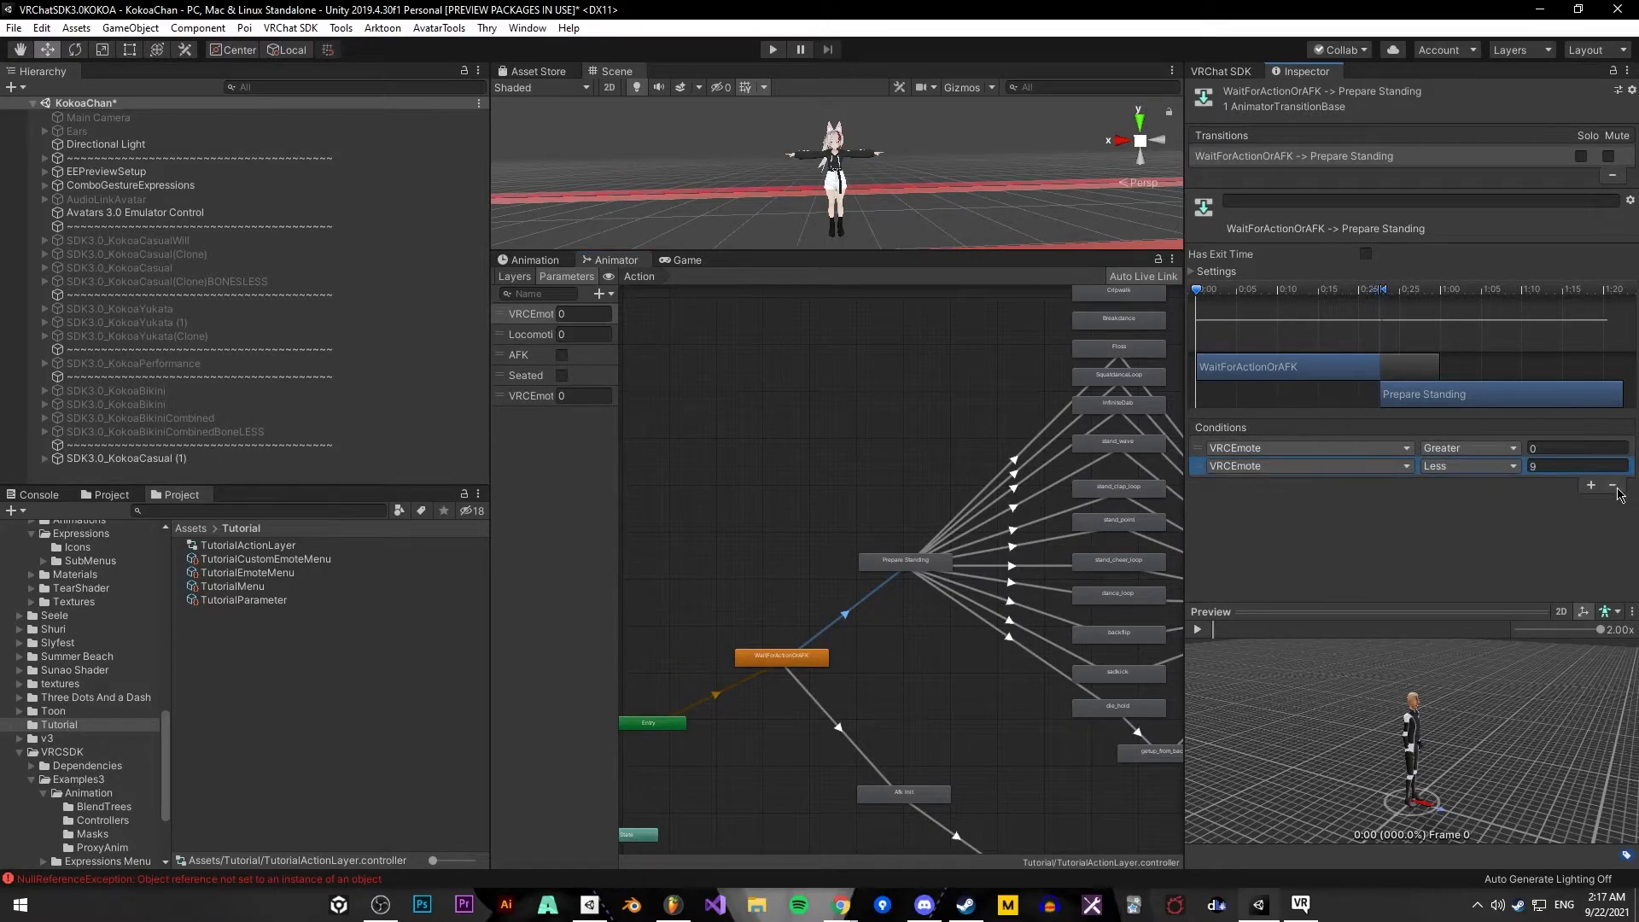
pyautogui.click(1612, 484)
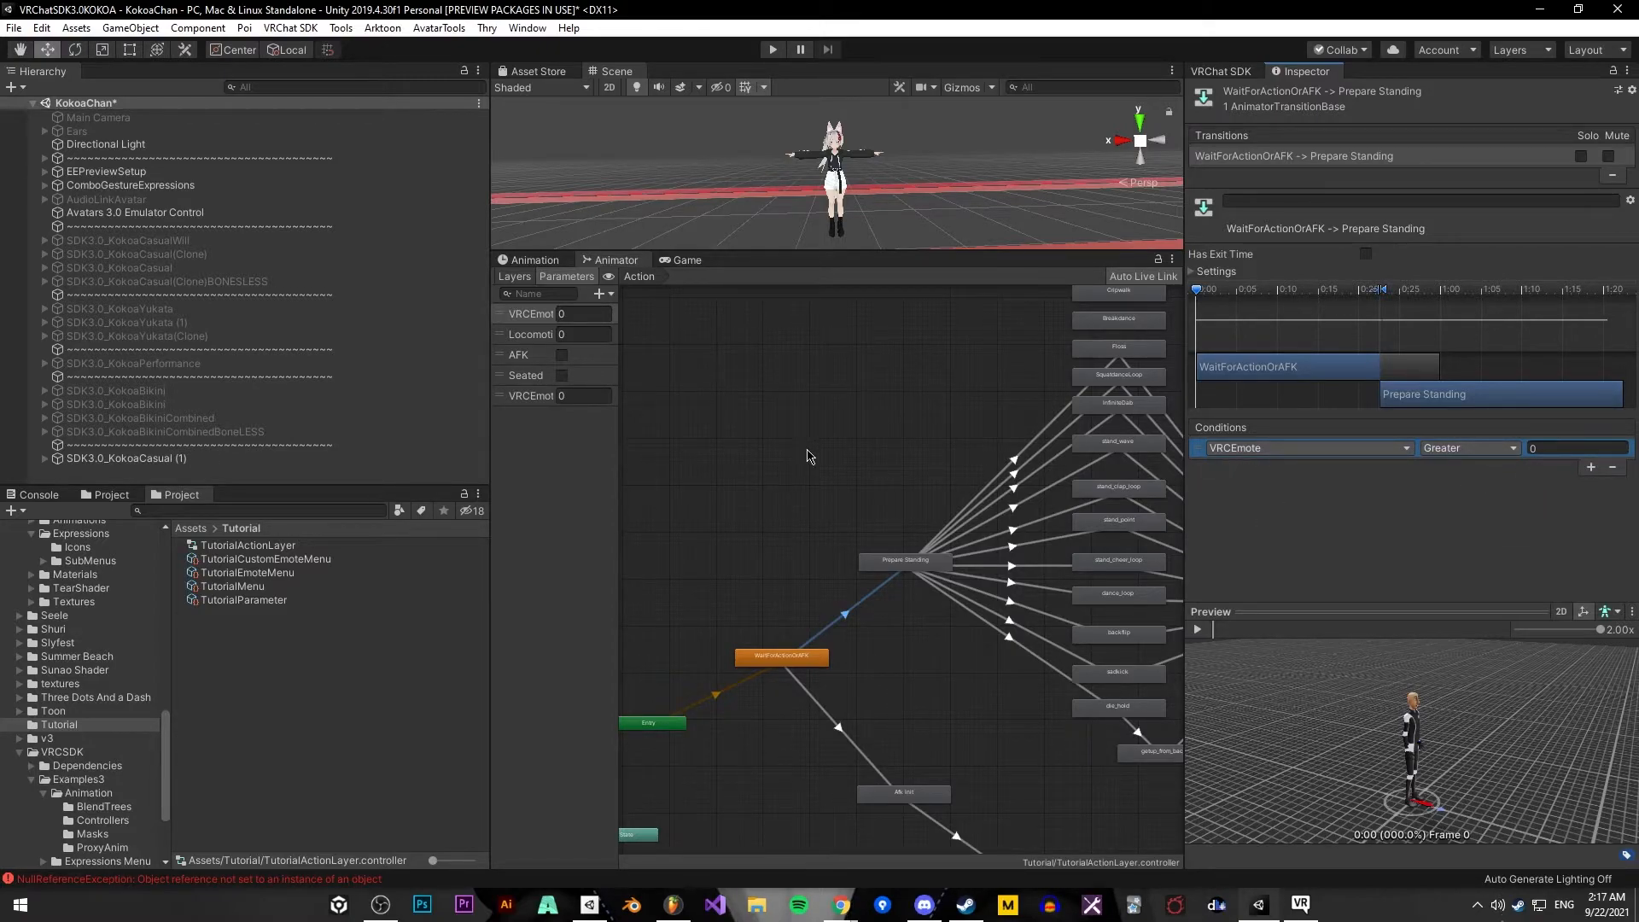
pyautogui.click(811, 492)
# Create transitions from Prepare Standing to Cripwalk and from Cripwalk to BlendOut Stand
pyautogui.moveTo(948, 463); pyautogui.dragTo(760, 527, button='middle')
pyautogui.moveTo(730, 471); pyautogui.dragTo(753, 392, button='middle')
pyautogui.moveTo(768, 466); pyautogui.dragTo(704, 518, button='middle')
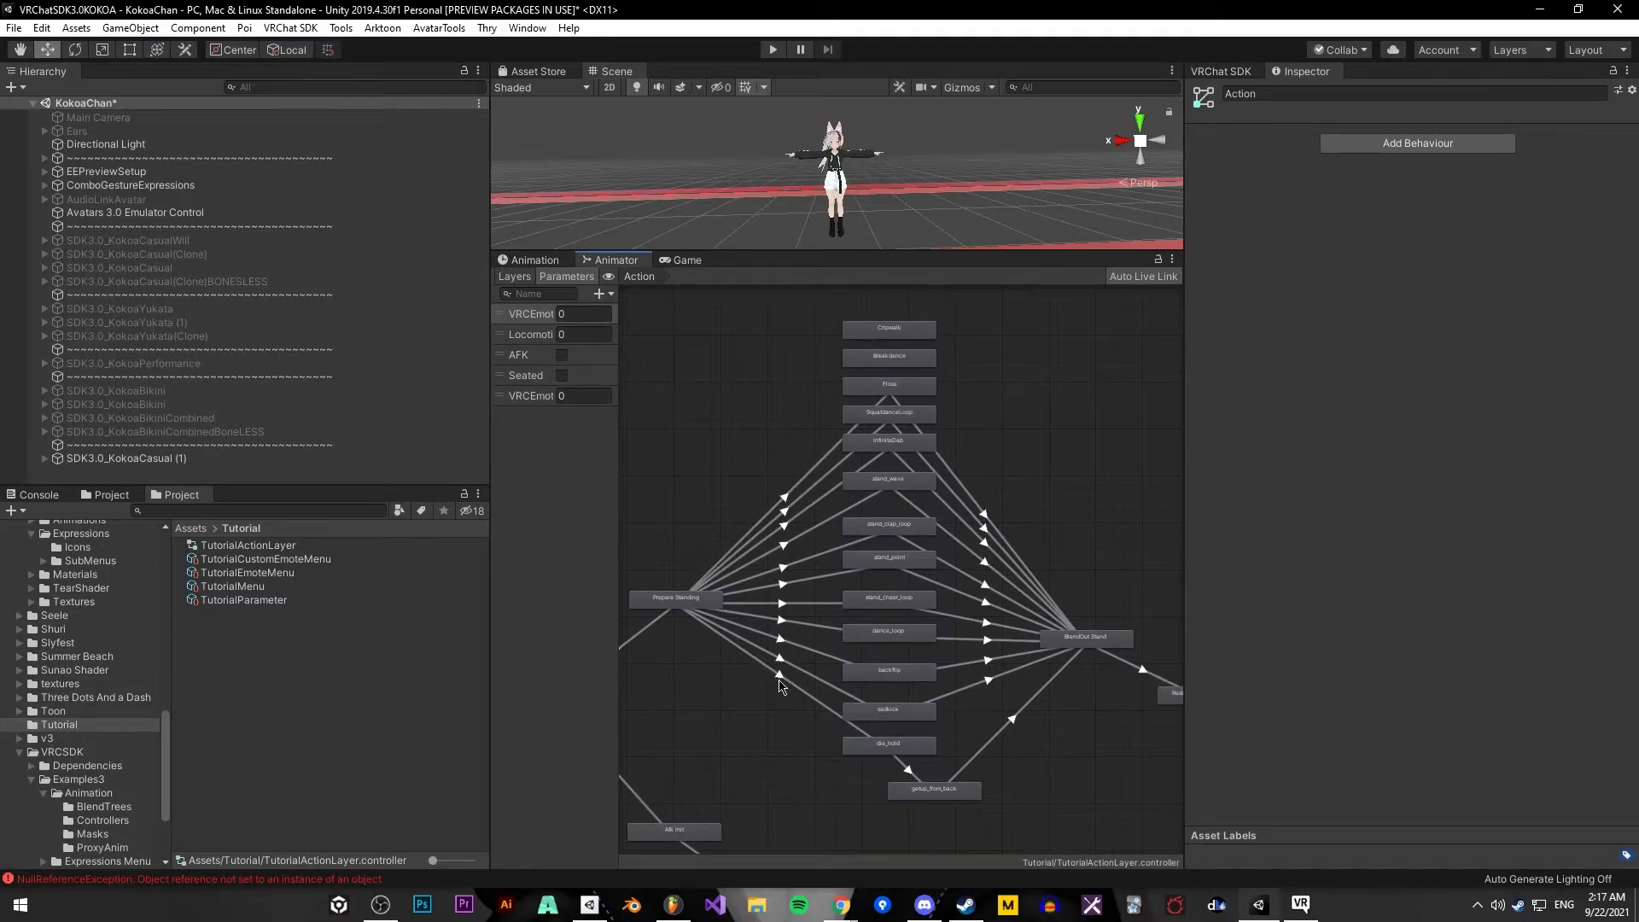
pyautogui.click(785, 587)
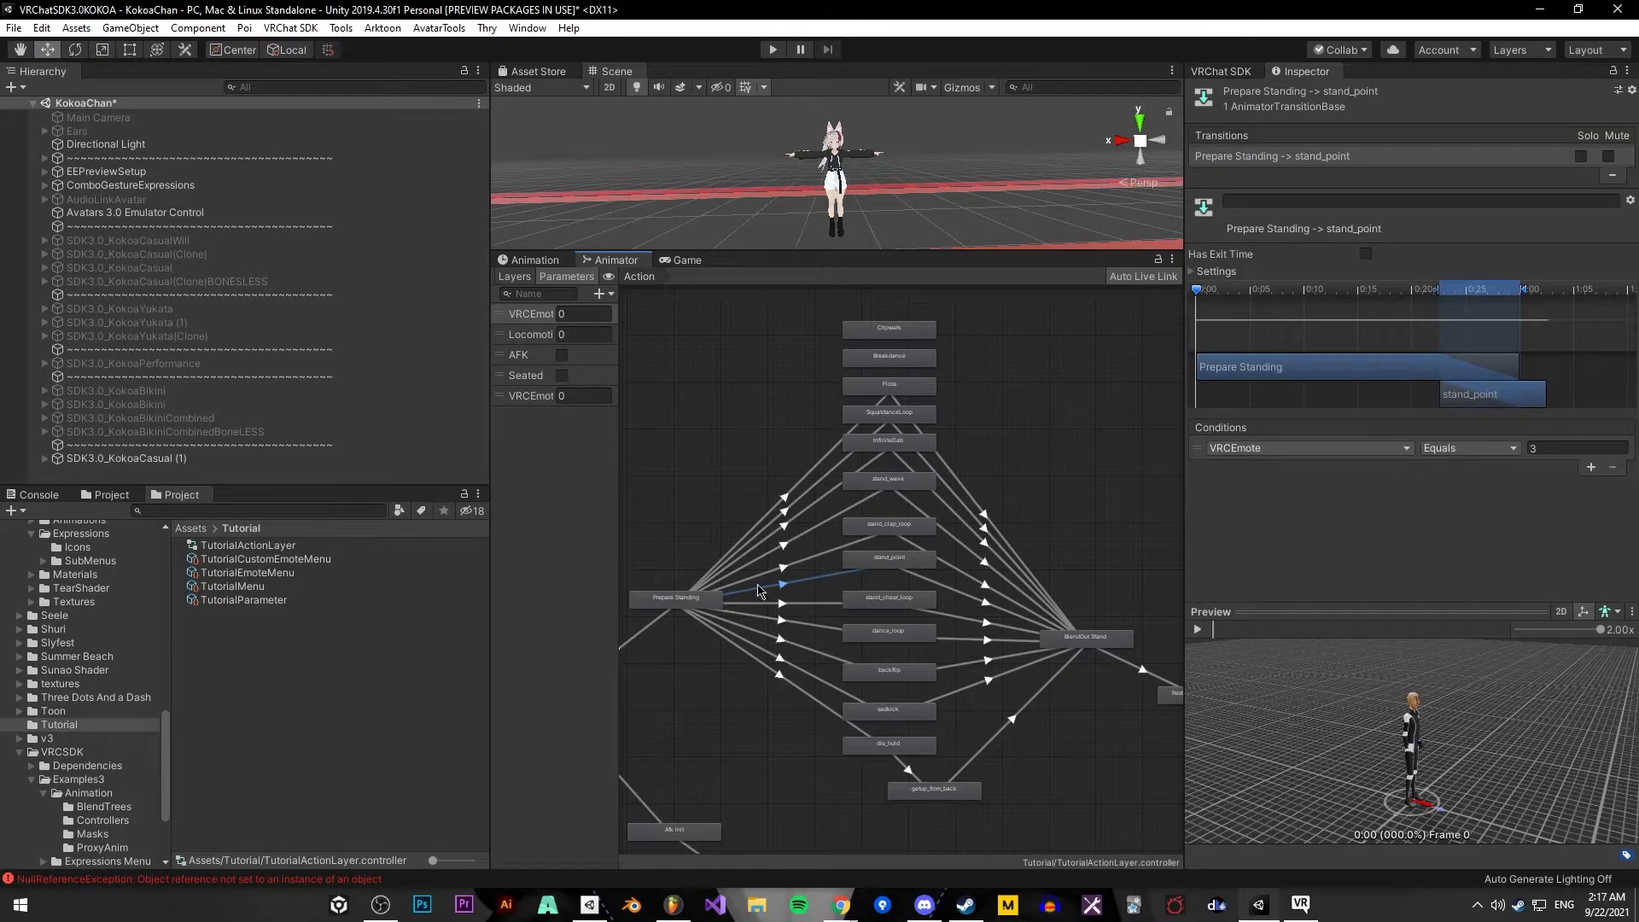
pyautogui.rightClick(670, 699)
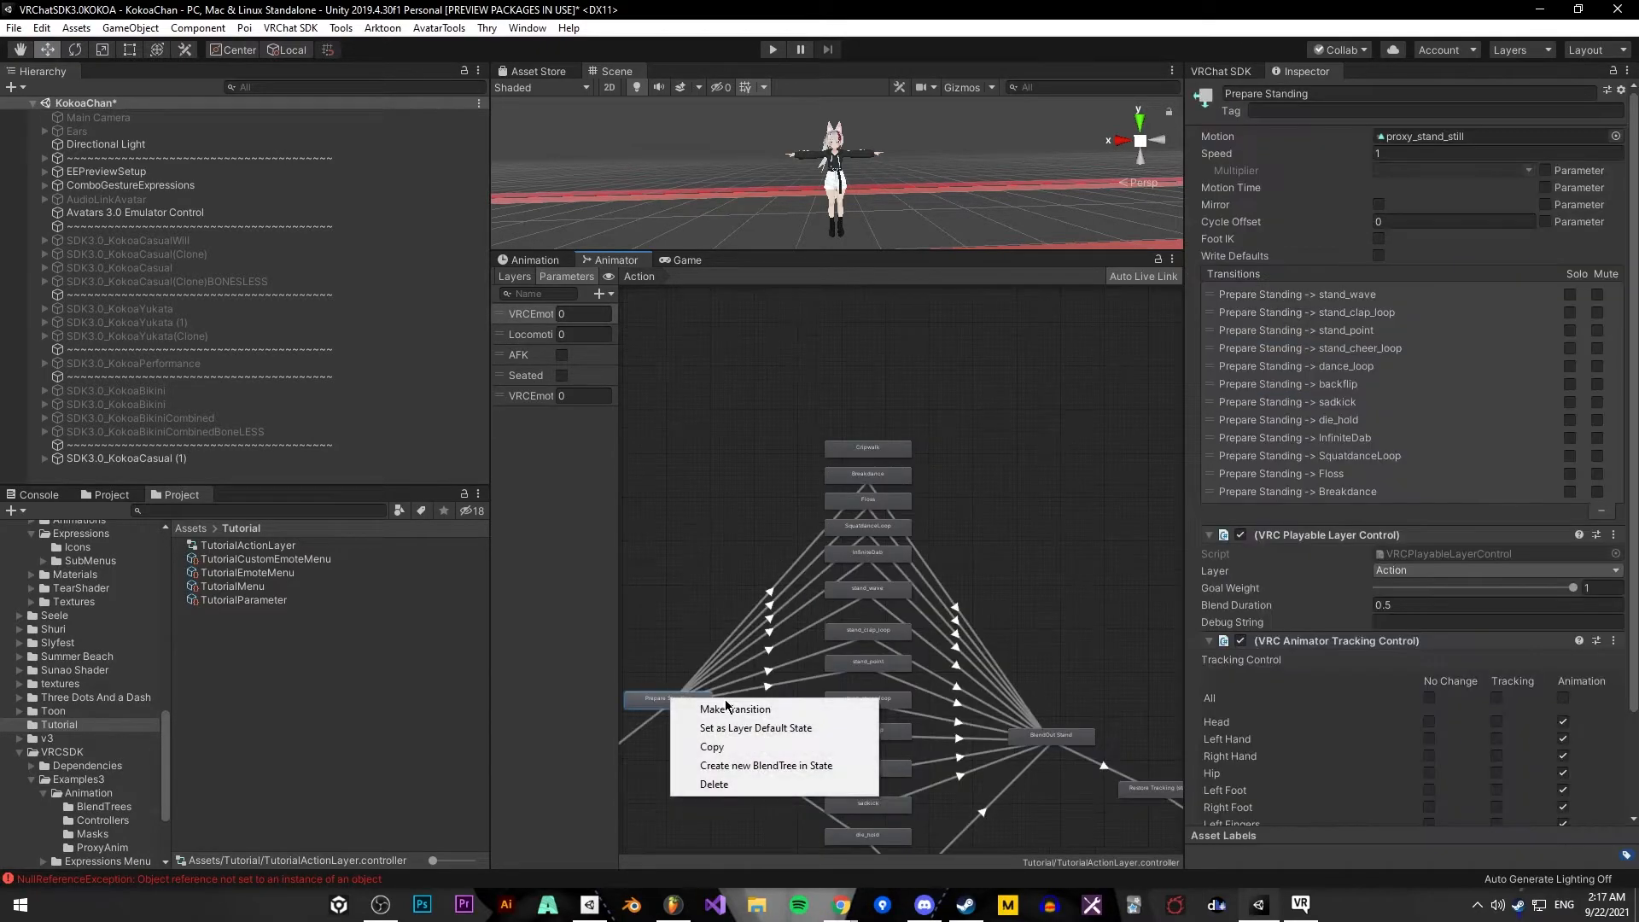
pyautogui.click(722, 707)
pyautogui.click(871, 449)
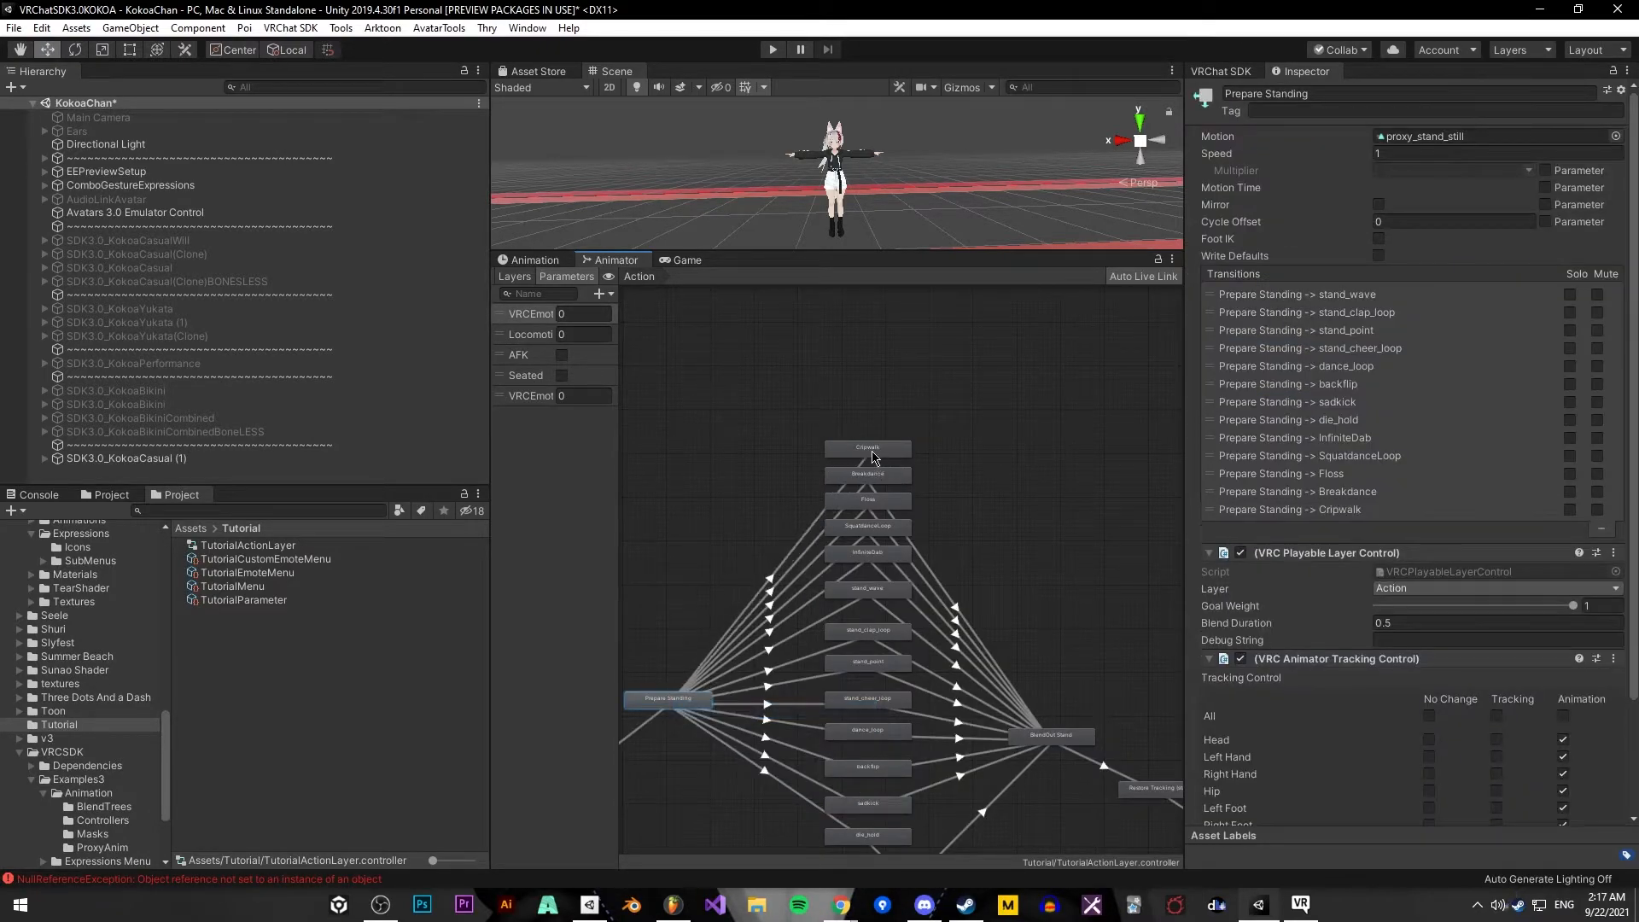
pyautogui.rightClick(873, 451)
pyautogui.click(907, 464)
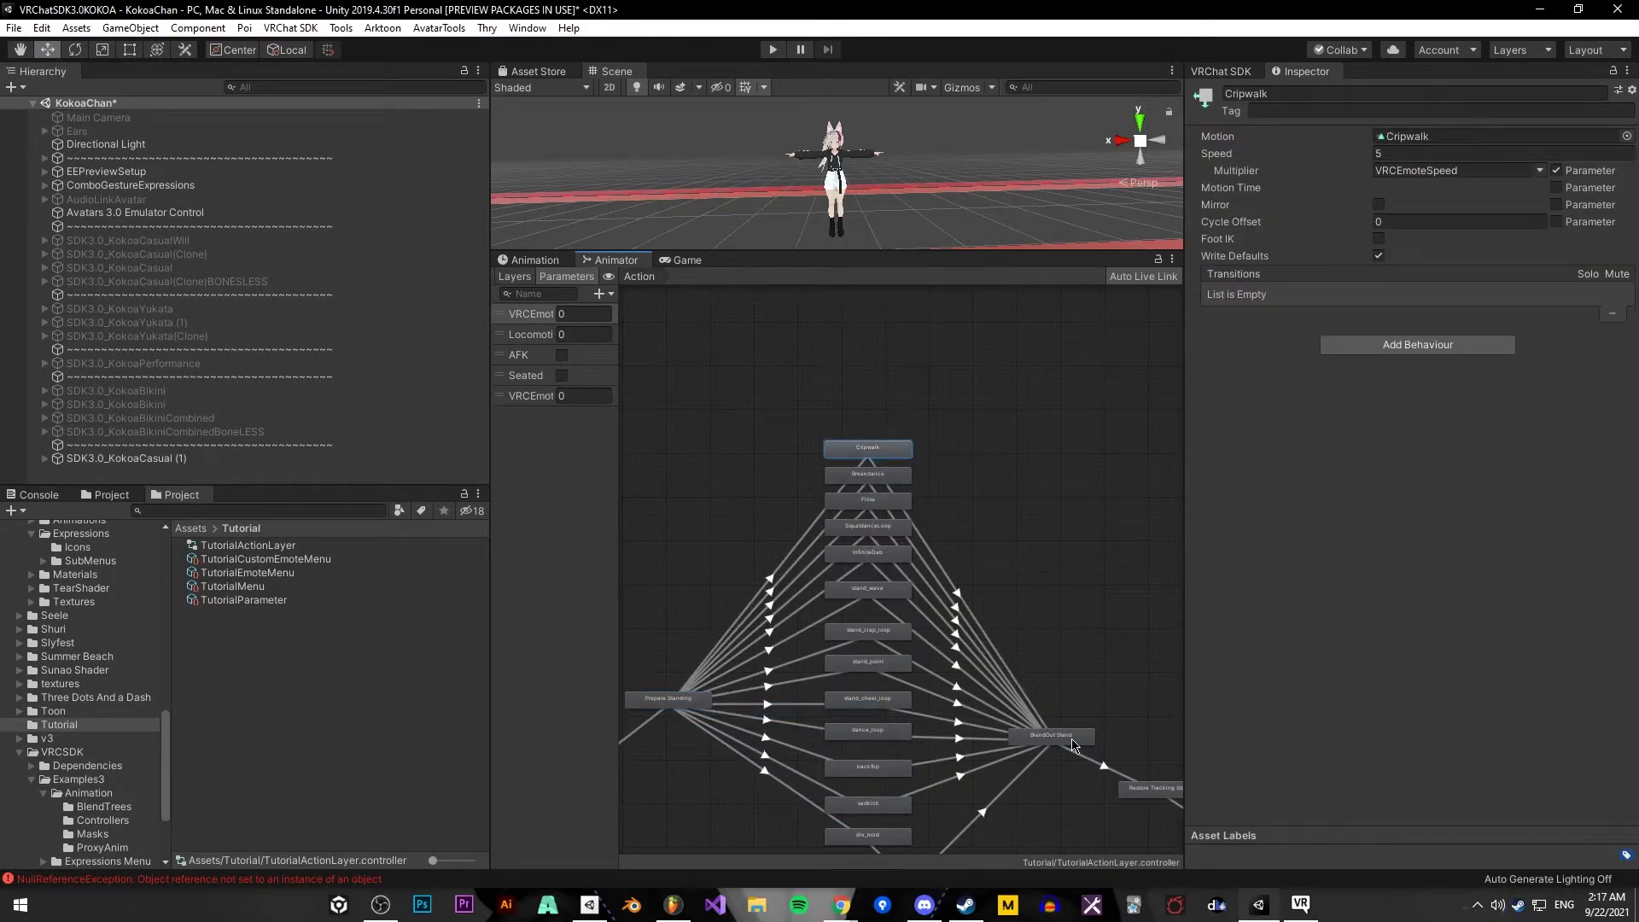
# Turn off Has Exit Time on the Prepare Standing to InfiniteDab transition and add a VRCEmote Equals condition
pyautogui.scroll(6, 843, 547)
pyautogui.click(843, 531)
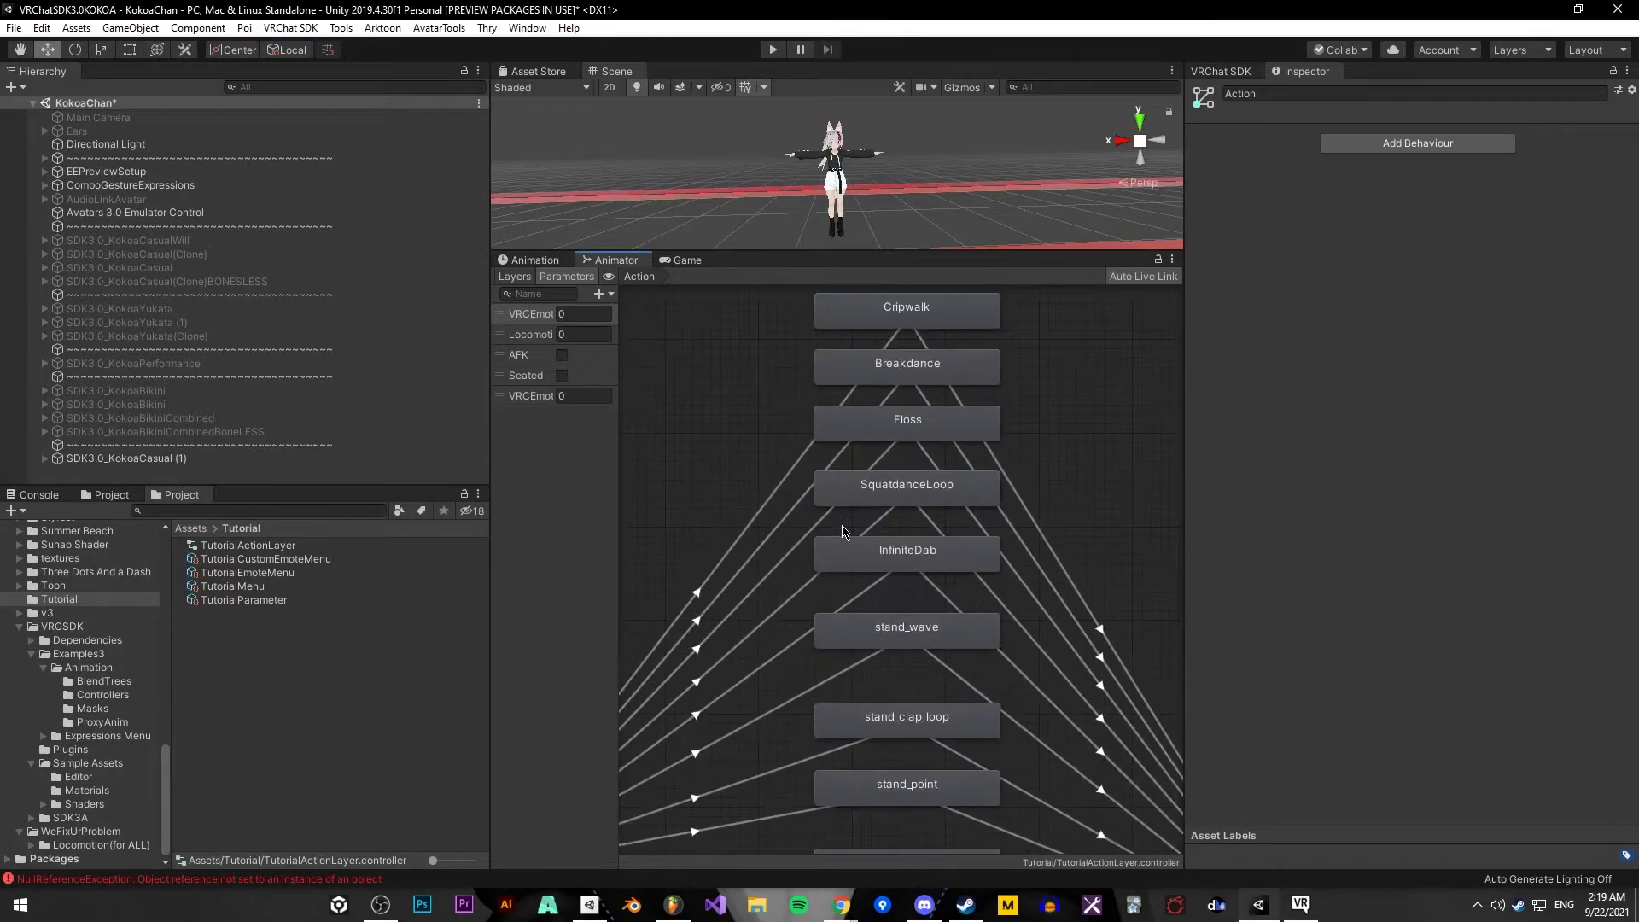
pyautogui.scroll(3, 893, 613)
pyautogui.moveTo(876, 587); pyautogui.dragTo(887, 623, button='middle')
pyautogui.click(1003, 569)
pyautogui.moveTo(1375, 606); pyautogui.dragTo(1372, 801)
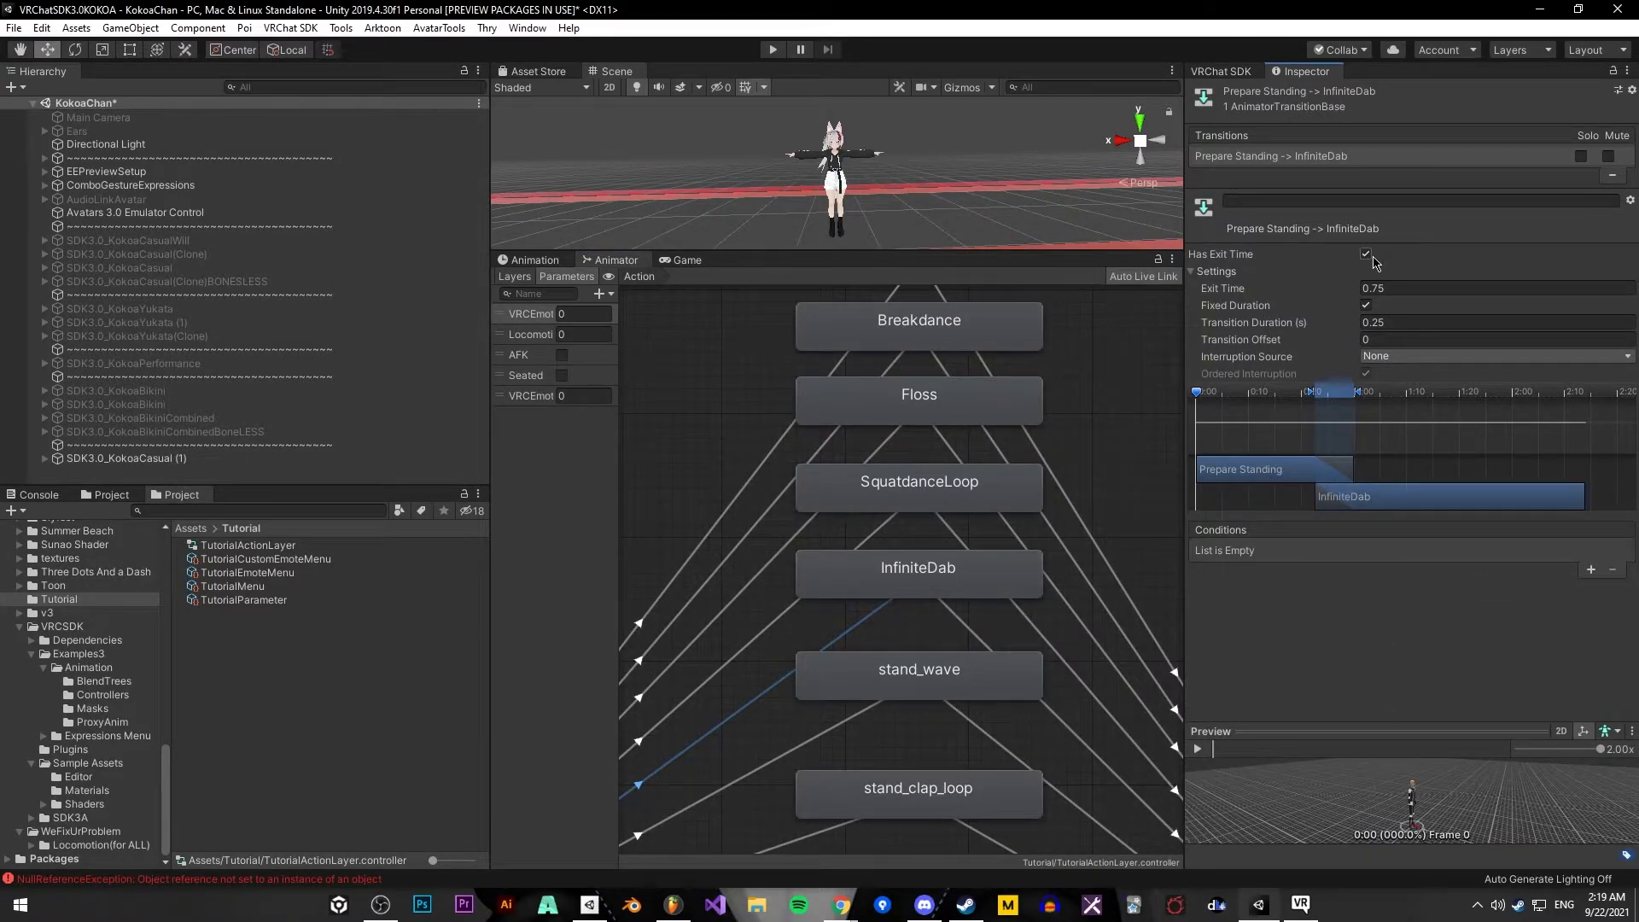
pyautogui.click(1365, 254)
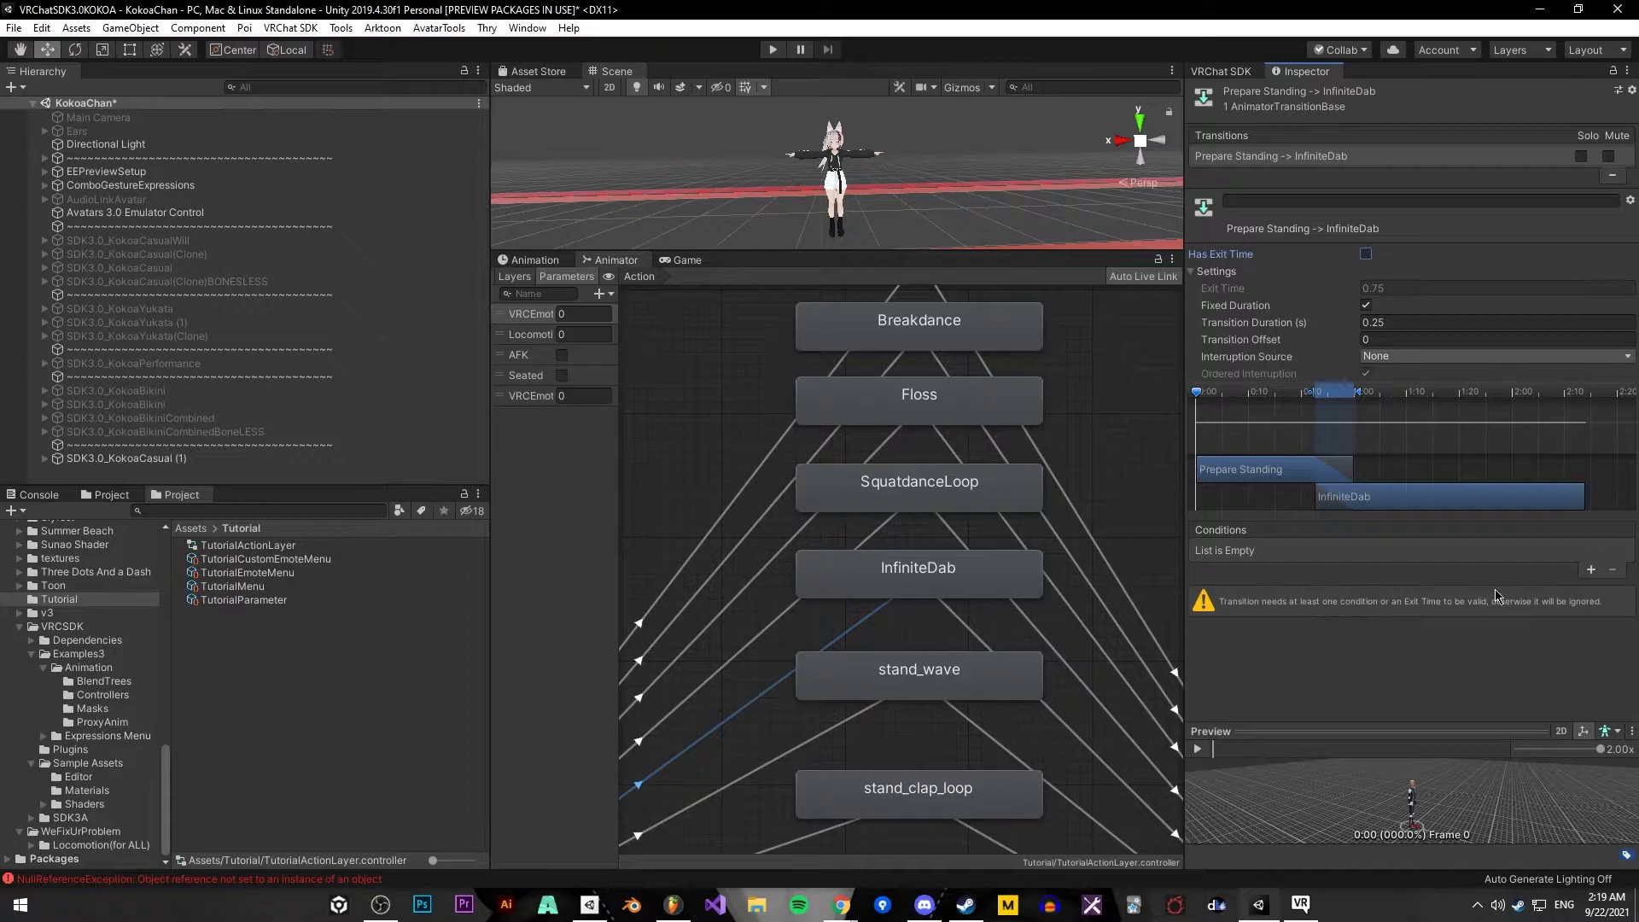
pyautogui.click(1590, 570)
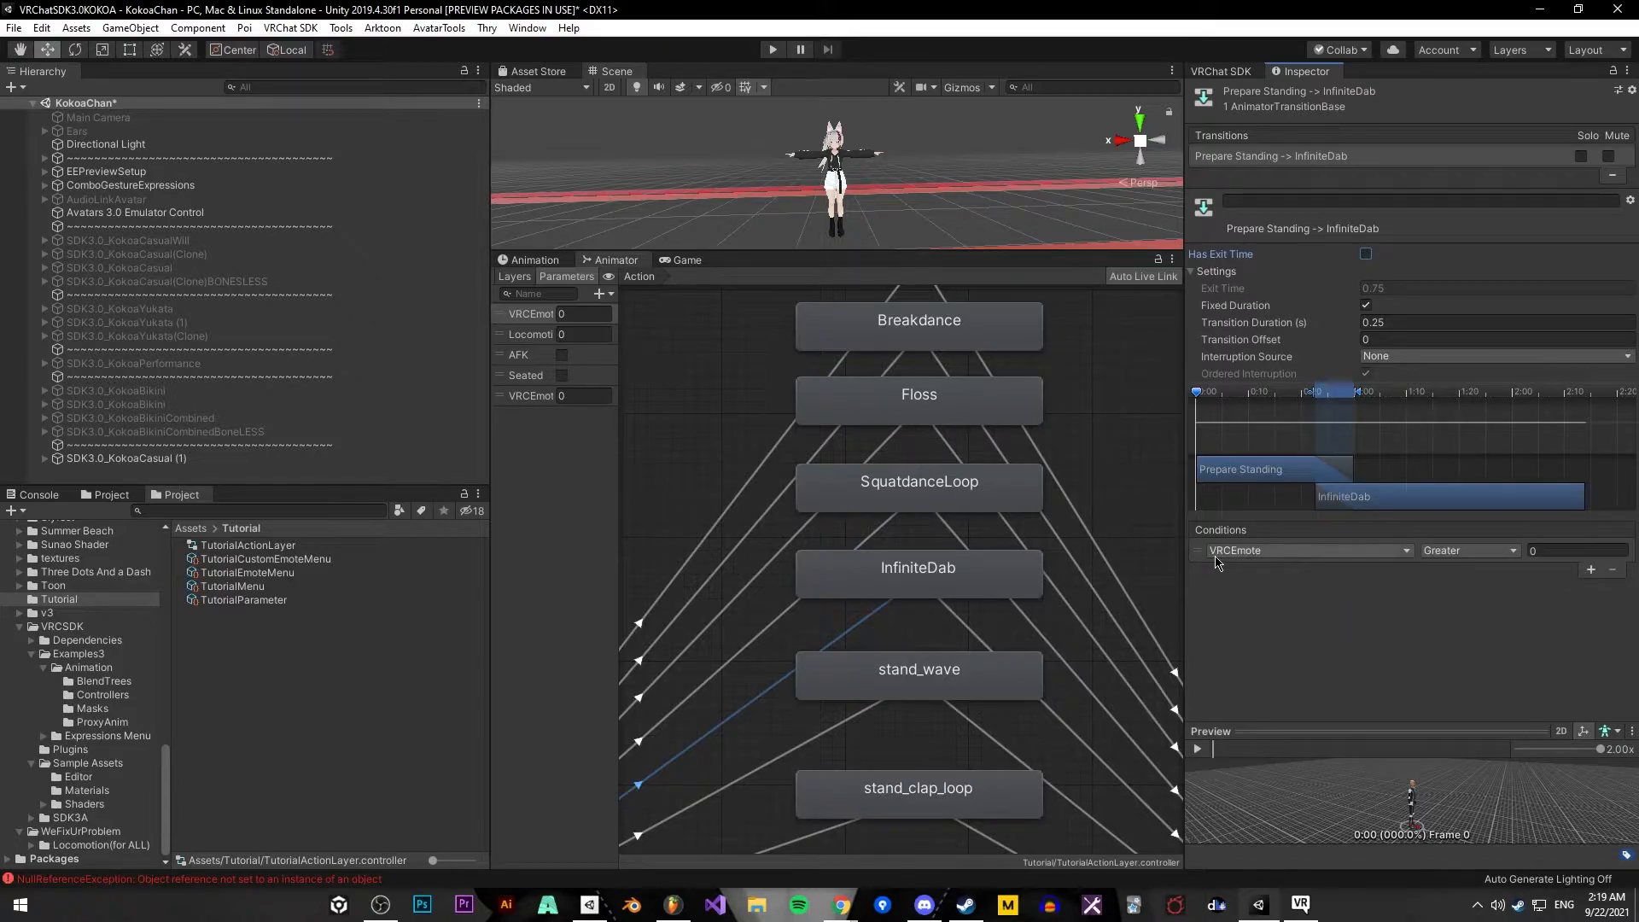
pyautogui.click(1468, 550)
pyautogui.click(1476, 605)
# Check the control values in TutorialCustomEmoteMenu and set the Prepare Standing to InfiniteDab condition's VRCEmote value to 105
pyautogui.moveTo(1144, 552); pyautogui.dragTo(1095, 678, button='middle')
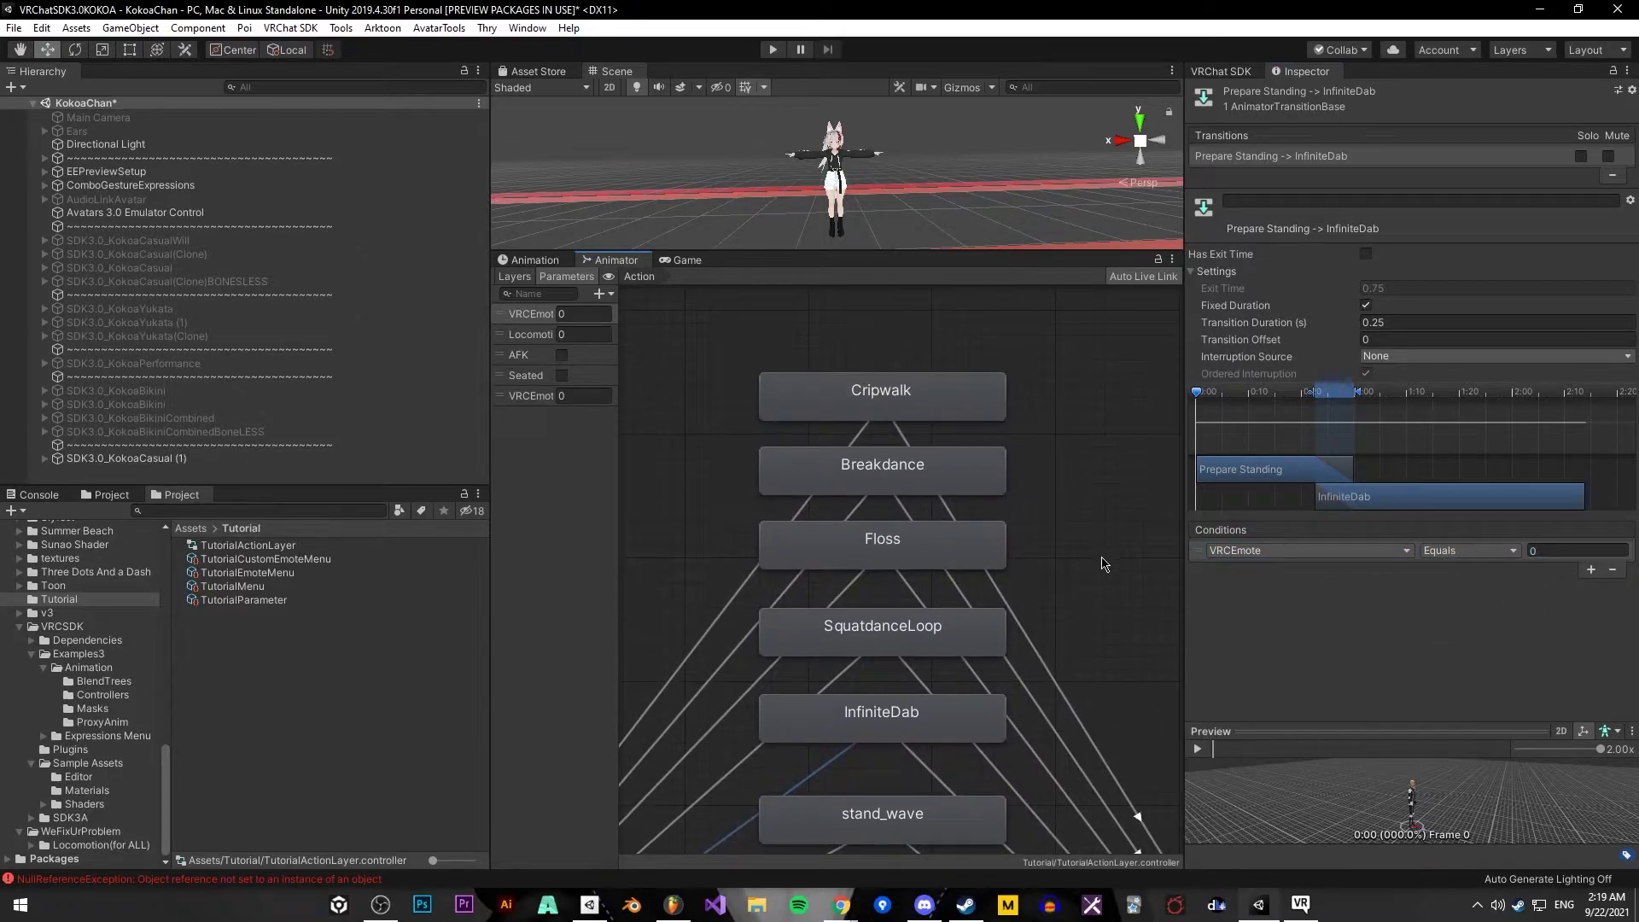
pyautogui.click(256, 559)
pyautogui.click(1208, 178)
pyautogui.click(1208, 178)
pyautogui.click(1208, 178)
pyautogui.click(1208, 178)
pyautogui.scroll(-2, 1058, 486)
pyautogui.moveTo(956, 426); pyautogui.dragTo(992, 441, button='middle')
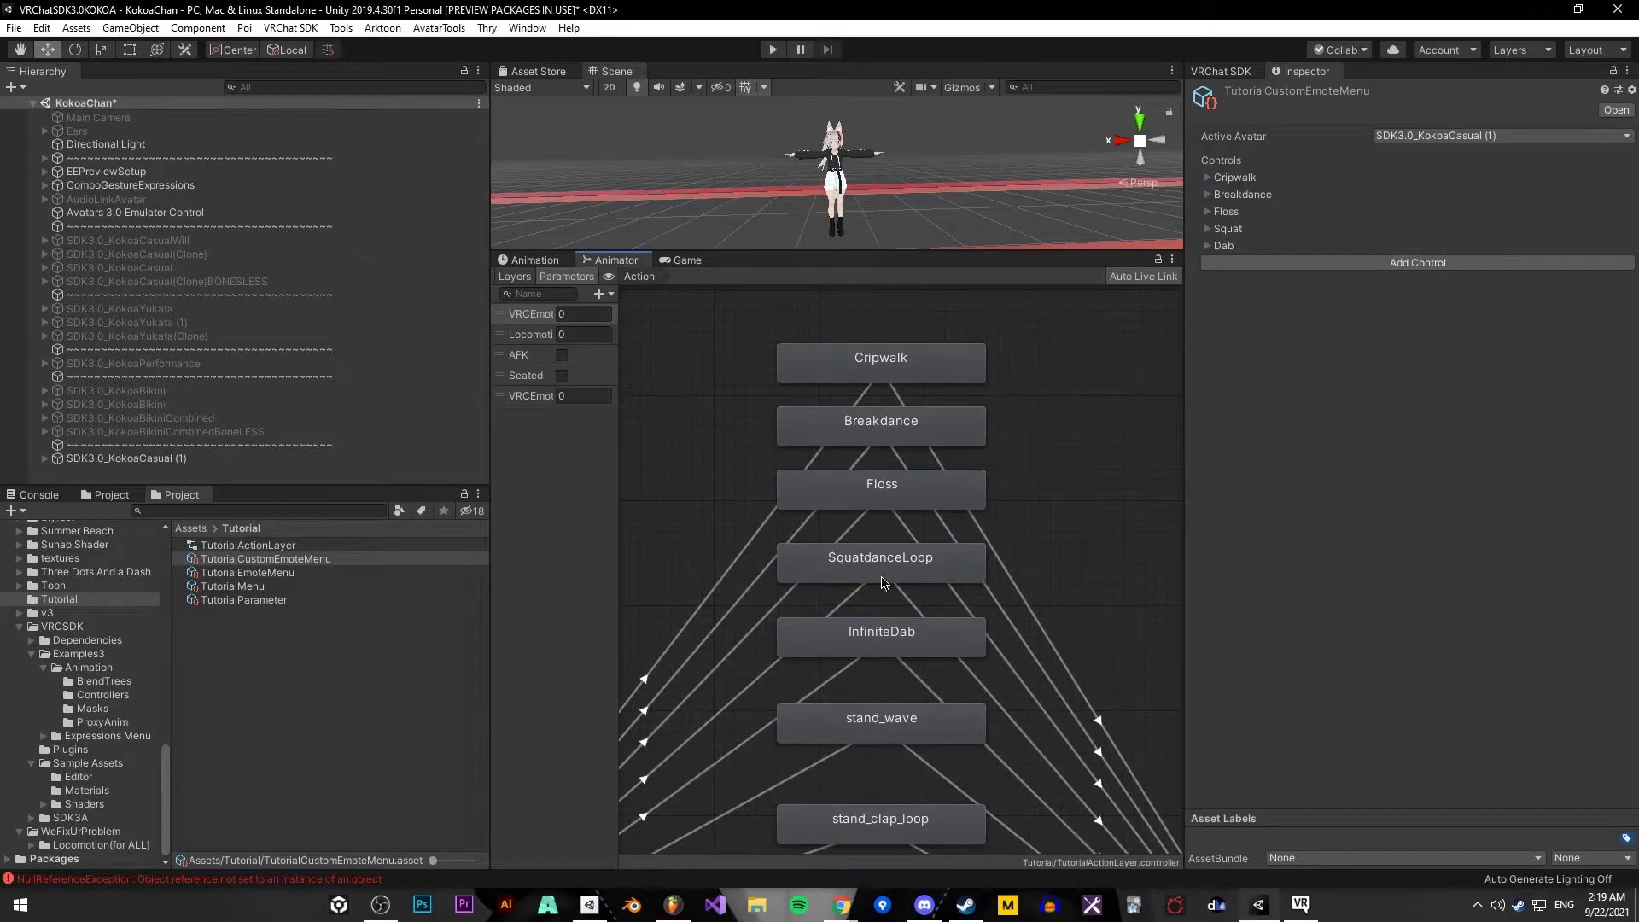
pyautogui.click(1207, 178)
pyautogui.click(1207, 179)
pyautogui.click(849, 670)
pyautogui.click(1561, 550)
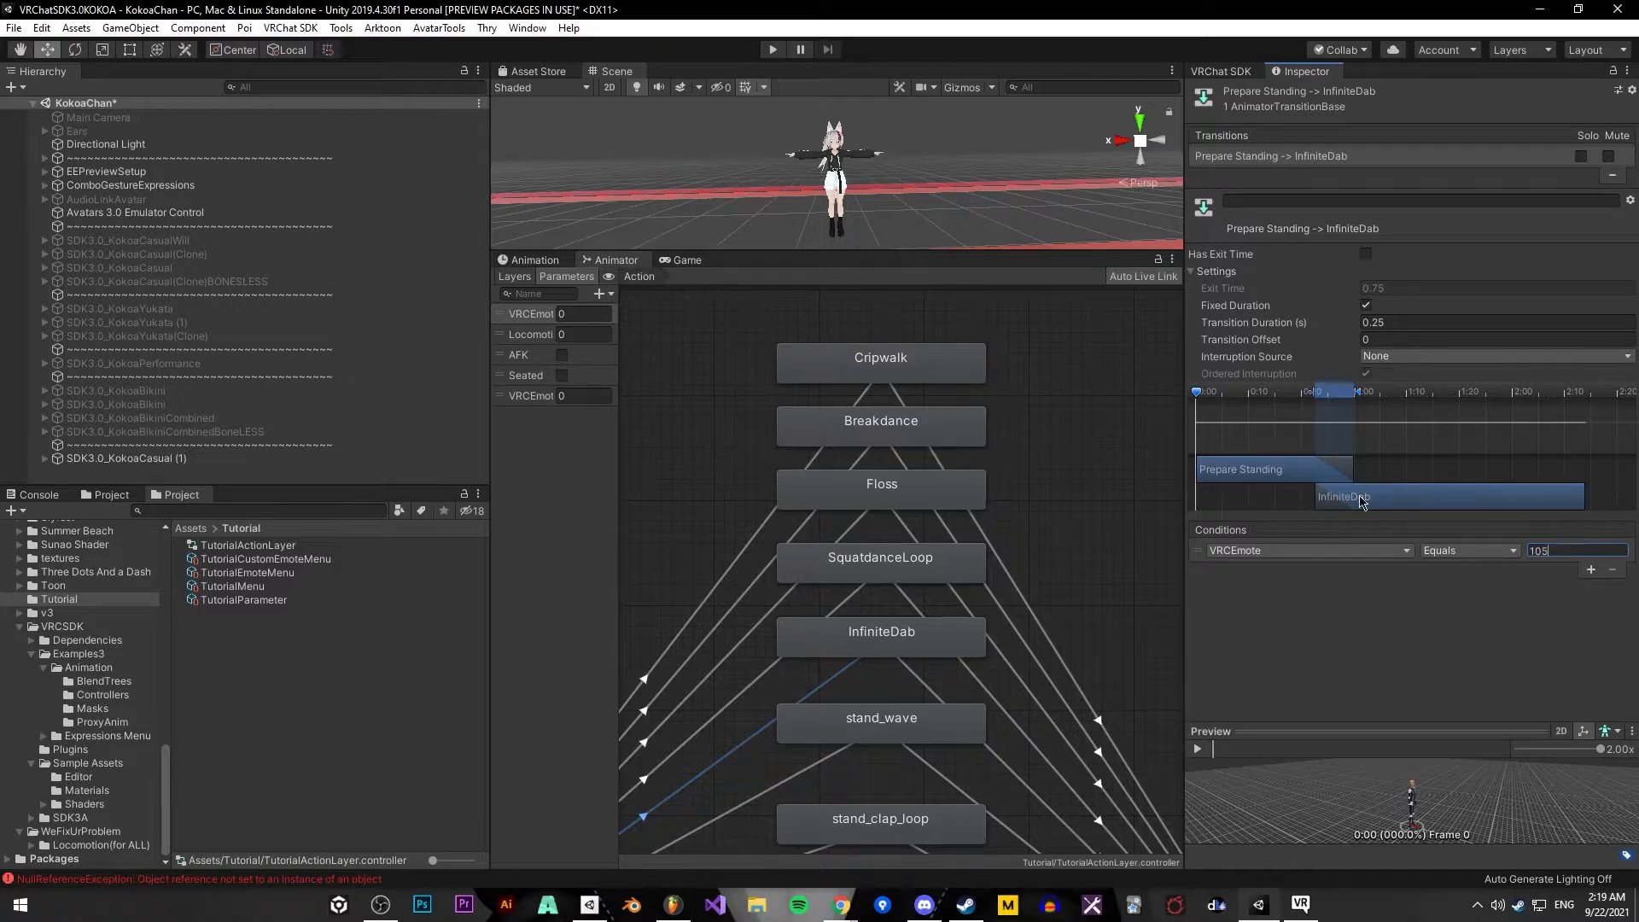
# Add the condition VRCEmote Equals 101 to the Prepare Standing to Cripwalk transition
pyautogui.click(864, 398)
pyautogui.click(1365, 254)
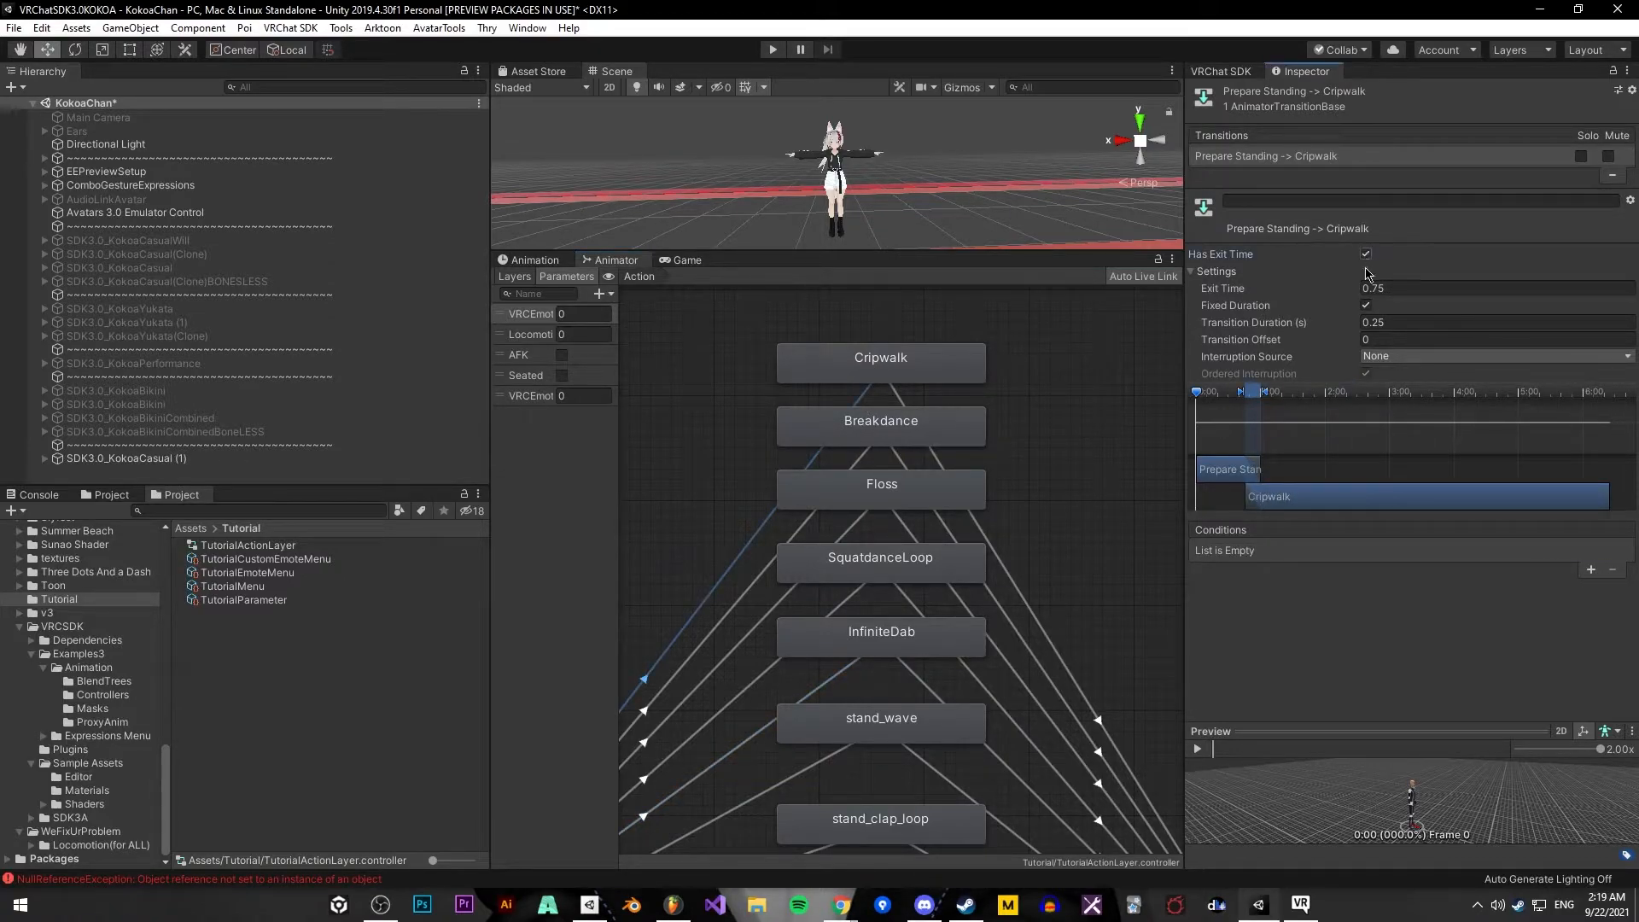
pyautogui.click(1590, 569)
pyautogui.click(1589, 552)
pyautogui.write('101')
pyautogui.click(1486, 556)
pyautogui.click(1455, 607)
# Add the condition VRCEmote Equals 102 to the Prepare Standing to Breakdance transition
pyautogui.click(861, 463)
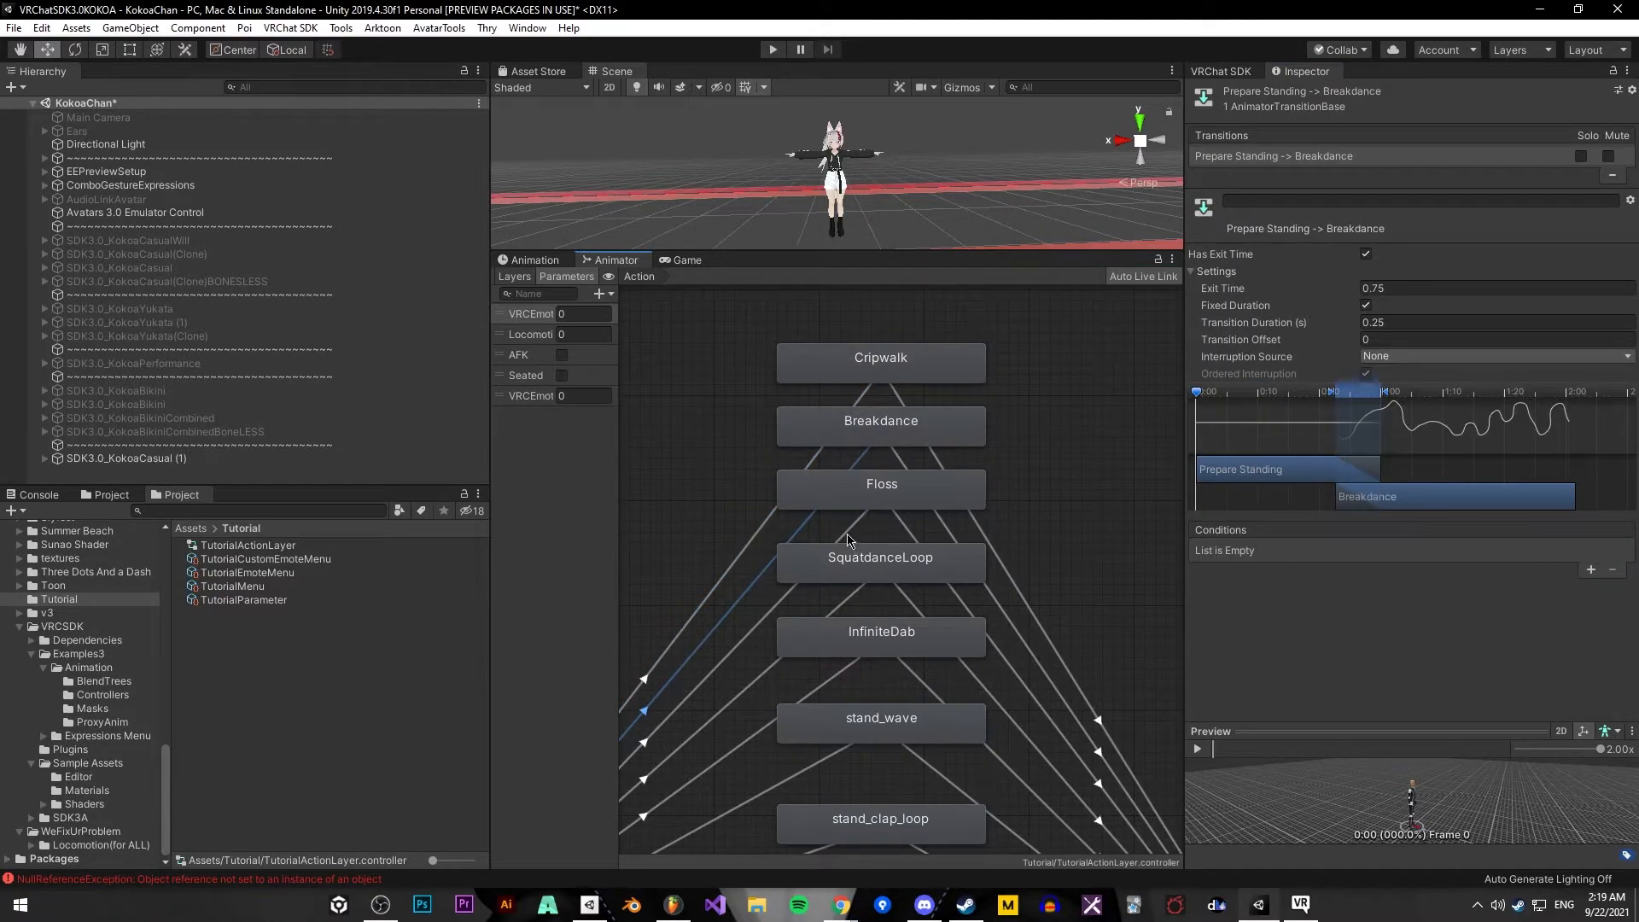
pyautogui.click(1592, 570)
pyautogui.click(1572, 549)
pyautogui.write('102')
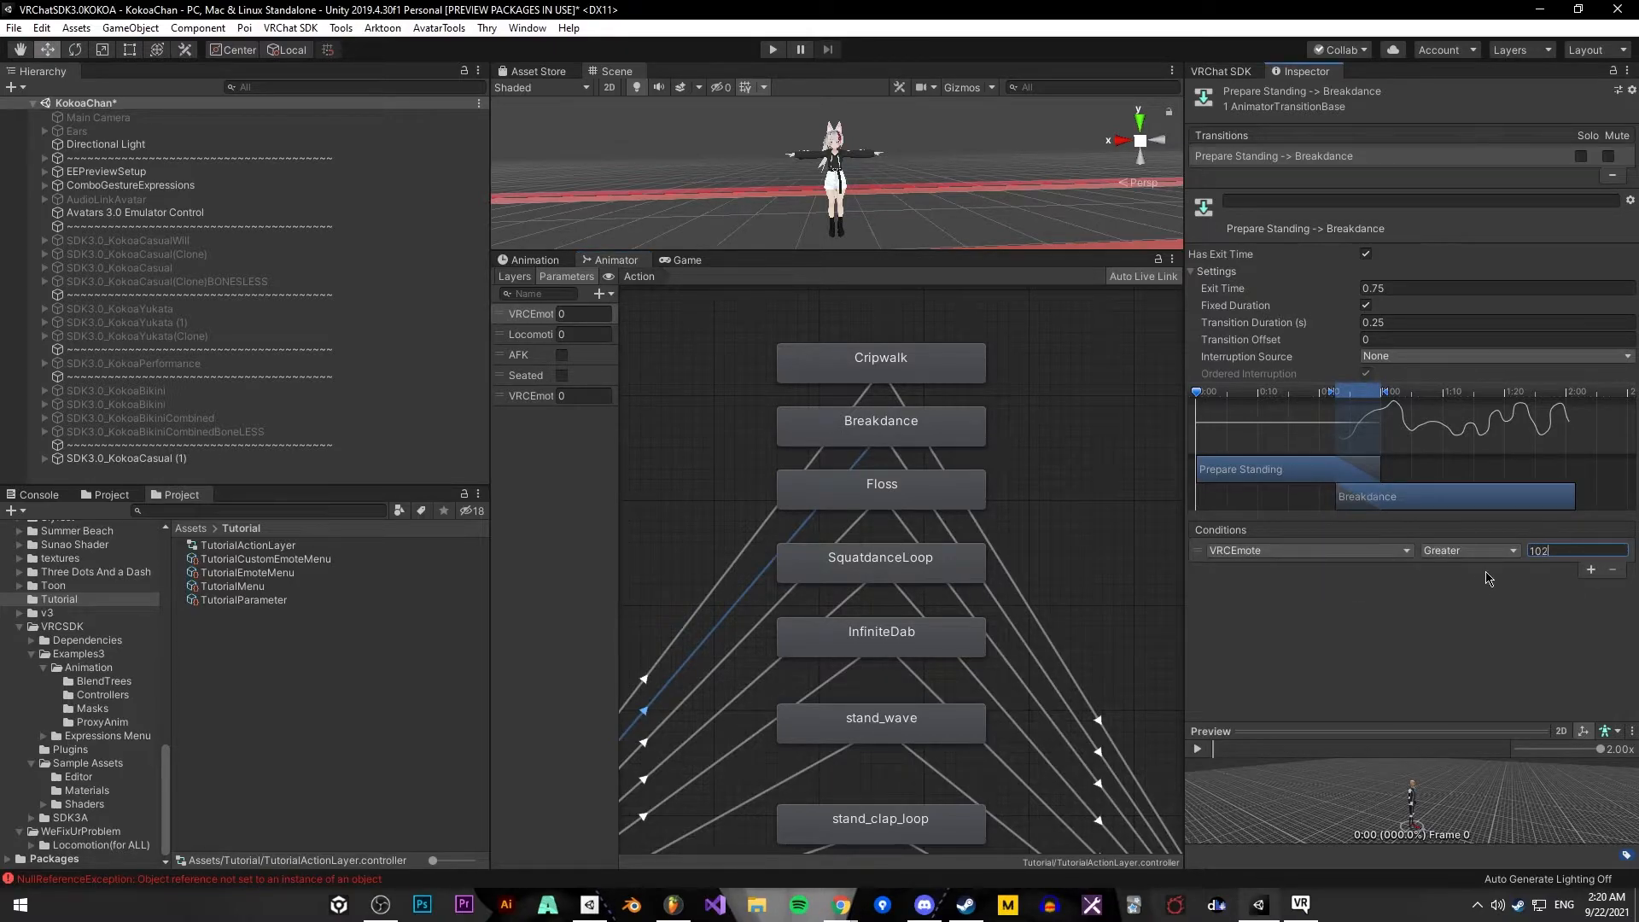
pyautogui.click(1485, 551)
pyautogui.click(1479, 605)
# Add a VRCEmote Equals condition with the Floss menu control's value to the Prepare Standing to Floss transition
pyautogui.click(864, 512)
pyautogui.click(1589, 570)
pyautogui.click(1467, 550)
pyautogui.click(1479, 609)
pyautogui.click(1565, 550)
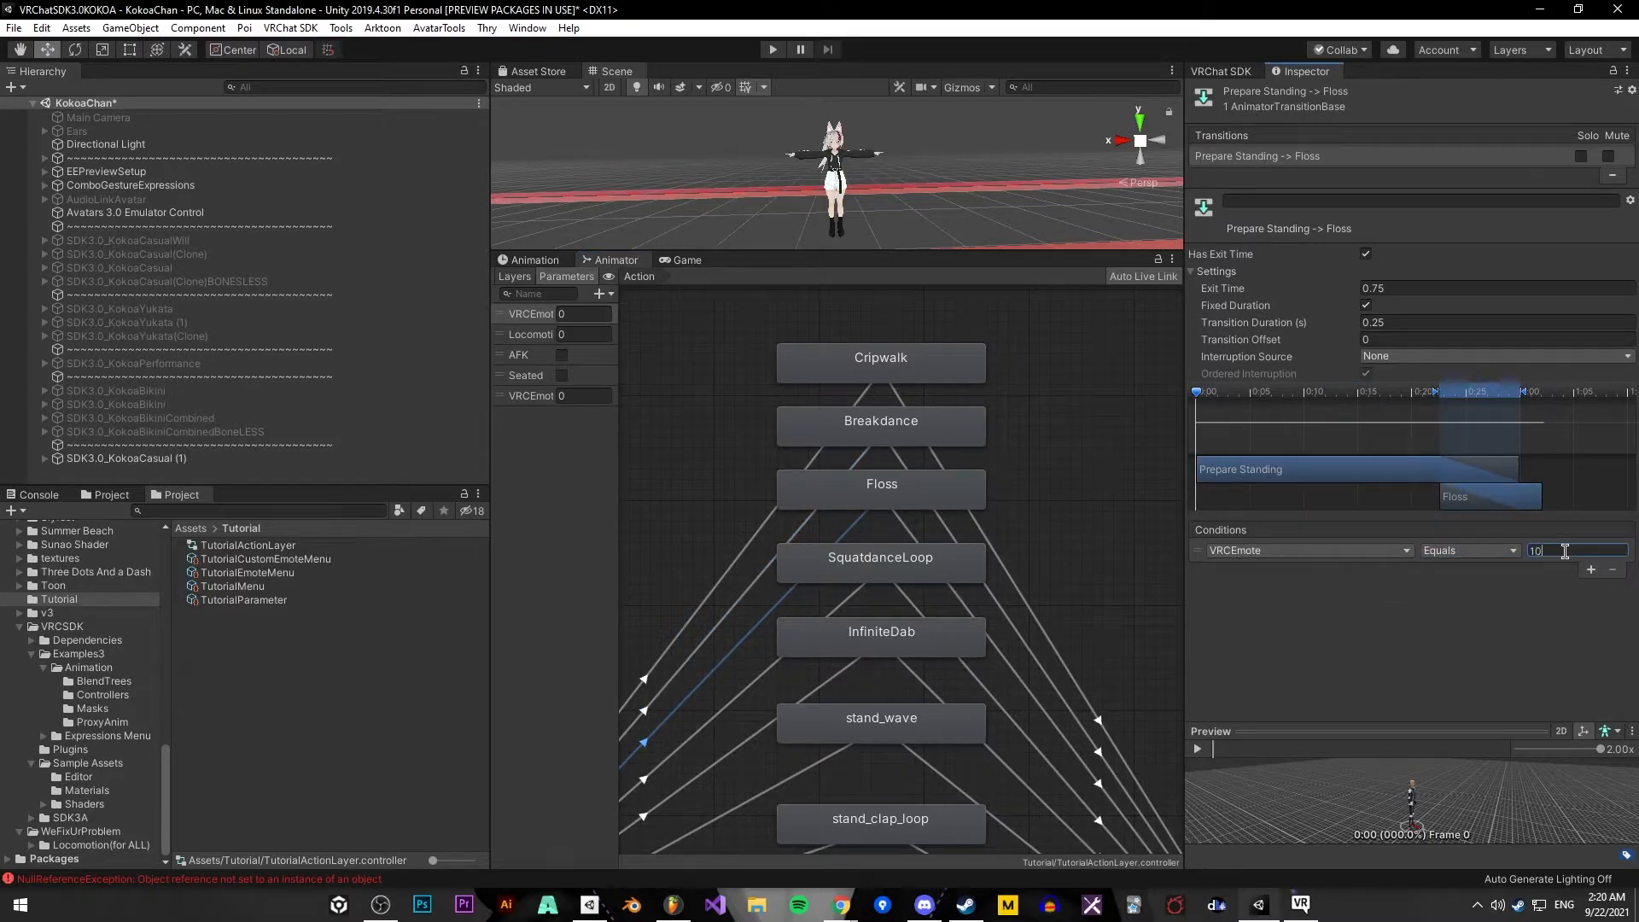
# Add a VRCEmote Equals condition with the Squat menu control's value to the Prepare Standing to SquatdanceLoop transition
pyautogui.click(835, 611)
pyautogui.click(1590, 570)
pyautogui.click(1468, 551)
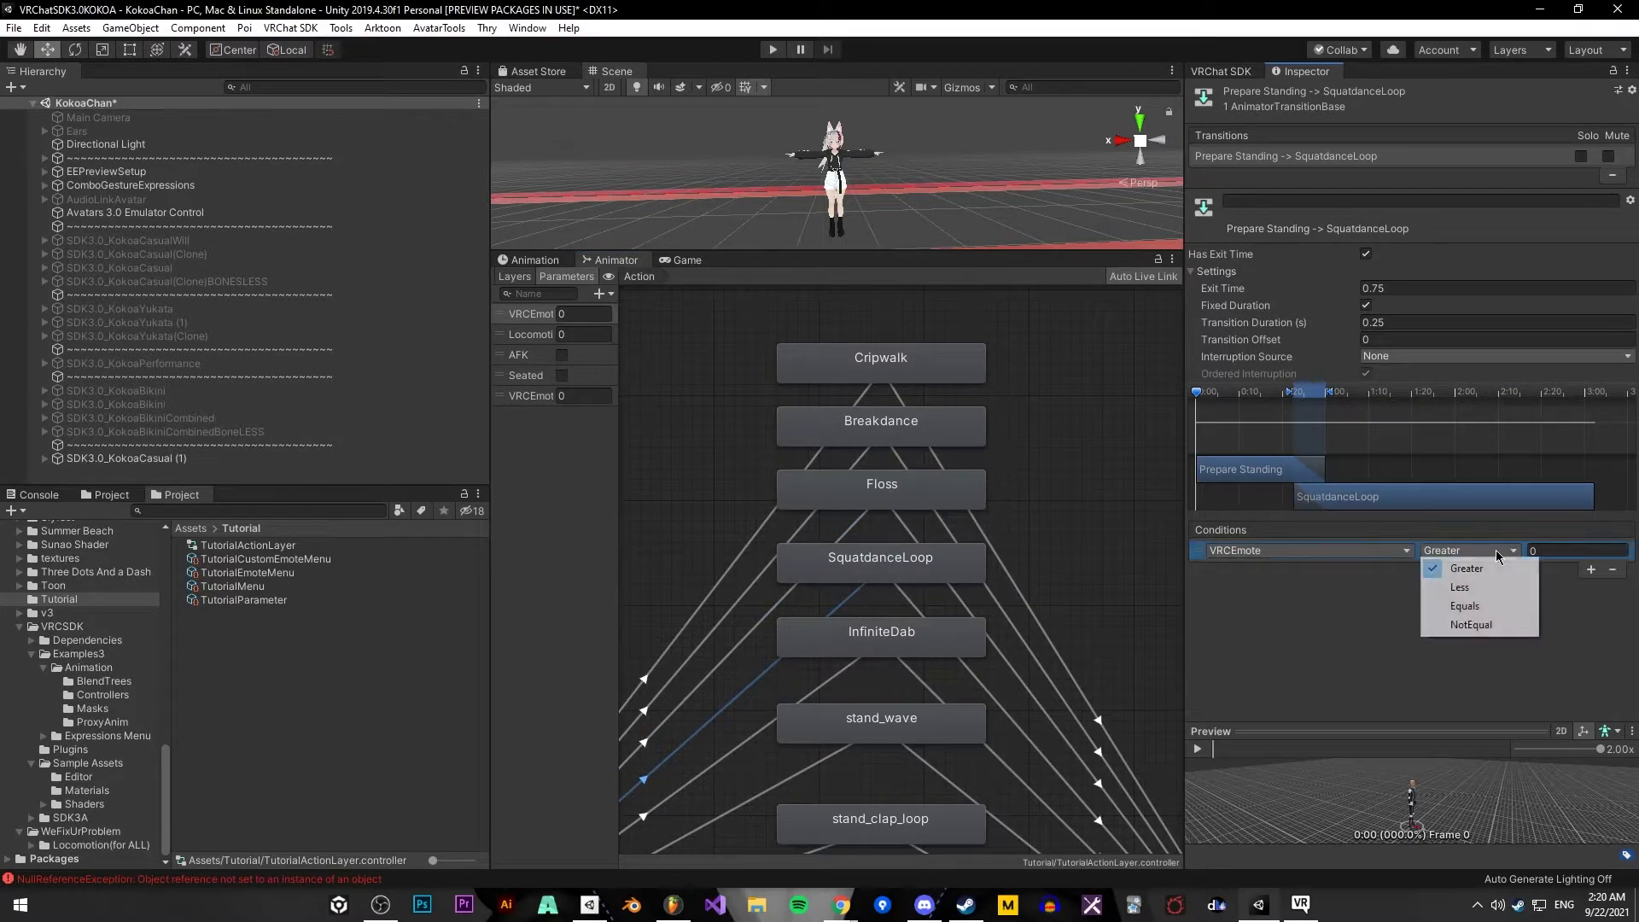
pyautogui.click(1479, 609)
pyautogui.click(1551, 550)
pyautogui.click(1113, 529)
# Disable exit time on the Cripwalk to BlendOut Stand transition and add a VRCEmote NotEqual condition with the Cripwalk menu control's value
pyautogui.moveTo(1072, 530); pyautogui.dragTo(1027, 541, button='middle')
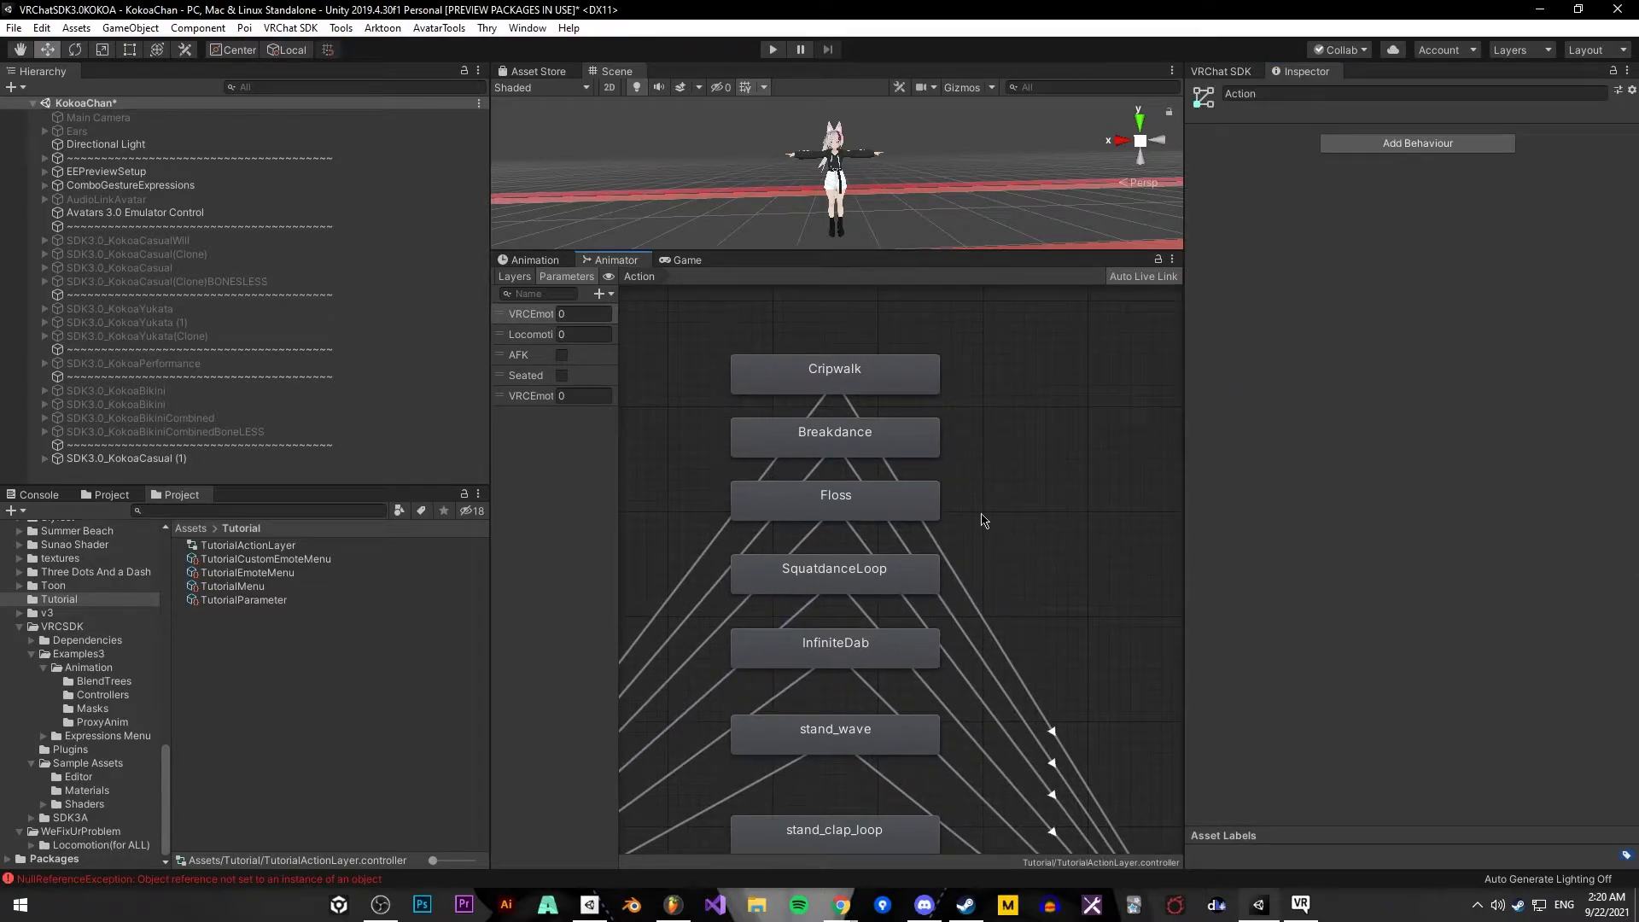
pyautogui.click(856, 415)
pyautogui.click(1365, 253)
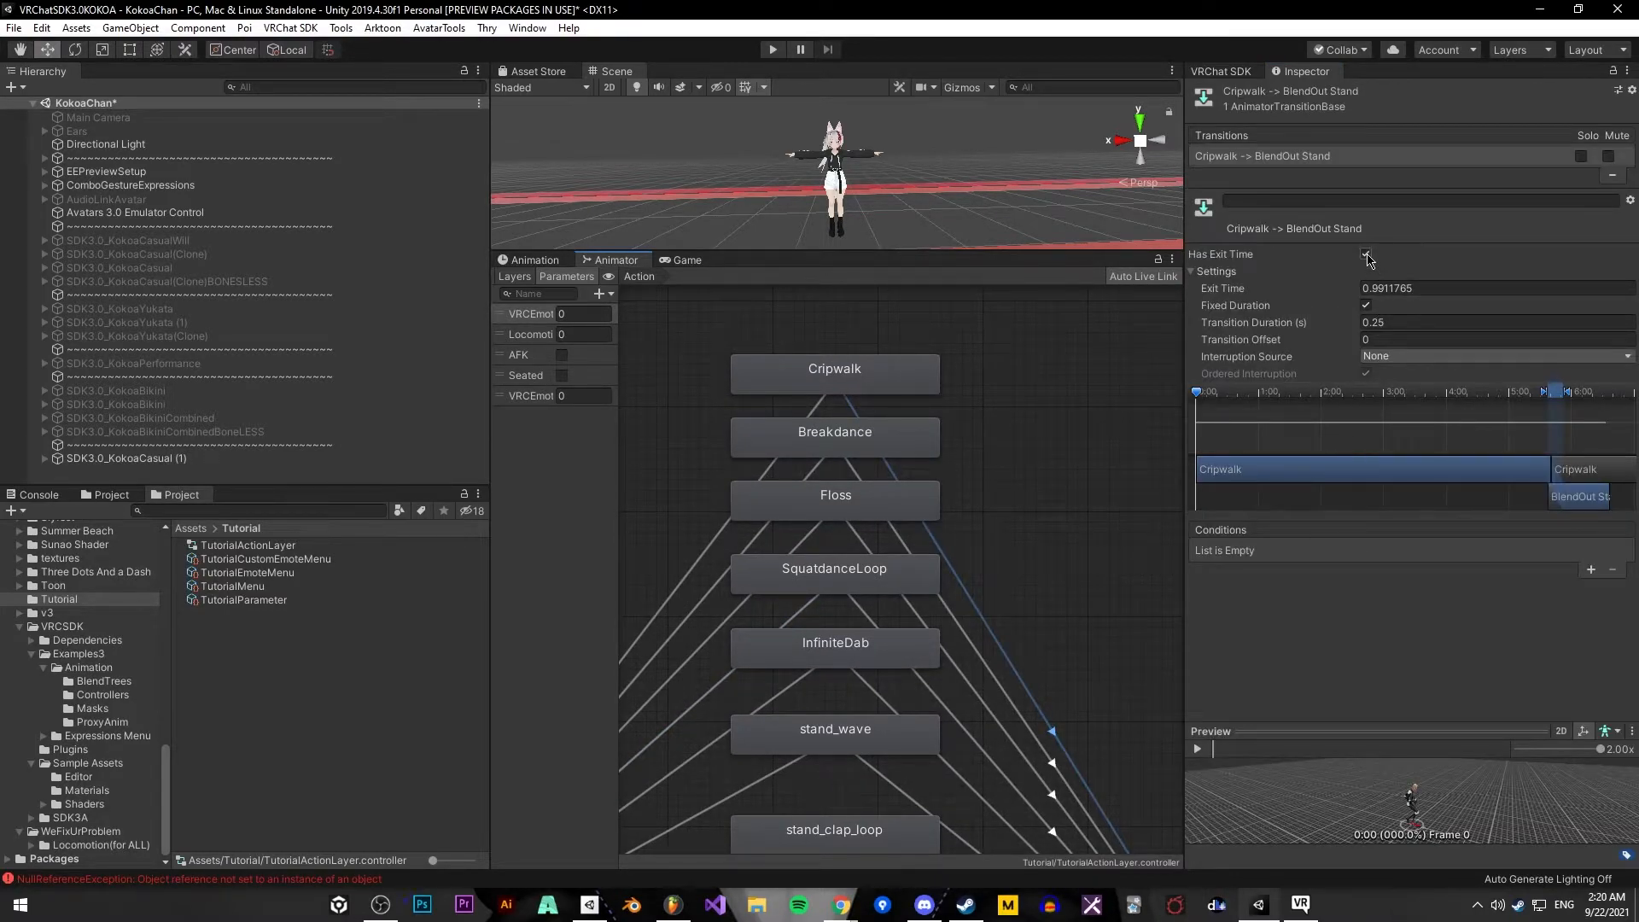
pyautogui.click(1591, 570)
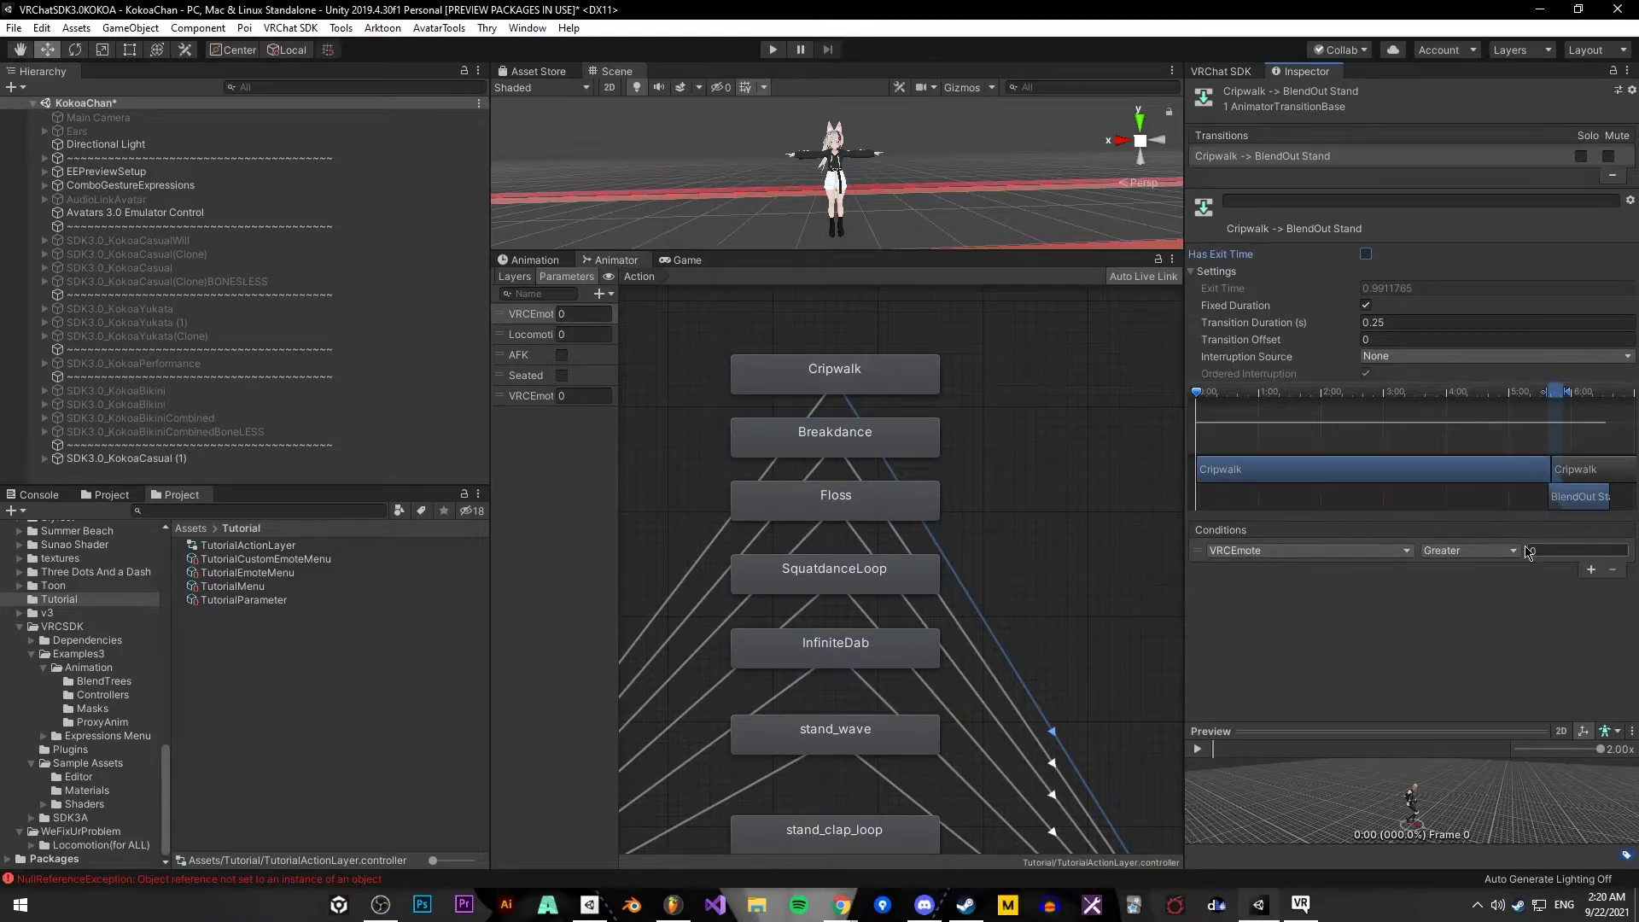
pyautogui.click(1483, 550)
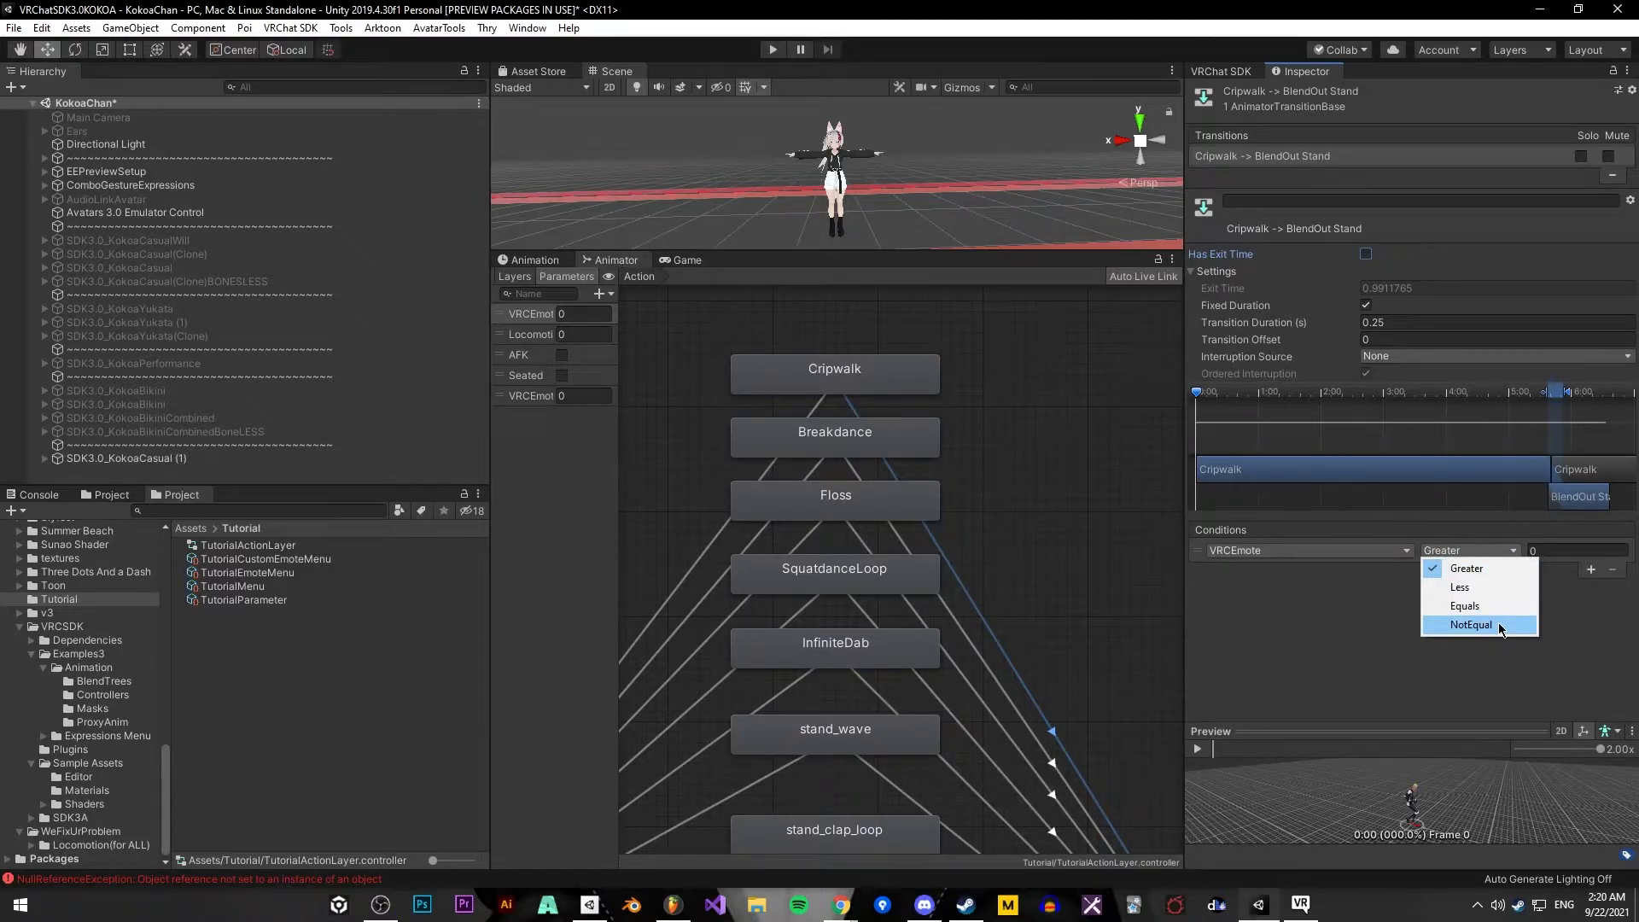
pyautogui.click(1495, 625)
pyautogui.click(1558, 551)
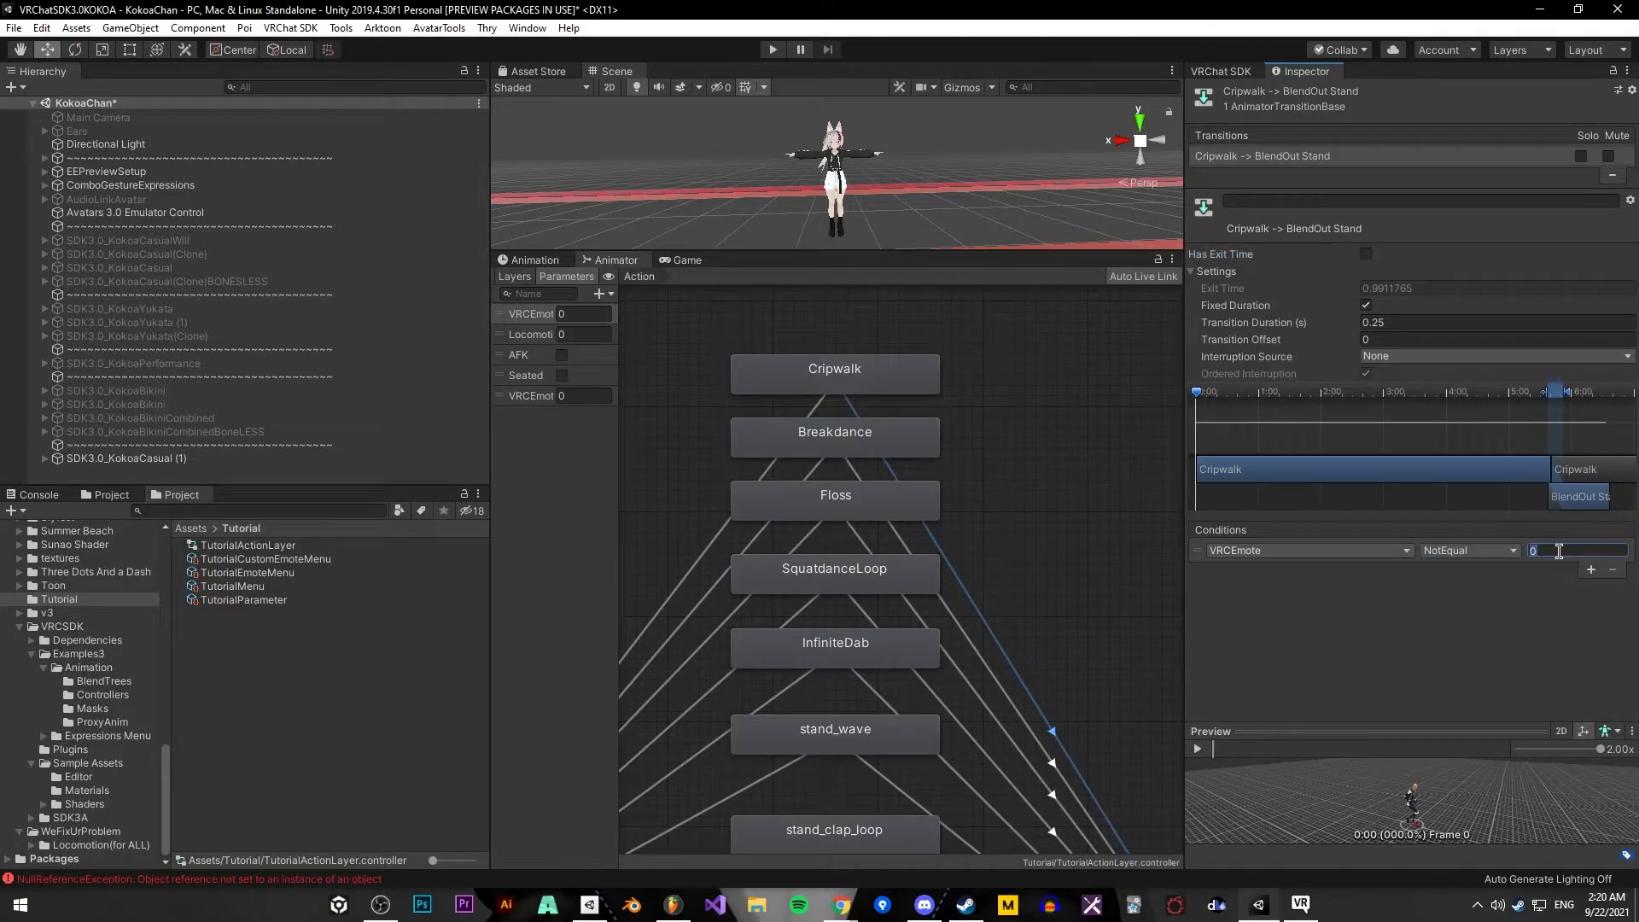
pyautogui.click(979, 473)
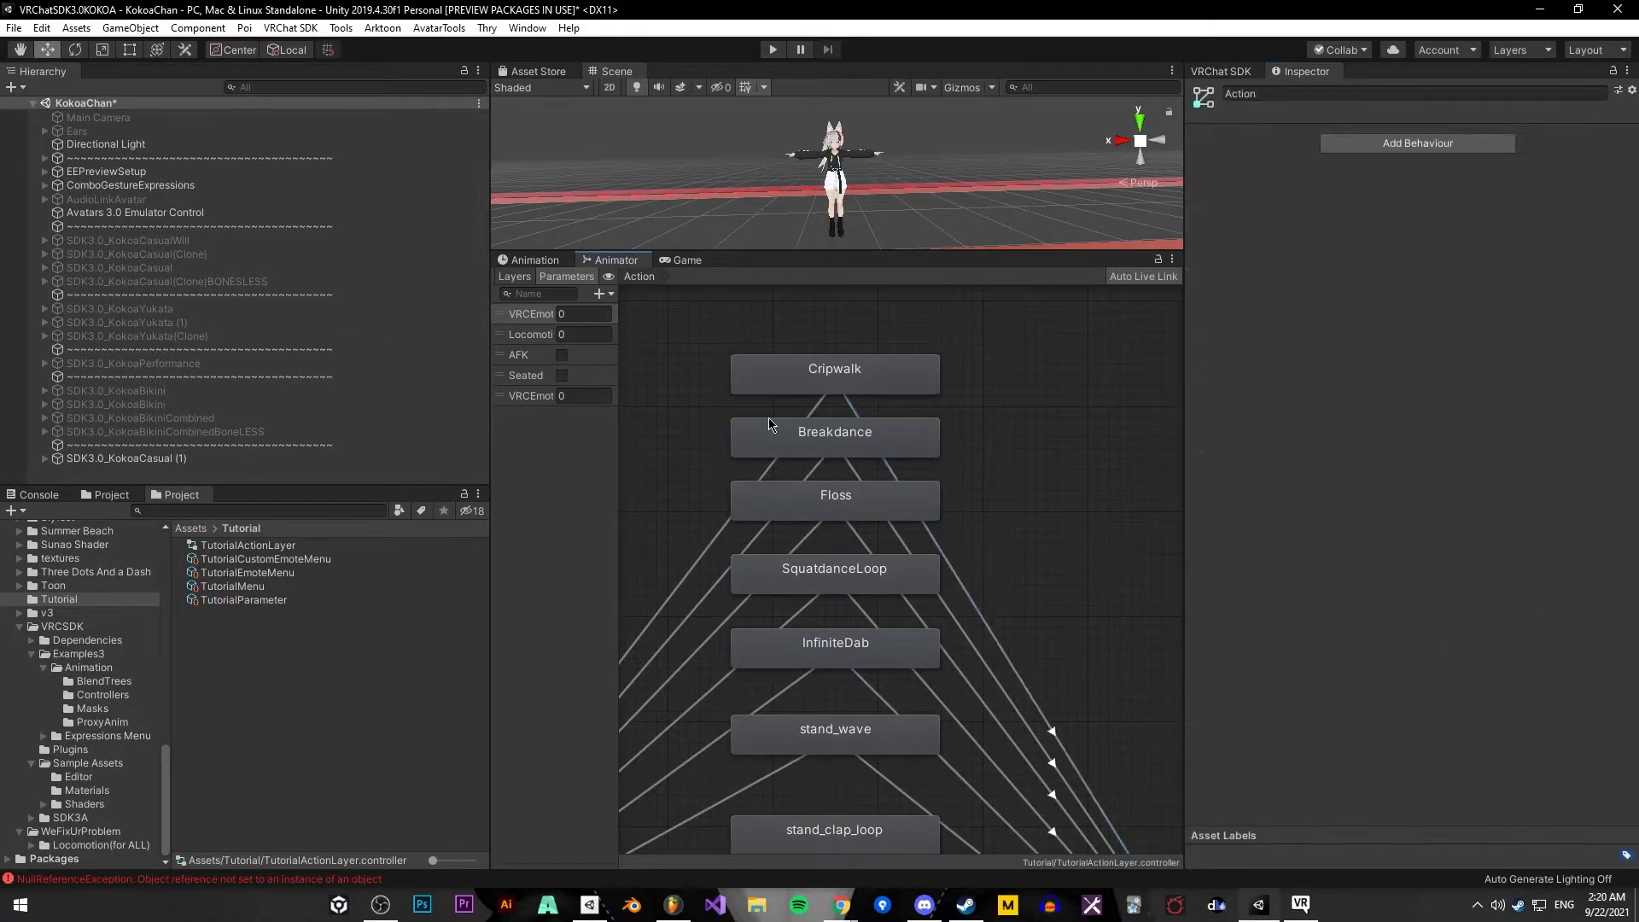
# Disable exit time on the Breakdance to BlendOut Stand transition and add the condition VRCEmote NotEqual 102
pyautogui.click(1005, 611)
pyautogui.scroll(-2, 1108, 586)
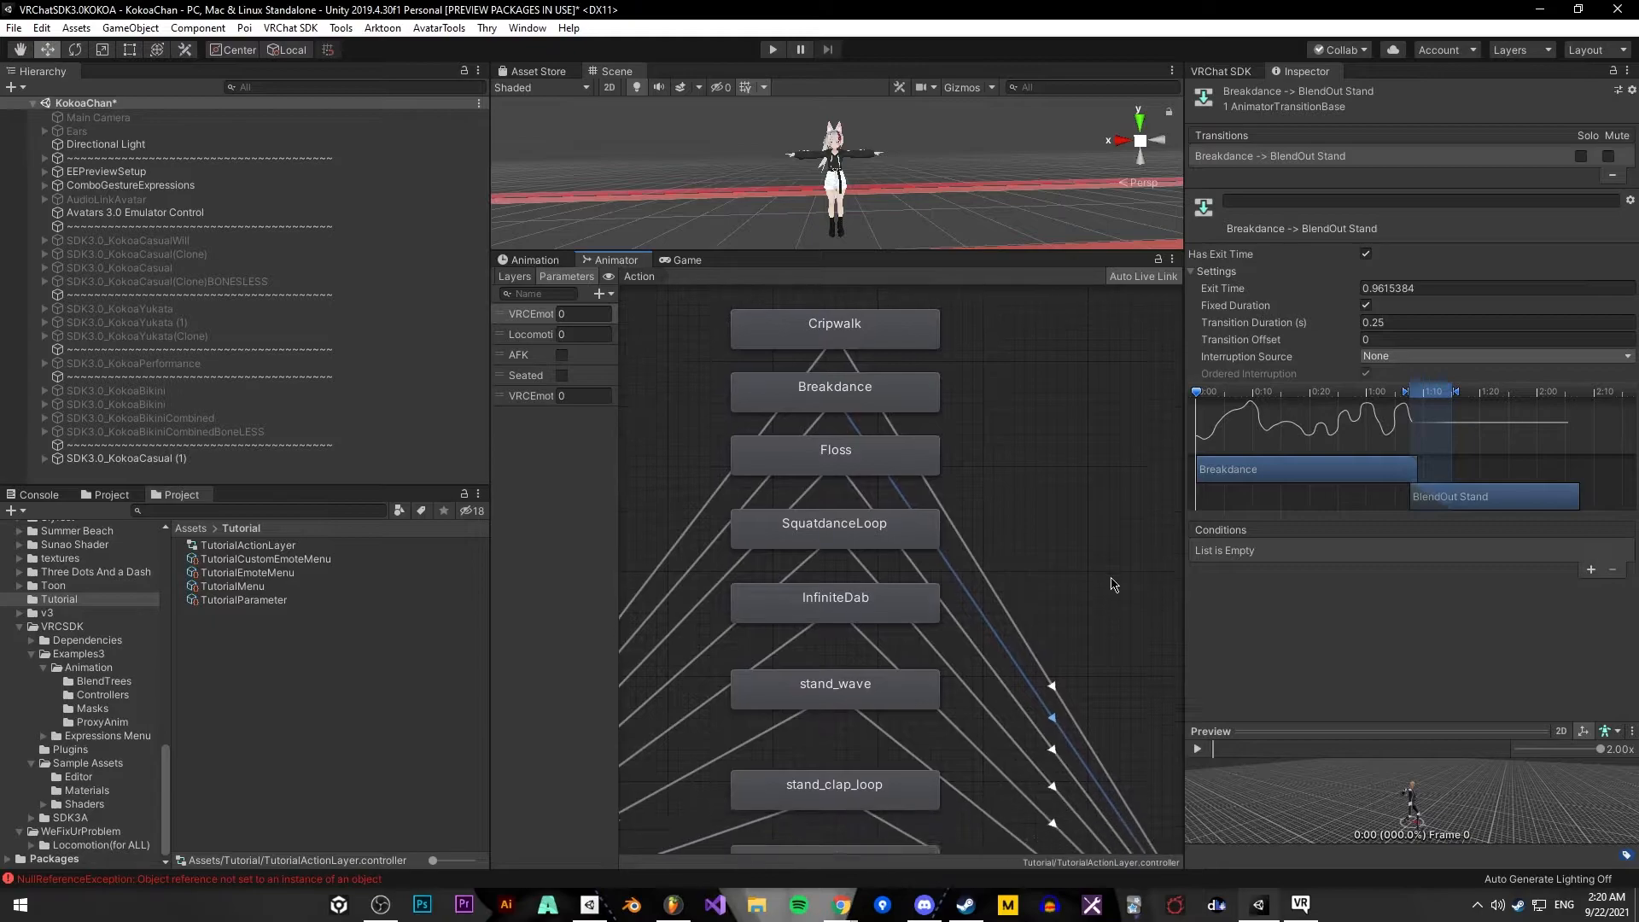
pyautogui.click(1366, 254)
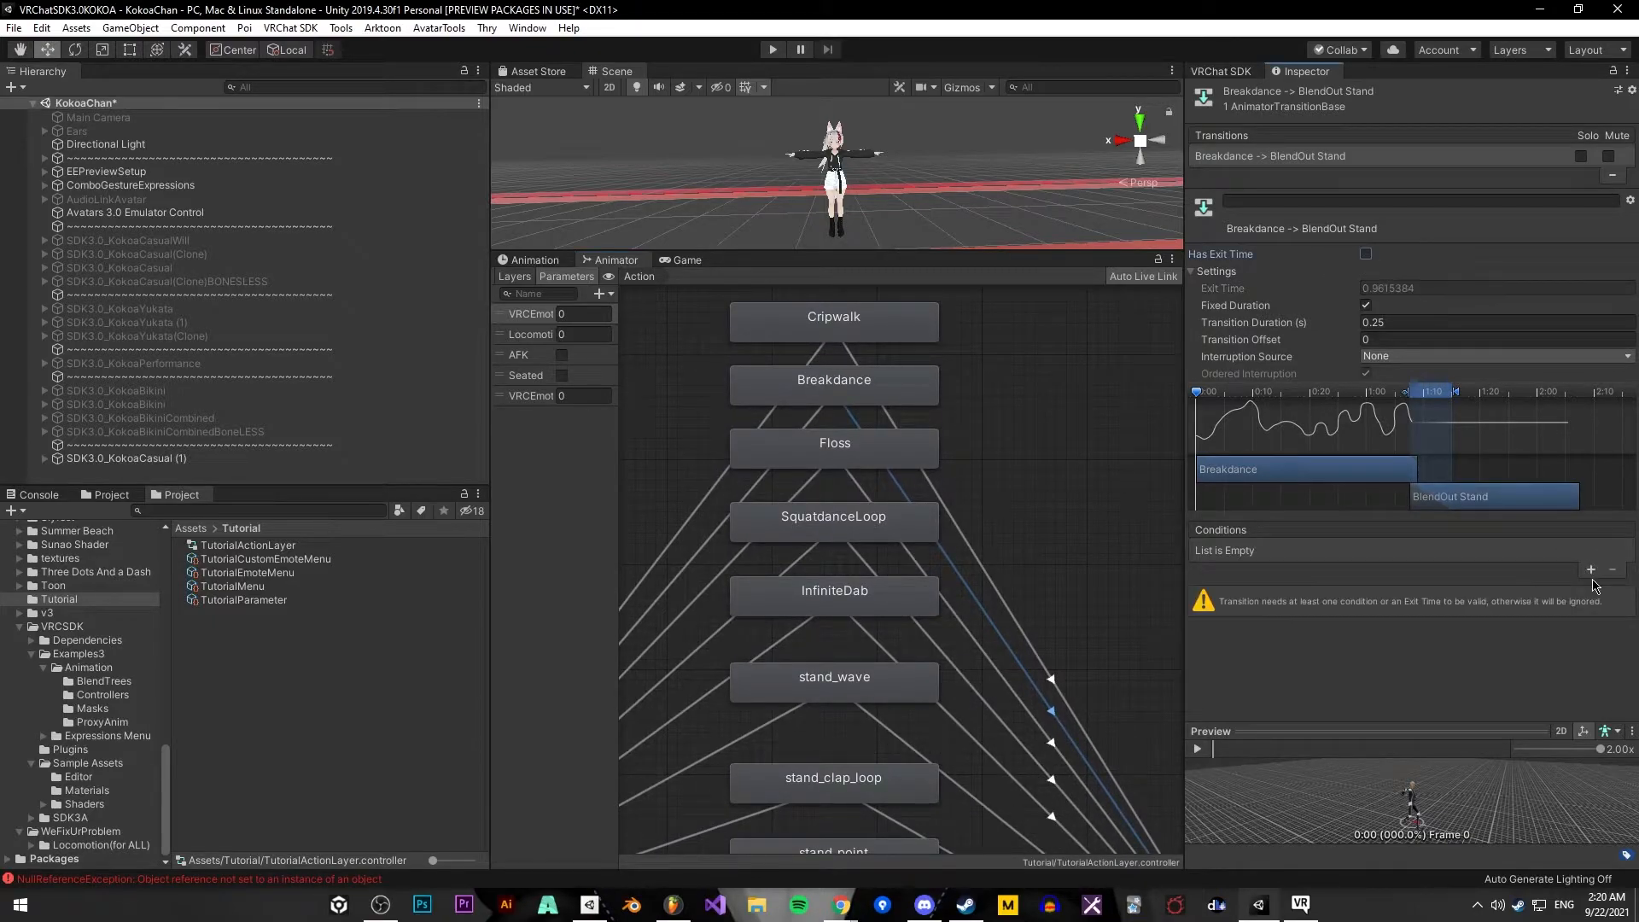
pyautogui.click(1591, 569)
pyautogui.click(1338, 550)
pyautogui.click(1468, 550)
pyautogui.click(1483, 629)
pyautogui.click(1555, 554)
pyautogui.write('102')
pyautogui.click(1007, 510)
# Disable exit time on the Floss to BlendOut Stand transition and add the condition VRCEmote NotEqual 103
pyautogui.click(860, 486)
pyautogui.scroll(-2, 1062, 563)
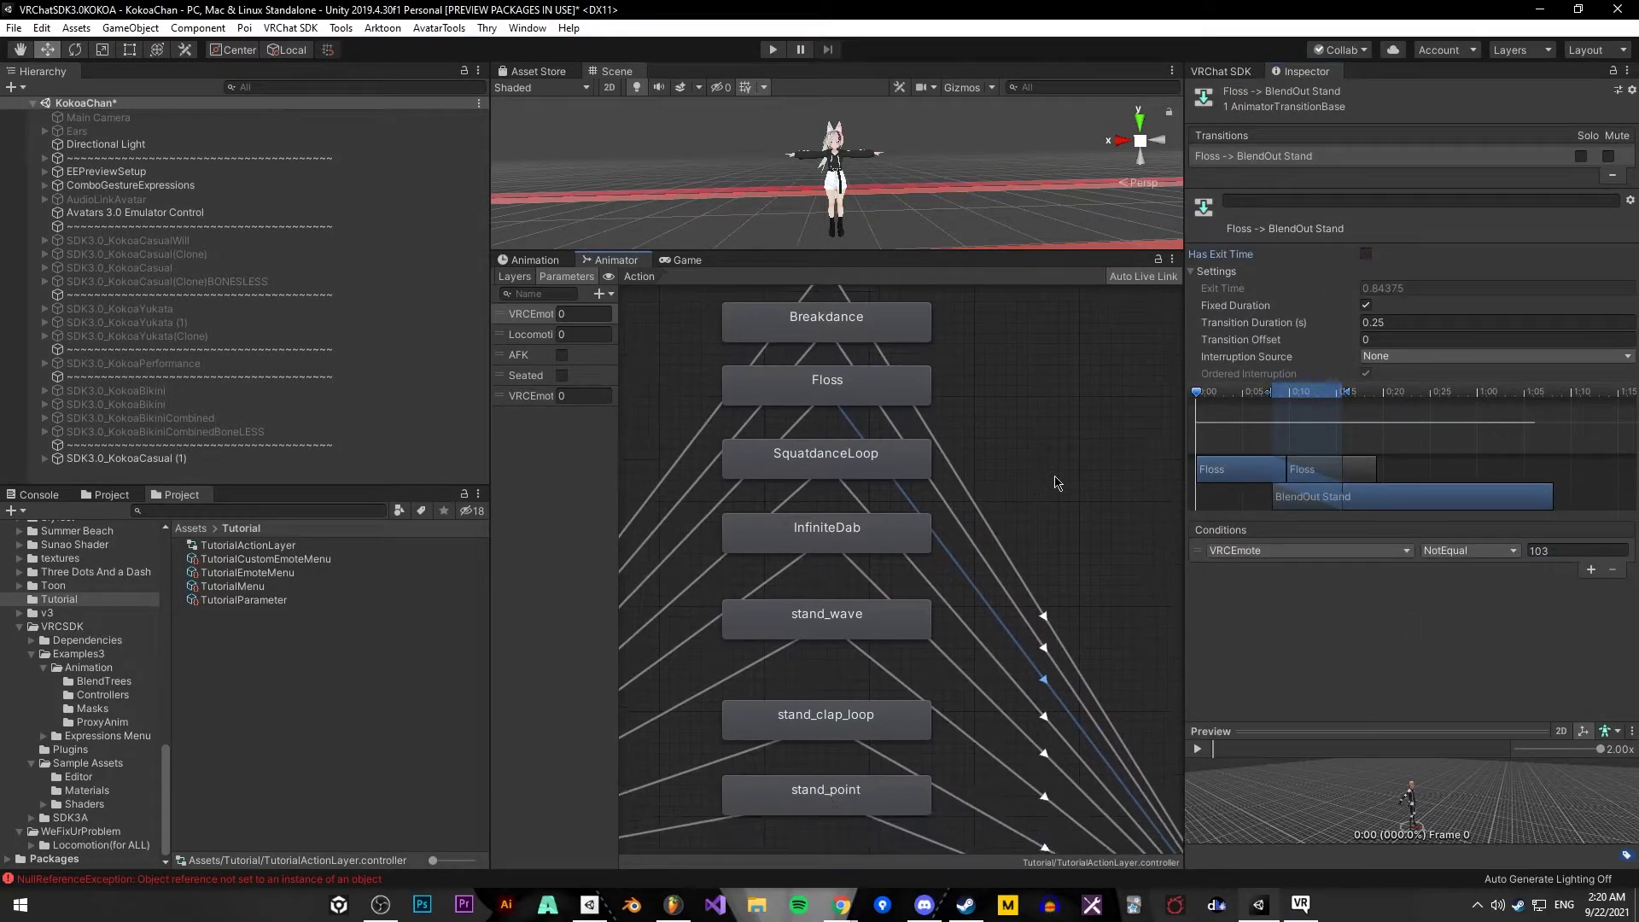
# Disable exit time on the SquatdanceLoop to BlendOut Stand transition and add the condition VRCEmote NotEqual 104
pyautogui.click(931, 580)
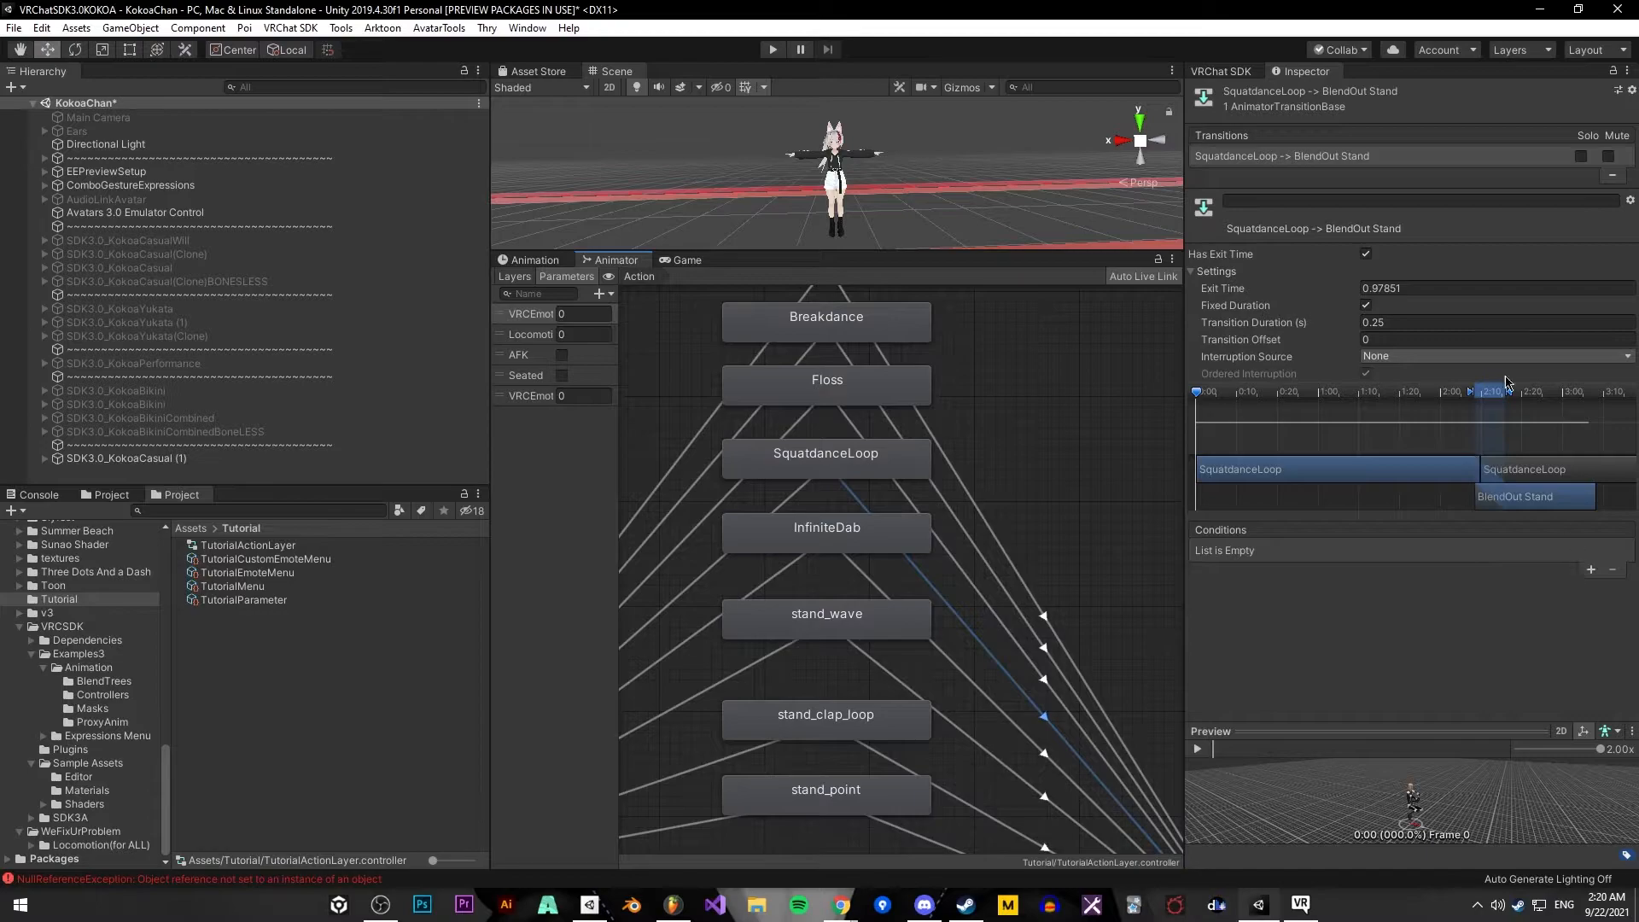
pyautogui.click(1365, 254)
pyautogui.click(1589, 570)
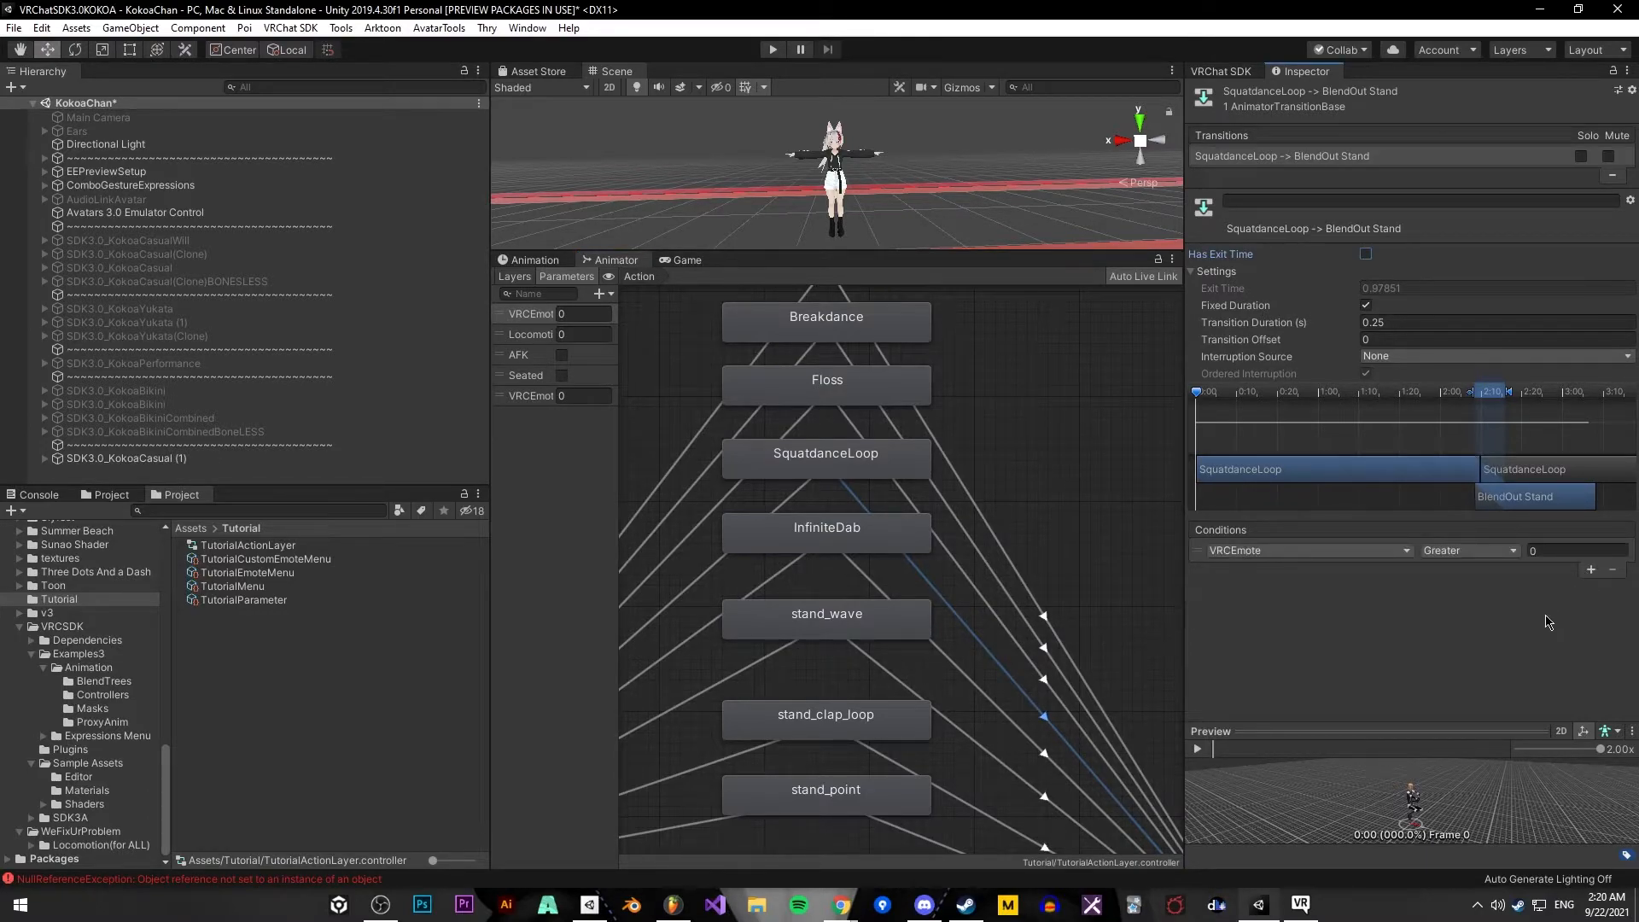
pyautogui.click(1469, 550)
pyautogui.click(1484, 626)
pyautogui.click(1566, 549)
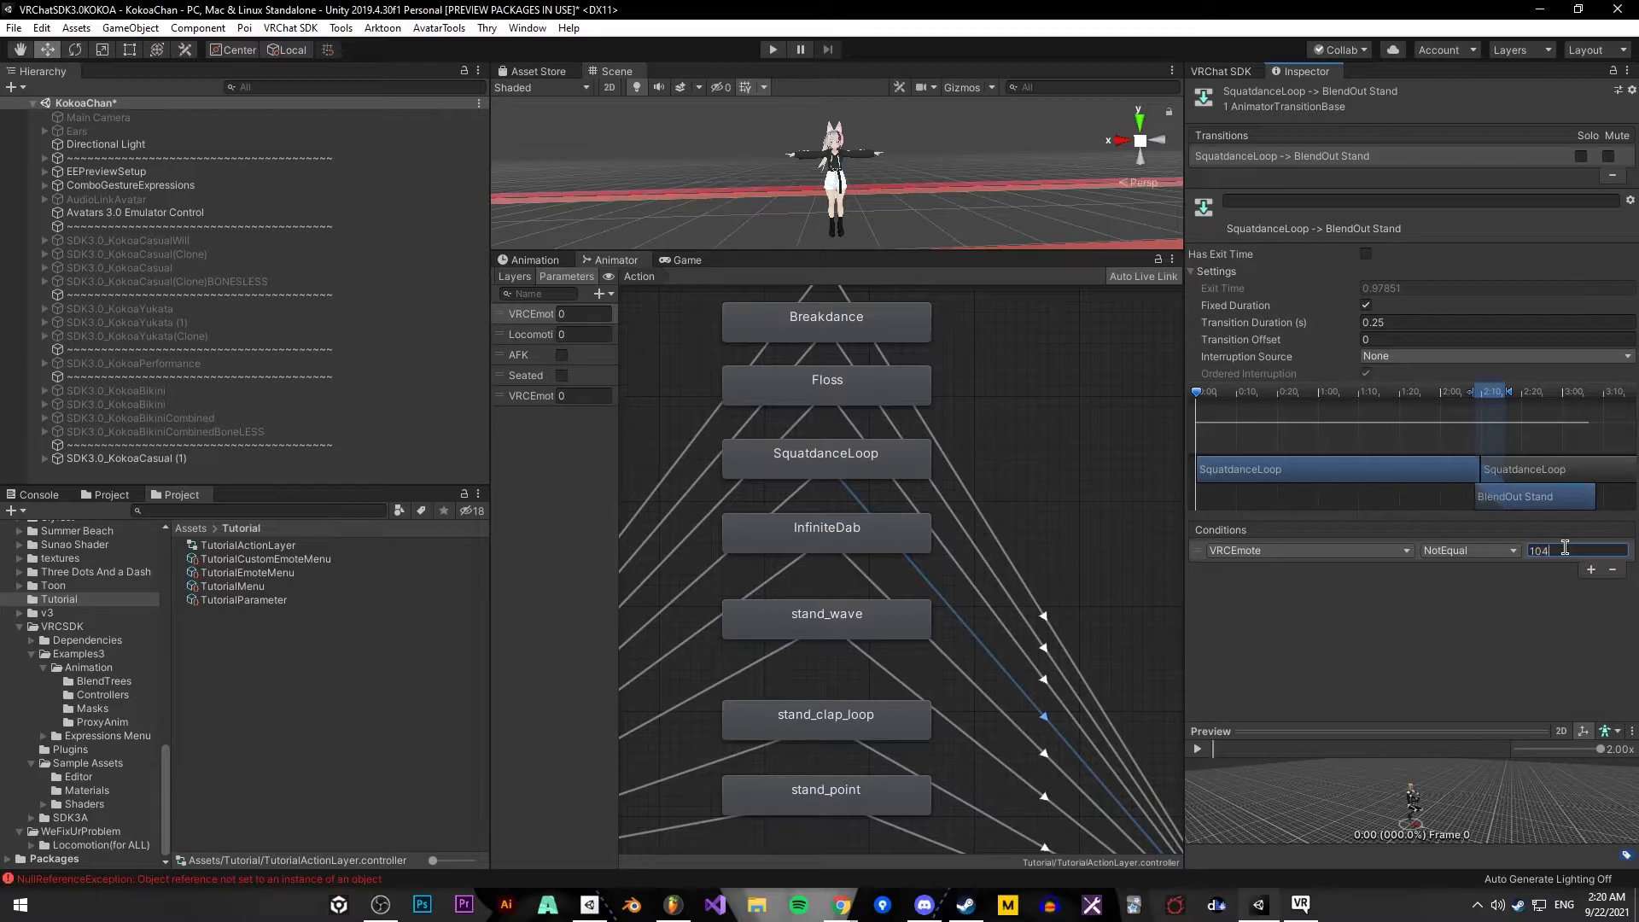
# Examine the Action layer graph, including the AFK branch and the emote states between Prepare Standing and BlendOut Stand
pyautogui.scroll(-5, 1107, 570)
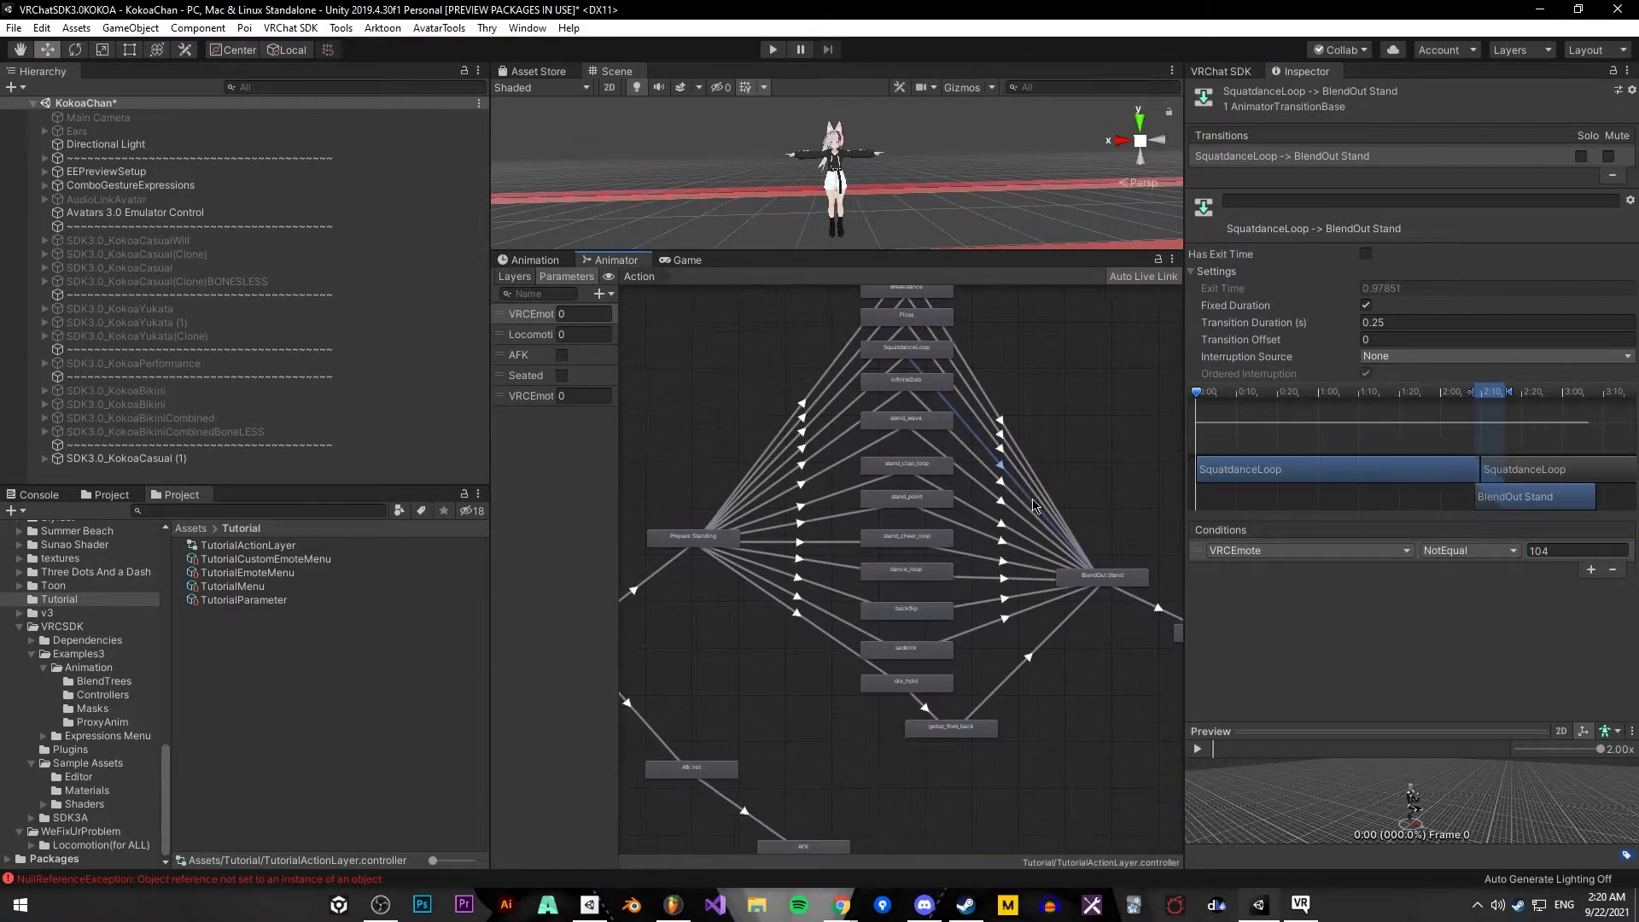
pyautogui.scroll(-5, 1024, 572)
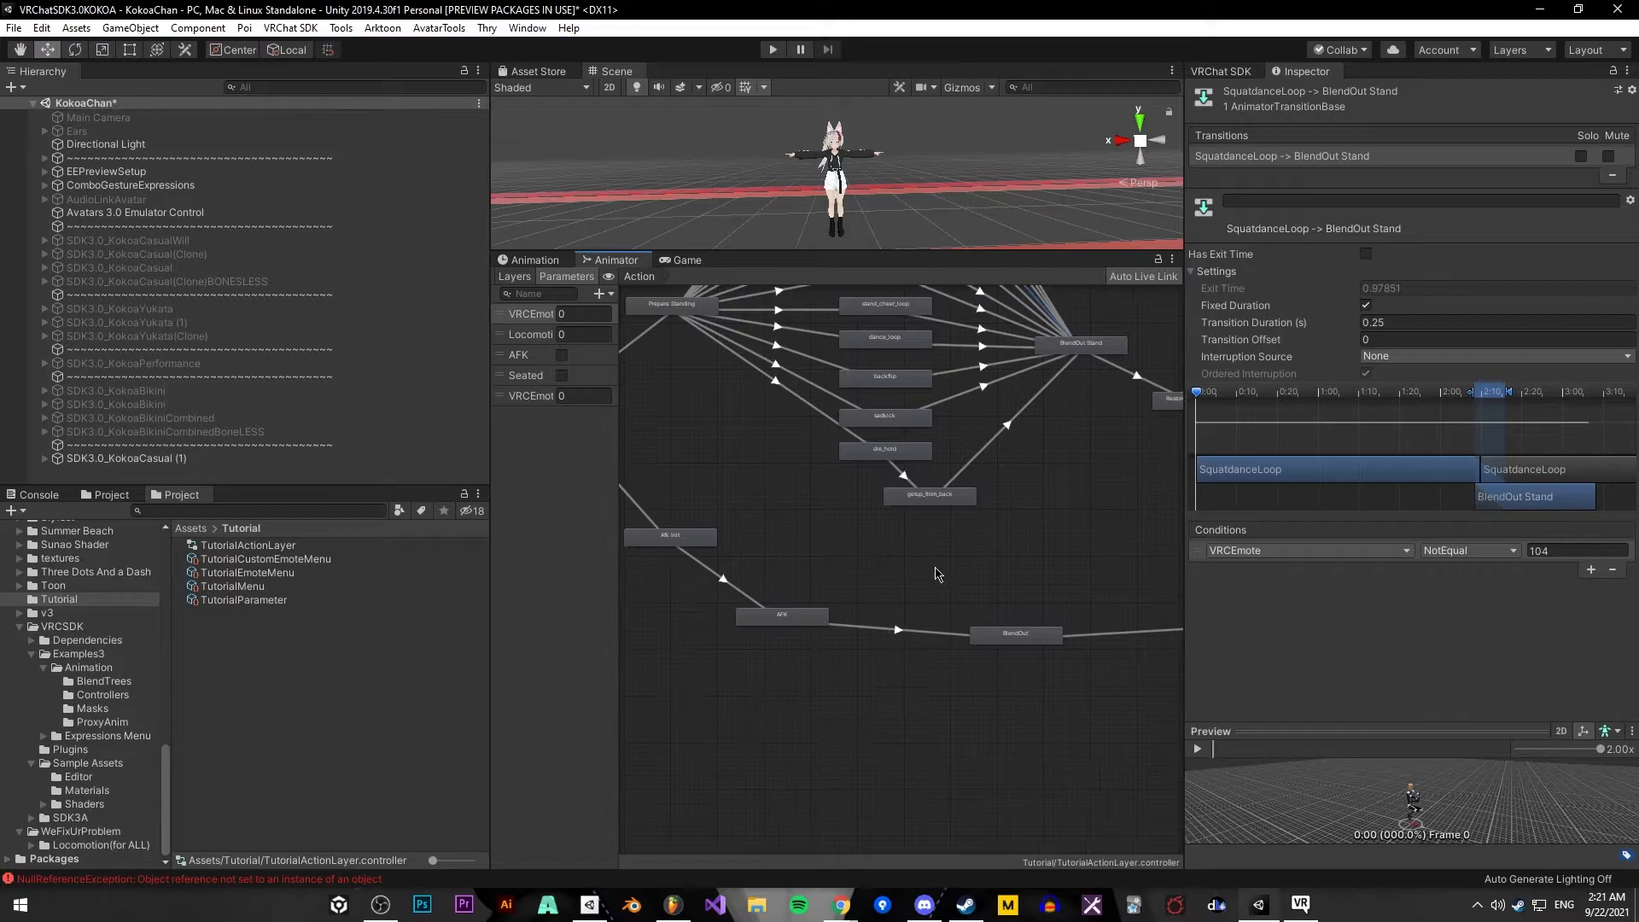
pyautogui.moveTo(851, 553); pyautogui.dragTo(898, 619, button='middle')
pyautogui.moveTo(852, 515); pyautogui.dragTo(859, 498, button='middle')
pyautogui.moveTo(947, 570); pyautogui.dragTo(863, 467, button='middle')
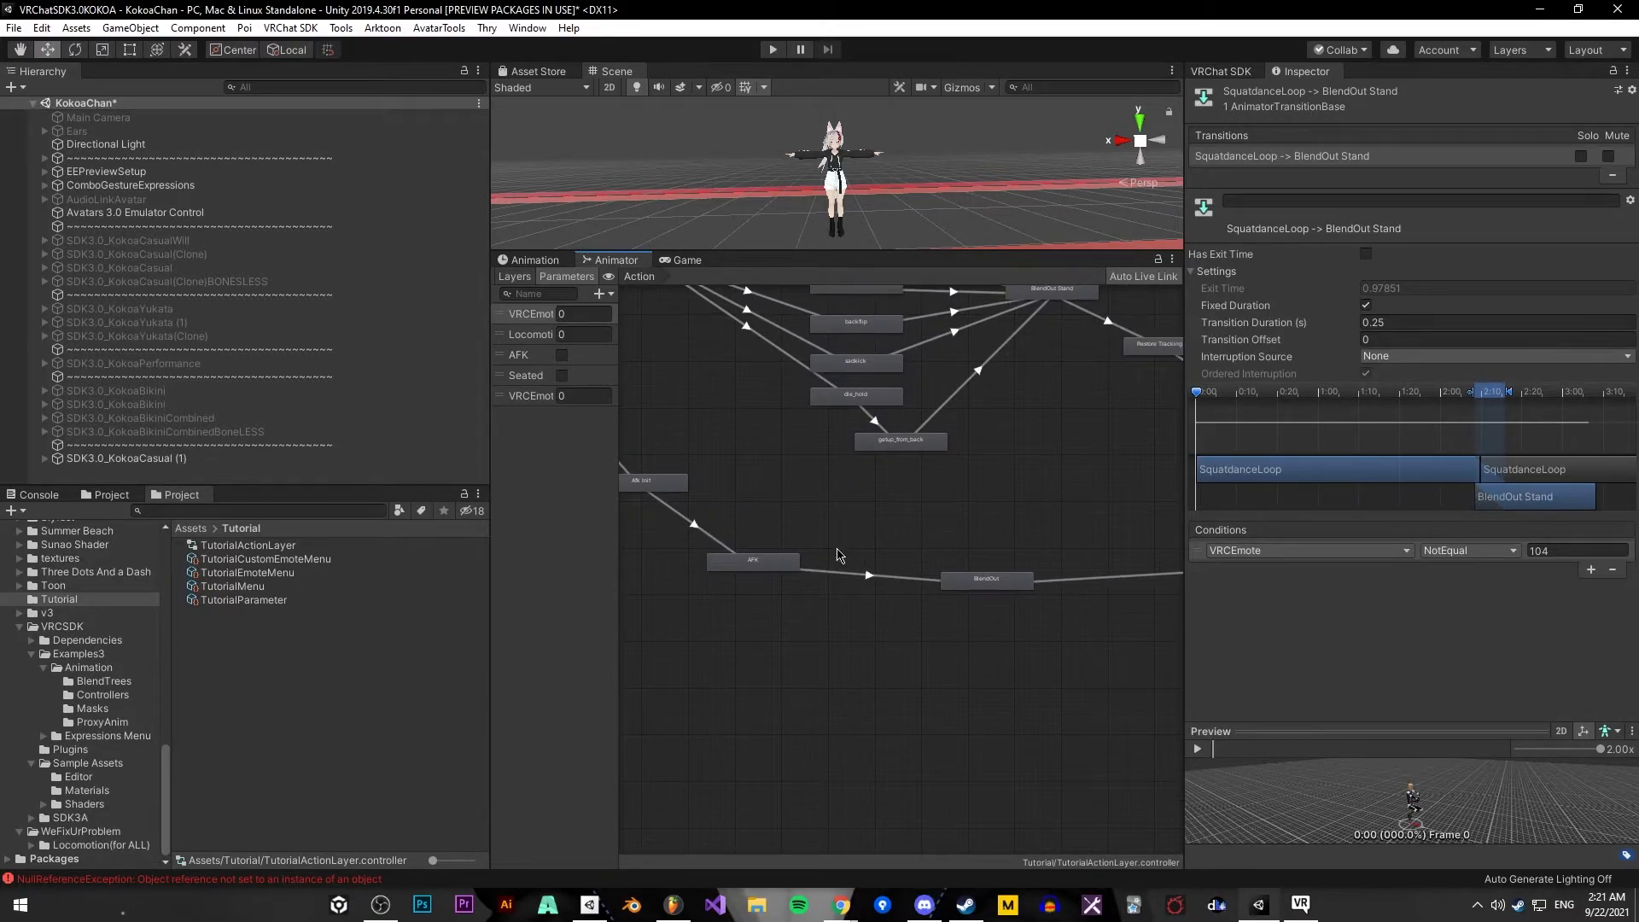
pyautogui.moveTo(832, 540); pyautogui.dragTo(778, 689, button='middle')
pyautogui.moveTo(1002, 404); pyautogui.dragTo(1051, 358, button='middle')
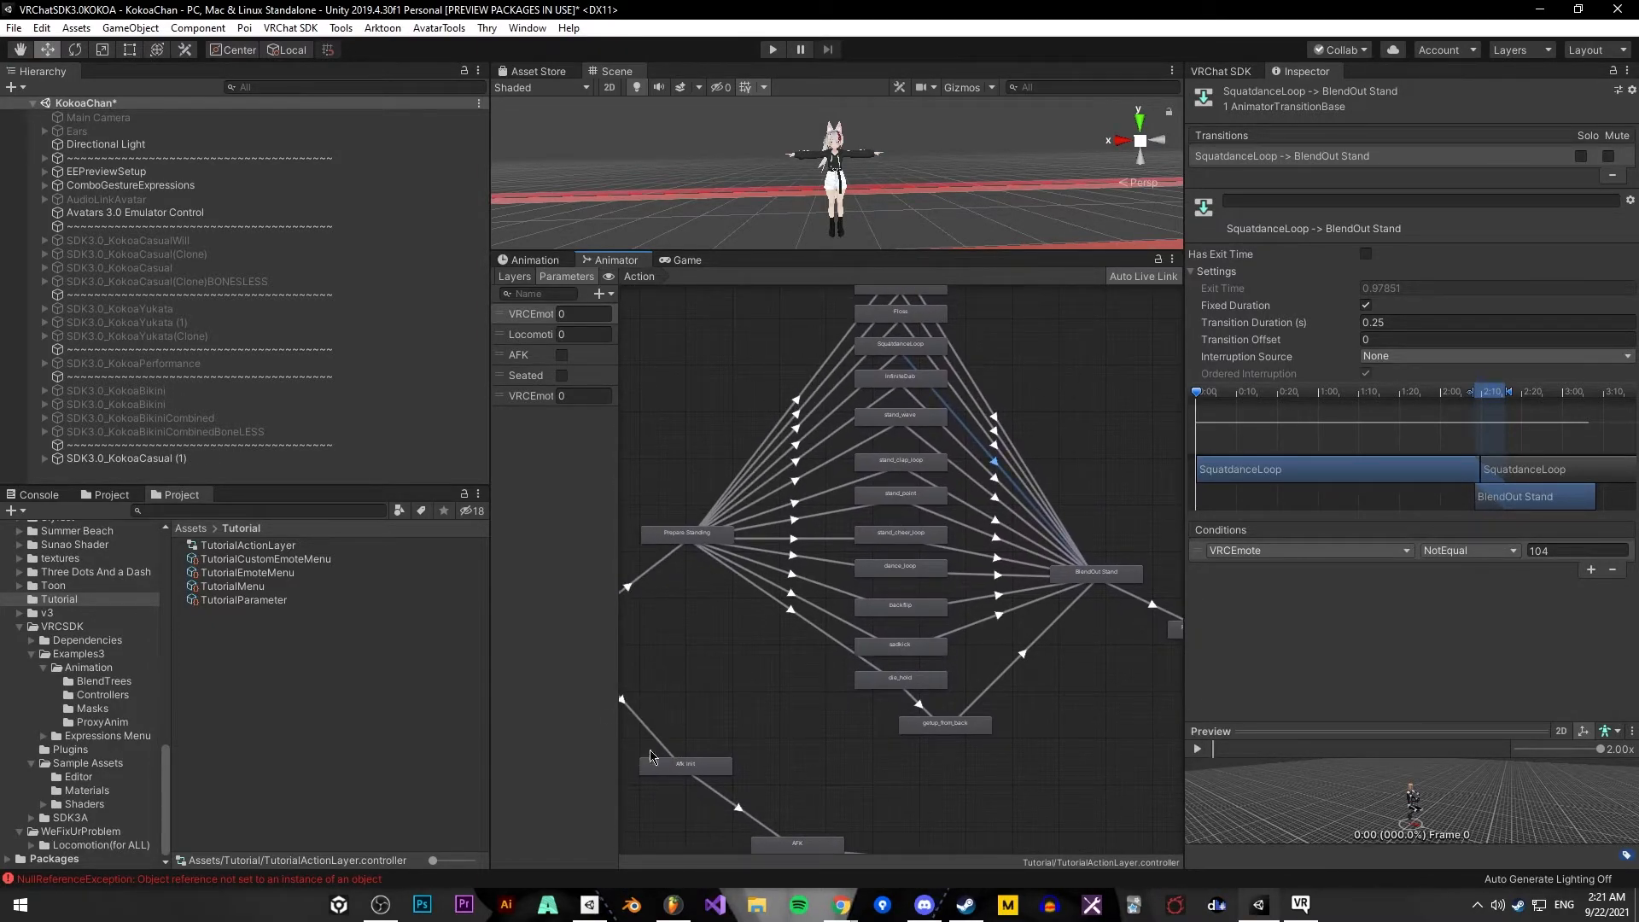
pyautogui.scroll(5, 969, 603)
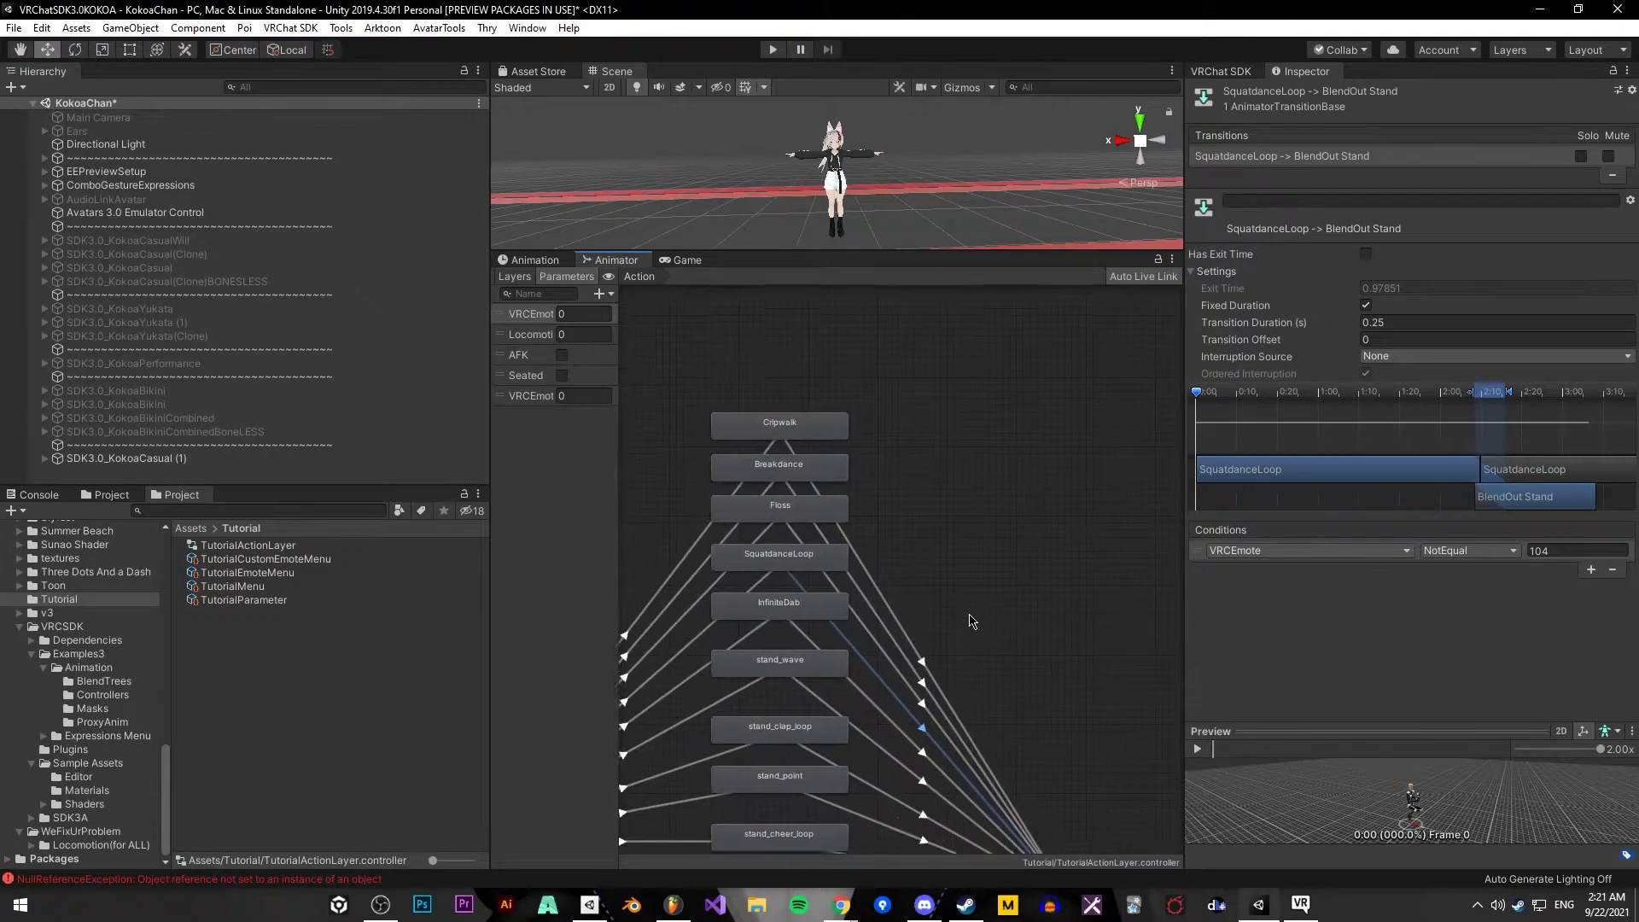
pyautogui.scroll(-2, 998, 581)
pyautogui.moveTo(947, 580); pyautogui.dragTo(918, 717, button='middle')
pyautogui.moveTo(964, 487); pyautogui.dragTo(882, 443, button='middle')
# Disable exit time on the InfiniteDab to BlendOut Stand transition and add a VRCEmote NotEqual condition with the Dab menu control's value
pyautogui.scroll(4, 860, 653)
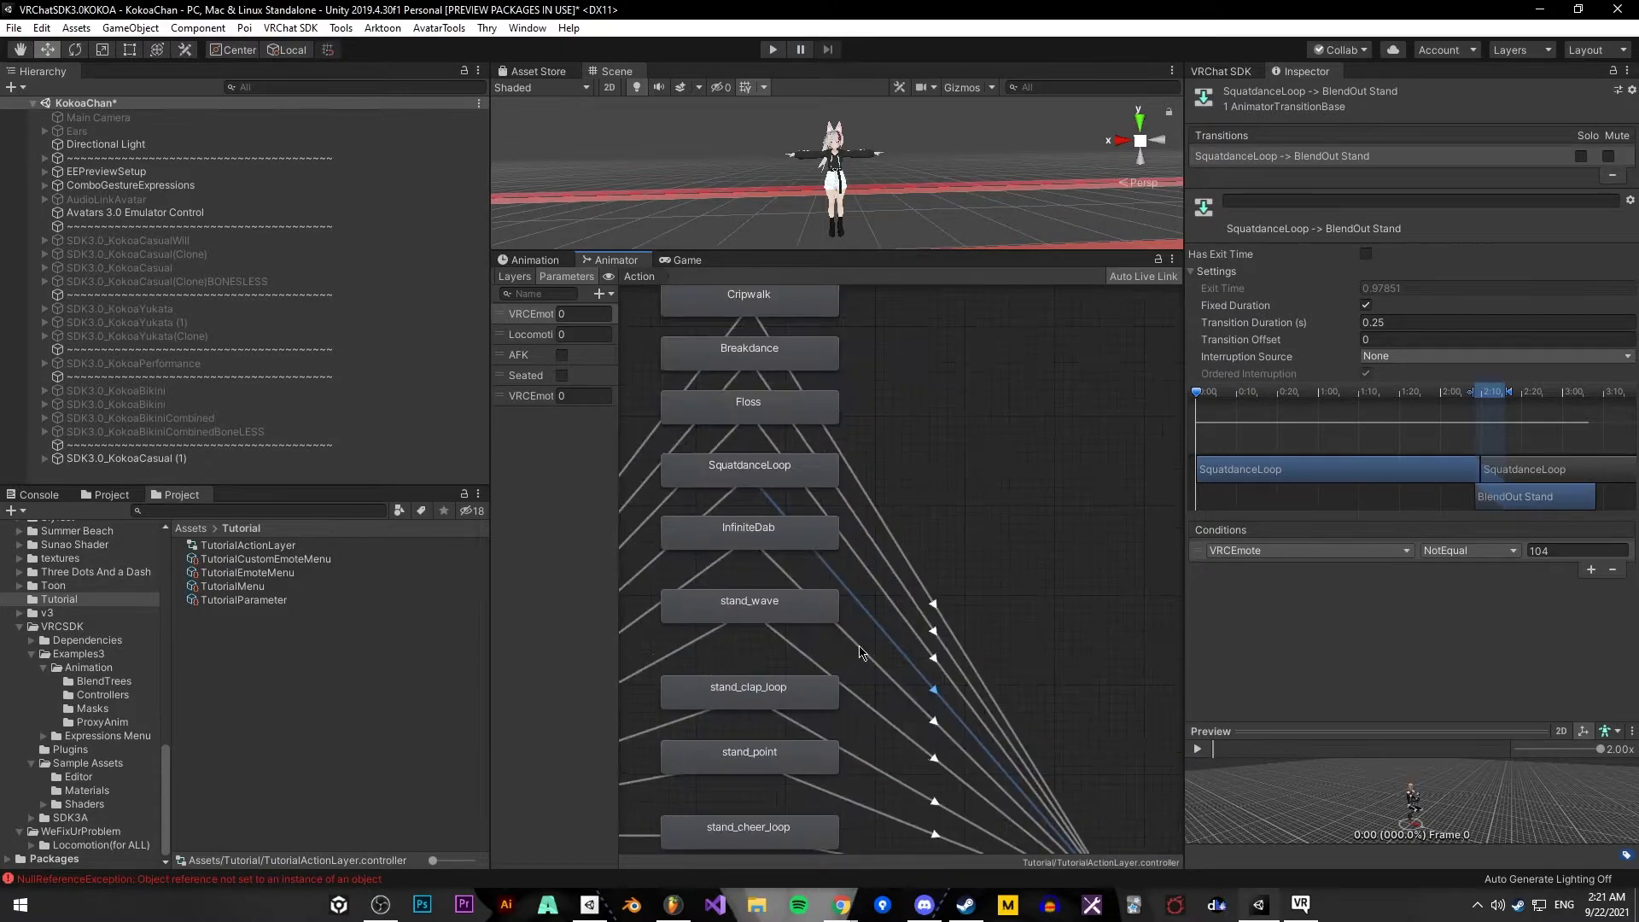
pyautogui.click(866, 656)
pyautogui.scroll(2, 1058, 589)
pyautogui.moveTo(1067, 546); pyautogui.dragTo(1115, 556, button='middle')
pyautogui.moveTo(1018, 538); pyautogui.dragTo(1104, 537, button='middle')
pyautogui.click(1366, 254)
pyautogui.click(1590, 570)
pyautogui.click(1467, 550)
pyautogui.click(1467, 622)
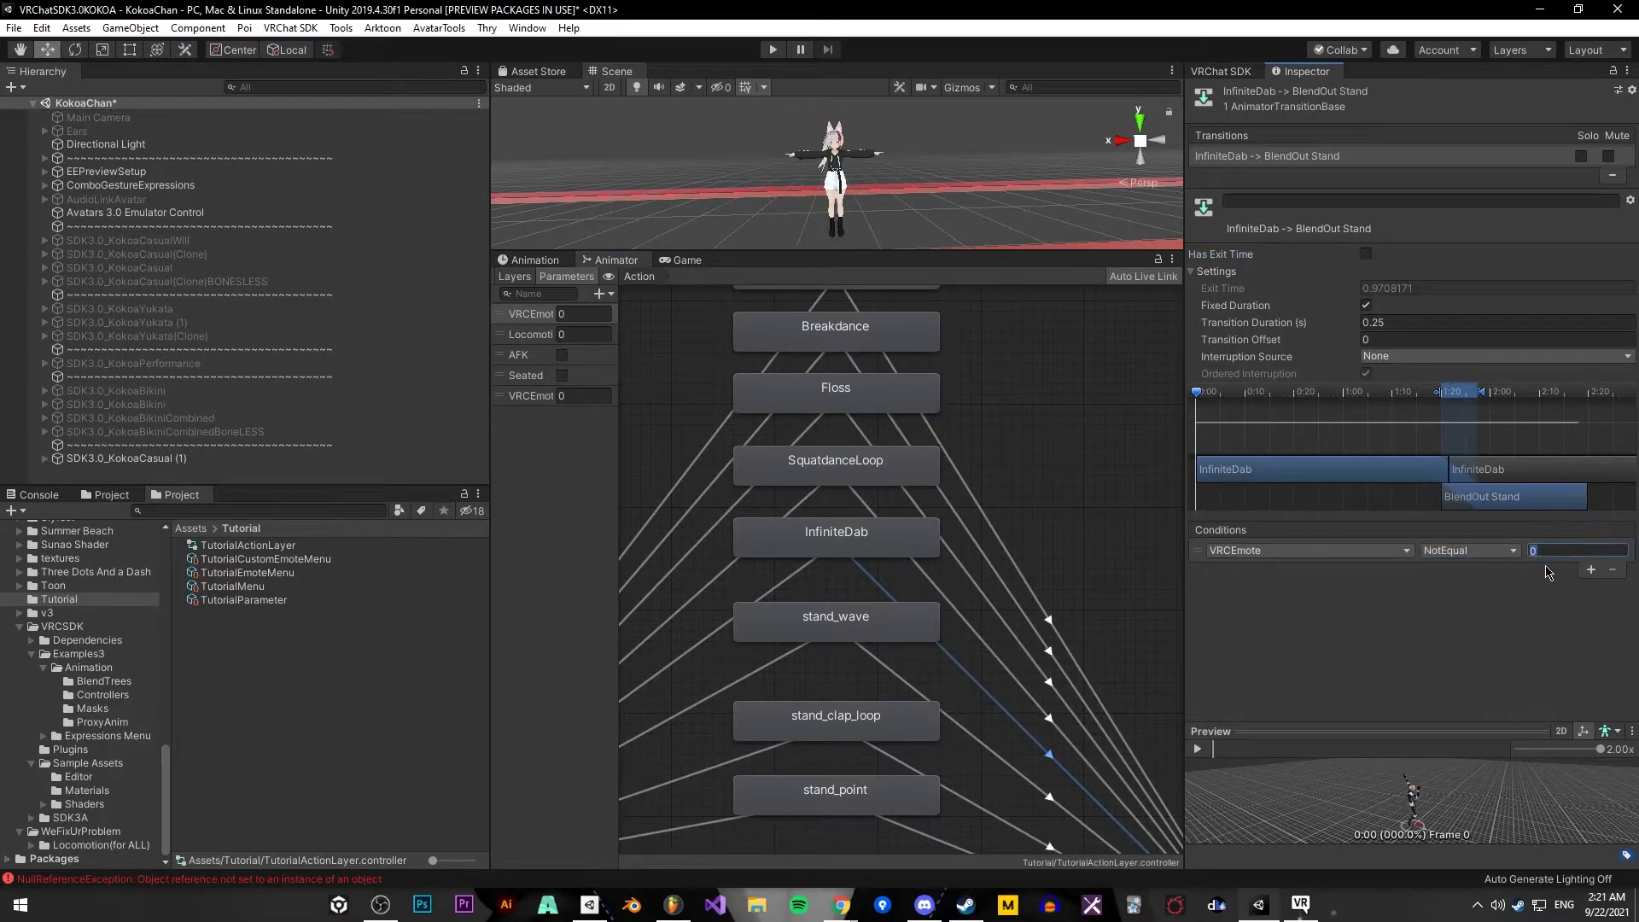
pyautogui.click(1060, 500)
# Assign the TutorialActionLayer controller to the Action playable layer of the SDK3.0_KokoaCasual (1) avatar descriptor
pyautogui.scroll(-3, 1060, 500)
pyautogui.moveTo(1070, 580)
pyautogui.mouseDown(button='middle')
pyautogui.moveTo(962, 438)
pyautogui.moveTo(1079, 603)
pyautogui.mouseUp(button='middle')
pyautogui.scroll(-1, 1071, 565)
pyautogui.click(120, 458)
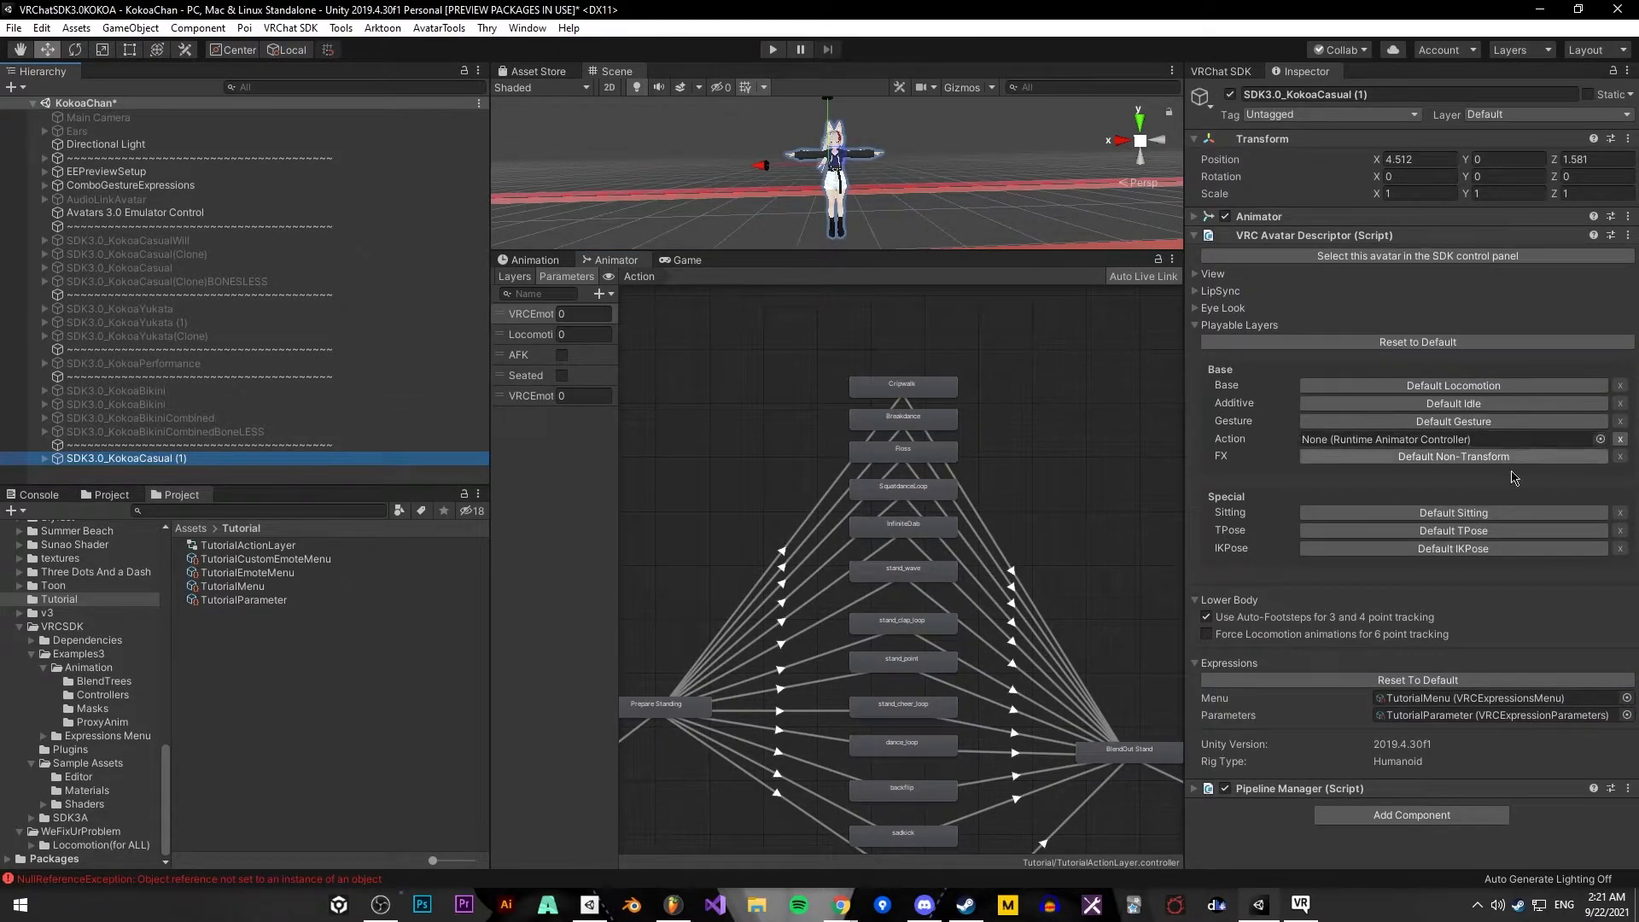
pyautogui.moveTo(262, 550); pyautogui.dragTo(1492, 442)
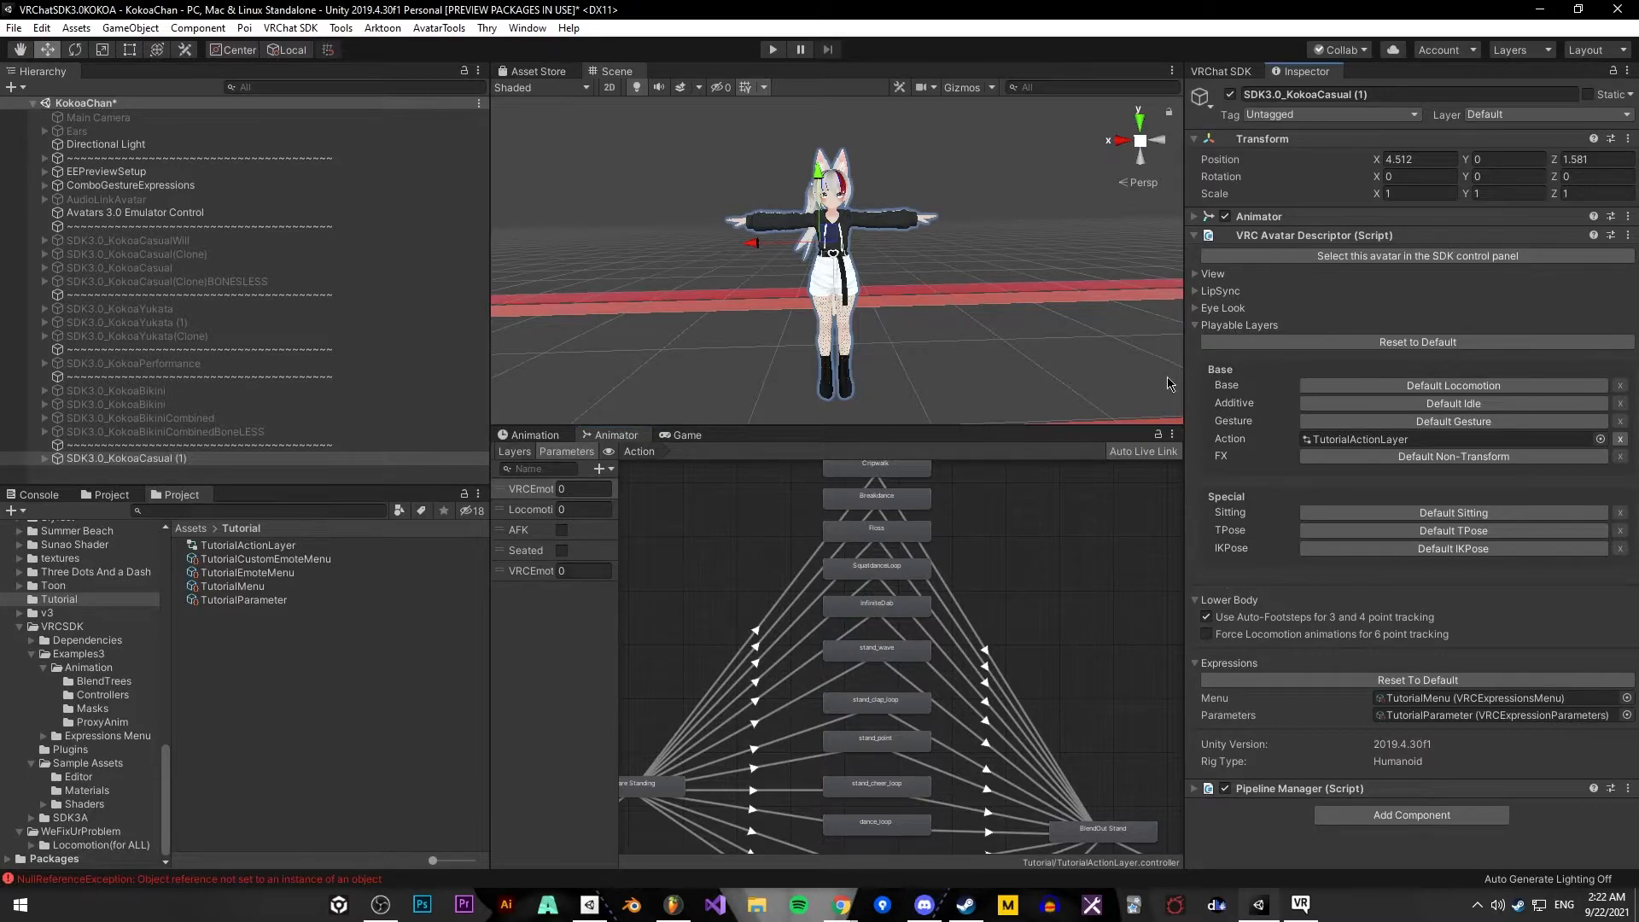
# Open the avatar builder page of the VRChat SDK control panel
pyautogui.click(1229, 73)
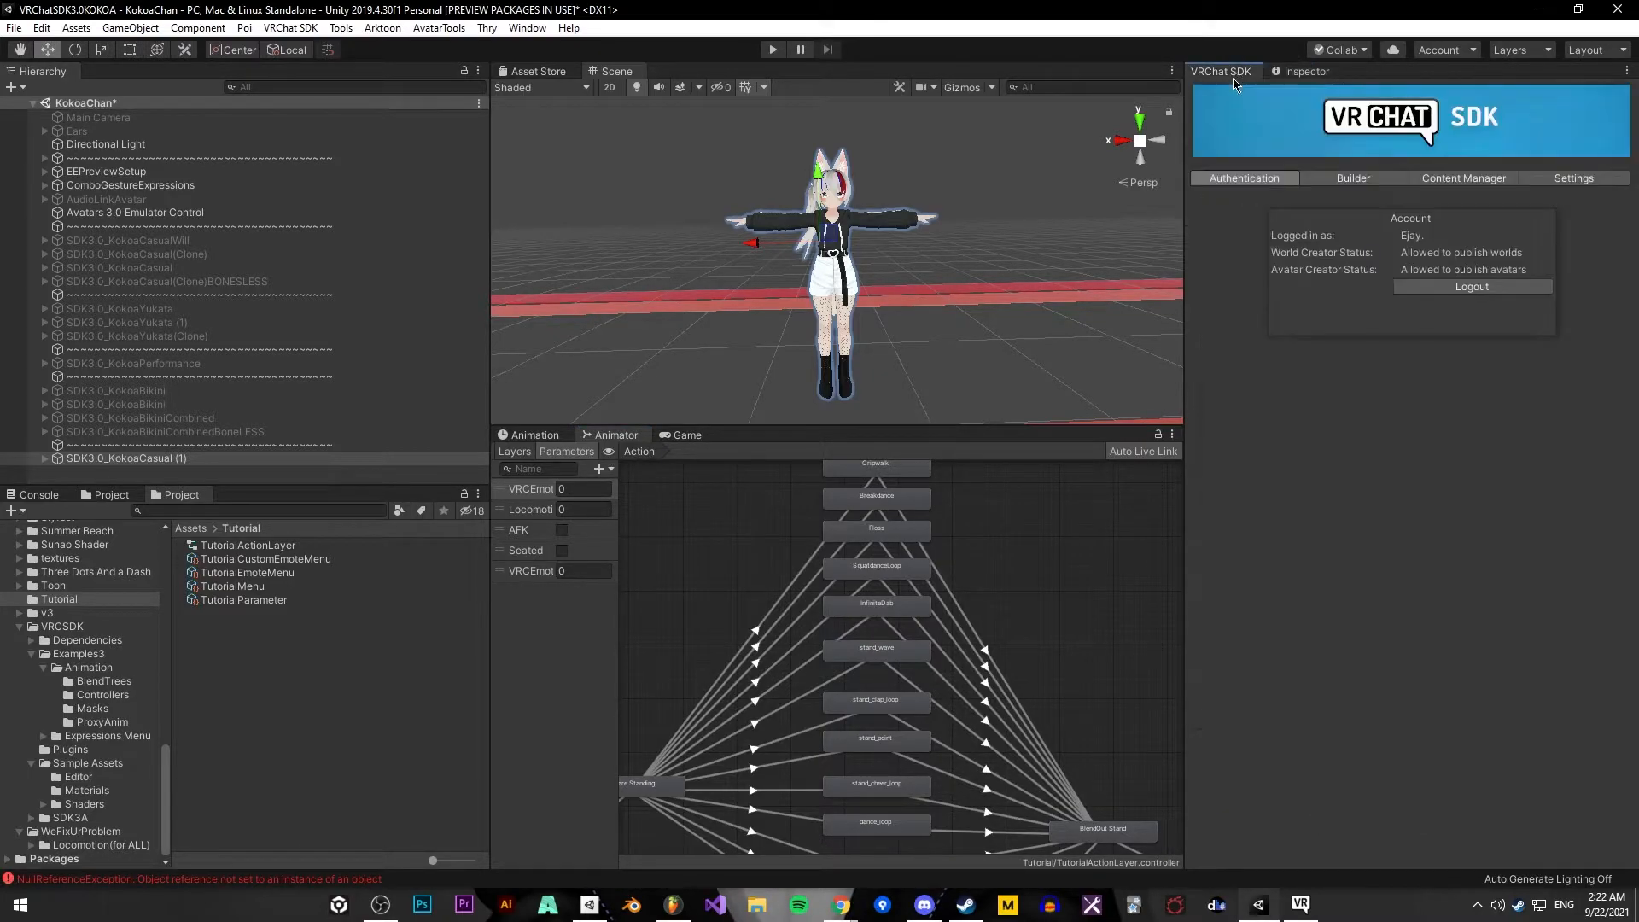
pyautogui.click(1466, 181)
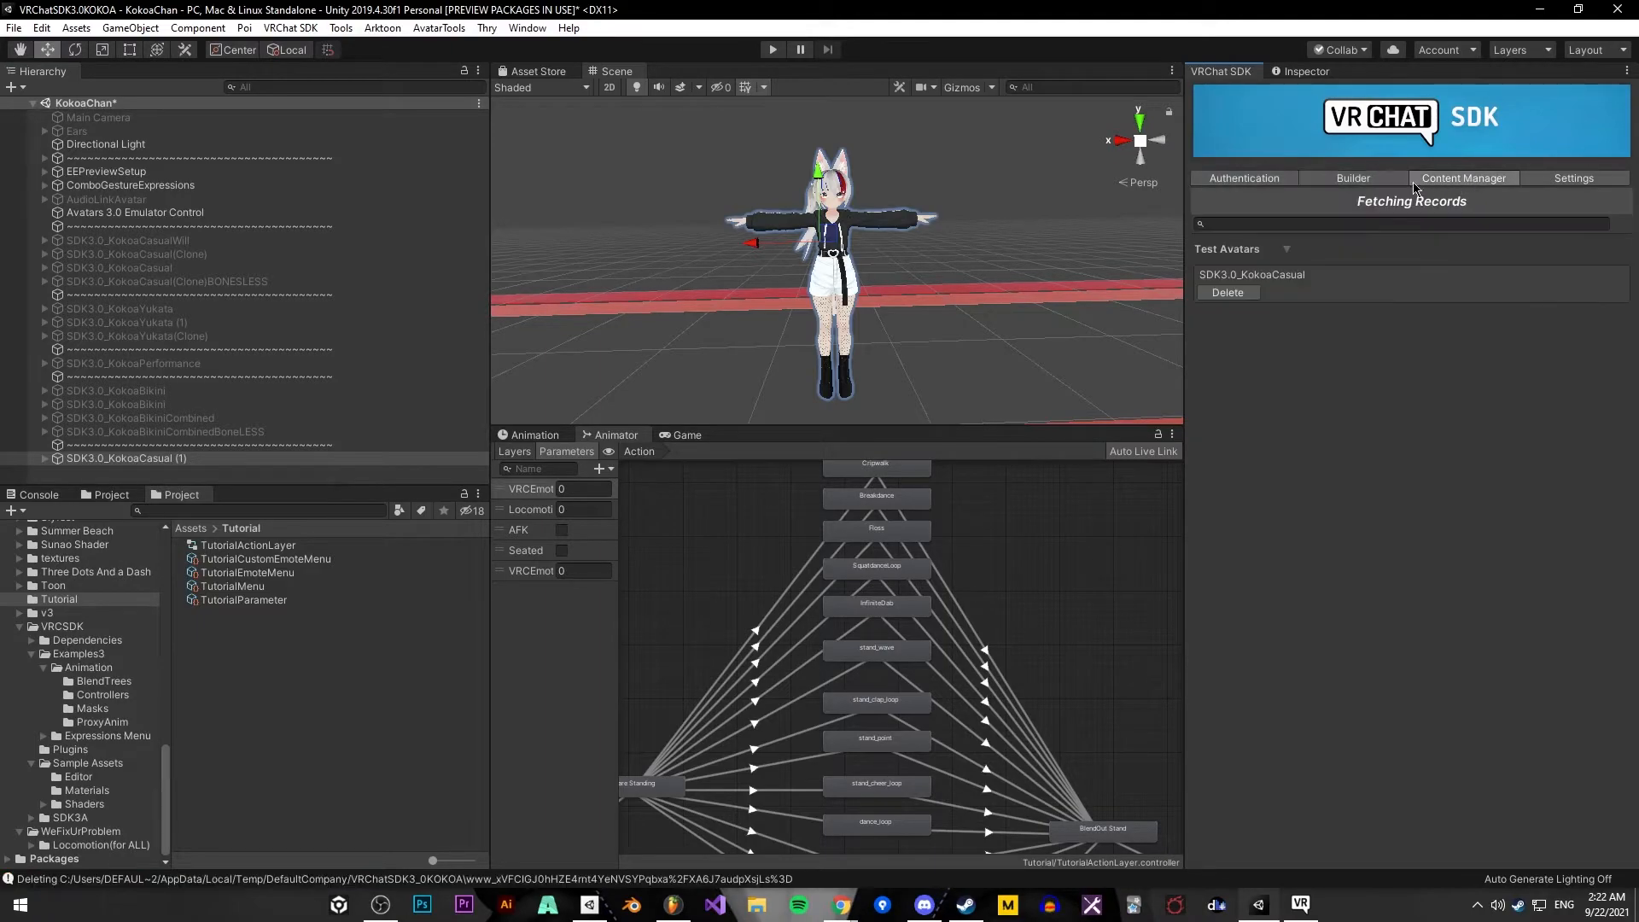
pyautogui.click(1374, 180)
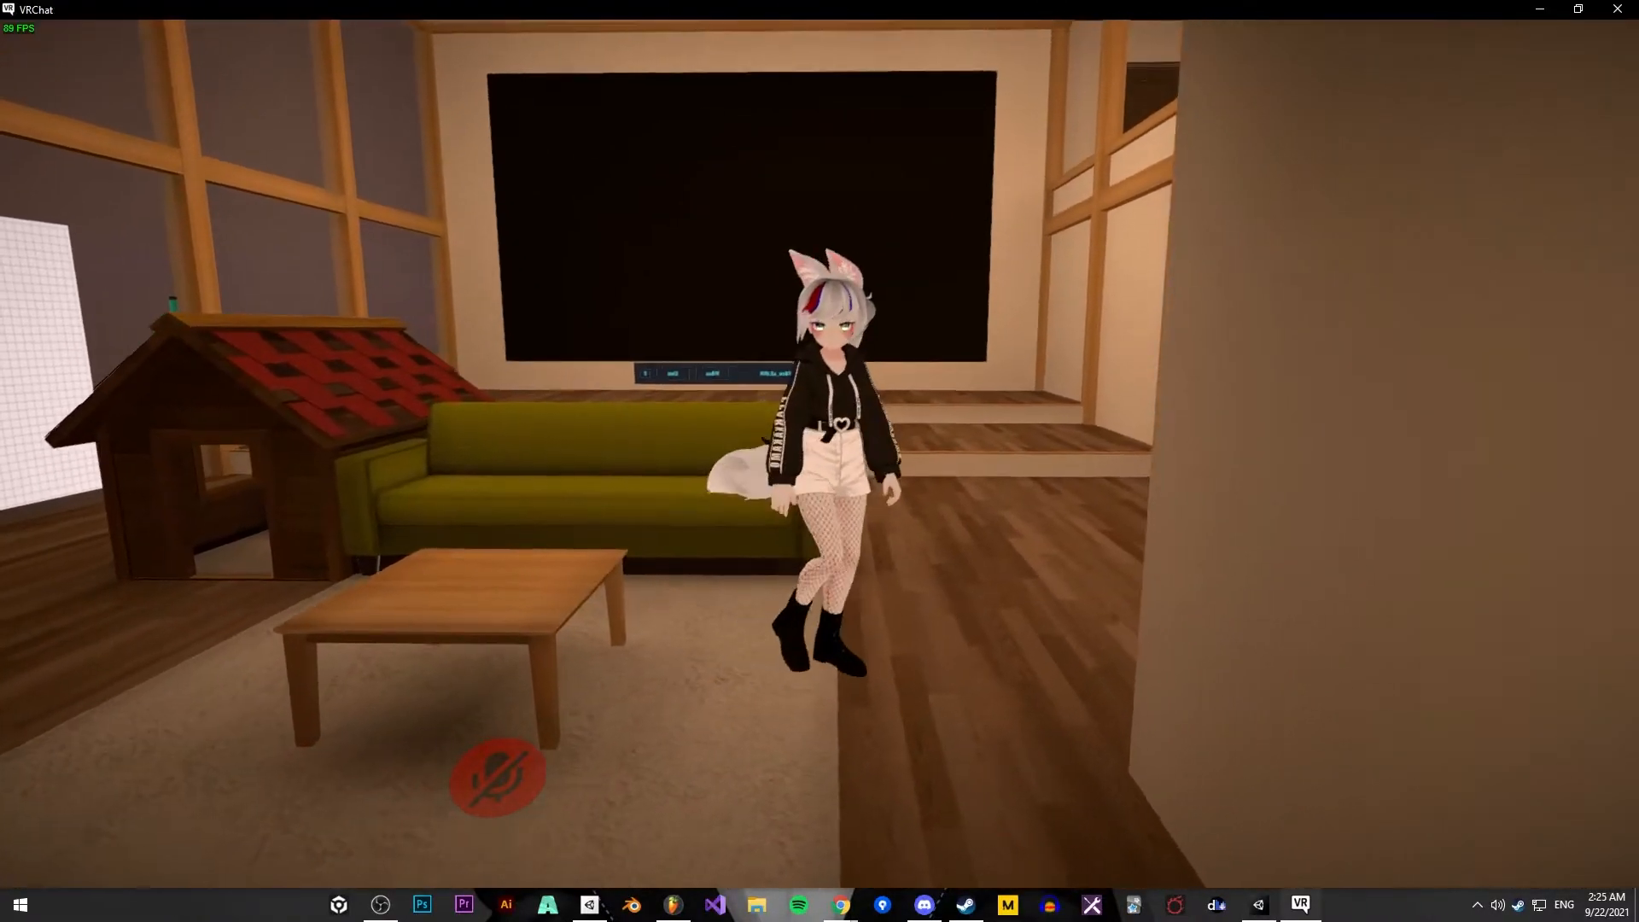
# In VRChat, open the avatar's expressions and go to the Default Emotes submenu
pyautogui.press('r')
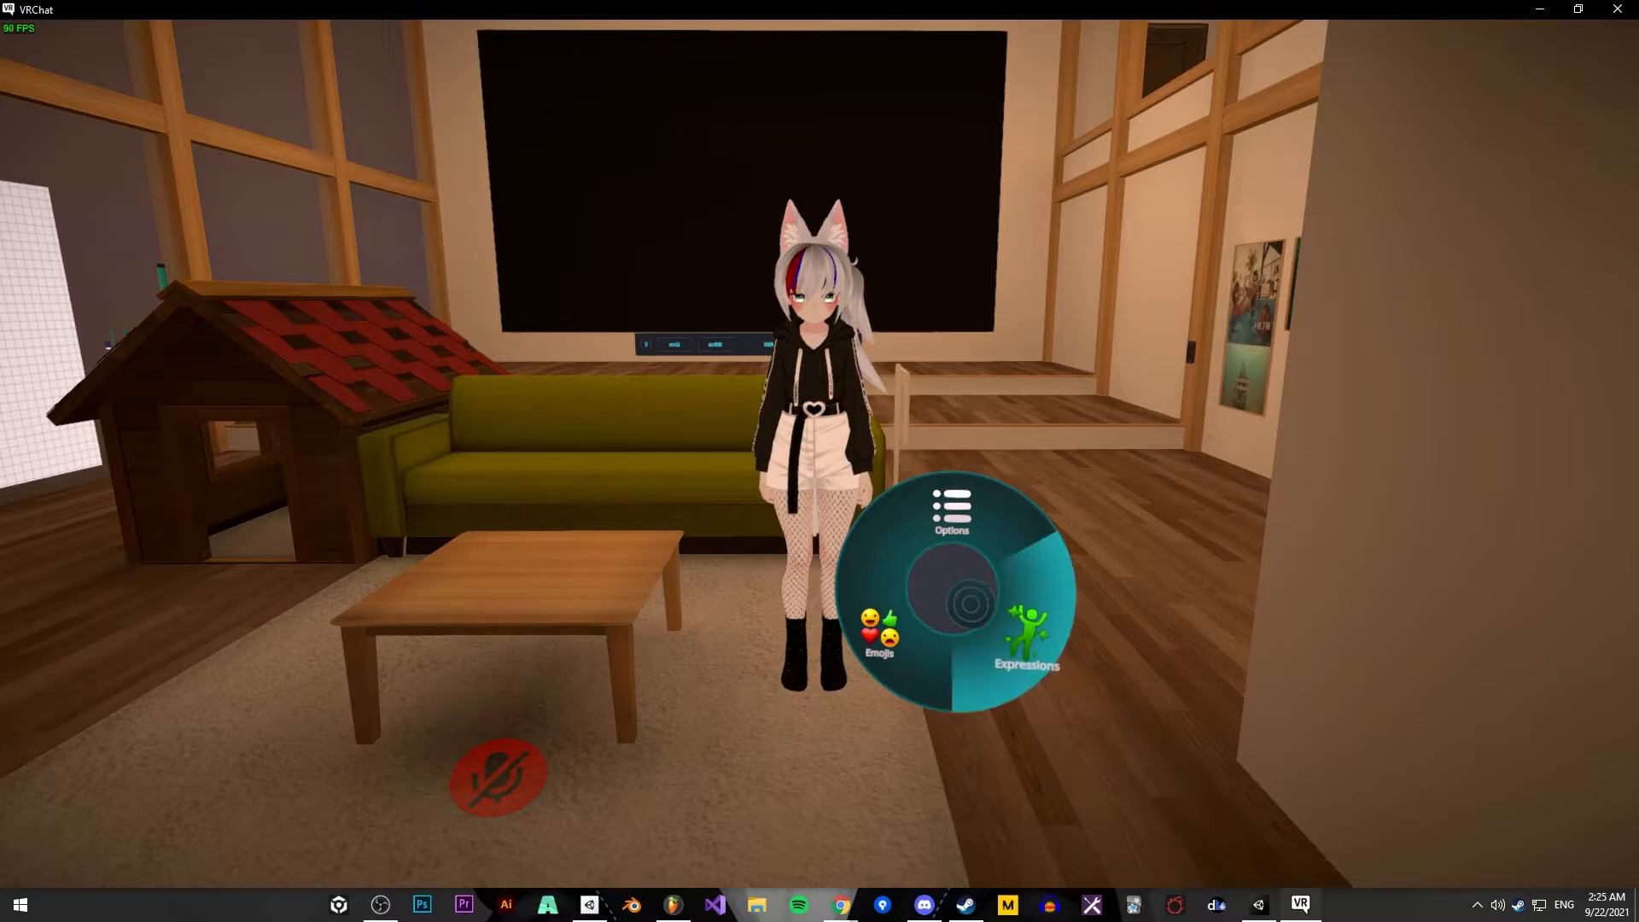
pyautogui.click(975, 603)
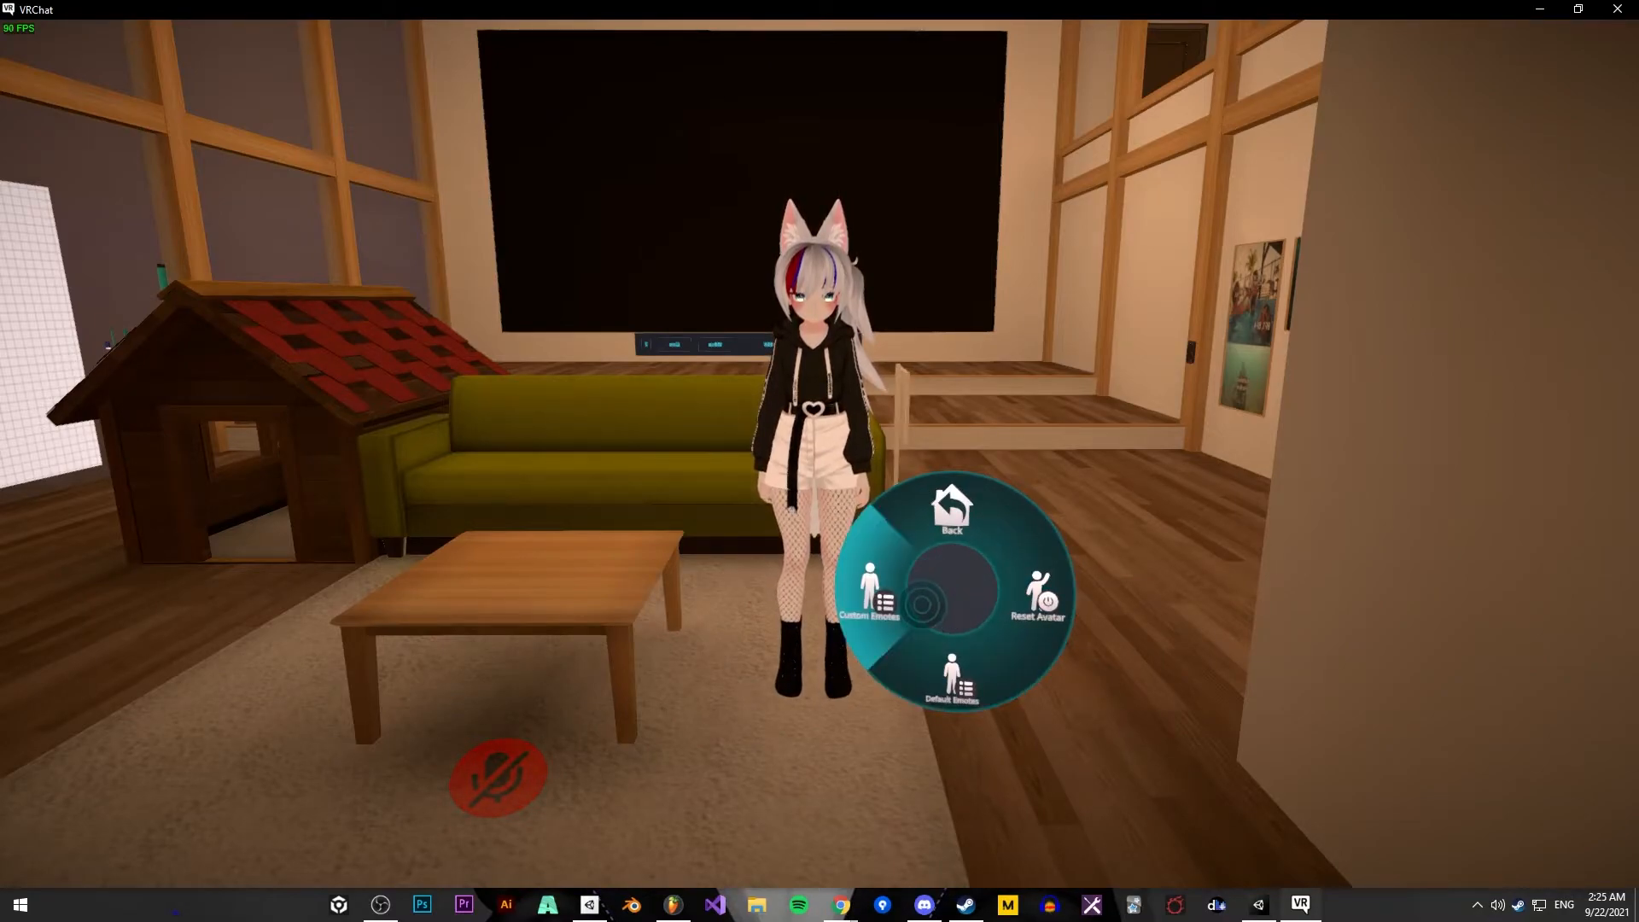
pyautogui.click(952, 674)
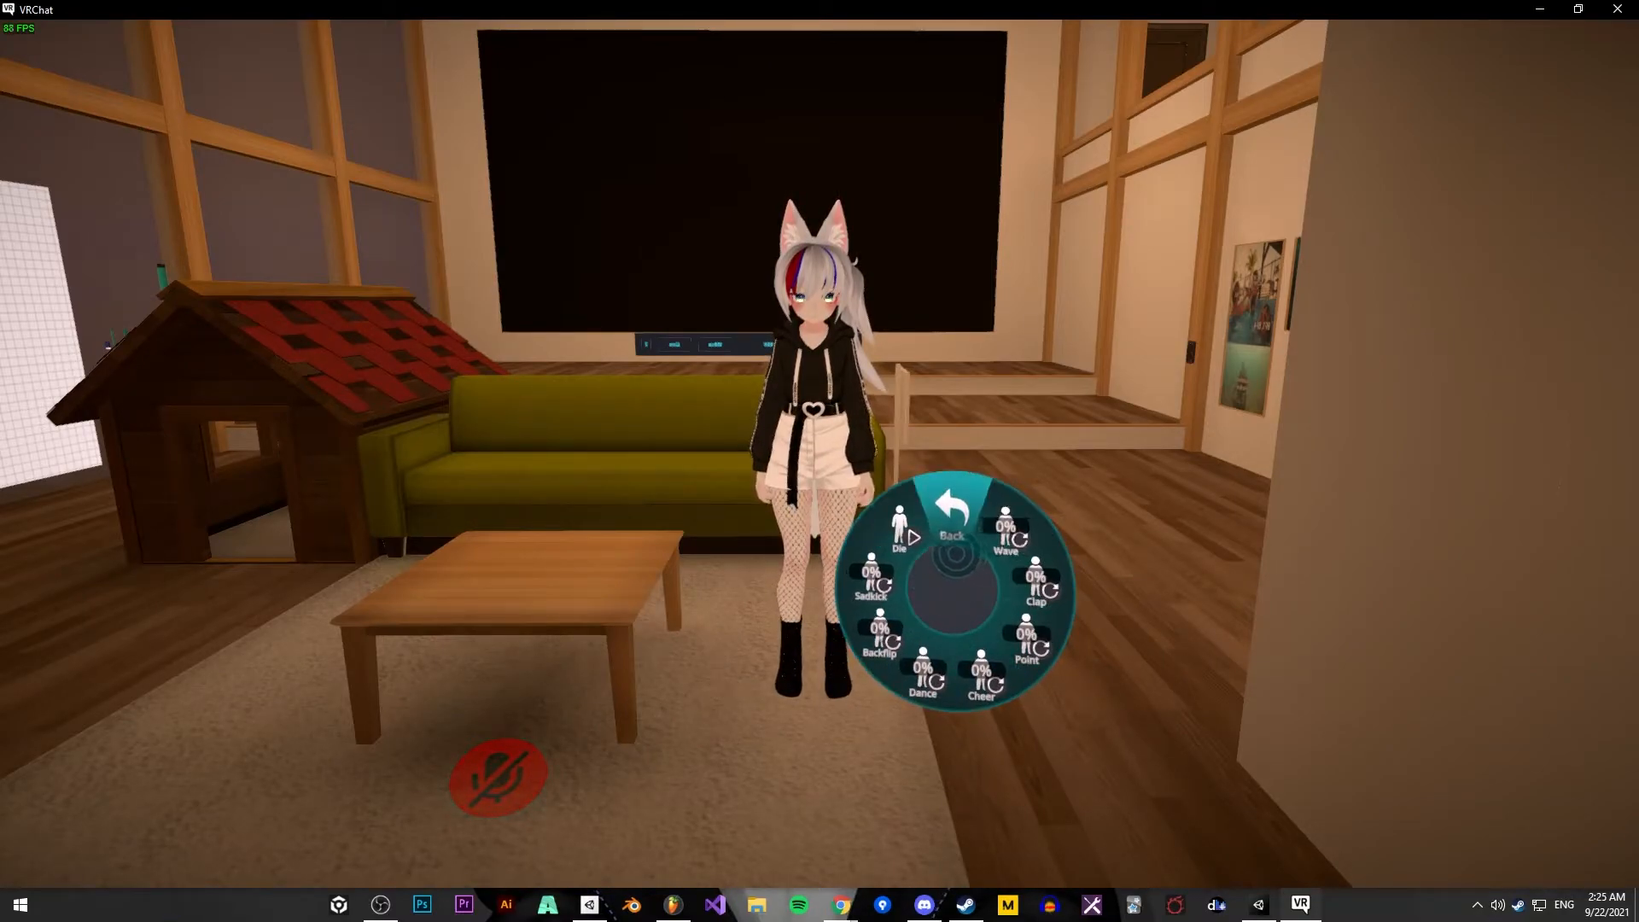
pyautogui.click(952, 512)
pyautogui.click(956, 551)
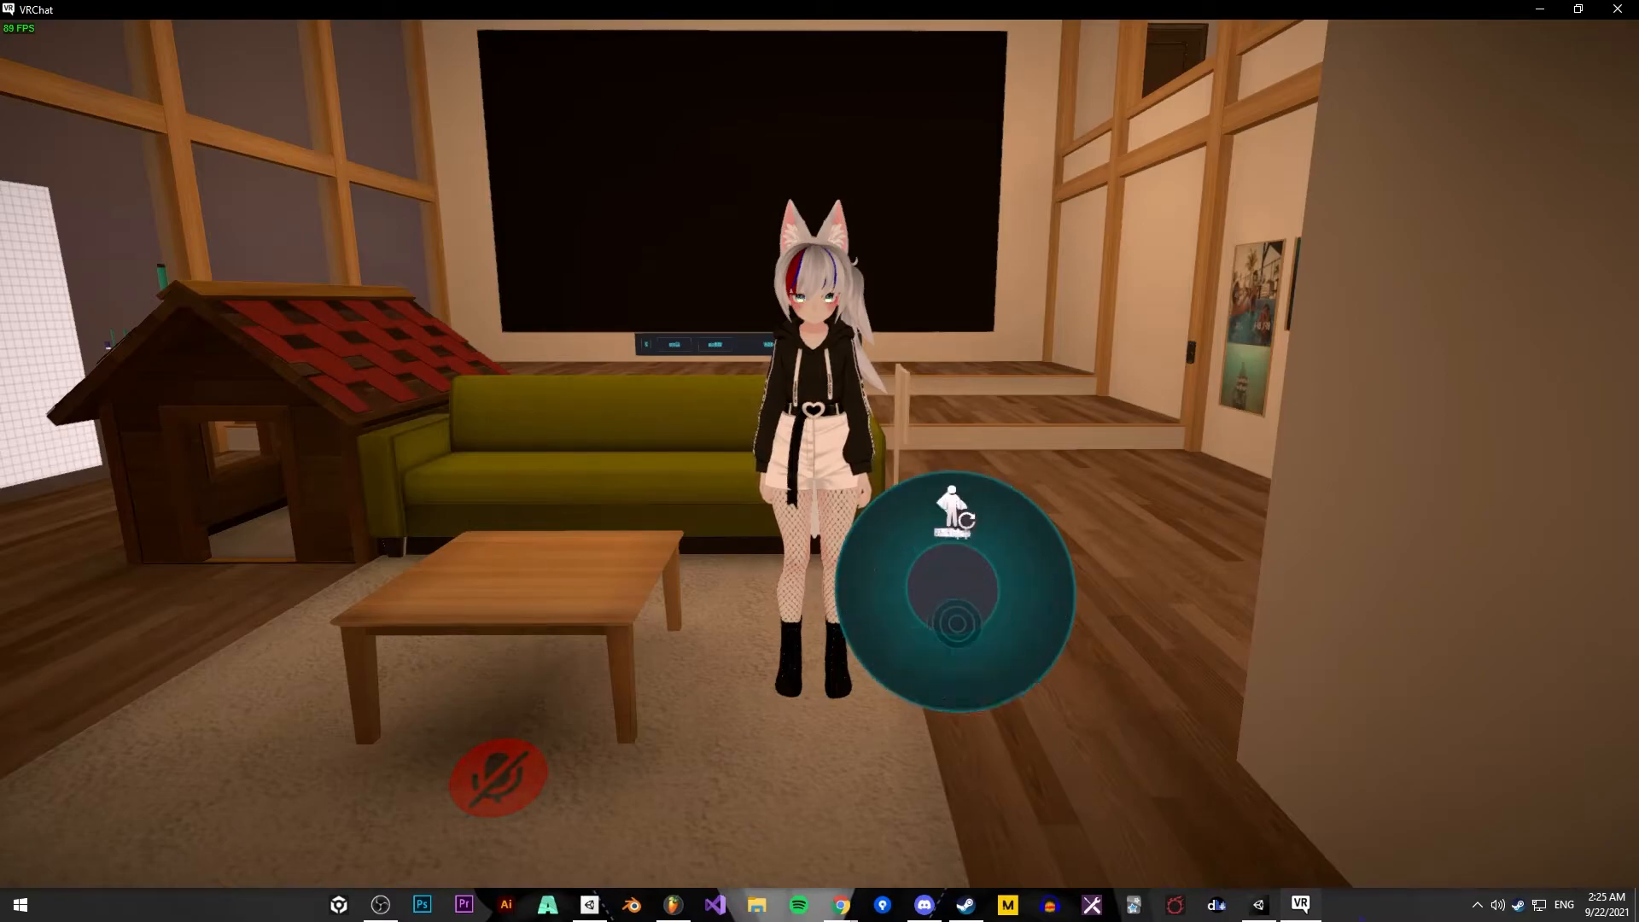
# Test the Clap emote at about 31% speed and the Wave emote up to 100% with their radial controls
pyautogui.click(1036, 585)
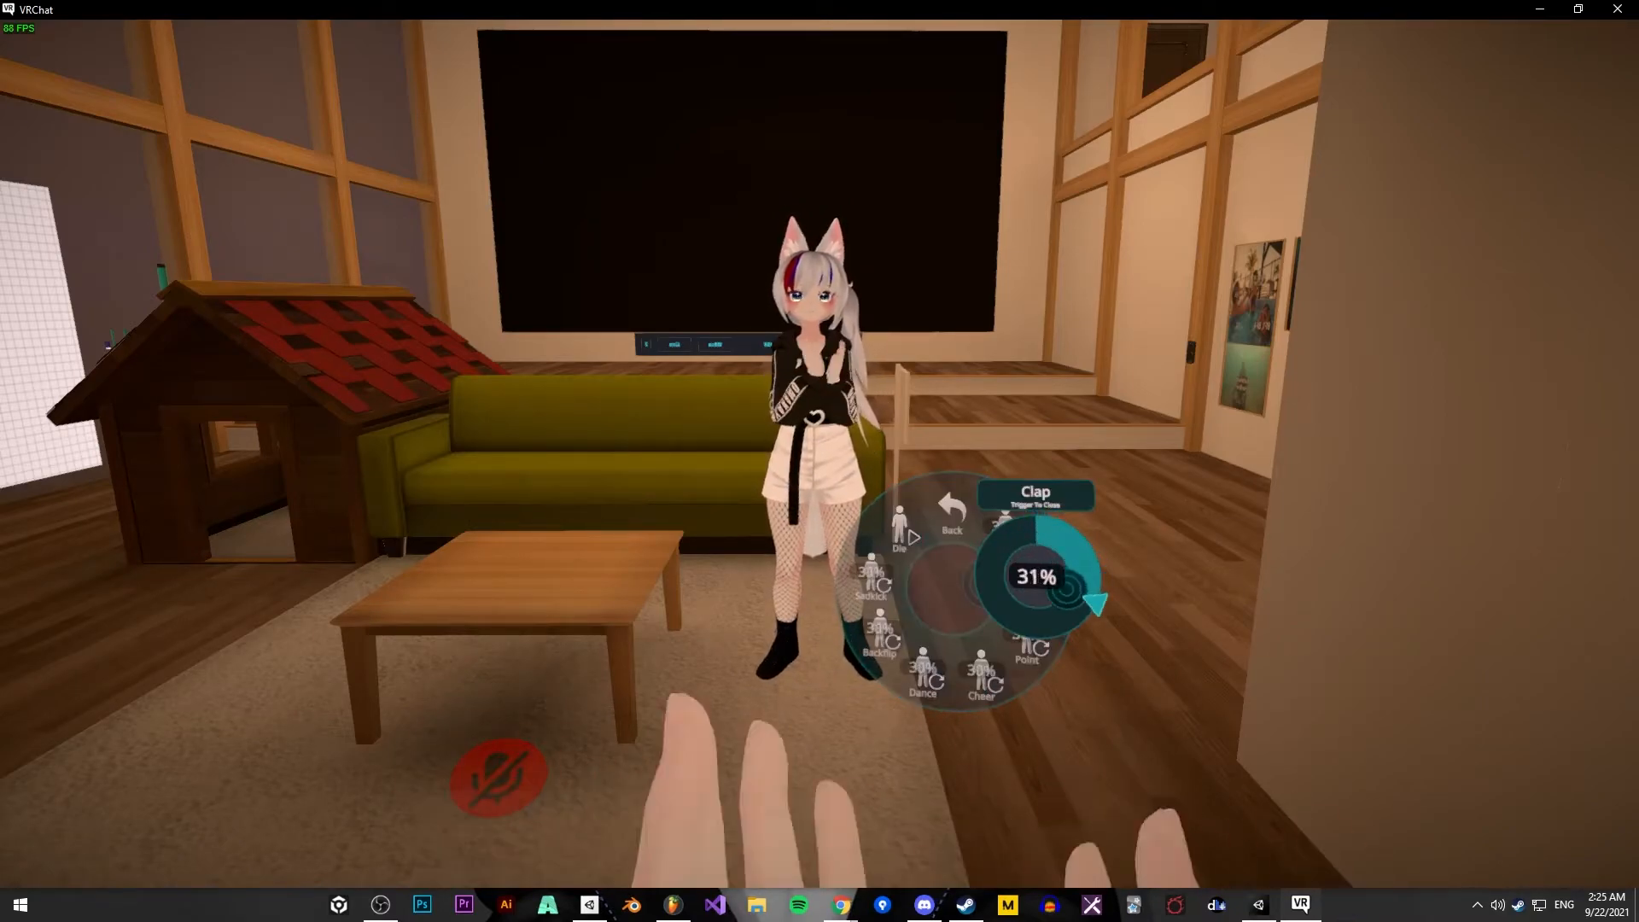
pyautogui.moveTo(1007, 563)
pyautogui.mouseDown()
pyautogui.moveTo(1012, 598)
pyautogui.moveTo(1059, 555)
pyautogui.moveTo(1032, 545)
pyautogui.mouseUp()
pyautogui.click(1032, 545)
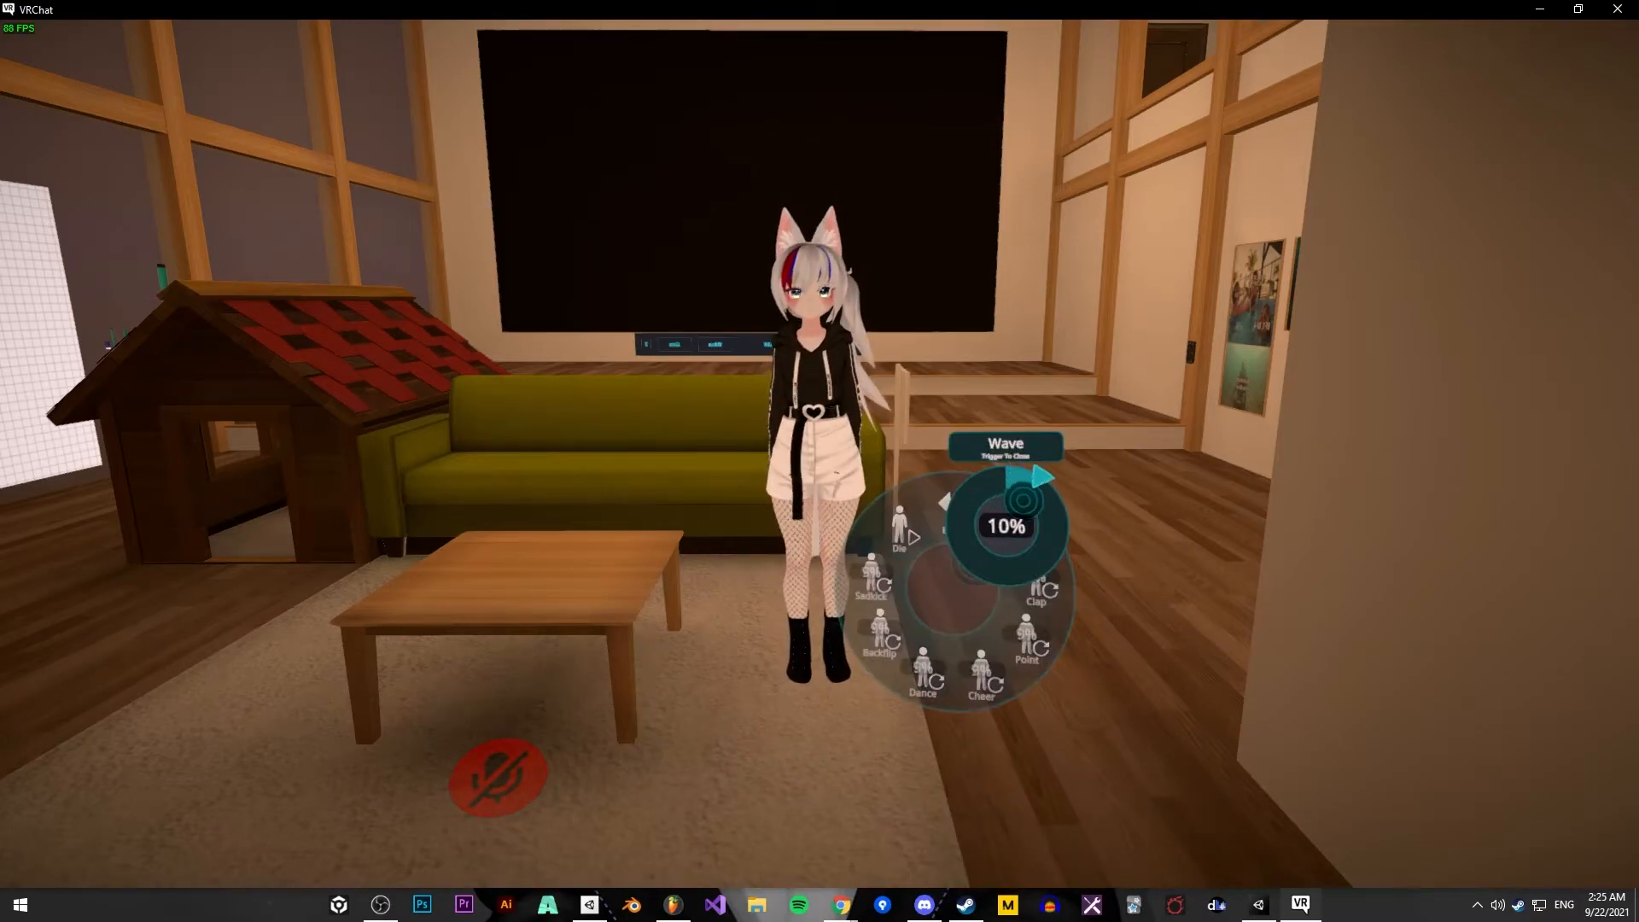
pyautogui.moveTo(952, 497); pyautogui.dragTo(1055, 567)
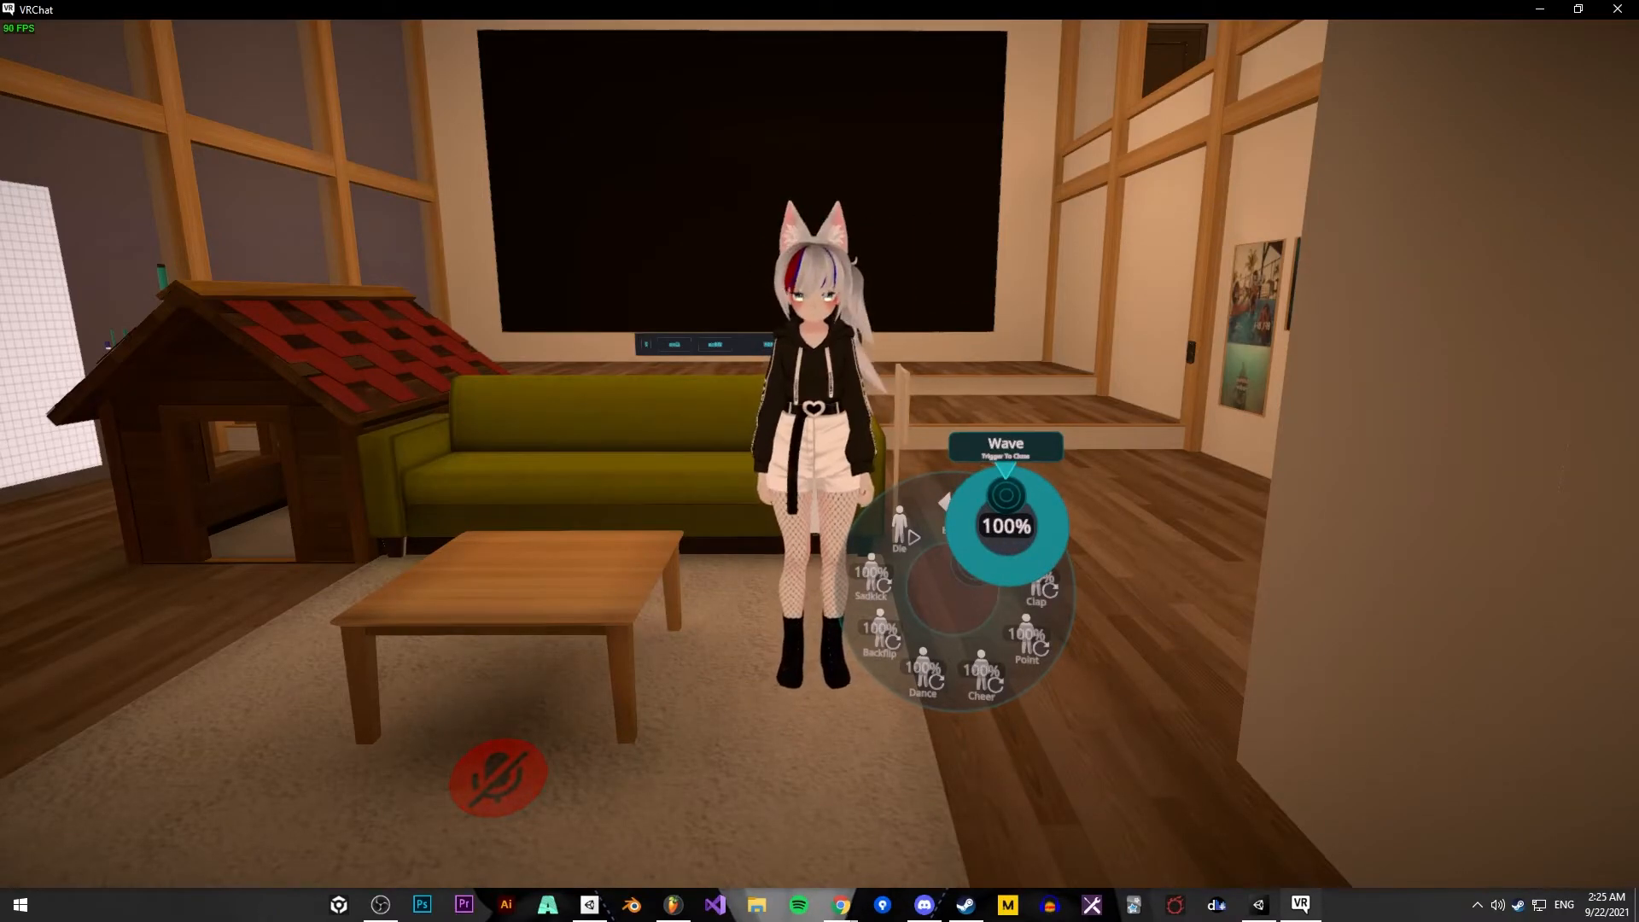
pyautogui.click(1006, 495)
# Test the Backflip emote at 100% and at about 74% speed with its radial control
pyautogui.click(880, 630)
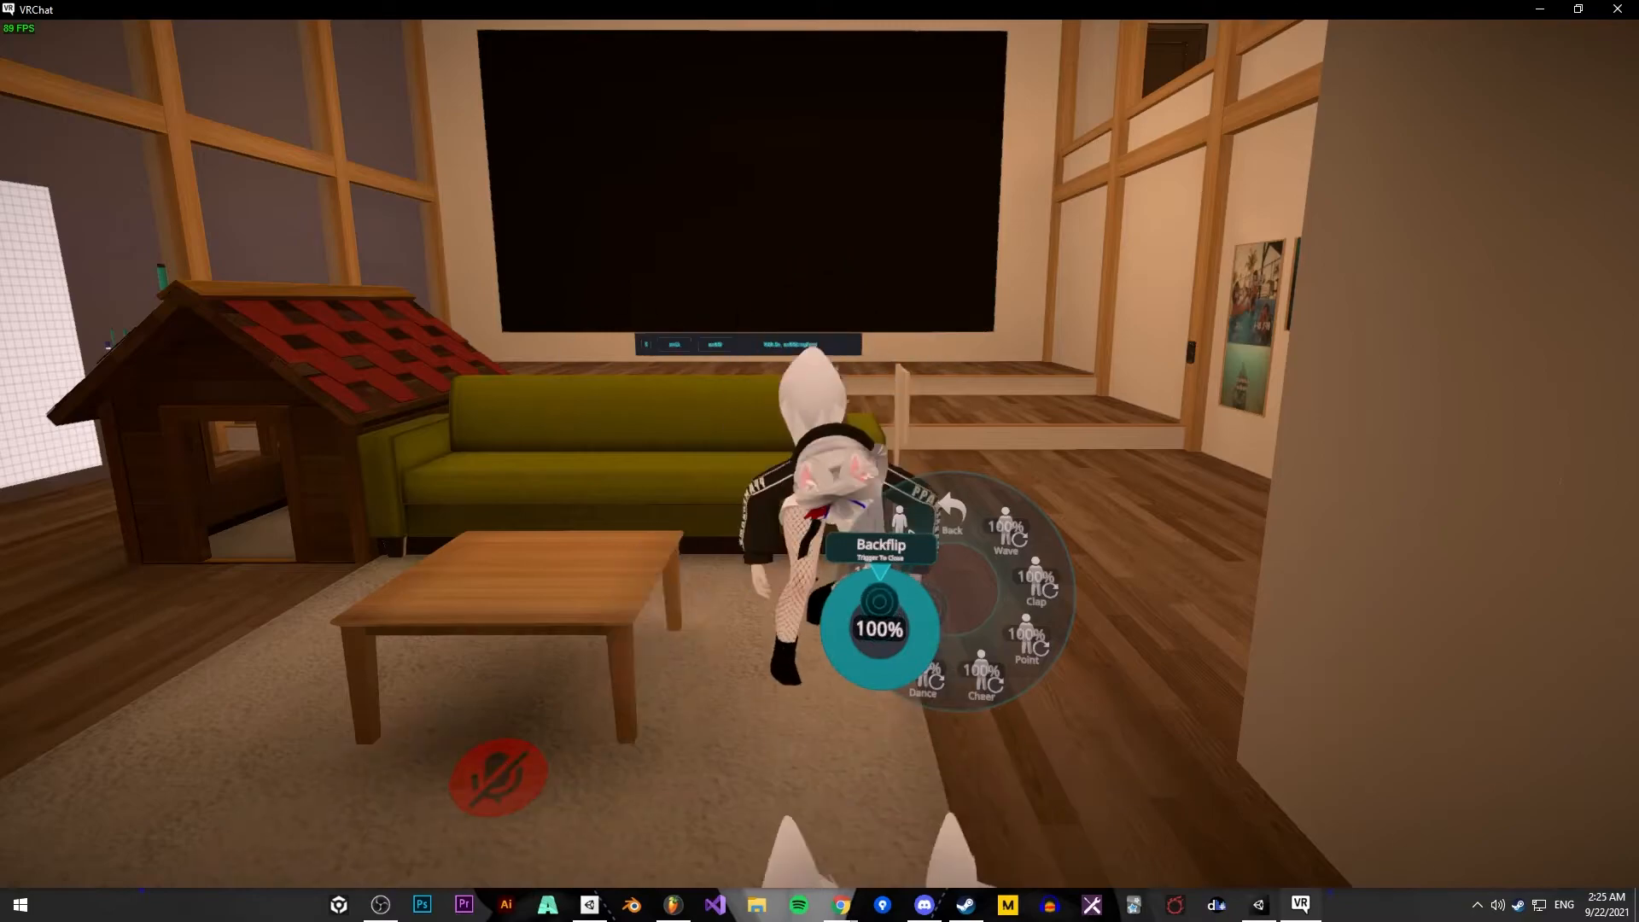
pyautogui.moveTo(880, 598); pyautogui.dragTo(904, 646)
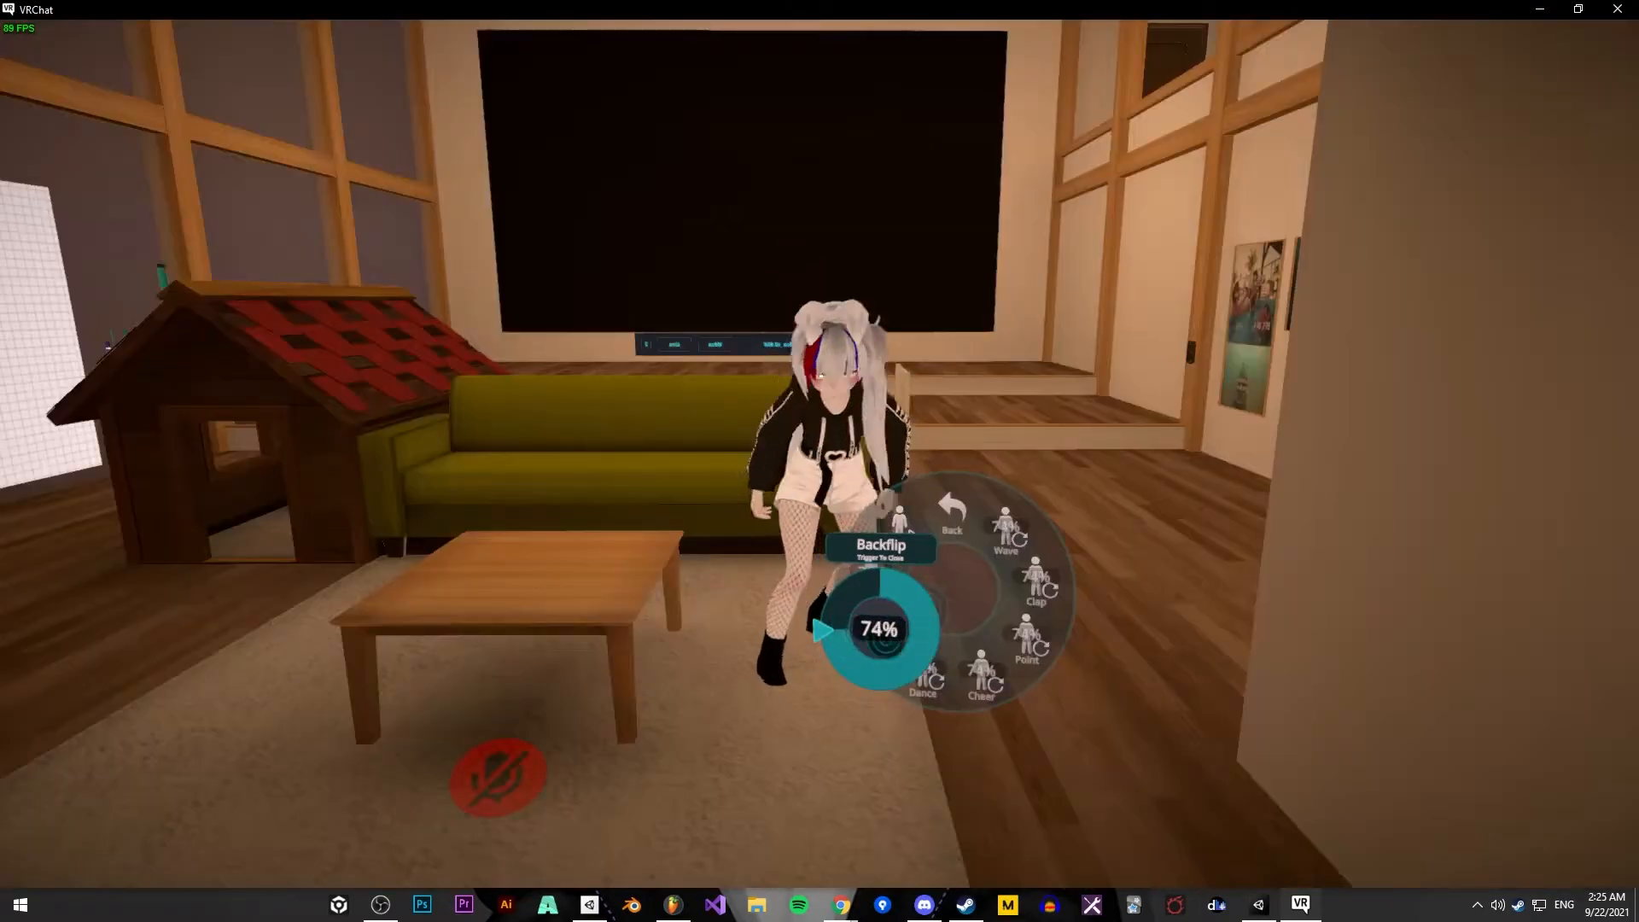
pyautogui.click(879, 596)
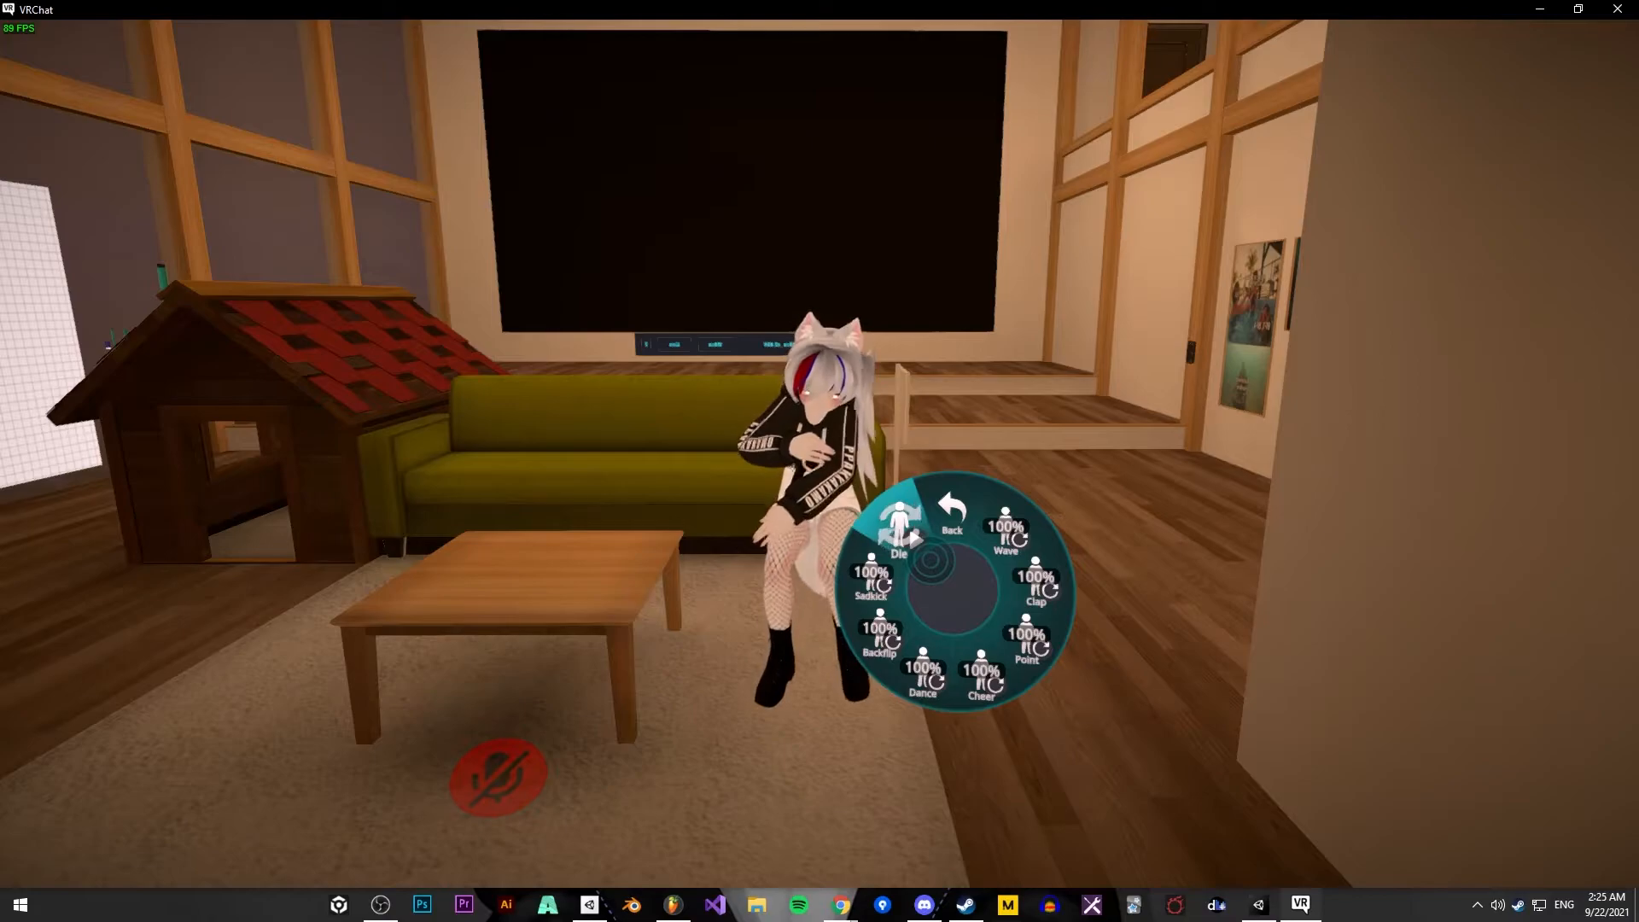
# Leave the default emotes and test the Cripwalk custom emote at about 30% speed
pyautogui.click(952, 563)
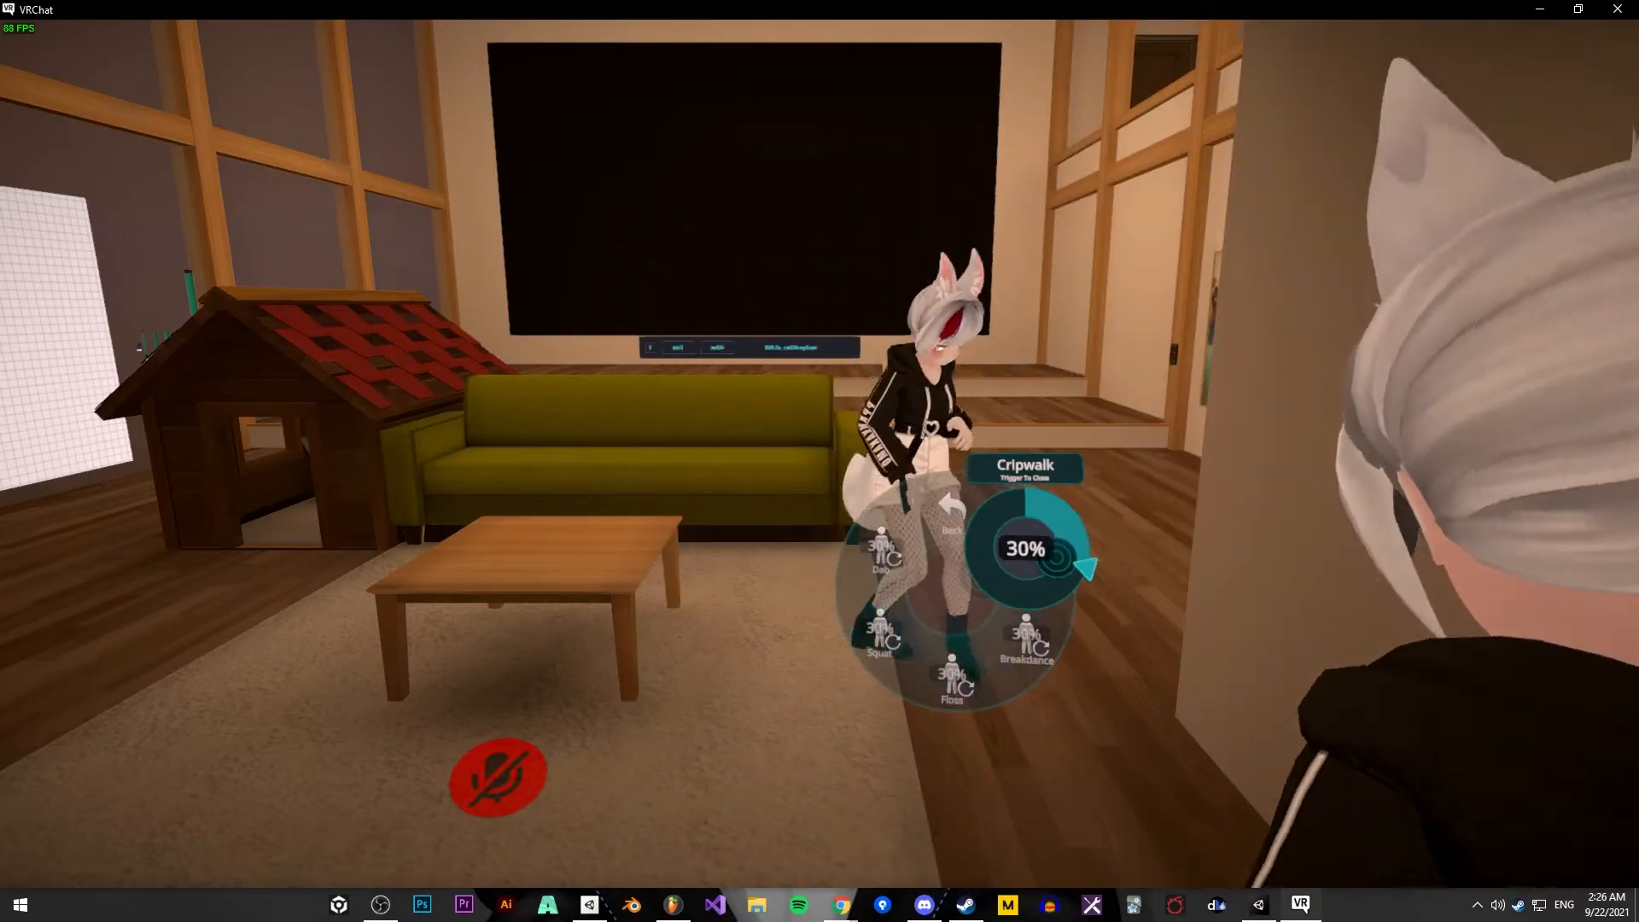
# Raise the custom emote speed to about 94% and leave the radial control
pyautogui.click(922, 582)
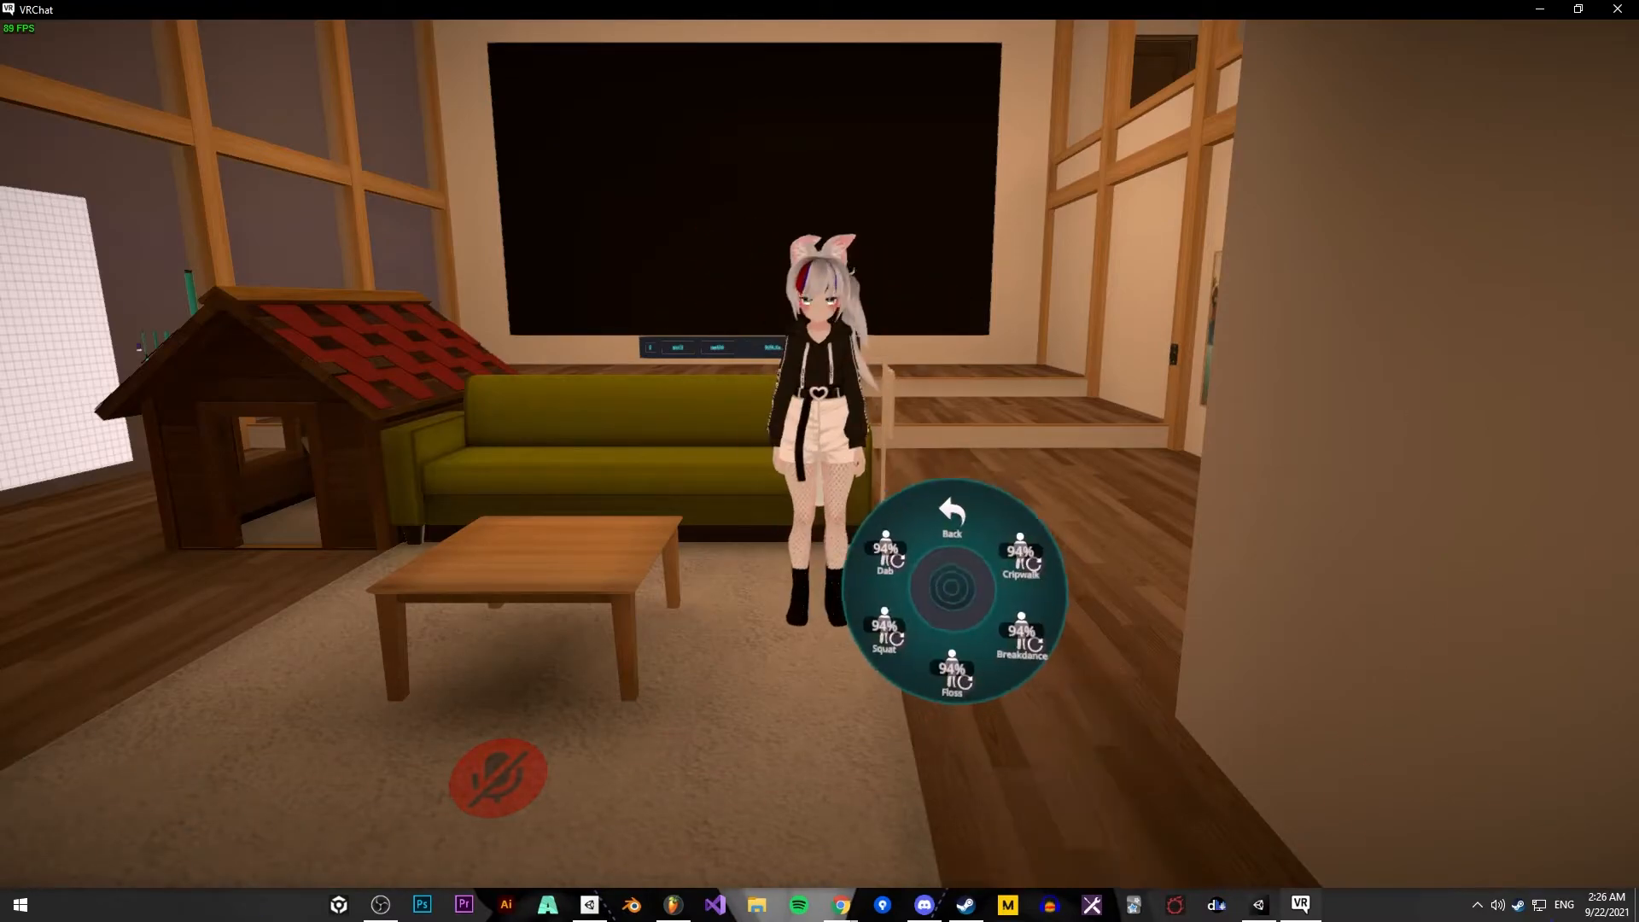
pyautogui.click(859, 493)
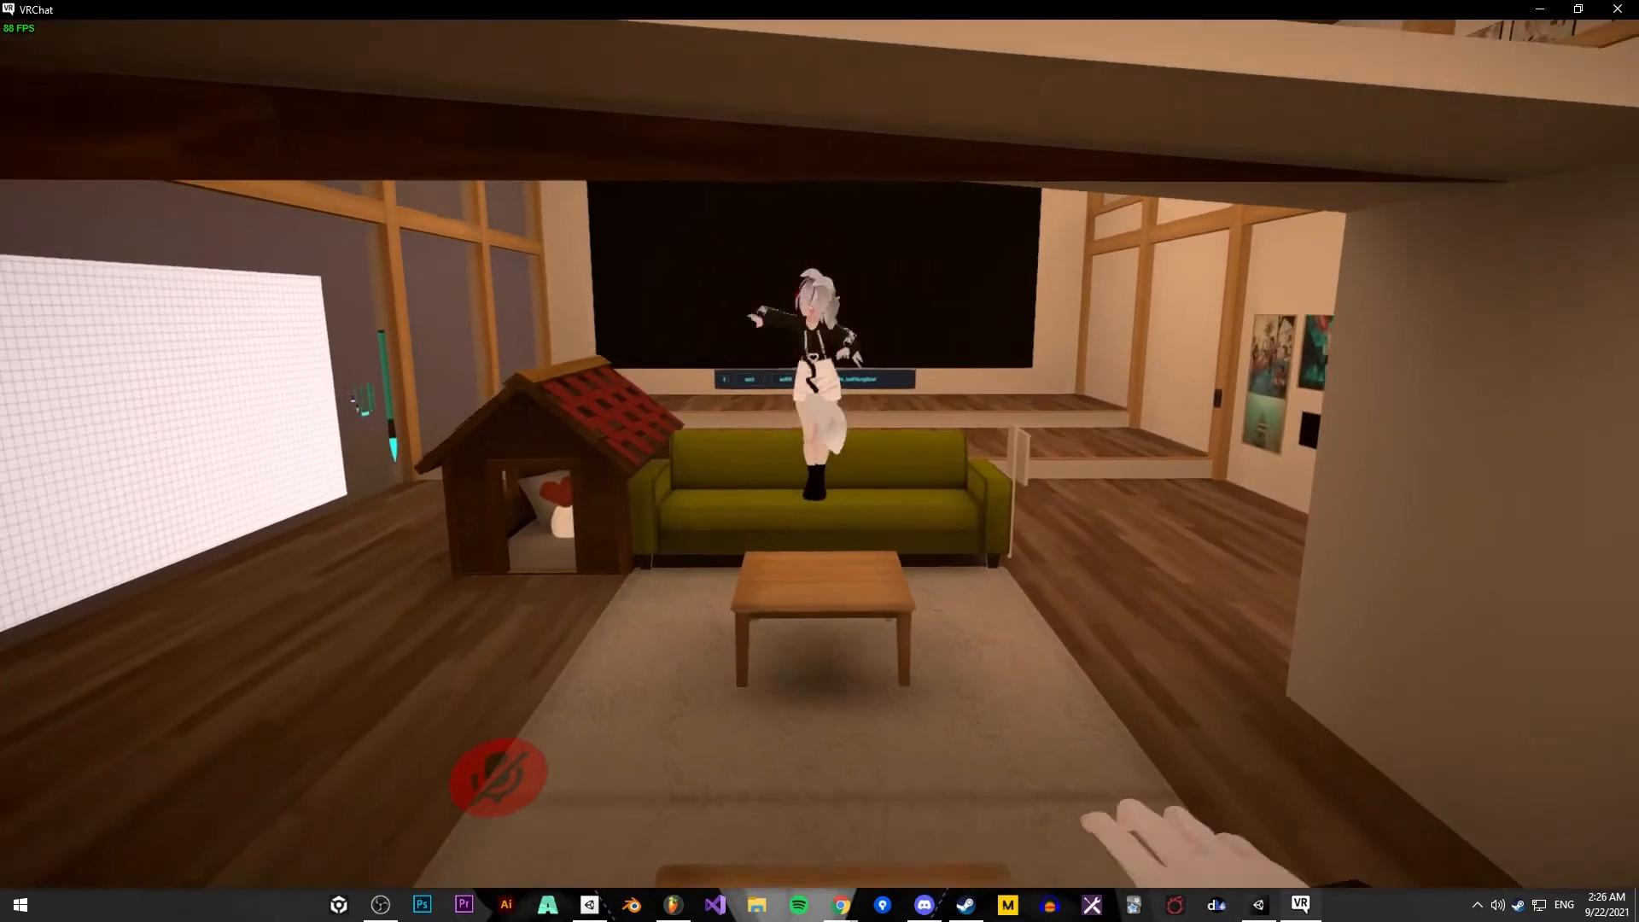
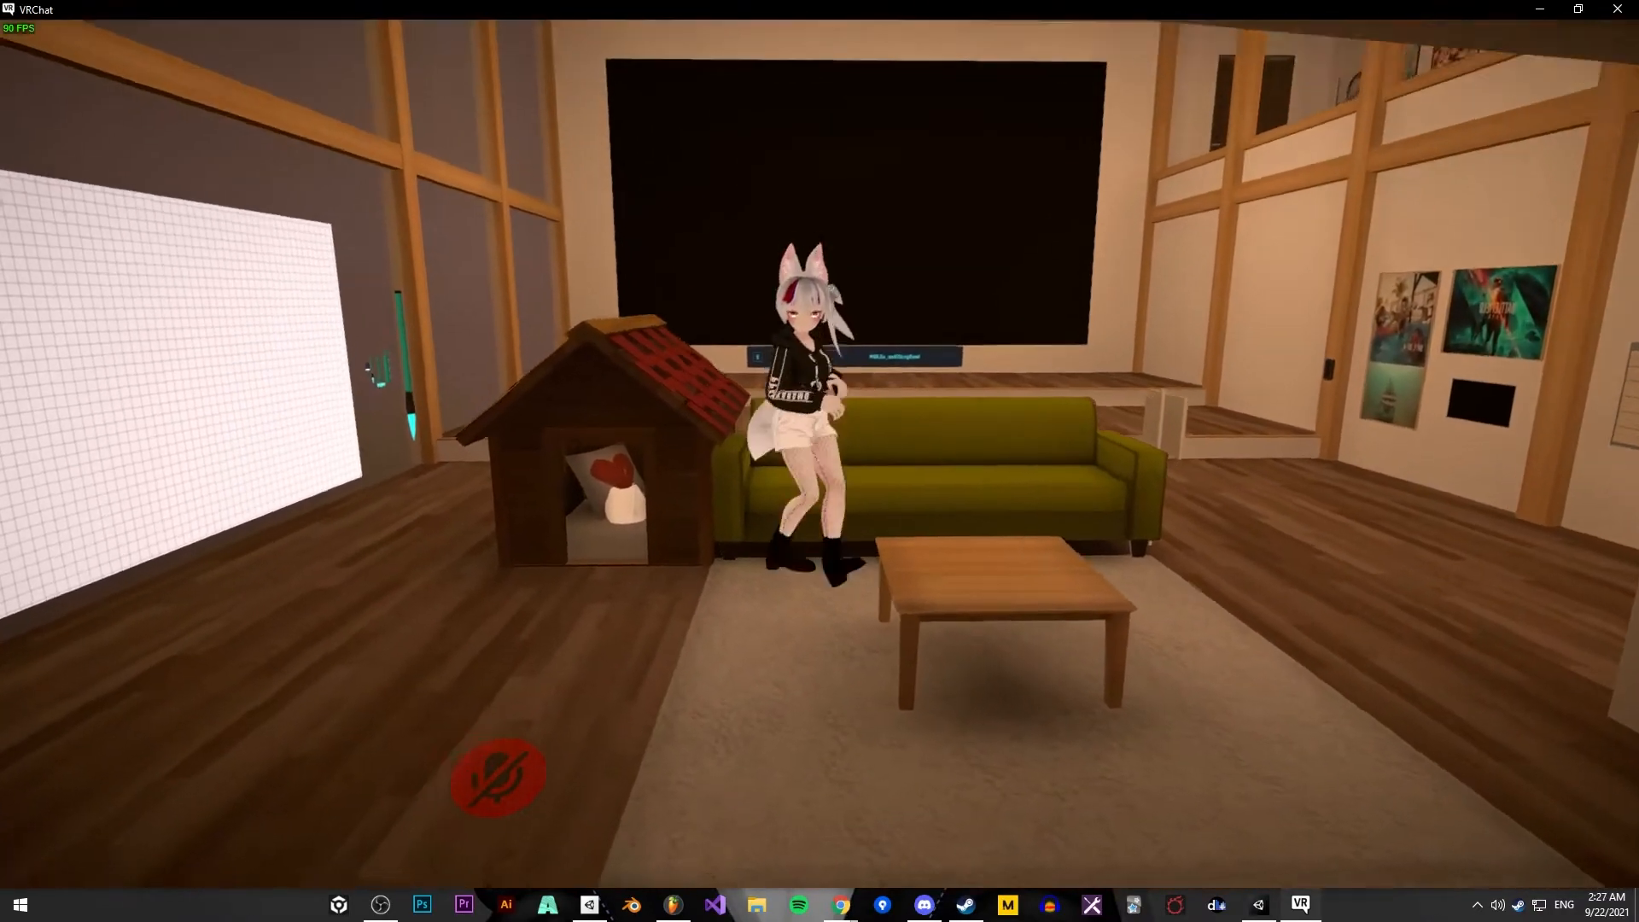
# Switch to Chrome, search for "locomotion fix" and go to the Locomotion FIX (Layer for VRC) page on Gumroad
pyautogui.press('super')
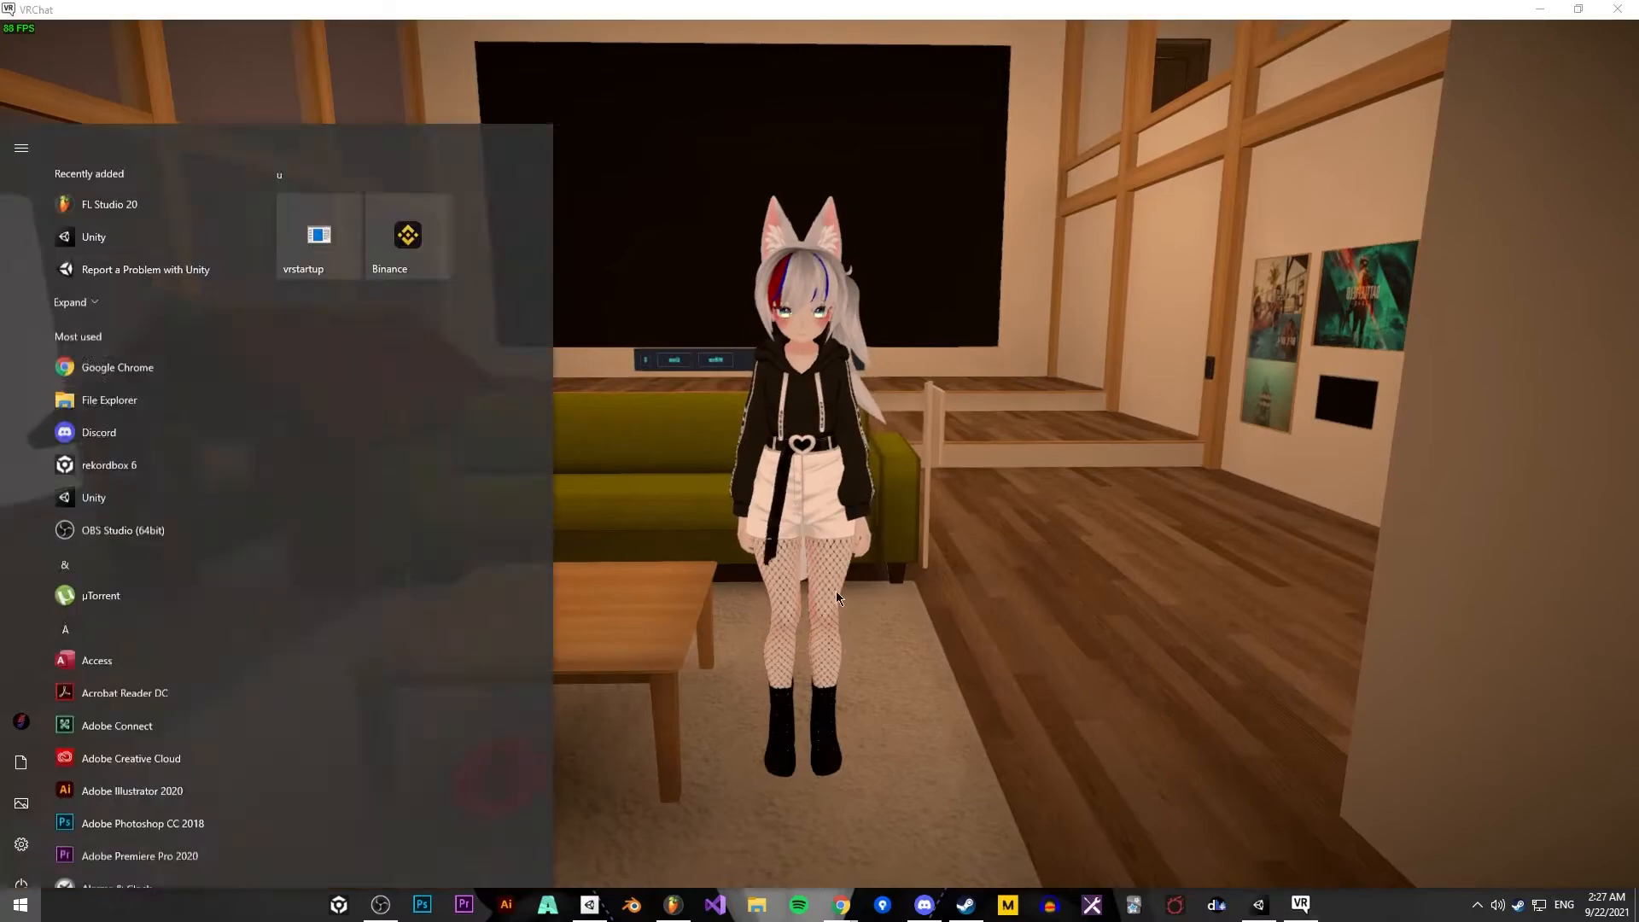
pyautogui.press('super')
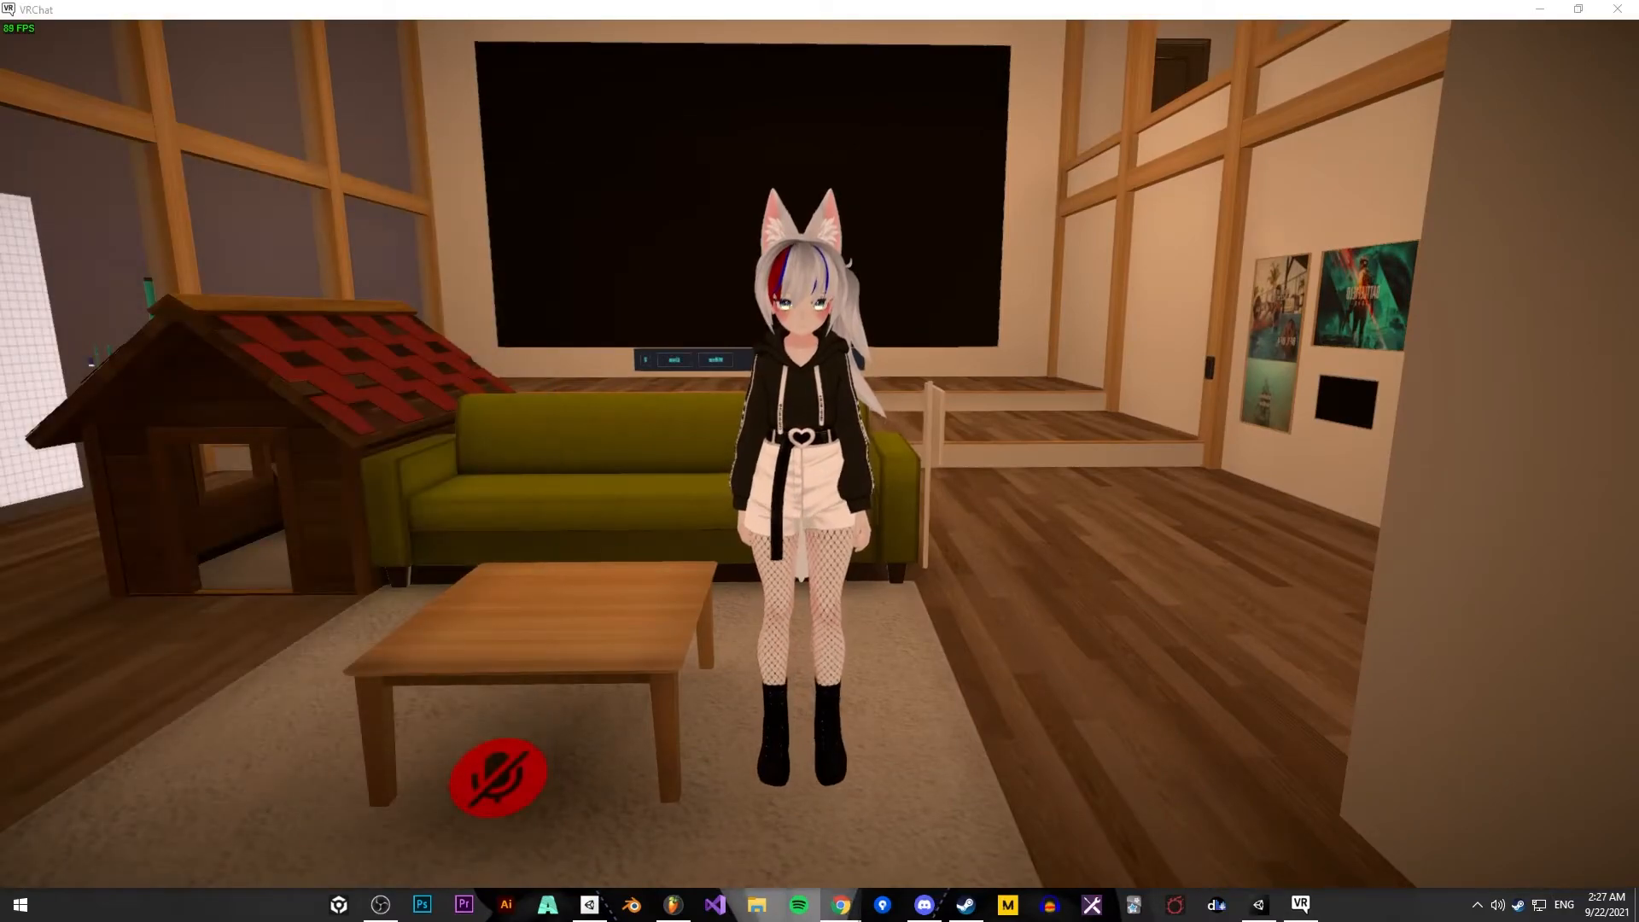
pyautogui.moveTo(634, 17); pyautogui.dragTo(634, 2)
pyautogui.write('locom')
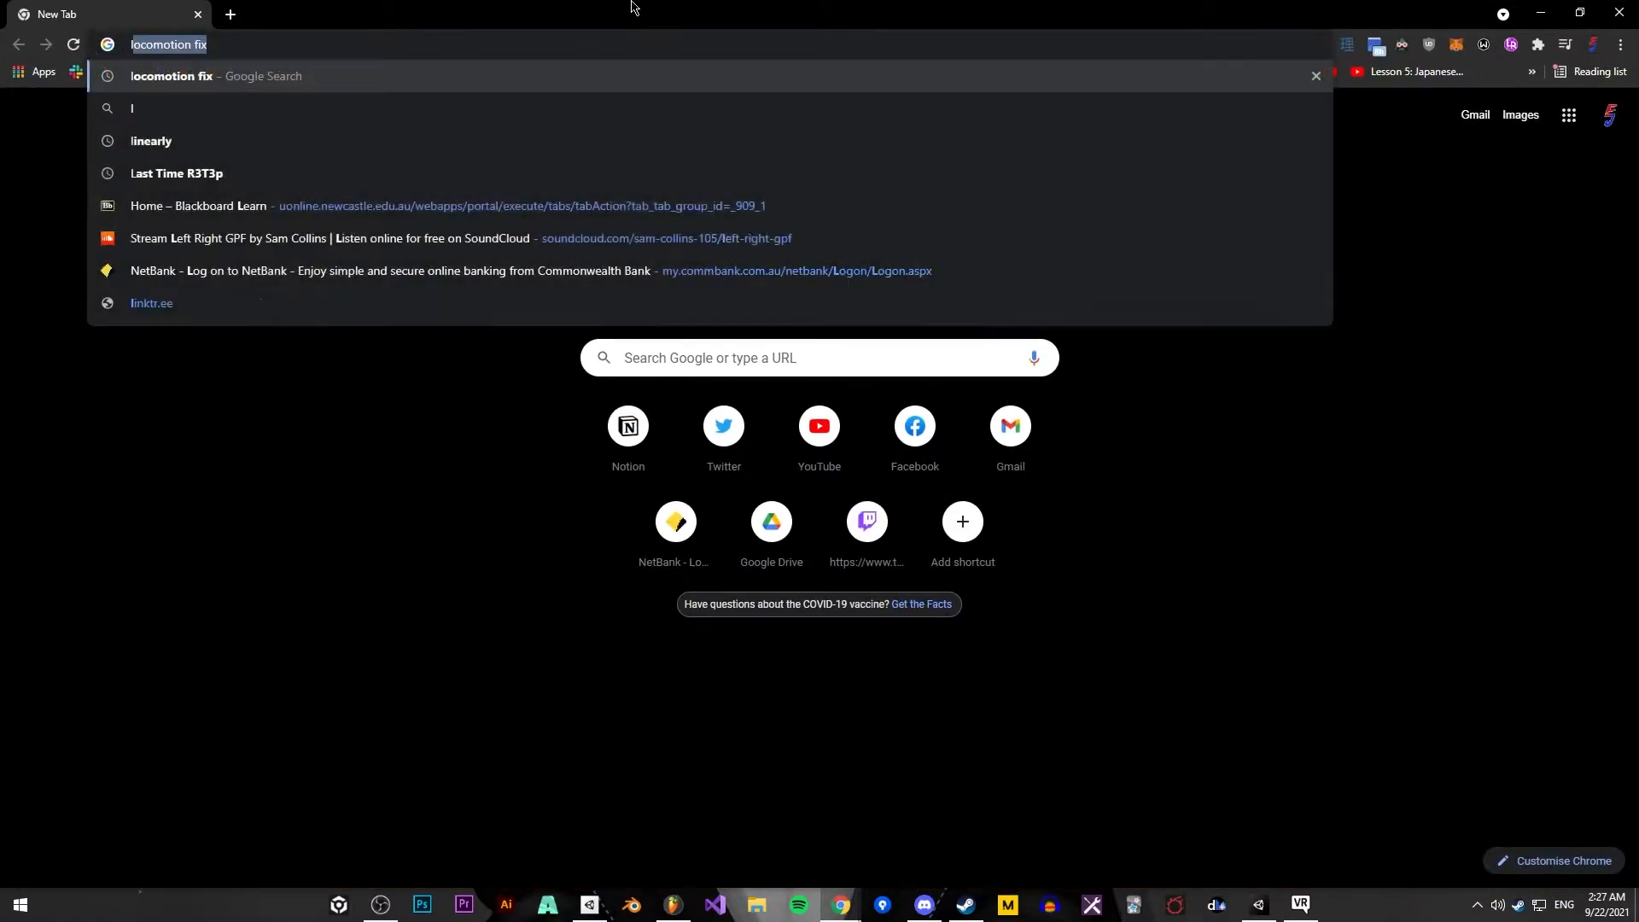
pyautogui.write('otion fix')
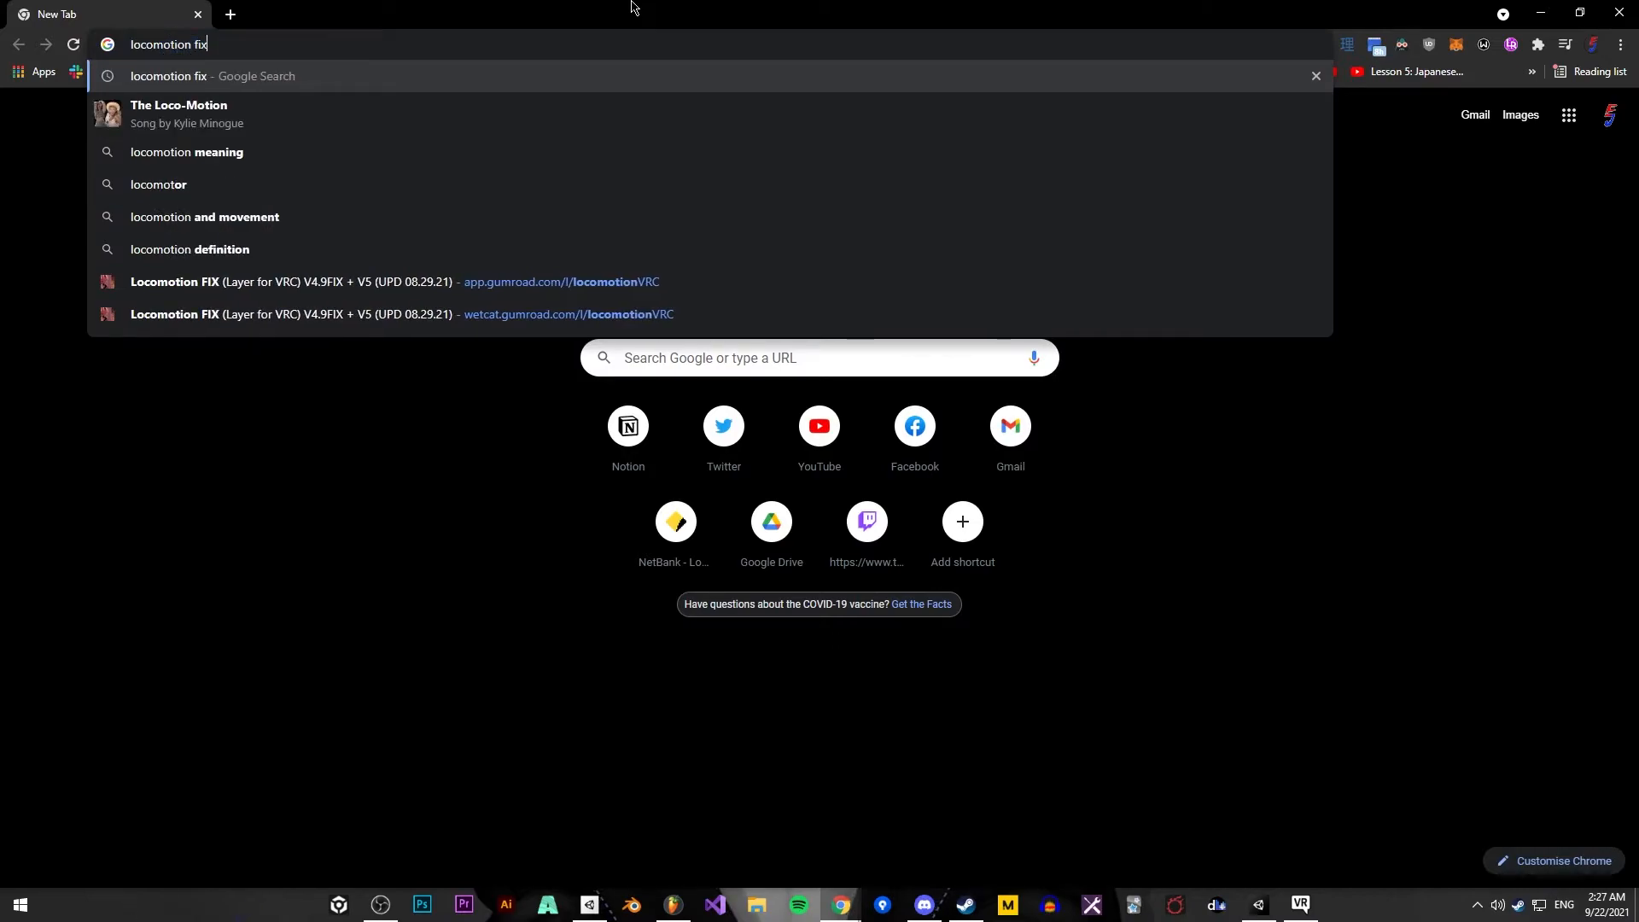
pyautogui.press('Return')
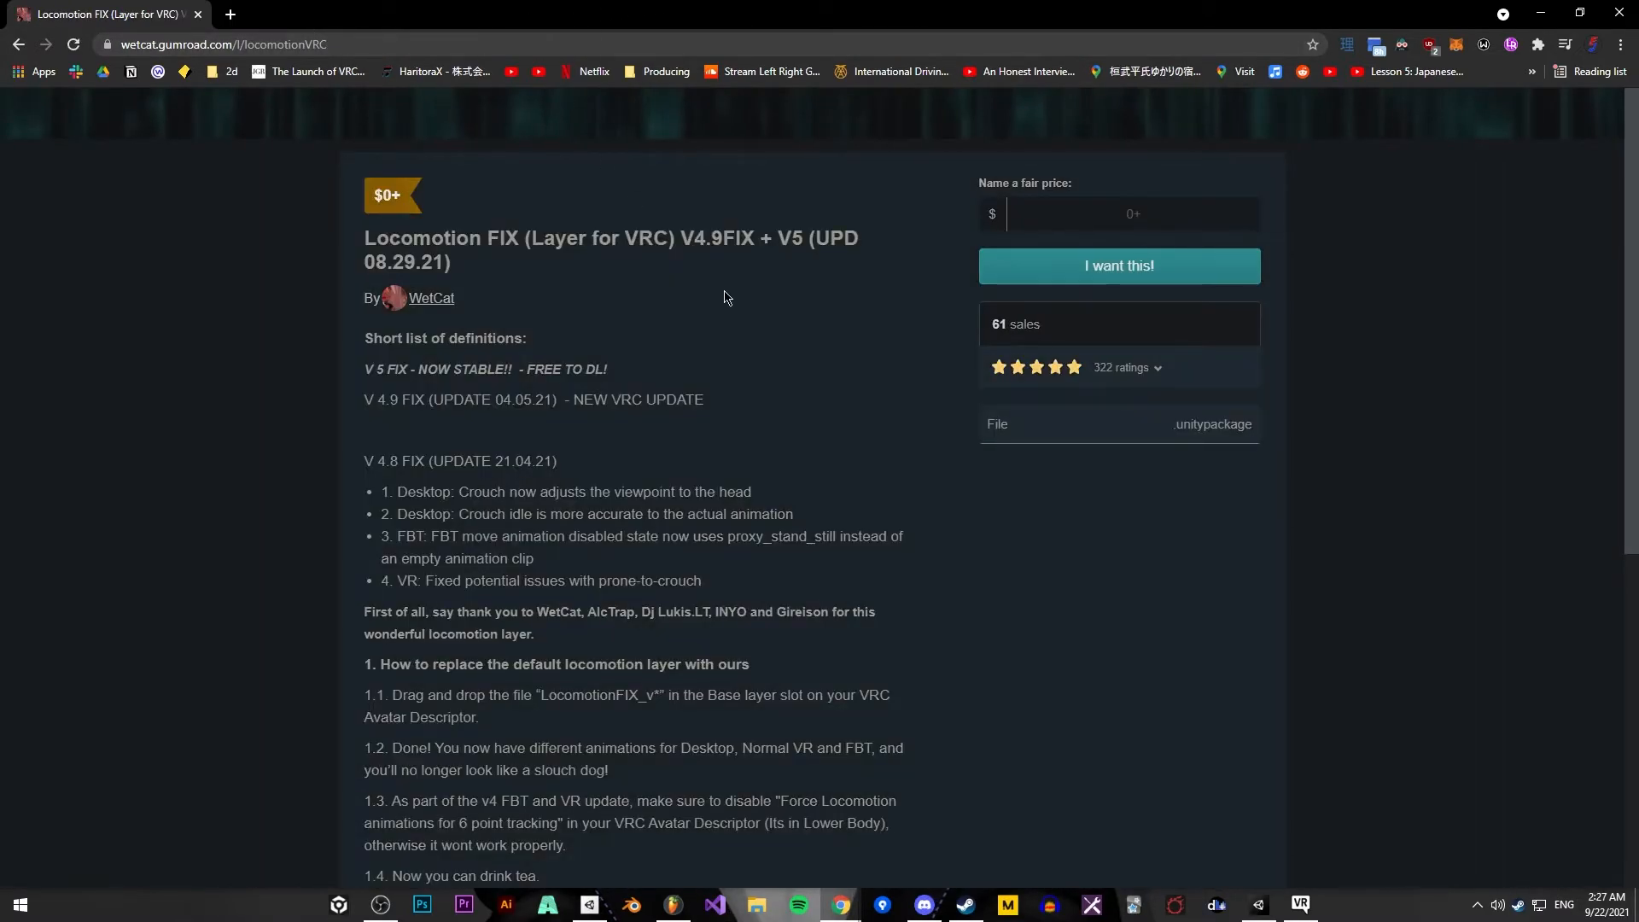
# Enter a price of $0 for the Locomotion FIX package and submit it
pyautogui.scroll(-1, 731, 325)
pyautogui.scroll(3, 751, 376)
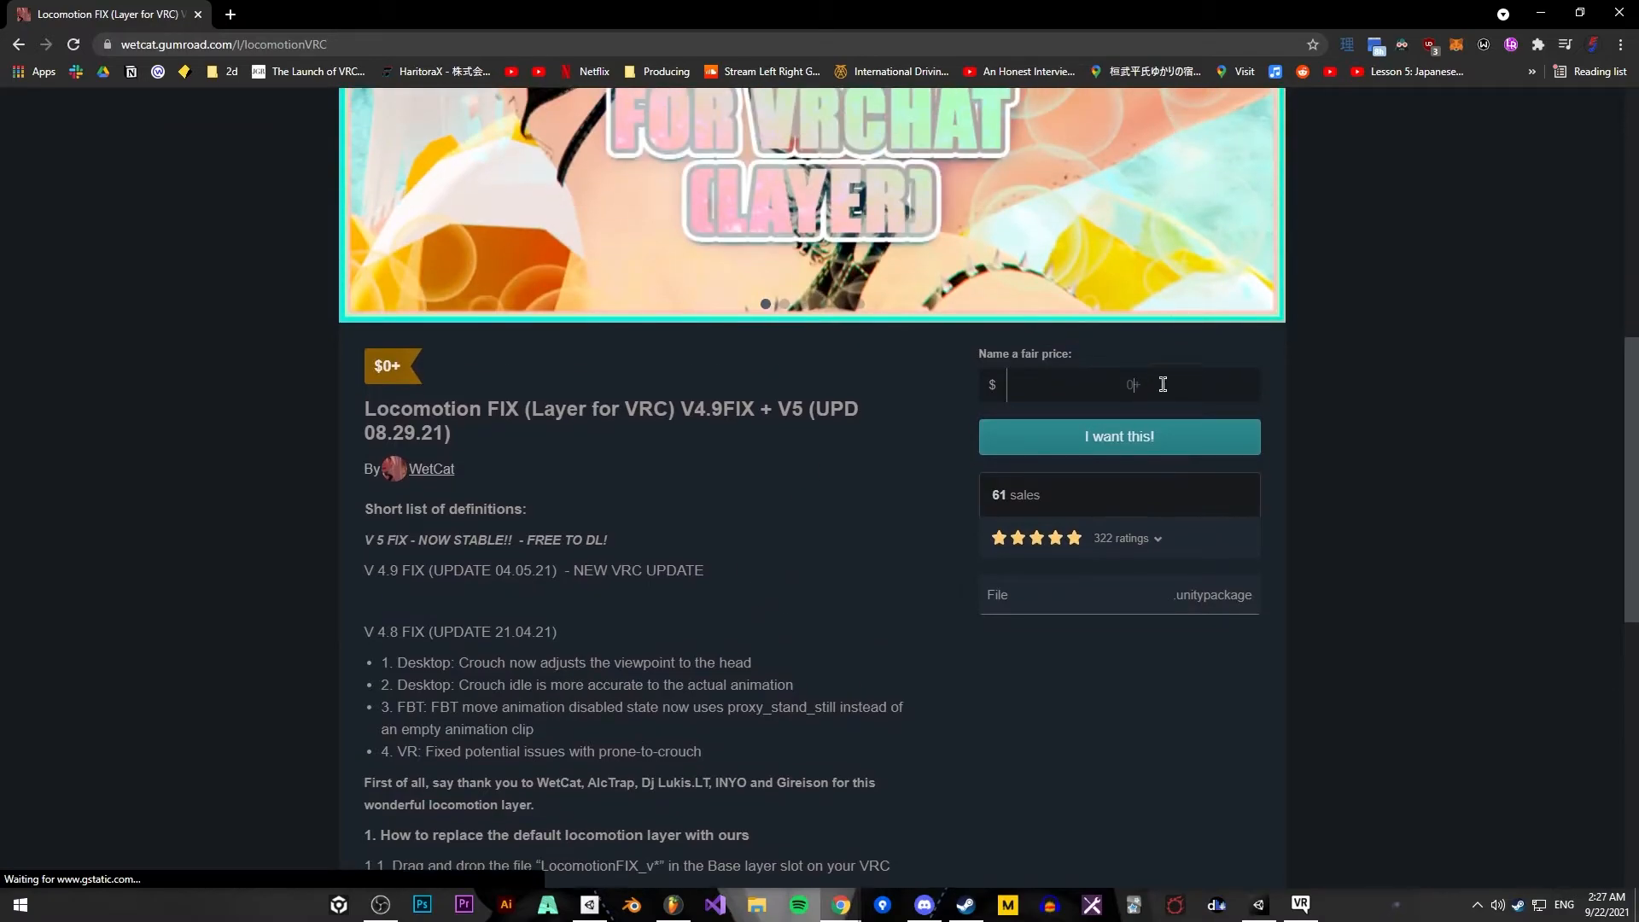
pyautogui.click(1010, 397)
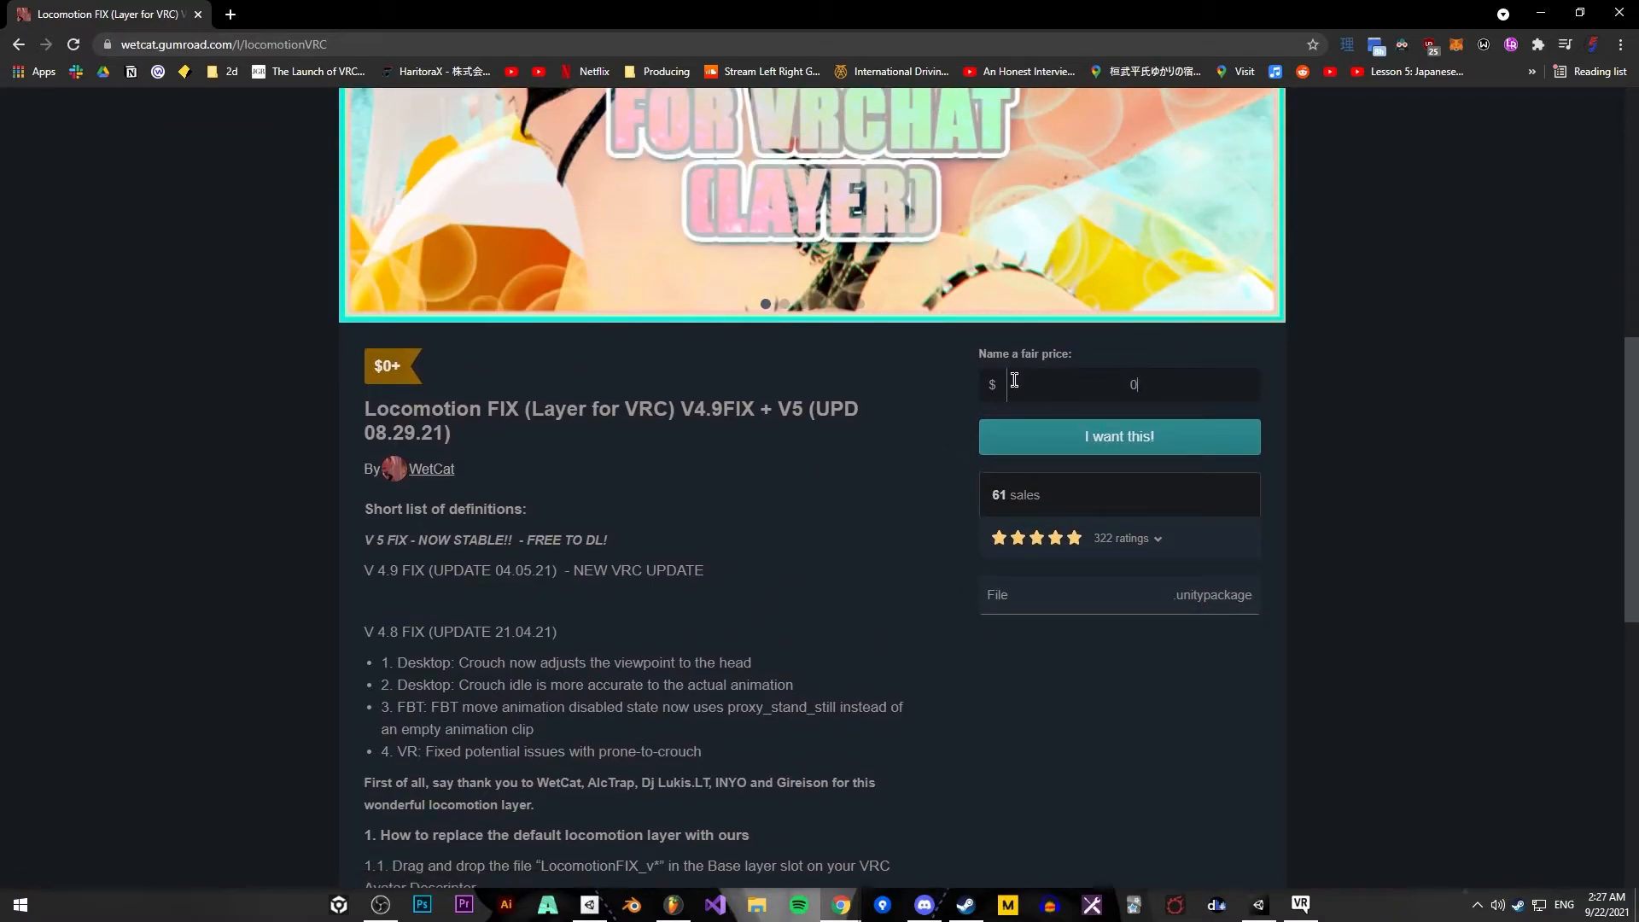
pyautogui.press('Return')
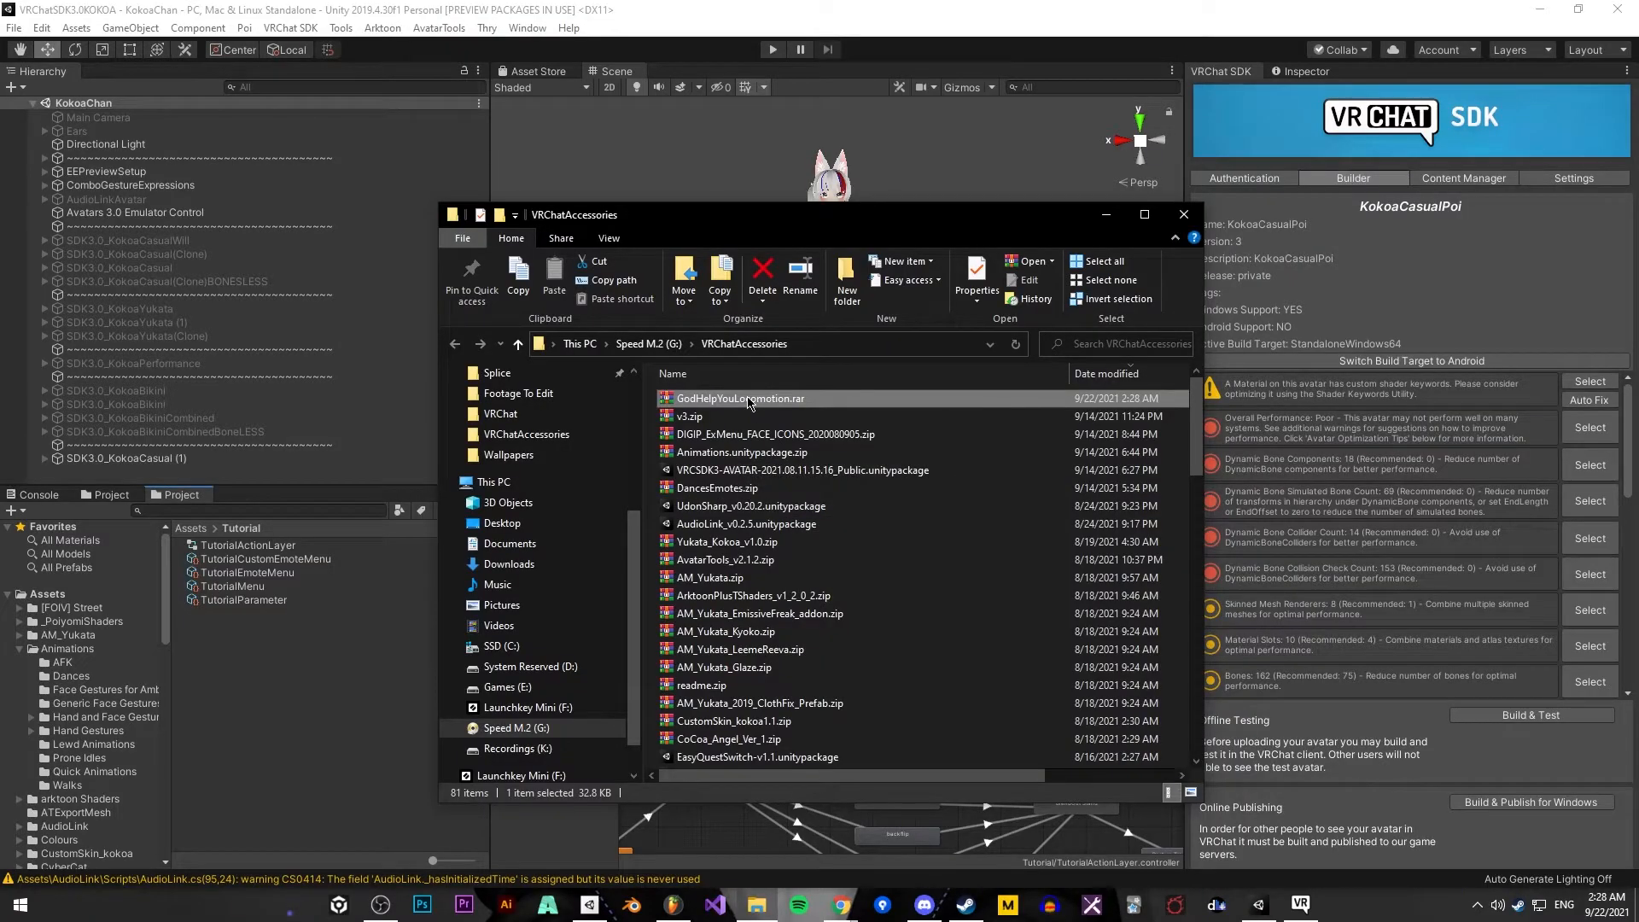
# Check the contents of GodHelpYouLocomotion.rar and extract it into the VRChatAccessories folder, replacing all existing files
pyautogui.doubleClick(749, 401)
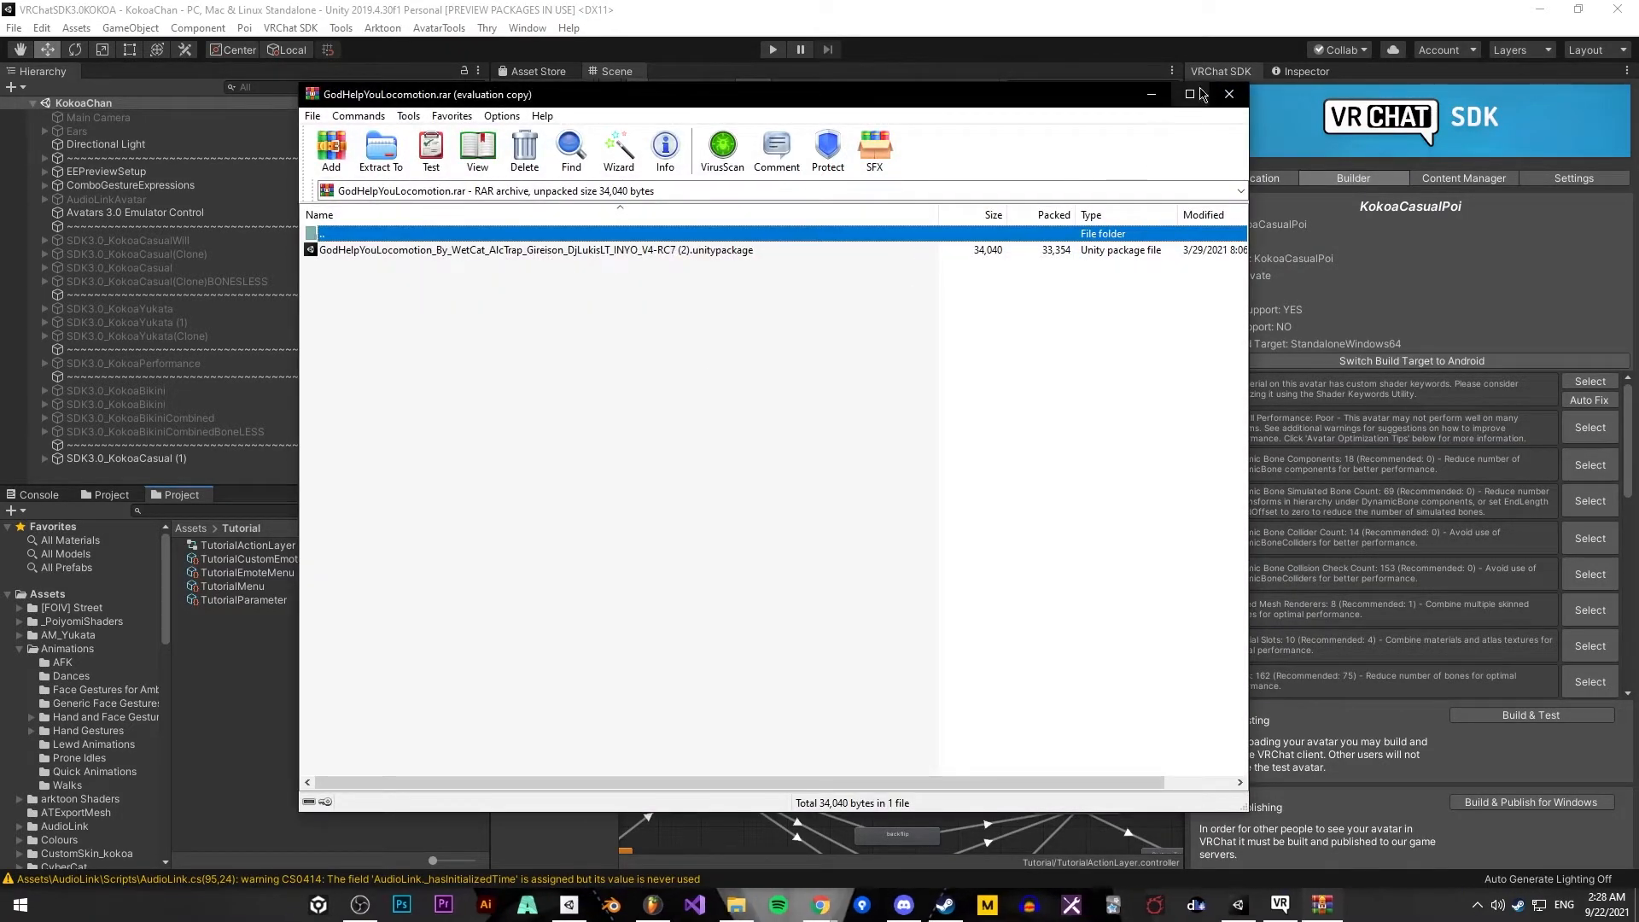
pyautogui.click(910, 389)
pyautogui.click(1228, 95)
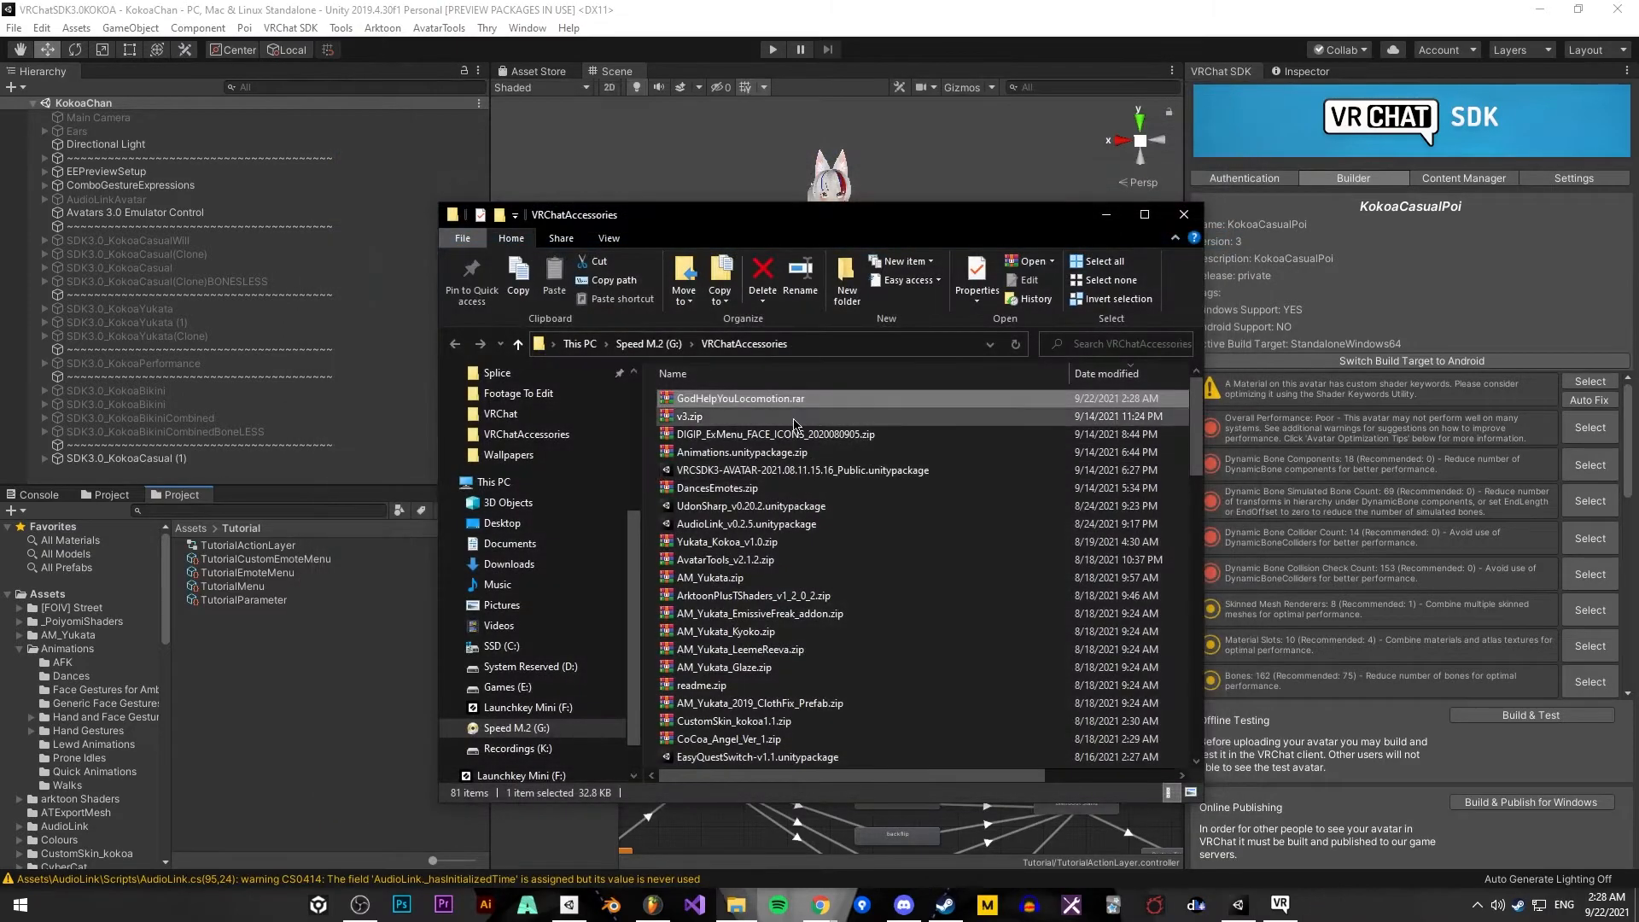
pyautogui.rightClick(798, 398)
pyautogui.click(580, 486)
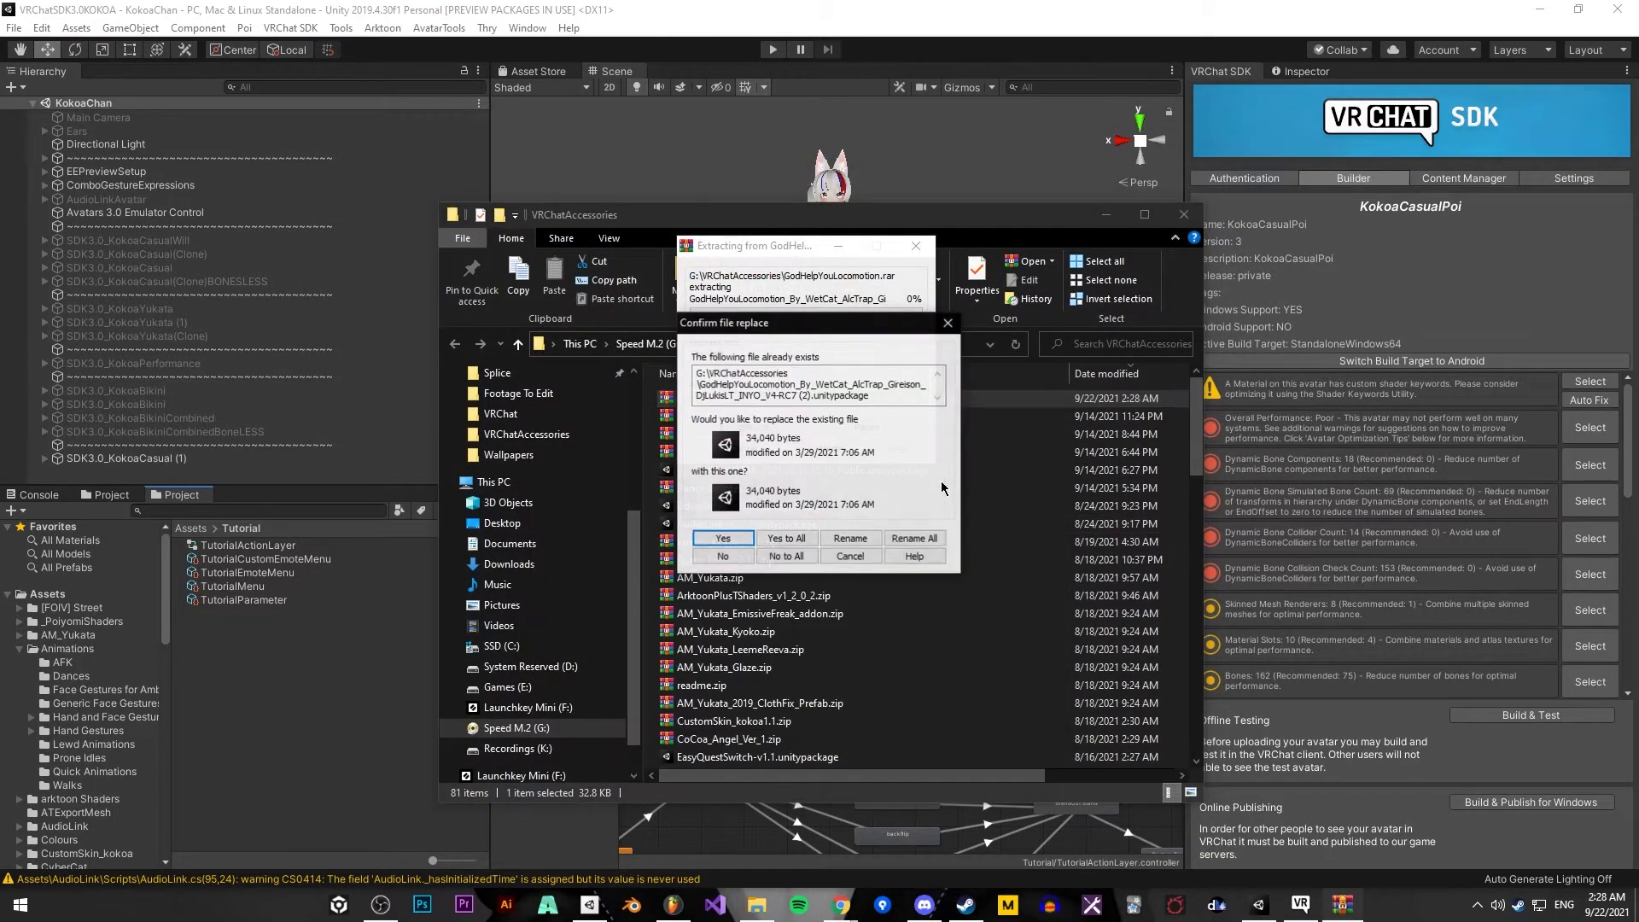
pyautogui.click(786, 539)
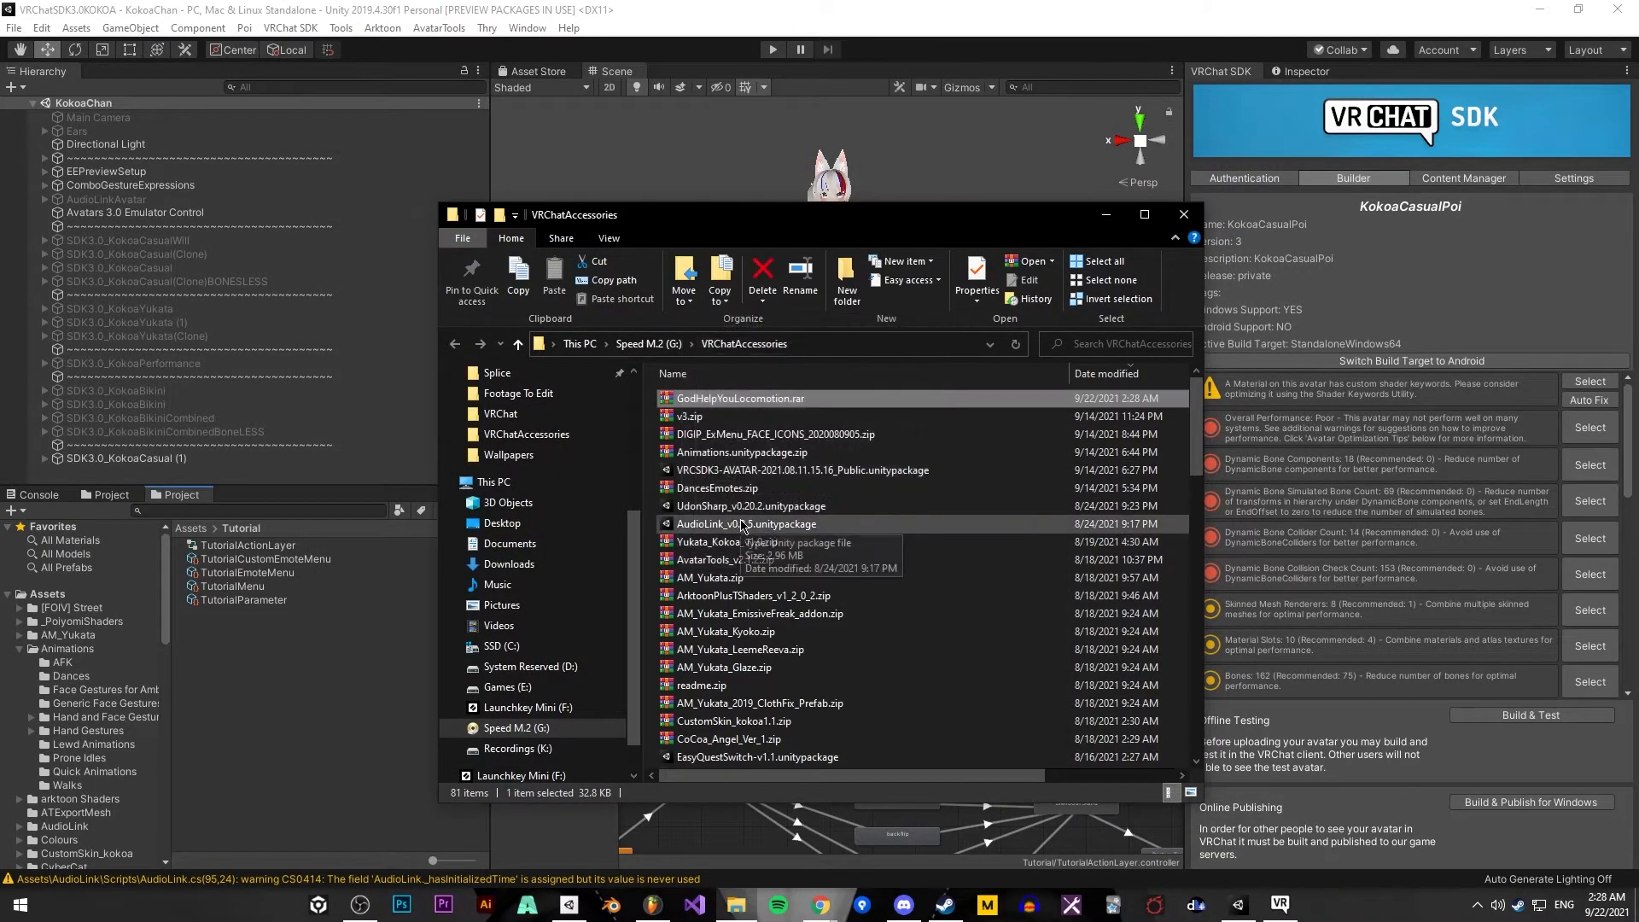
# Find the extracted GodHelpYouLocomotion V4-RC7 unitypackage in the folder and import it into the Unity project
pyautogui.scroll(-6, 939, 512)
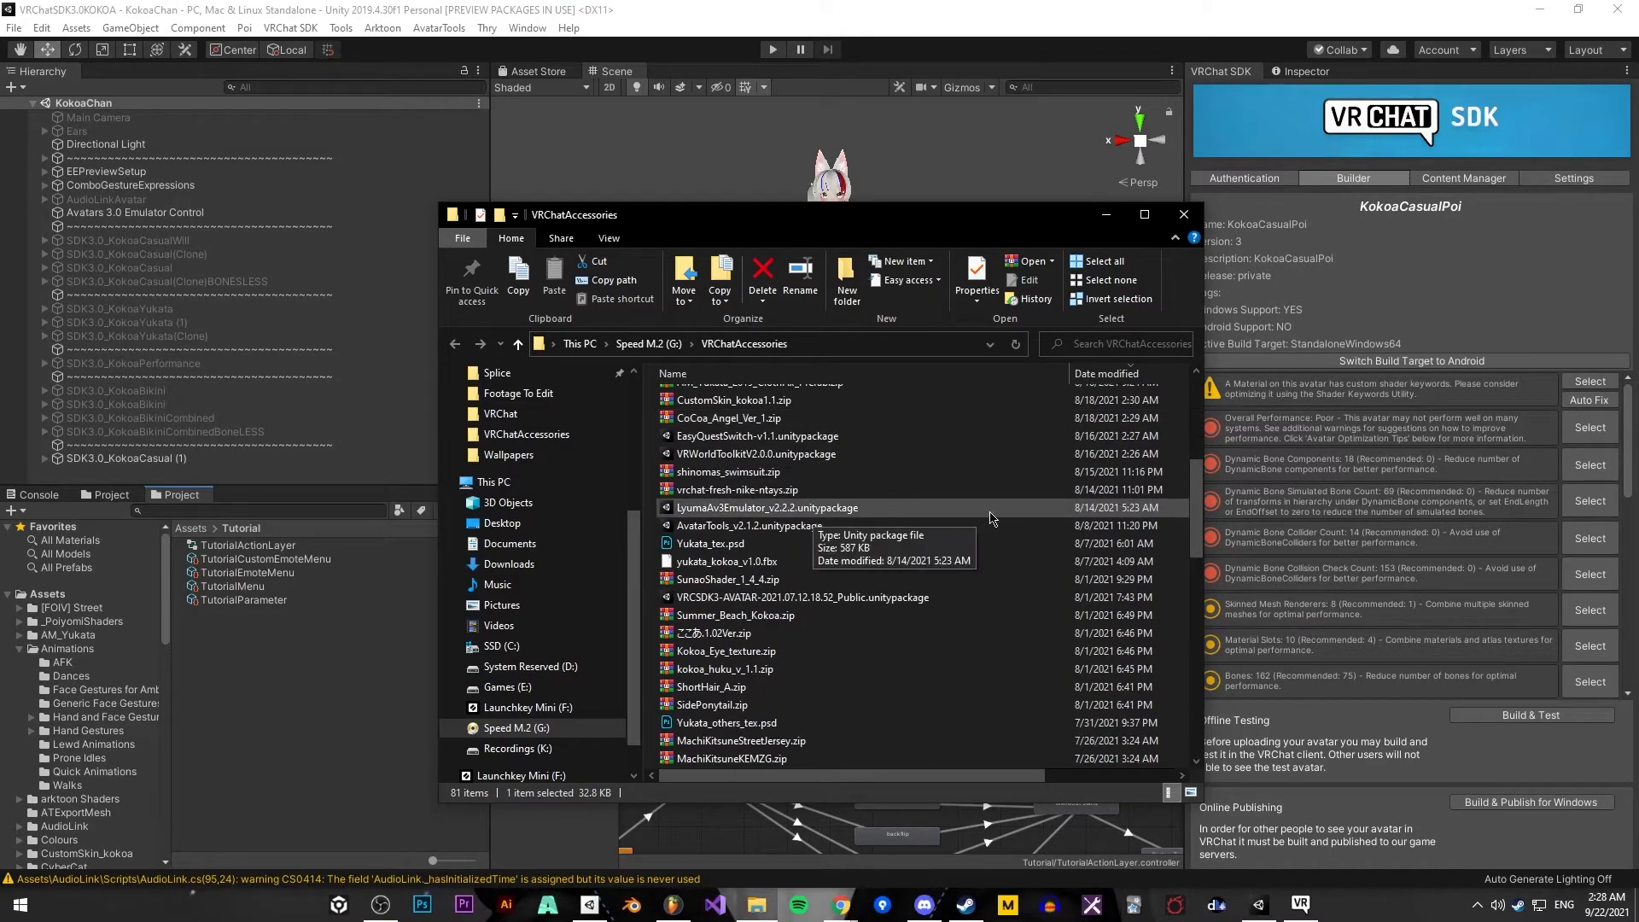
pyautogui.scroll(-10, 939, 514)
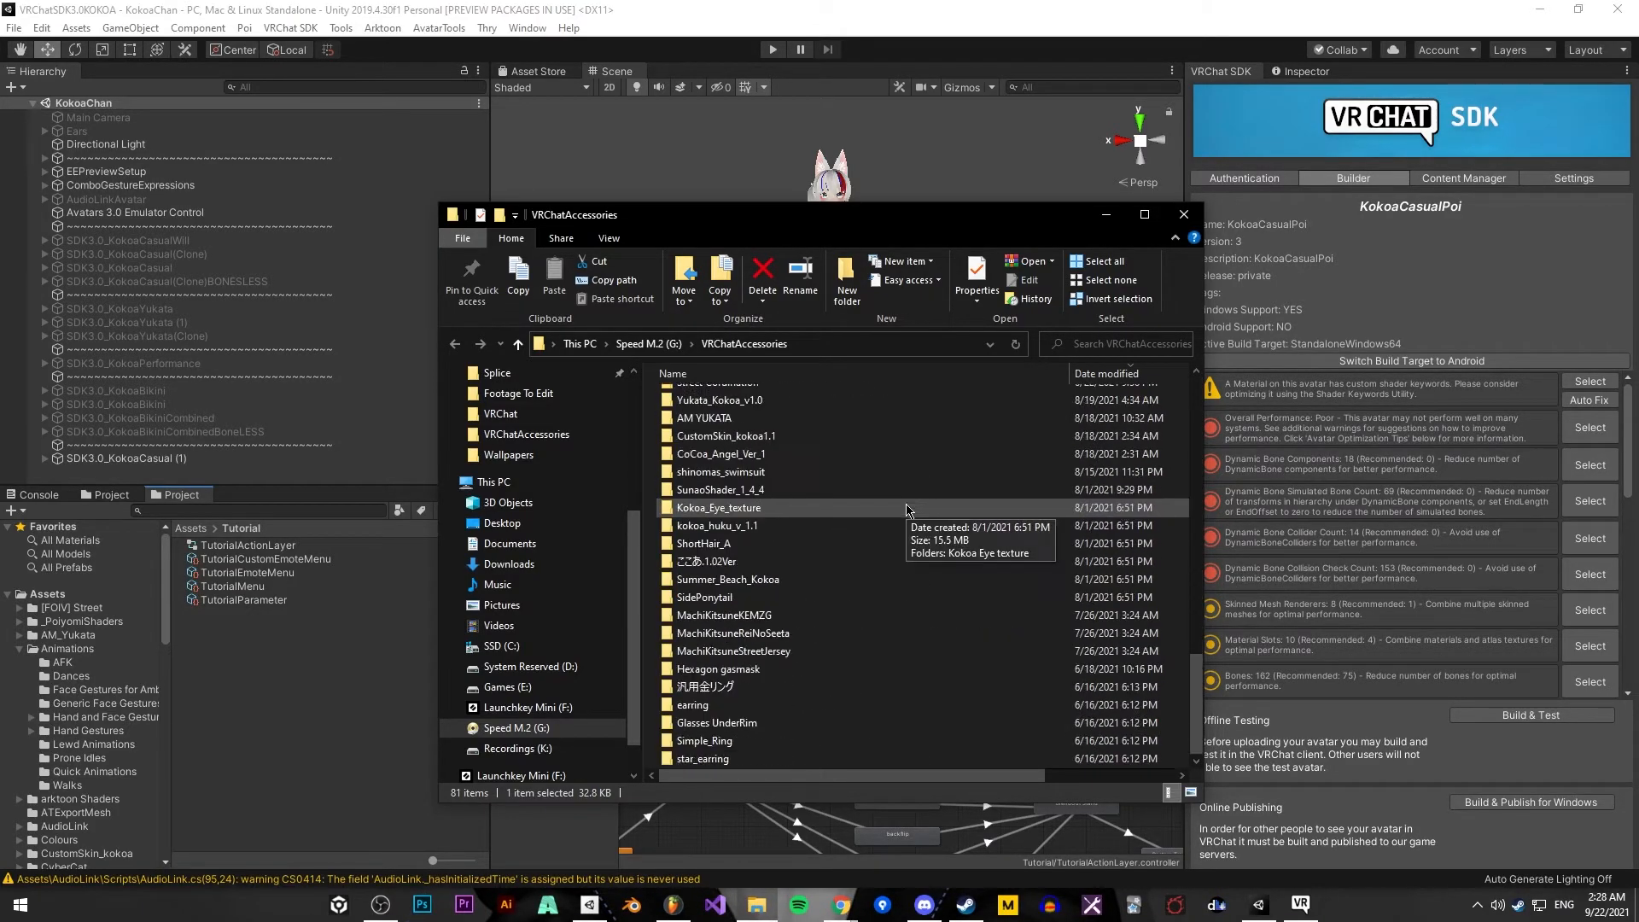
pyautogui.scroll(7, 906, 512)
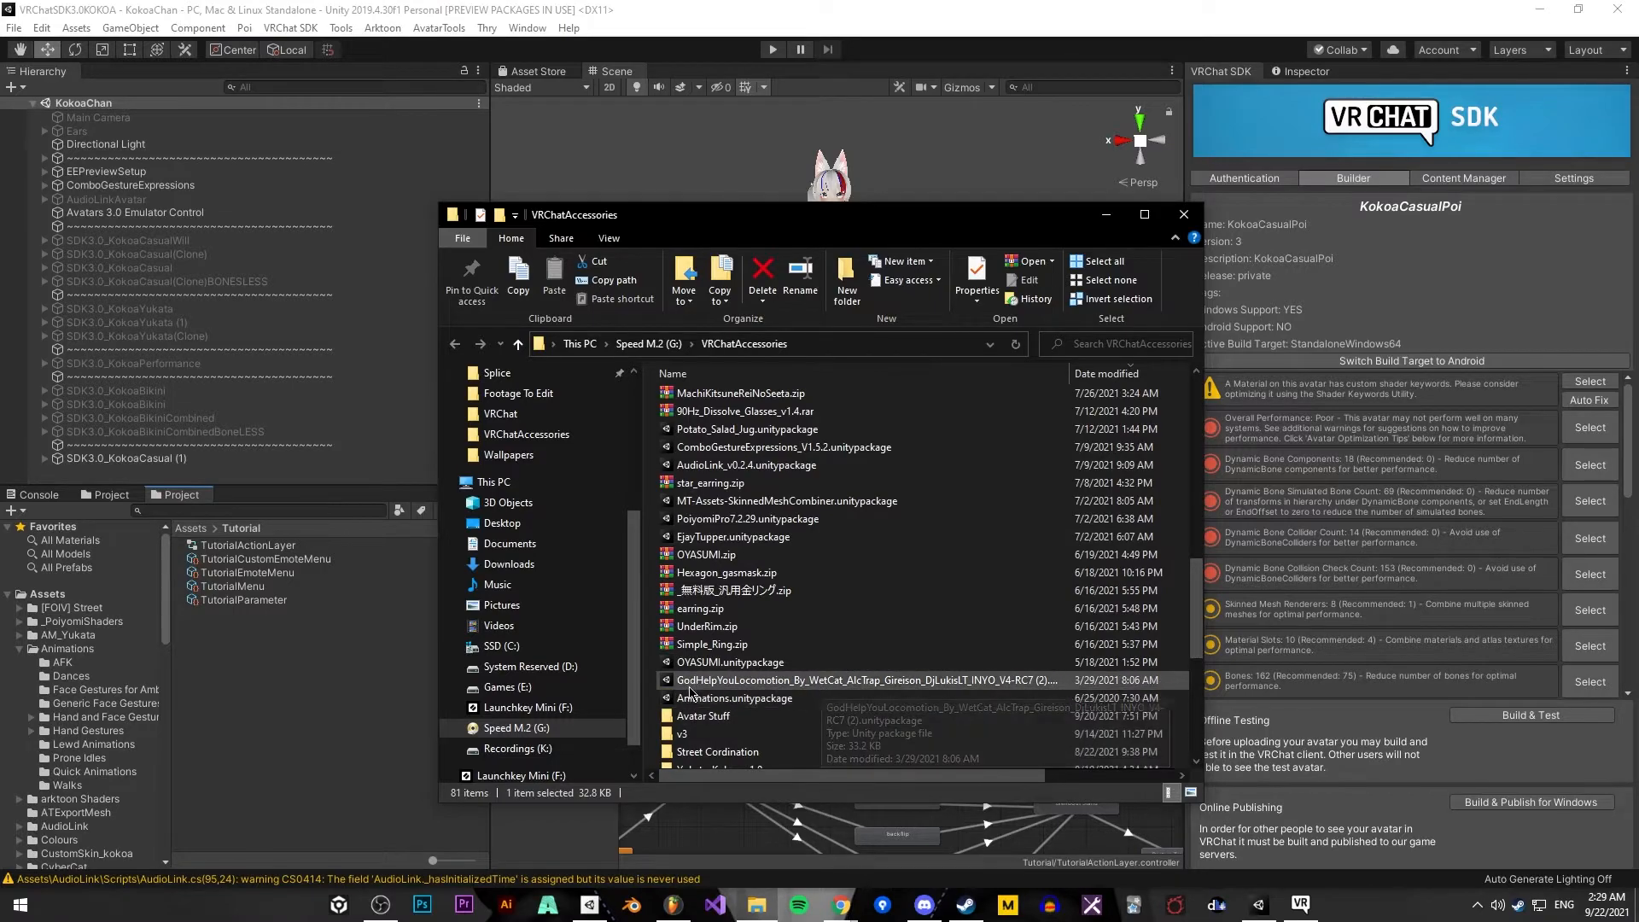
pyautogui.doubleClick(816, 683)
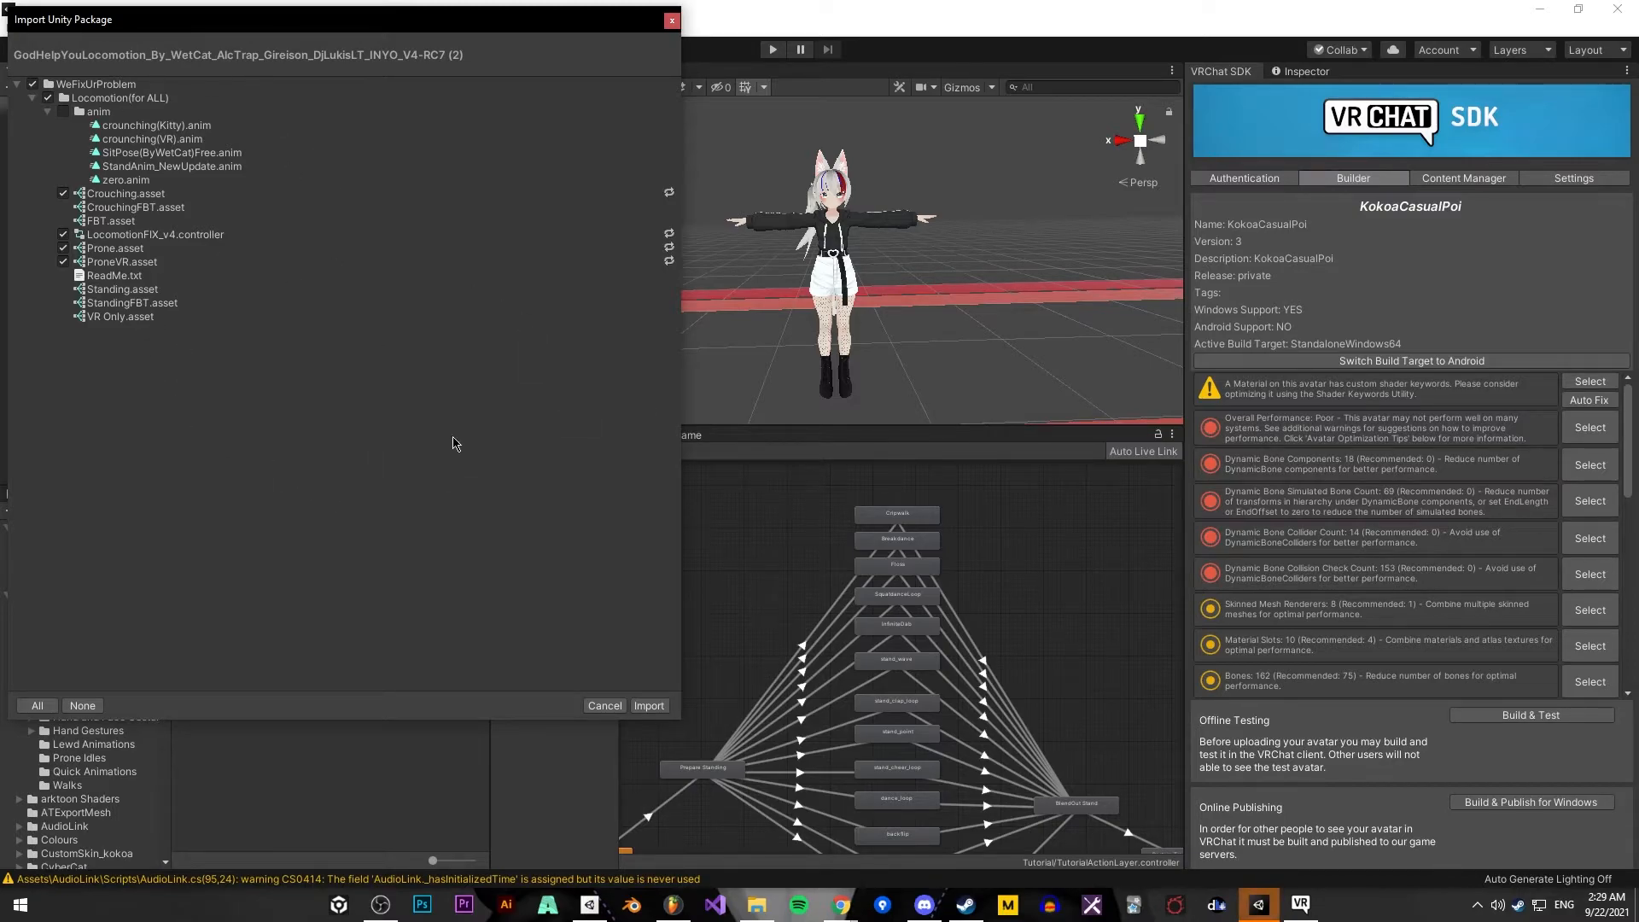
pyautogui.click(649, 707)
# Assign LocomotionFIX_v4 as the Base playable layer in the avatar descriptor of SDK3.0_KokoaCasual (1)
pyautogui.moveTo(837, 427); pyautogui.dragTo(840, 573)
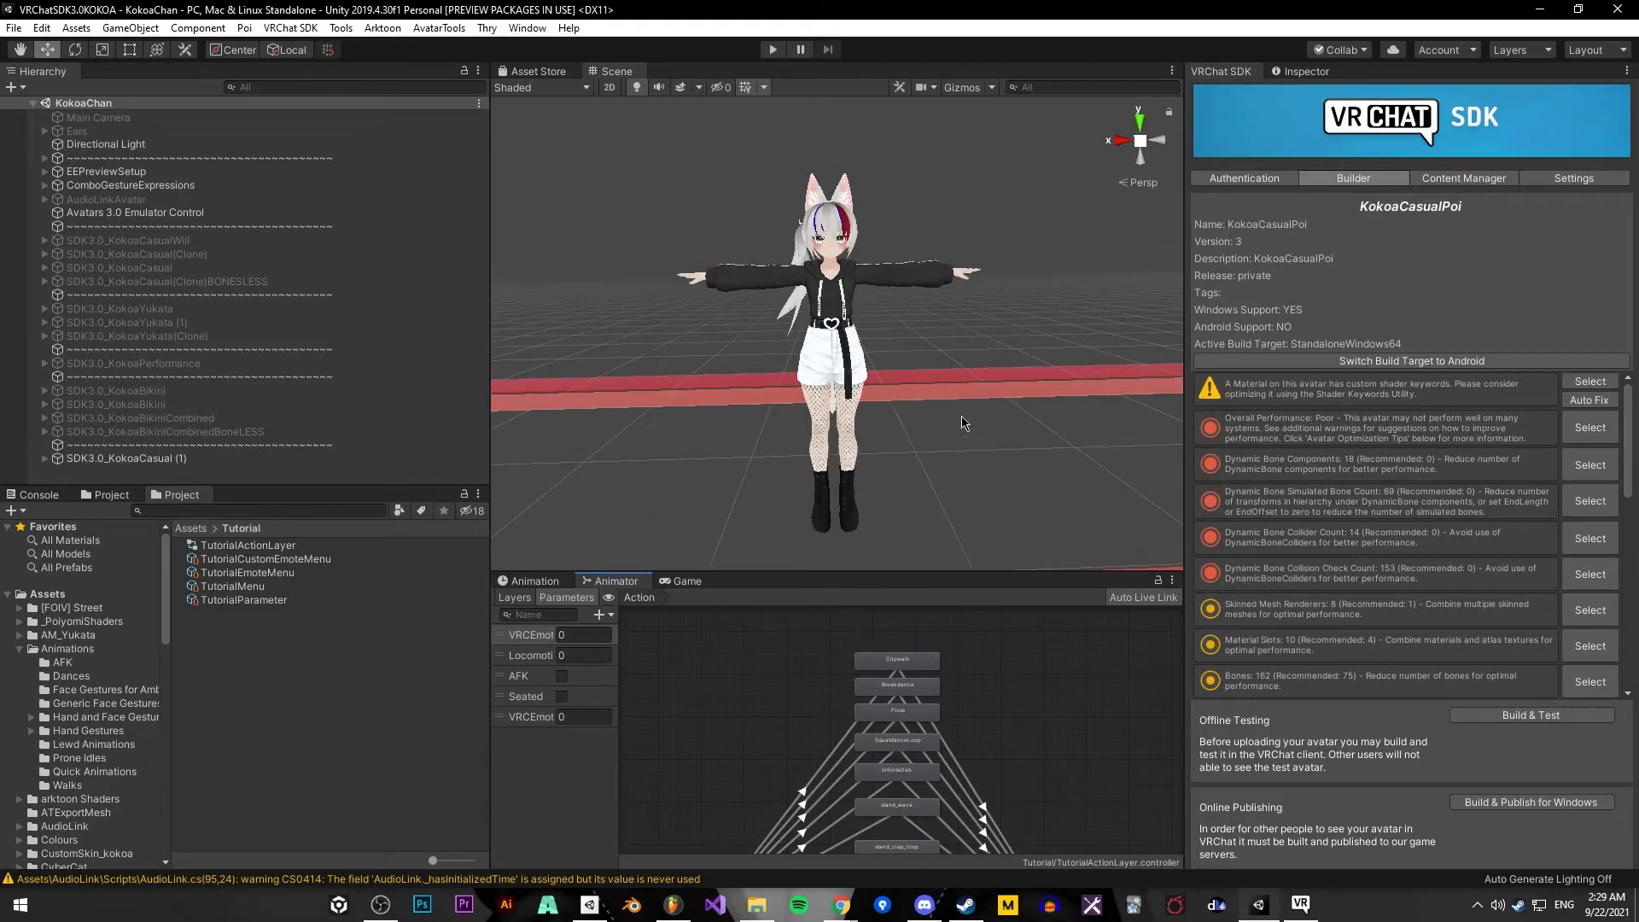
pyautogui.click(1281, 75)
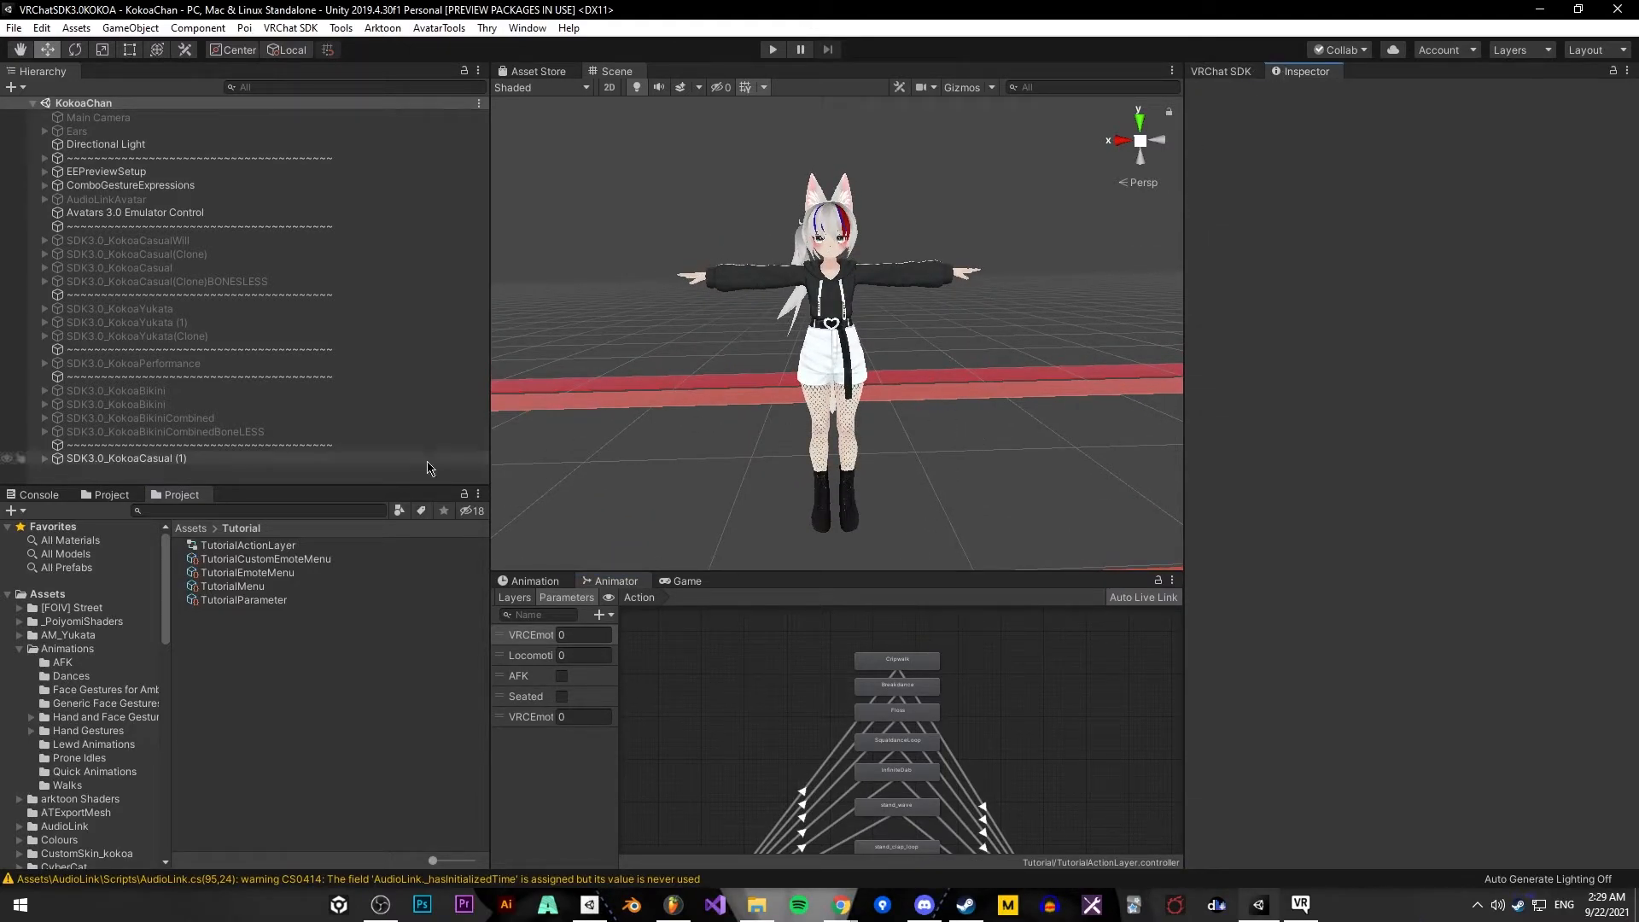
pyautogui.click(234, 458)
pyautogui.moveTo(718, 301); pyautogui.dragTo(715, 345, button='middle')
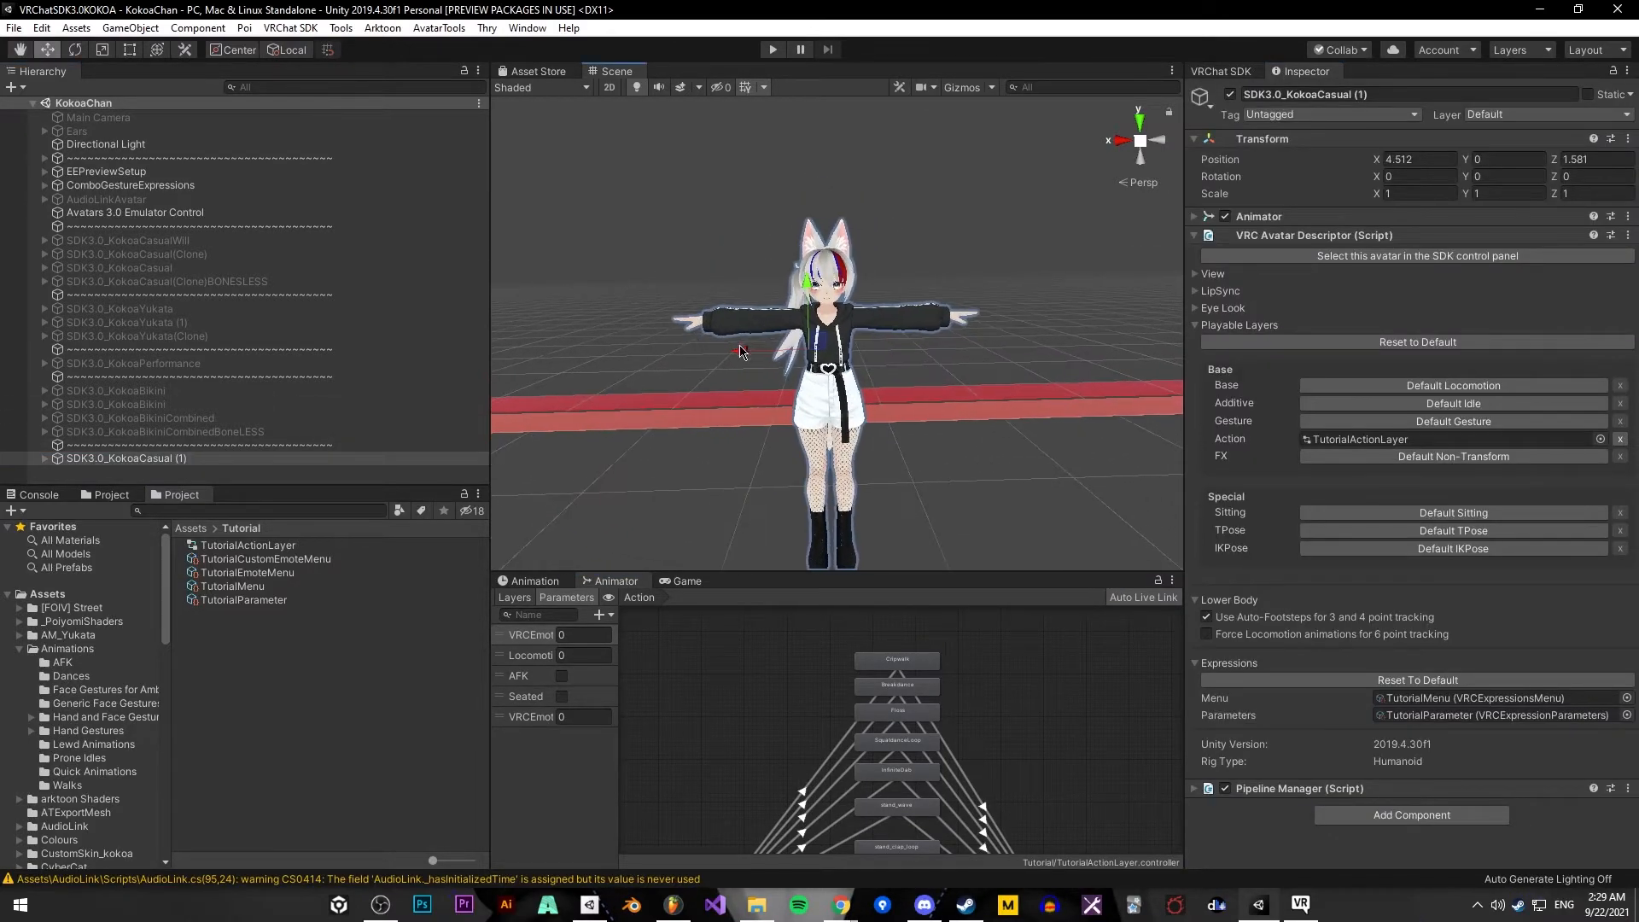
pyautogui.click(1547, 385)
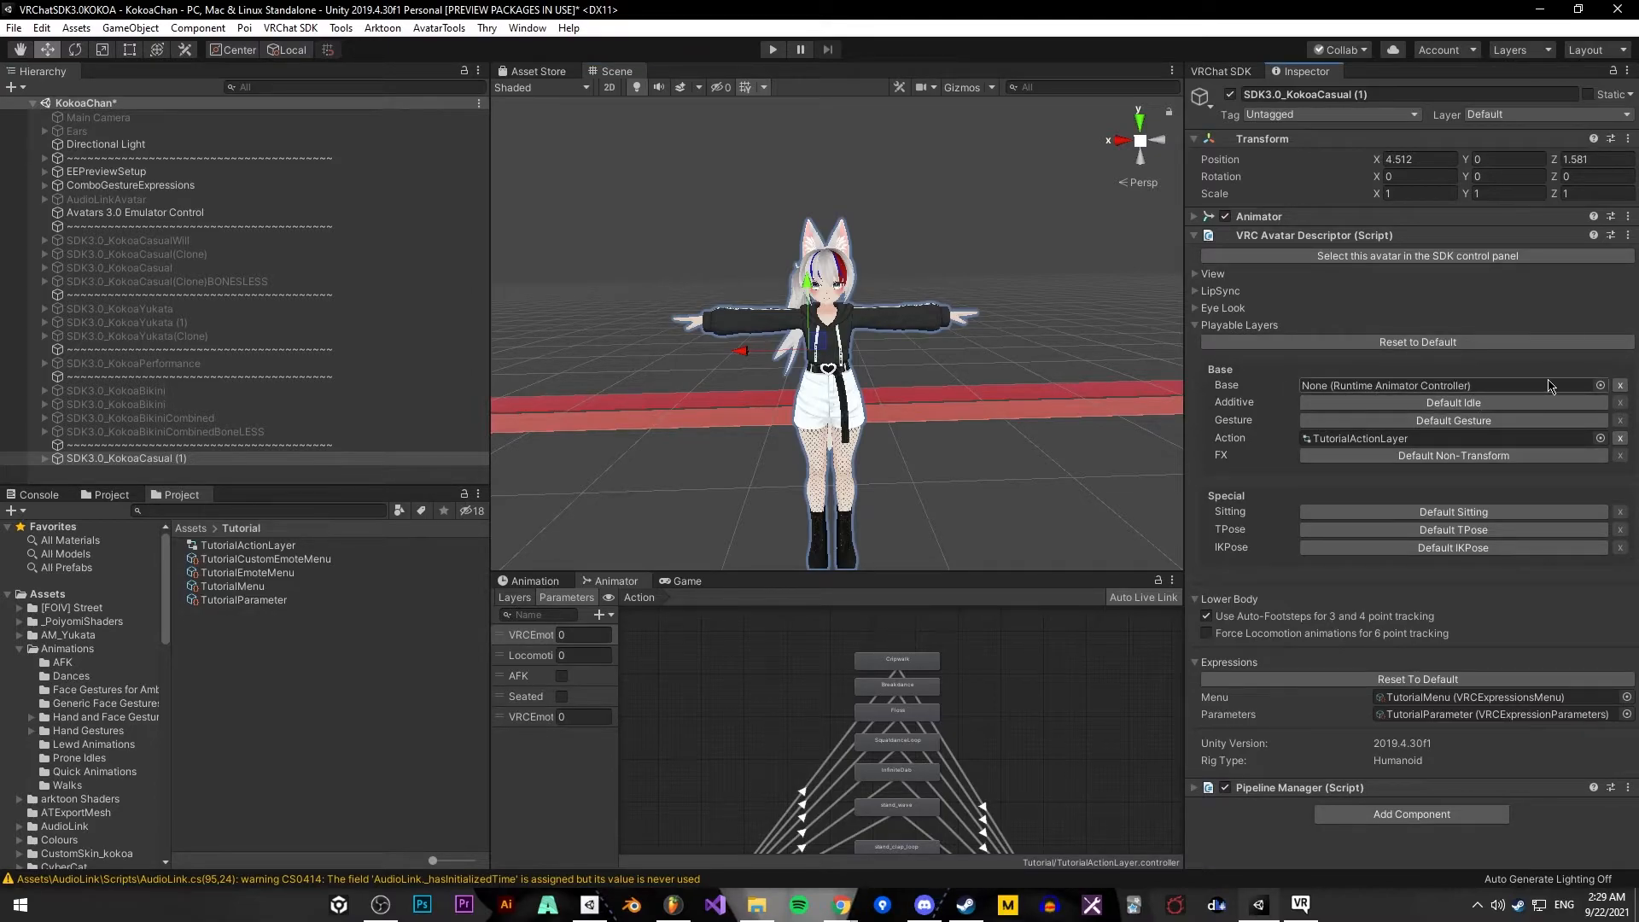
pyautogui.click(1599, 386)
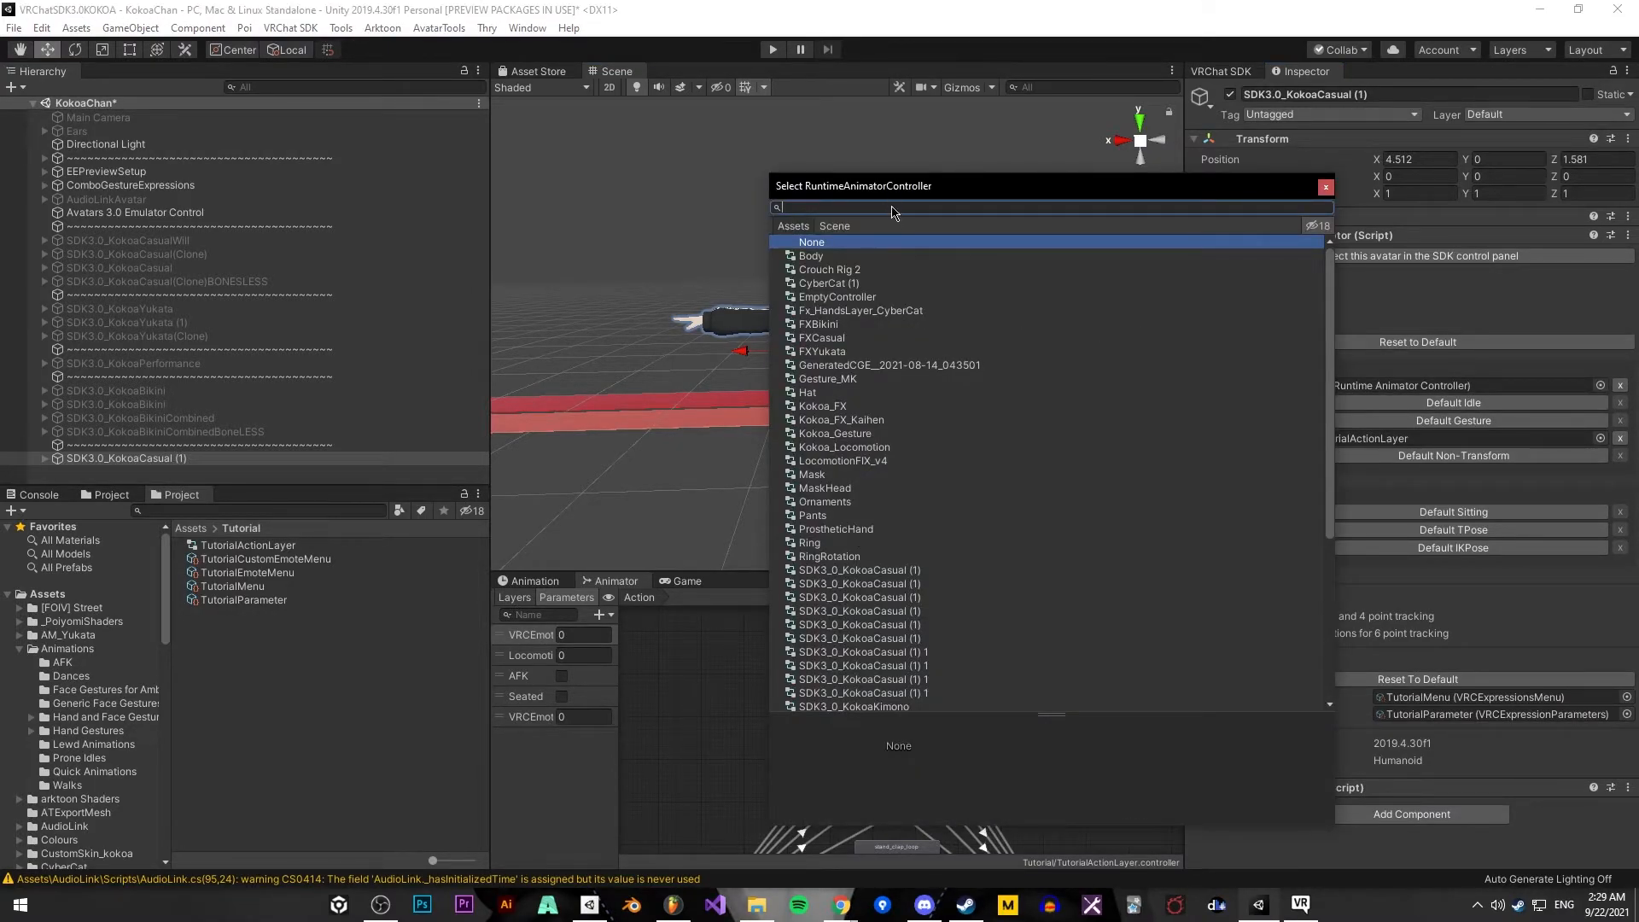
pyautogui.write('loc')
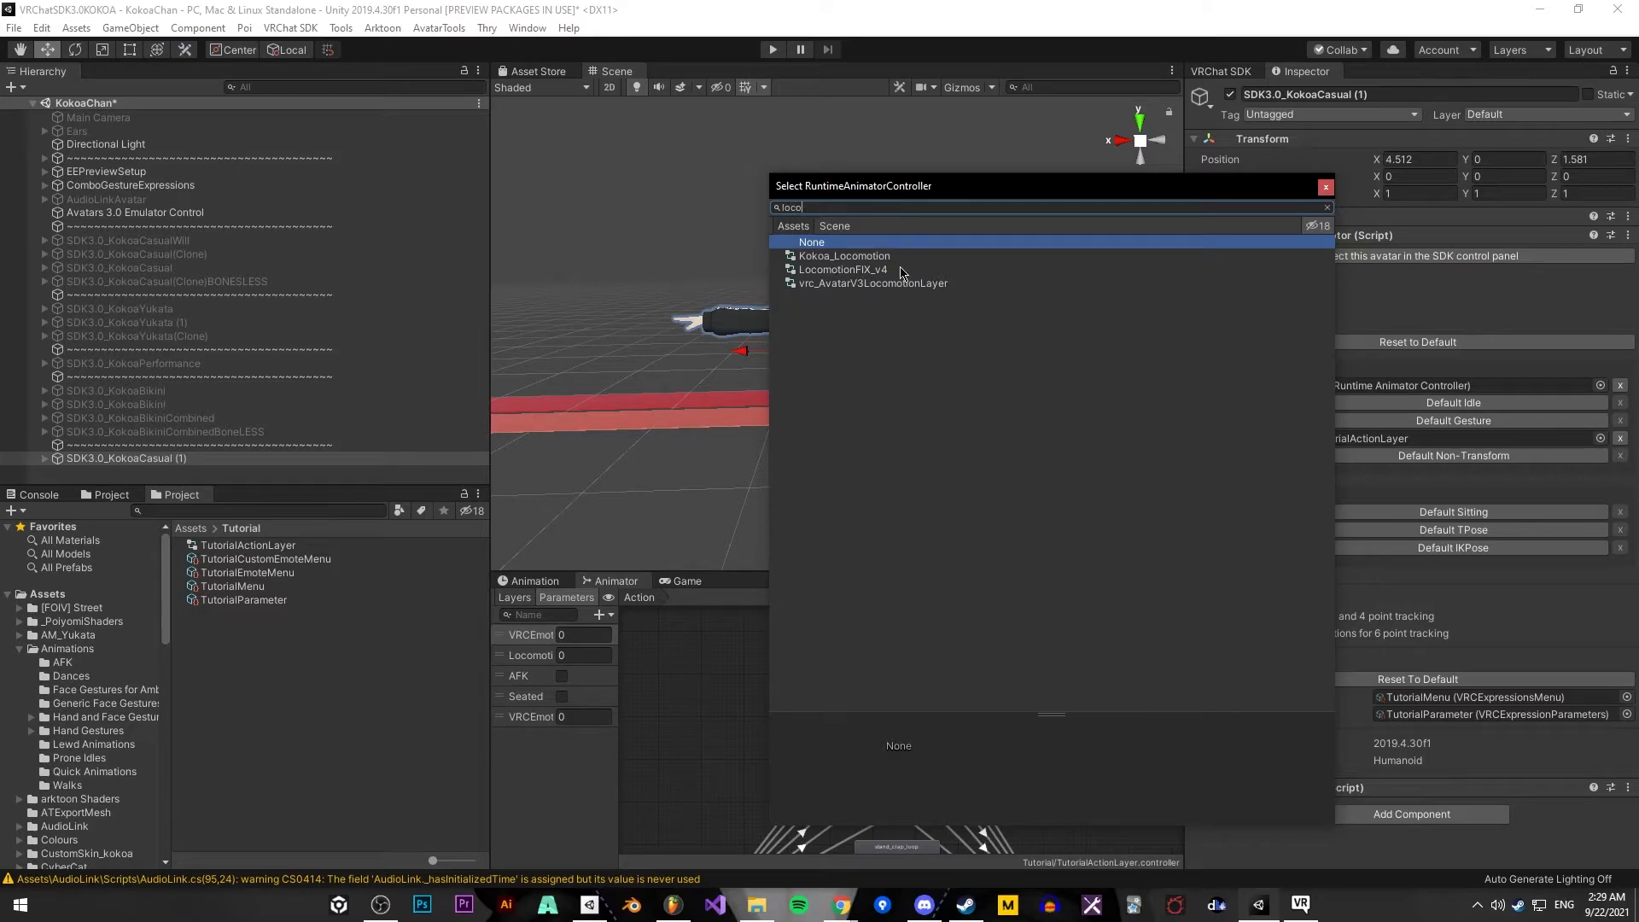
pyautogui.write('o')
pyautogui.doubleClick(841, 272)
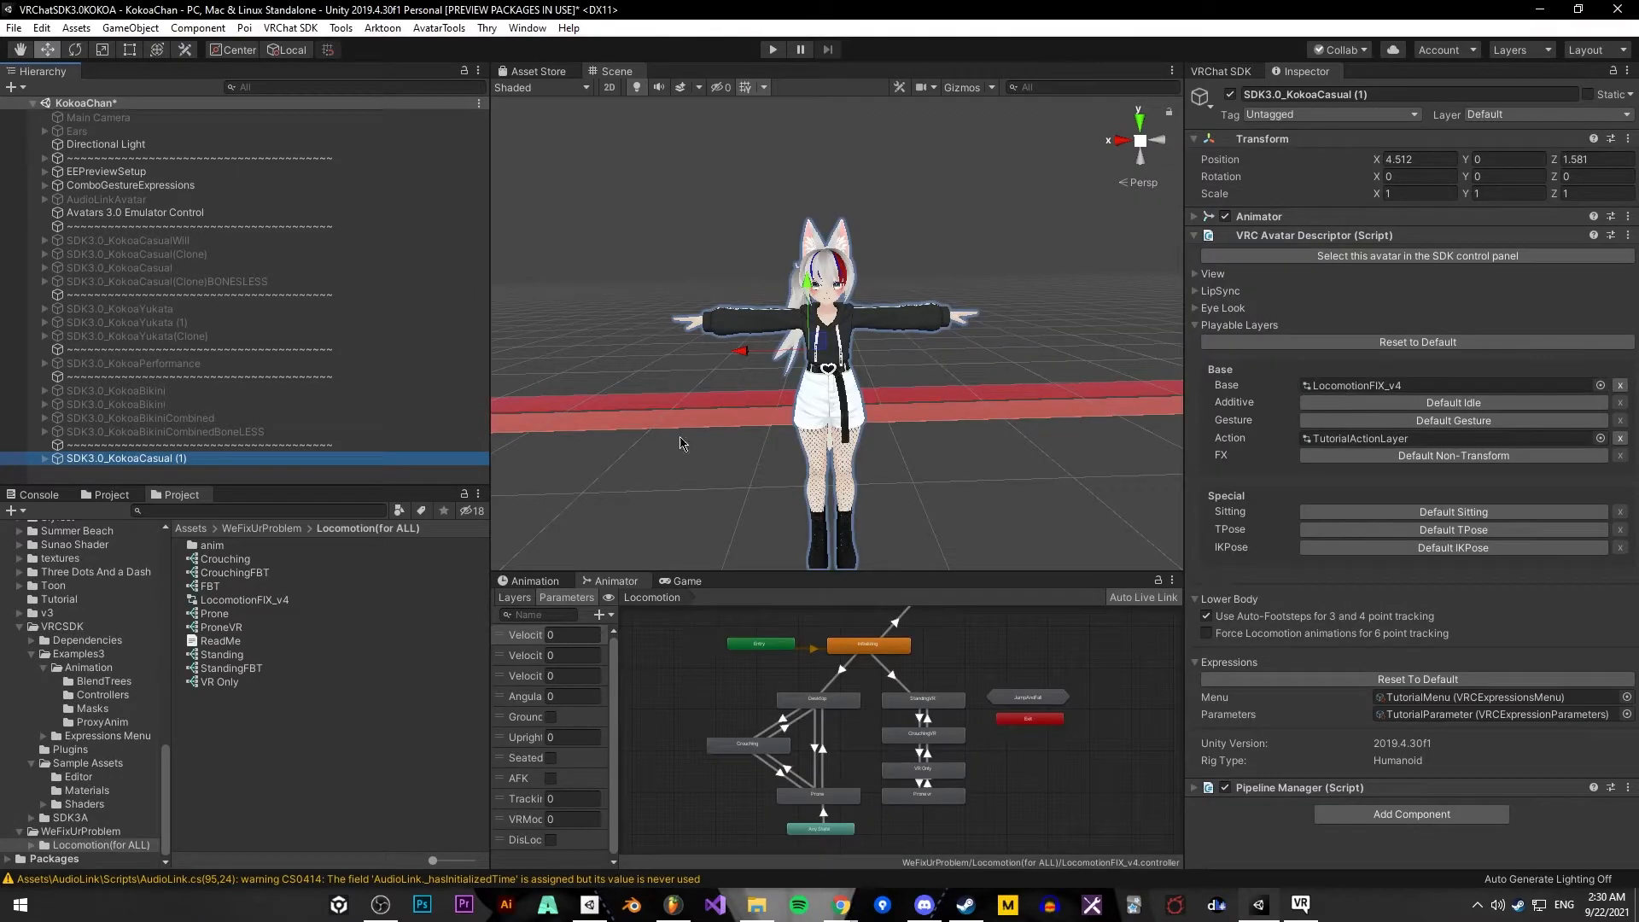
# Open the LocomotionFIX_v4 controller in an enlarged Animator view and examine its desktop, VR and FBT states
pyautogui.doubleClick(1360, 386)
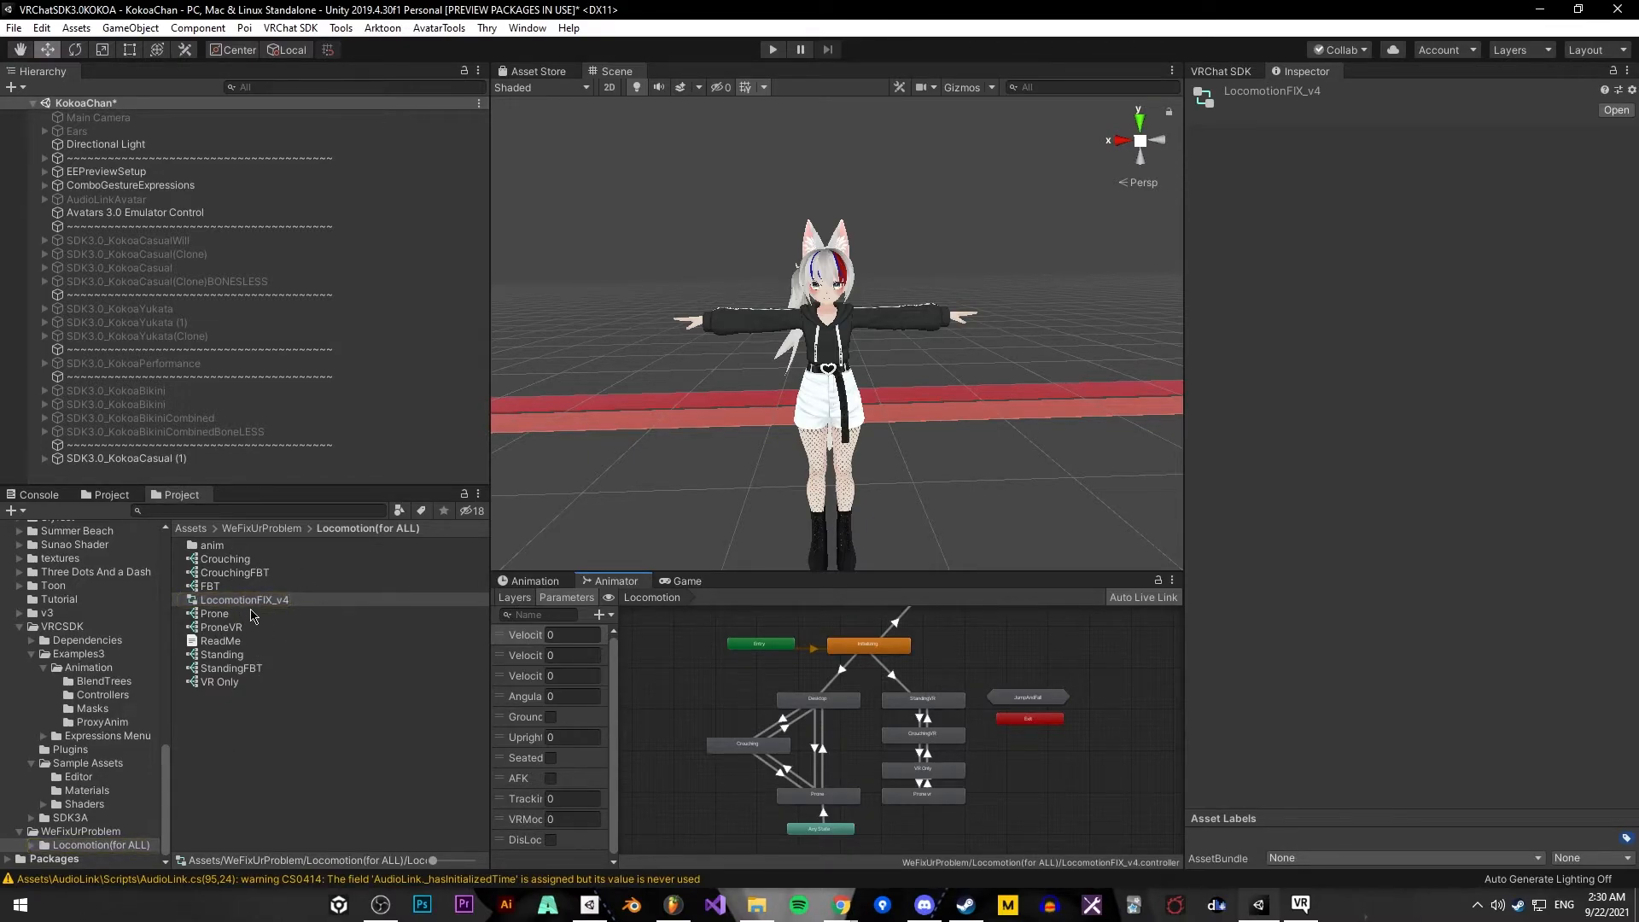
pyautogui.moveTo(802, 568); pyautogui.dragTo(802, 251)
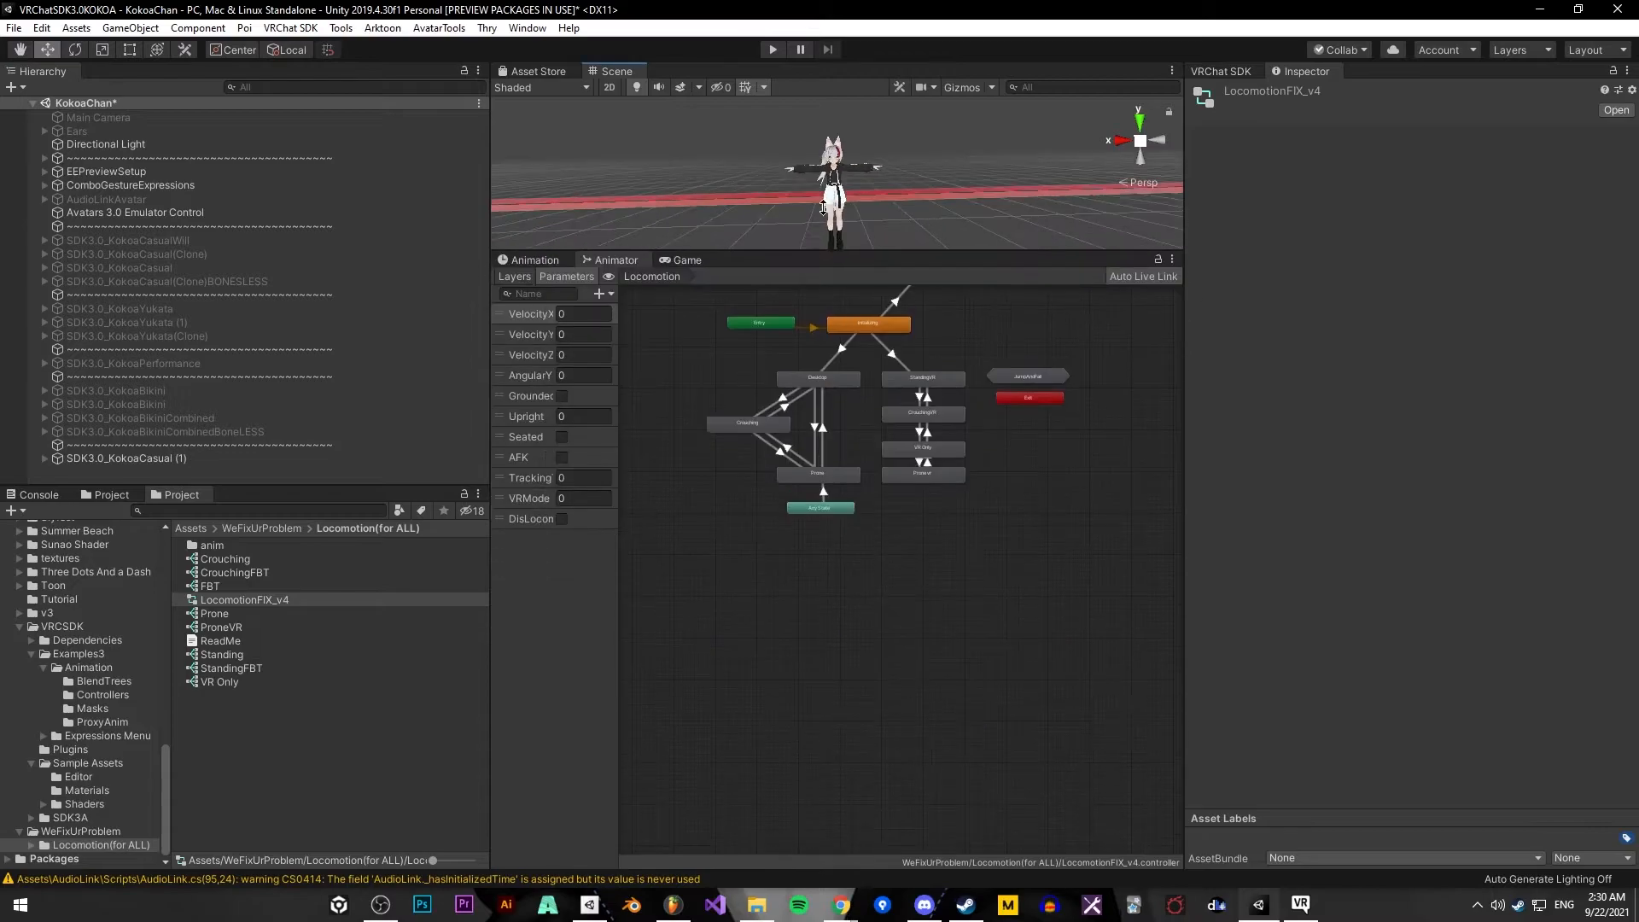
pyautogui.moveTo(490, 397); pyautogui.dragTo(334, 401)
pyautogui.moveTo(596, 550); pyautogui.dragTo(655, 673, button='middle')
pyautogui.scroll(3, 691, 686)
pyautogui.moveTo(668, 417); pyautogui.dragTo(648, 577, button='middle')
pyautogui.scroll(3, 635, 588)
pyautogui.moveTo(632, 647); pyautogui.dragTo(586, 572, button='middle')
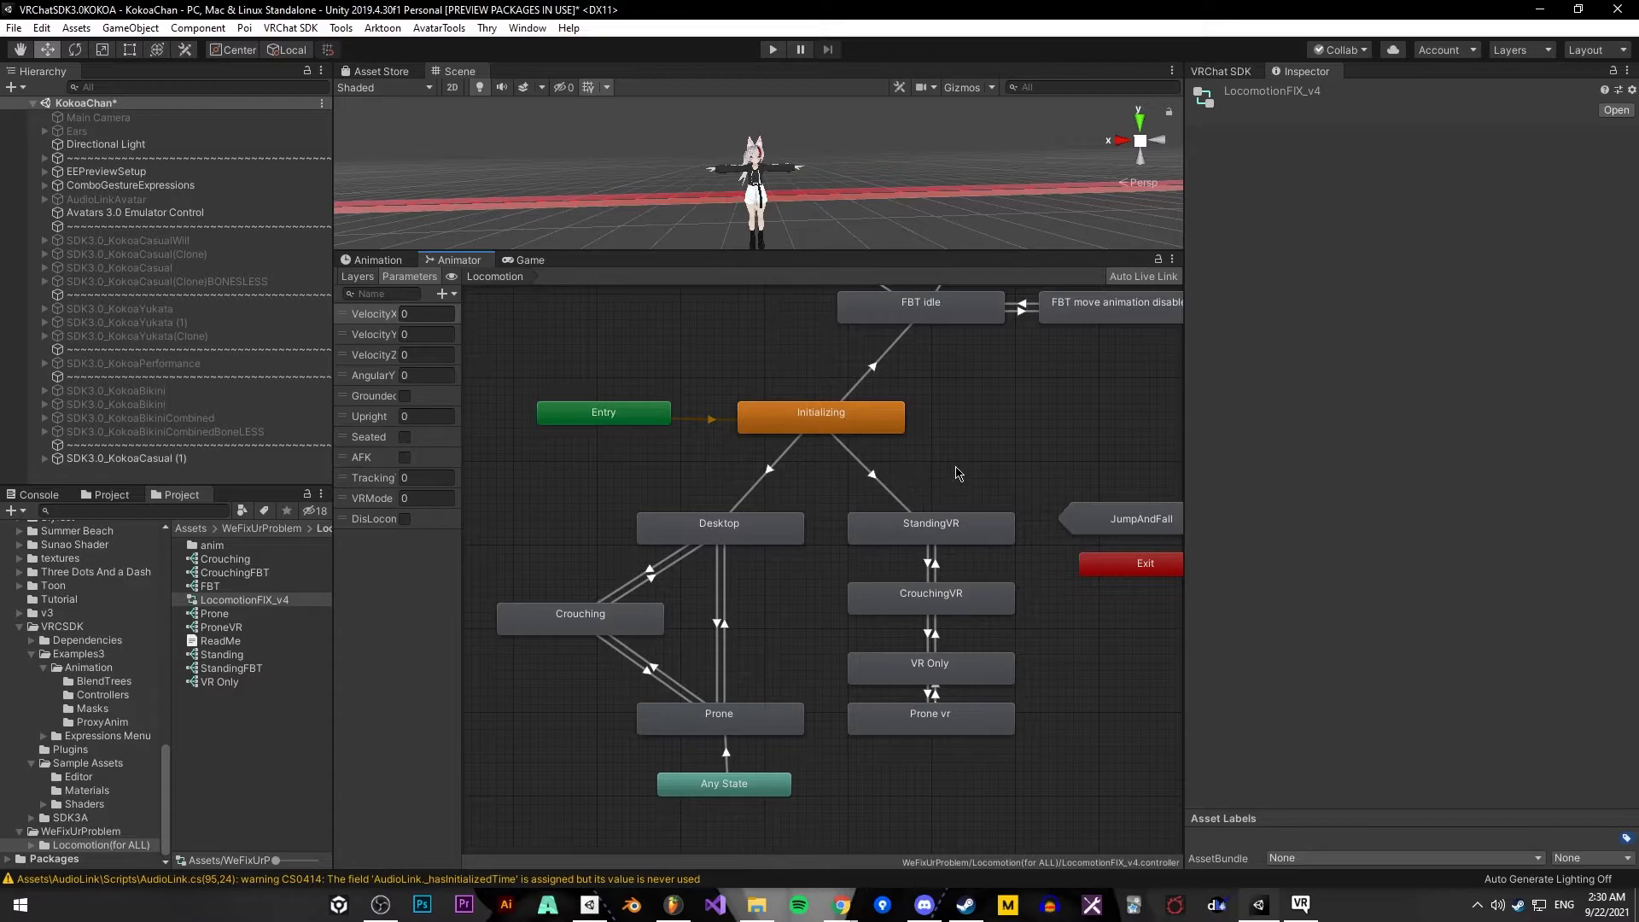
pyautogui.moveTo(1008, 483); pyautogui.dragTo(960, 474, button='middle')
pyautogui.moveTo(762, 621); pyautogui.dragTo(803, 552, button='middle')
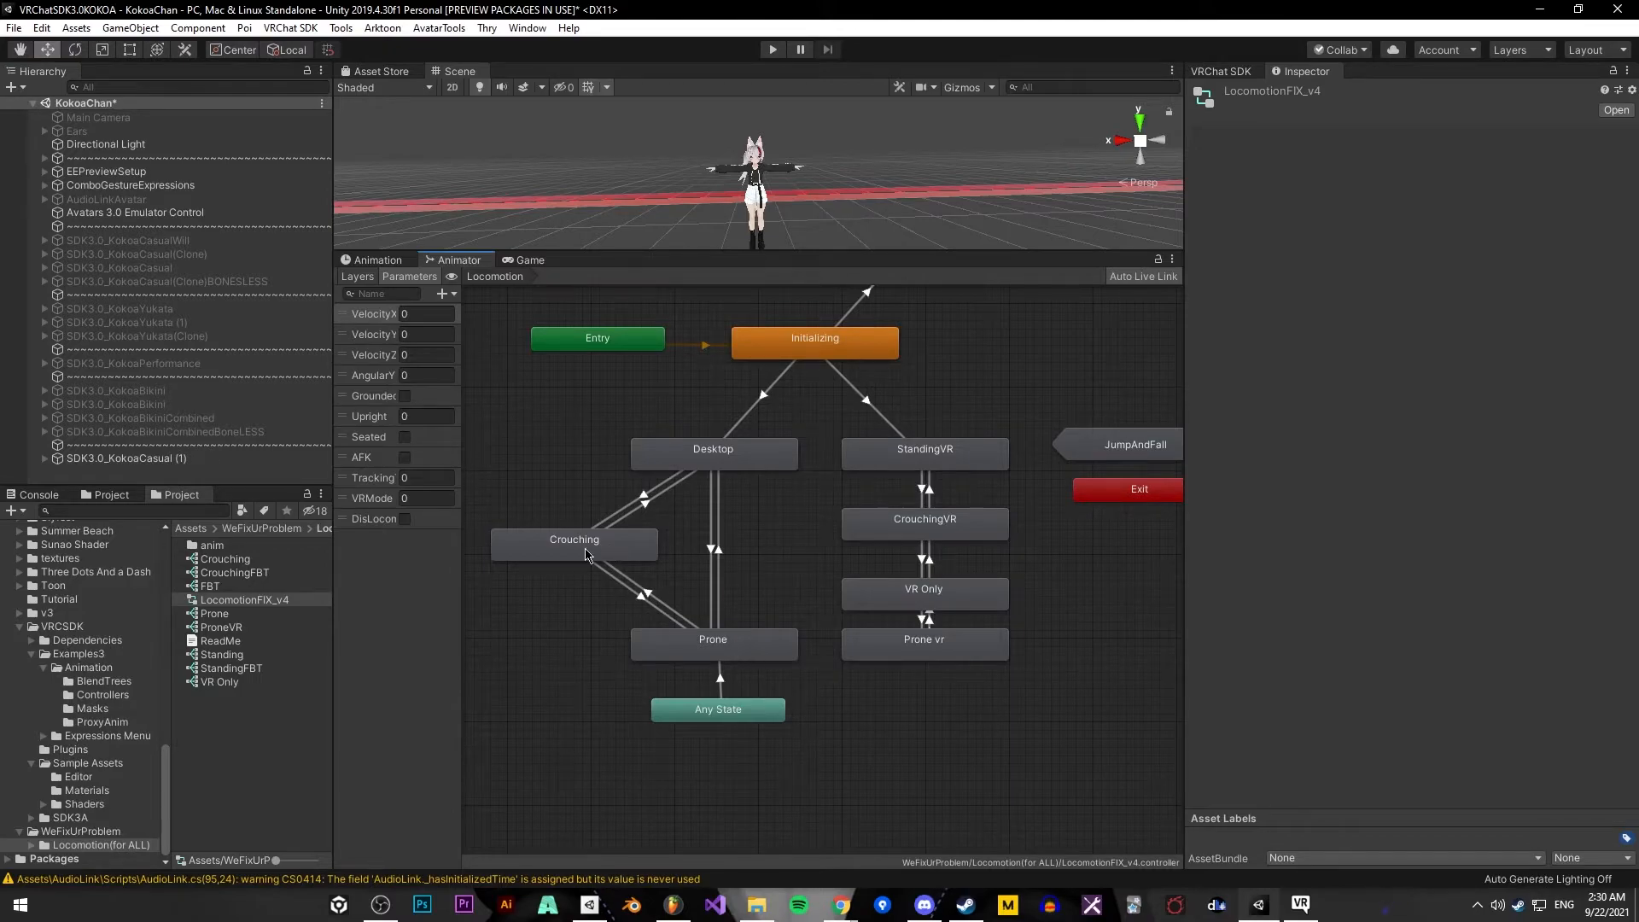
# Inspect the motions and preview of the Crouching blend tree and return to the Locomotion layer
pyautogui.doubleClick(553, 551)
pyautogui.click(560, 581)
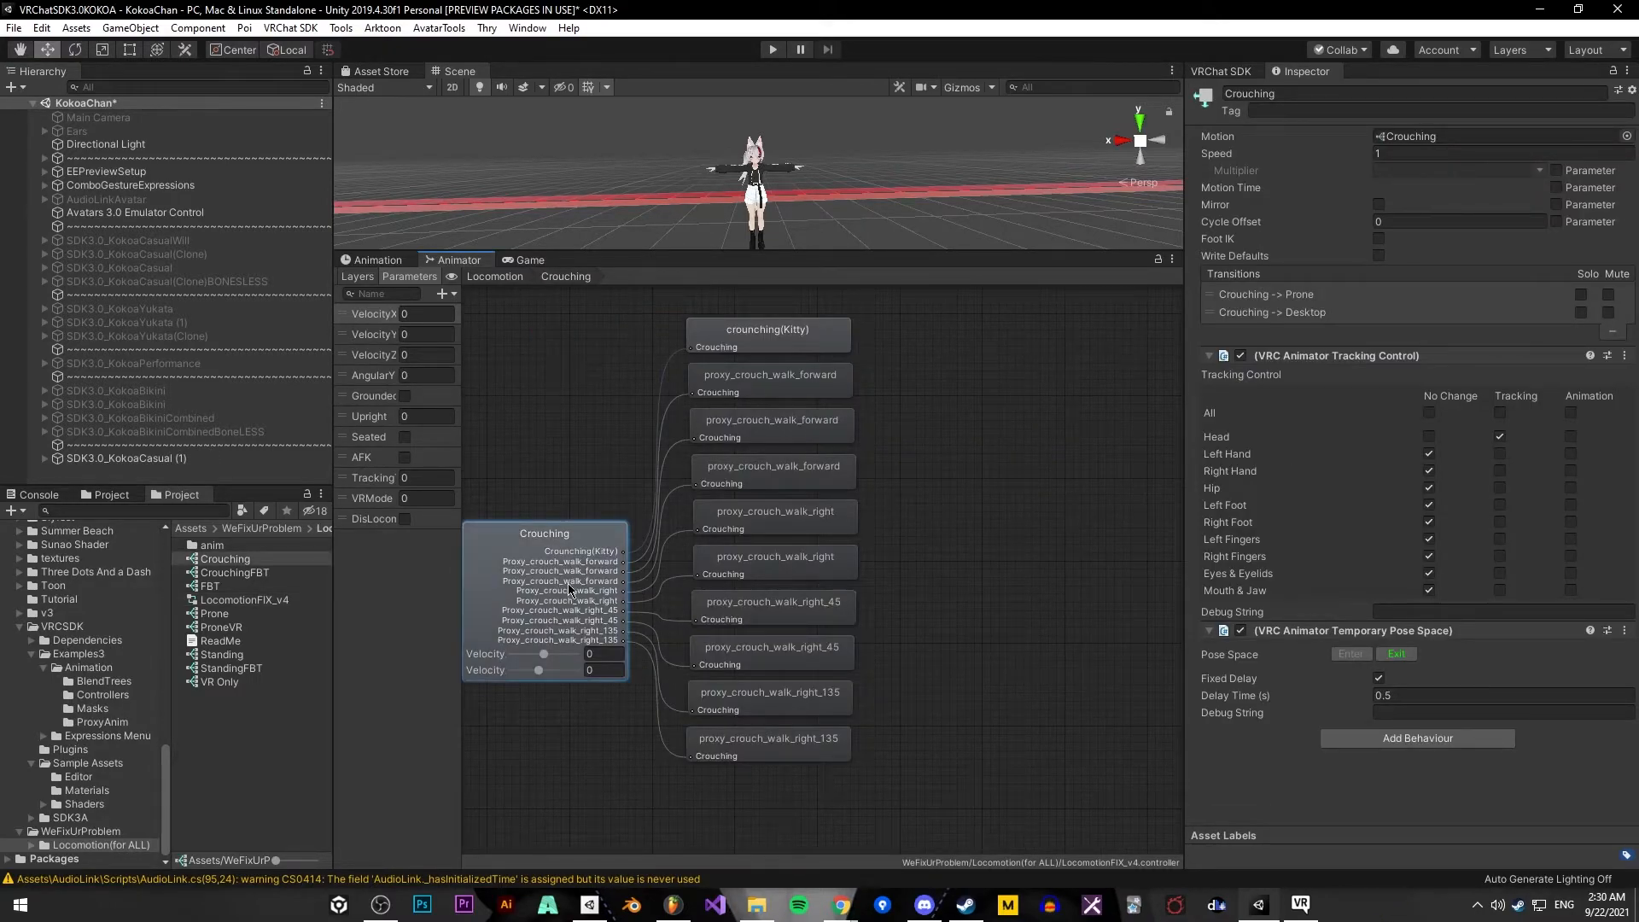
pyautogui.moveTo(1528, 582); pyautogui.dragTo(1383, 683)
pyautogui.click(494, 276)
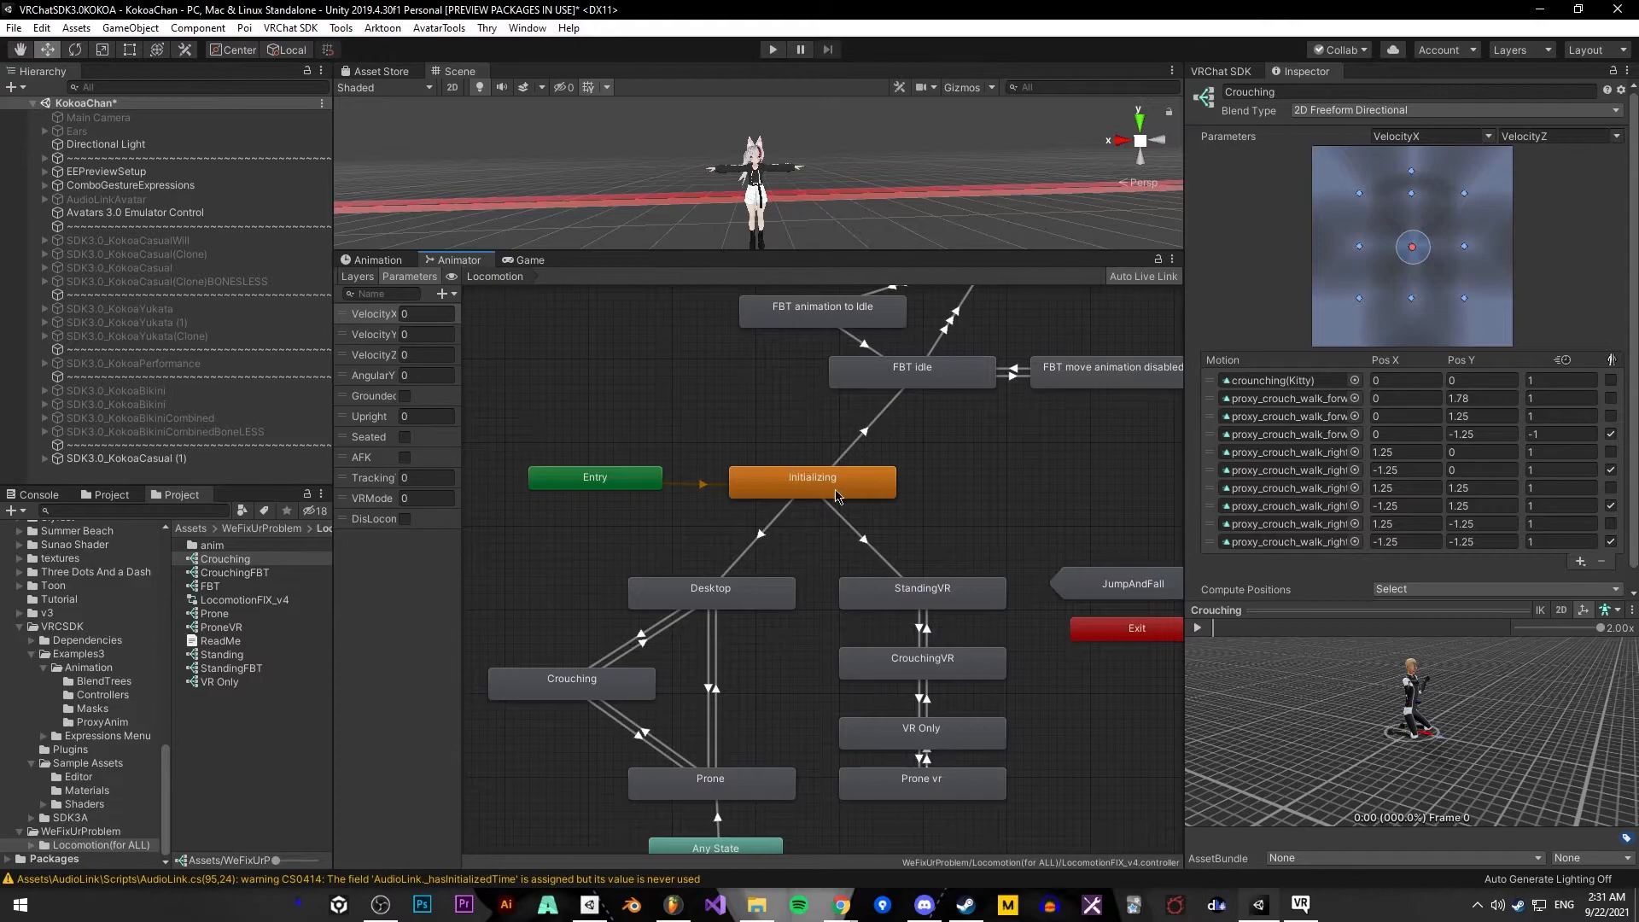
# Reopen the desktop Crouching state's blend tree from the Locomotion layer and show its motion list
pyautogui.moveTo(811, 515); pyautogui.dragTo(938, 430, button='middle')
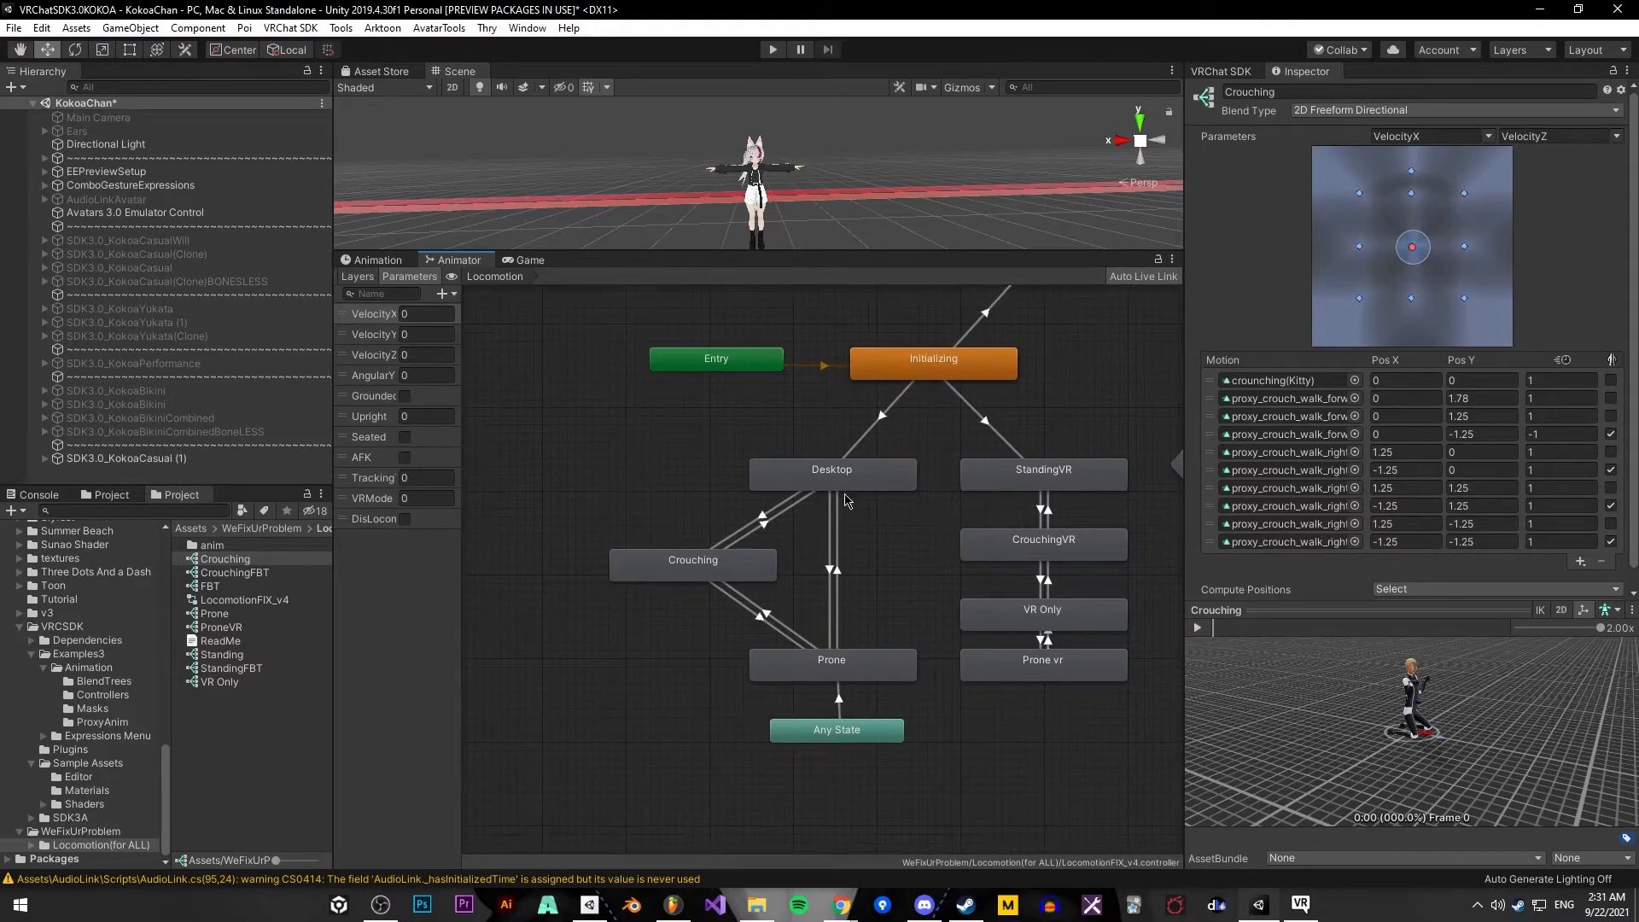
pyautogui.doubleClick(714, 562)
pyautogui.moveTo(751, 455); pyautogui.dragTo(665, 525, button='middle')
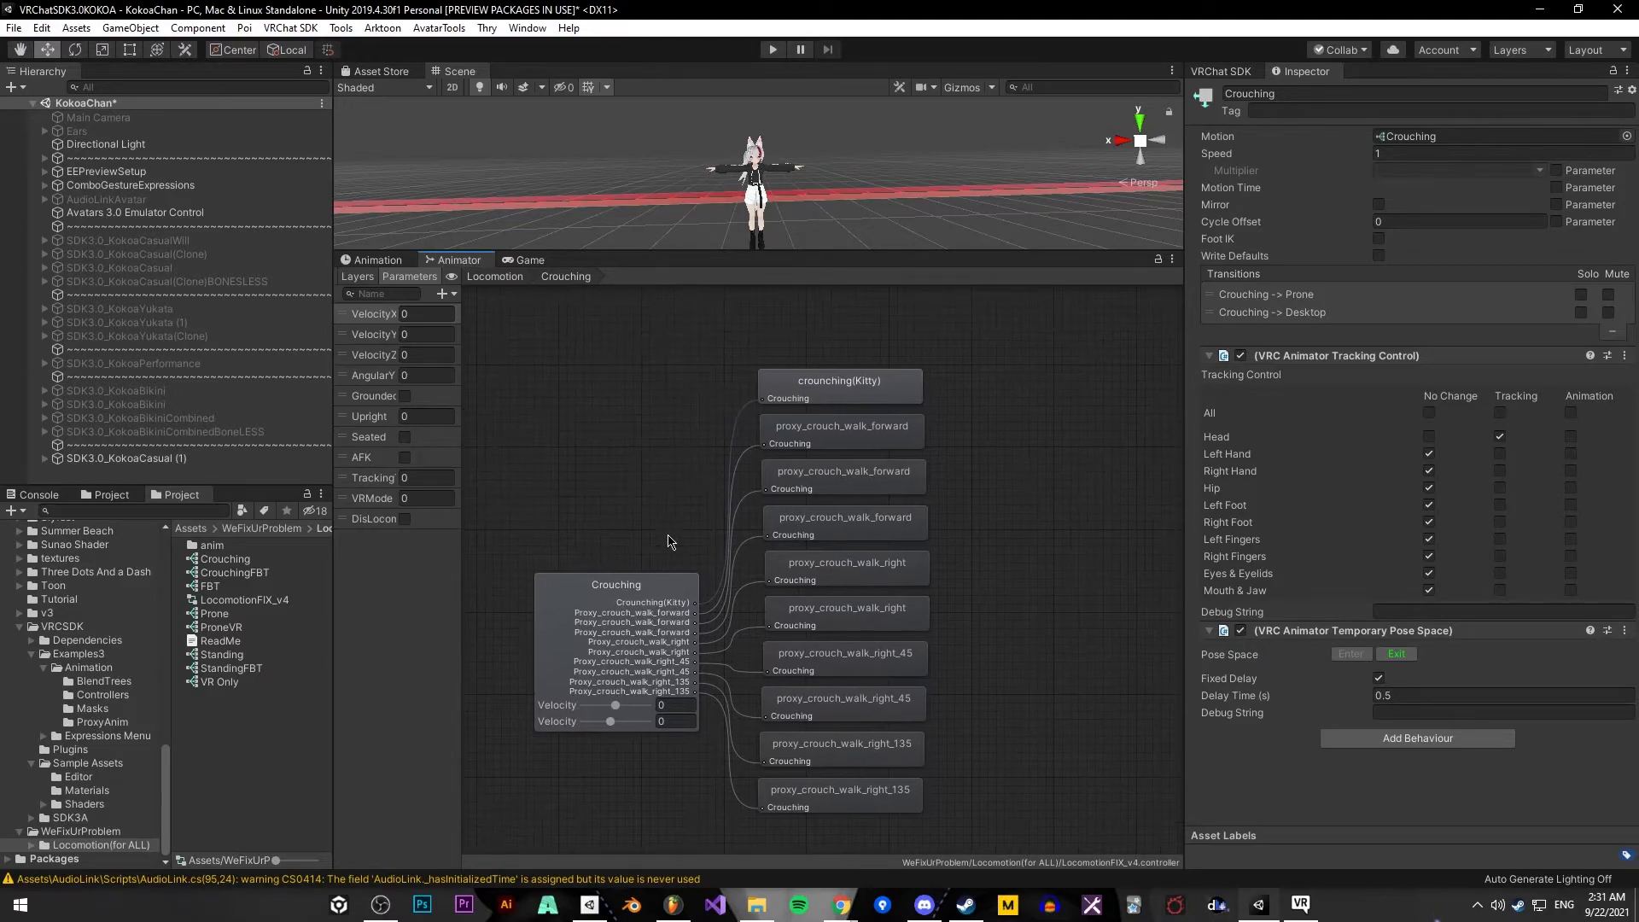
pyautogui.click(603, 646)
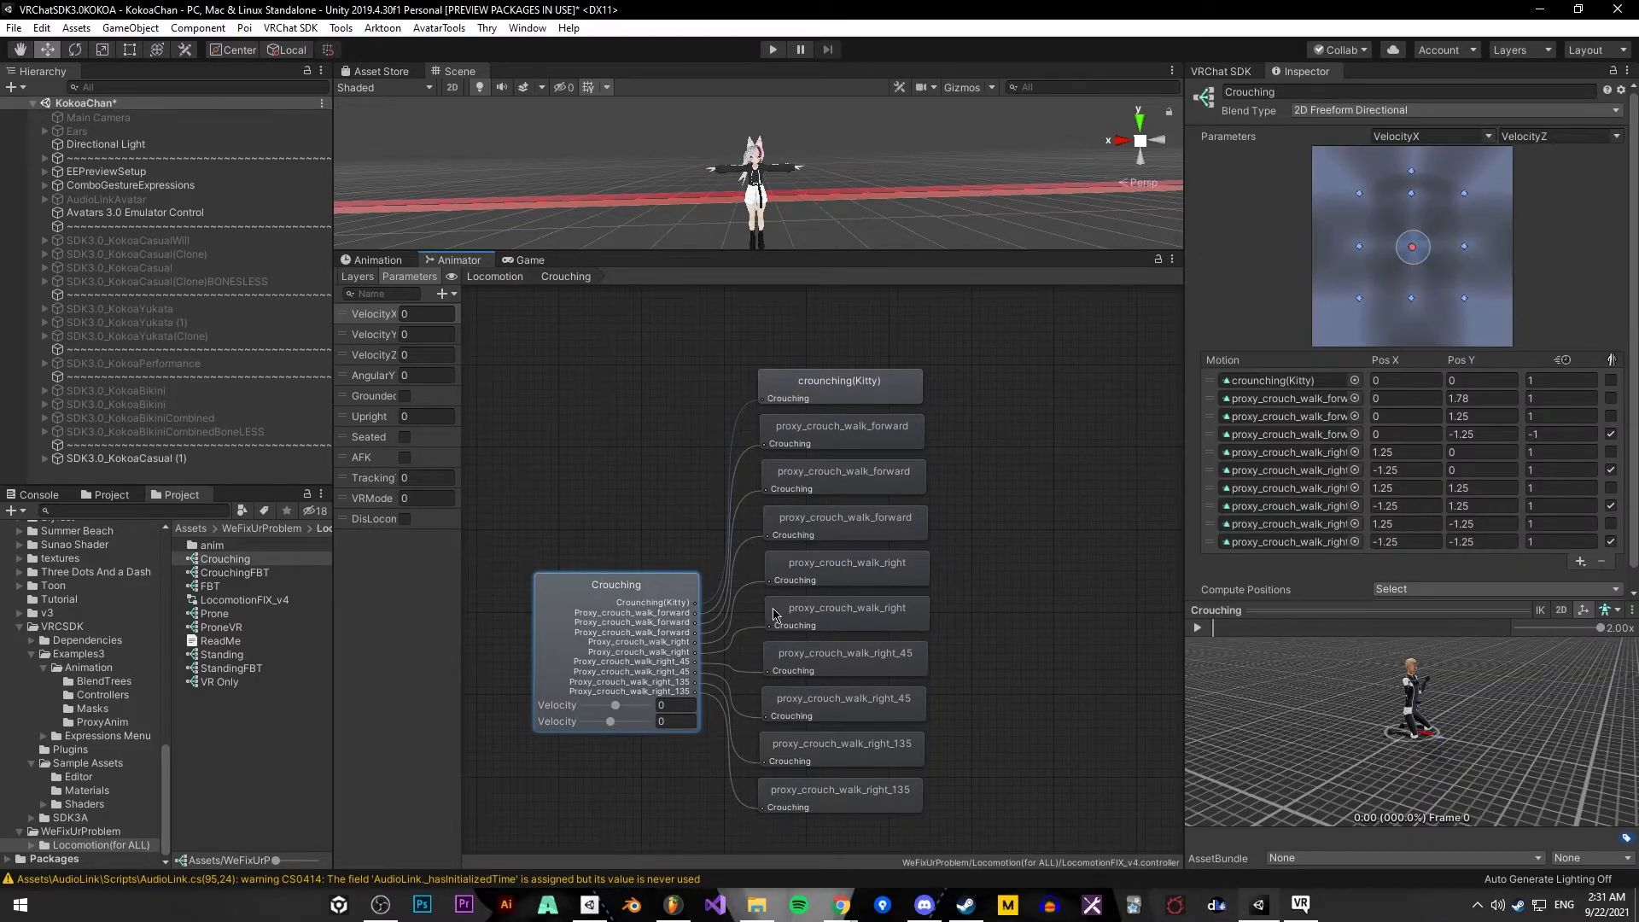
# Replace the crounching(Kitty) motion in the Crouching blend tree with crounching(VR) and inspect the pose in an enlarged Inspector
pyautogui.moveTo(1185, 376); pyautogui.dragTo(1080, 375)
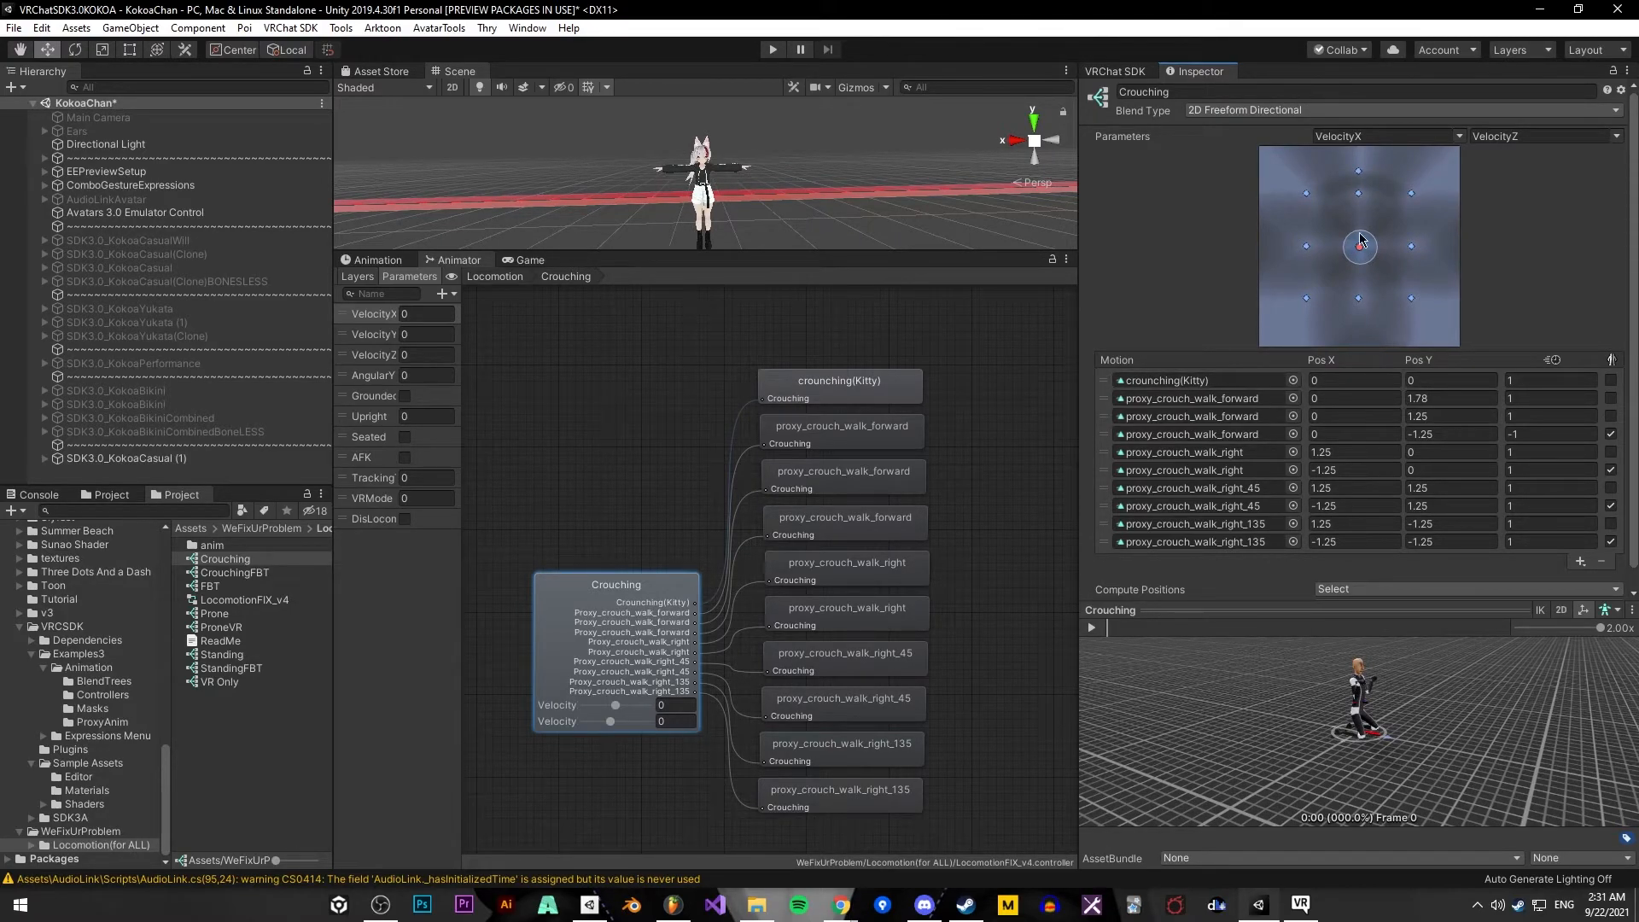
pyautogui.moveTo(1363, 253)
pyautogui.mouseDown()
pyautogui.moveTo(1293, 250)
pyautogui.moveTo(1431, 250)
pyautogui.moveTo(1361, 250)
pyautogui.mouseUp()
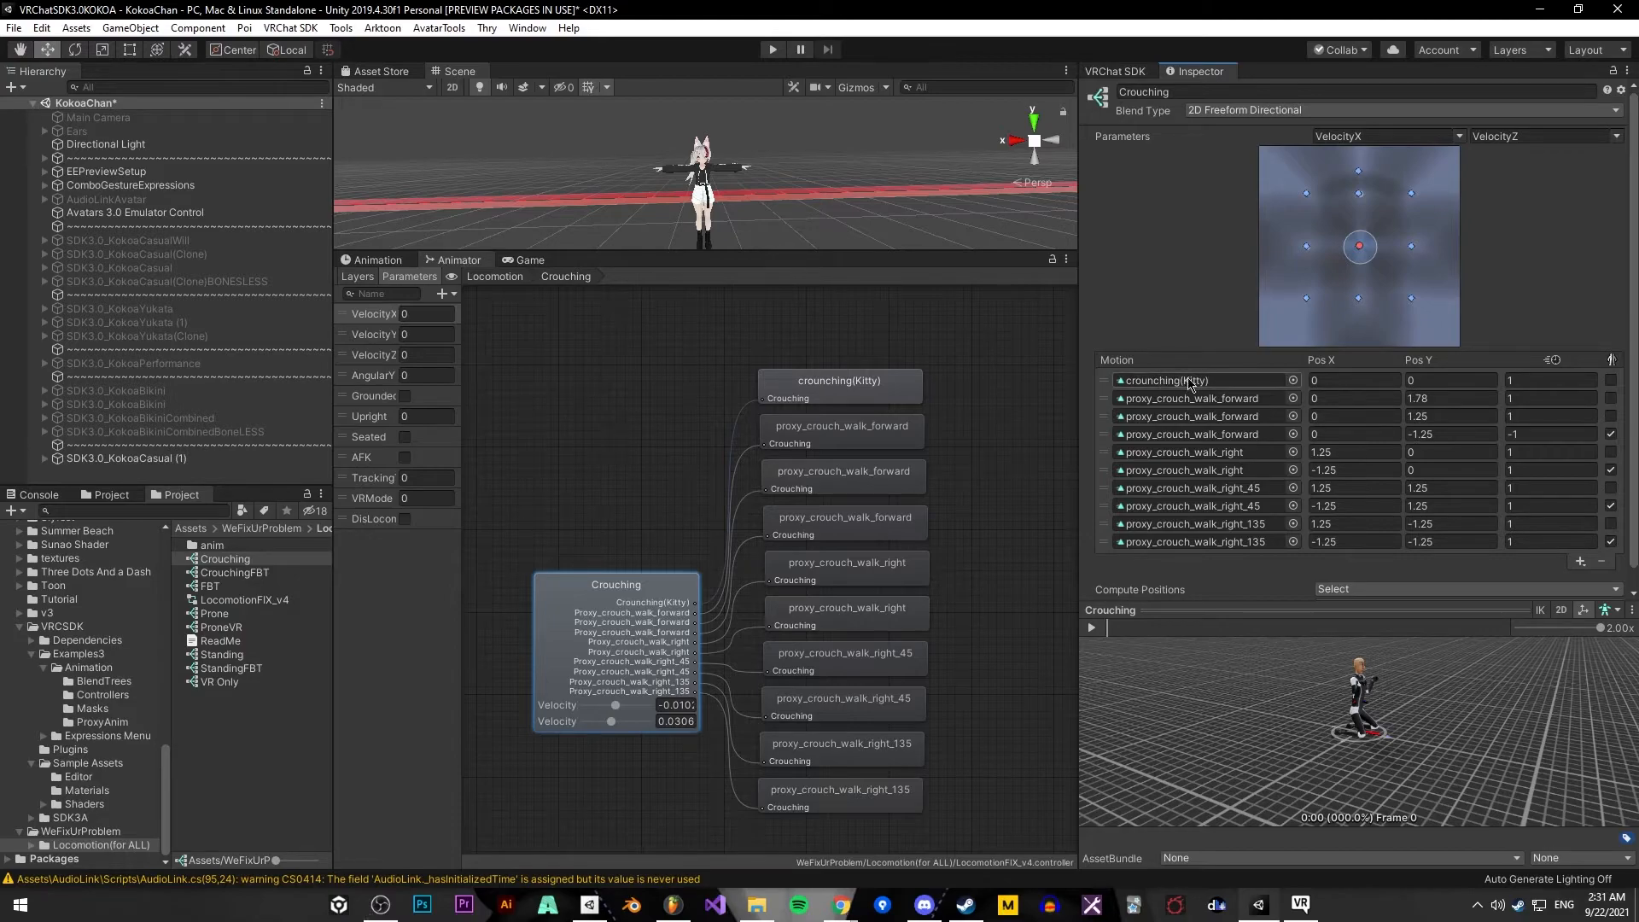
pyautogui.click(1293, 381)
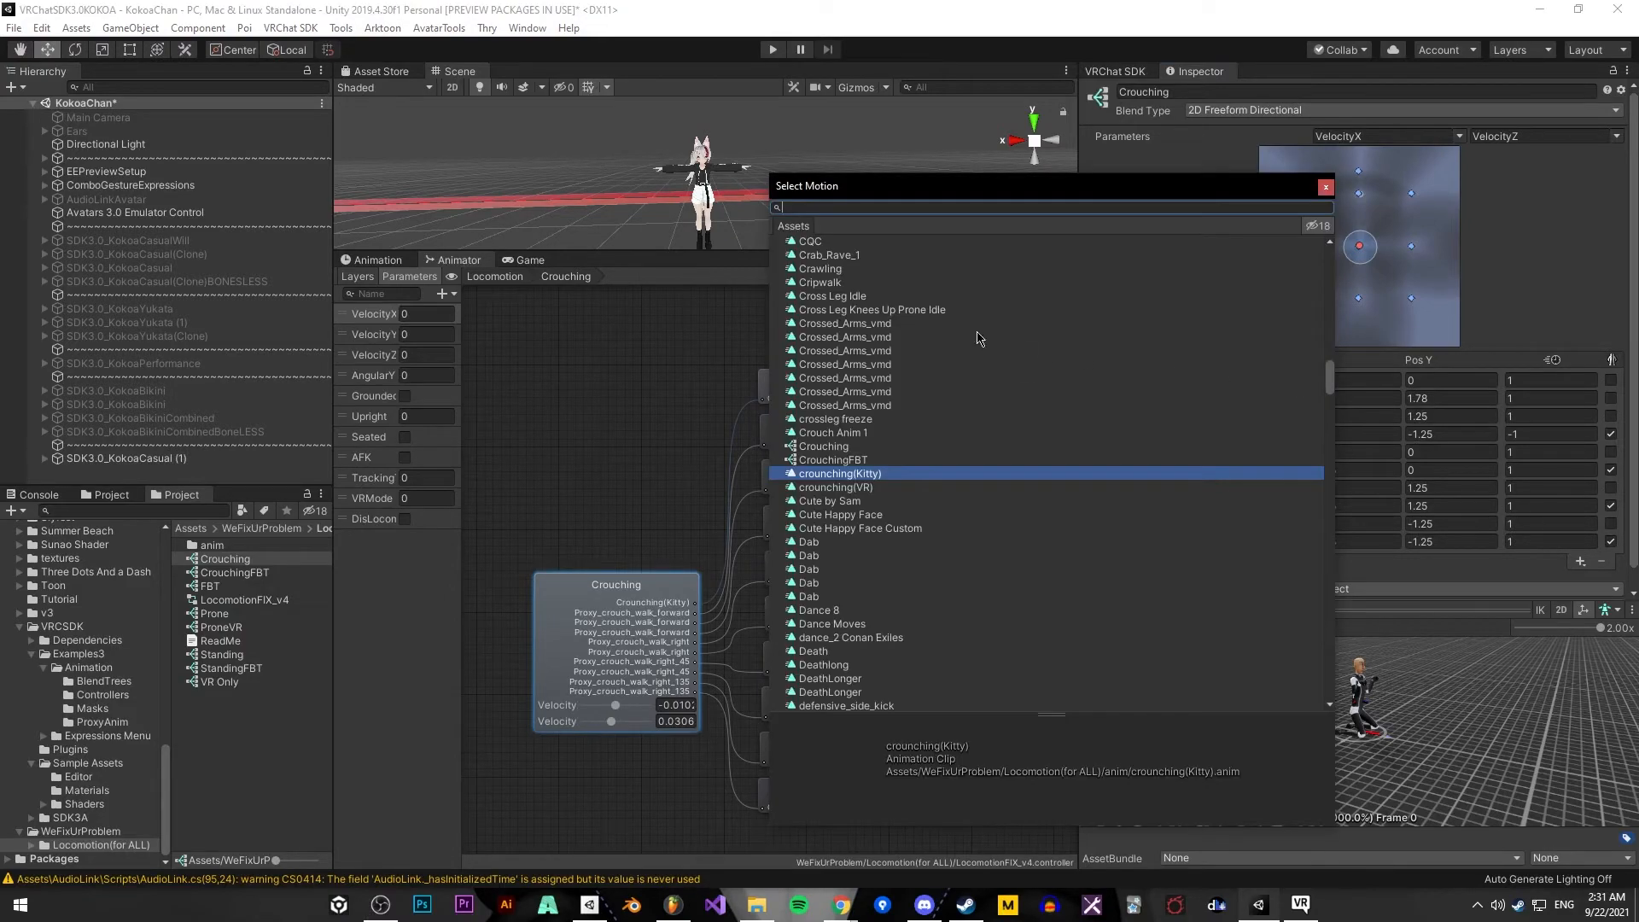
pyautogui.click(817, 244)
pyautogui.click(881, 352)
pyautogui.click(611, 502)
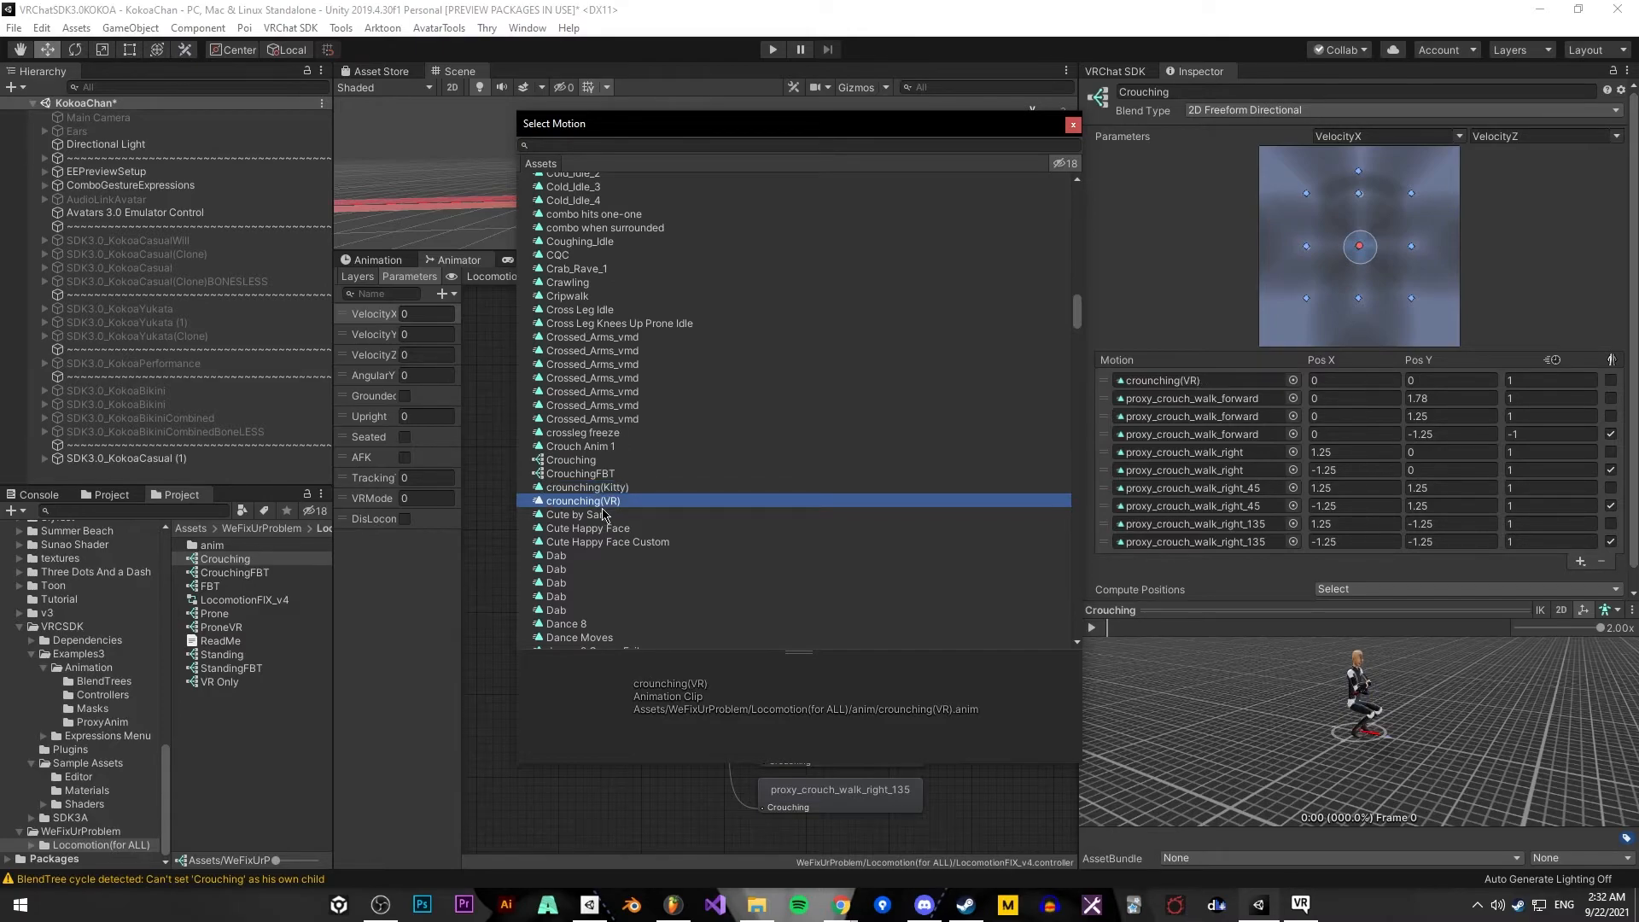
pyautogui.doubleClick(612, 501)
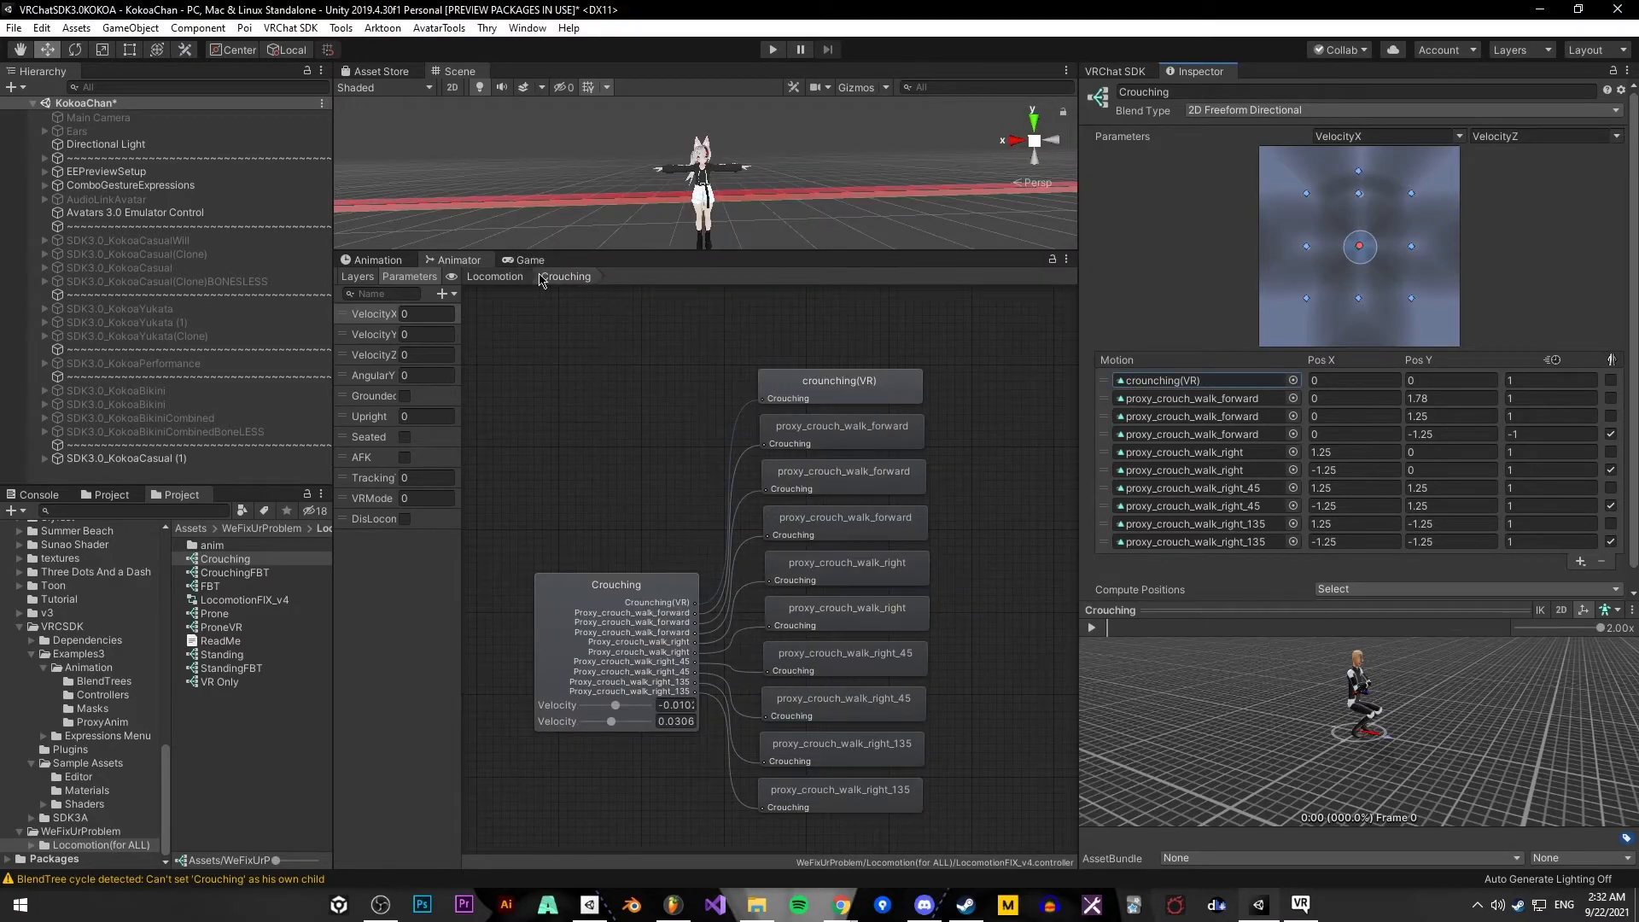
pyautogui.scroll(5, 1358, 741)
pyautogui.moveTo(1358, 741); pyautogui.dragTo(1404, 683)
pyautogui.moveTo(1404, 682); pyautogui.dragTo(1448, 874, button='middle')
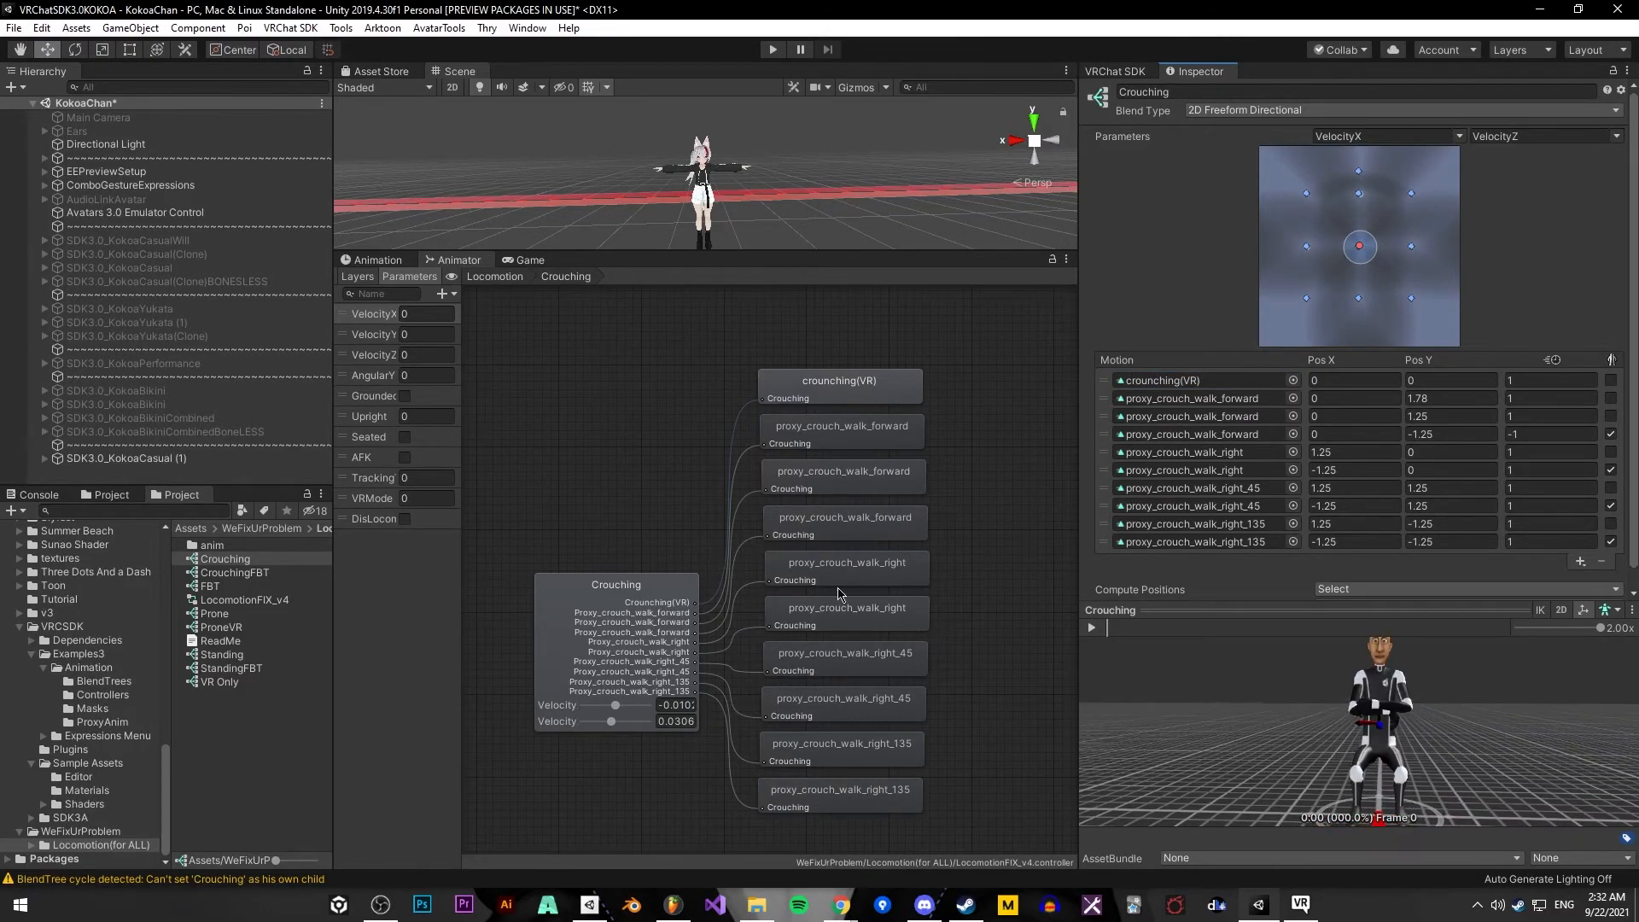
# Return to the Locomotion layer, review its desktop and VR states, and recheck the desktop Crouching state's settings and blend tree
pyautogui.click(495, 275)
pyautogui.moveTo(693, 492); pyautogui.dragTo(588, 465, button='middle')
pyautogui.moveTo(882, 535); pyautogui.dragTo(795, 560, button='middle')
pyautogui.moveTo(709, 516); pyautogui.dragTo(721, 609, button='middle')
pyautogui.scroll(-3, 722, 616)
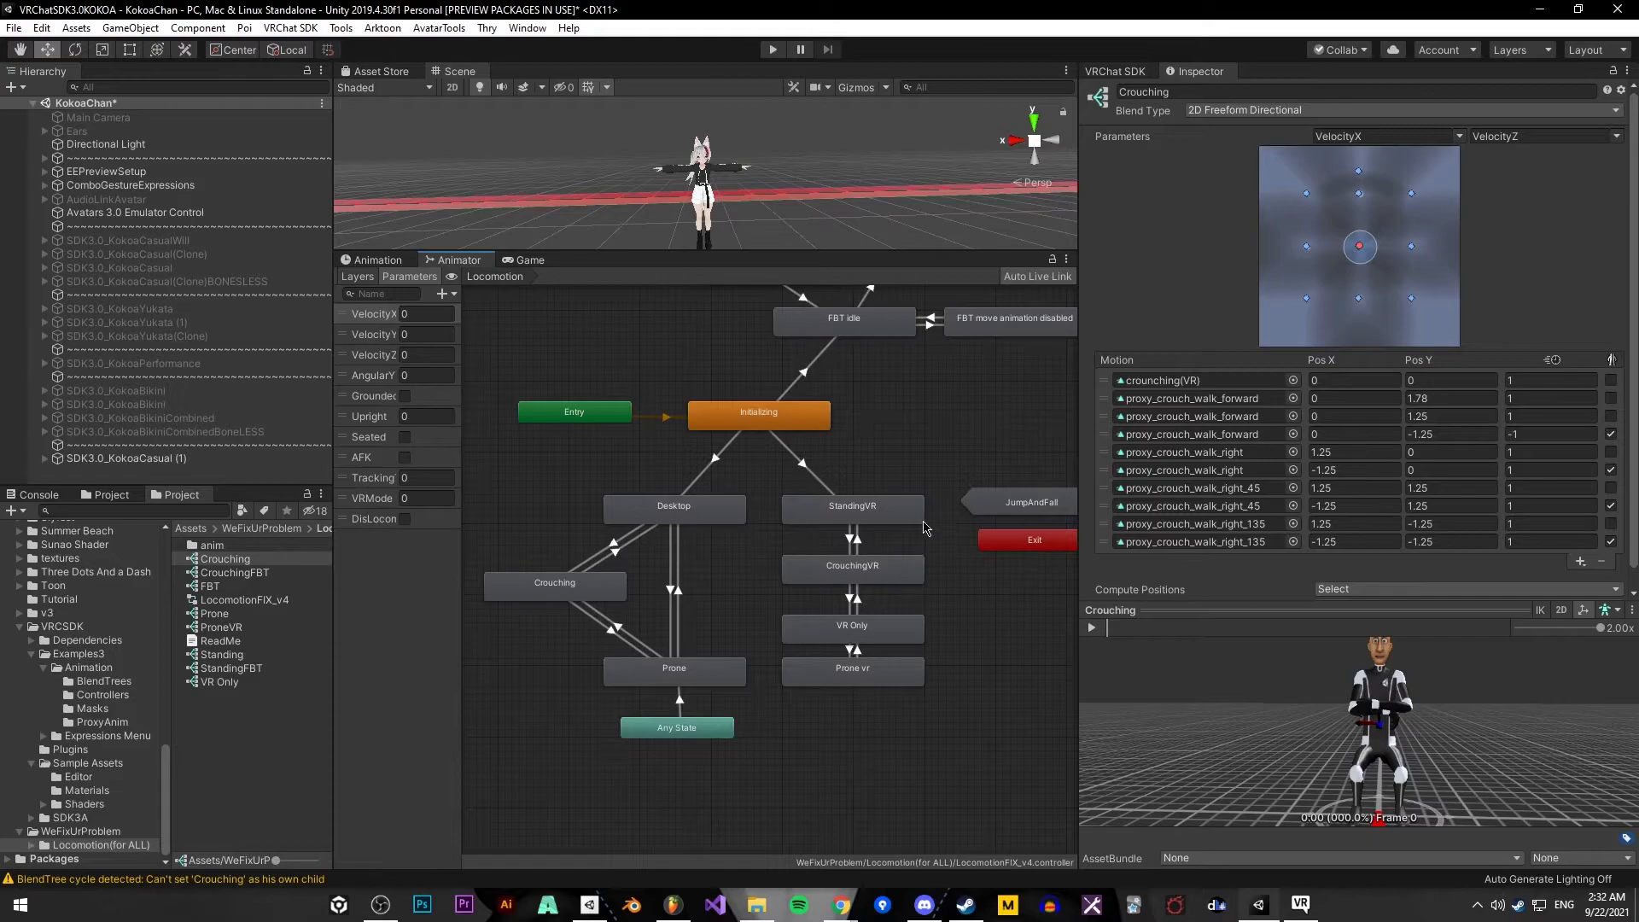
pyautogui.moveTo(924, 535); pyautogui.dragTo(827, 421, button='middle')
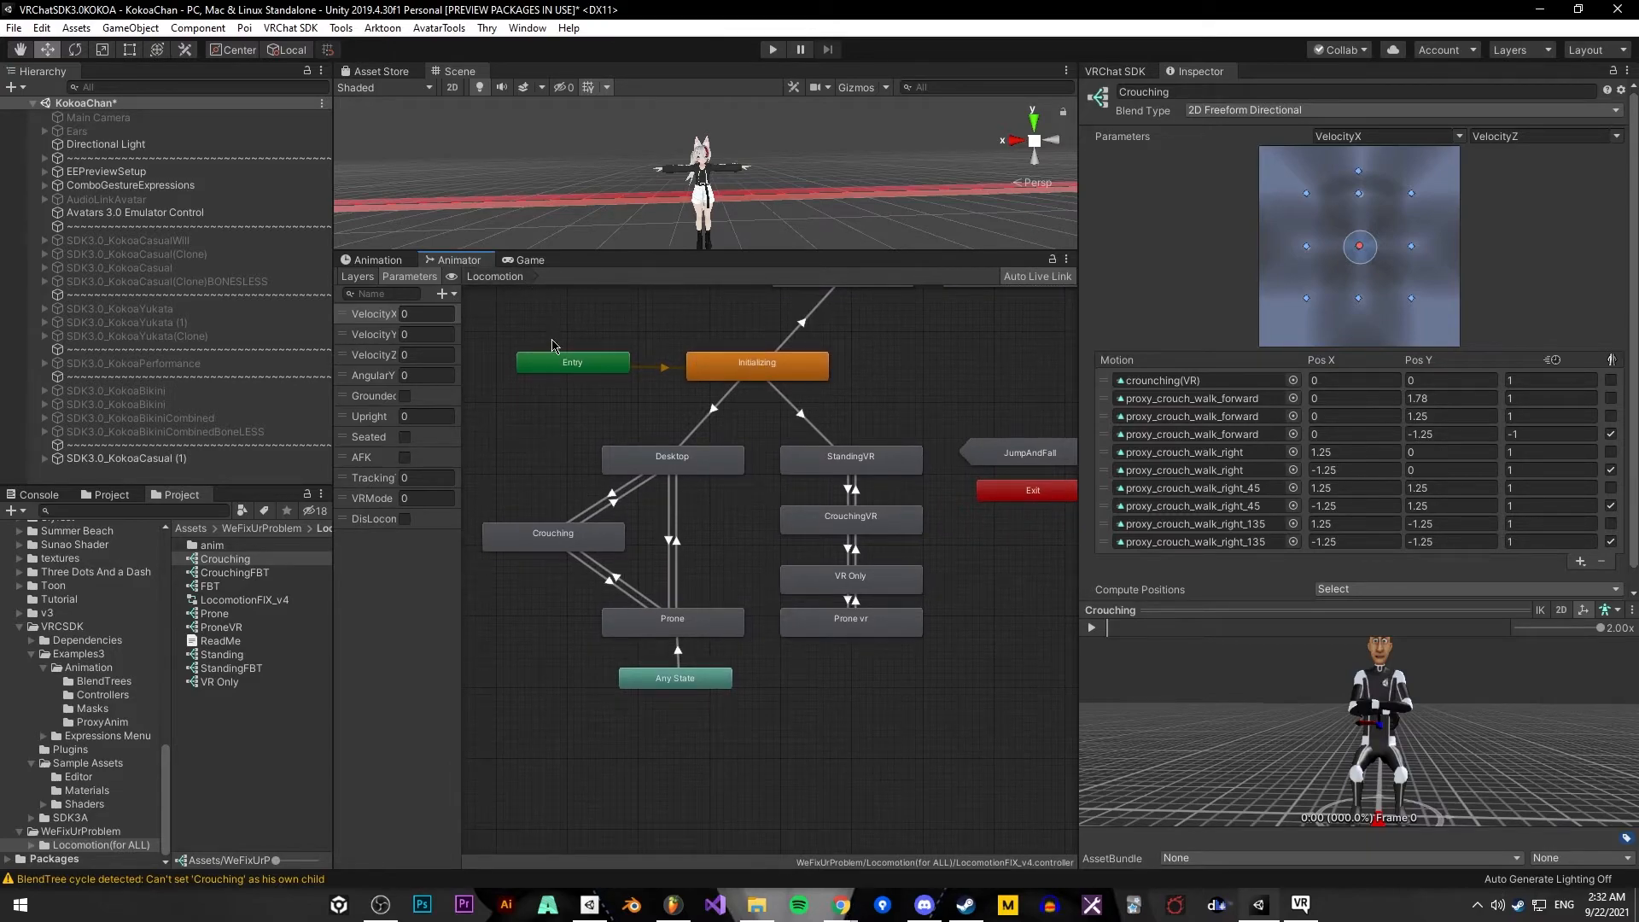
pyautogui.doubleClick(558, 550)
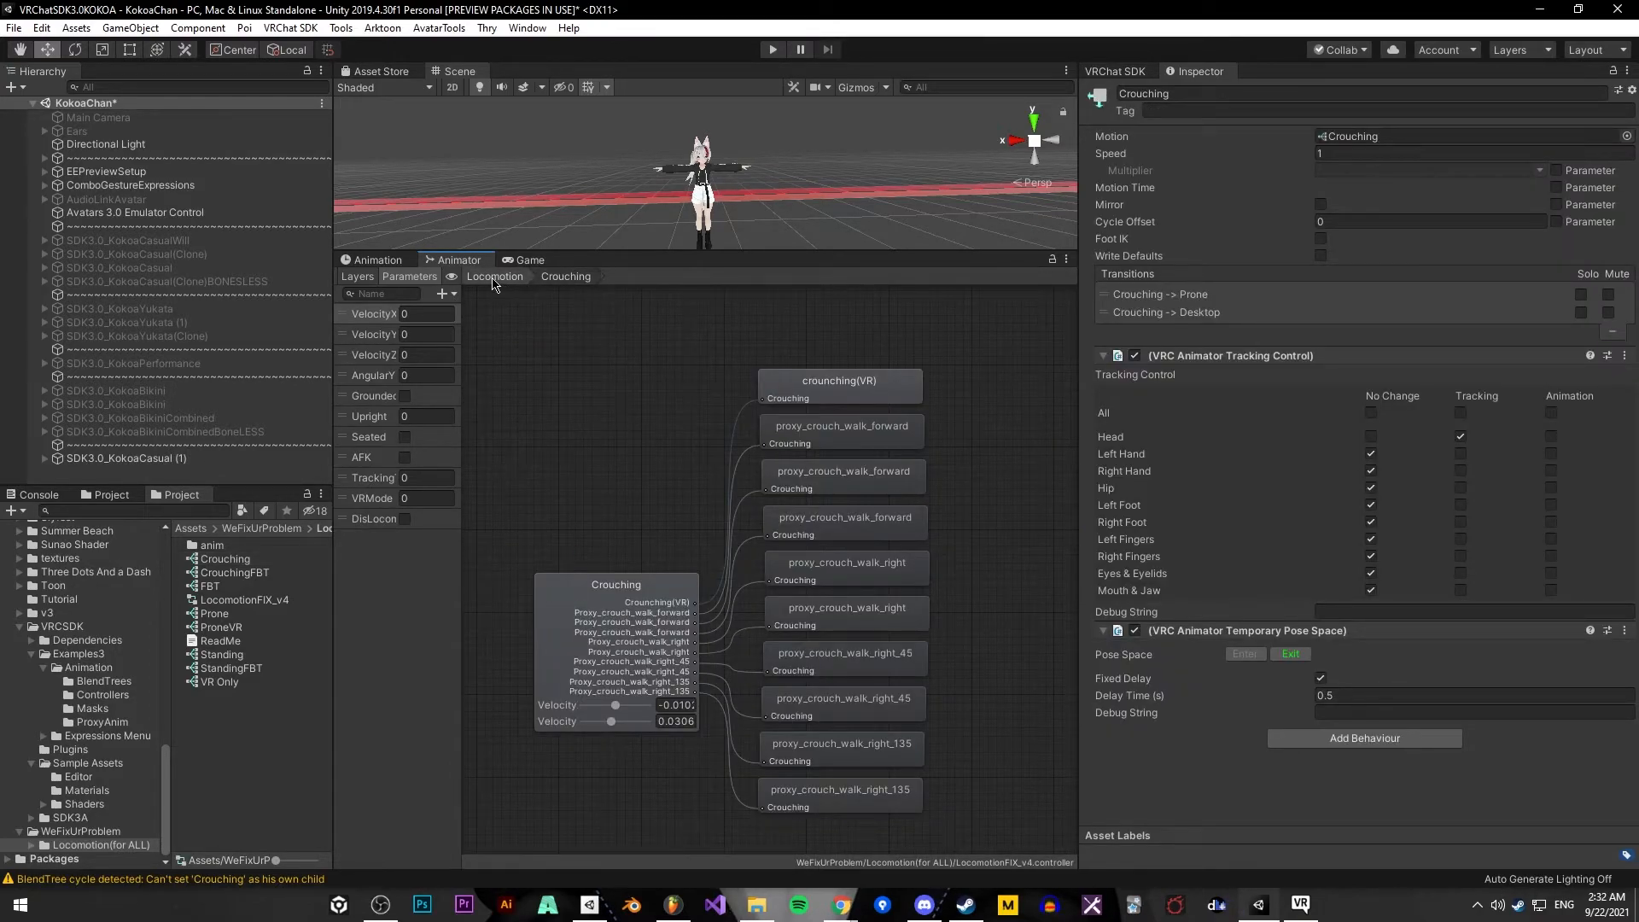
pyautogui.click(493, 277)
# Inspect the CrouchingVR state's CrouchingFBT blend tree, locate its first motion clip in the project, and return to the Locomotion layer
pyautogui.scroll(3, 879, 430)
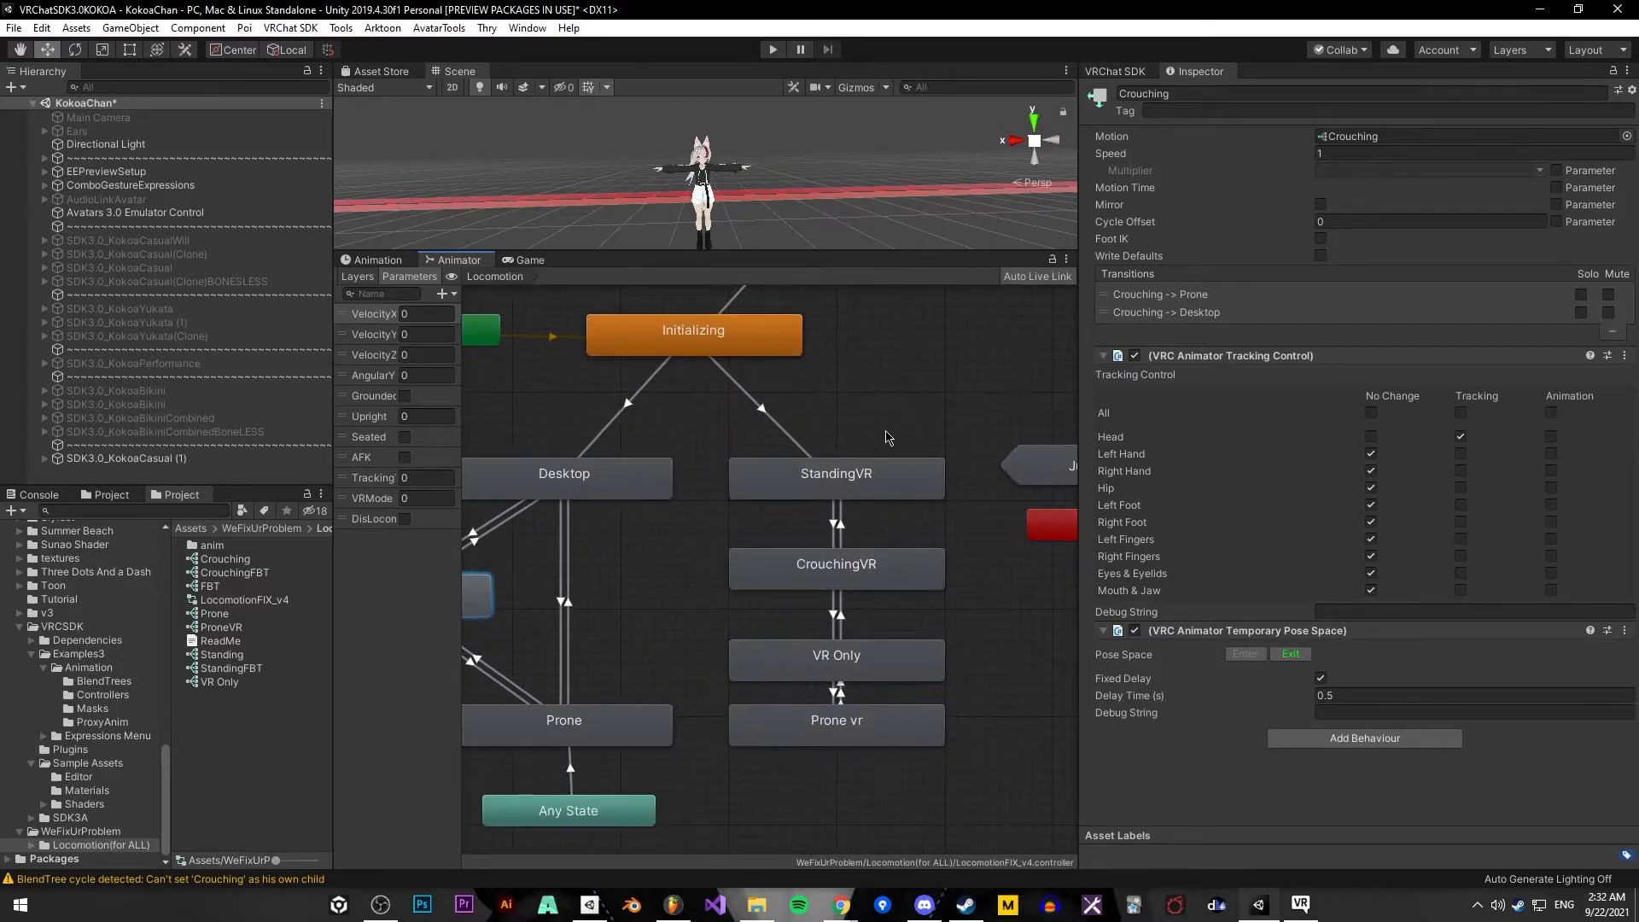
pyautogui.doubleClick(881, 567)
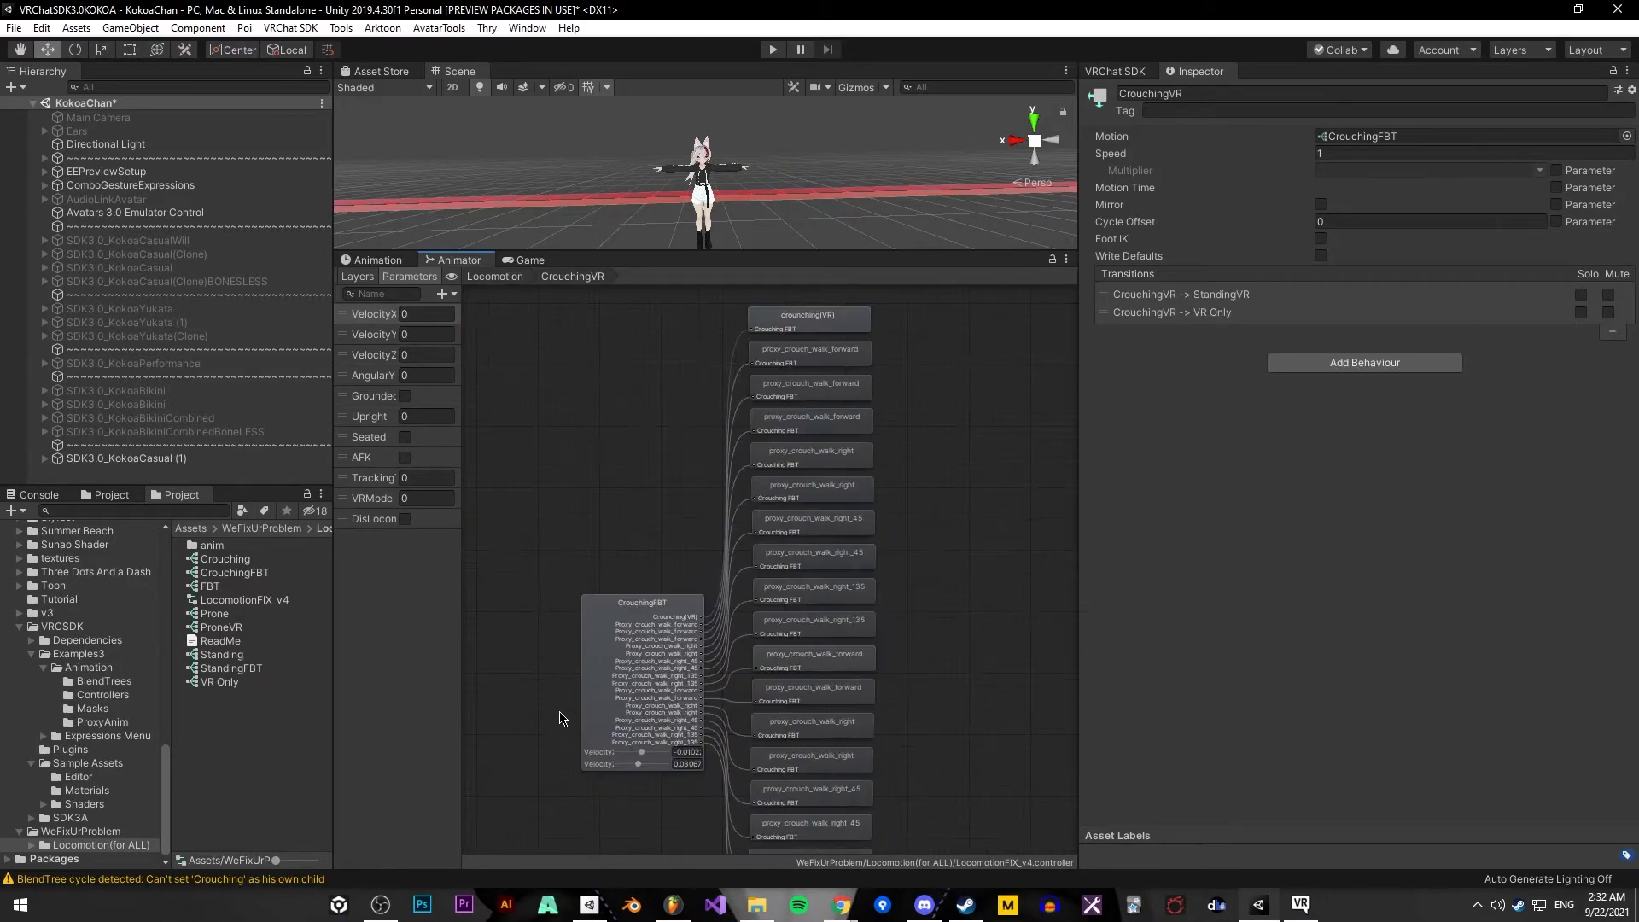
pyautogui.click(589, 564)
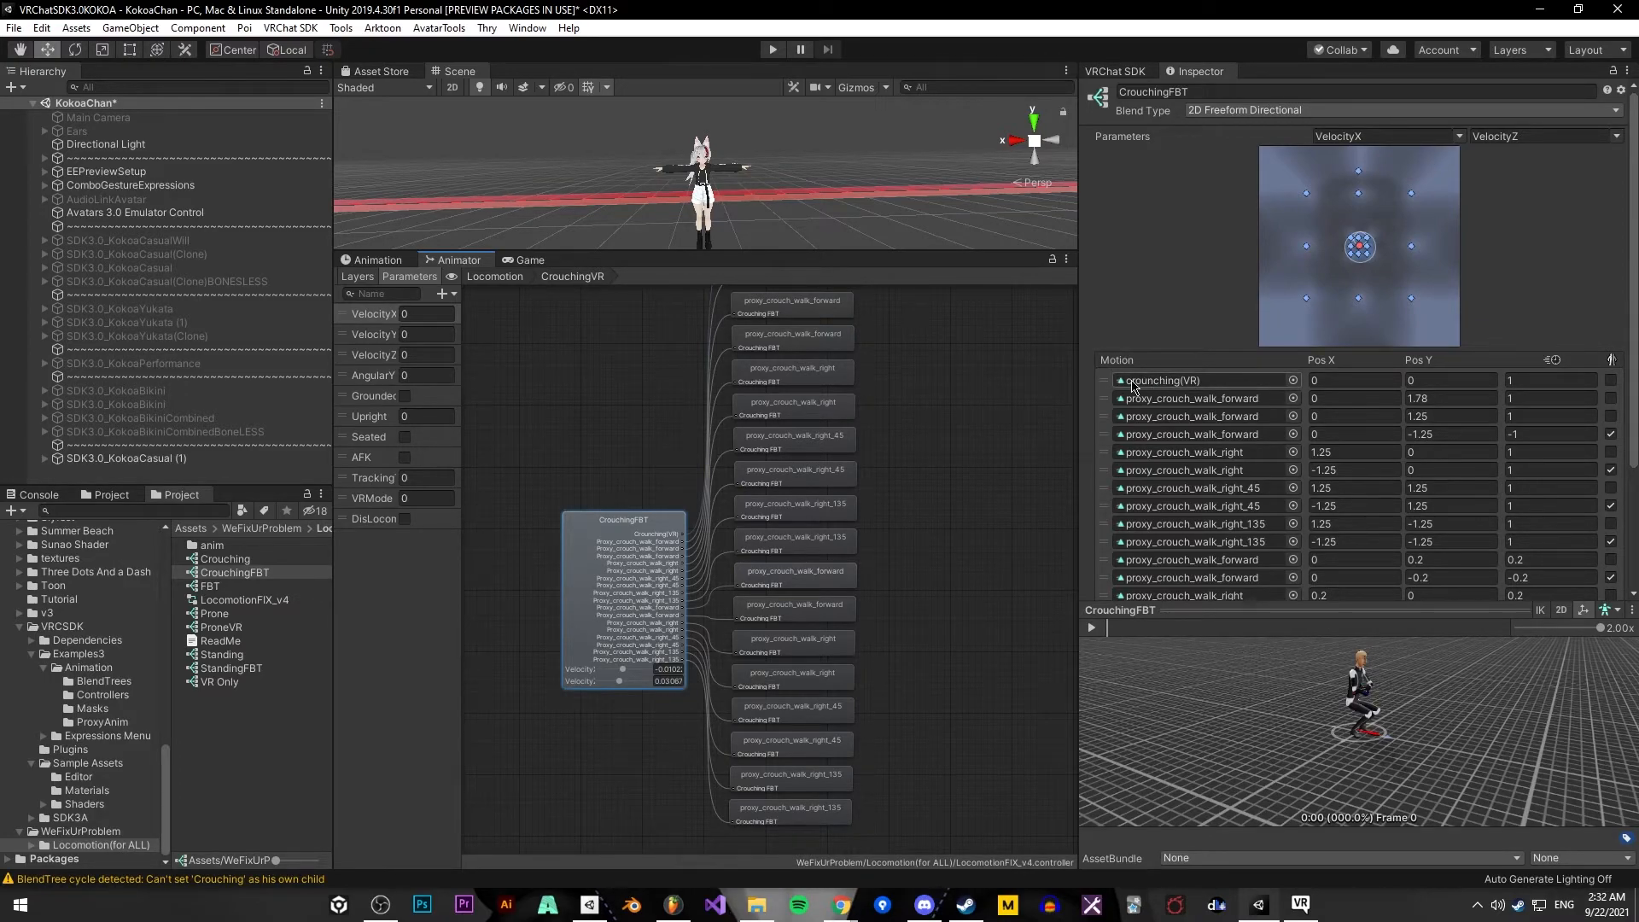
pyautogui.click(1176, 381)
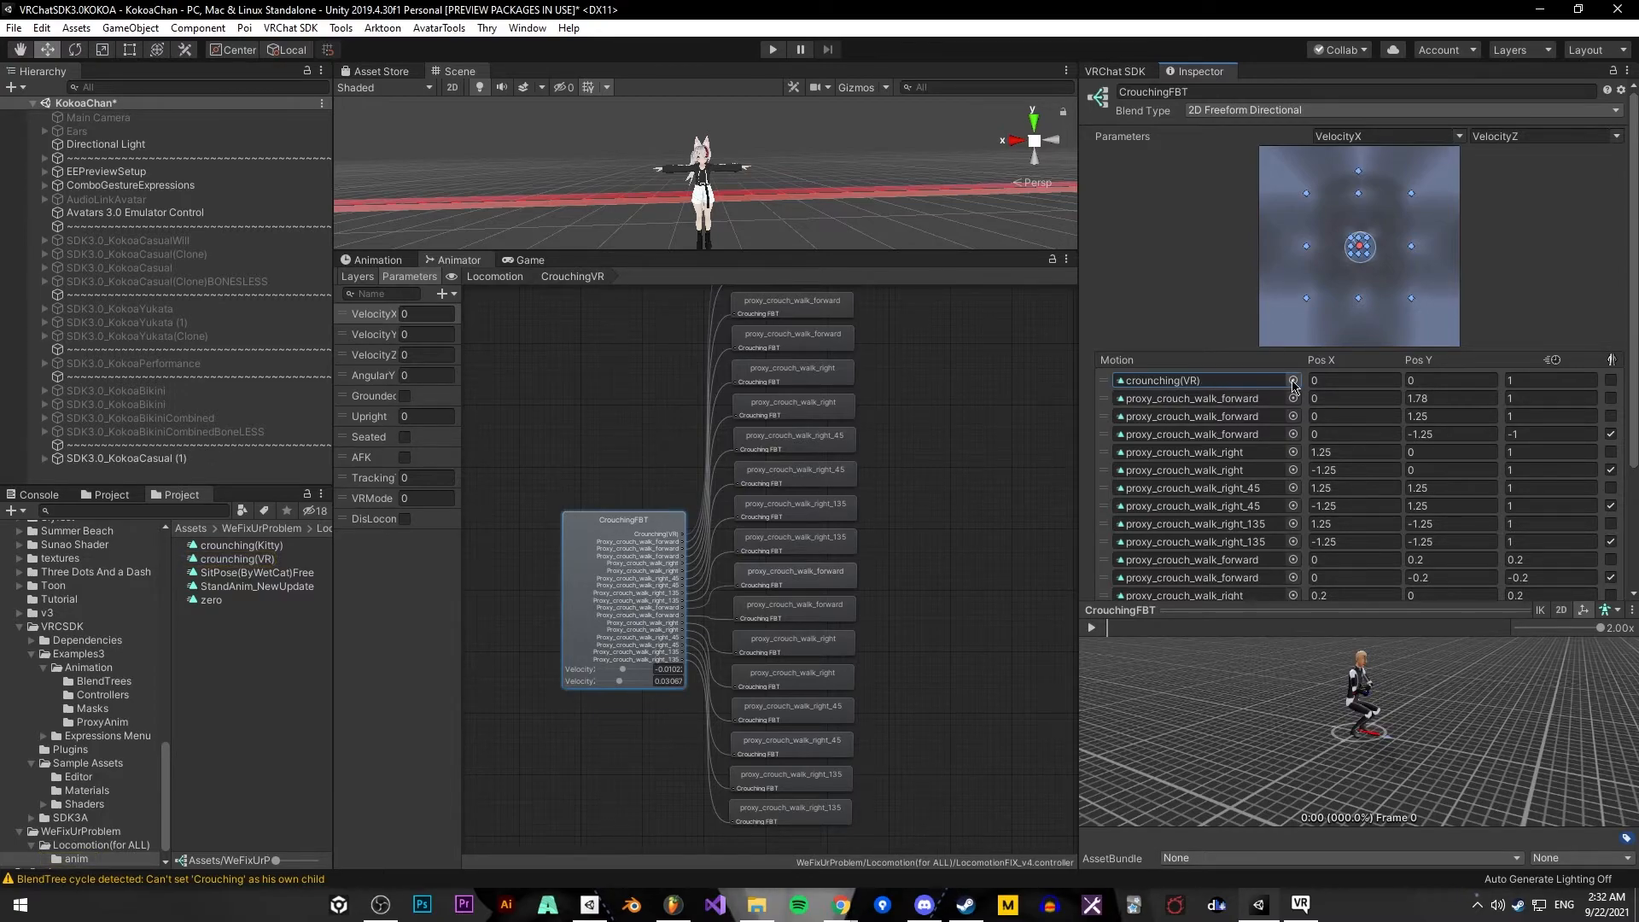
pyautogui.click(495, 276)
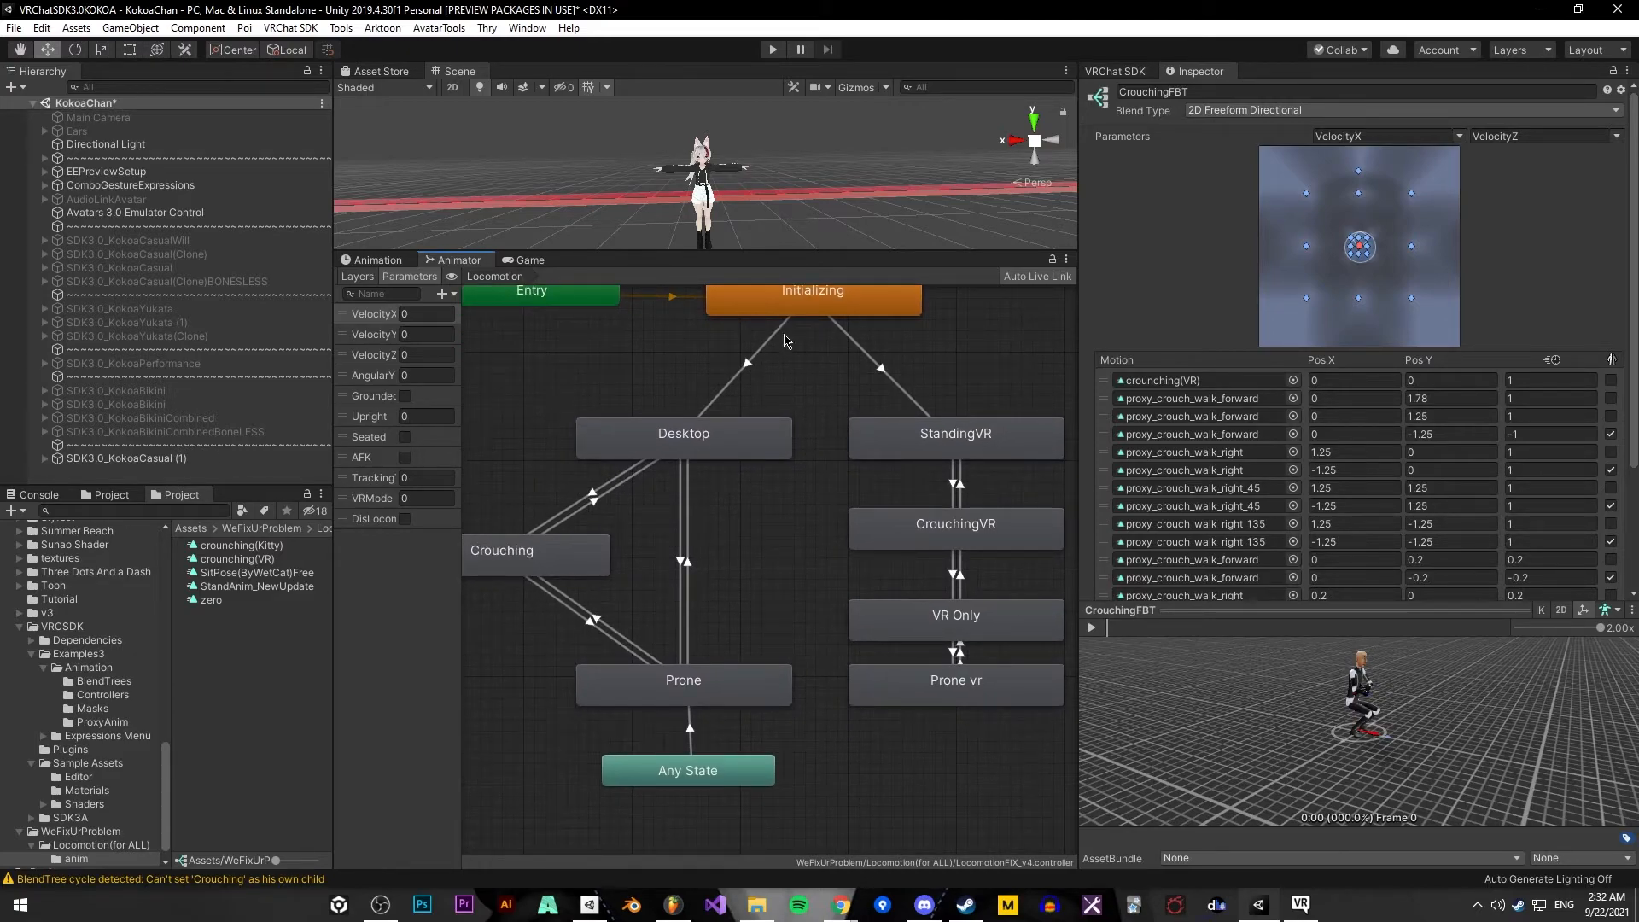
# Open the desktop Prone state's blend tree and preview alternative clips, including Sit Legs Out Prone Idle, as its first motion
pyautogui.doubleClick(776, 615)
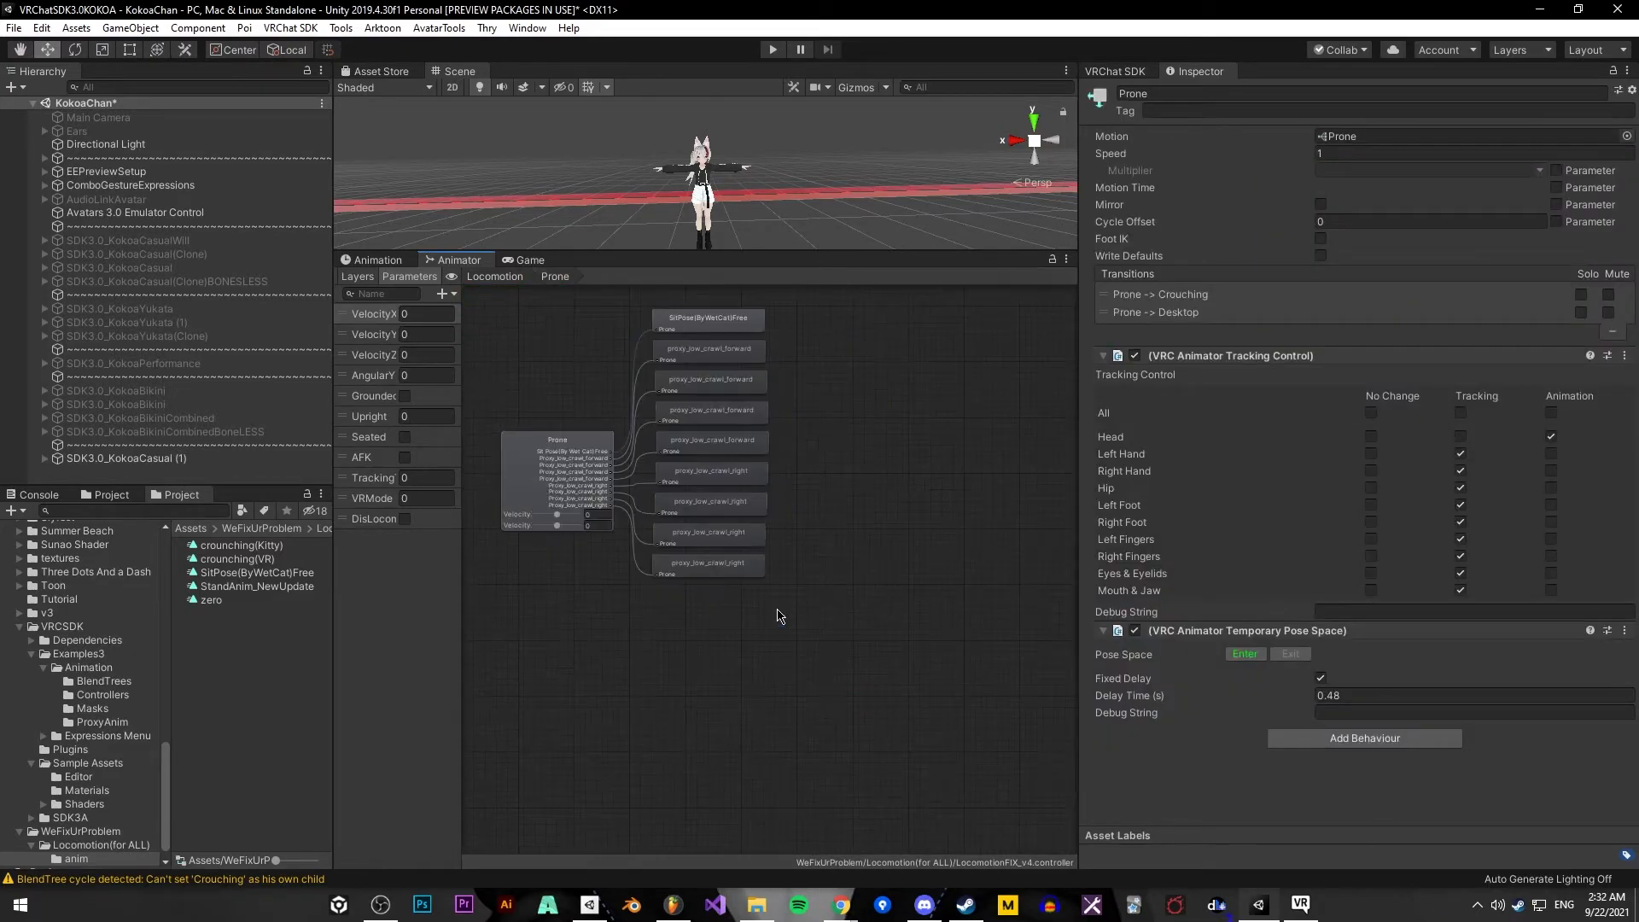
pyautogui.click(565, 438)
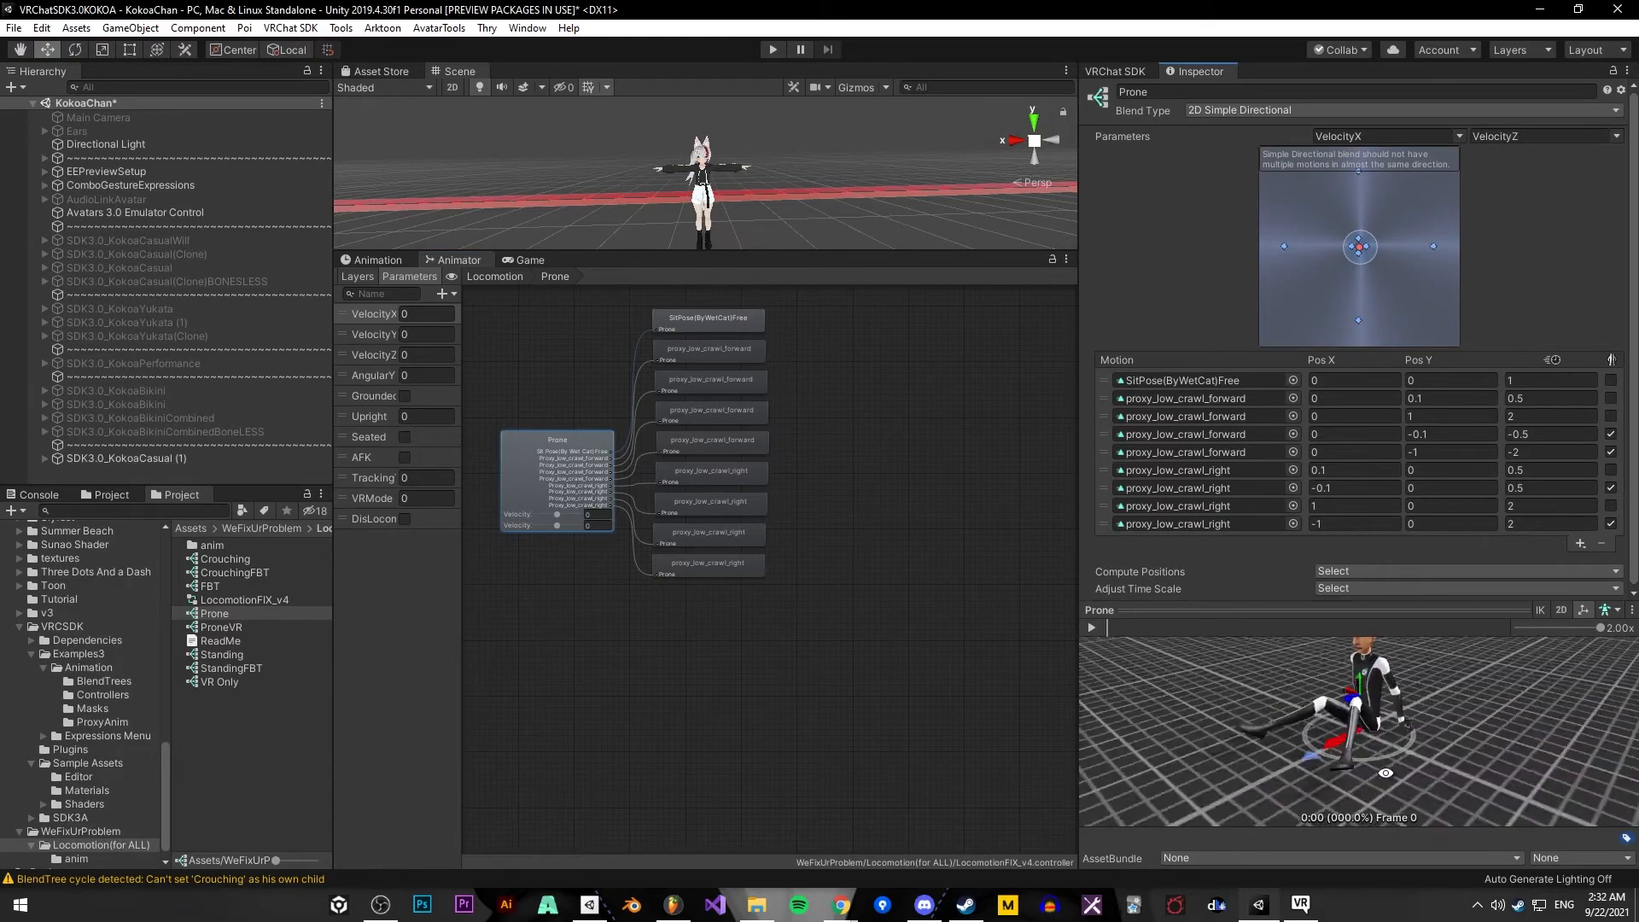
pyautogui.click(1293, 381)
pyautogui.click(630, 398)
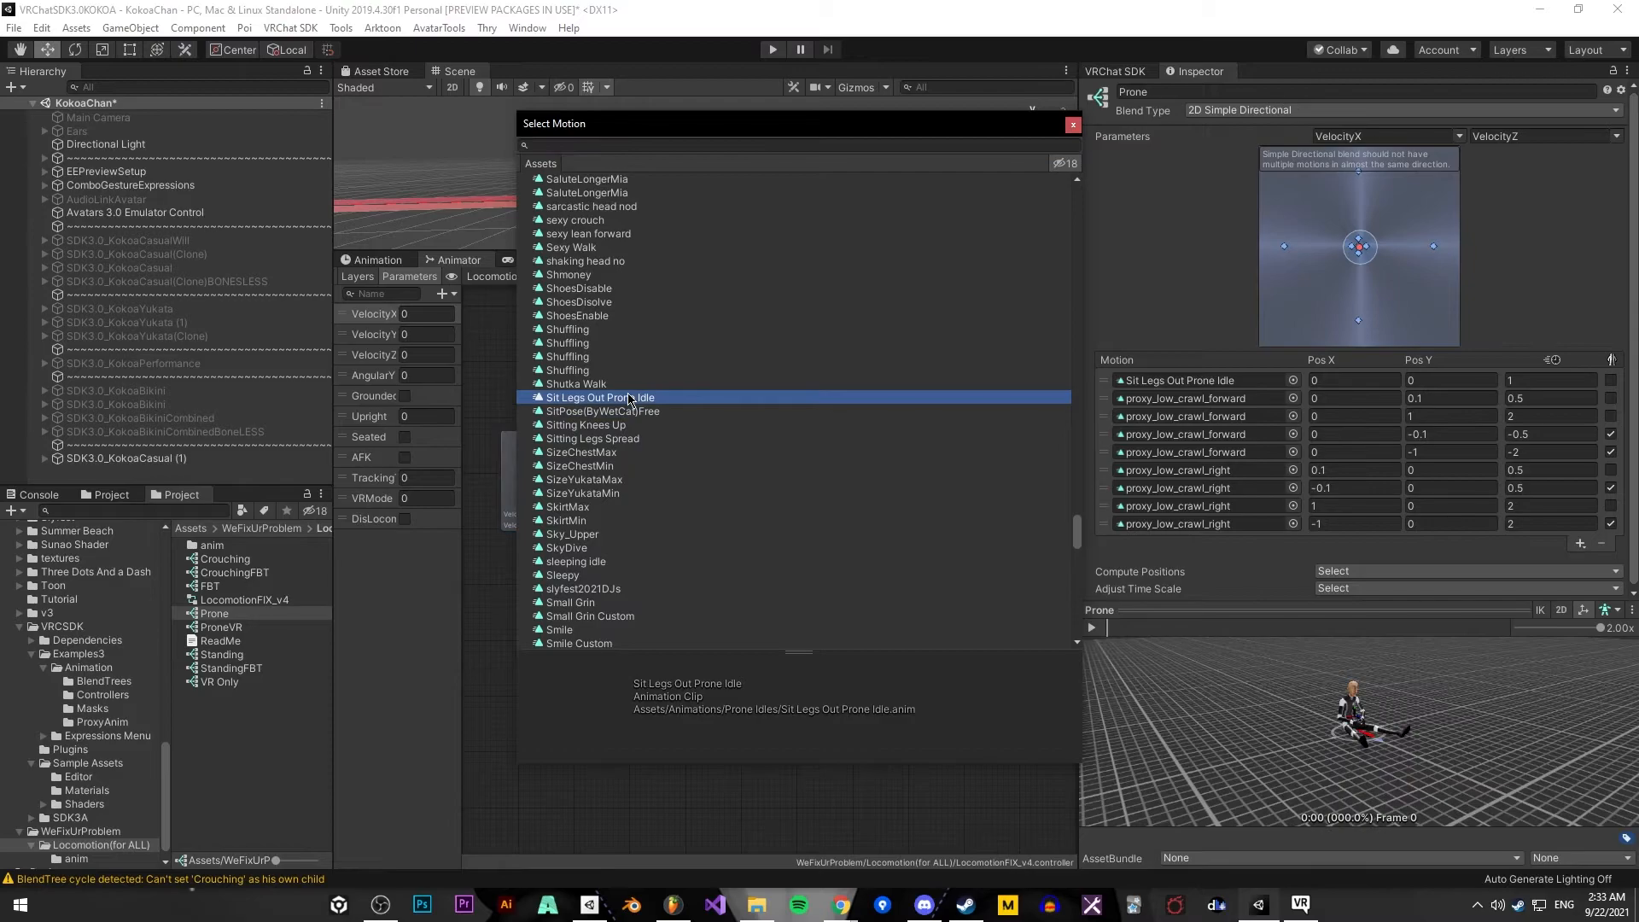
pyautogui.press('Up')
pyautogui.press('Up')
pyautogui.press('Down')
pyautogui.press('Down')
pyautogui.press('Down')
pyautogui.press('Down')
pyautogui.press('Down')
pyautogui.press('Down')
pyautogui.press('Down')
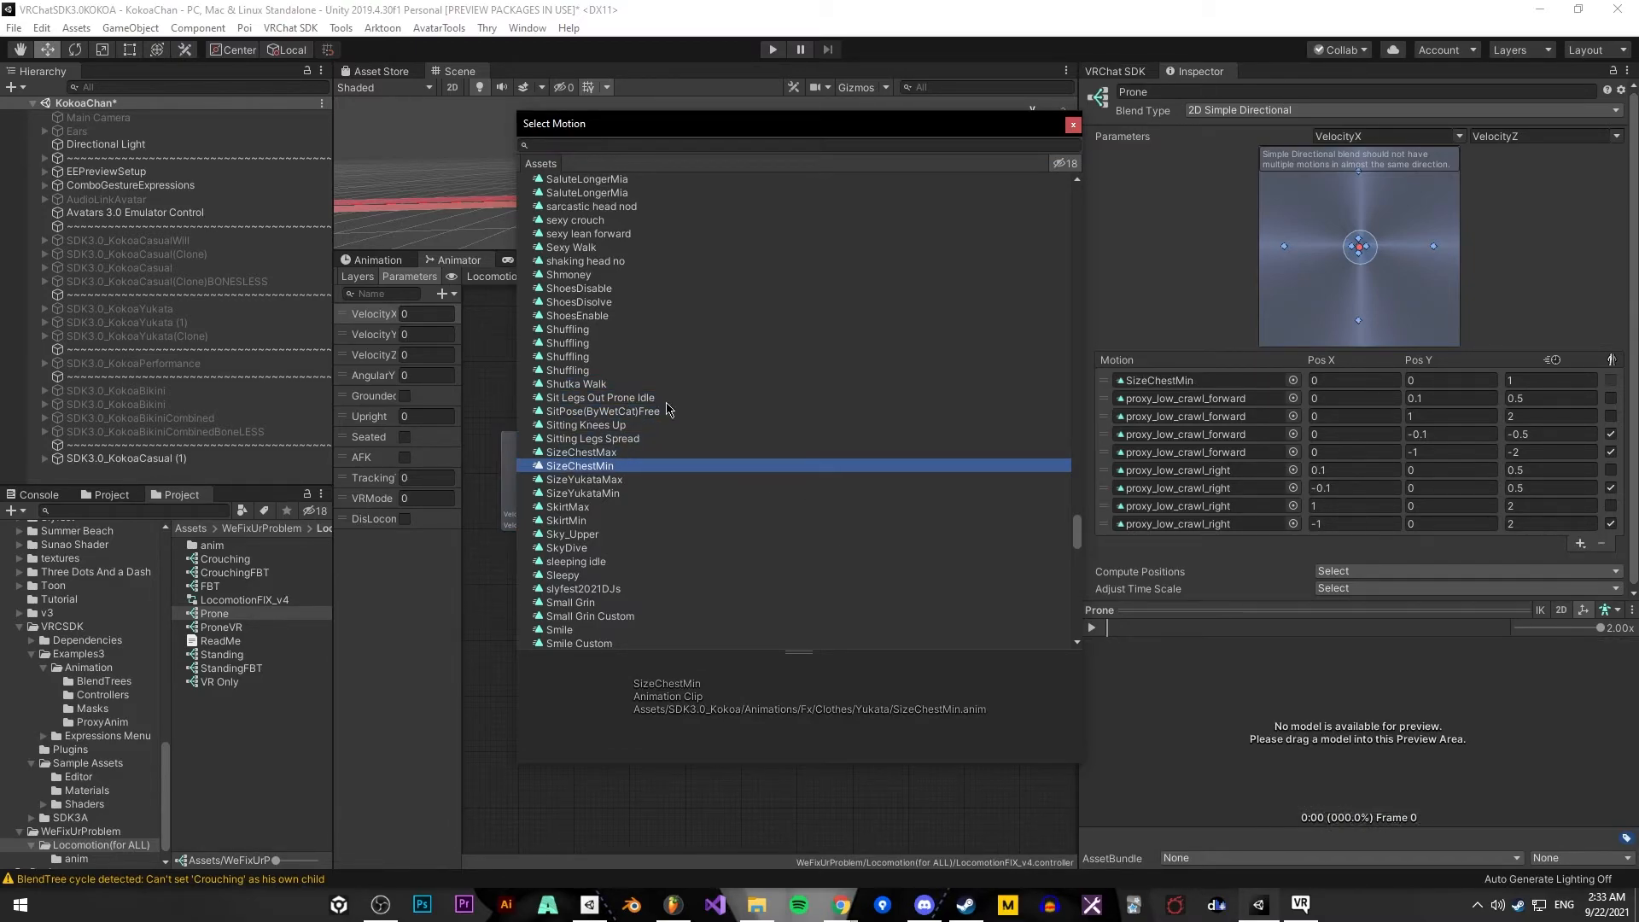
pyautogui.press('Up')
pyautogui.press('Up')
pyautogui.press('Up')
pyautogui.press('Up')
pyautogui.press('Up')
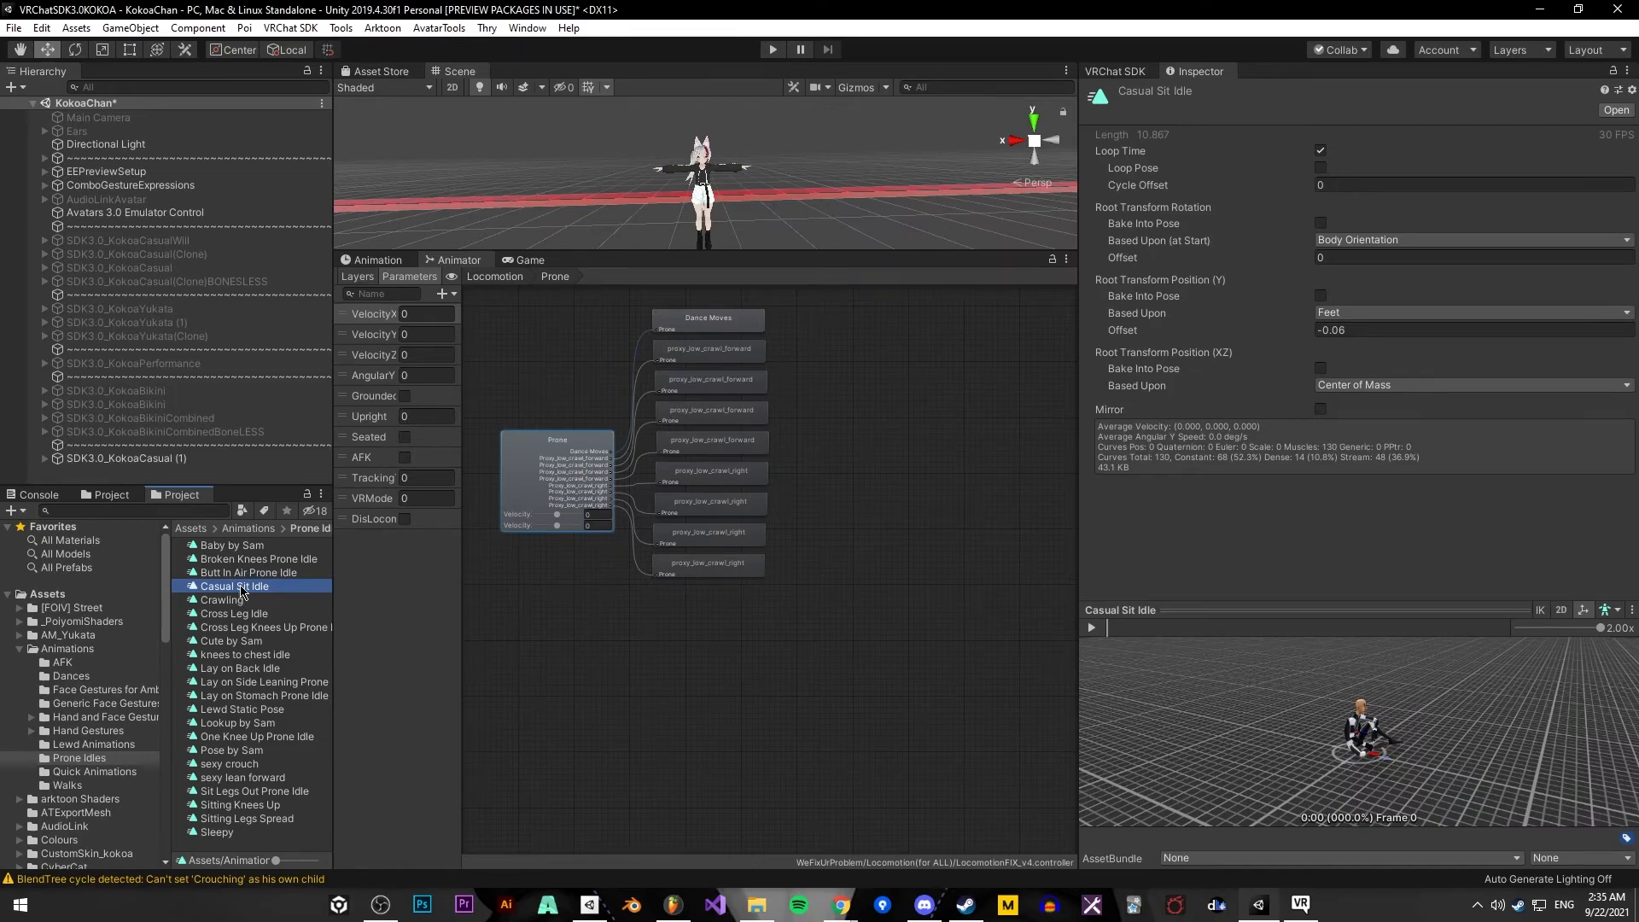
# Set the first motion of the Prone blend tree to Cross Leg Idle
pyautogui.moveTo(241, 589); pyautogui.dragTo(565, 440)
pyautogui.moveTo(642, 378); pyautogui.dragTo(248, 595)
pyautogui.click(570, 471)
pyautogui.click(1293, 380)
pyautogui.write('Cro')
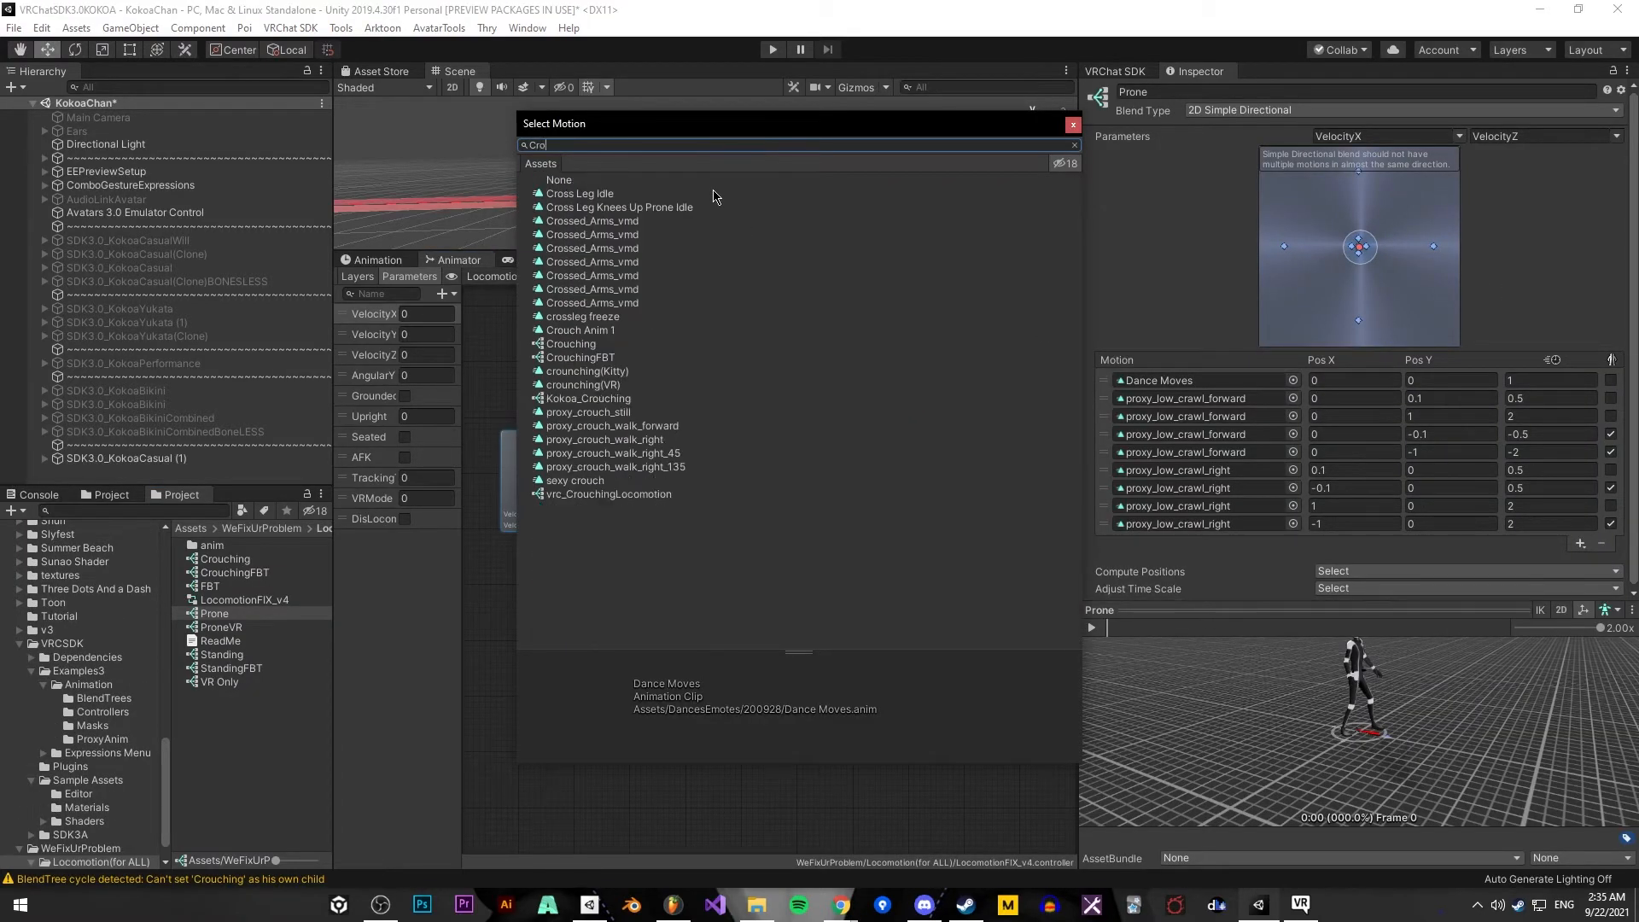
pyautogui.click(584, 194)
pyautogui.click(597, 208)
pyautogui.click(614, 194)
pyautogui.doubleClick(654, 196)
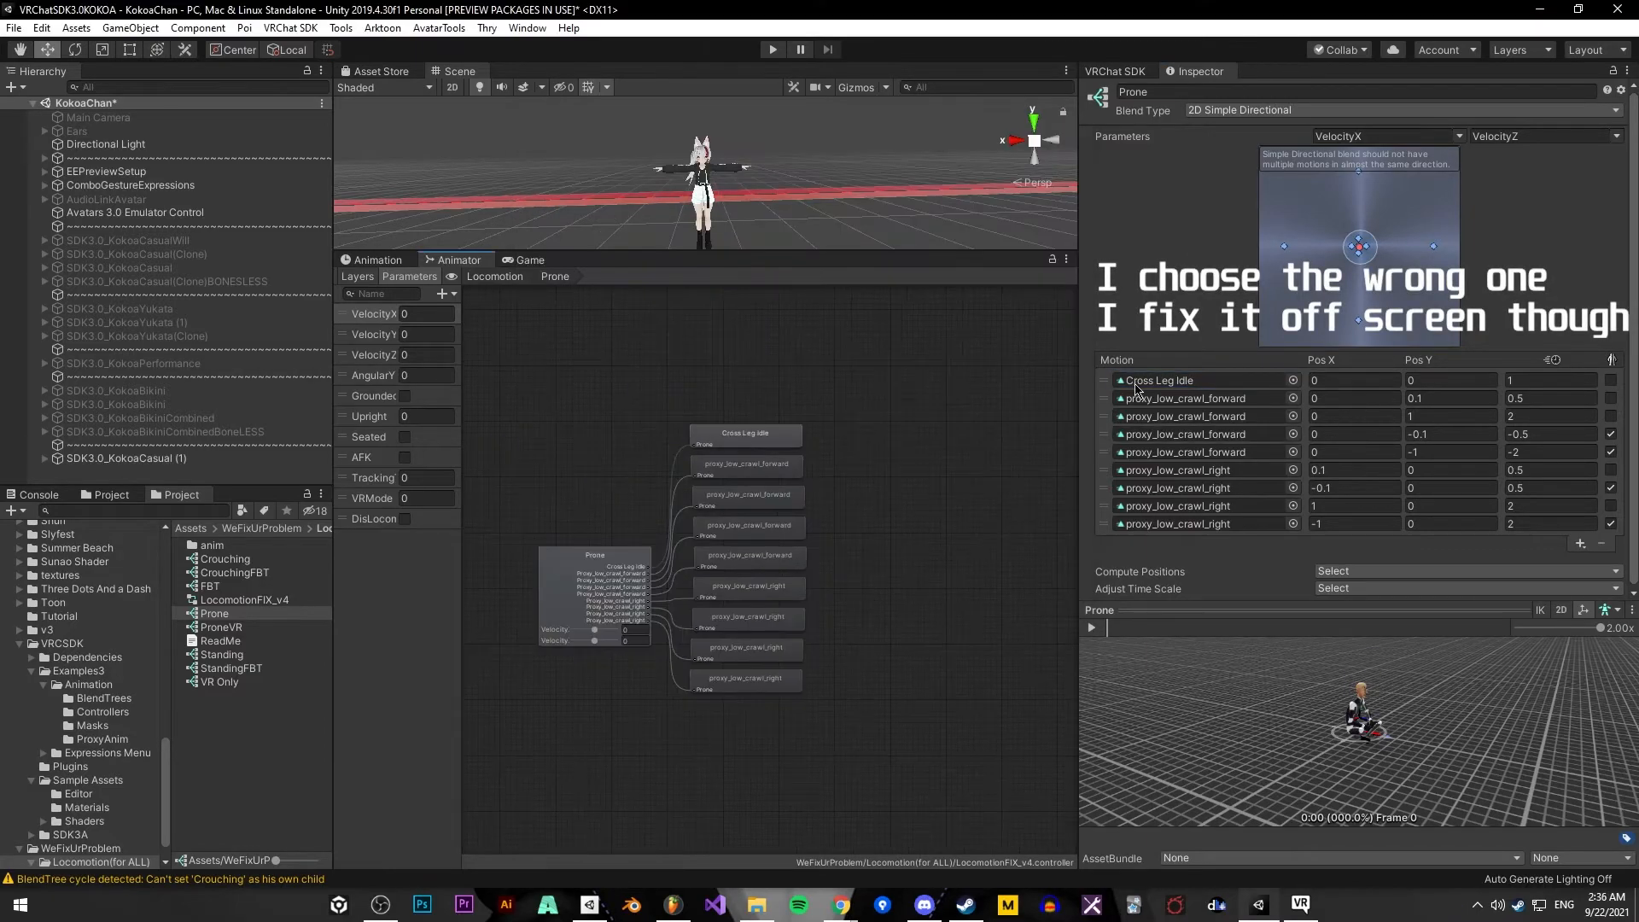
# Switch to the browser to review the free animation downloads on ask-amber.com, and return to Unity
pyautogui.click(840, 905)
pyautogui.moveTo(789, 266); pyautogui.dragTo(536, 109)
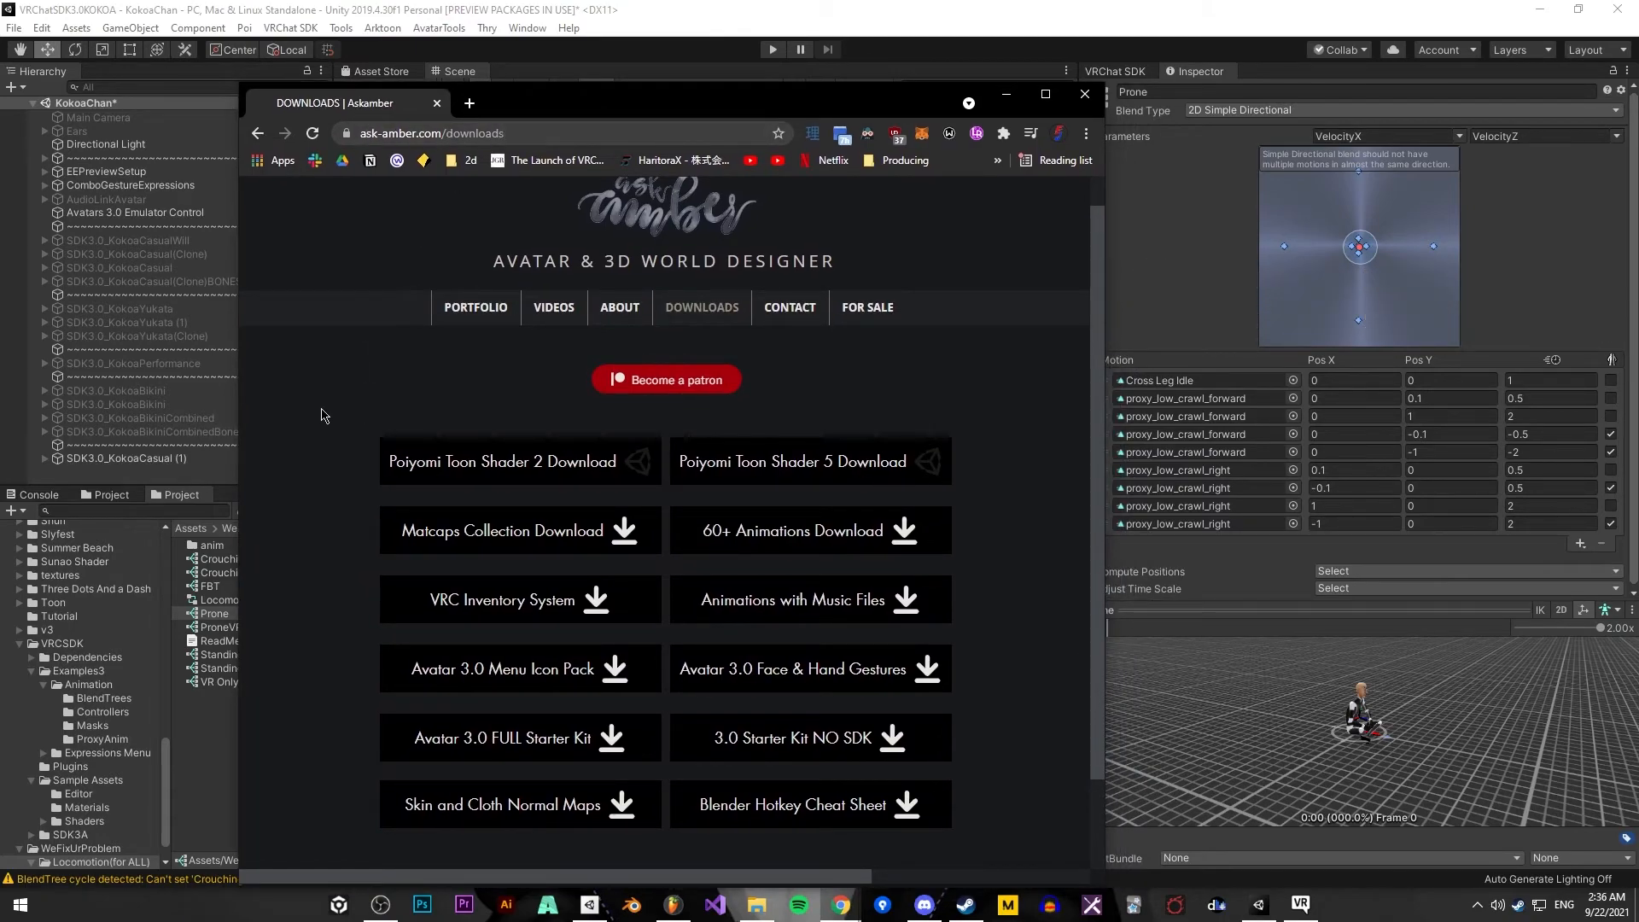
pyautogui.scroll(-2, 333, 418)
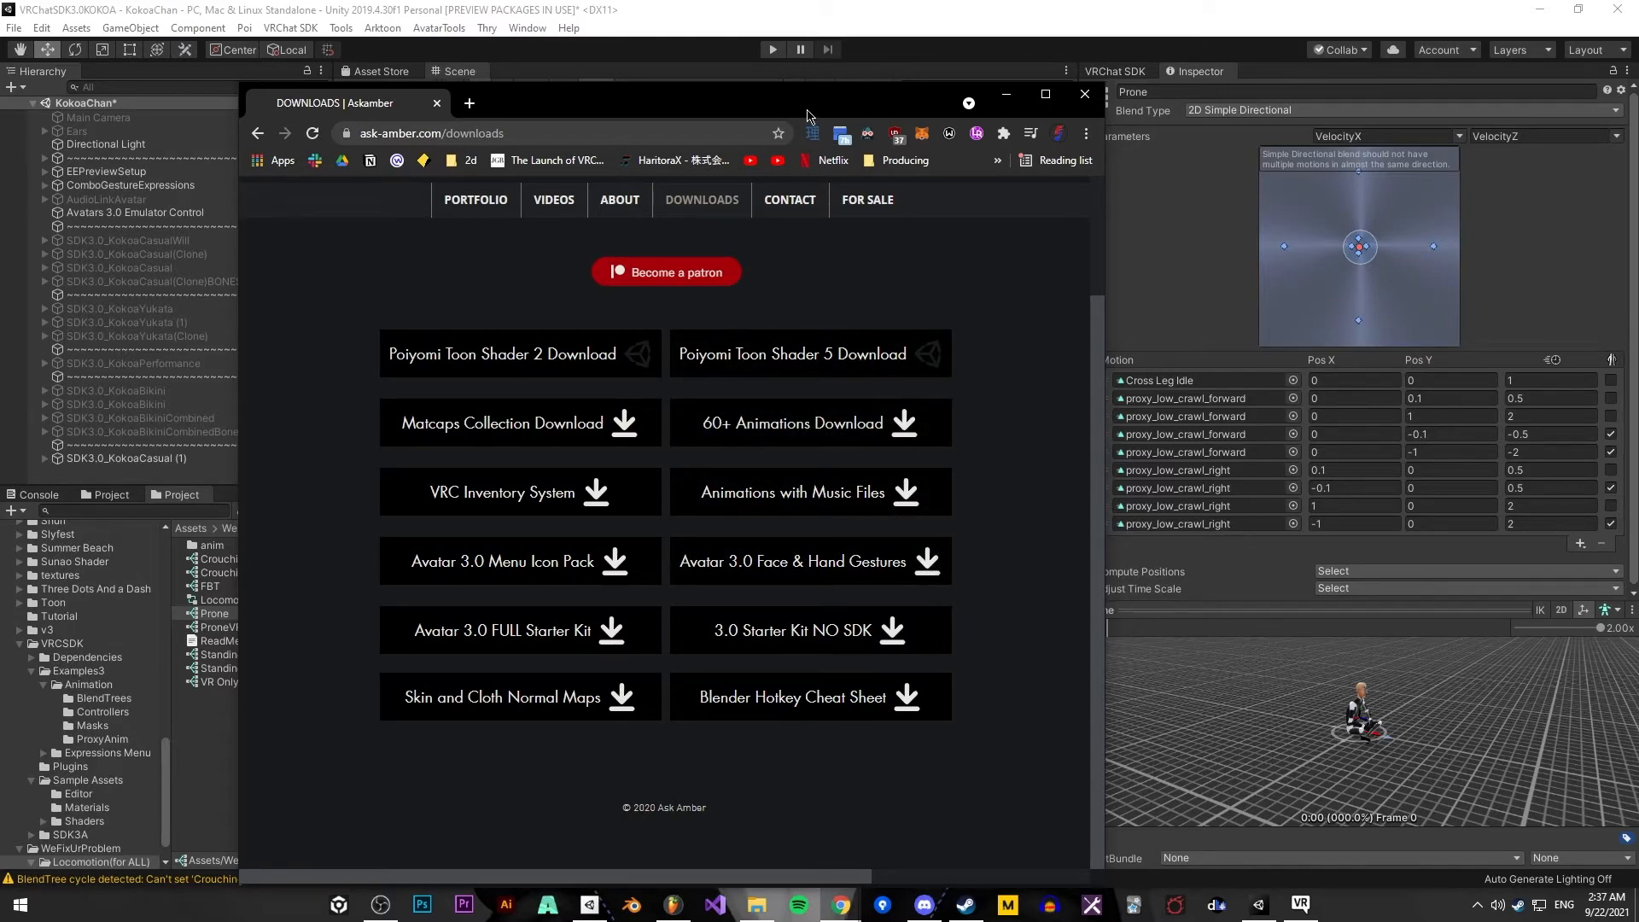
pyautogui.hotkey('alt', 'Tab')
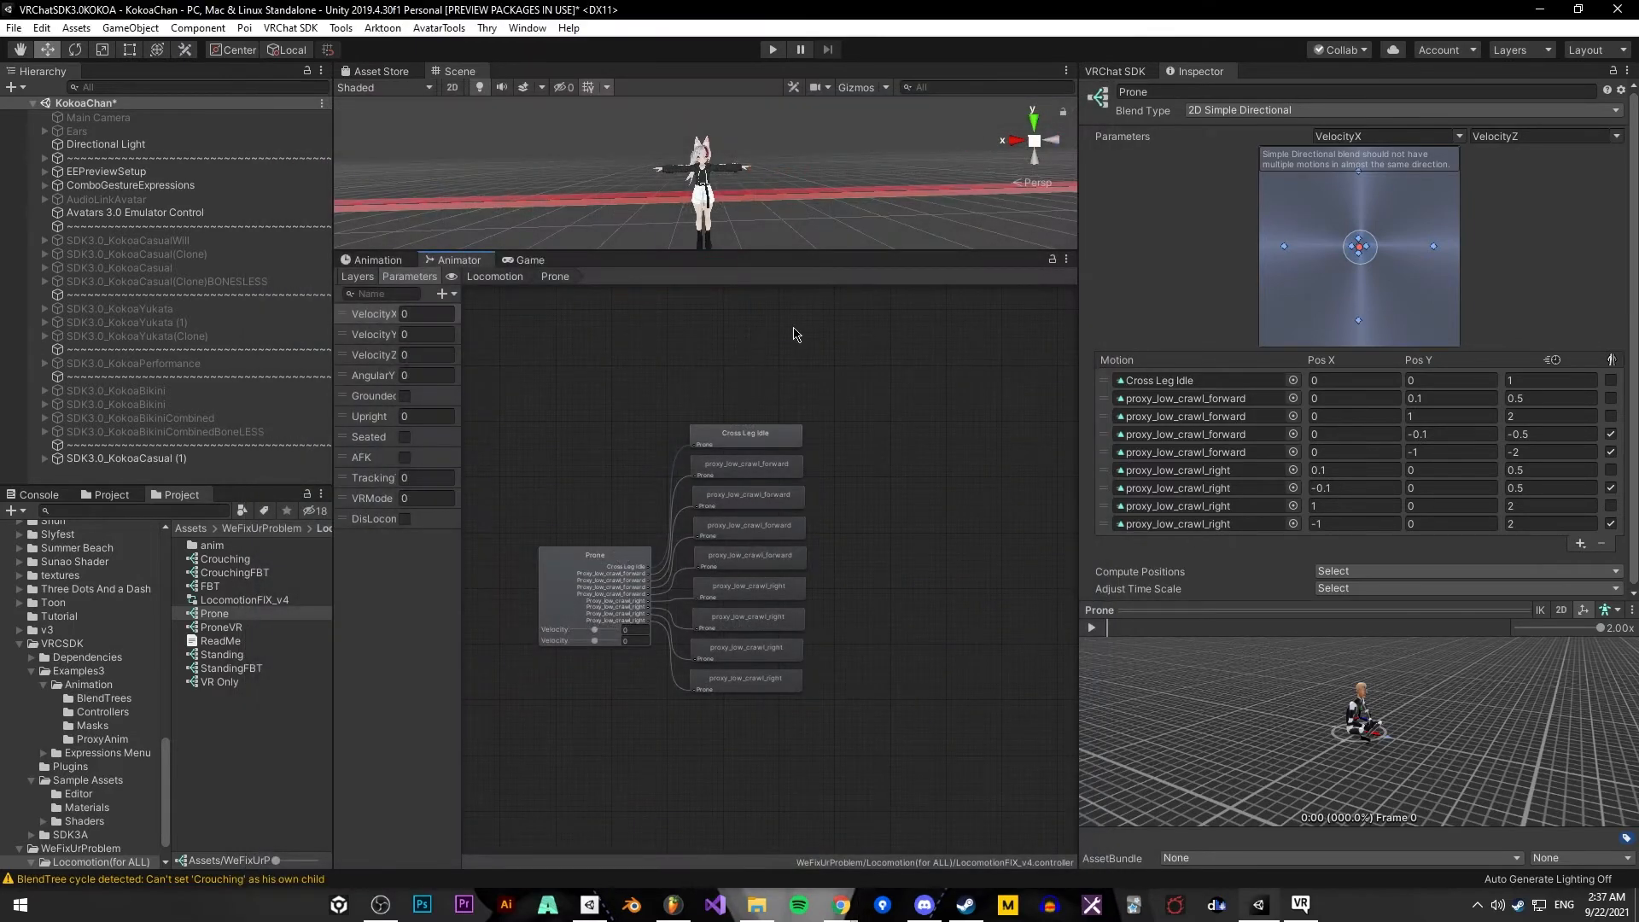
# Return to the Locomotion layer, check the Initializing to StandingVR transition, and open the Prone vr state's blend tree
pyautogui.click(483, 278)
pyautogui.moveTo(699, 459); pyautogui.dragTo(640, 570, button='middle')
pyautogui.click(772, 444)
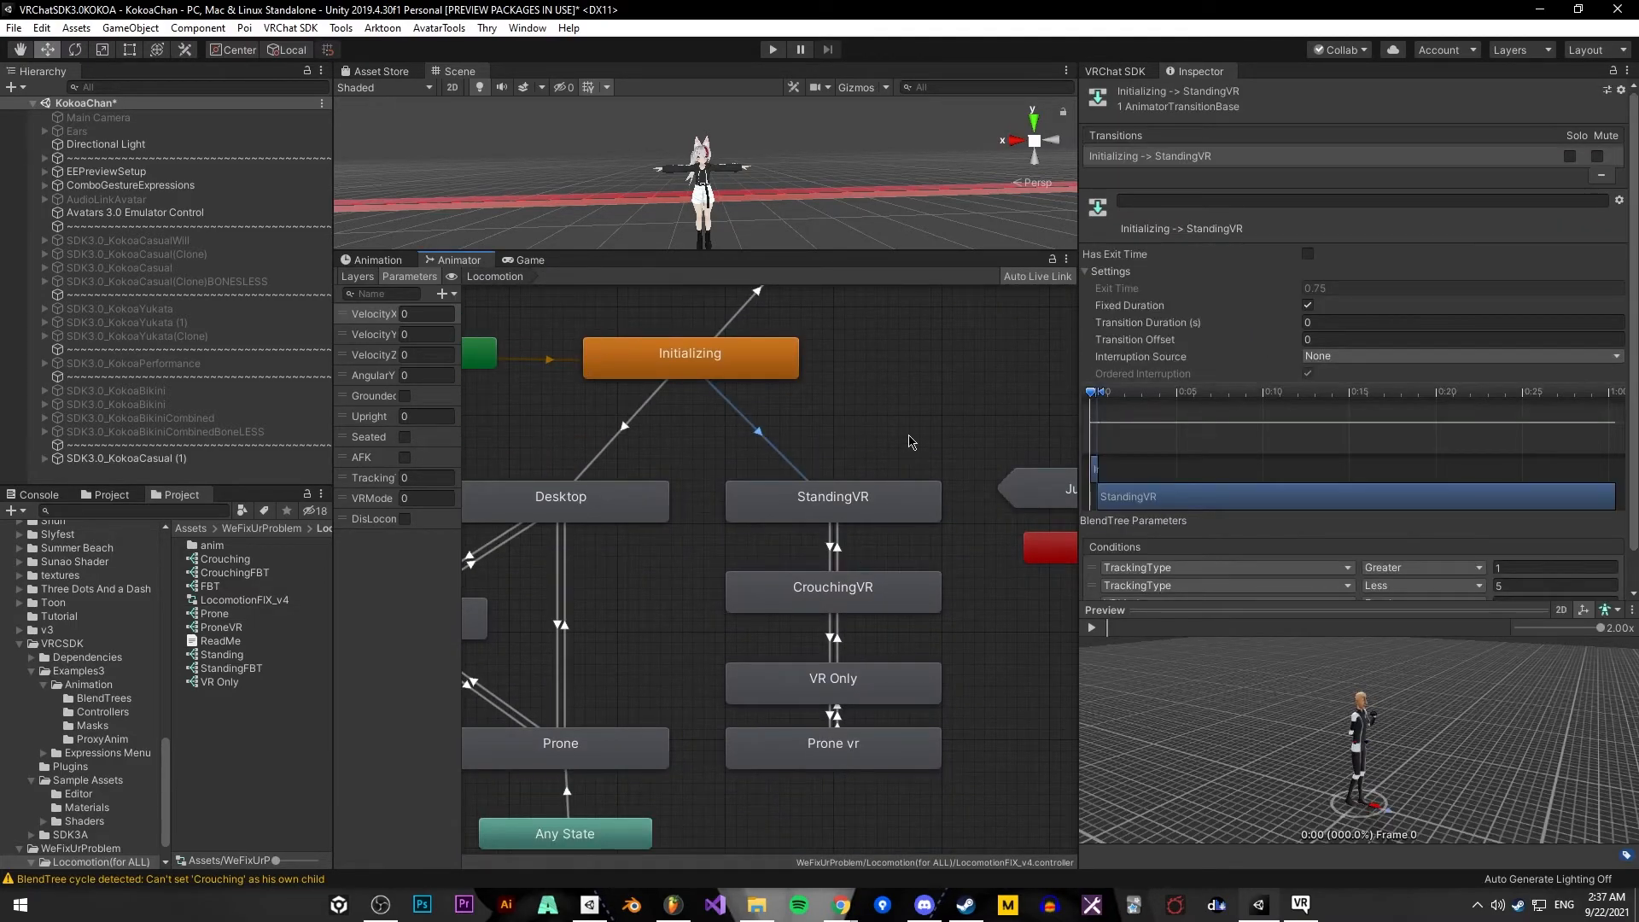
pyautogui.moveTo(950, 595); pyautogui.dragTo(874, 531, button='middle')
pyautogui.moveTo(962, 658); pyautogui.dragTo(930, 576, button='middle')
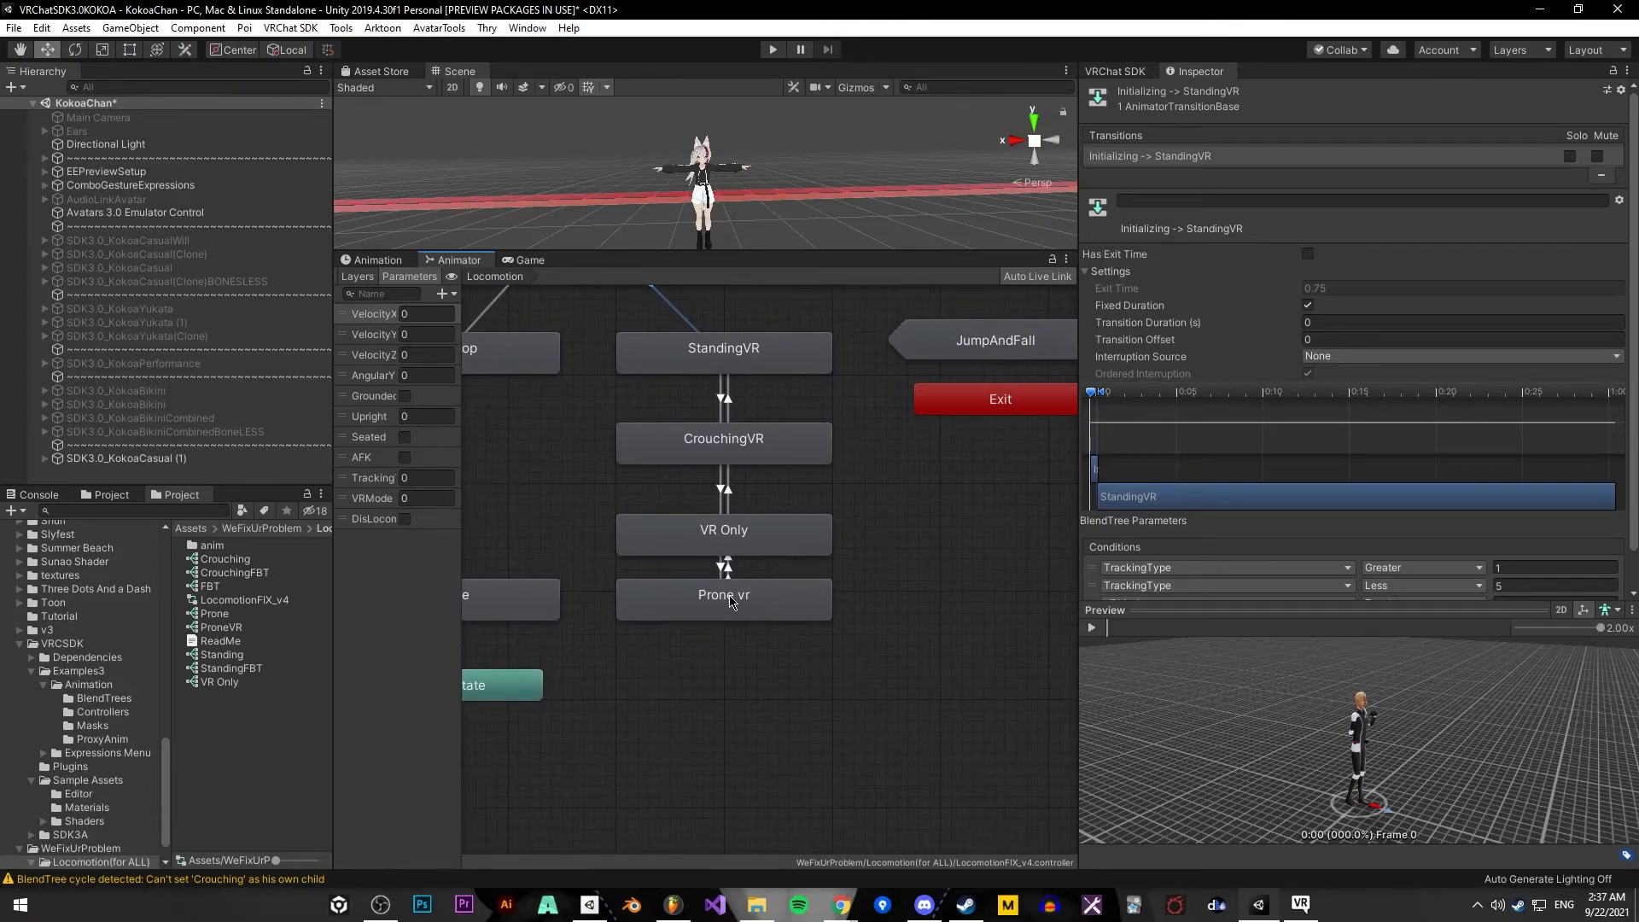
pyautogui.click(730, 605)
pyautogui.doubleClick(745, 612)
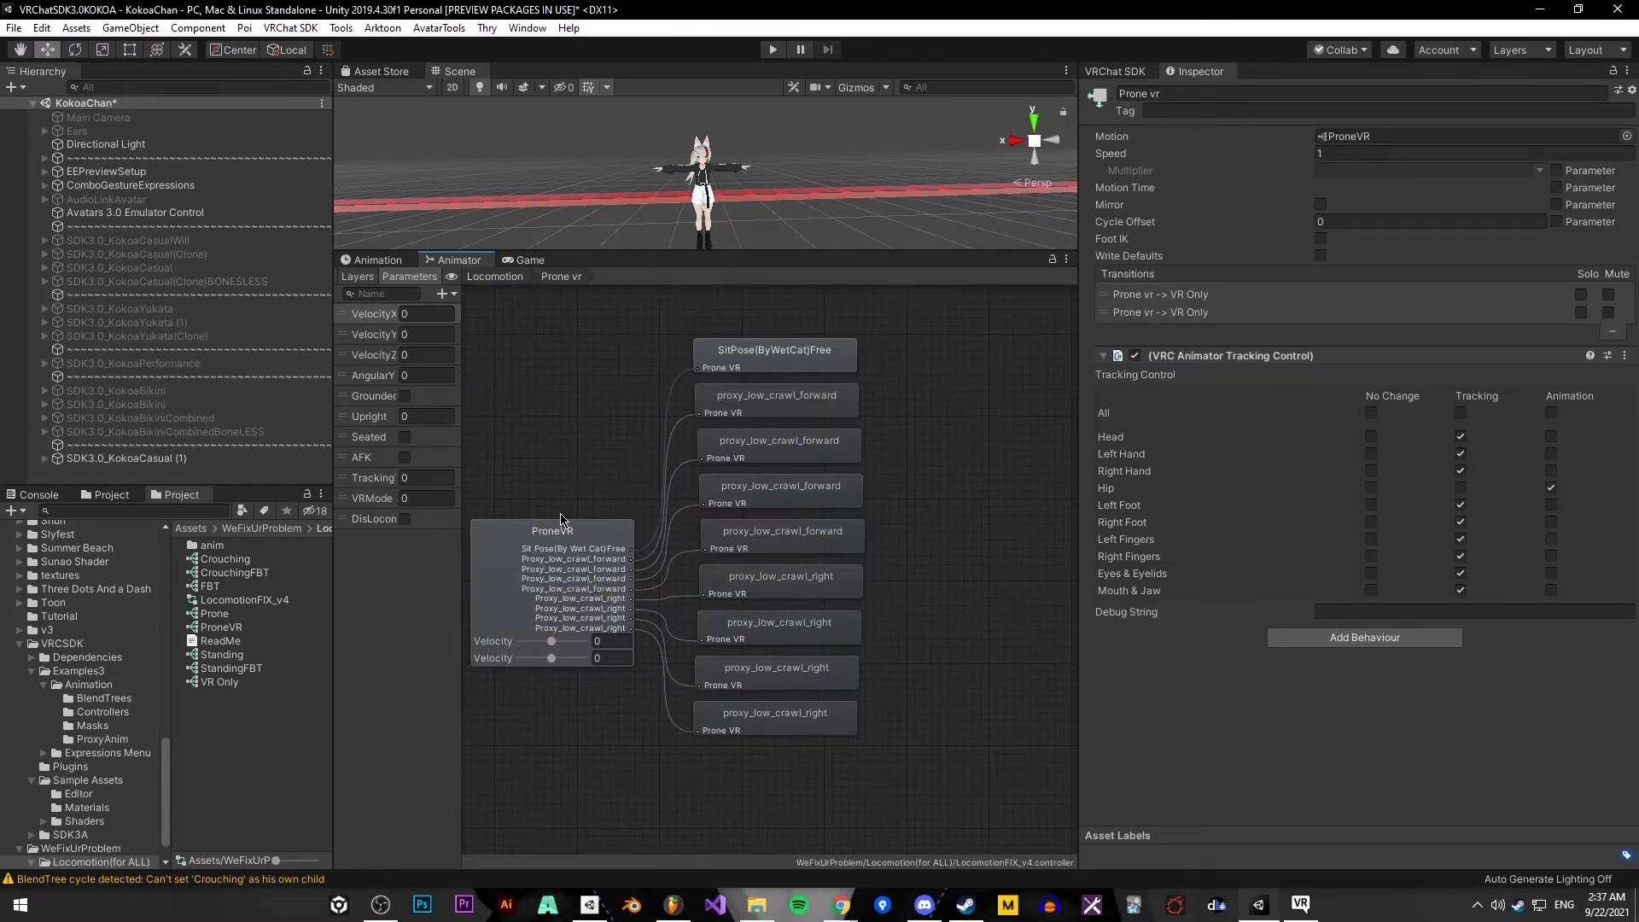
# Set the first motion of the ProneVR blend tree to Casual Sit Idle and inspect the sitting pose from several angles
pyautogui.click(589, 585)
pyautogui.click(1293, 379)
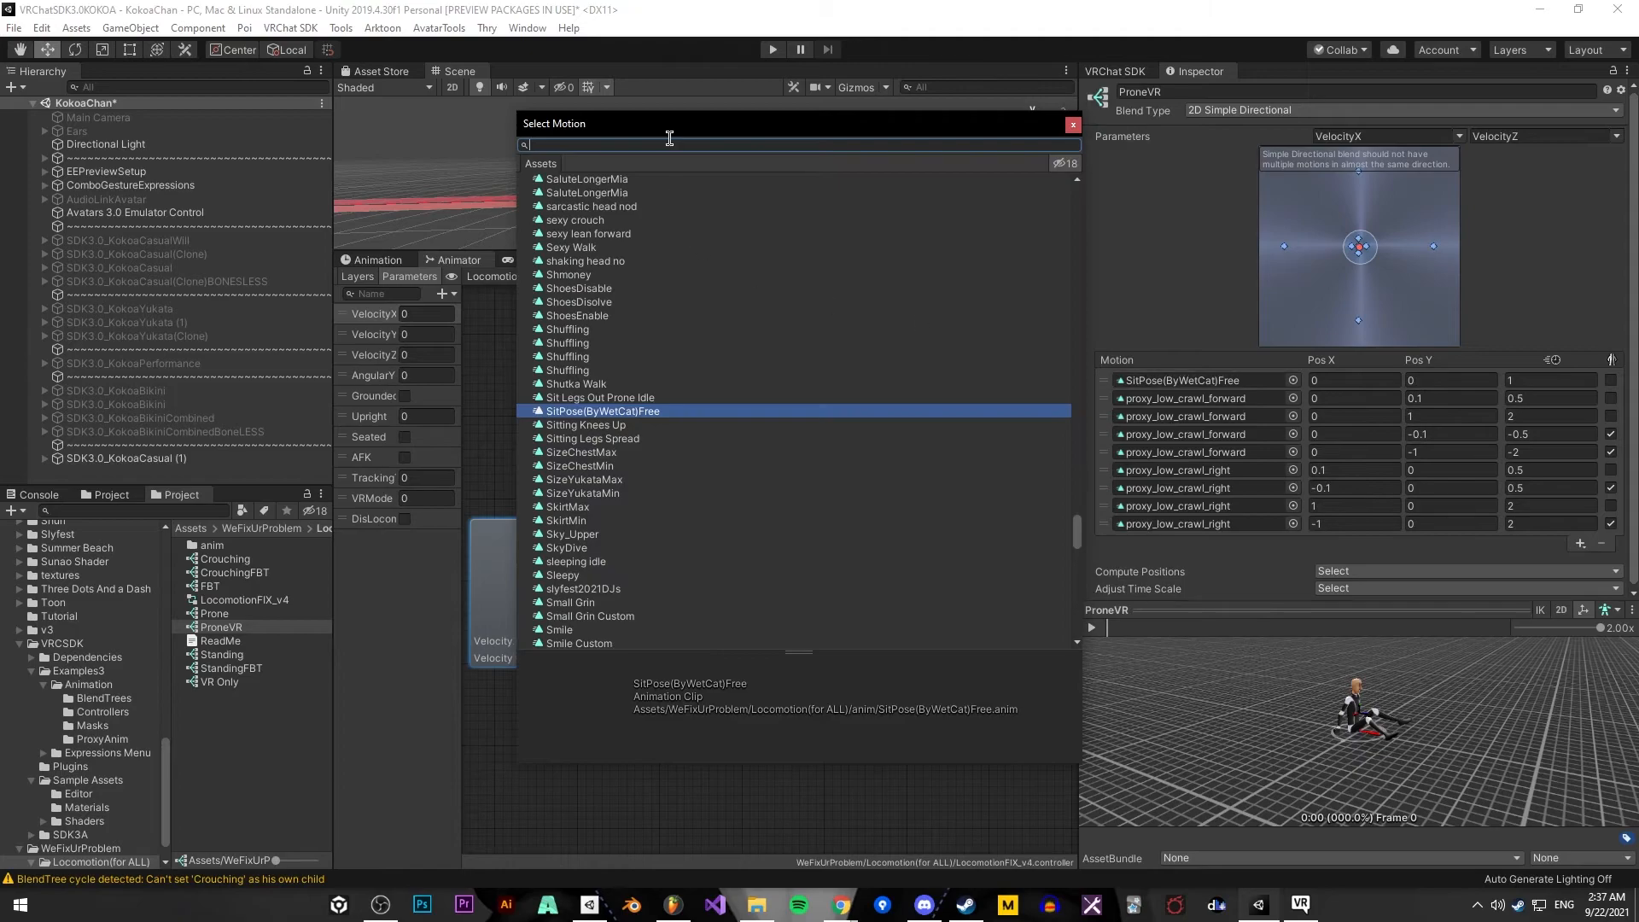
pyautogui.write('casua')
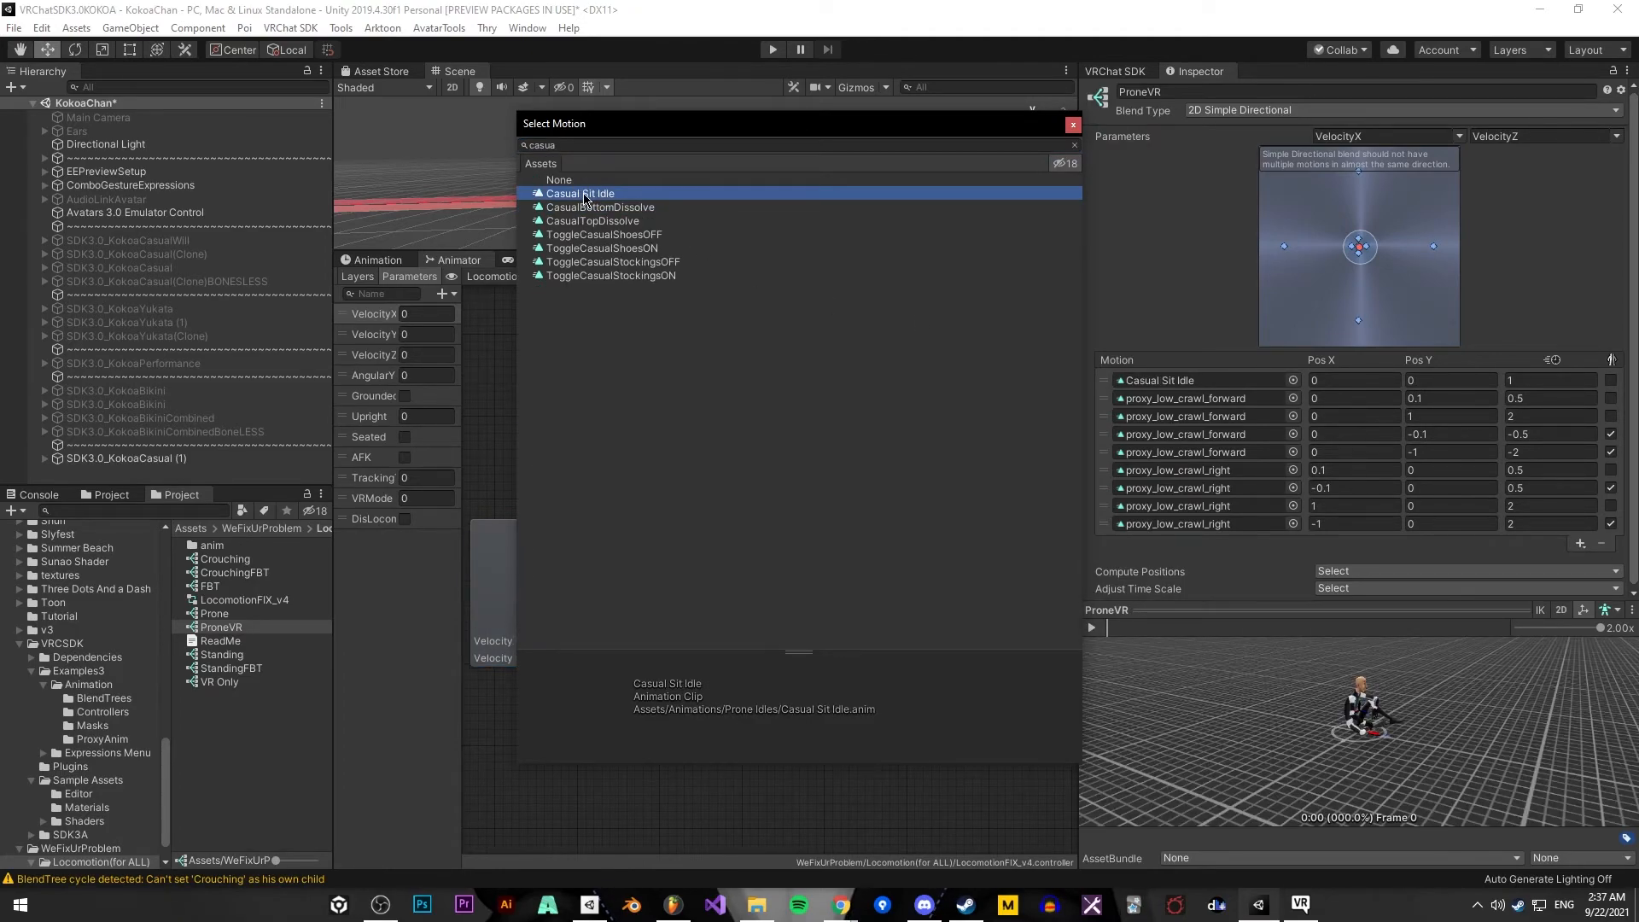
pyautogui.doubleClick(583, 194)
pyautogui.scroll(8, 1468, 771)
pyautogui.moveTo(1466, 772); pyautogui.dragTo(1355, 732, button='right')
pyautogui.moveTo(1463, 701); pyautogui.dragTo(1338, 794, button='right')
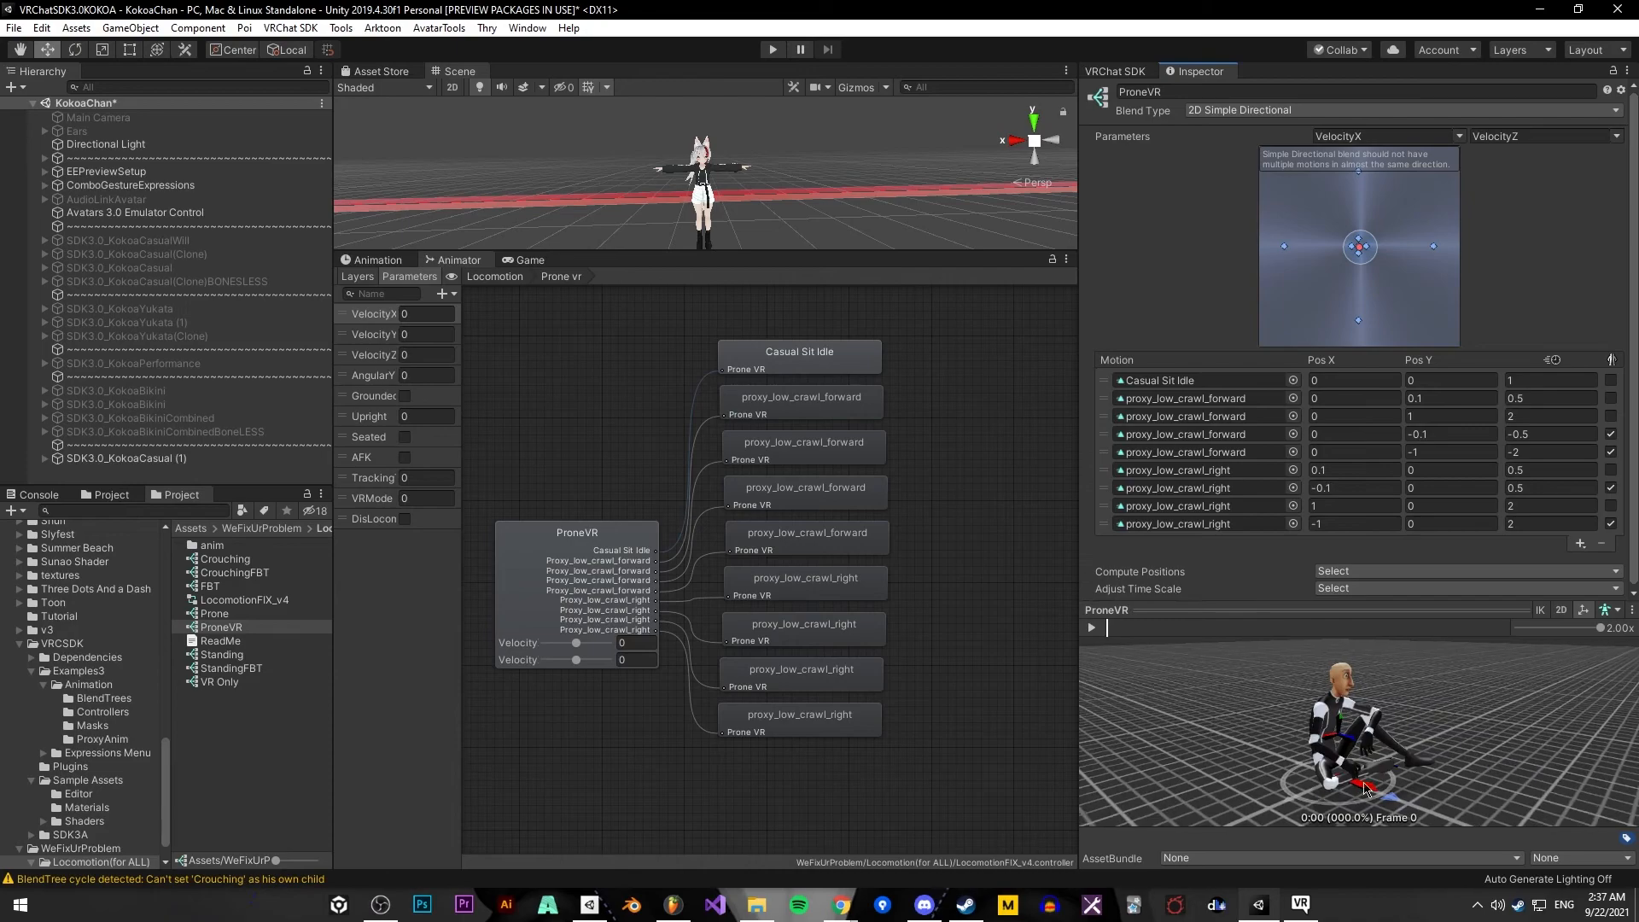
pyautogui.moveTo(1466, 722); pyautogui.dragTo(1370, 653, button='right')
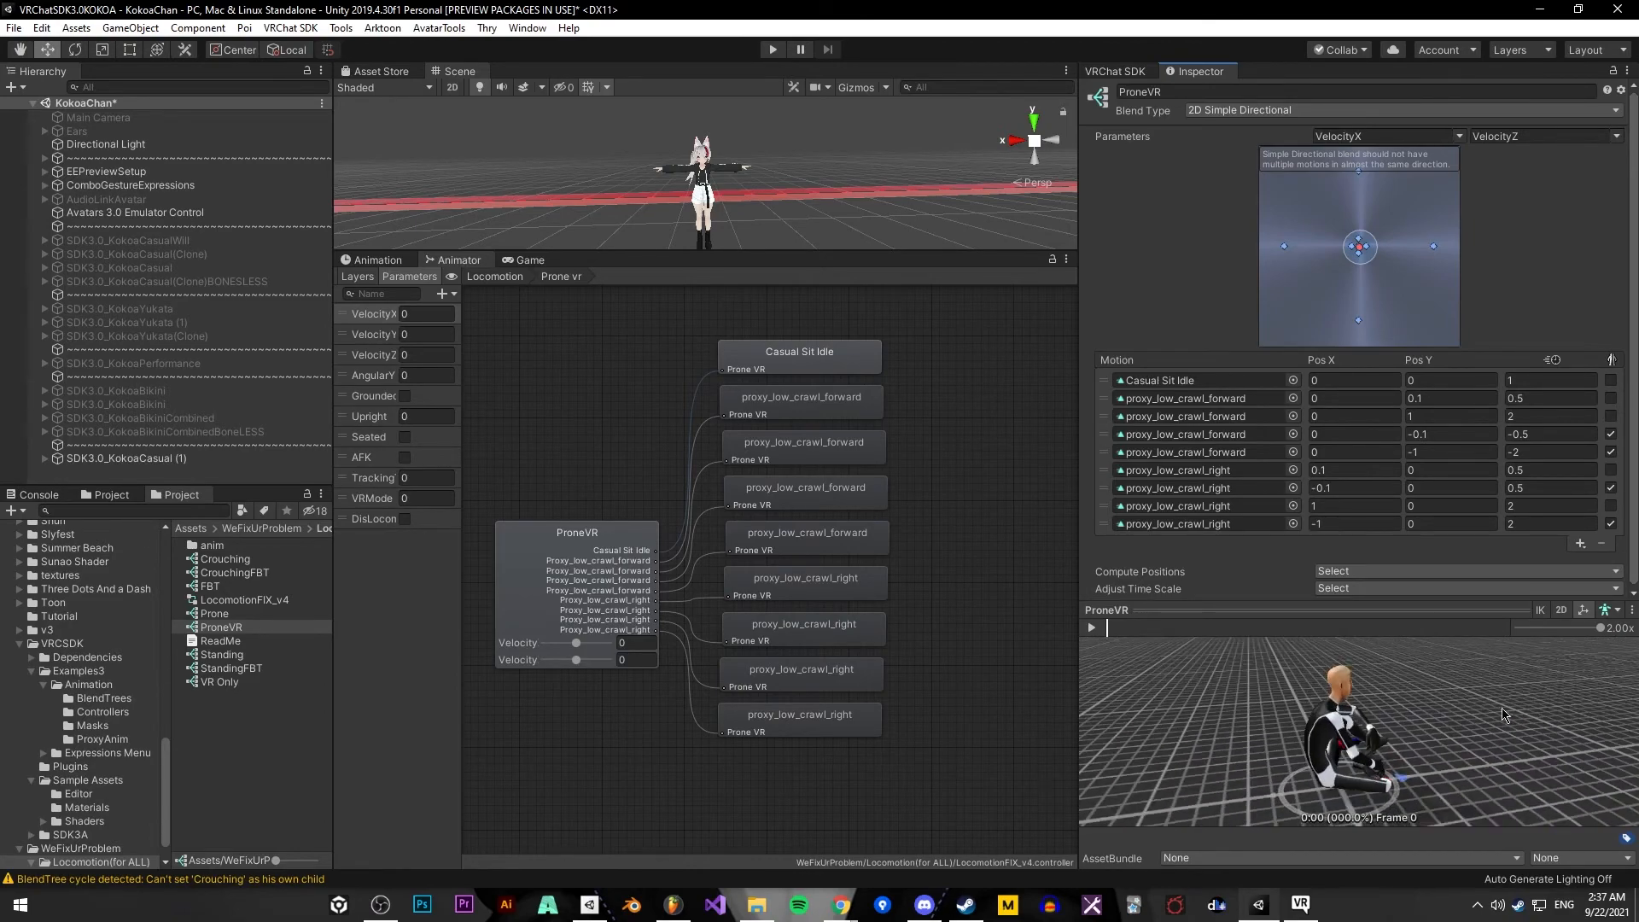
# Return to the Locomotion layer, select the SDK3.0_KokoaCasual (1) avatar, and show the VRChat SDK control panel
pyautogui.click(495, 276)
pyautogui.click(119, 458)
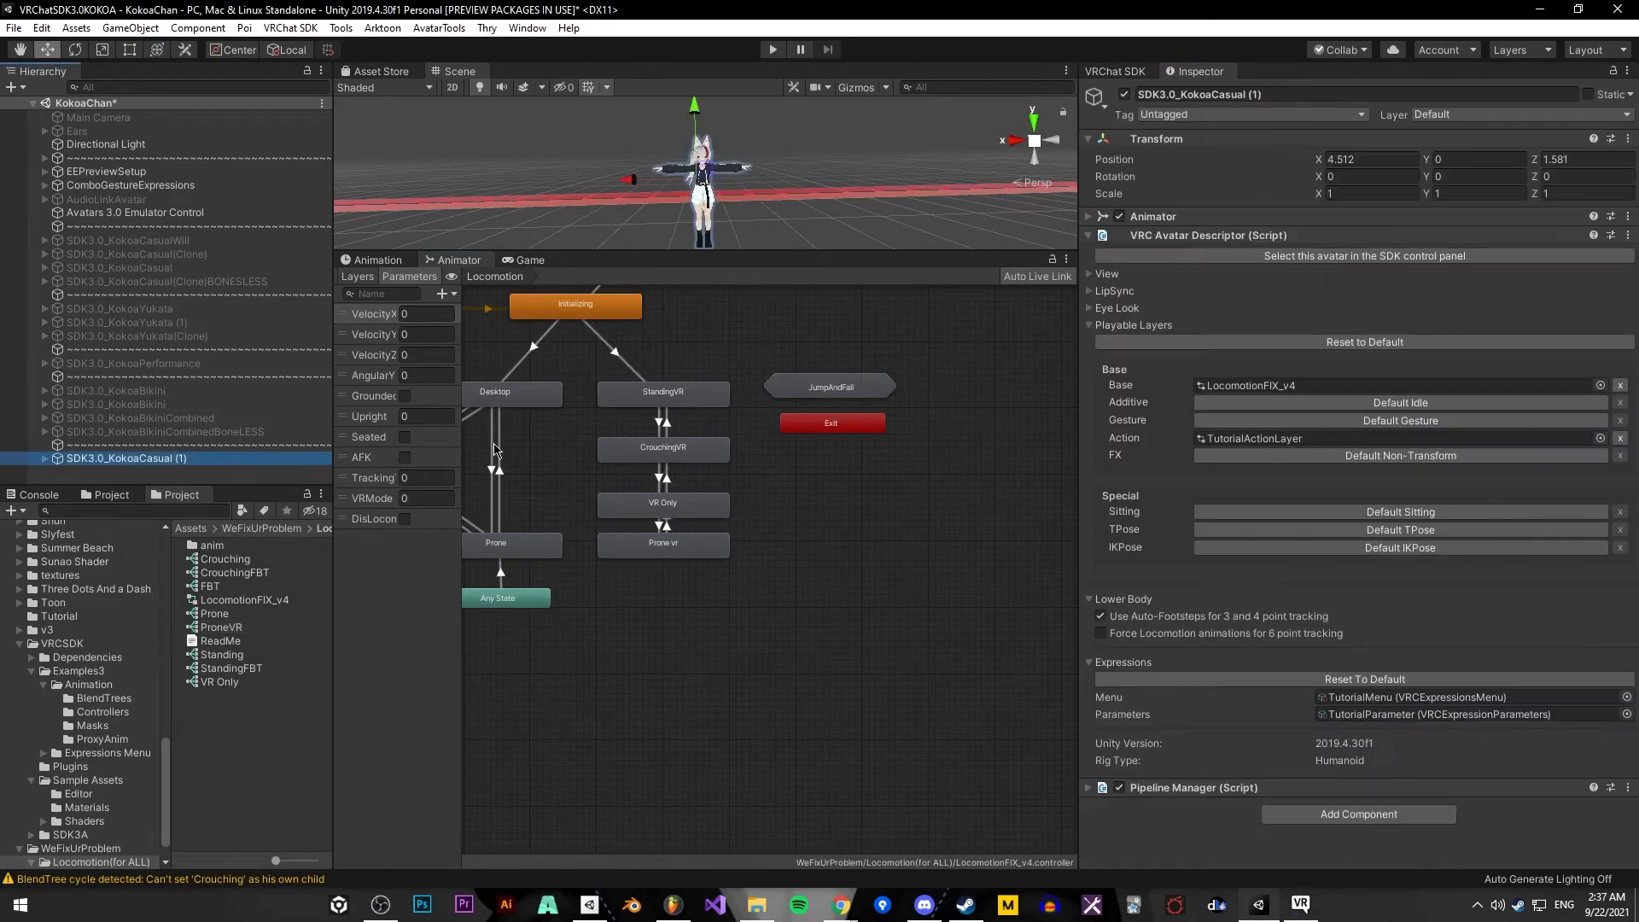
pyautogui.click(1128, 73)
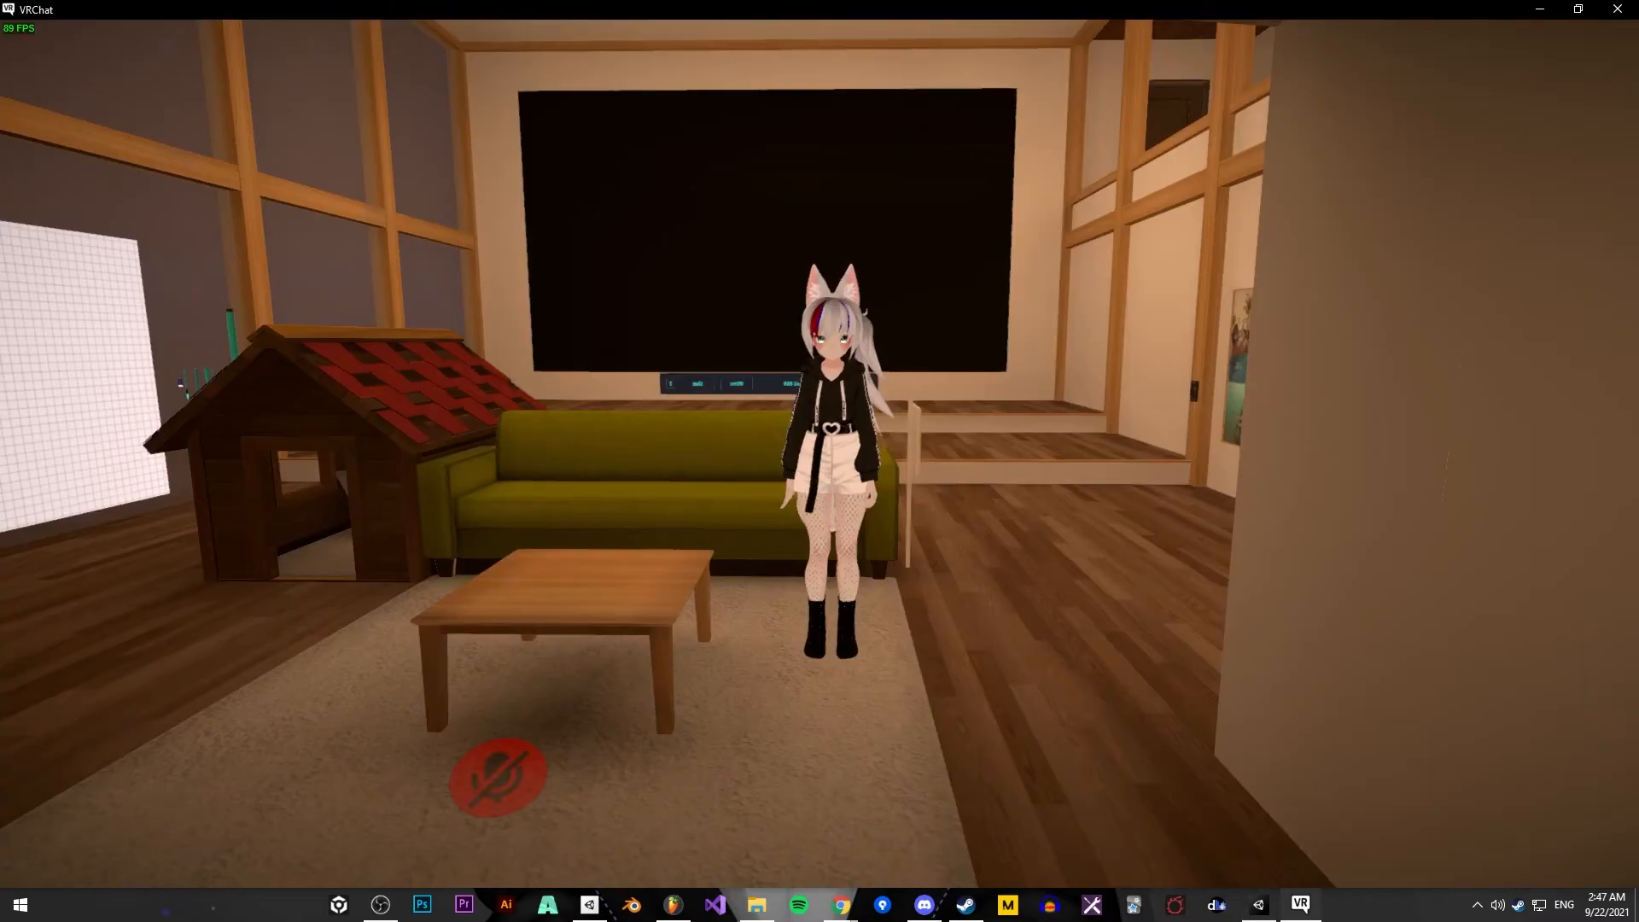
# Switch to VRChat and test the speed-controlled emotes, running Cripwalk up to 100% and Dab at about 90%
pyautogui.press('r')
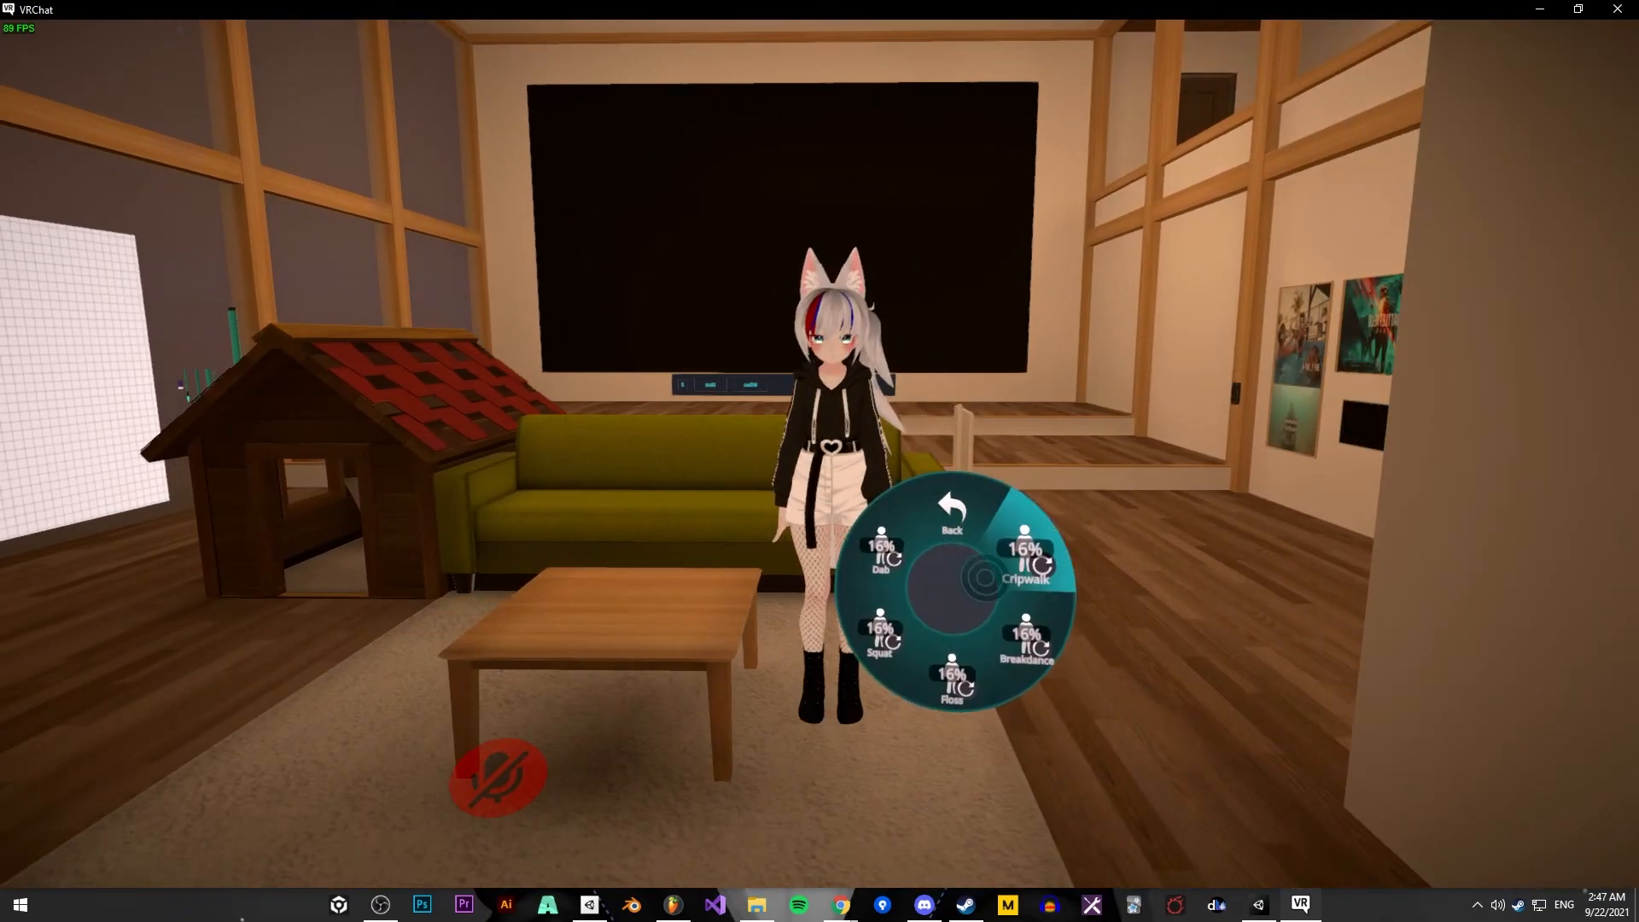
pyautogui.click(985, 577)
pyautogui.press('r')
pyautogui.press('s')
pyautogui.press('a')
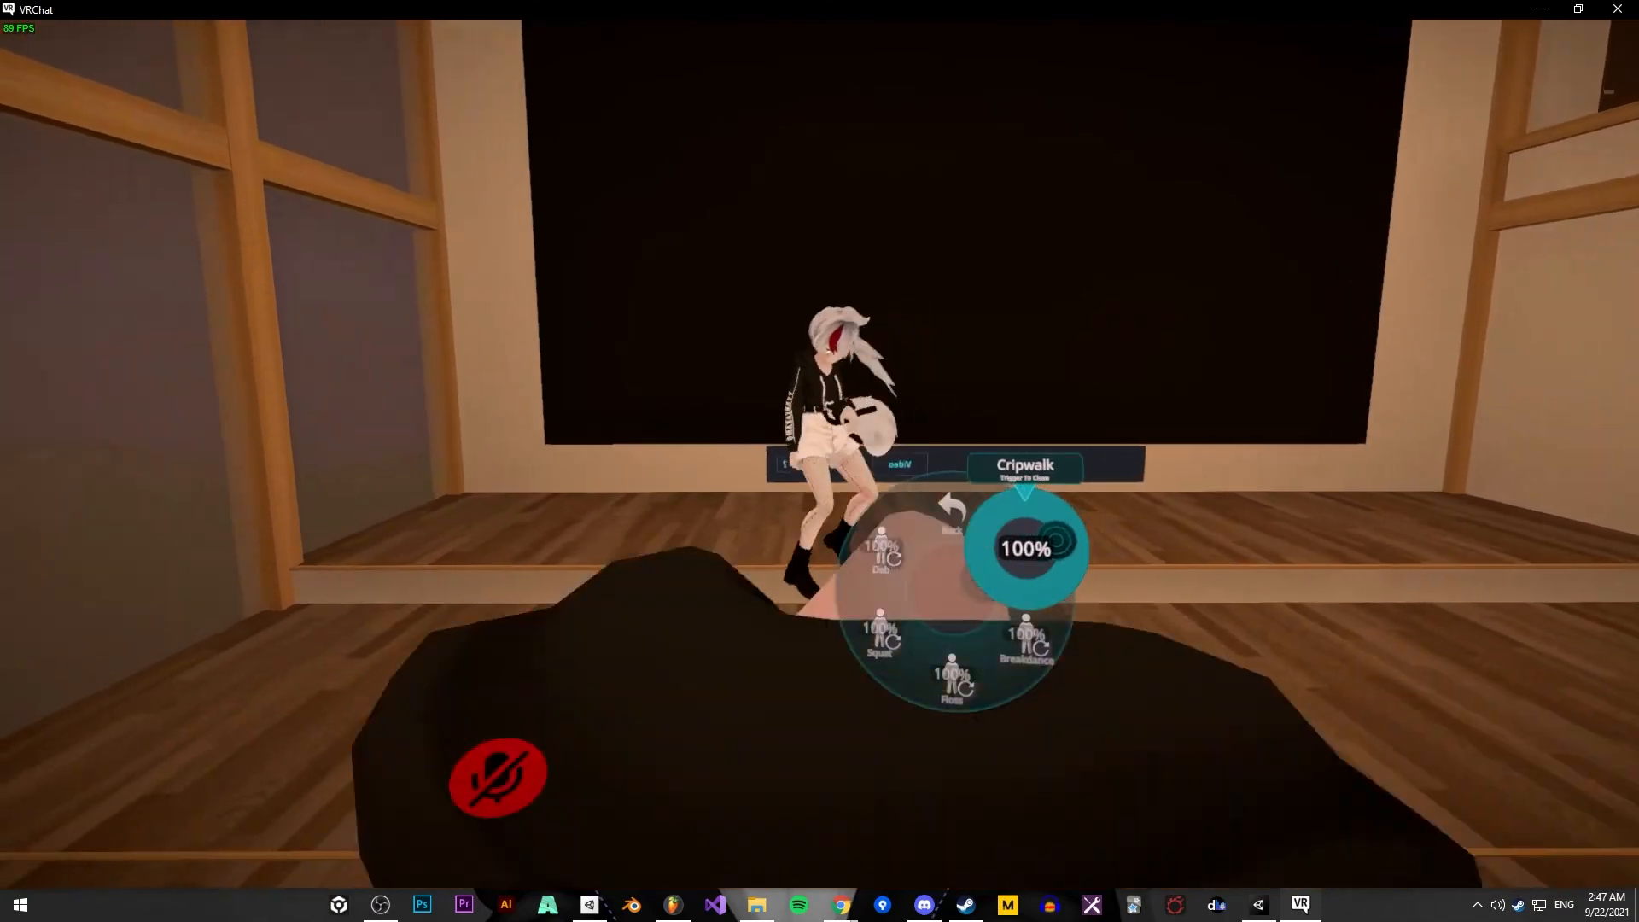
pyautogui.click(1057, 542)
pyautogui.click(880, 547)
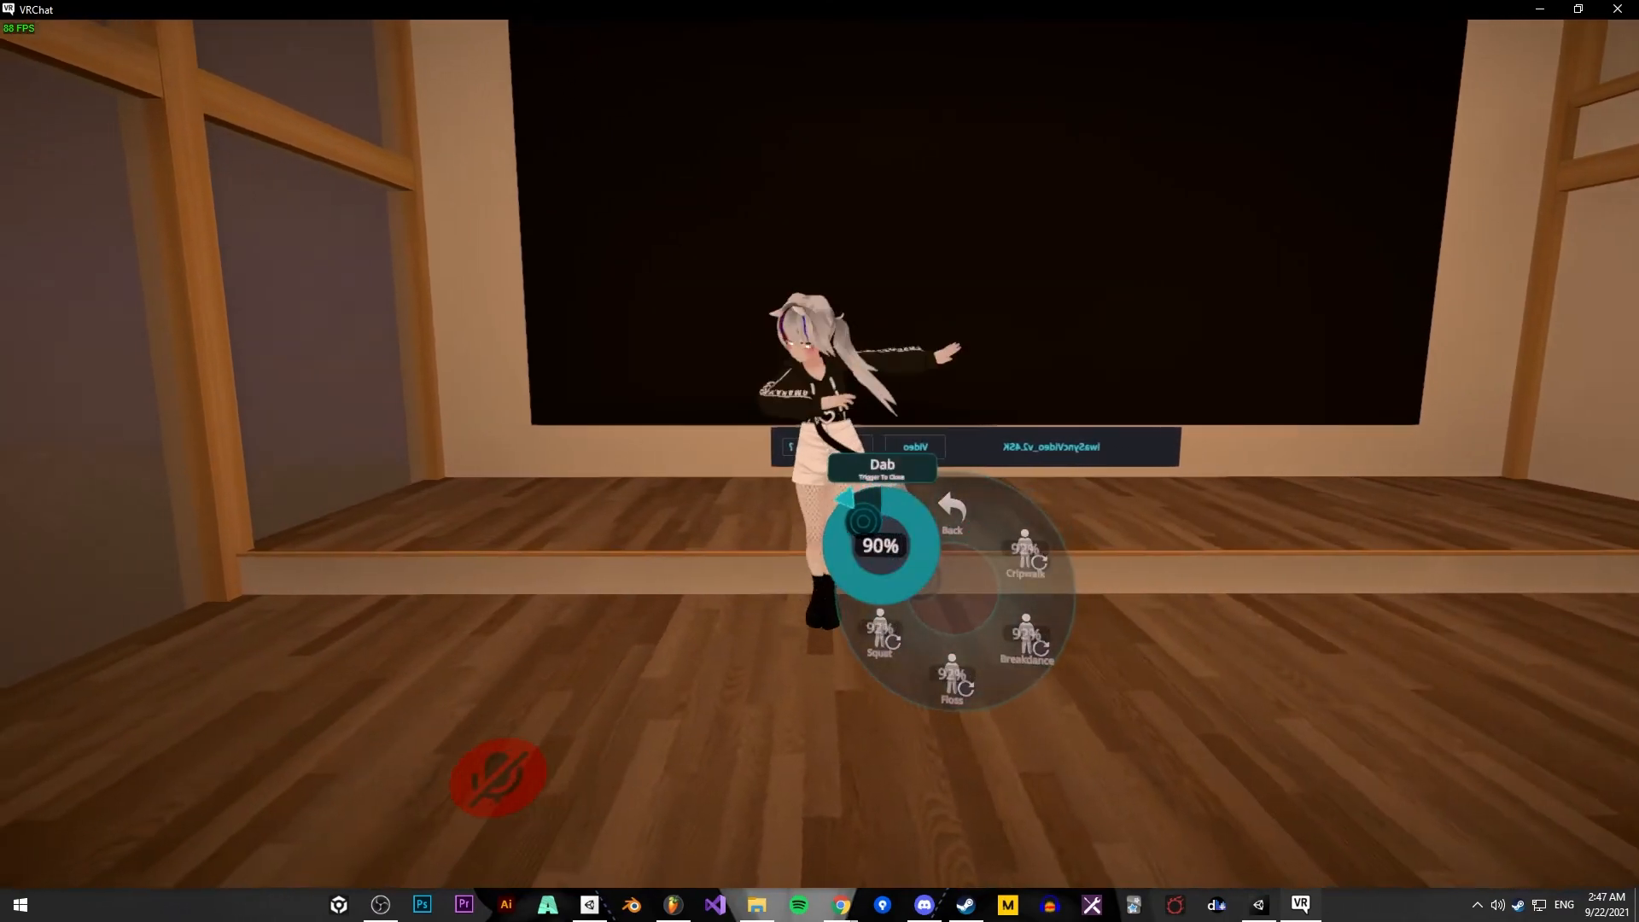